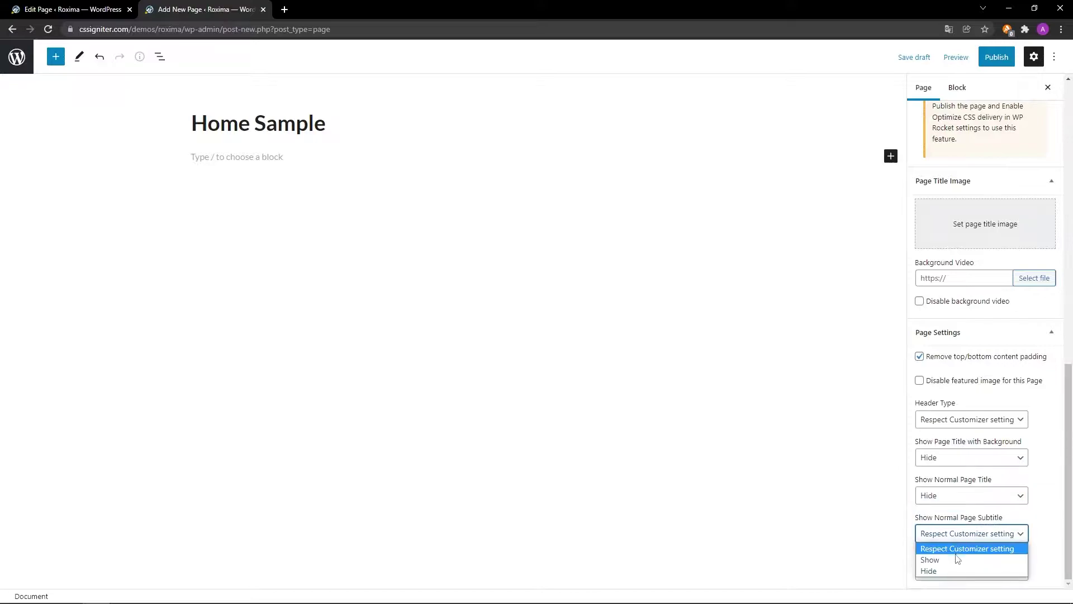
# Set the Home Sample page's subtitle and breadcrumbs to Hide, then publish the page.
pyautogui.click(954, 570)
pyautogui.click(954, 556)
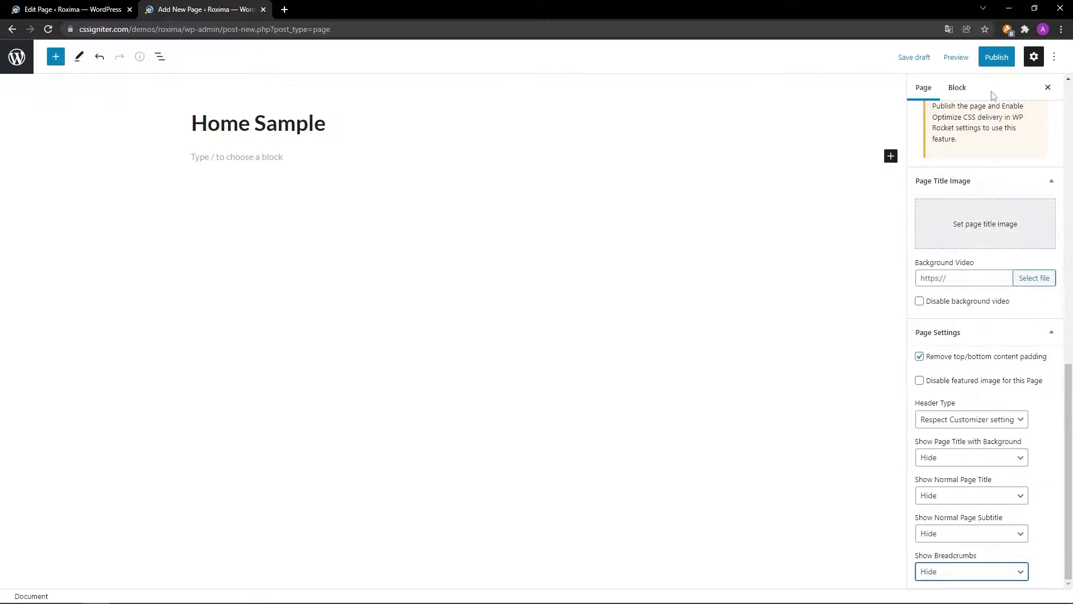
pyautogui.click(996, 56)
pyautogui.click(957, 55)
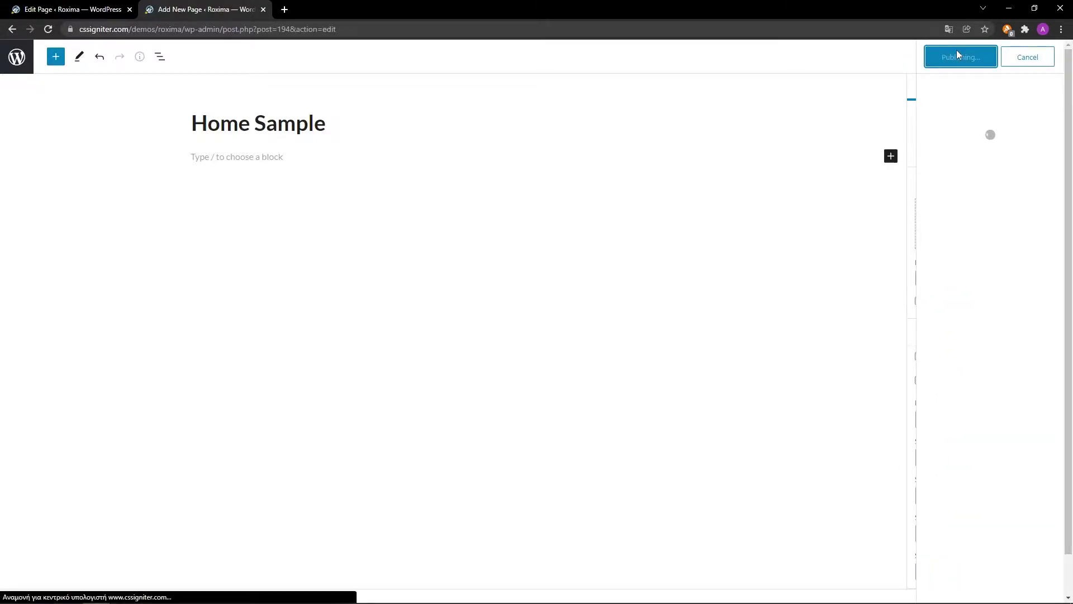
pyautogui.click(891, 156)
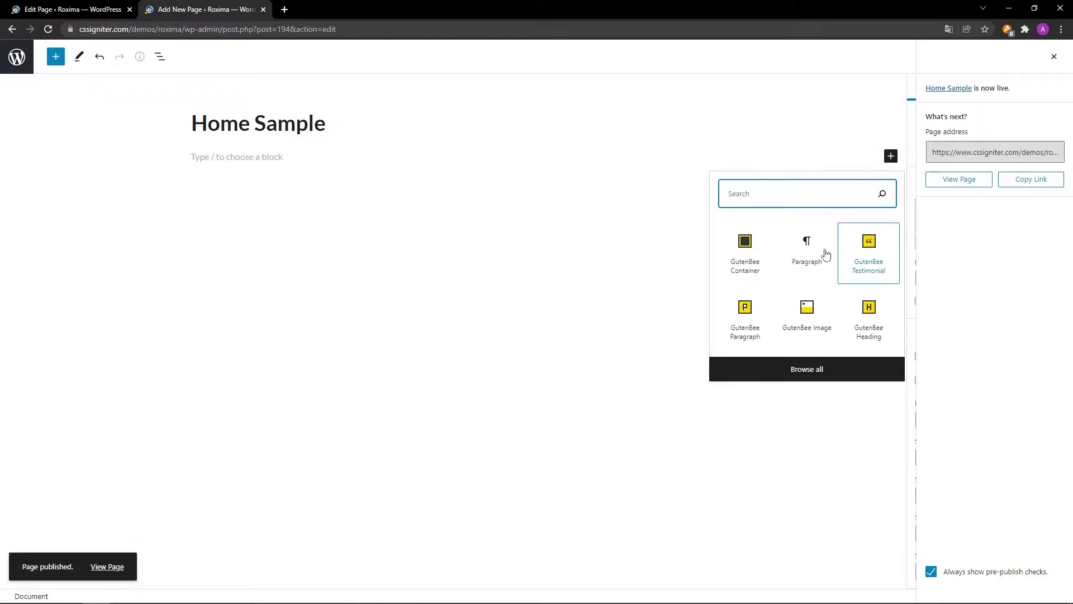
# Insert a single-column (100) GutenBee Container set to full width.
pyautogui.click(745, 246)
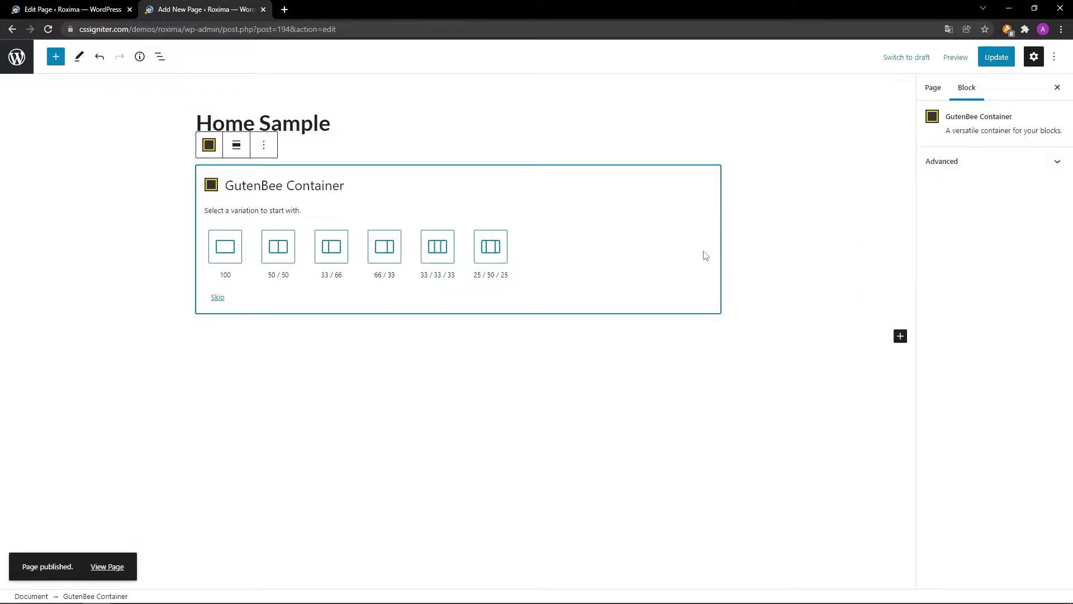
pyautogui.click(237, 250)
pyautogui.click(231, 147)
pyautogui.click(235, 203)
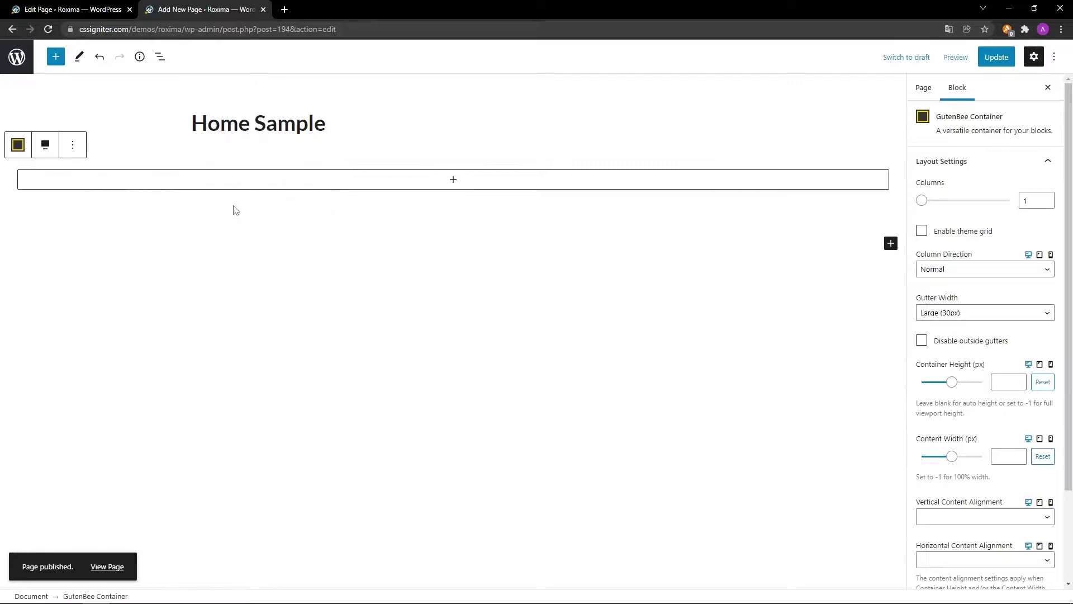
# Enable the theme grid, set container height to 794, and vertical alignment to Middle.
pyautogui.click(921, 230)
pyautogui.scroll(-2, 995, 246)
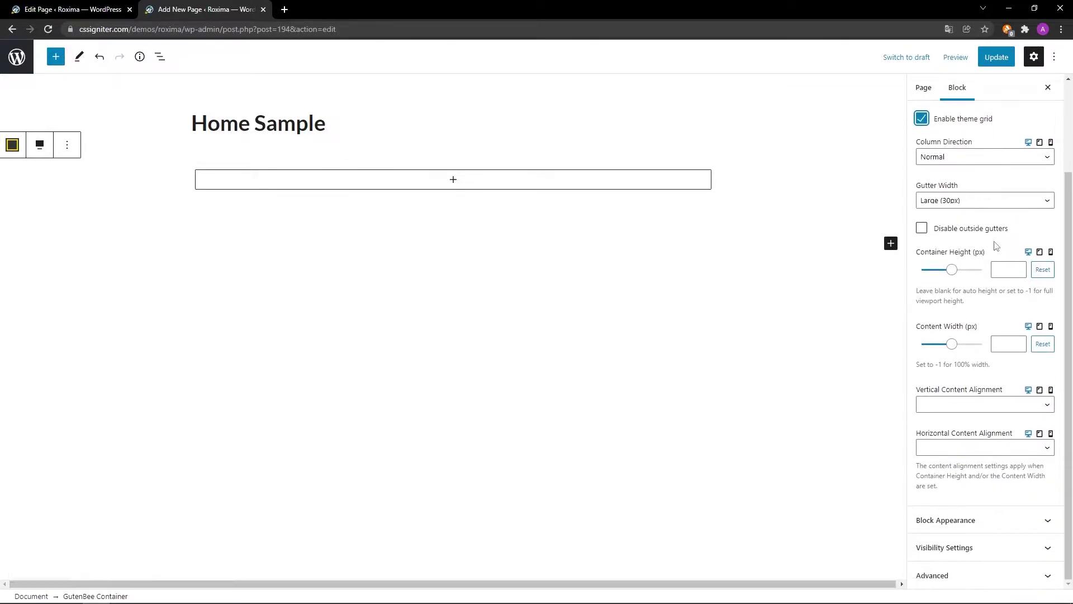
pyautogui.click(1015, 270)
pyautogui.write('794')
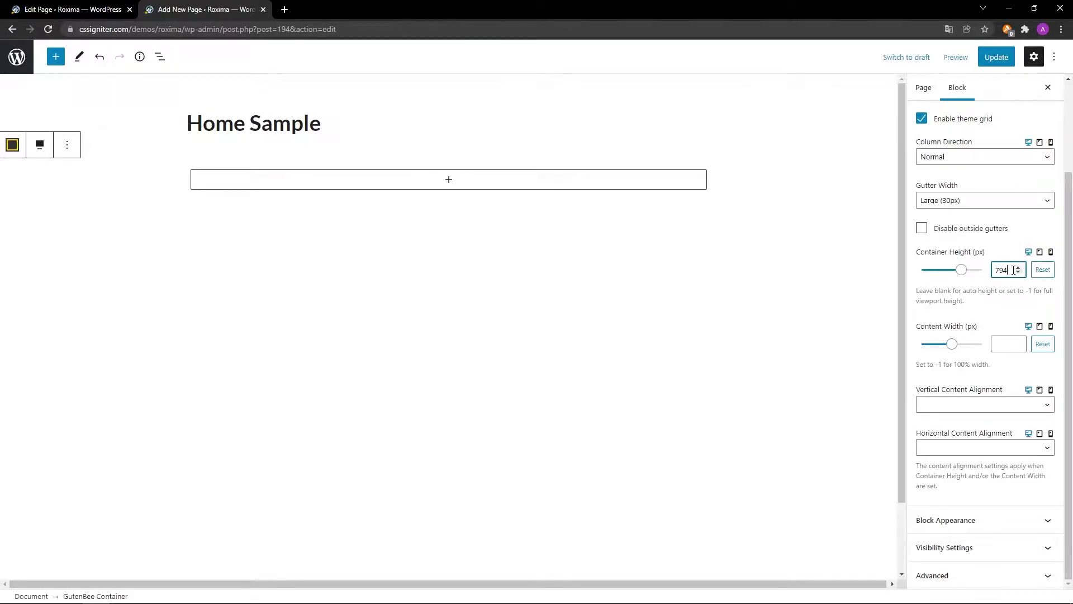
pyautogui.click(995, 407)
pyautogui.click(995, 436)
pyautogui.click(982, 520)
# Give the container a #ed125b background overlay at 0.2 alpha.
pyautogui.scroll(-1, 984, 523)
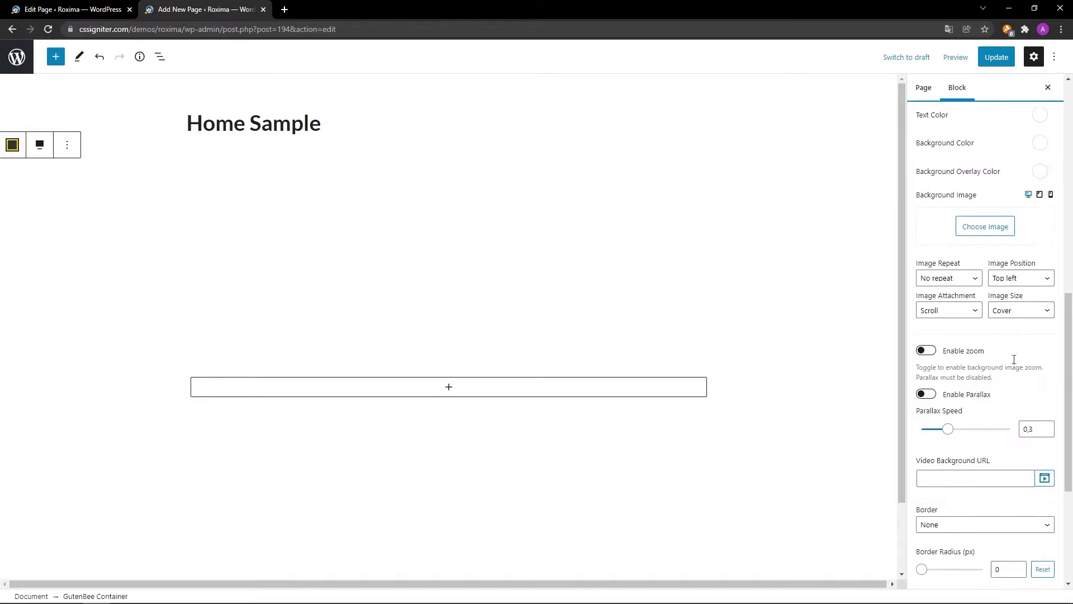
pyautogui.click(1038, 172)
pyautogui.click(1015, 325)
pyautogui.hotkey('ctrl', 'a')
pyautogui.write('#ed125b')
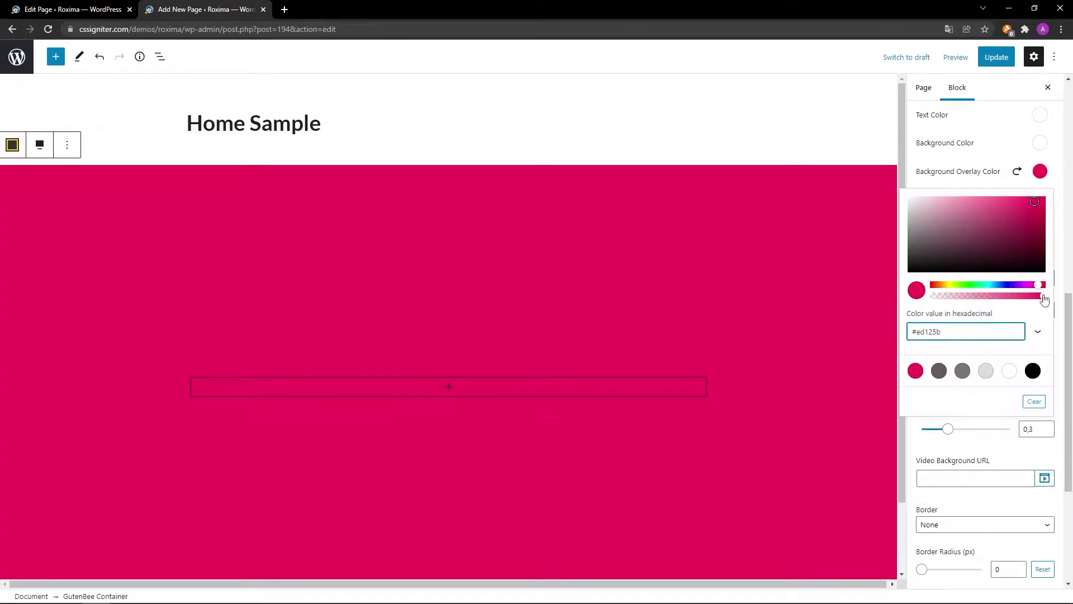
pyautogui.moveTo(1043, 295); pyautogui.dragTo(954, 296)
pyautogui.click(1039, 174)
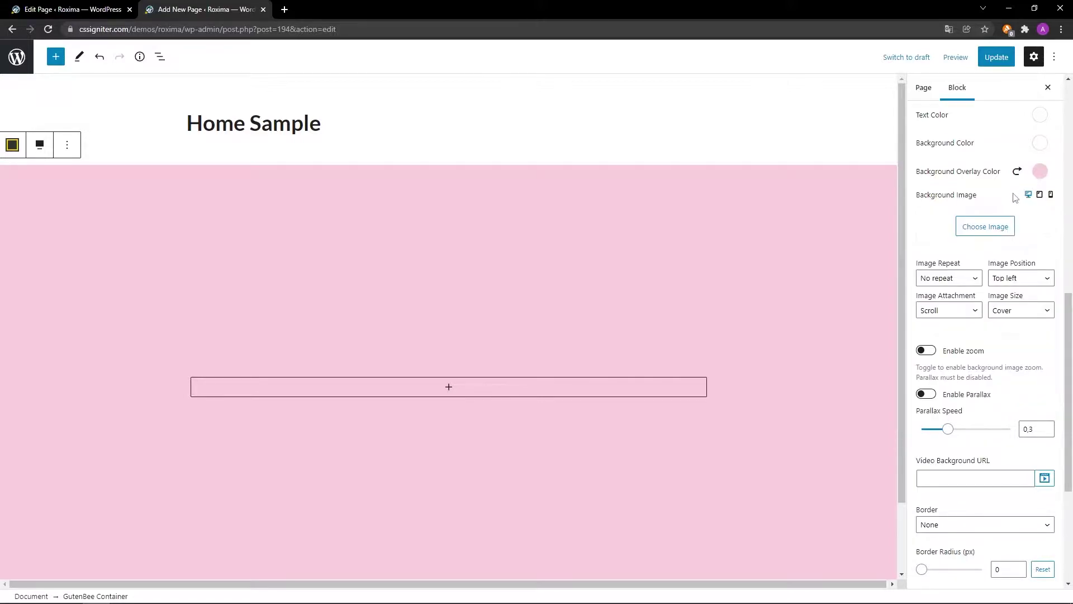
# Set slider.jpg as the background image, positioned at Center.
pyautogui.click(992, 224)
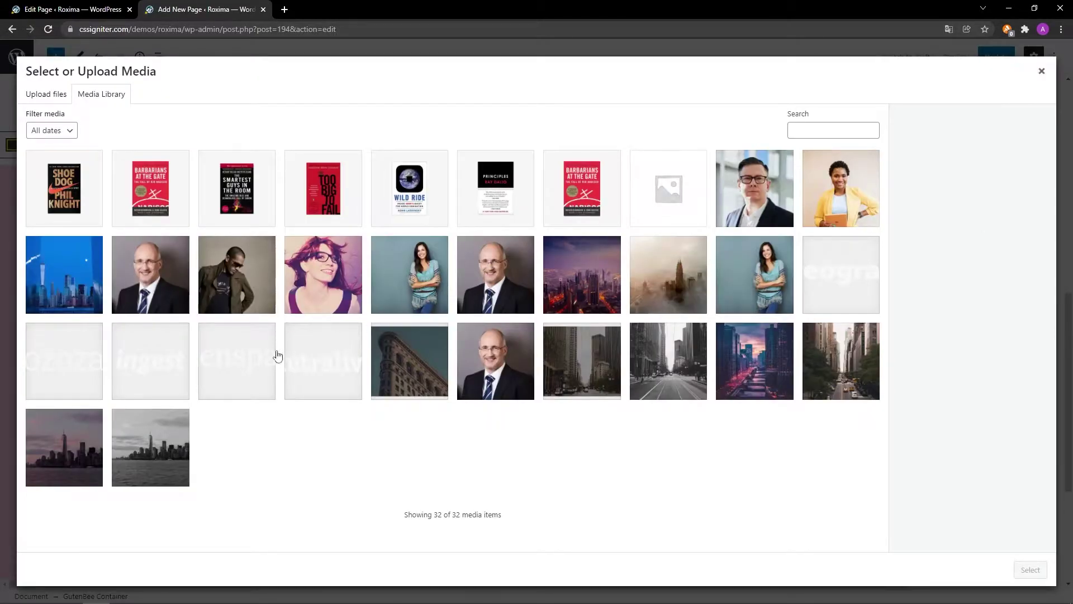
pyautogui.click(94, 425)
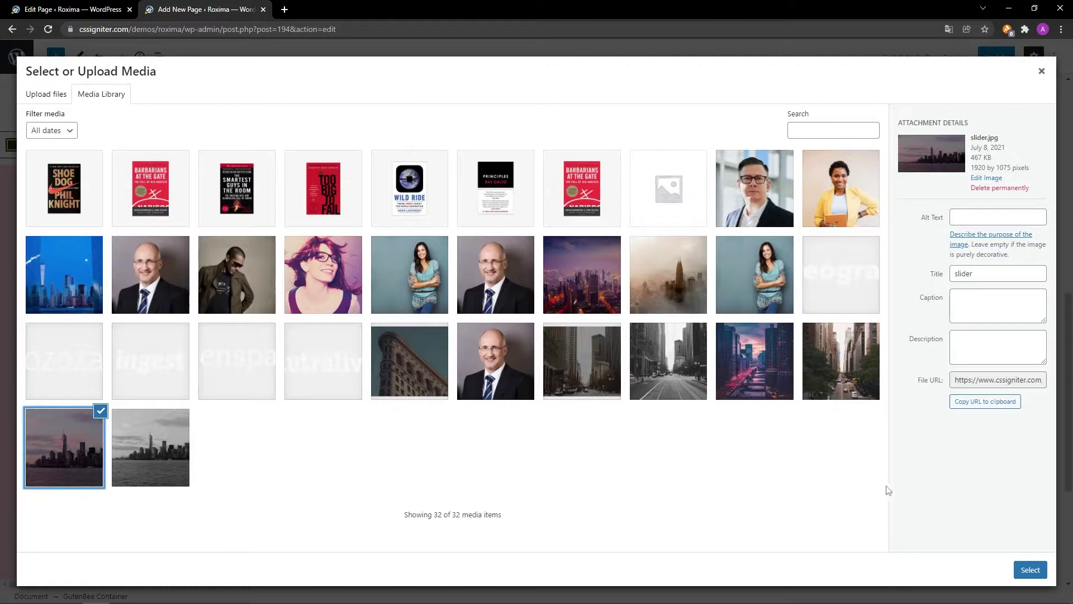
pyautogui.click(1039, 573)
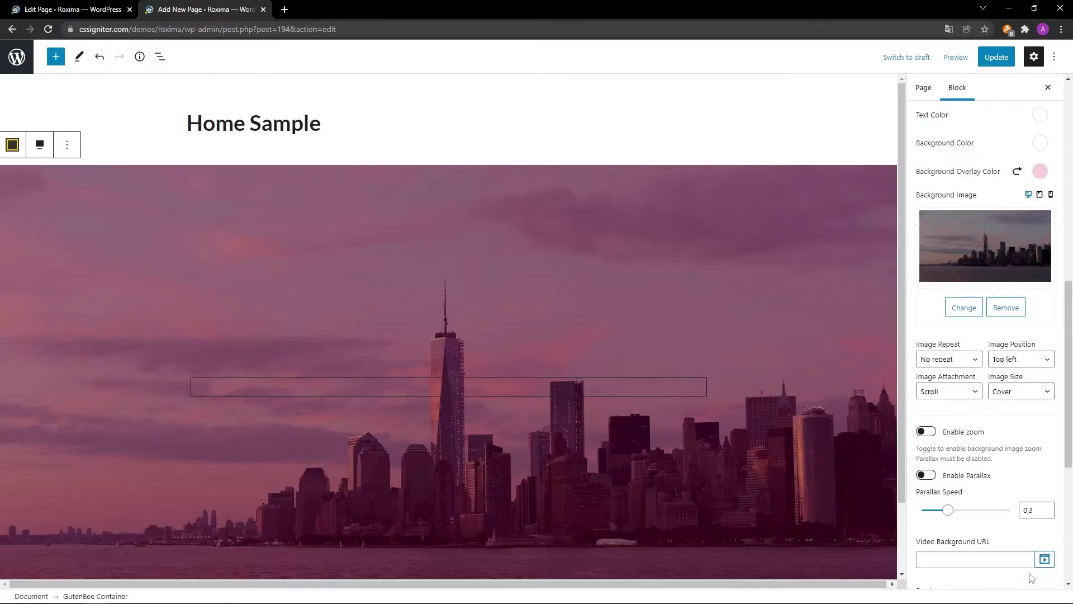
pyautogui.click(1013, 361)
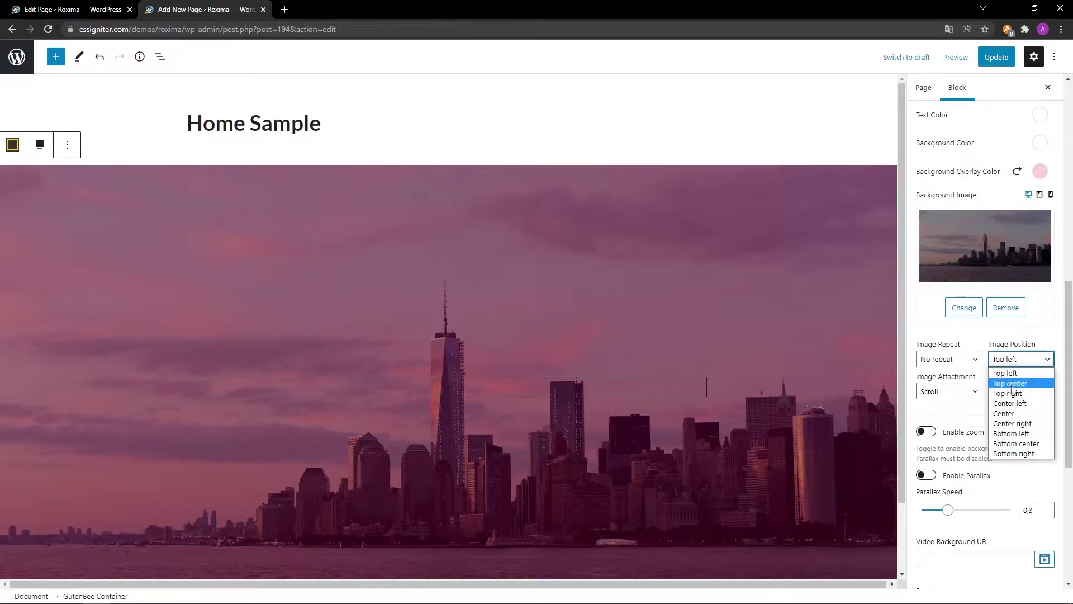
pyautogui.click(1013, 415)
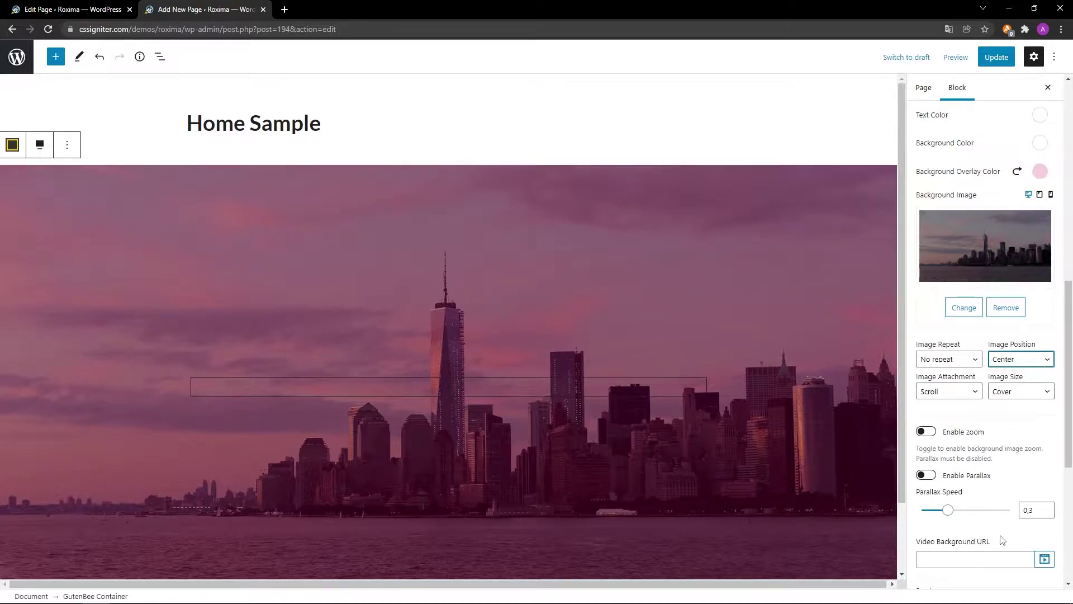
# Set the container's bottom margin to 0.
pyautogui.scroll(-4, 1002, 528)
pyautogui.scroll(-2, 1001, 540)
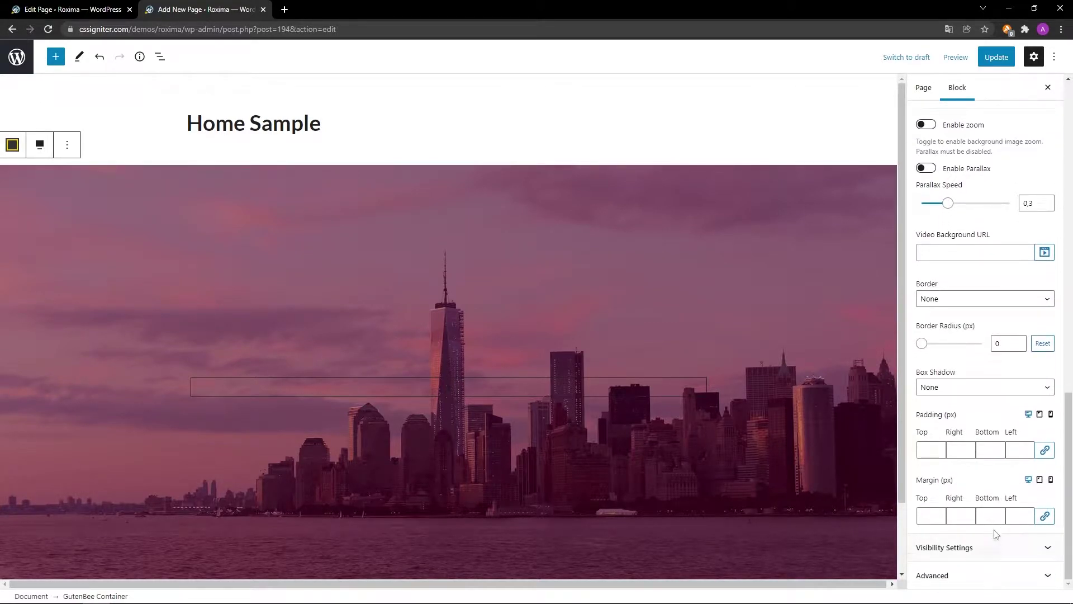
pyautogui.click(993, 517)
pyautogui.write('0')
pyautogui.click(449, 390)
# Add a bold H1 GutenBee Heading reading 'experience the ultimate browsing experience.'.
pyautogui.click(453, 387)
pyautogui.click(515, 304)
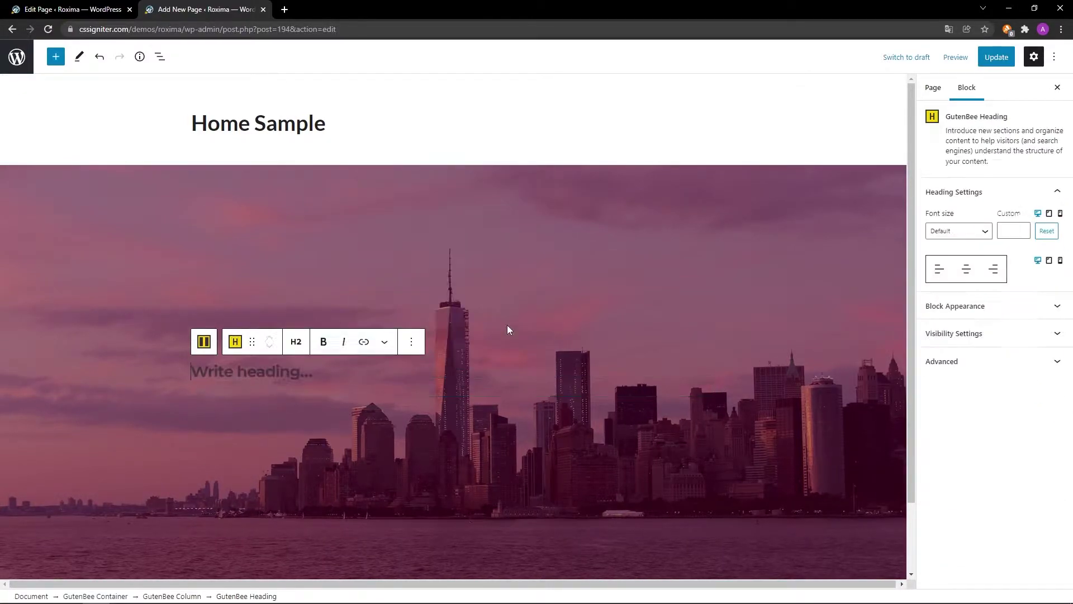
pyautogui.click(297, 341)
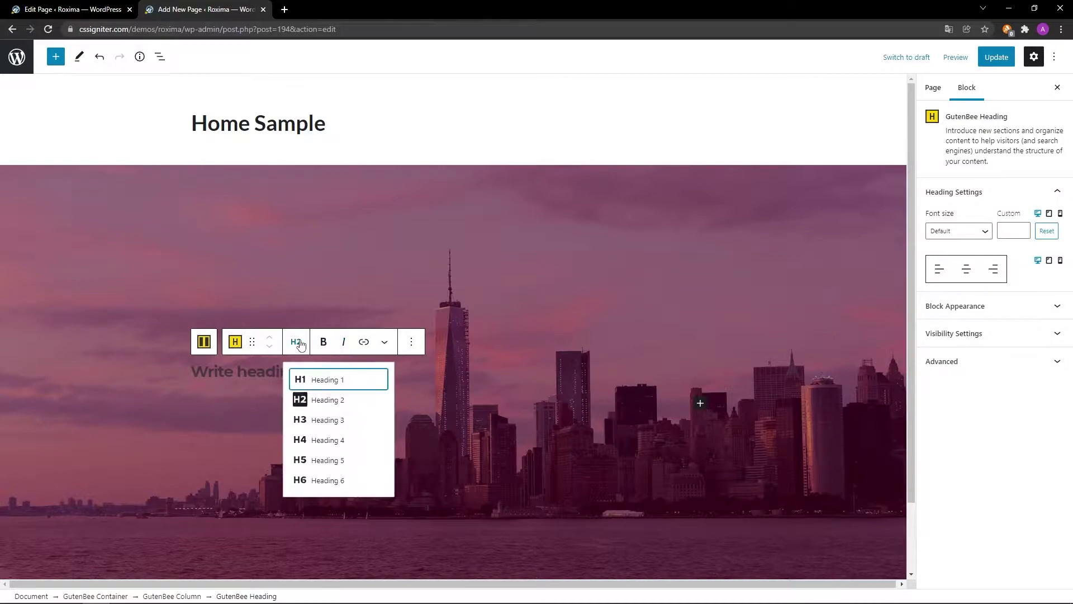
pyautogui.click(316, 378)
pyautogui.click(341, 374)
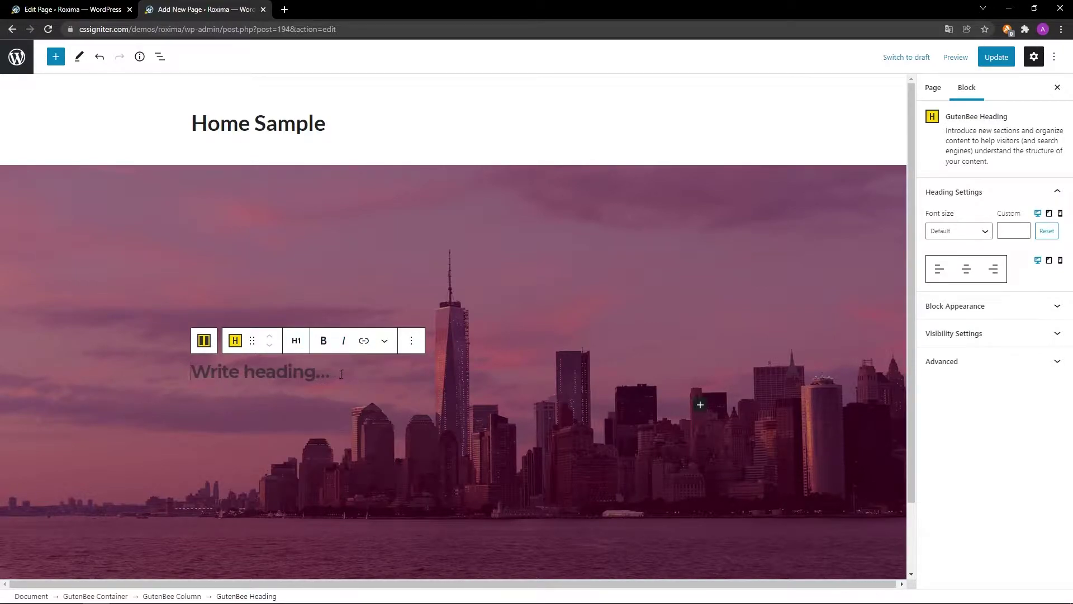
pyautogui.write('experience the ultimate browsing experience')
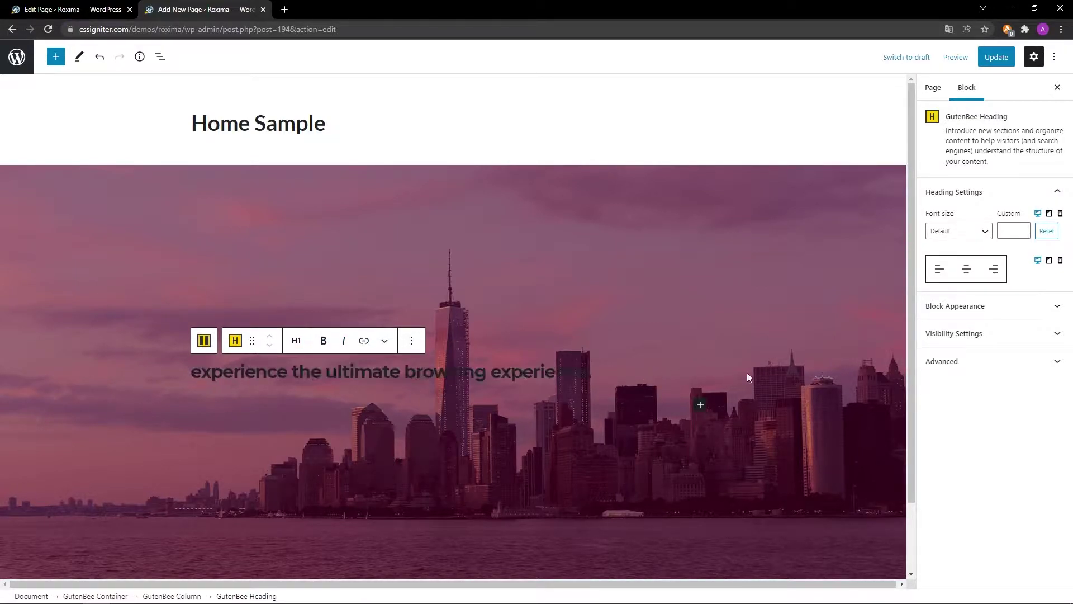
pyautogui.moveTo(610, 373); pyautogui.dragTo(214, 372)
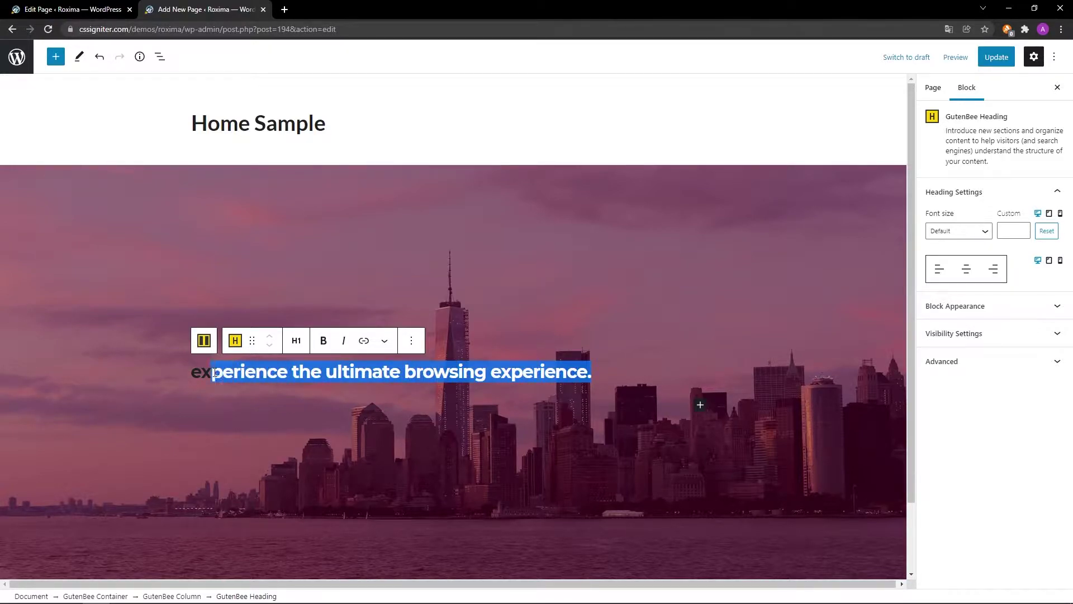
pyautogui.click(323, 340)
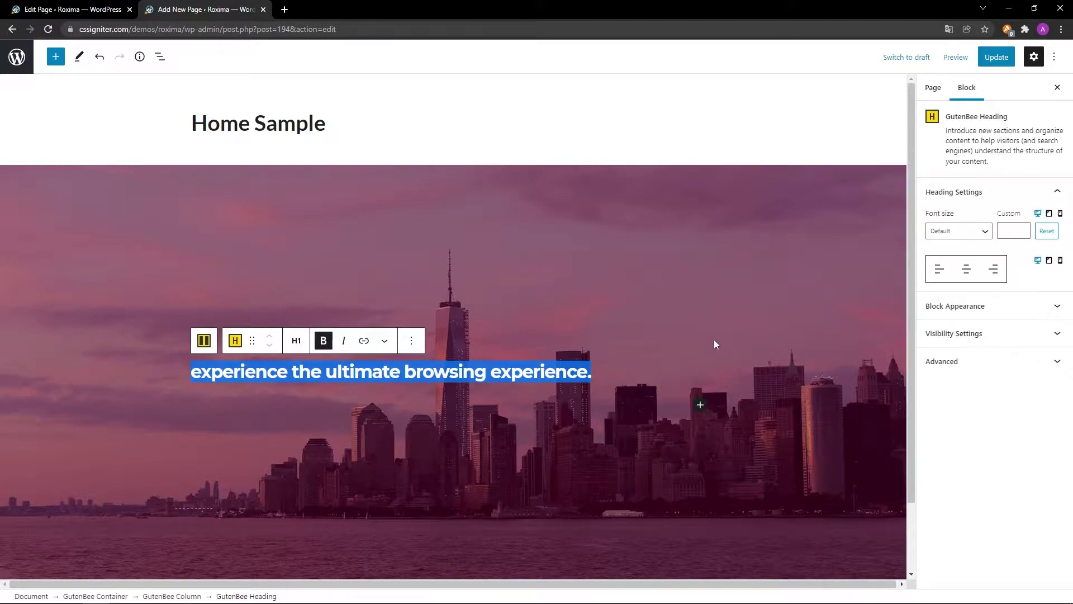
# Make the heading 52 px, centre-aligned, with white text colour.
pyautogui.click(1019, 230)
pyautogui.write('52')
pyautogui.click(967, 270)
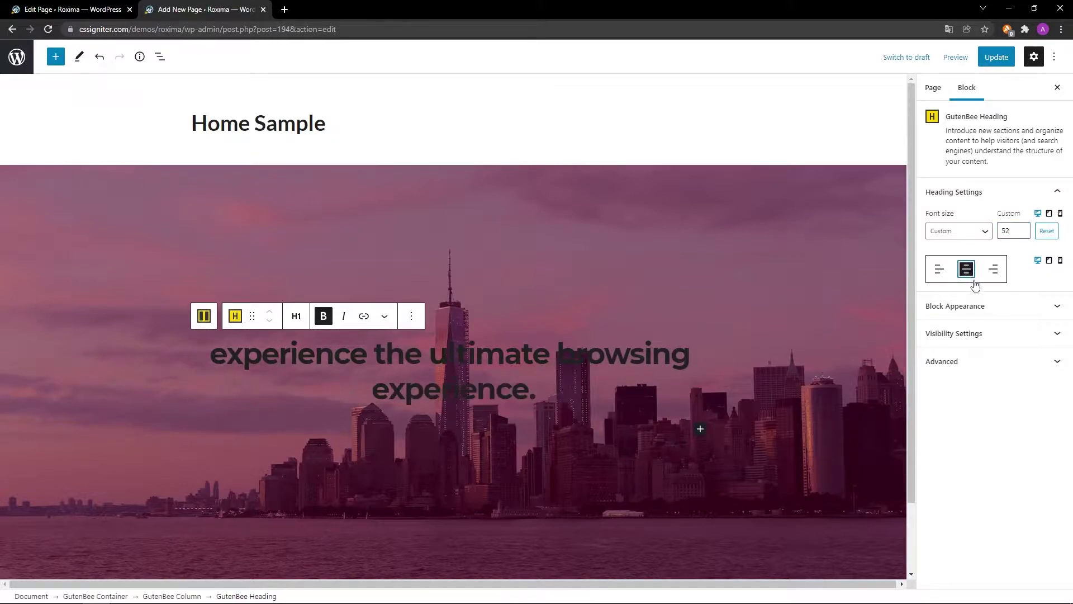
pyautogui.click(978, 305)
pyautogui.click(1038, 290)
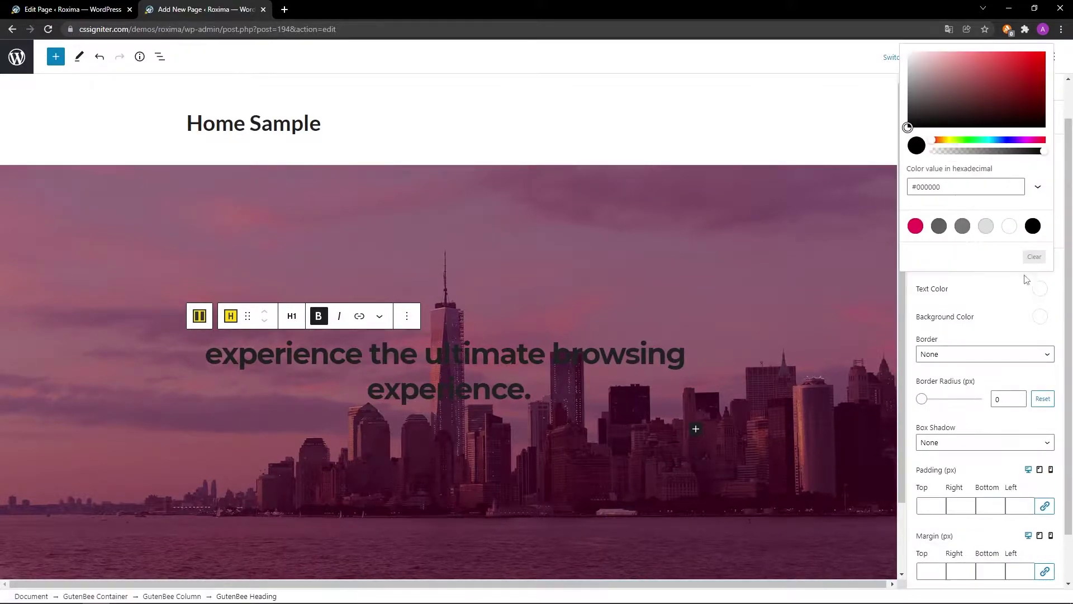
pyautogui.click(1010, 226)
pyautogui.click(1039, 289)
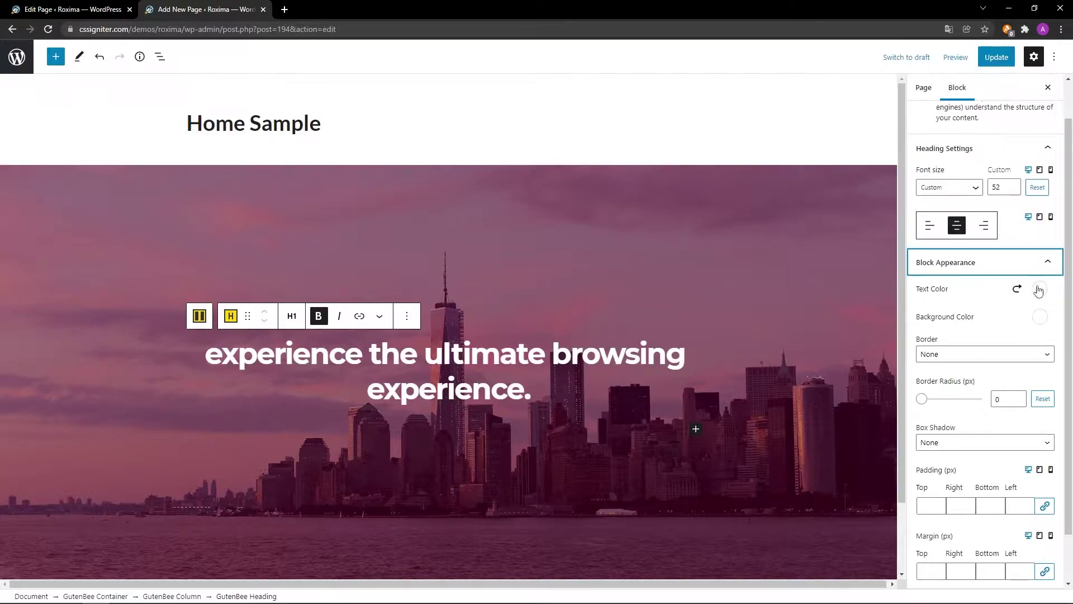
# Pad the heading 100 px right and left, with a 15 px bottom margin.
pyautogui.scroll(-1, 1002, 309)
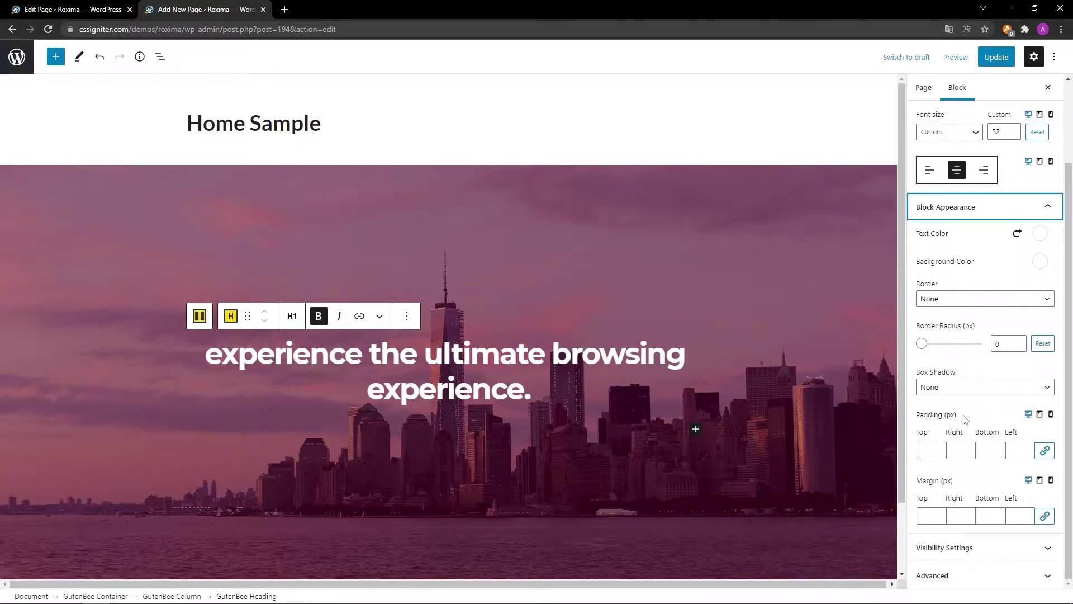
pyautogui.click(962, 451)
pyautogui.write('100')
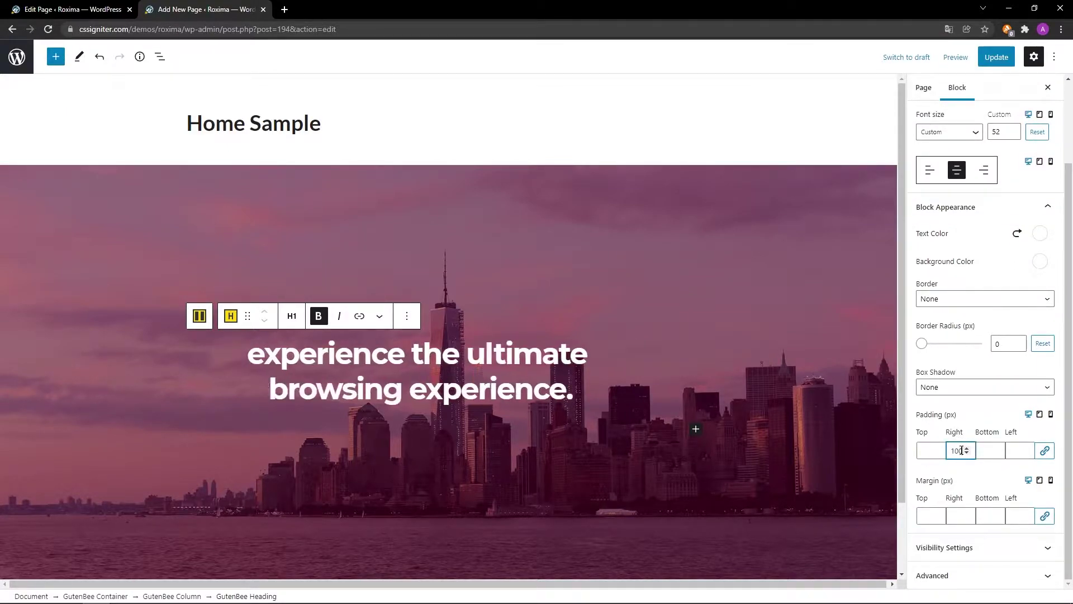
pyautogui.click(1021, 450)
pyautogui.write('100')
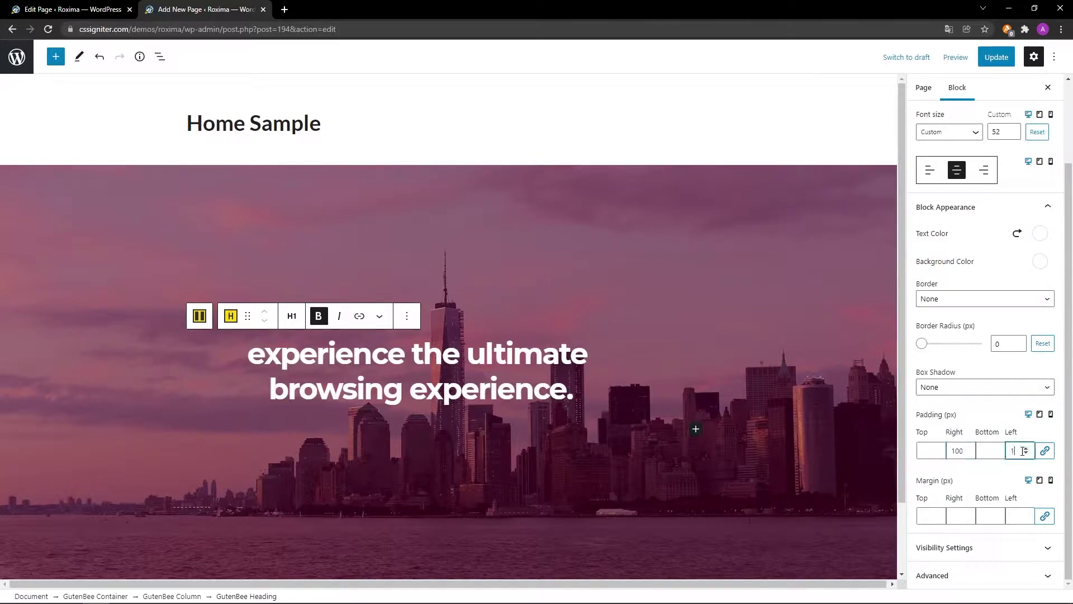
pyautogui.click(993, 515)
pyautogui.write('15')
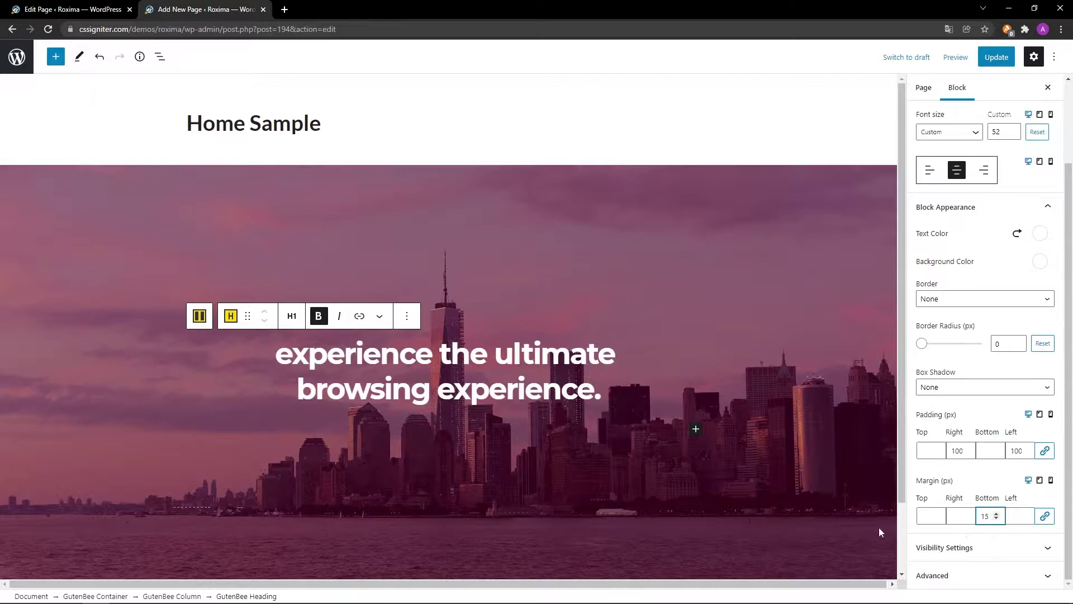
# Add a centred GutenBee Paragraph '24/7 Fanatic Support Included' below the heading.
pyautogui.click(696, 430)
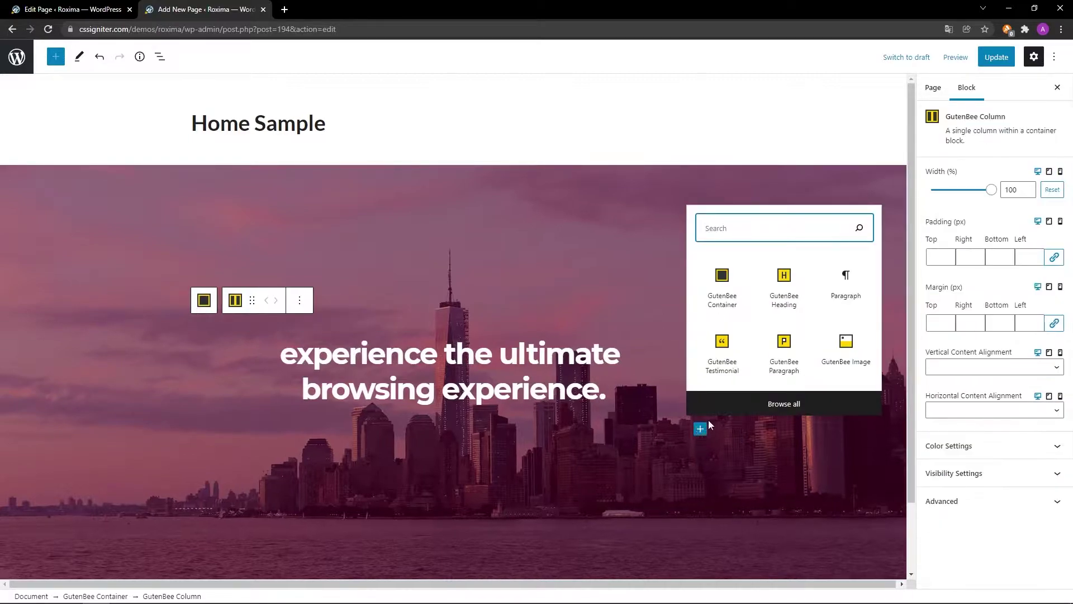
pyautogui.click(776, 364)
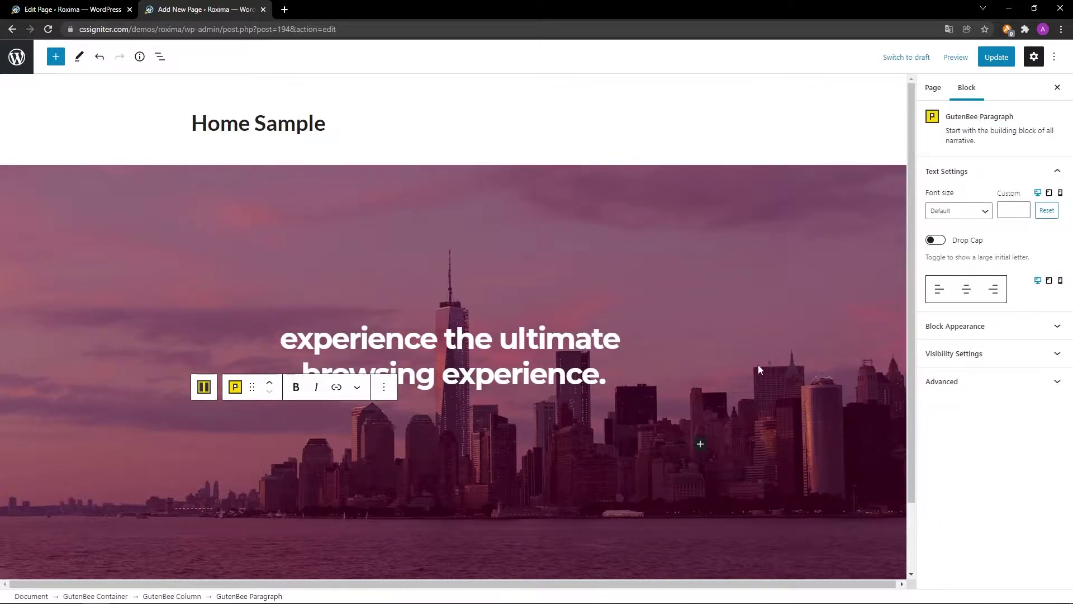
pyautogui.scroll(-2, 758, 364)
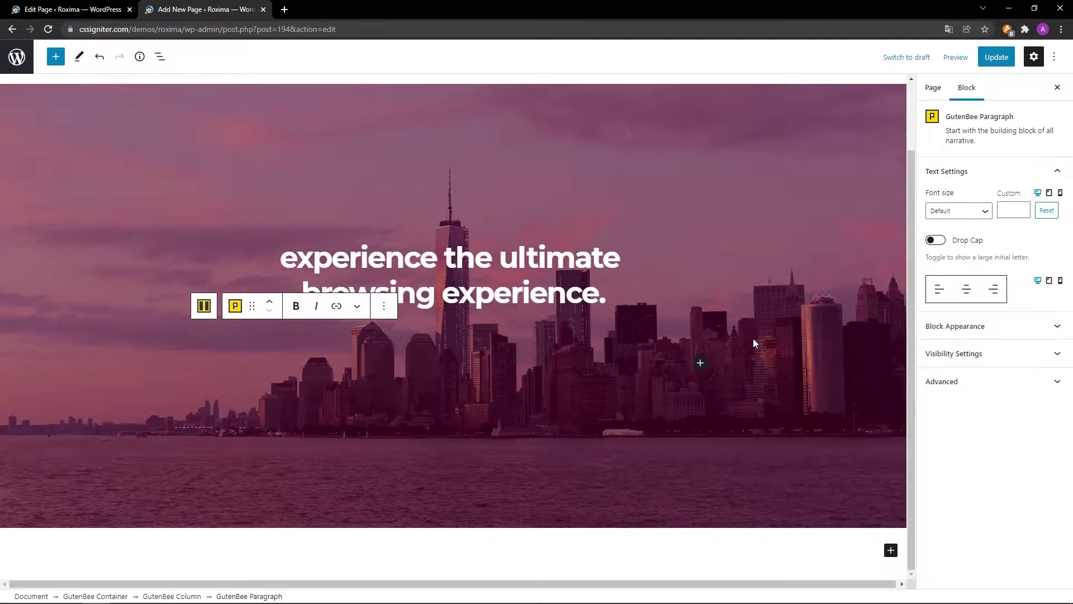
pyautogui.click(966, 289)
# Make the subtitle text white.
pyautogui.click(986, 326)
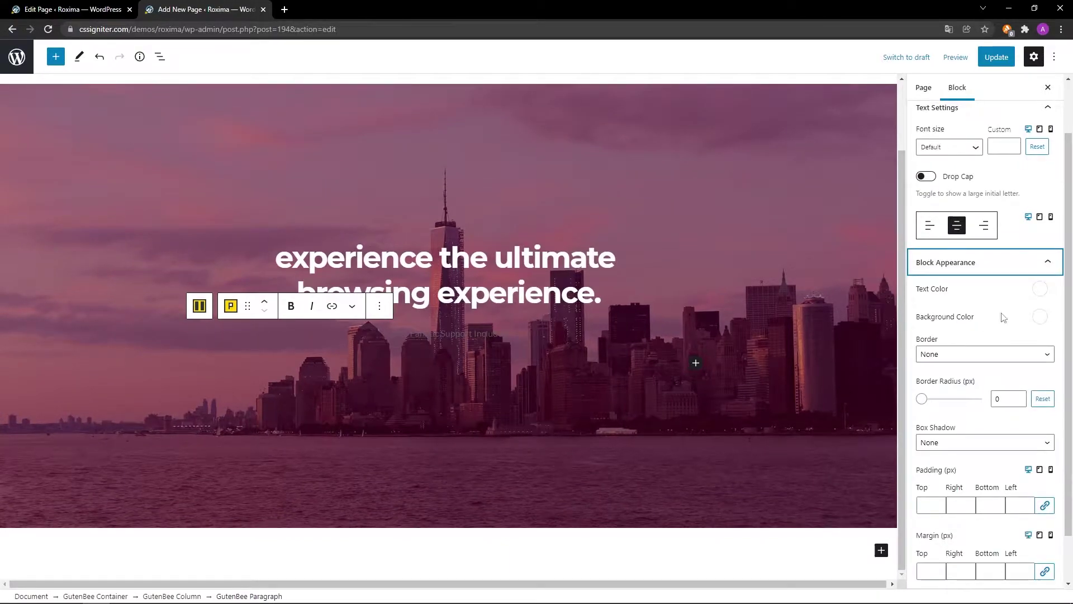
pyautogui.click(1036, 291)
pyautogui.click(1011, 227)
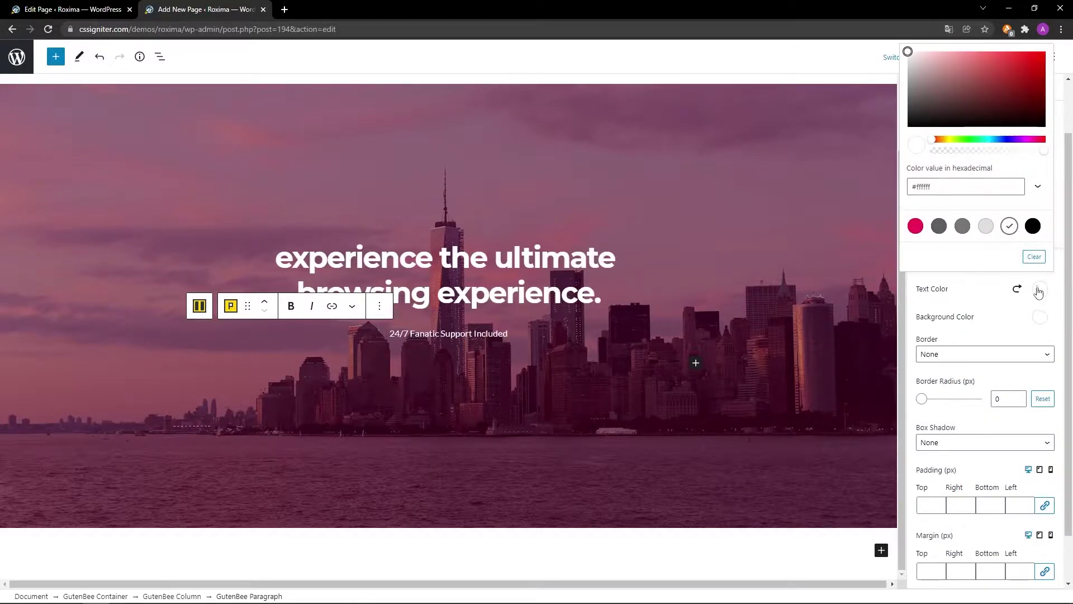
pyautogui.click(1038, 289)
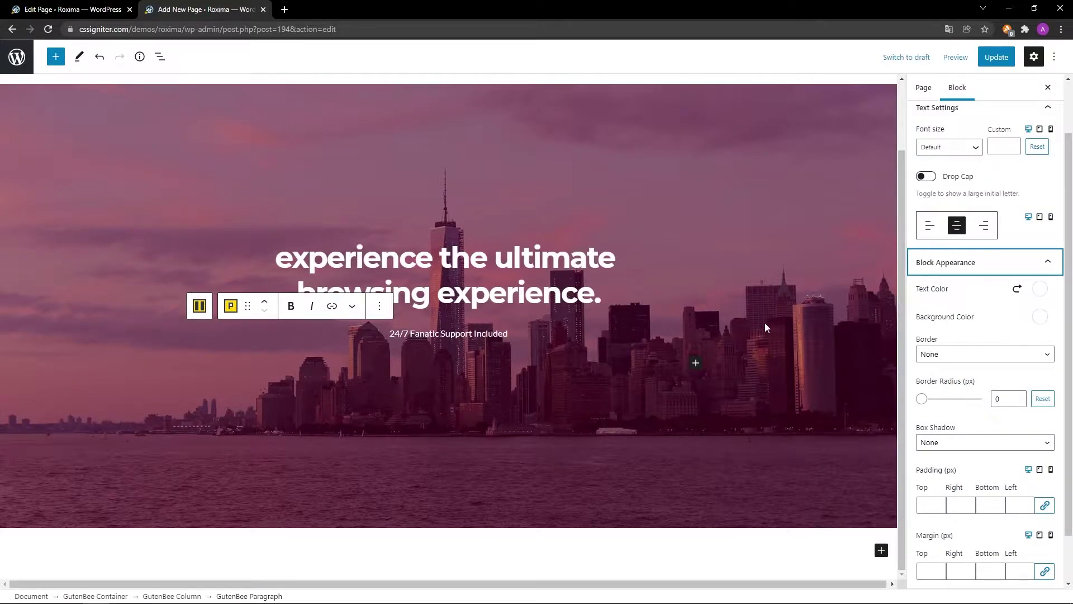
pyautogui.click(696, 363)
pyautogui.write('GutenBee Button Group')
# Add a GutenBee Button Group with a 'Learn More' button linking to #.
pyautogui.click(716, 438)
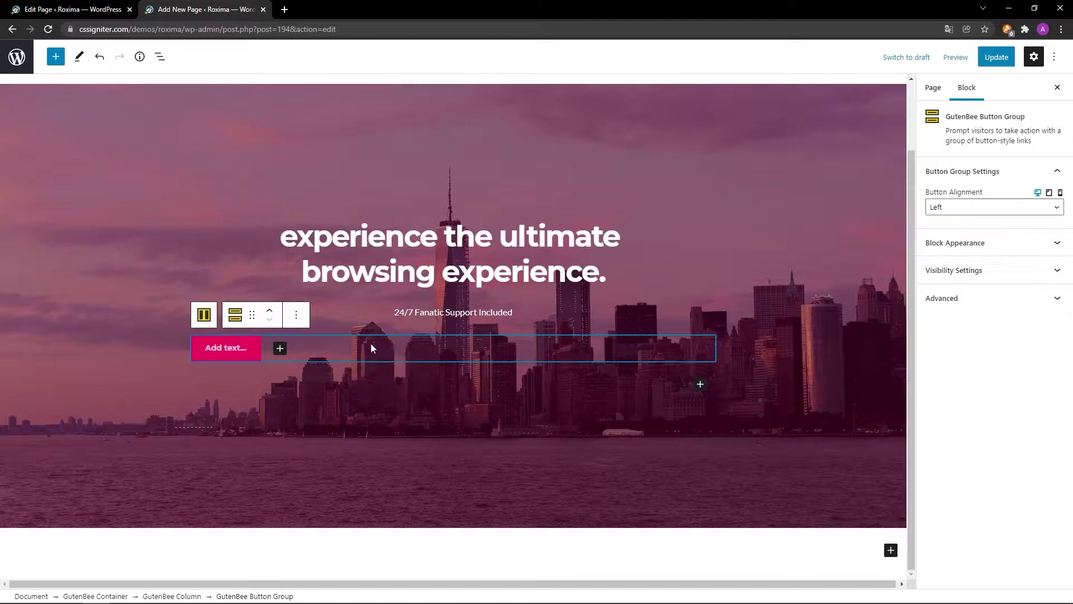
pyautogui.click(253, 348)
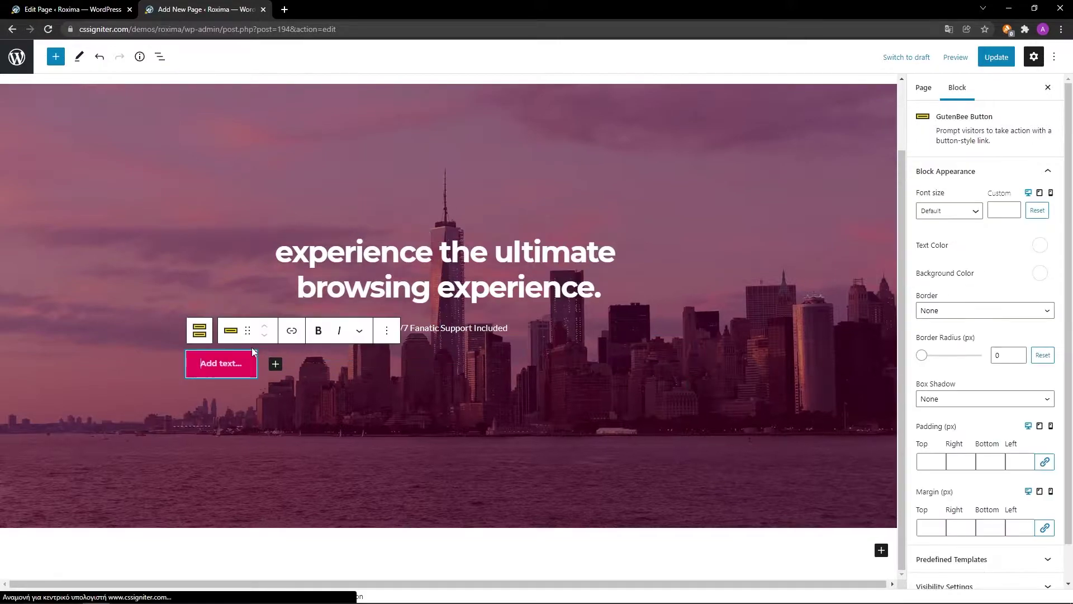
pyautogui.write('Learn More')
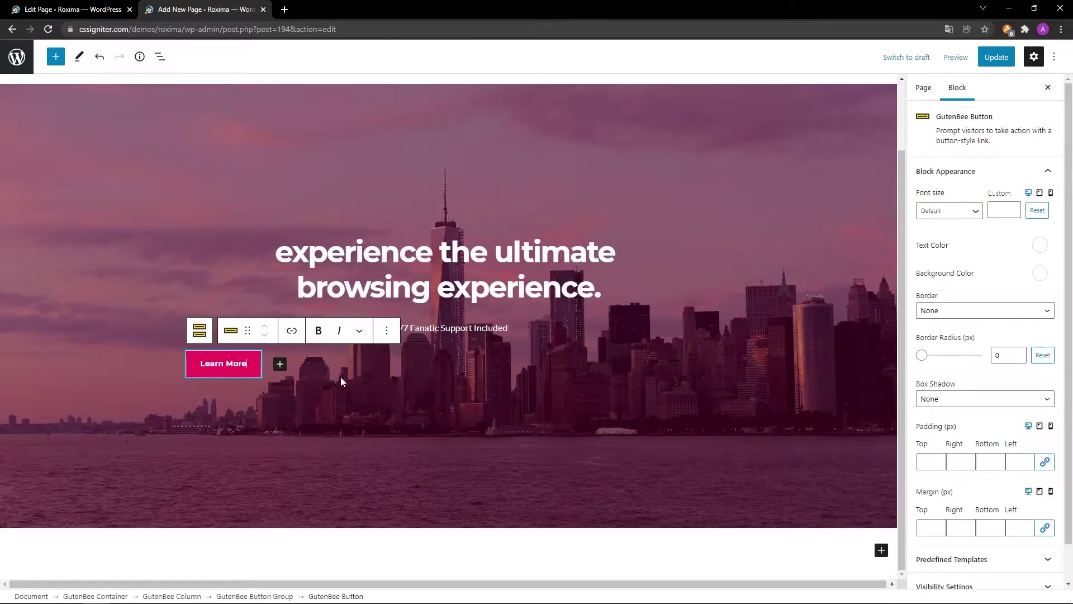
pyautogui.click(292, 331)
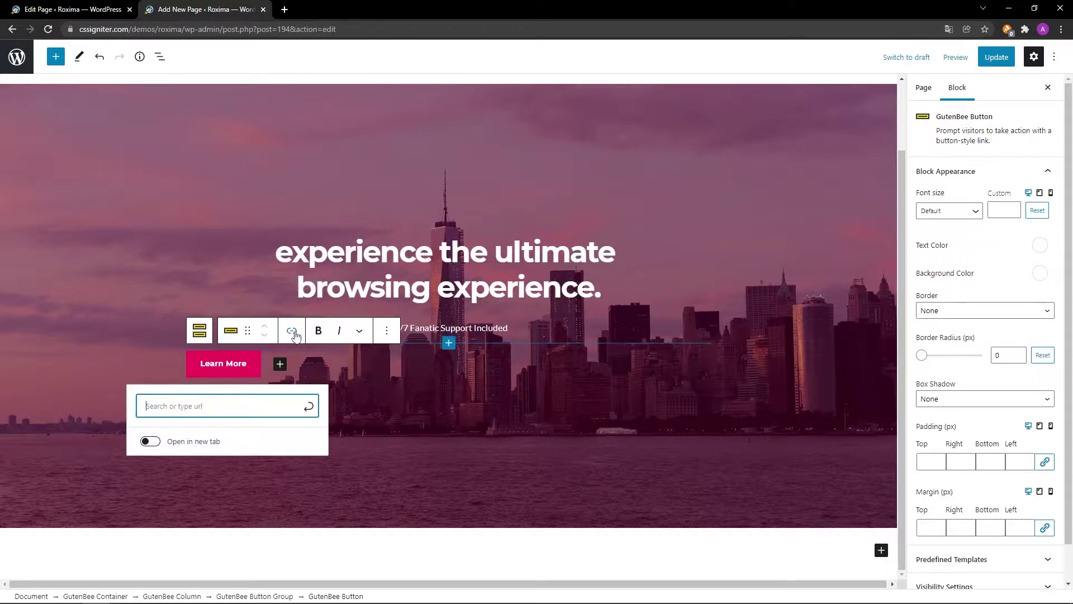
pyautogui.write('#')
pyautogui.click(307, 407)
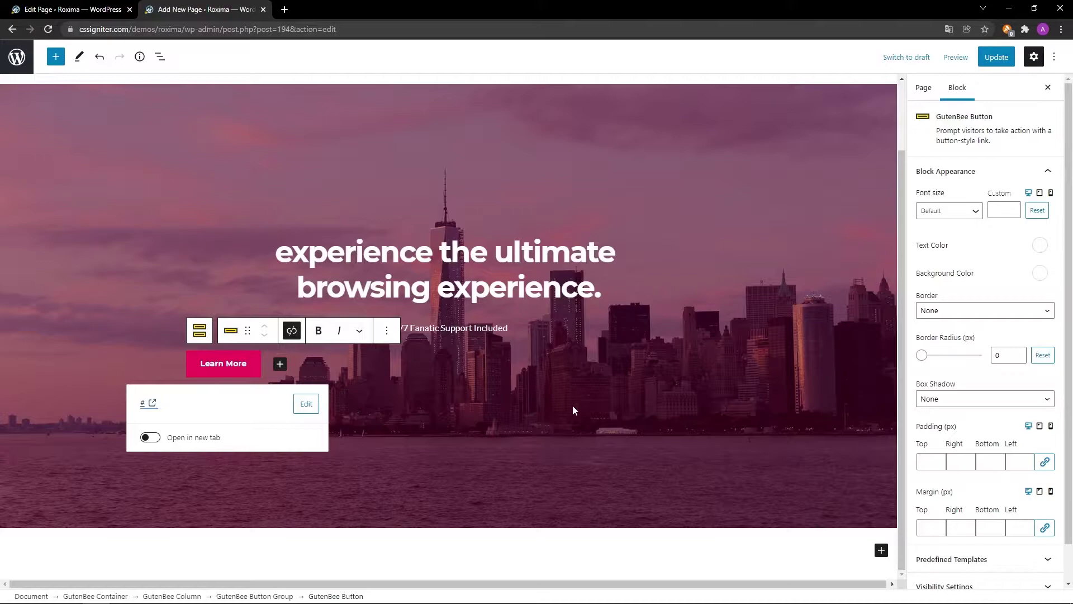
# Give the button 15 px top/bottom and 32 px left/right padding.
pyautogui.scroll(-1, 978, 380)
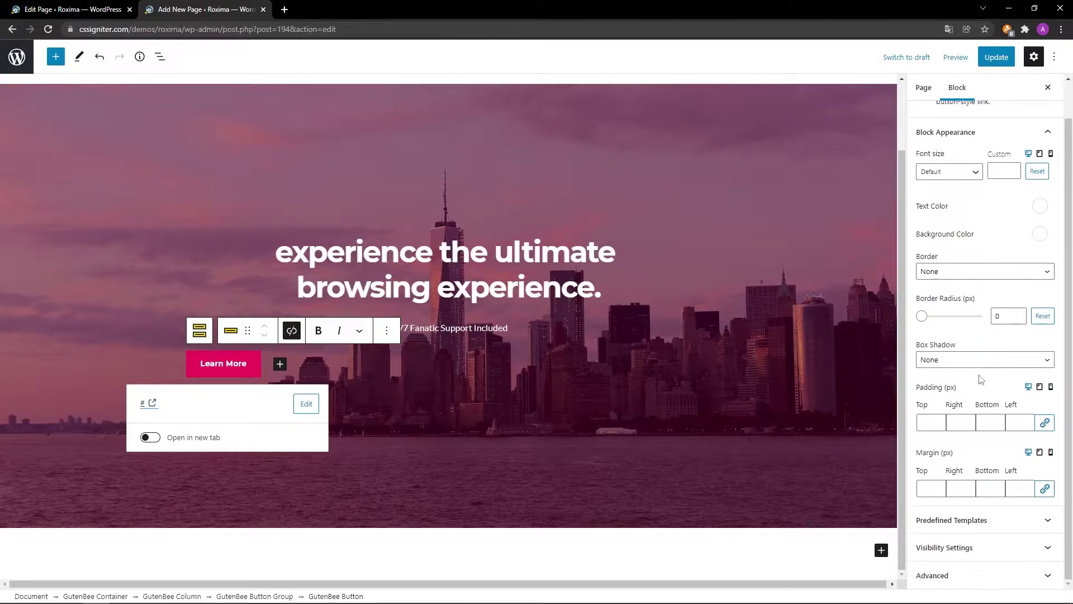
pyautogui.click(932, 422)
pyautogui.write('15')
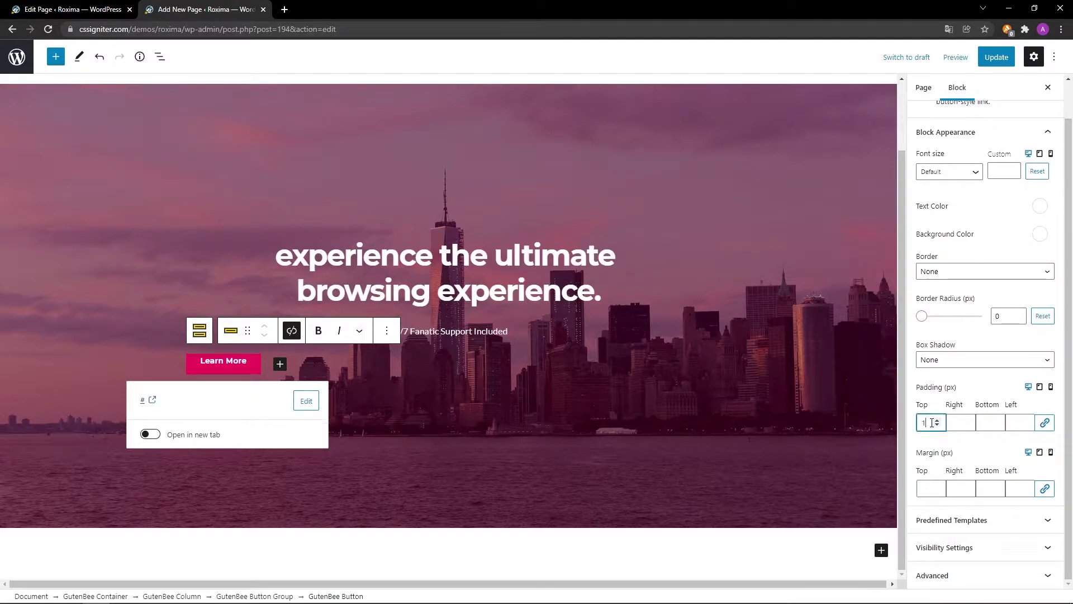
pyautogui.click(979, 423)
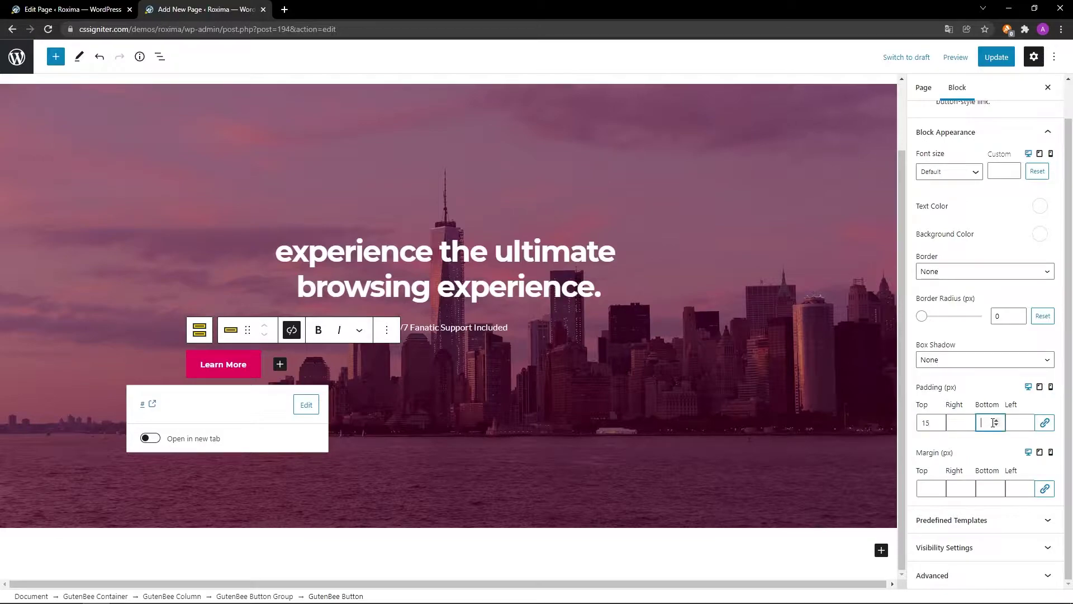
pyautogui.write('15')
pyautogui.click(964, 422)
pyautogui.write('32')
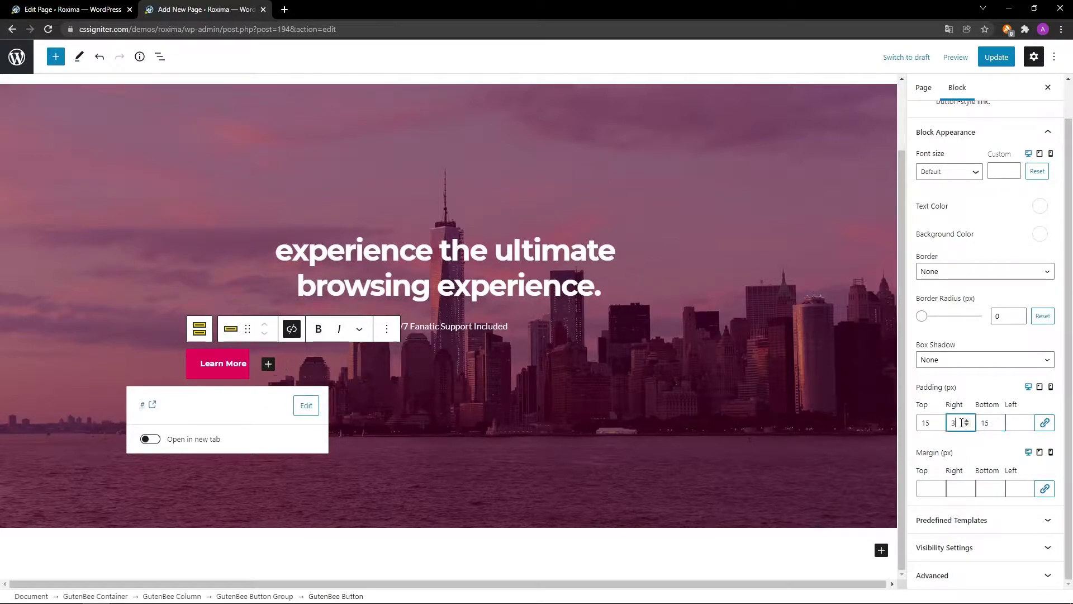
pyautogui.click(1018, 424)
pyautogui.write('32')
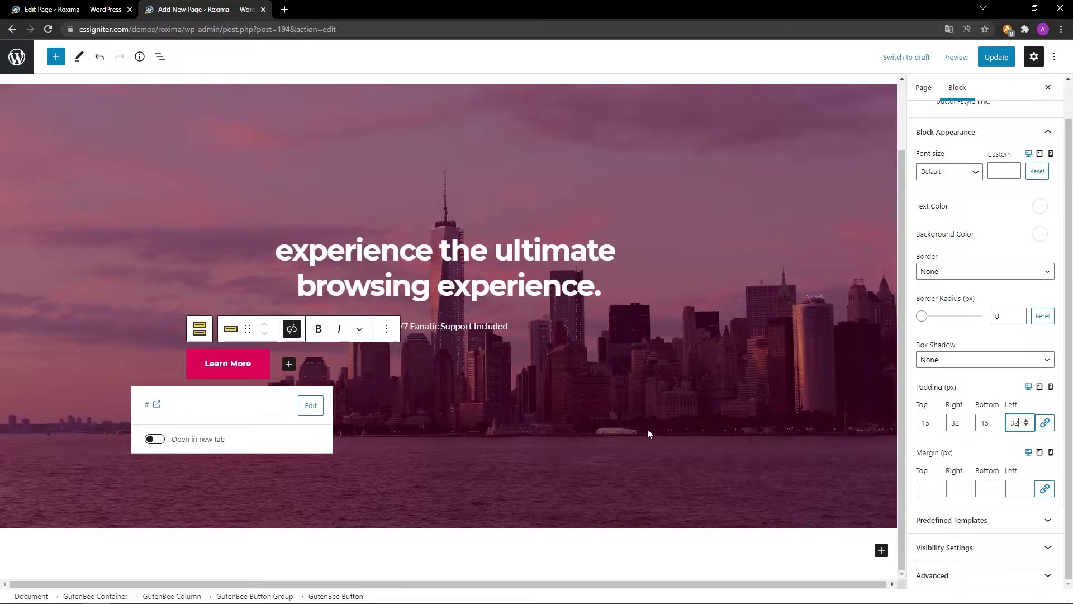
pyautogui.click(199, 330)
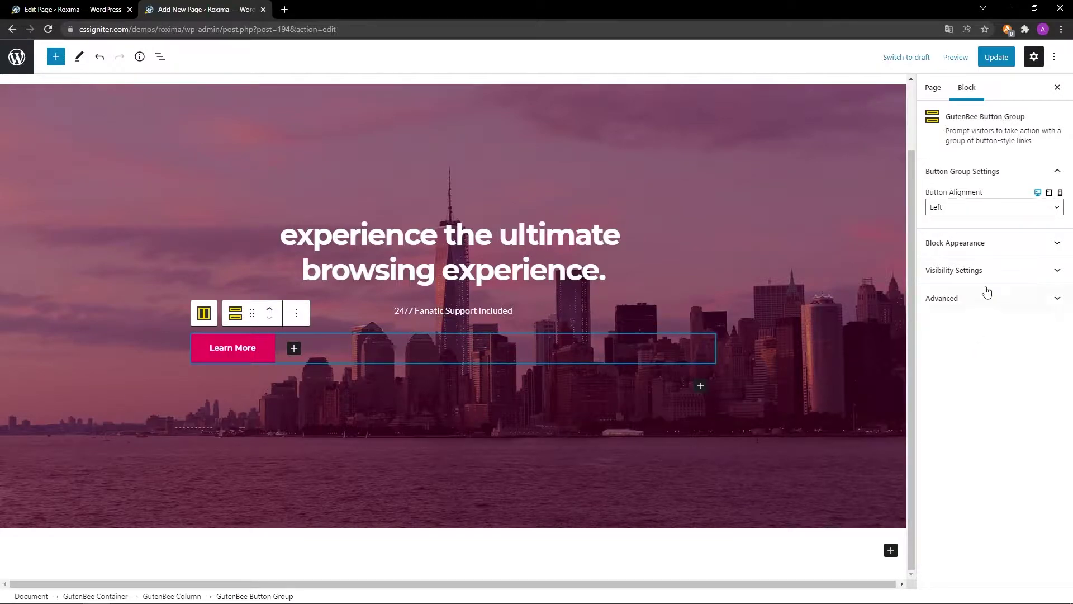
# Set the Learn More button alignment to Center and update the page.
pyautogui.click(989, 217)
pyautogui.click(993, 242)
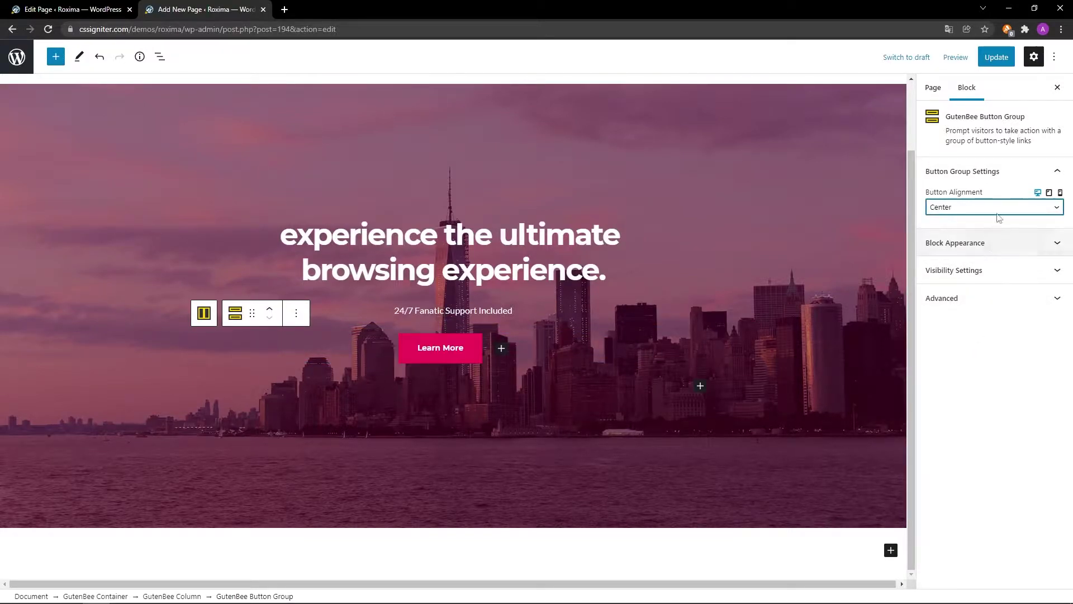
pyautogui.click(993, 57)
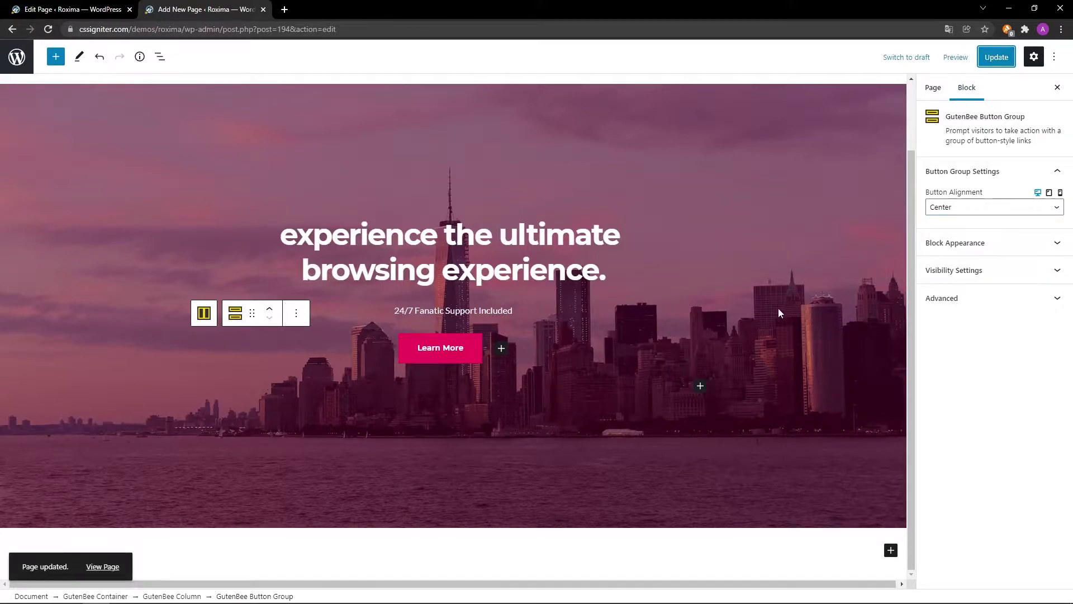
pyautogui.click(106, 566)
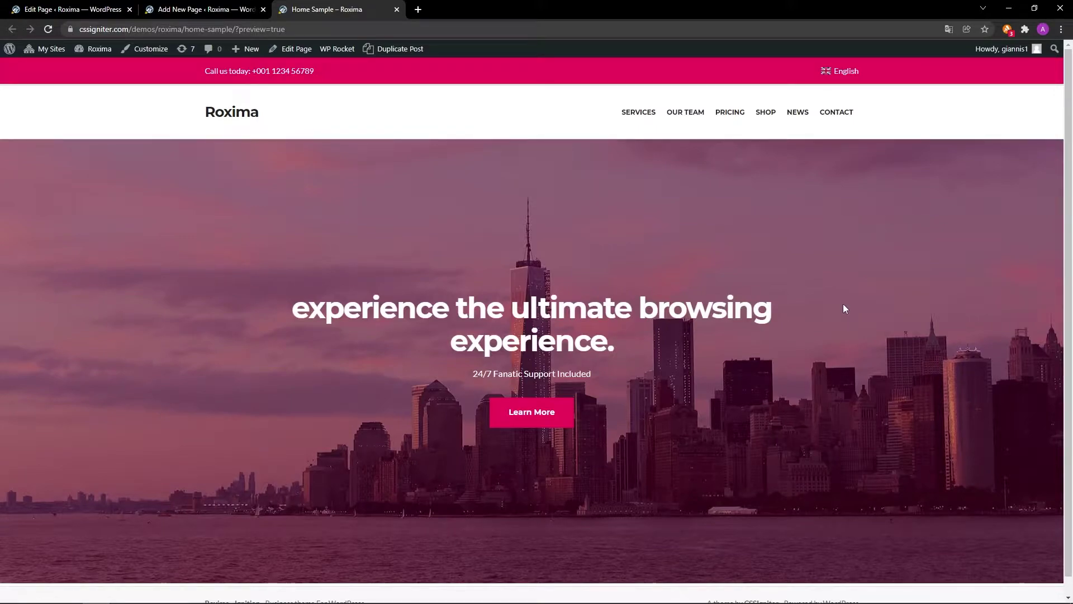
# Go back to the Home Sample editor after viewing the live page.
pyautogui.click(234, 9)
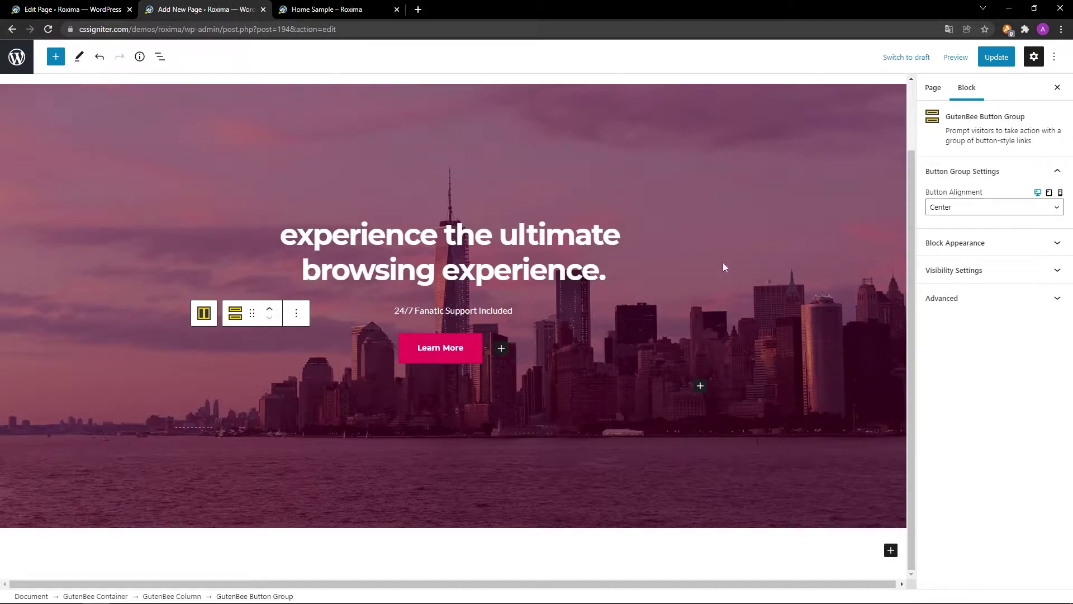
# Add a single-column (100) GutenBee Container below the hero.
pyautogui.click(891, 550)
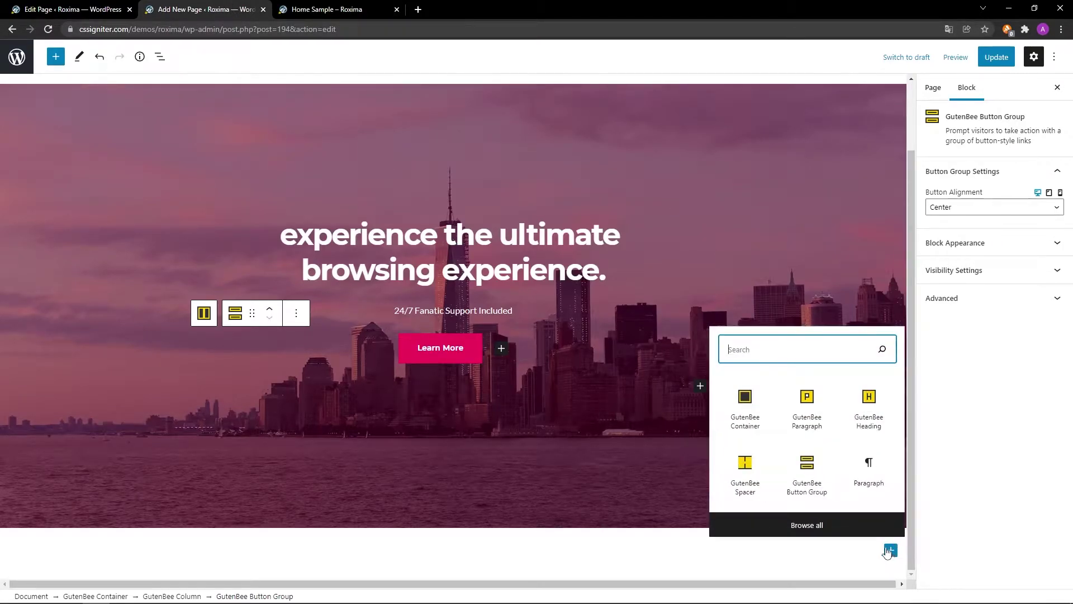
pyautogui.click(745, 414)
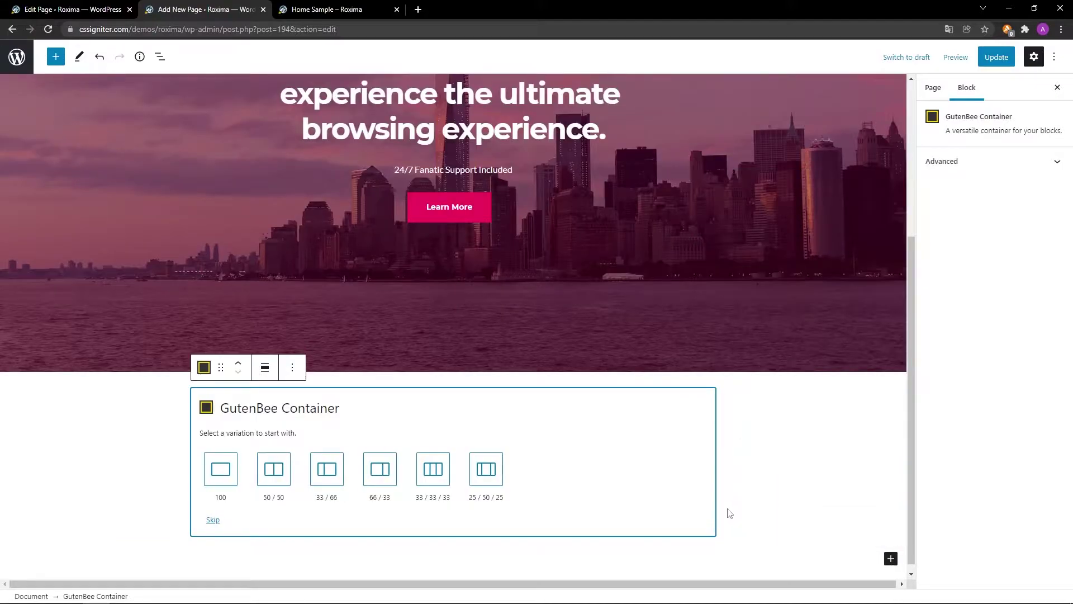
pyautogui.click(226, 494)
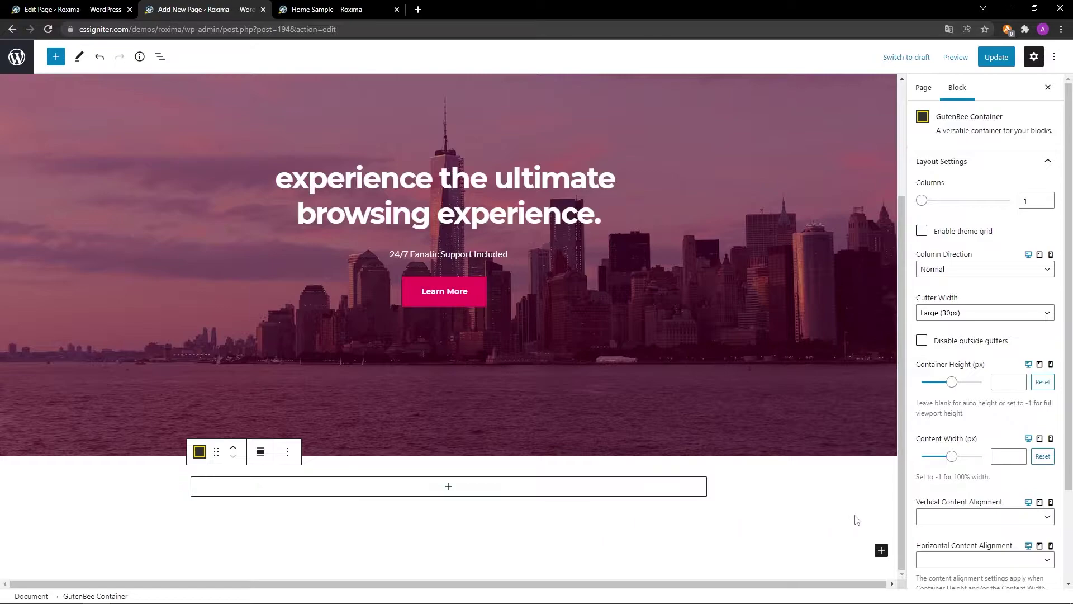
# Give the new section 90 px top and bottom padding.
pyautogui.scroll(-2, 944, 532)
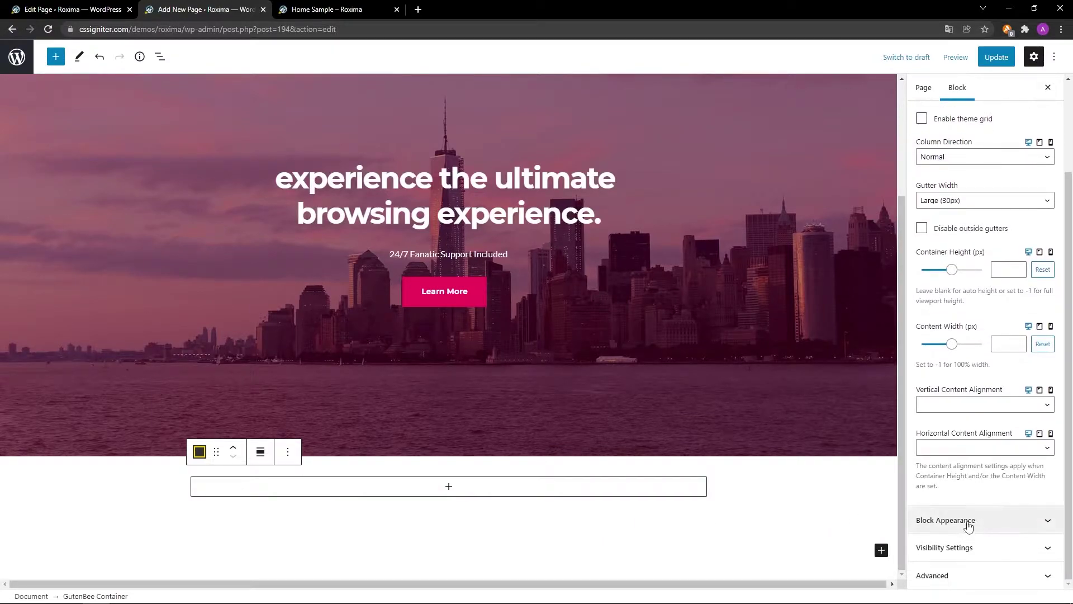
pyautogui.click(968, 523)
pyautogui.scroll(-7, 969, 524)
pyautogui.scroll(-4, 983, 547)
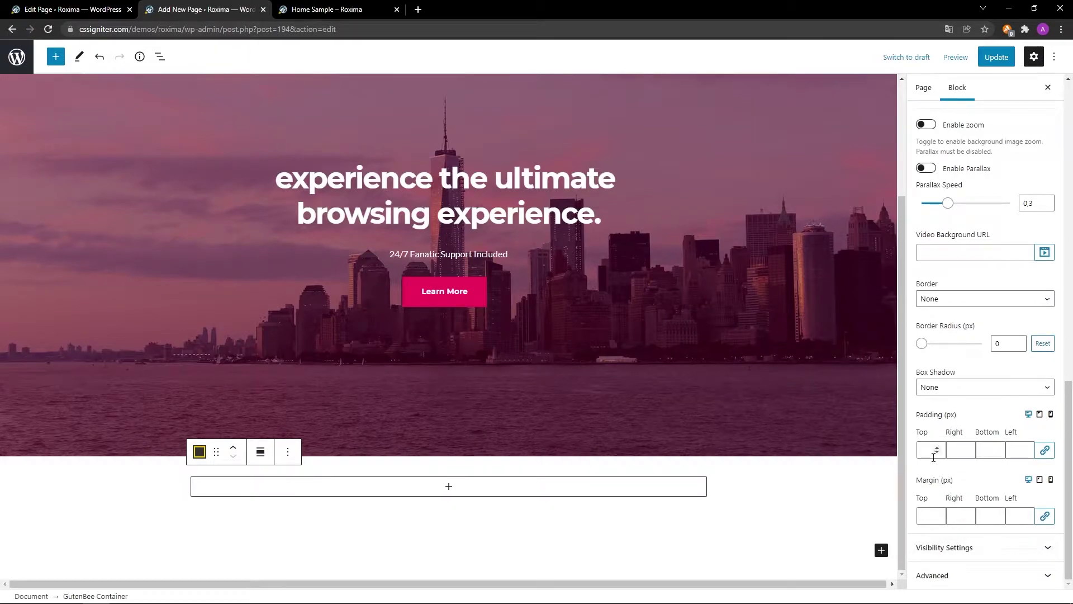
pyautogui.write('90')
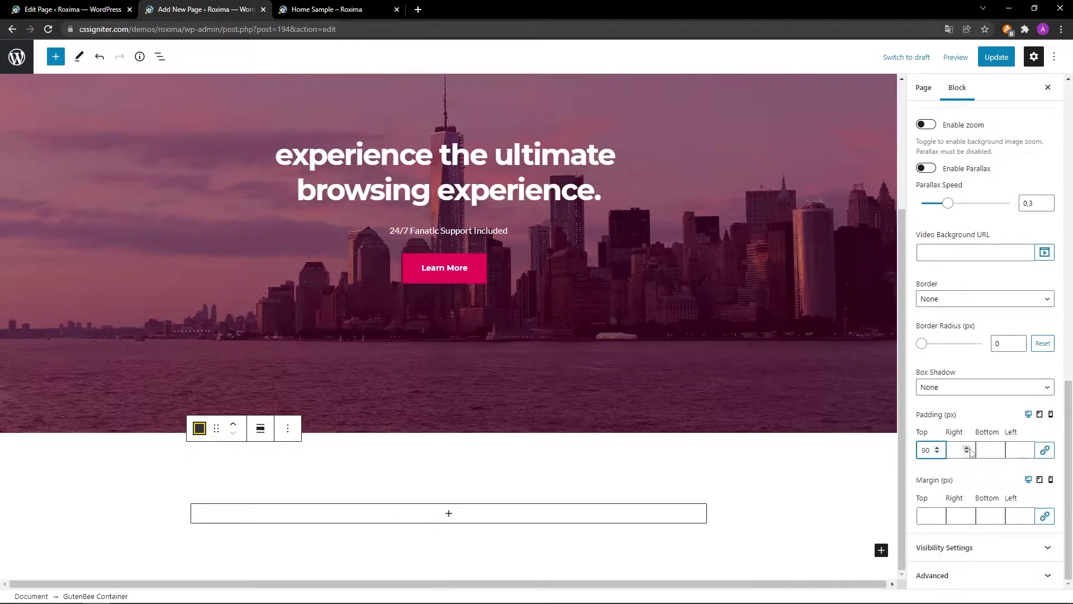
pyautogui.click(989, 450)
pyautogui.write('90')
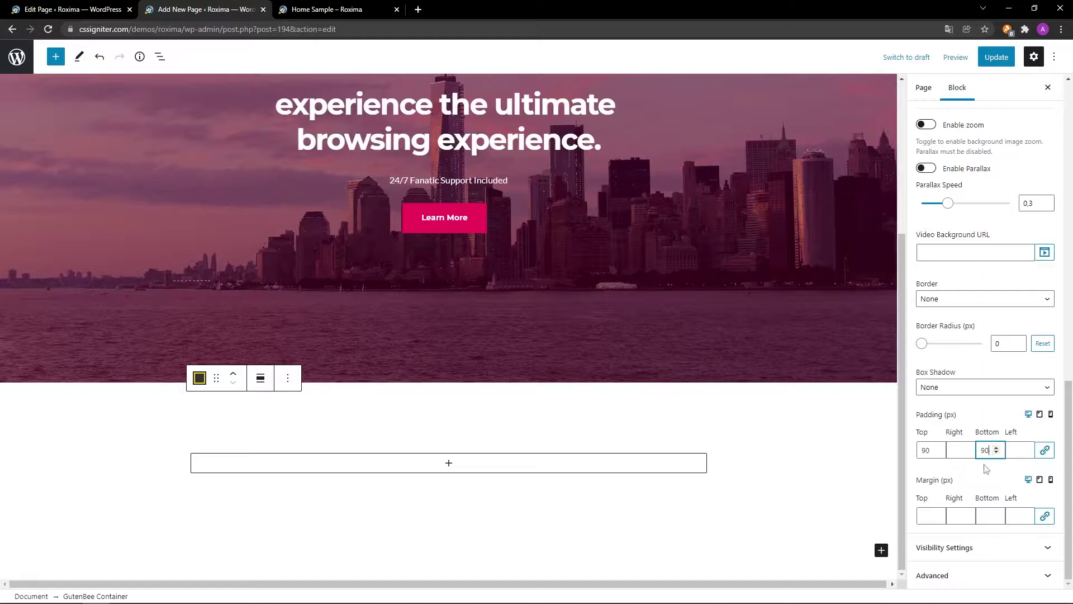
pyautogui.click(450, 470)
pyautogui.click(448, 463)
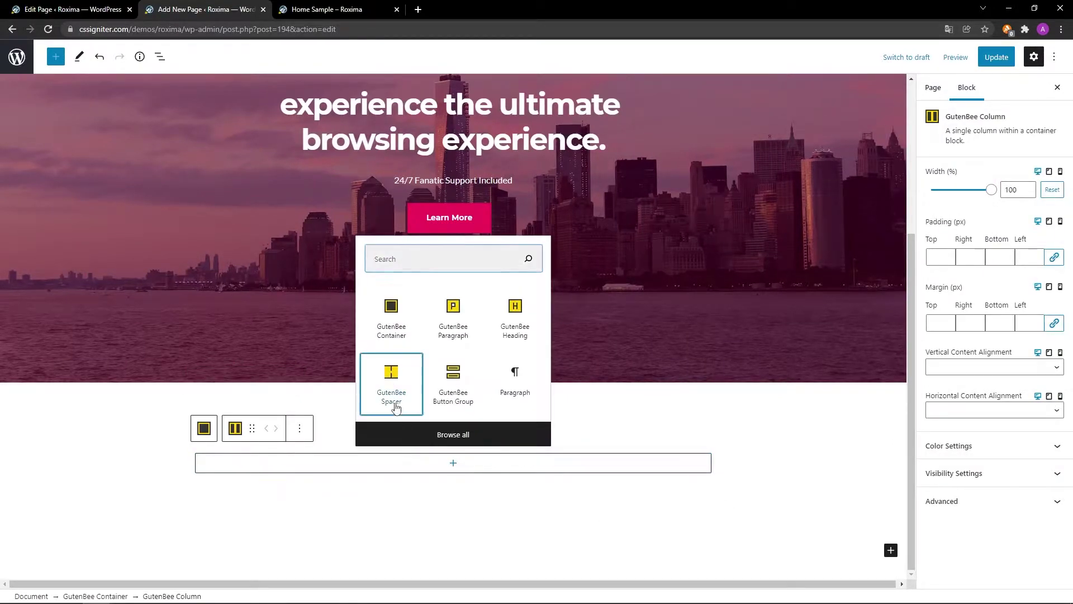
# Add a GutenBee Spacer to the section with its height set to 10 px.
pyautogui.click(396, 407)
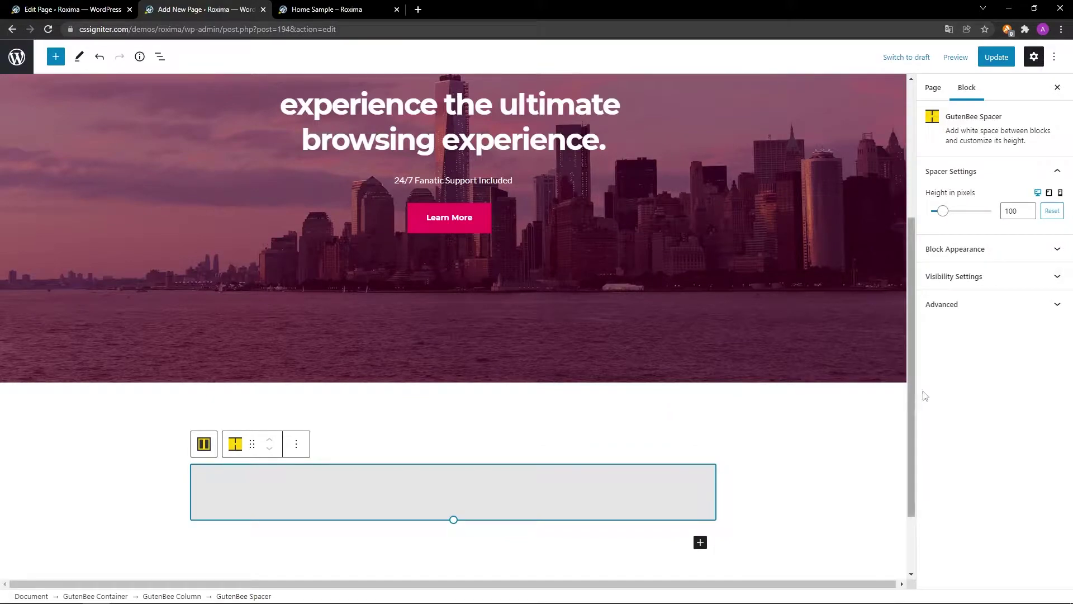
pyautogui.doubleClick(1022, 210)
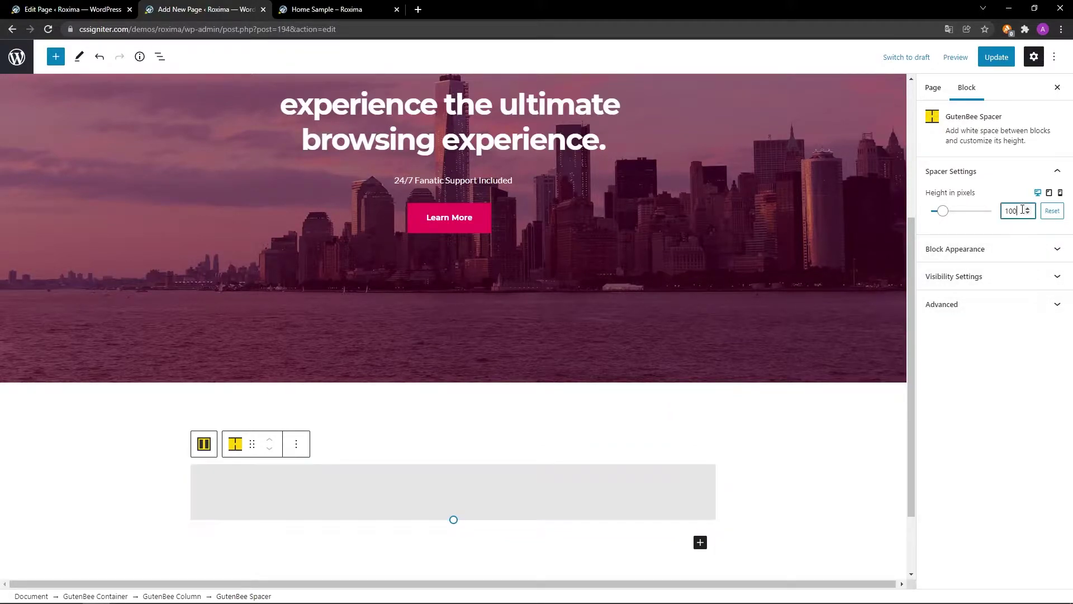
pyautogui.write('10')
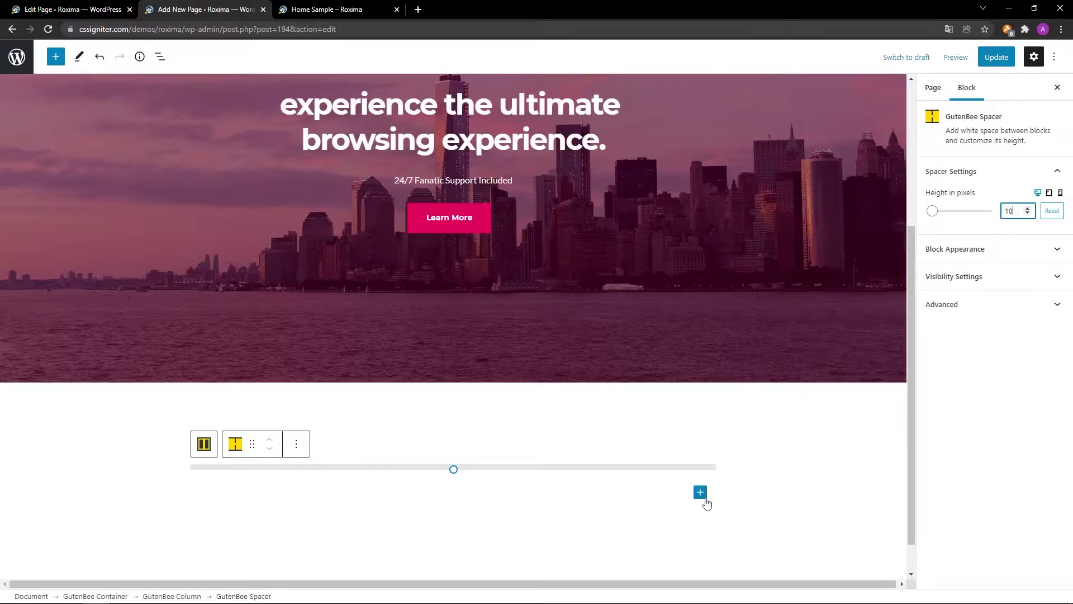
pyautogui.click(701, 491)
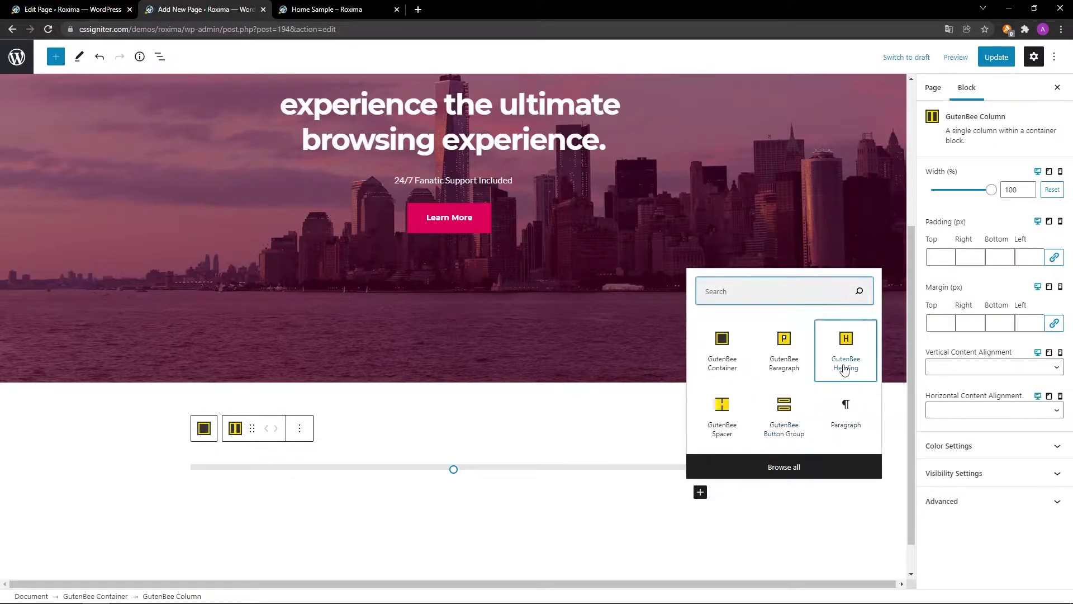
# Add a centred 'What we offer.' heading below the spacer with bottom margin 0.
pyautogui.click(844, 368)
pyautogui.scroll(-1, 806, 438)
pyautogui.write('What we offer.')
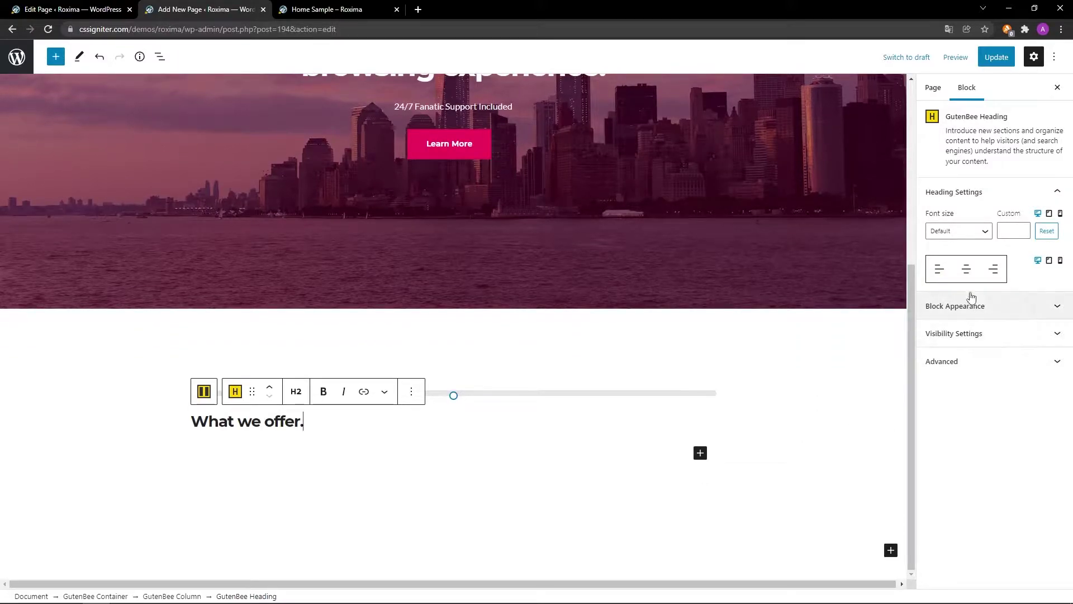
pyautogui.click(966, 269)
pyautogui.click(976, 306)
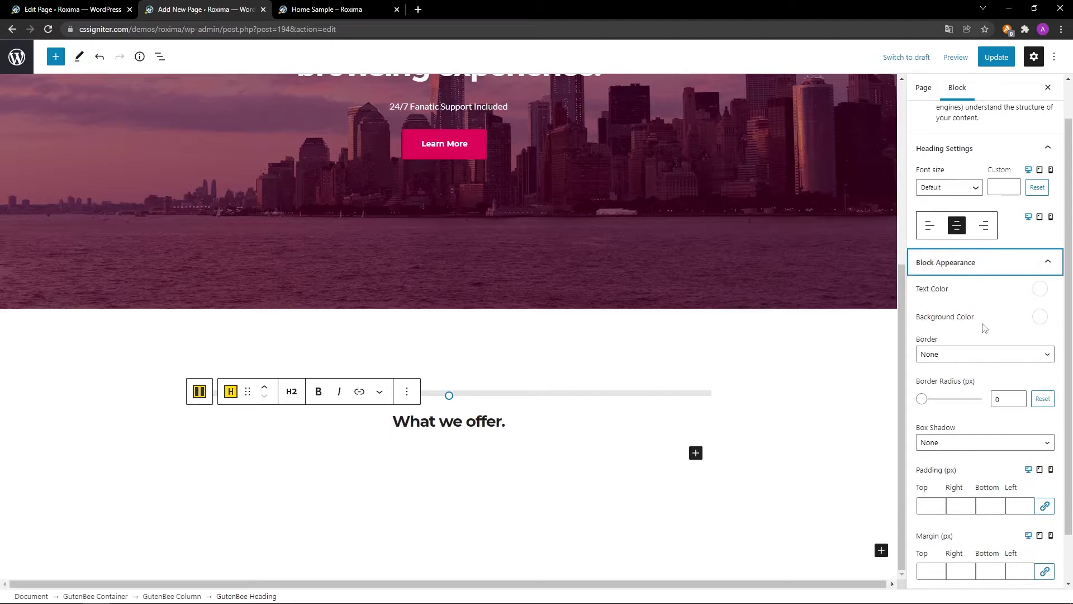
pyautogui.scroll(-1, 983, 531)
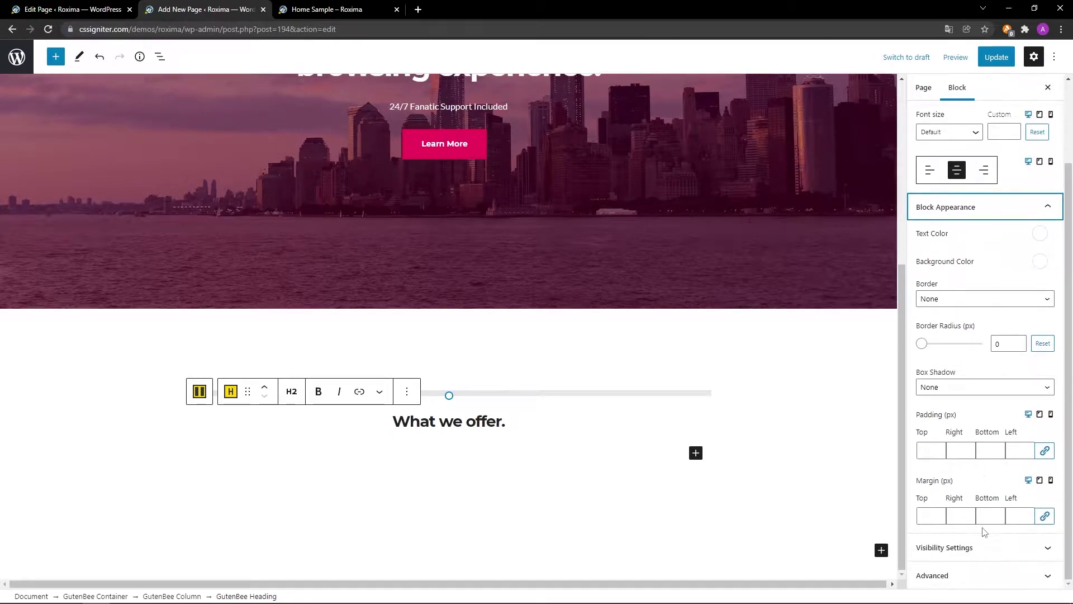
pyautogui.click(993, 516)
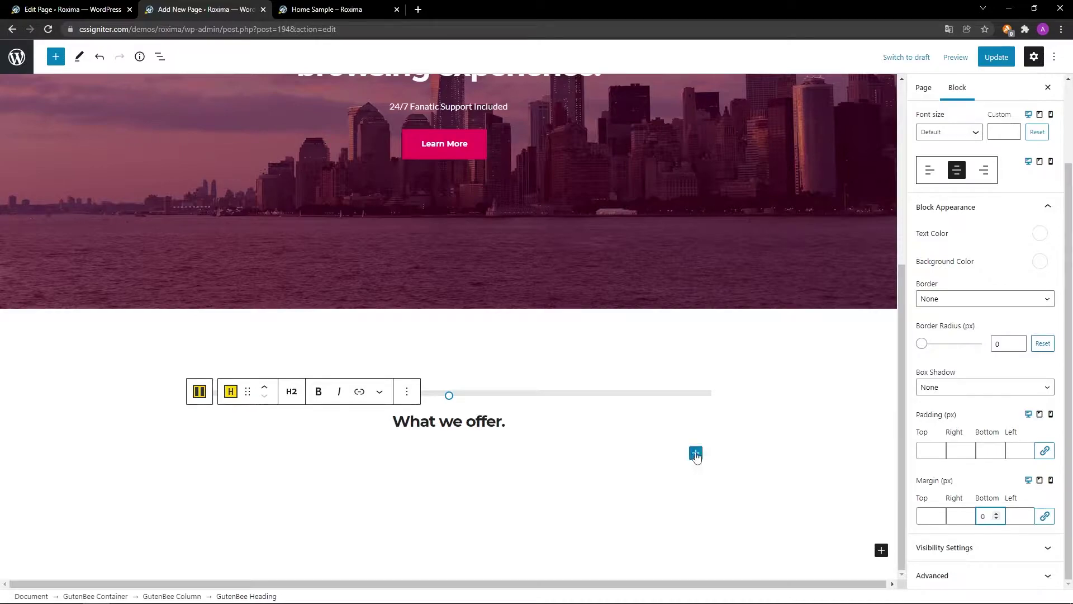
# Add a centred 'A wide range of services' paragraph beneath it, then a GutenBee Container below.
pyautogui.click(696, 452)
pyautogui.click(785, 324)
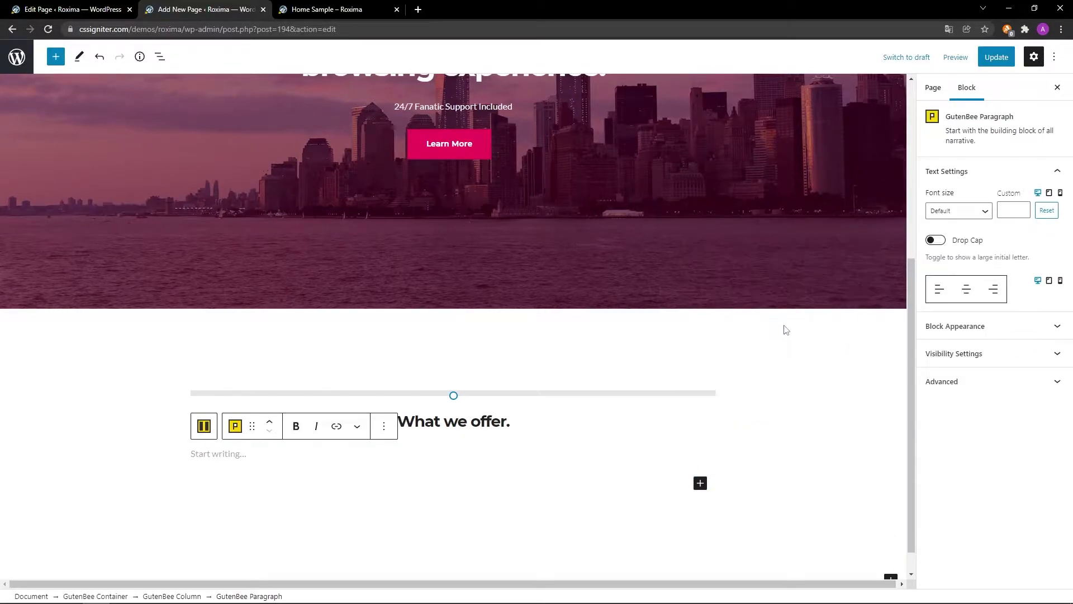
pyautogui.scroll(-1, 763, 423)
pyautogui.write('A wide range of services')
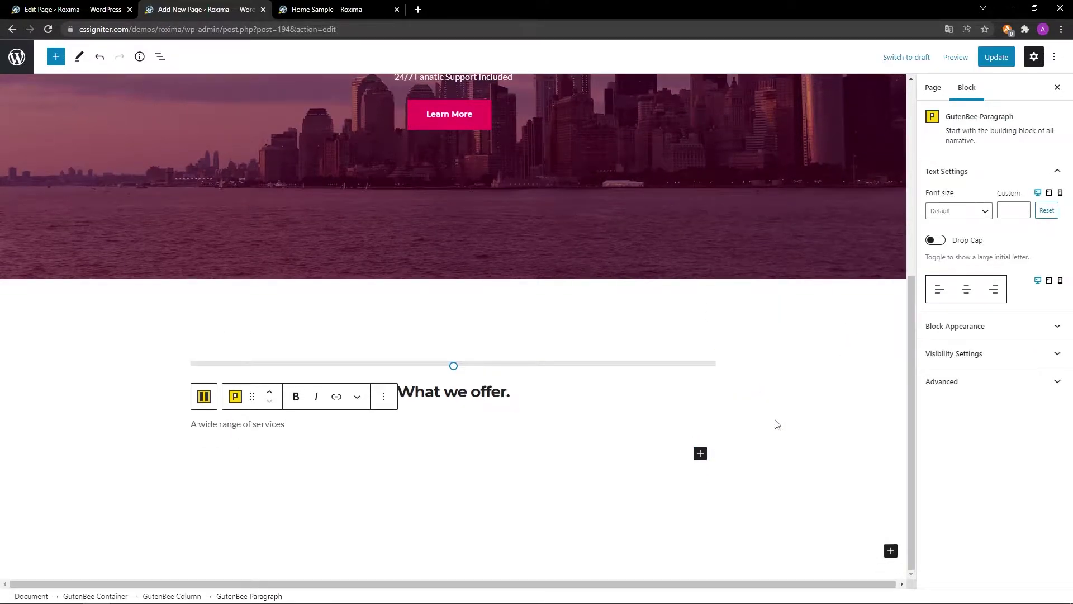
pyautogui.click(966, 289)
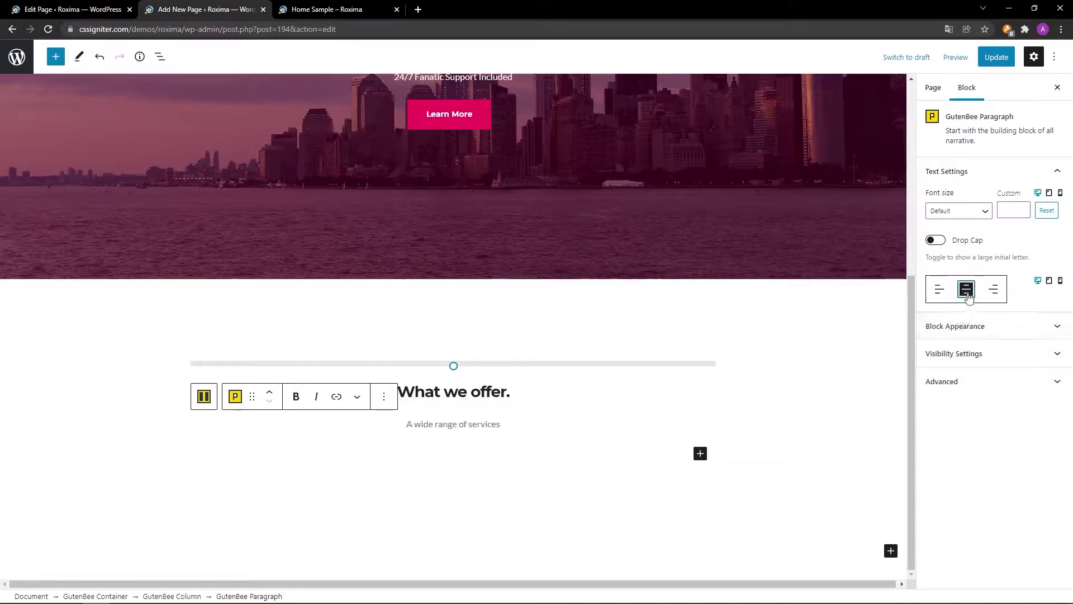
pyautogui.click(980, 330)
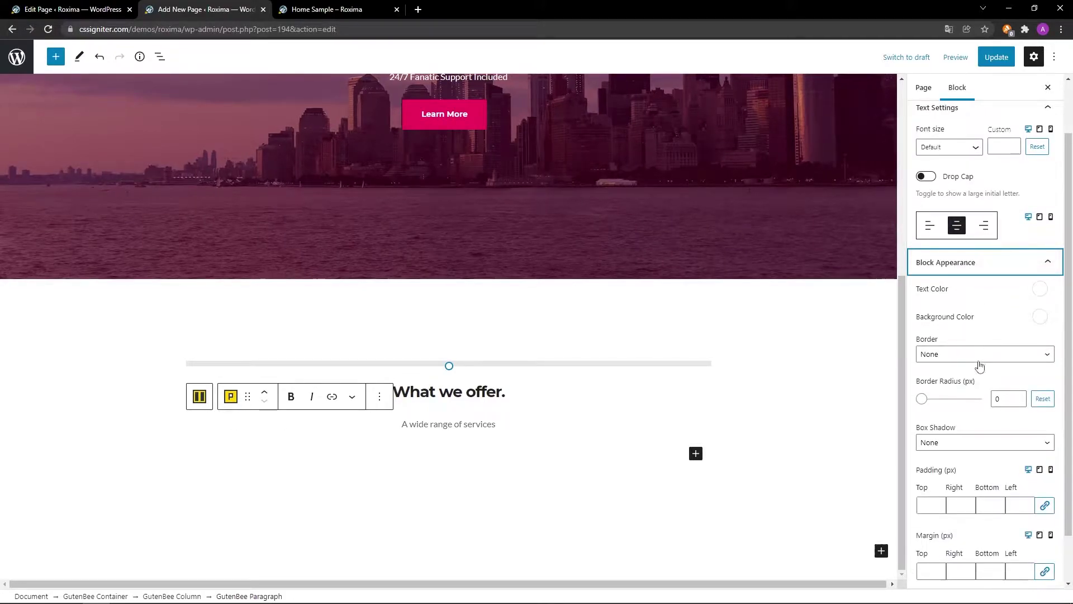
pyautogui.scroll(-1, 963, 526)
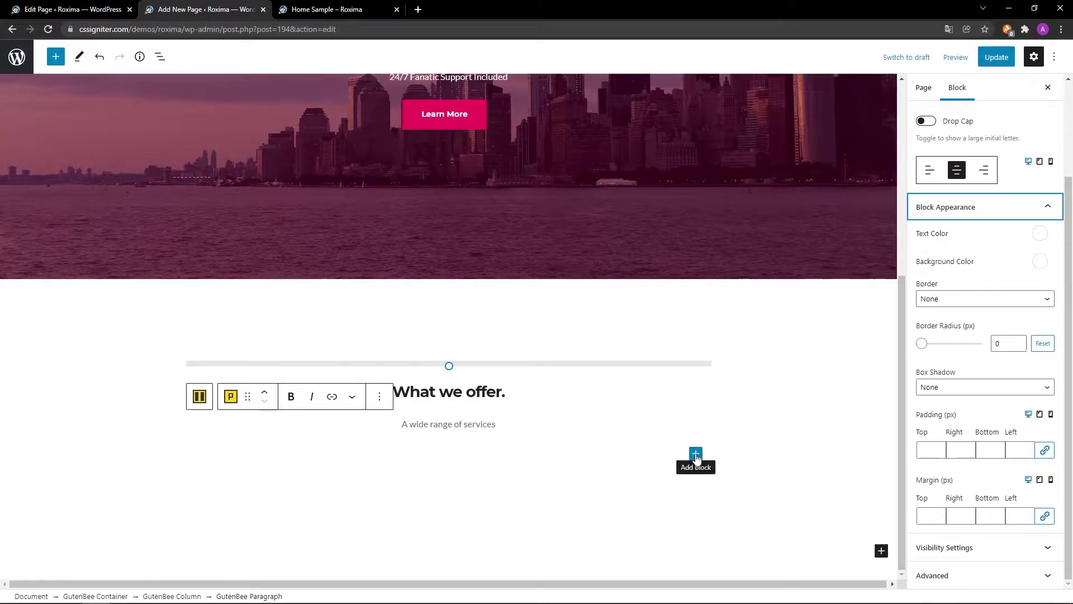
pyautogui.click(695, 453)
pyautogui.click(724, 329)
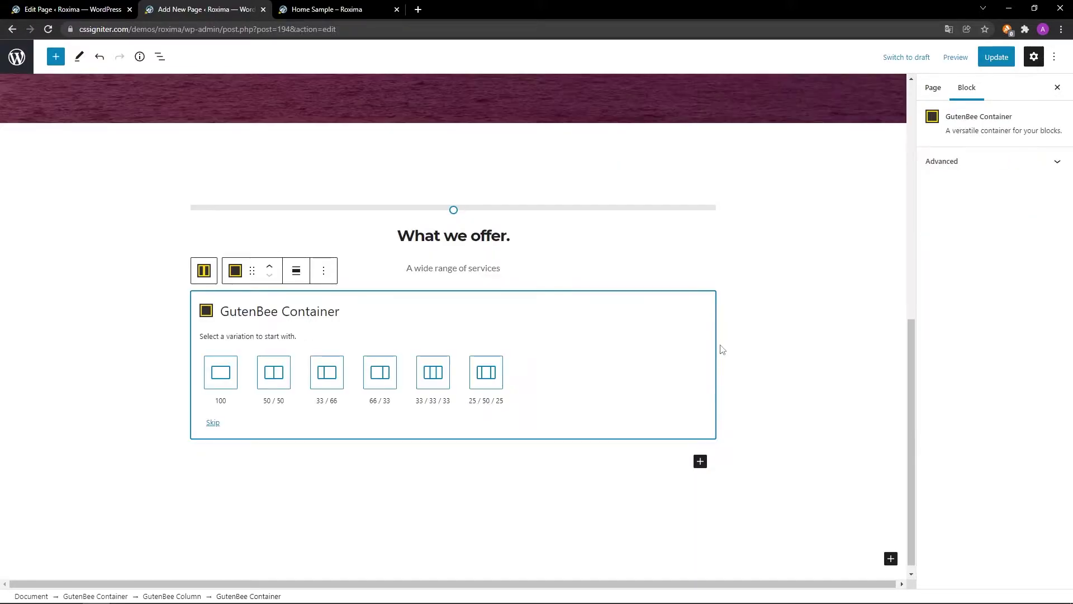
# Give the container a 33/33/33 layout, then raise Columns to 4.
pyautogui.click(432, 383)
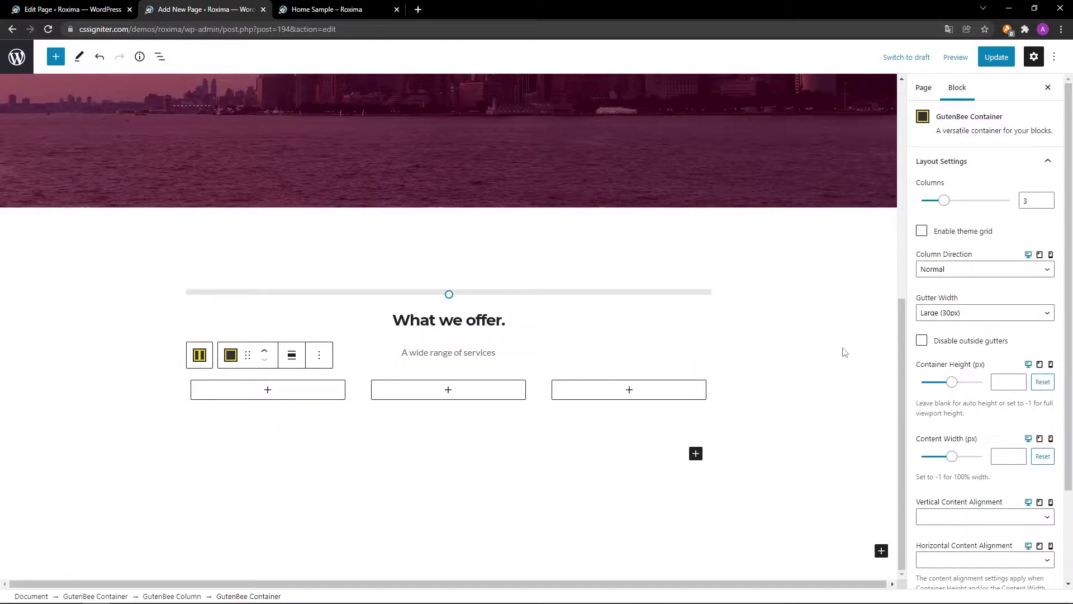
pyautogui.click(1046, 199)
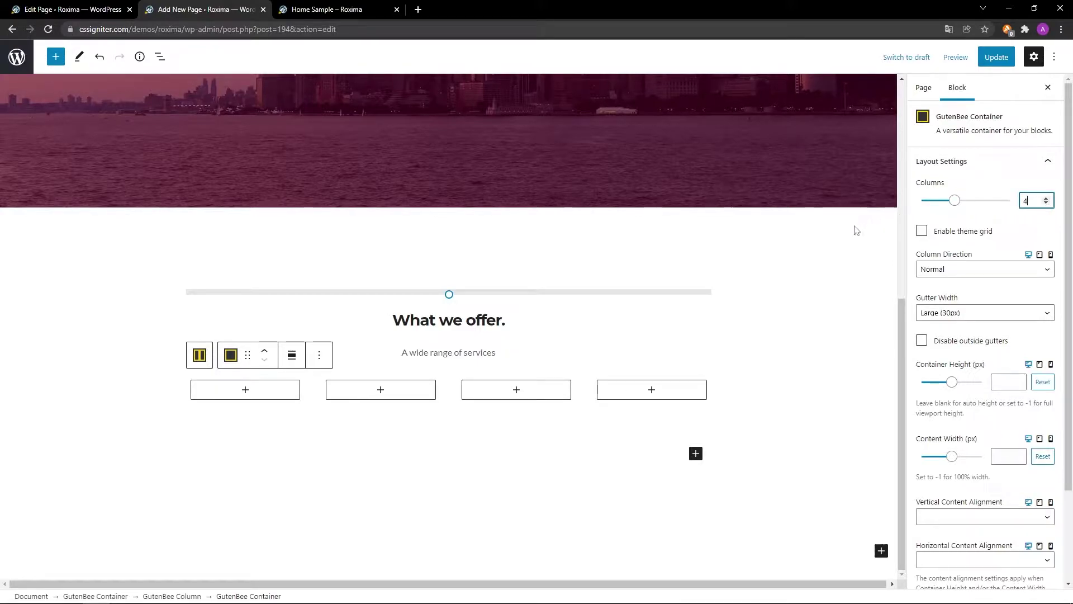
pyautogui.scroll(2, 787, 444)
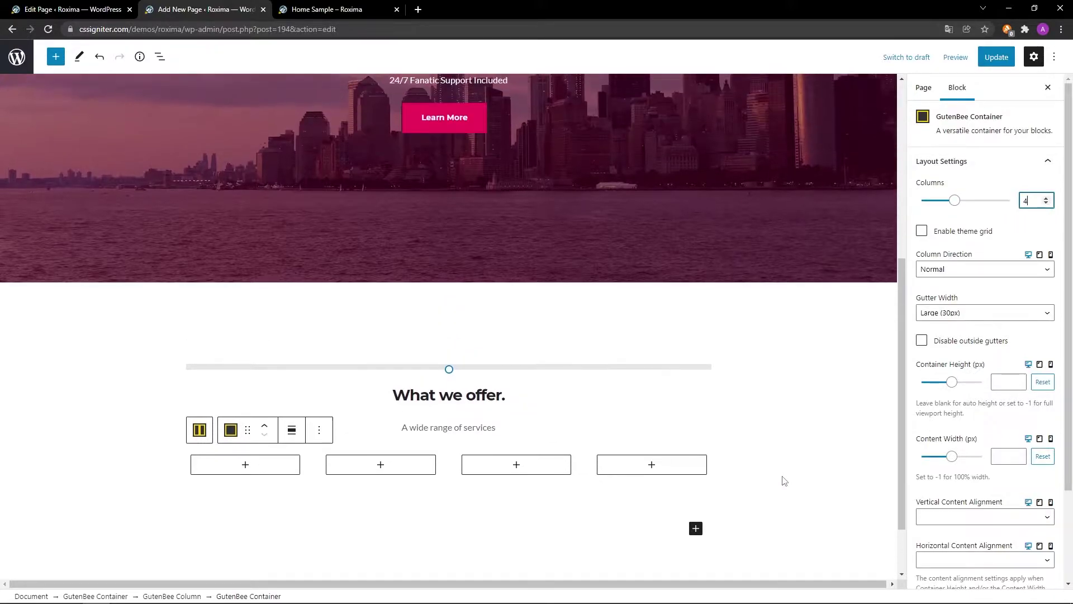
pyautogui.click(249, 469)
# Insert a GutenBee Icon Box in column one titled 'Live customizer' with lorem placeholder text.
pyautogui.click(252, 470)
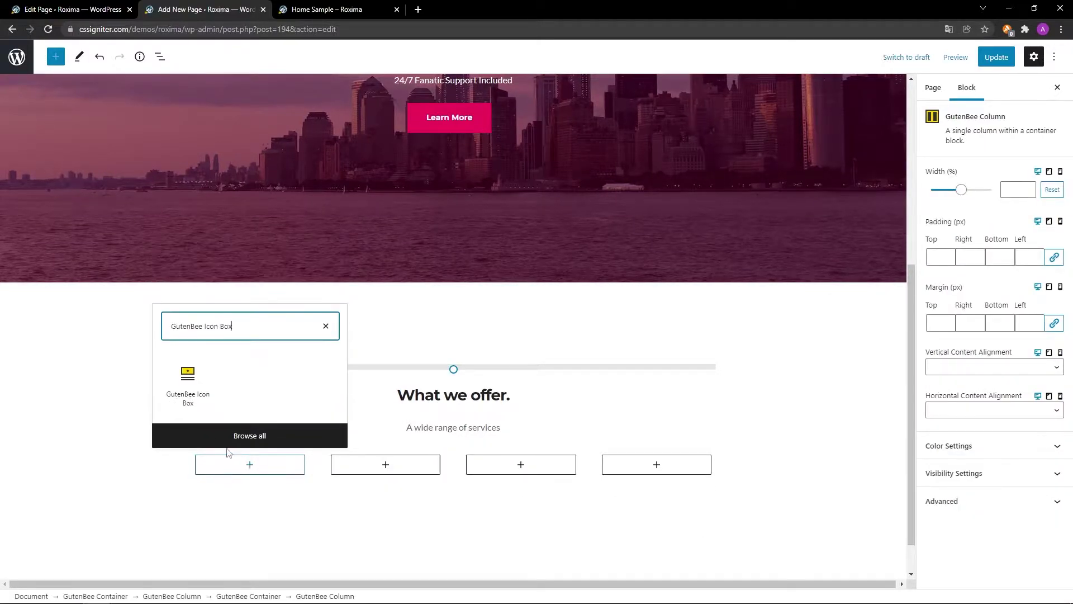
pyautogui.click(178, 390)
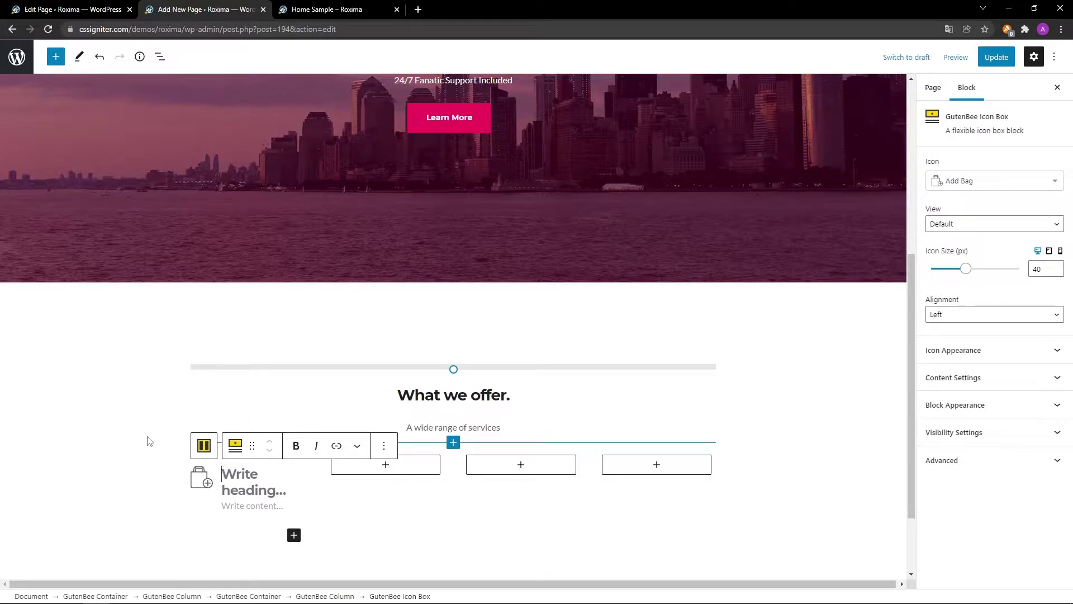
pyautogui.scroll(-2, 150, 440)
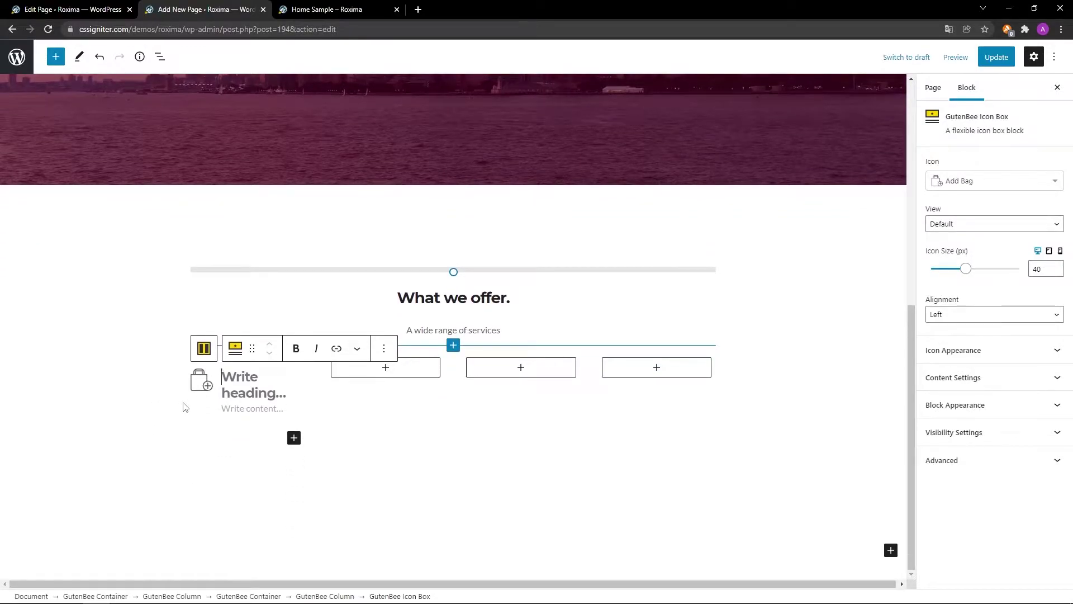
pyautogui.write('Live customizer')
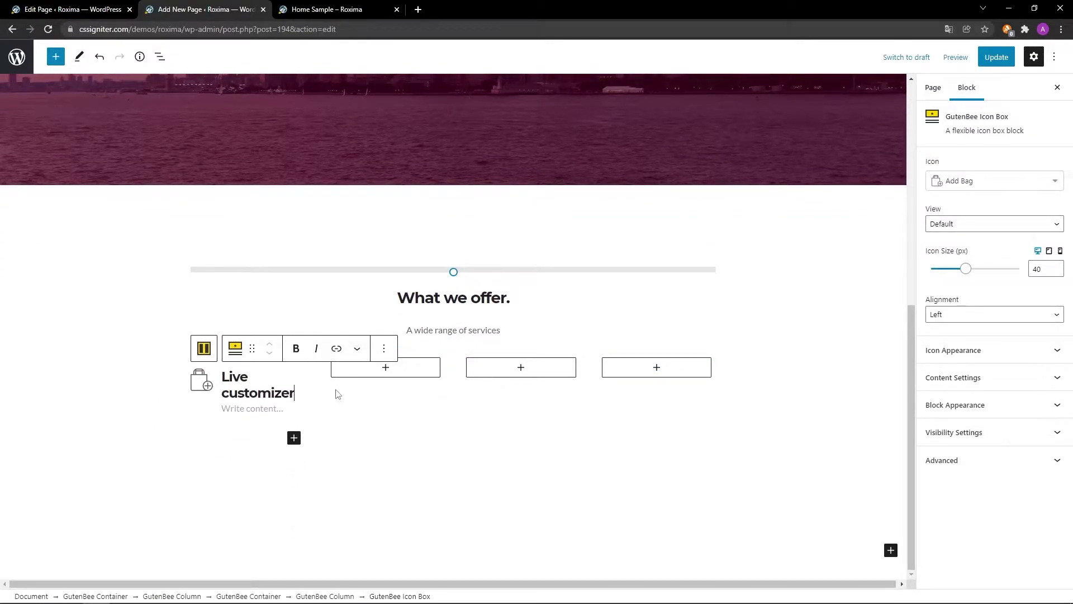
pyautogui.click(289, 408)
pyautogui.write("Chillwave normcore Godard tofu. 90's drinking vinegar Marfa actually four dollar toast roof party messenger bag. Narwhal Godard sartorial, Thundercats church-key next level 3 wolf moon YOLO direct trade forage gluten-free semiotics artisan.")
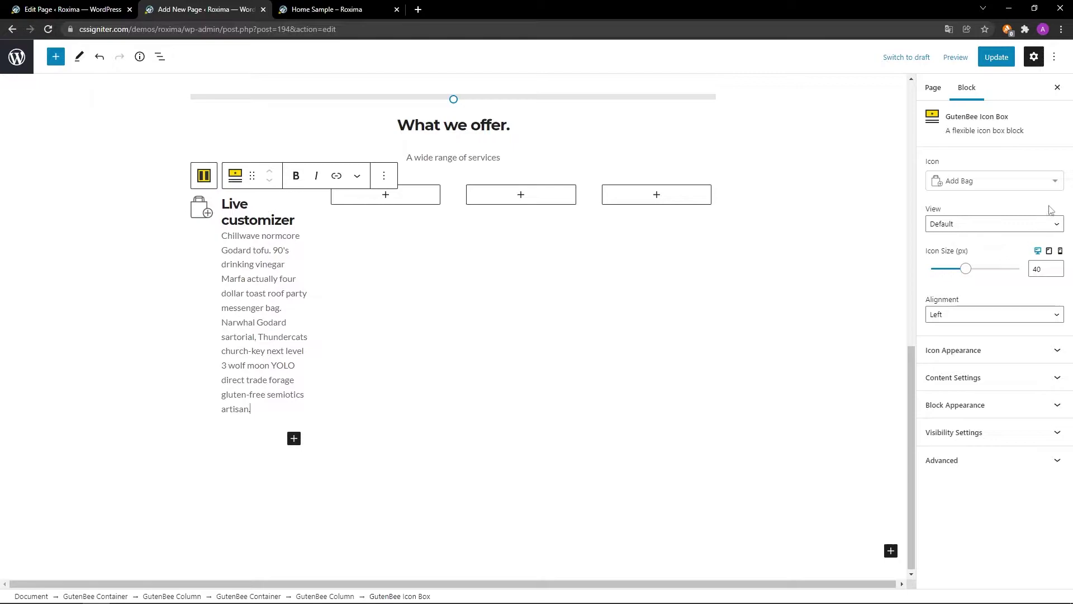
pyautogui.click(1054, 180)
# Set the icon to Pentool, placed on top, coloured pink #ed145b.
pyautogui.write('Pentool')
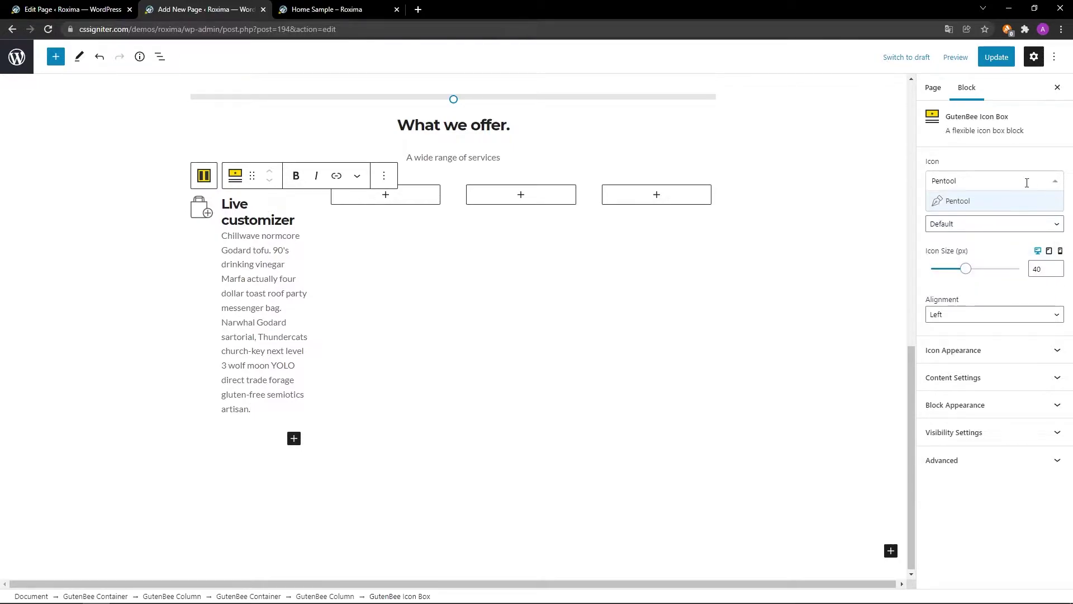
pyautogui.click(1013, 200)
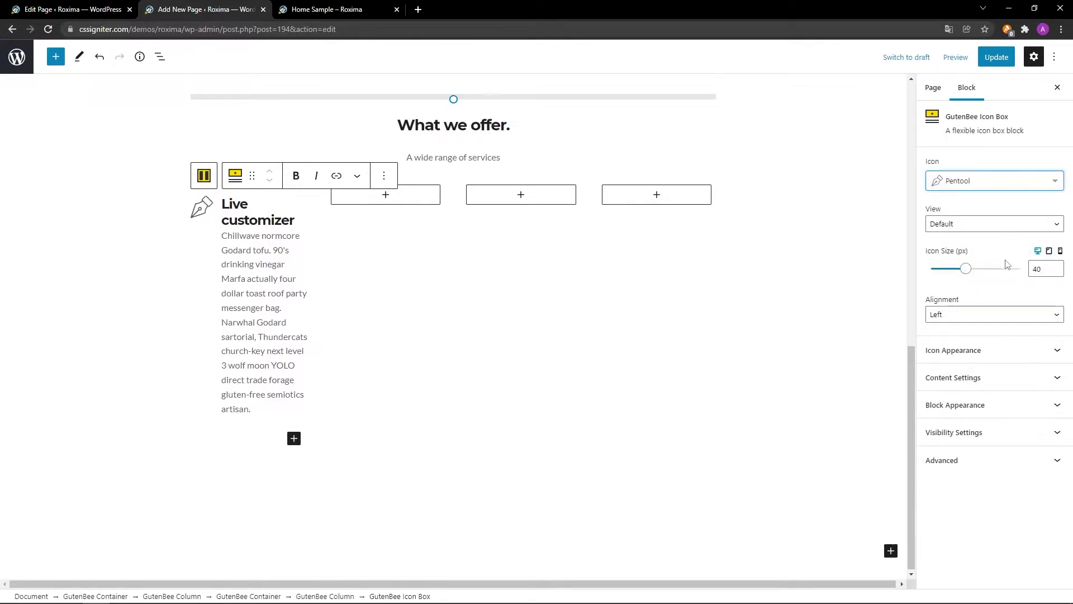
pyautogui.click(1001, 319)
pyautogui.click(1004, 337)
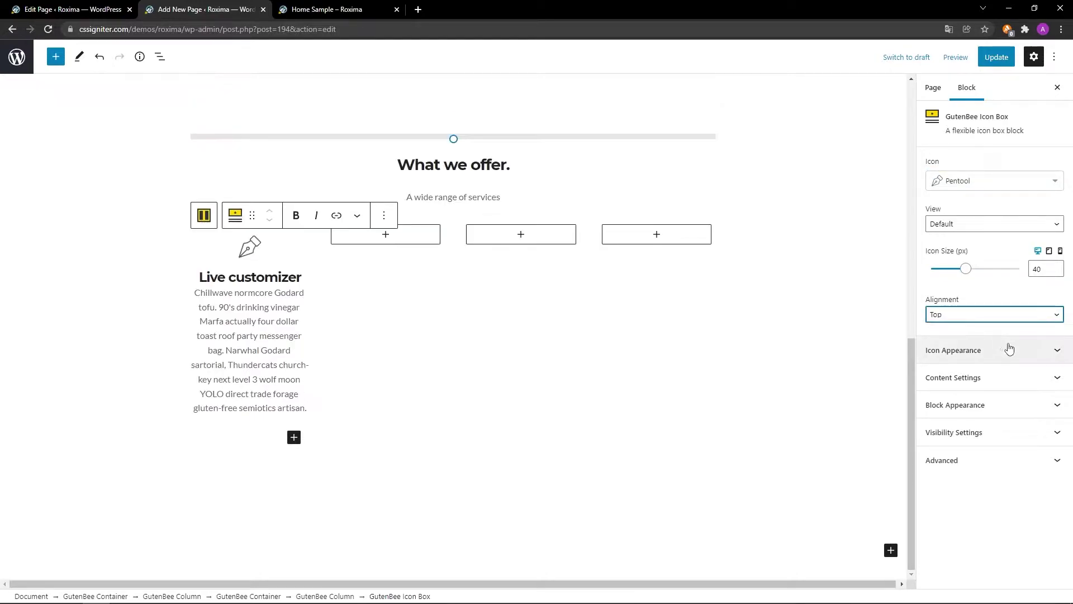
pyautogui.click(1027, 352)
pyautogui.click(1037, 376)
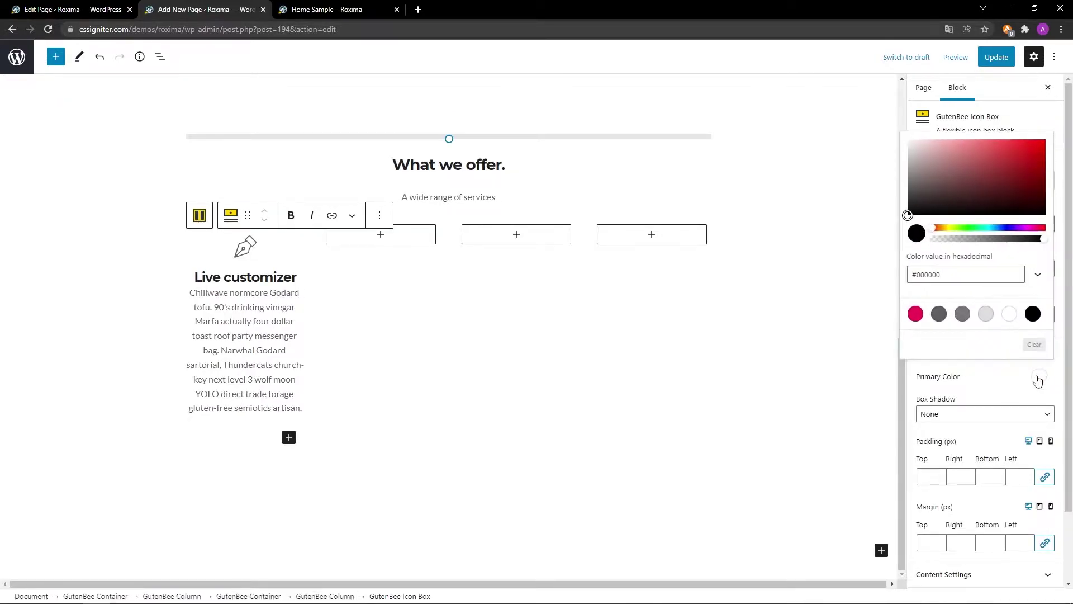
pyautogui.click(916, 317)
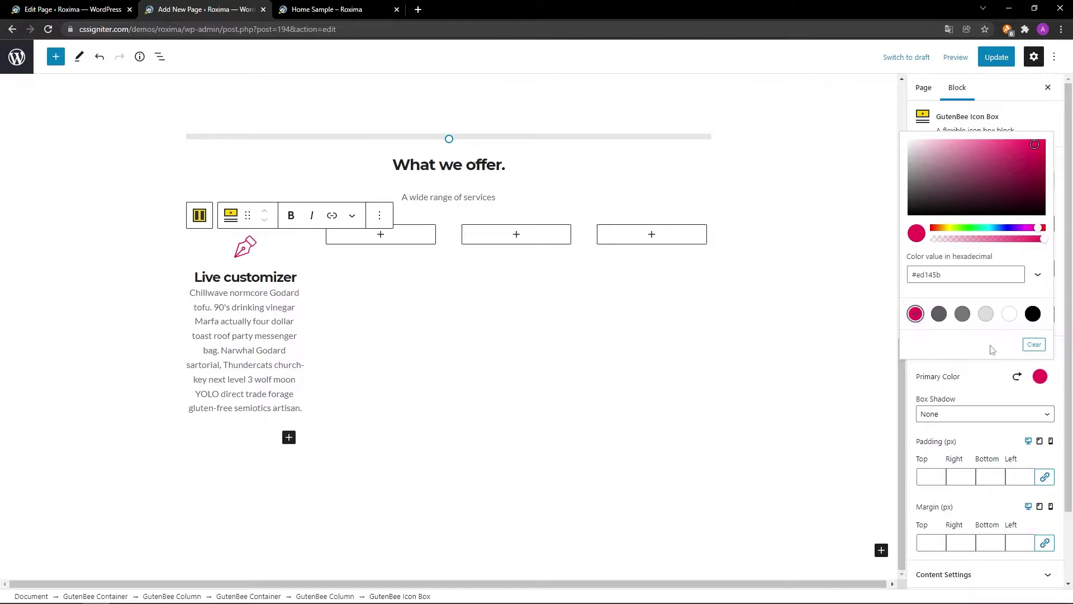
pyautogui.click(1000, 368)
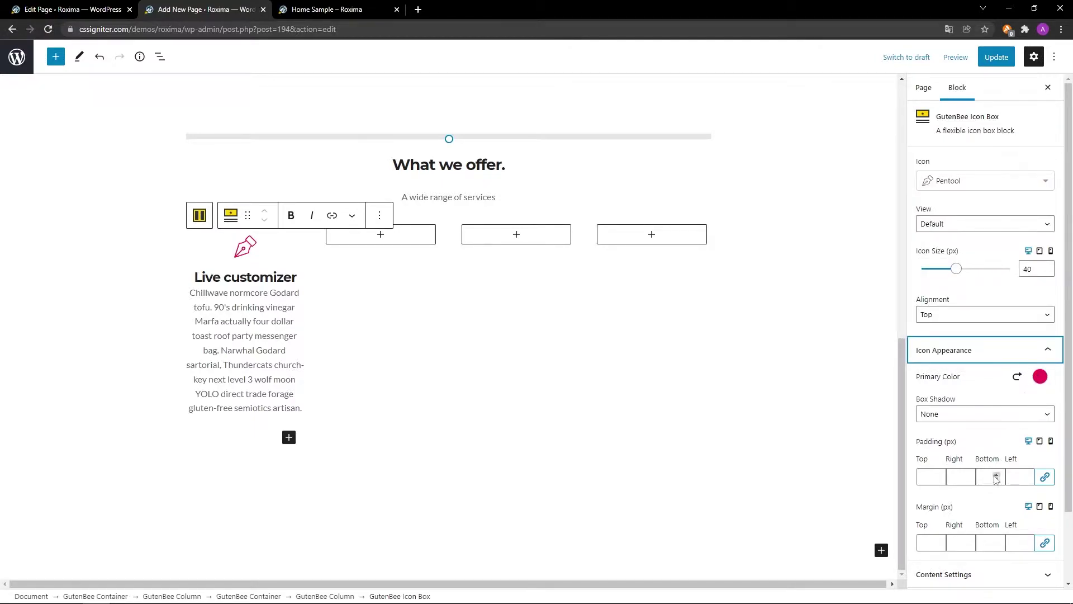
# Set the icon box's content text alignment to Left.
pyautogui.scroll(-2, 991, 500)
pyautogui.click(994, 498)
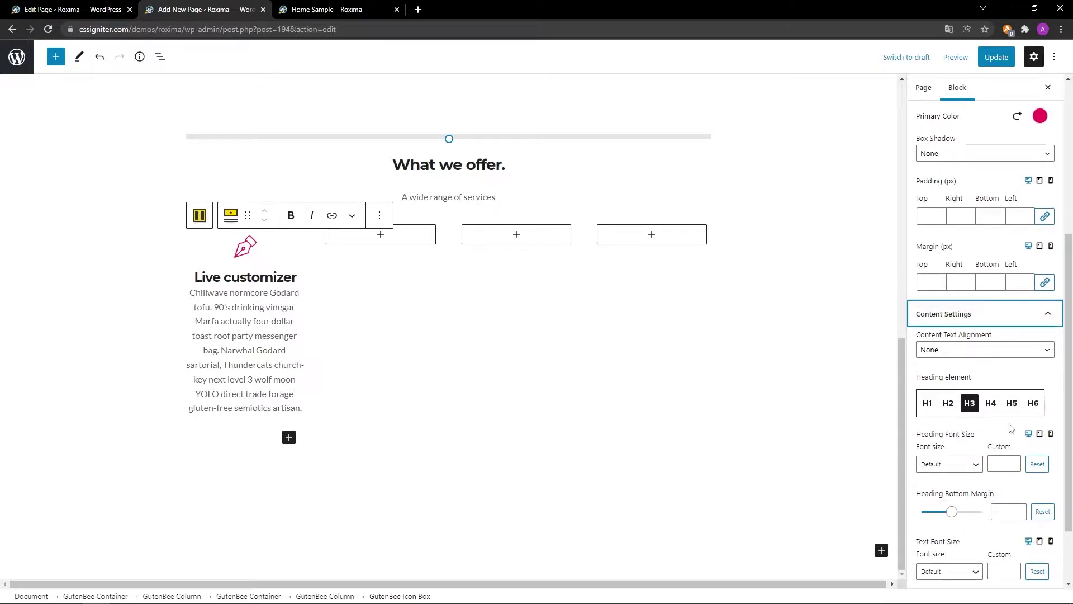
pyautogui.click(1000, 351)
pyautogui.click(992, 374)
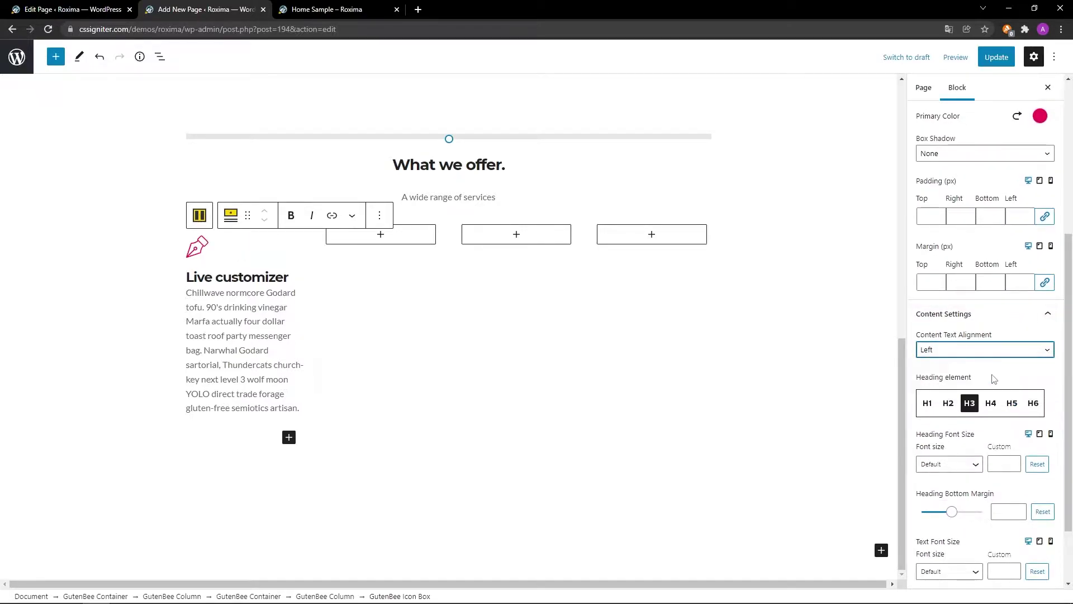
pyautogui.scroll(-2, 982, 529)
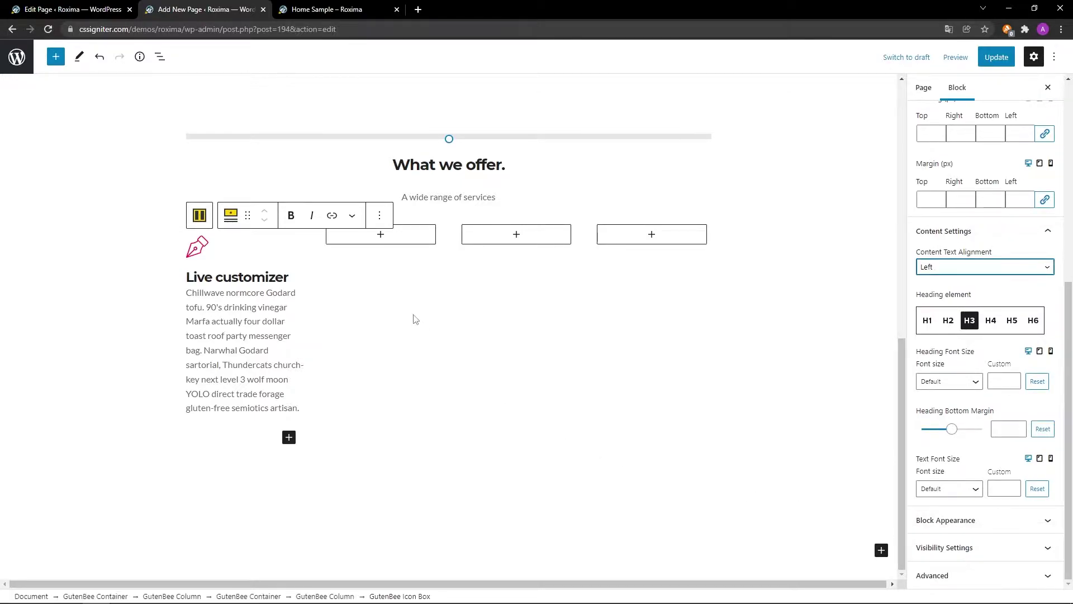
# Duplicate the Live customizer icon box and move one copy into the second column.
pyautogui.click(379, 216)
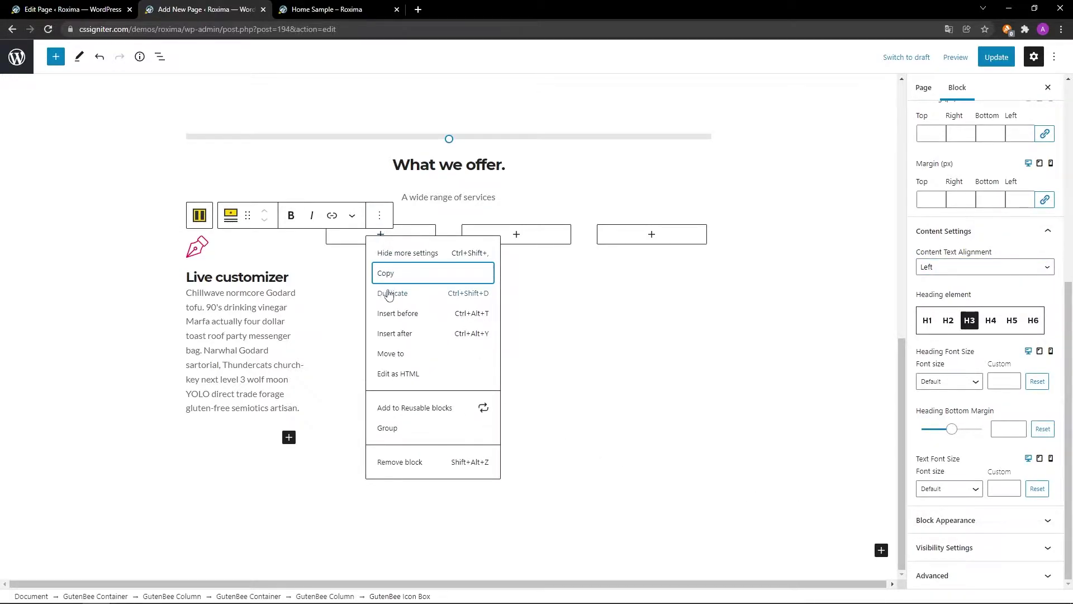
pyautogui.click(389, 294)
pyautogui.click(205, 249)
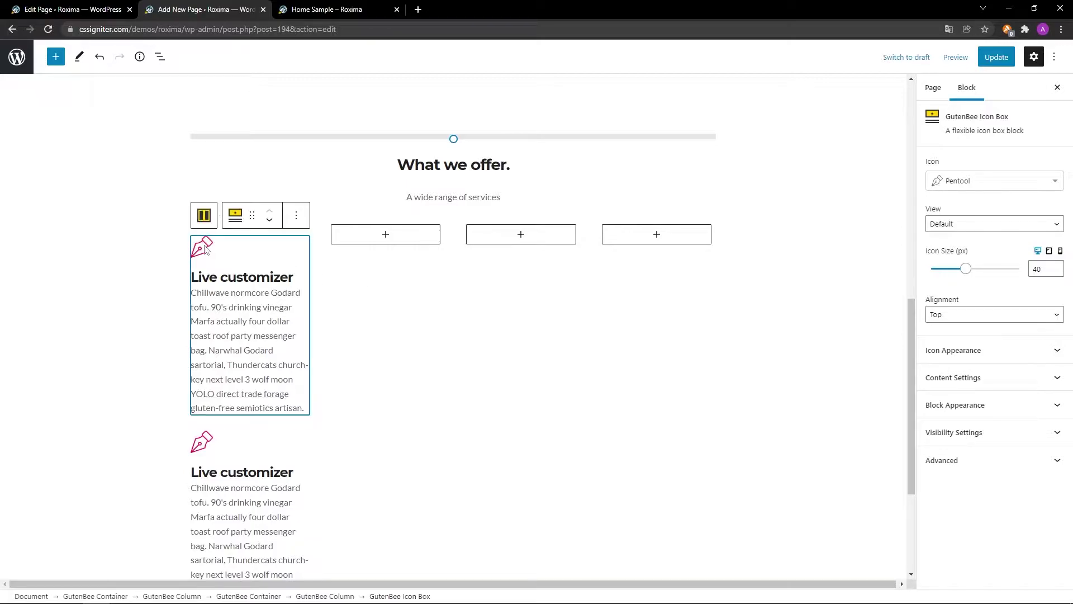
pyautogui.moveTo(250, 218); pyautogui.dragTo(353, 237)
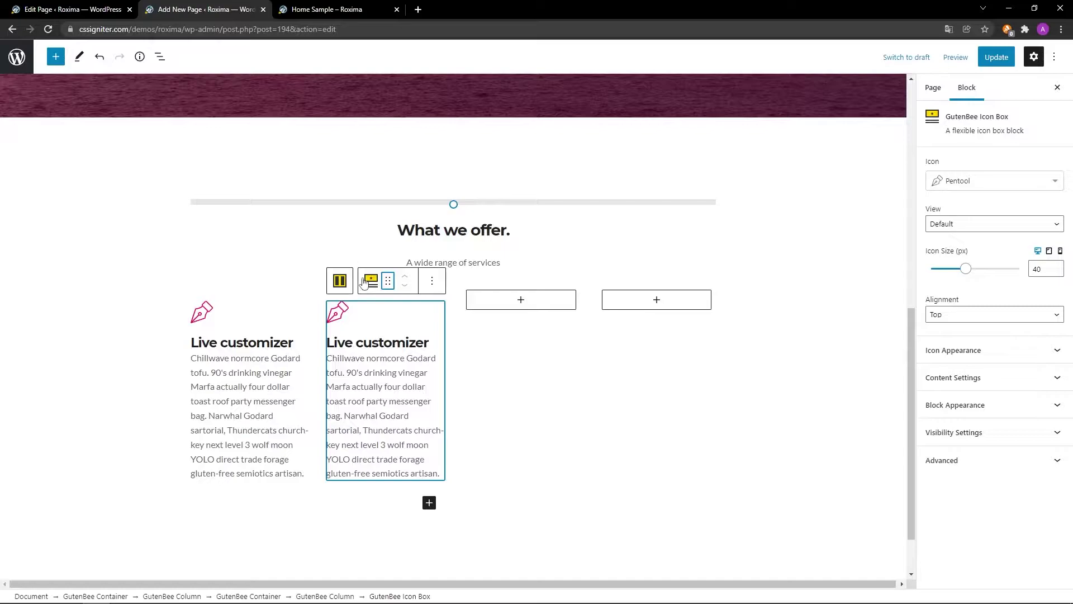
# Retitle the second-column box 'Easy setup' and give it a Cog icon.
pyautogui.click(433, 338)
pyautogui.tripleClick(432, 338)
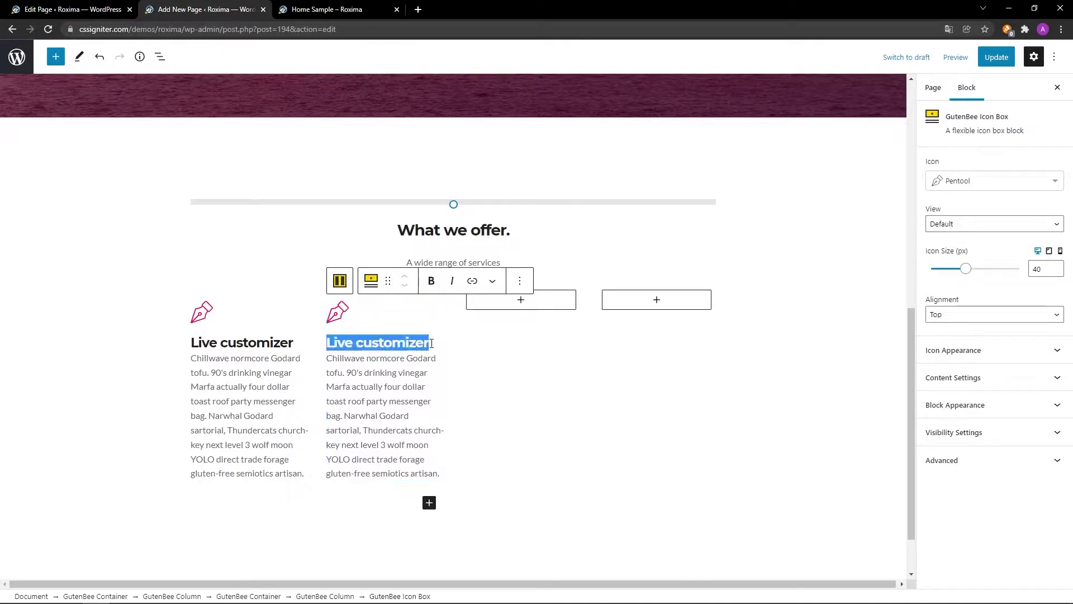
pyautogui.scroll(-1, 515, 349)
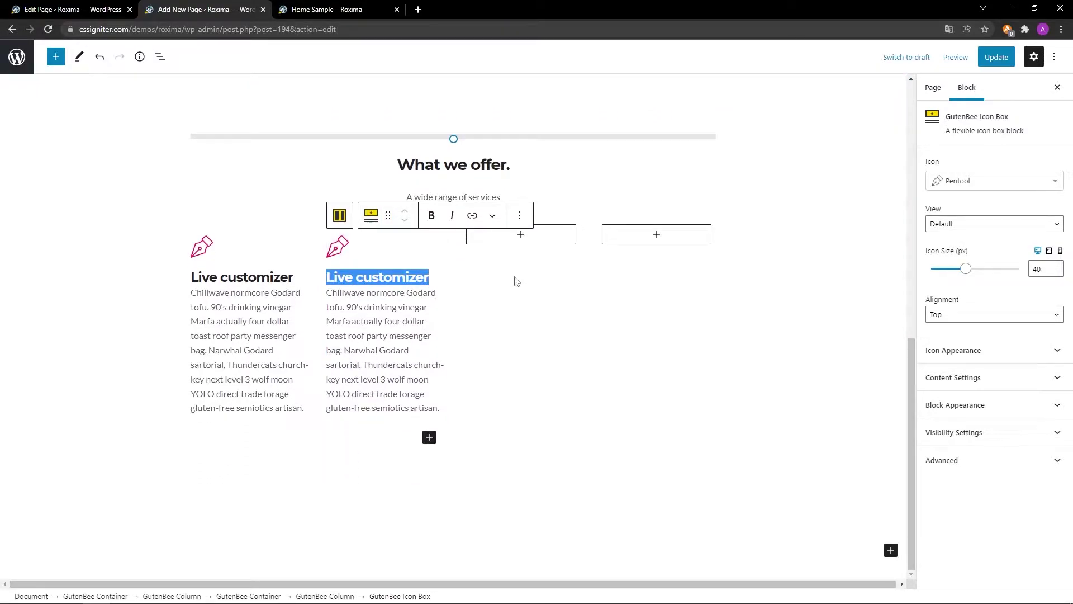
pyautogui.write('Easy setup')
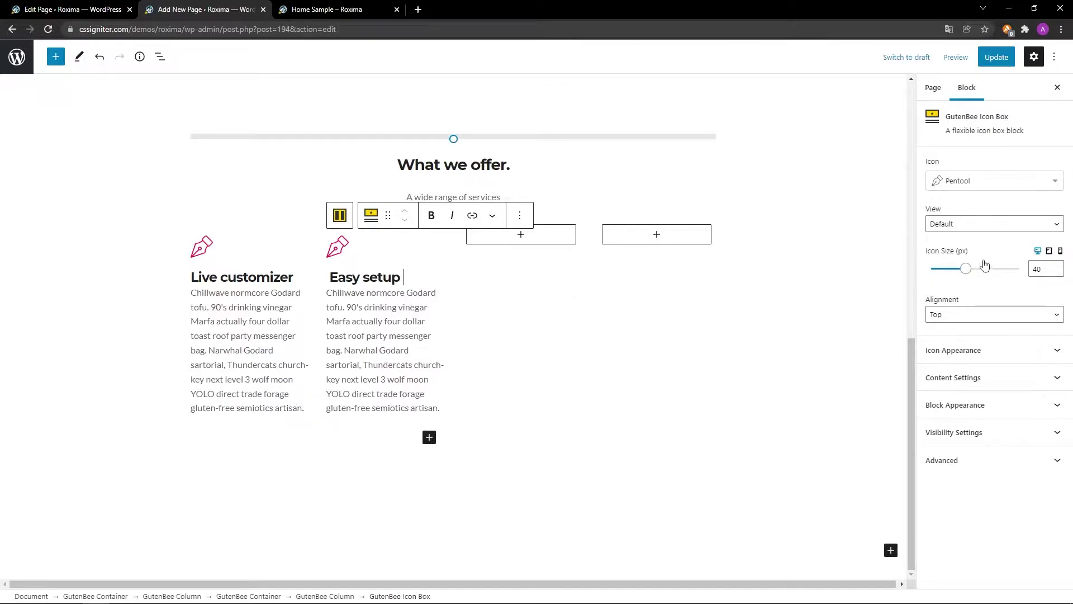
pyautogui.click(1056, 188)
pyautogui.write('Cog')
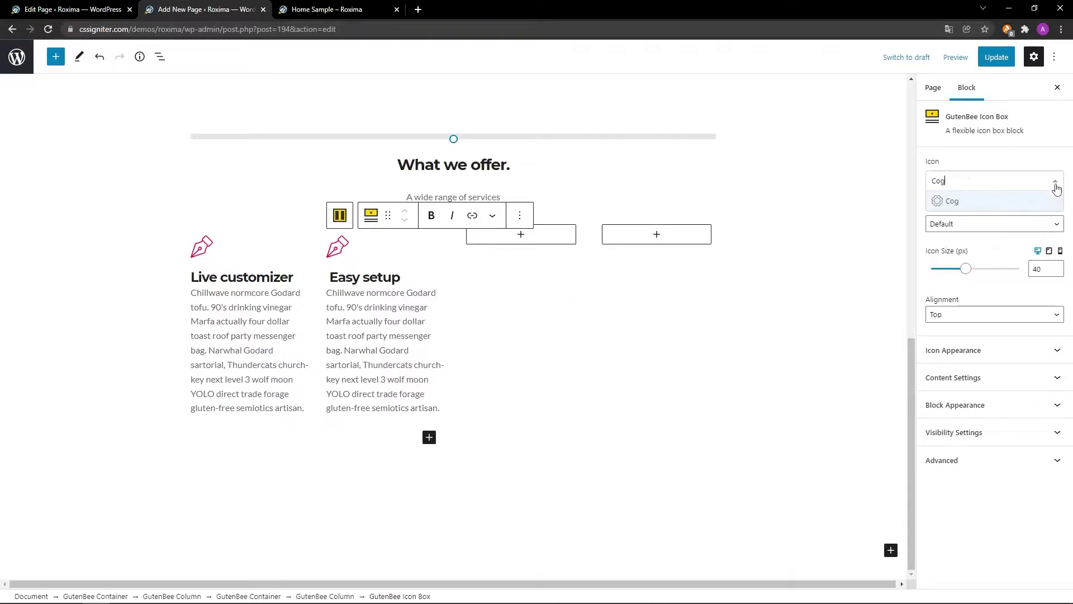
pyautogui.click(1016, 202)
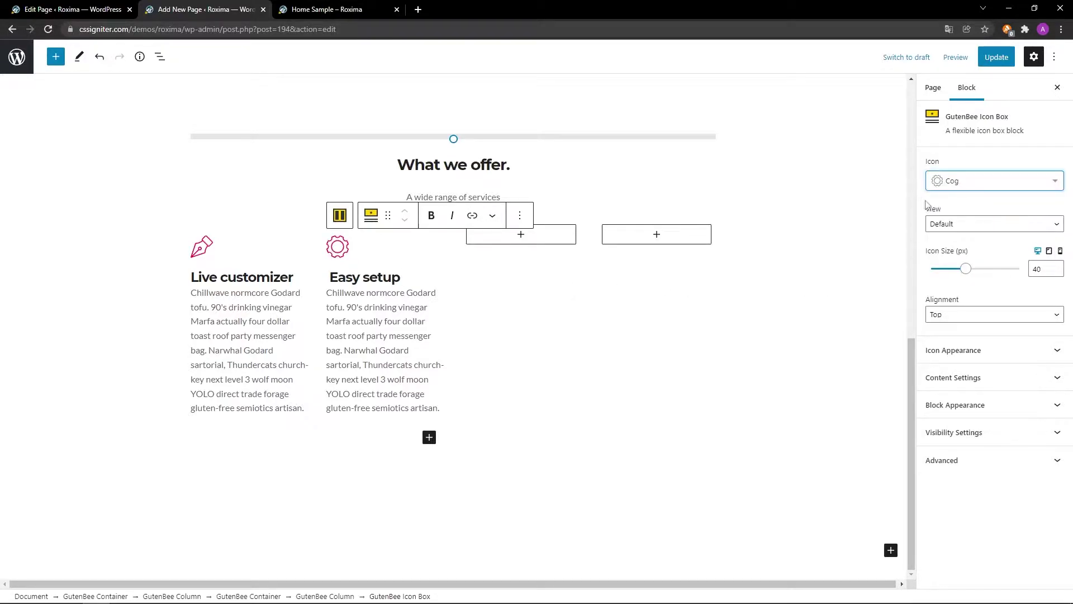
# Duplicate the Easy setup icon box.
pyautogui.click(519, 215)
pyautogui.click(528, 294)
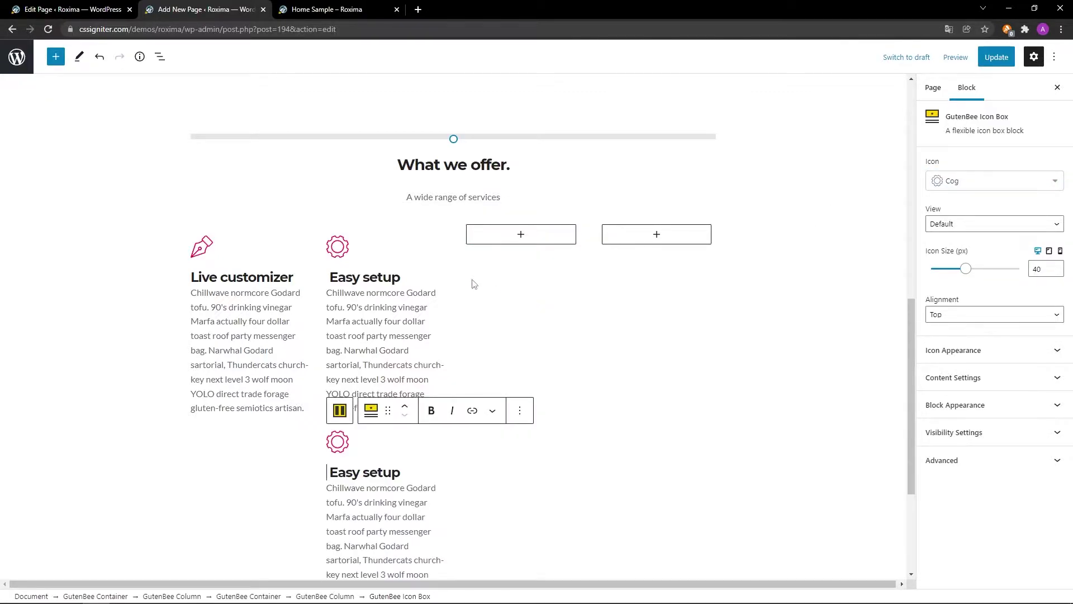
pyautogui.click(359, 250)
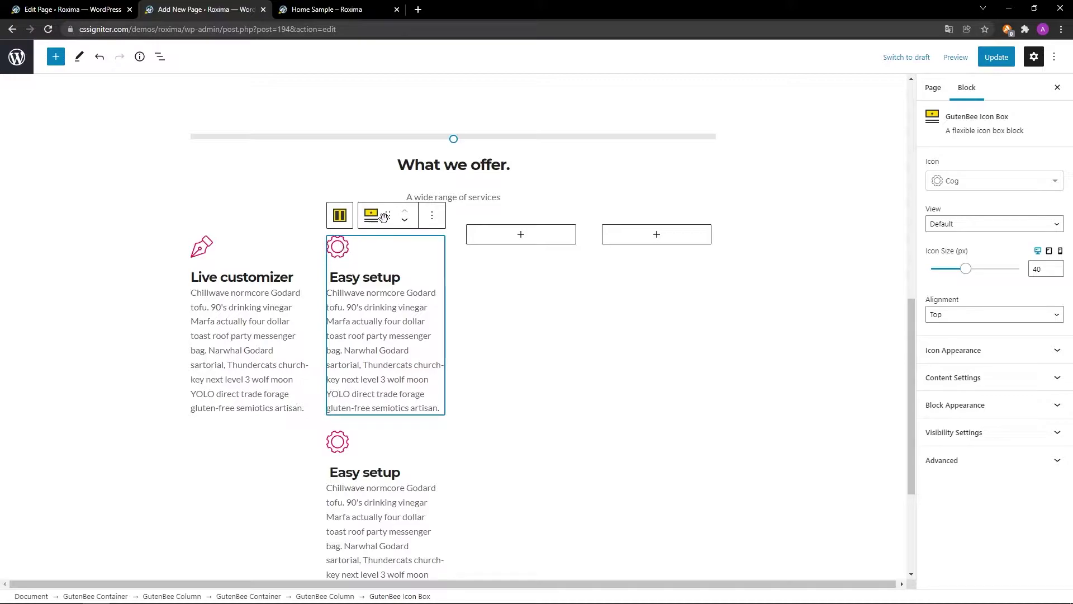
# Move the Easy setup copy into column three, retitled 'Block editor' with the Blush icon.
pyautogui.moveTo(388, 215); pyautogui.dragTo(483, 237)
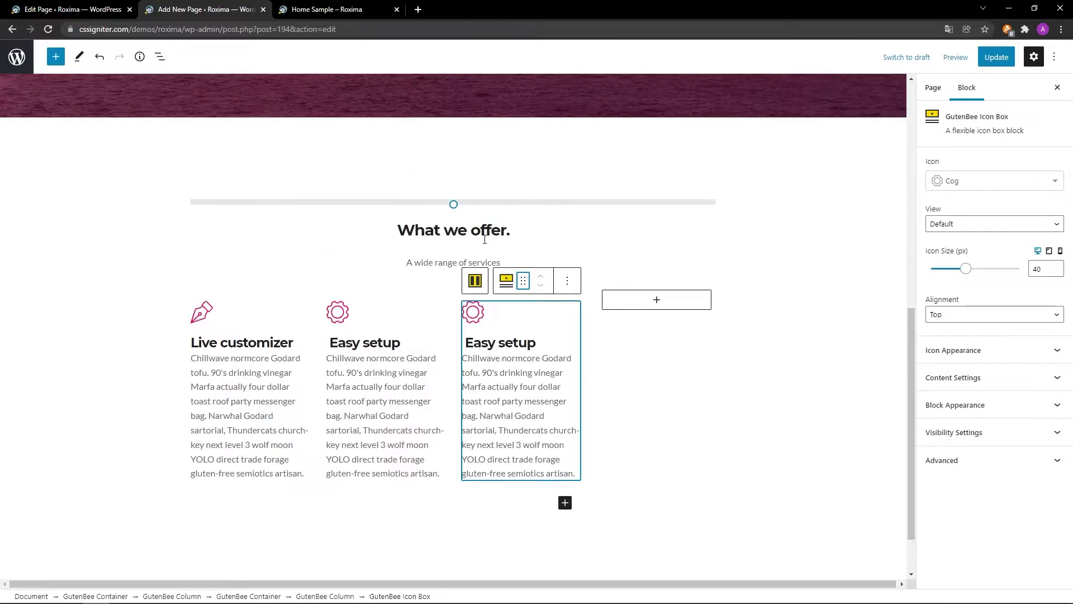
pyautogui.tripleClick(537, 343)
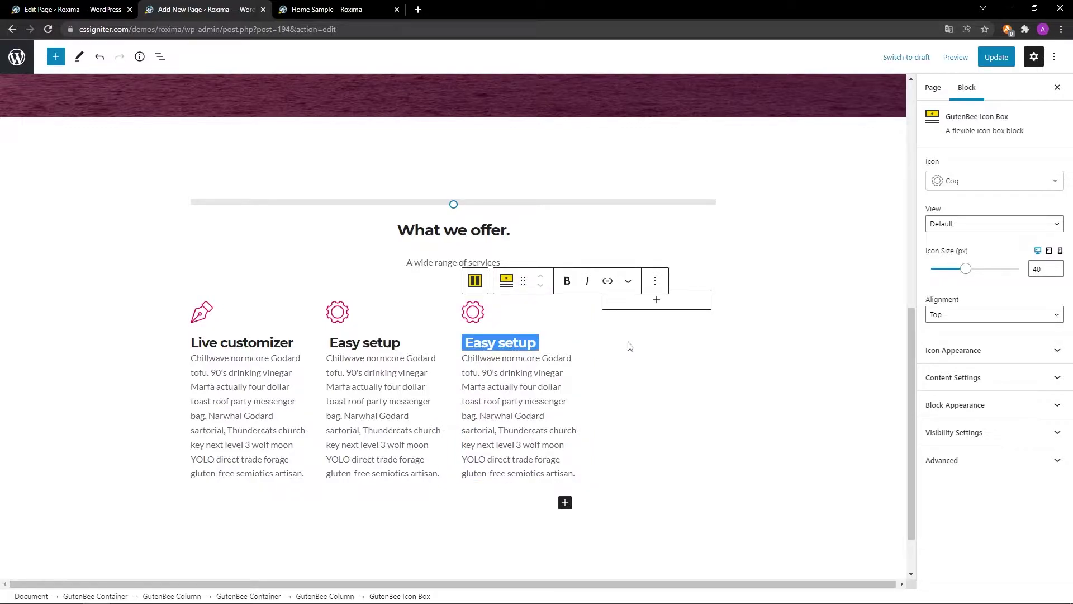
pyautogui.scroll(-1, 629, 346)
pyautogui.write('Block editor')
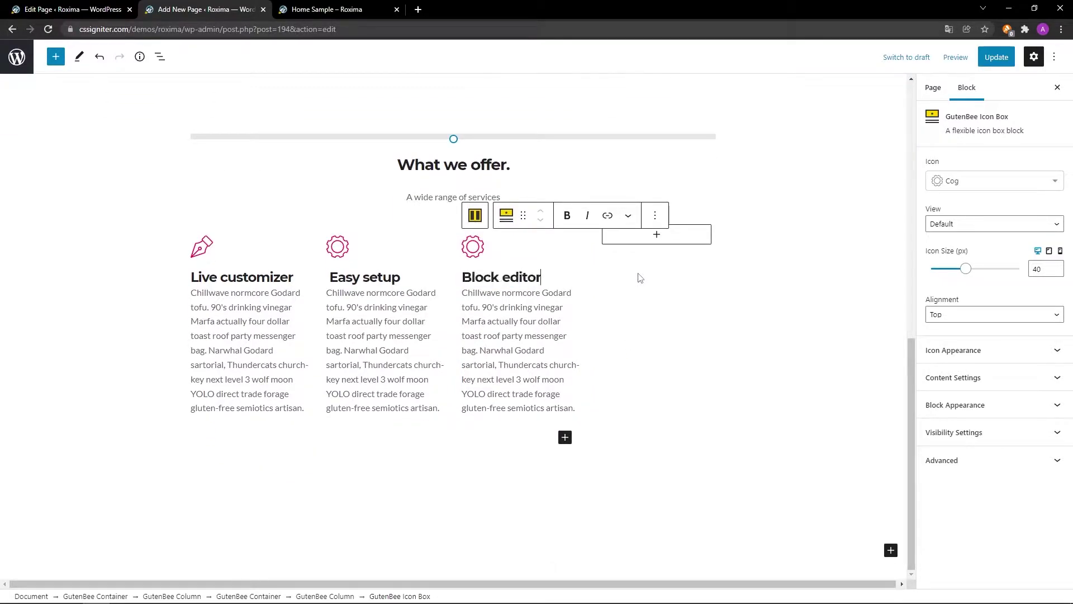
pyautogui.click(1056, 189)
pyautogui.write('blush')
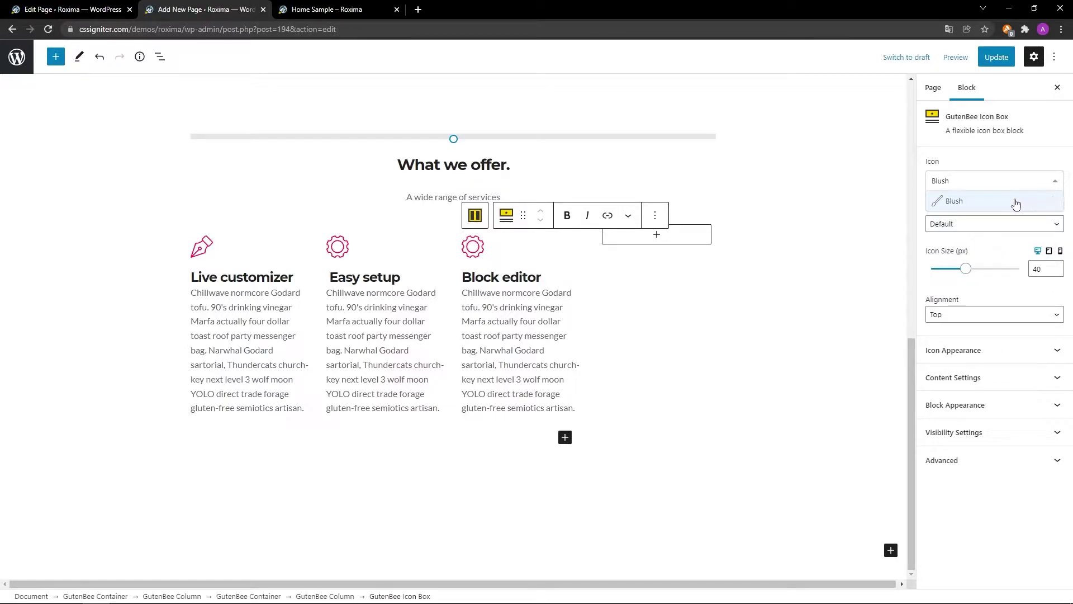
pyautogui.click(1014, 203)
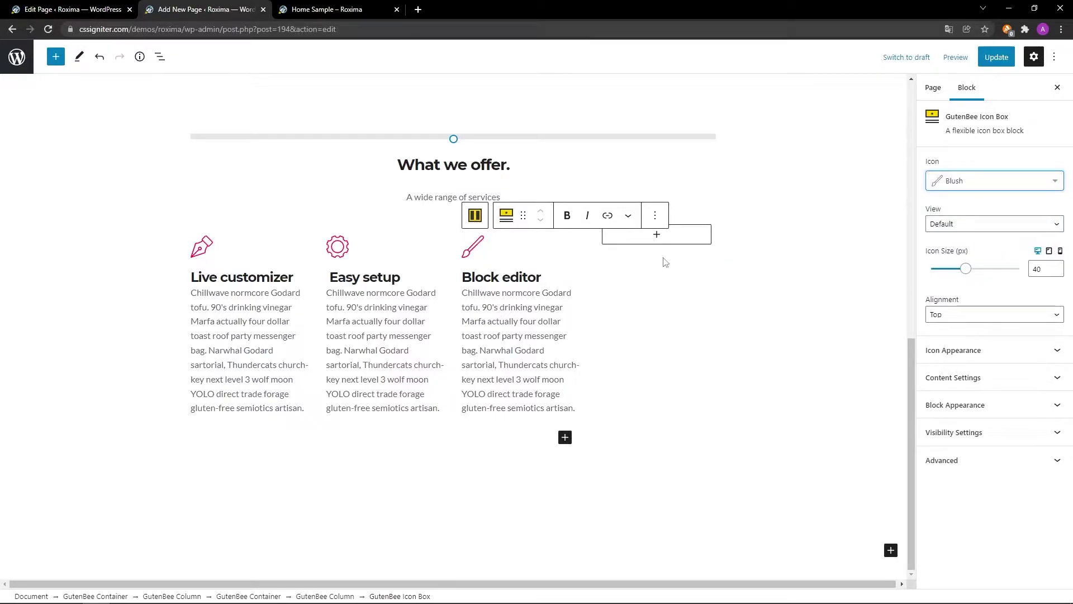
# Duplicate the Block editor box and move one copy into the fourth column.
pyautogui.click(656, 215)
pyautogui.click(667, 294)
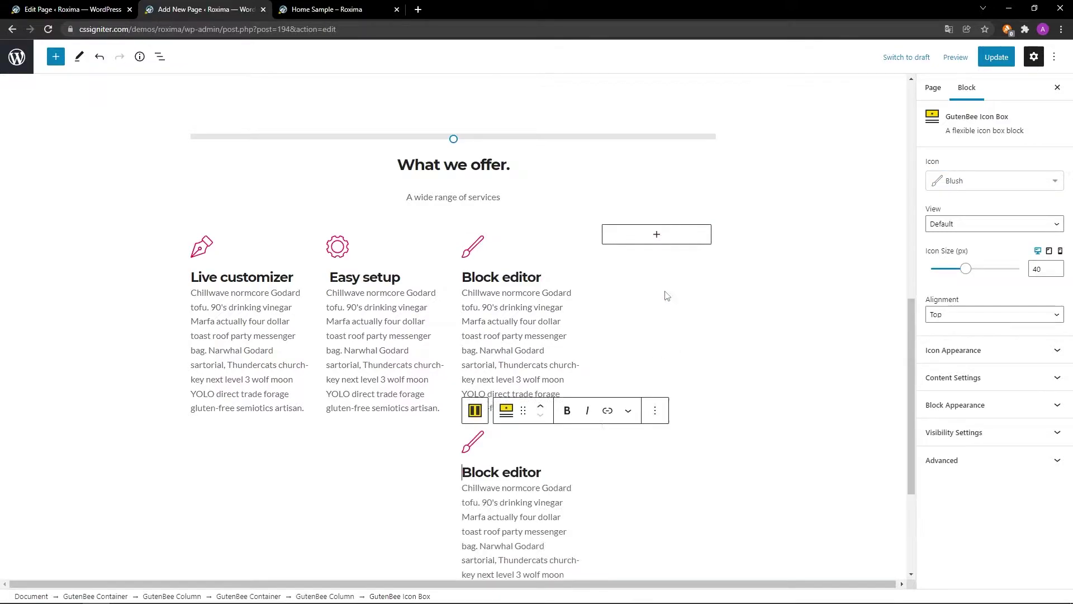
pyautogui.click(476, 251)
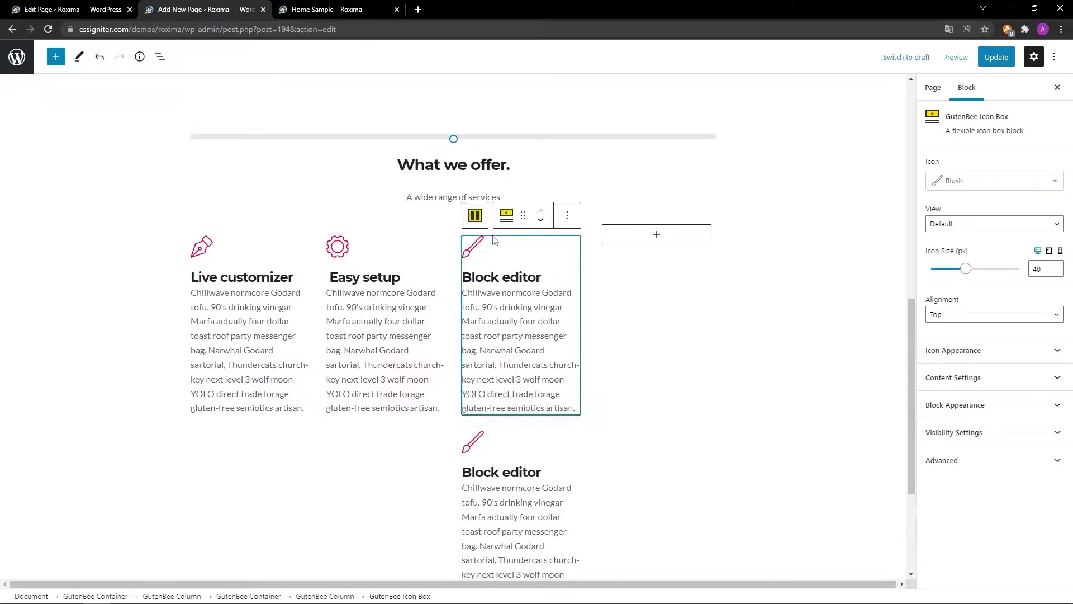
pyautogui.moveTo(524, 215); pyautogui.dragTo(622, 252)
# Retitle the fourth box 'Translation ready' with a Globe icon, then update the page.
pyautogui.click(678, 338)
pyautogui.tripleClick(678, 338)
pyautogui.scroll(-1, 760, 347)
pyautogui.scroll(-1, 761, 348)
pyautogui.write('Translation ready')
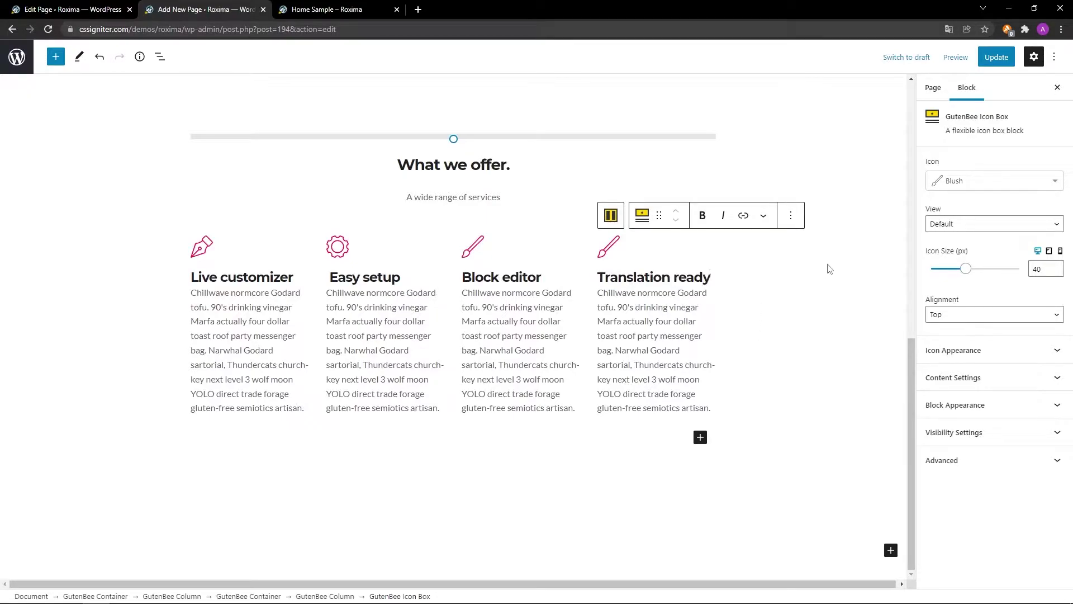
pyautogui.click(1055, 193)
pyautogui.write('Globe')
pyautogui.click(1014, 201)
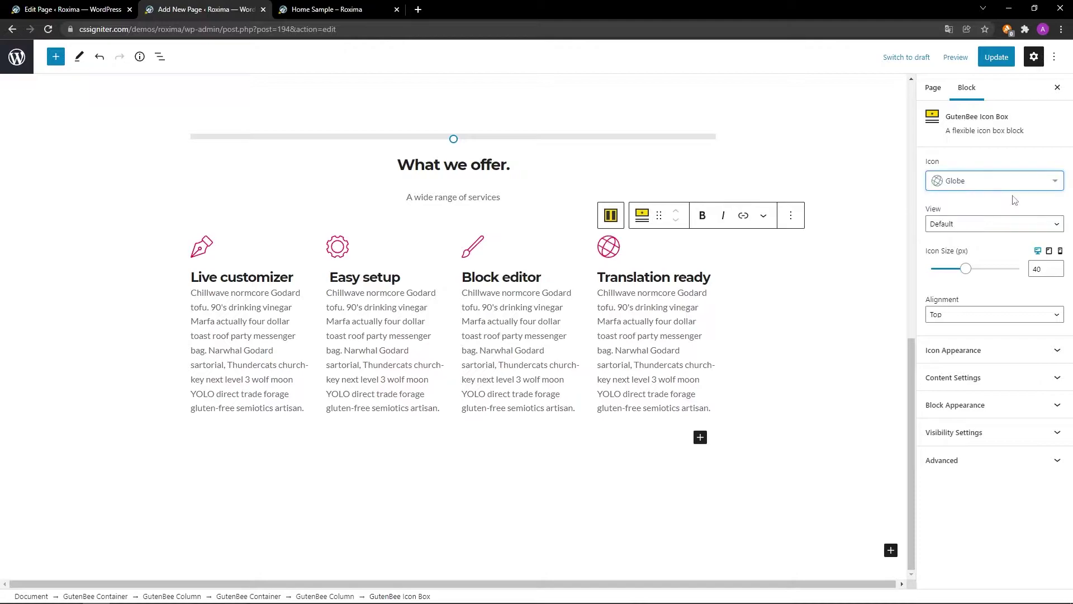
pyautogui.click(994, 57)
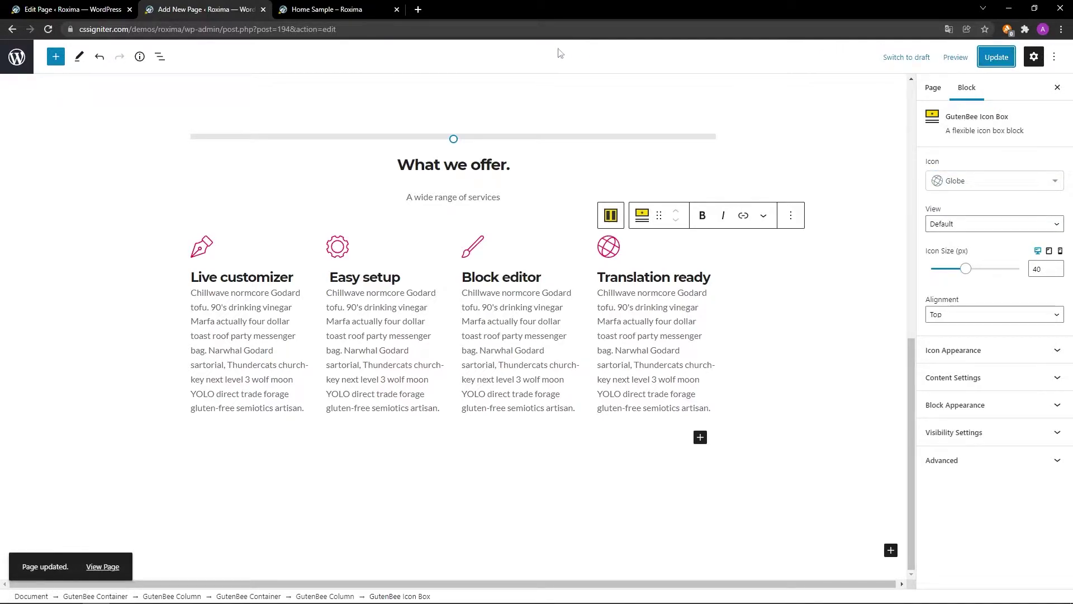
pyautogui.click(334, 7)
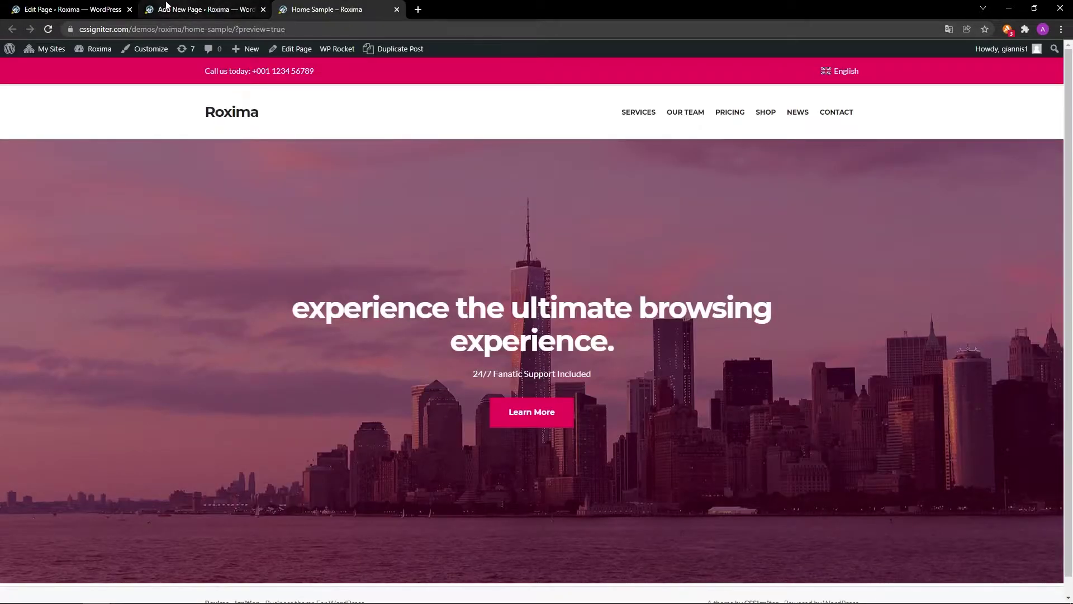
pyautogui.click(48, 28)
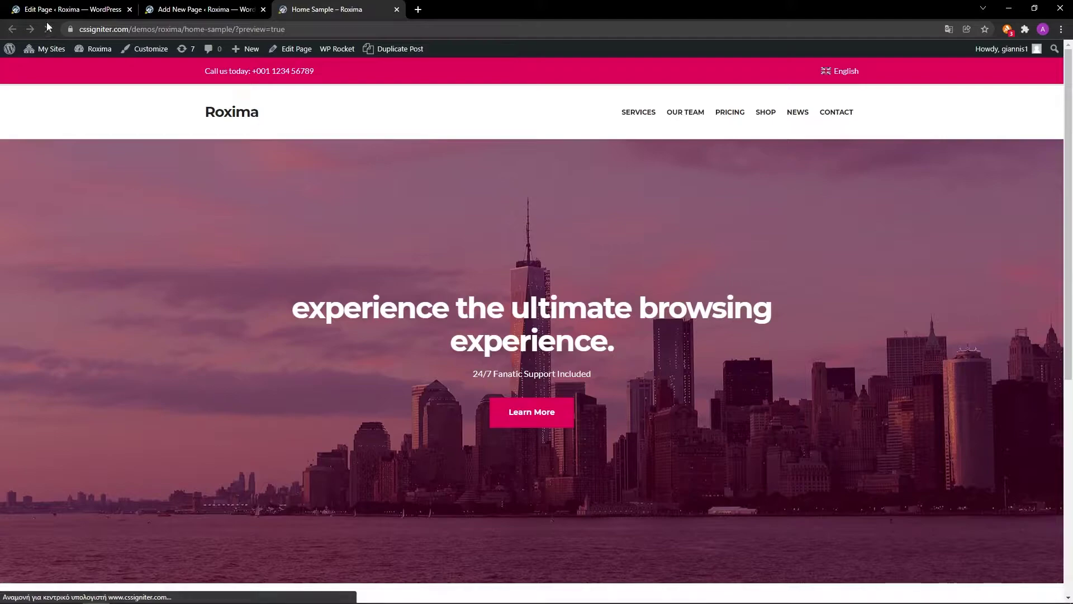
pyautogui.scroll(-6, 891, 312)
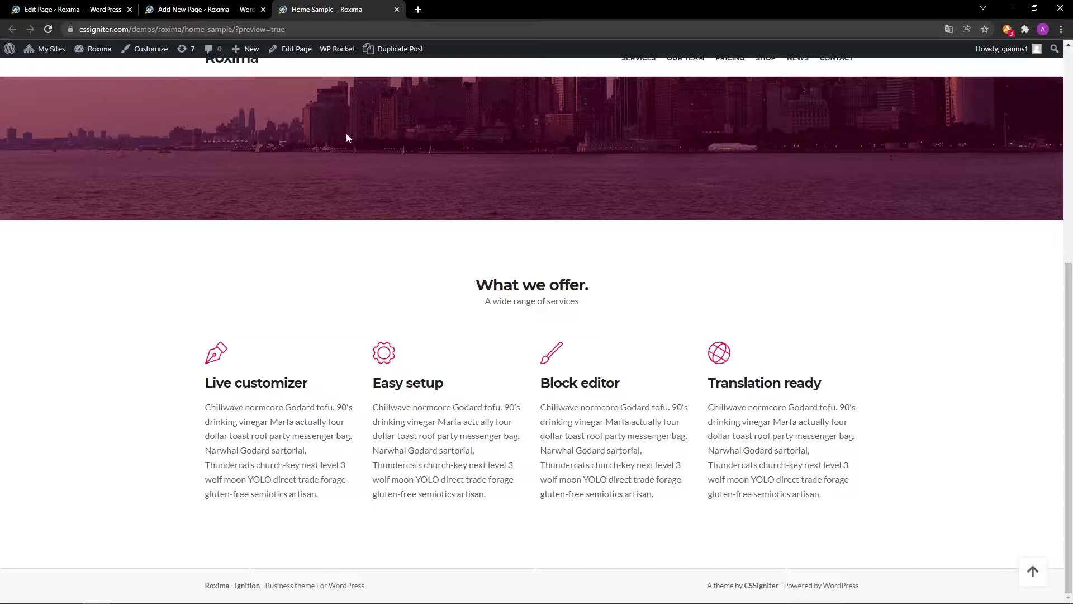
pyautogui.click(235, 9)
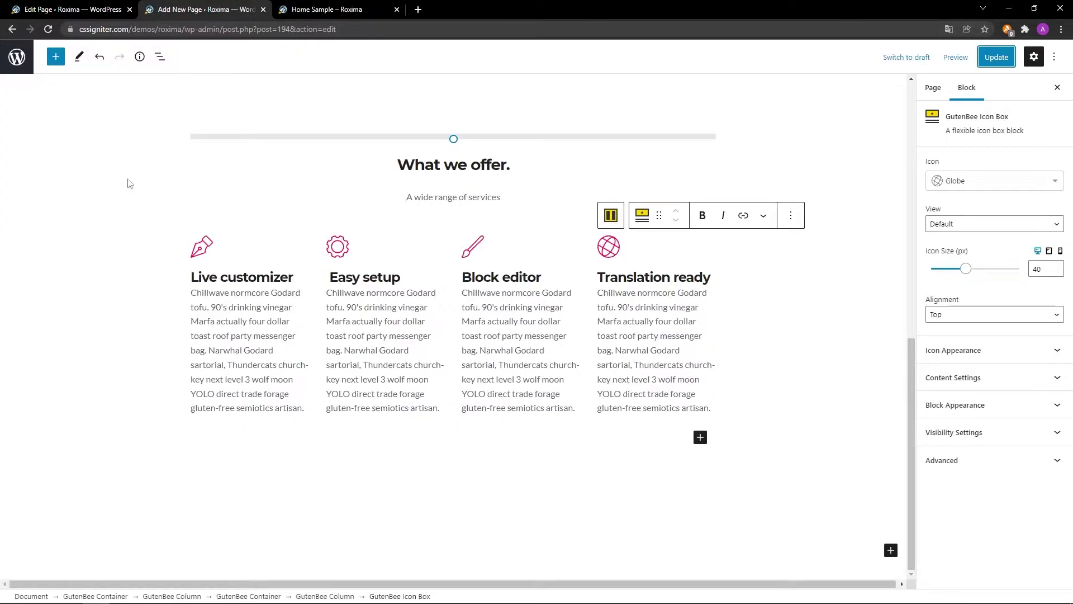
# Duplicate the skyline hero container, move the copy down, and expand its Block Appearance settings.
pyautogui.scroll(7, 128, 181)
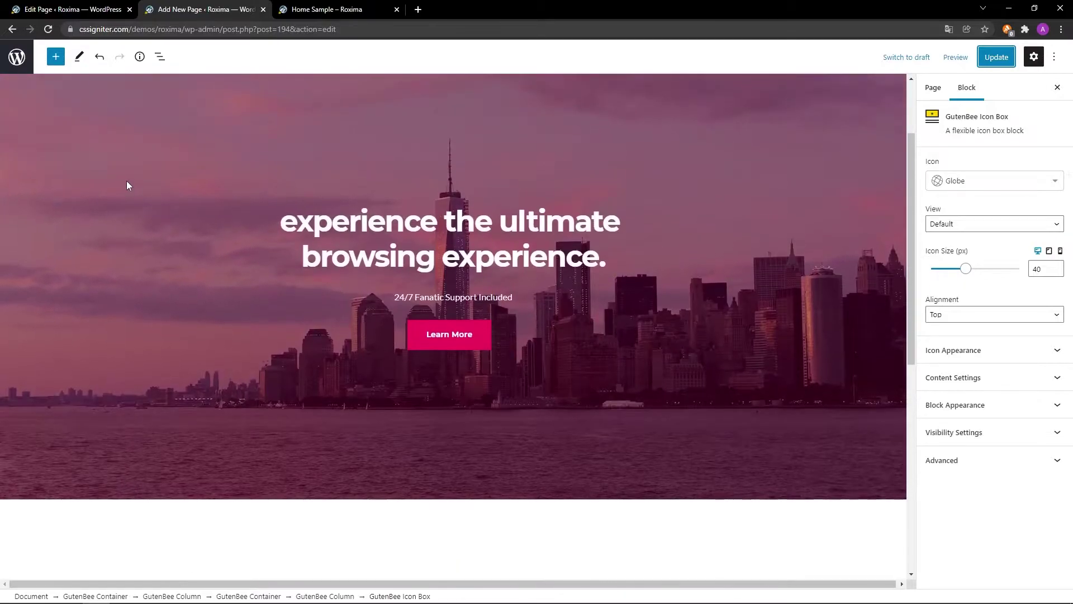
pyautogui.click(125, 136)
pyautogui.click(101, 94)
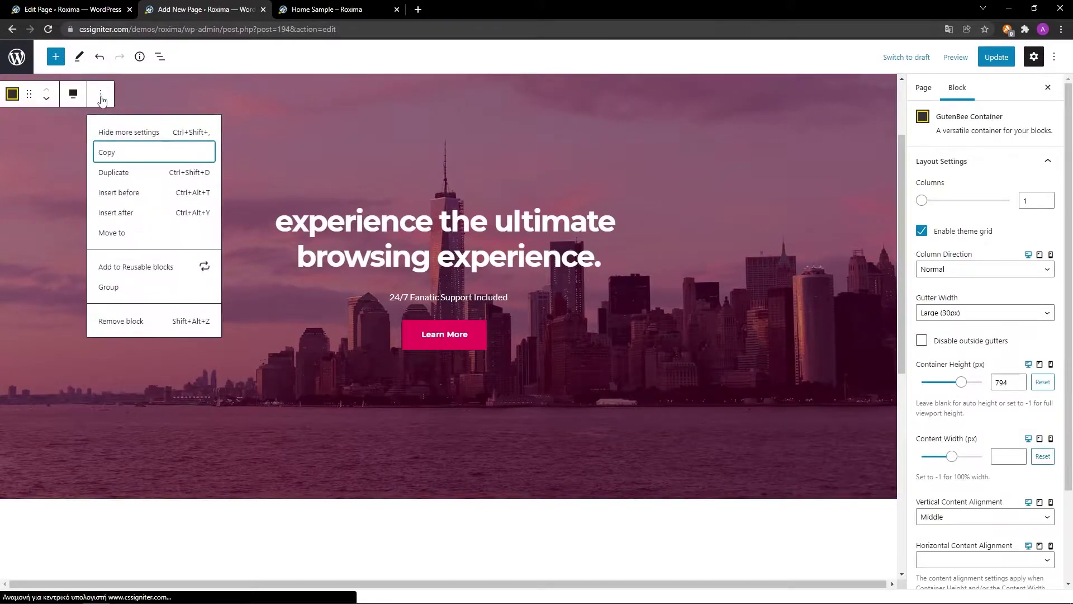
pyautogui.click(106, 171)
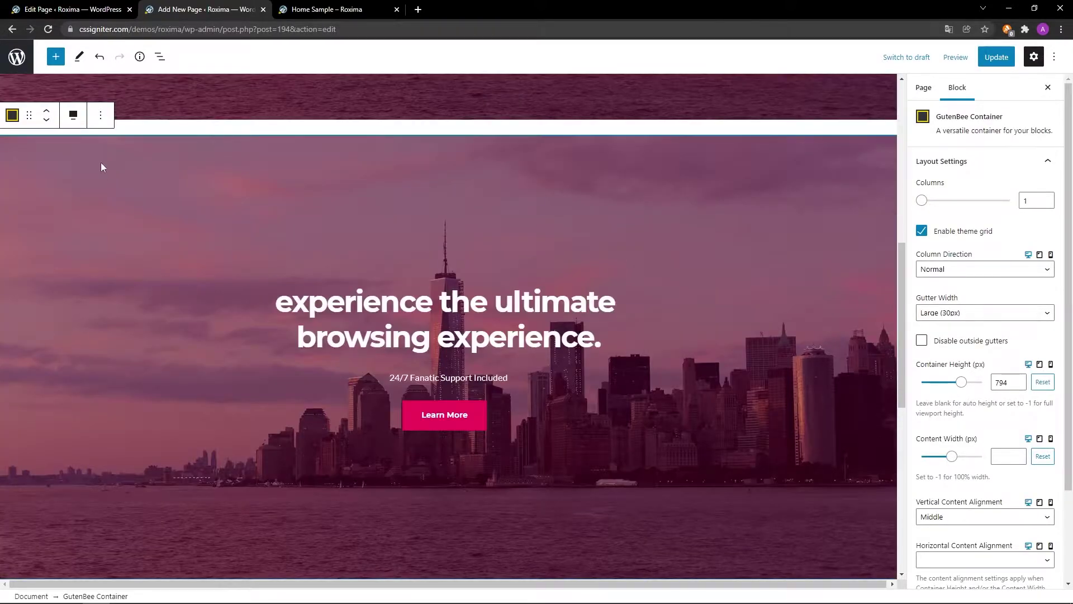
pyautogui.click(47, 119)
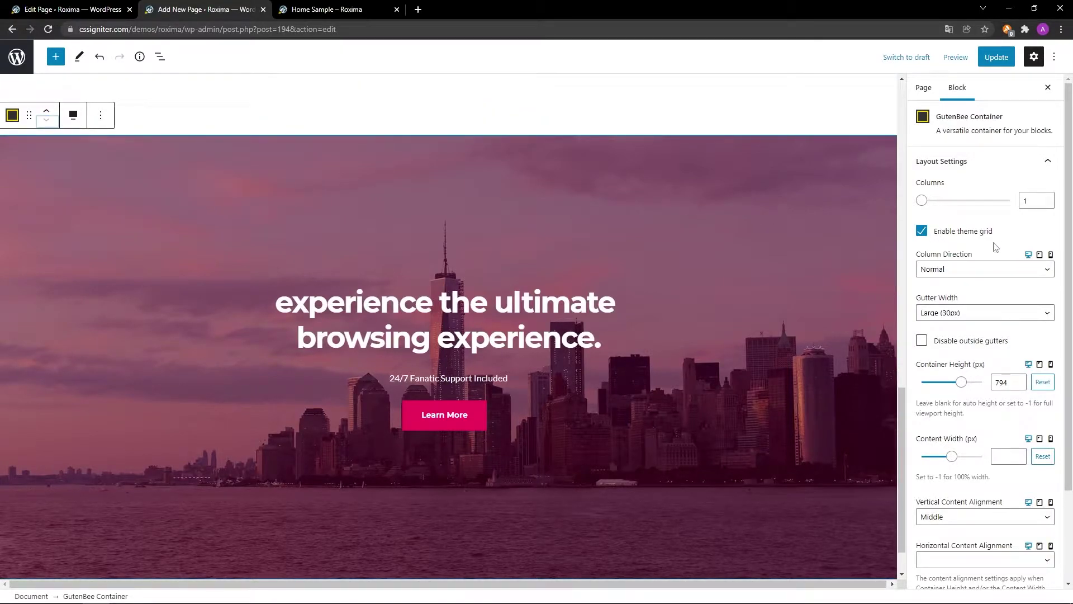
pyautogui.scroll(-2, 995, 247)
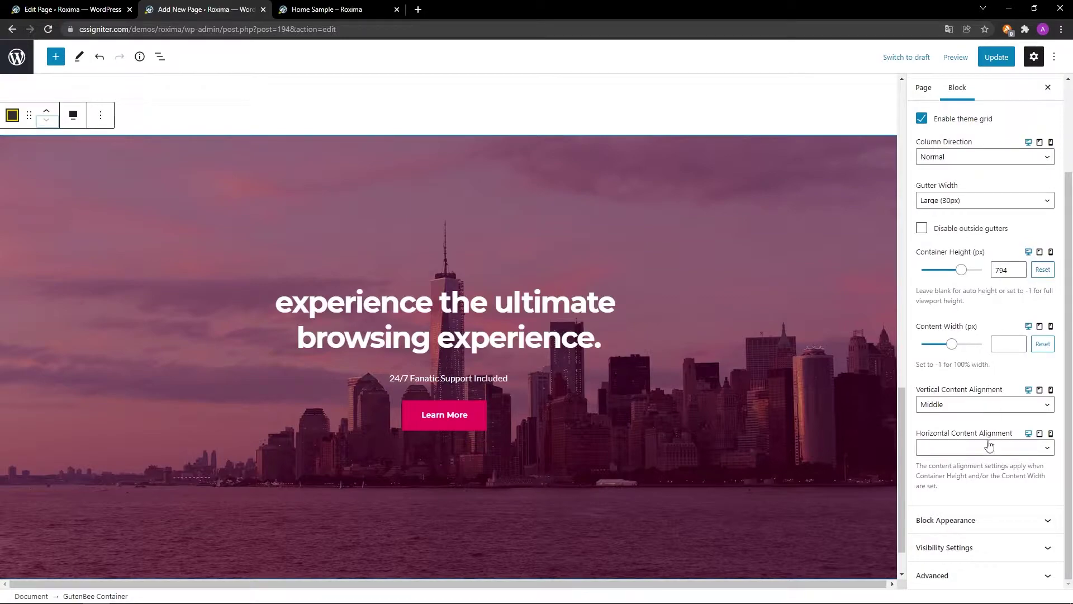
pyautogui.click(981, 520)
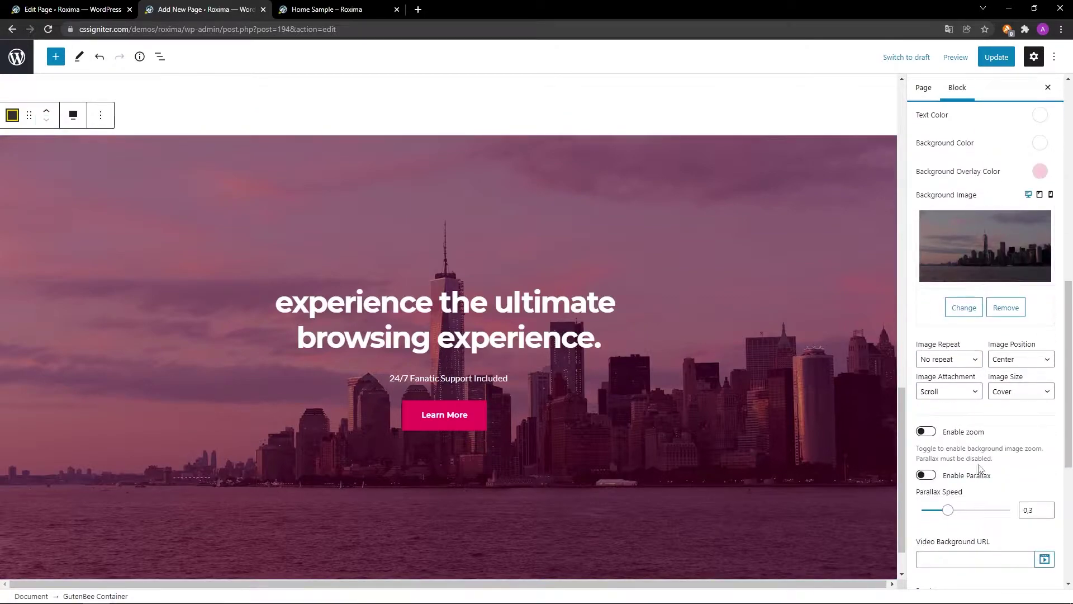
# Swap the copy's background to hero.jpg and enable parallax at speed 0.5.
pyautogui.click(962, 307)
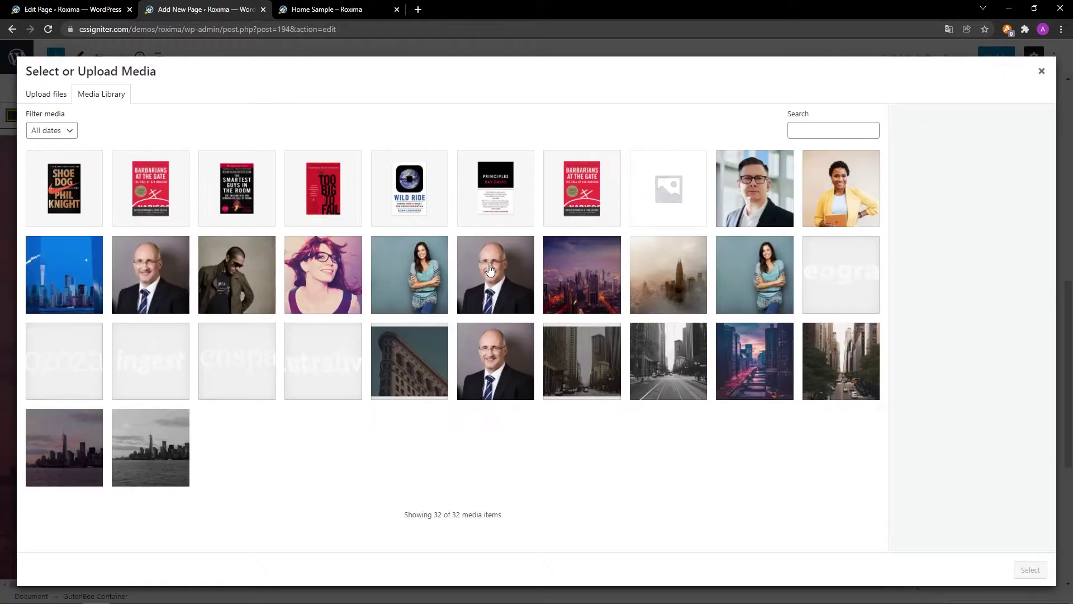
pyautogui.click(574, 353)
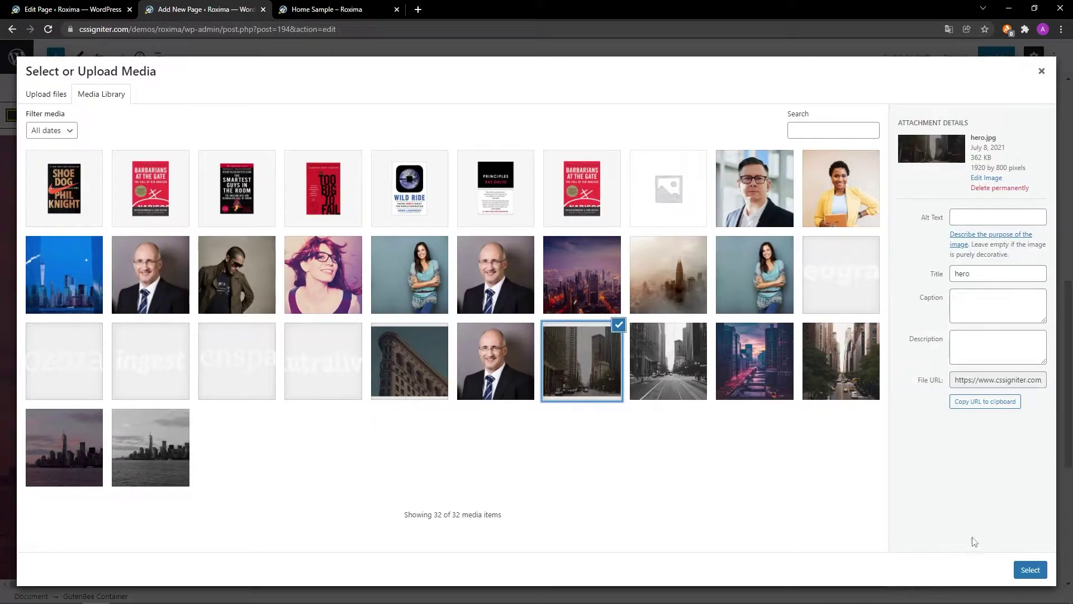
pyautogui.click(1033, 570)
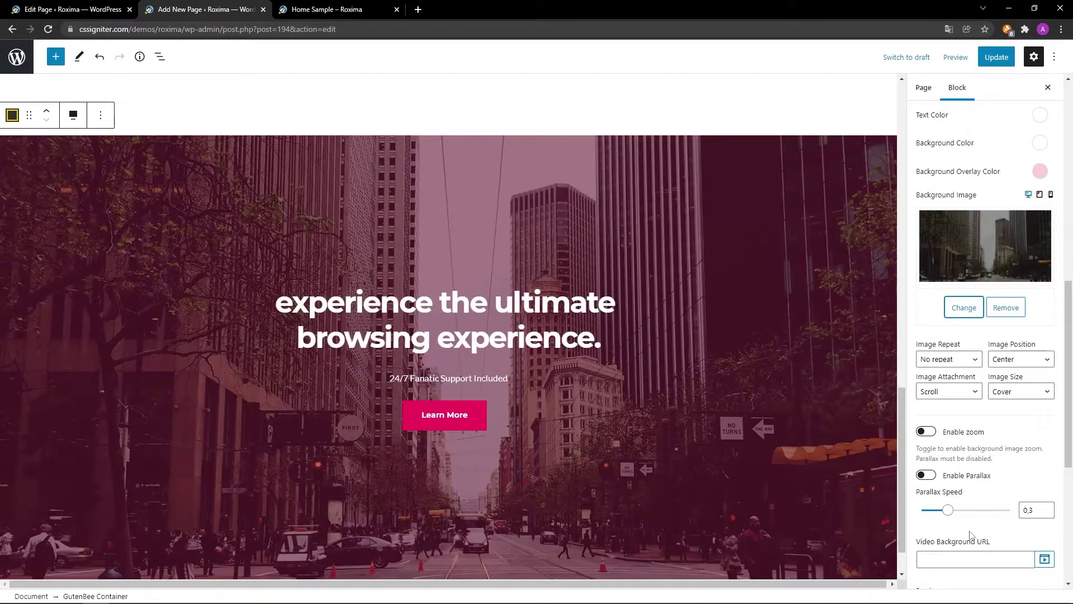
pyautogui.click(928, 476)
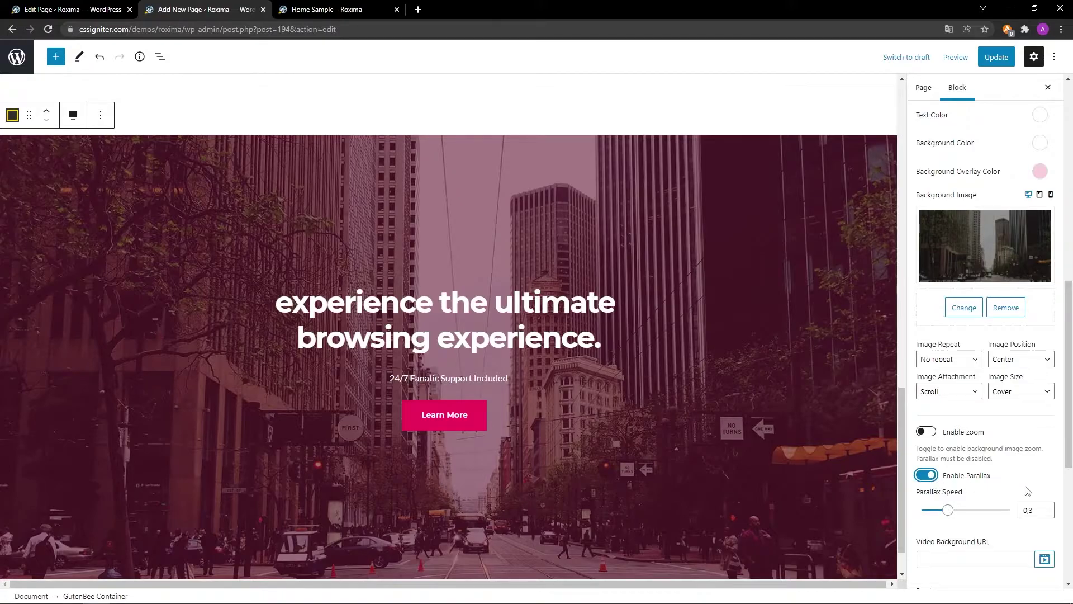
pyautogui.click(1046, 508)
pyautogui.click(1046, 508)
pyautogui.scroll(-5, 1001, 537)
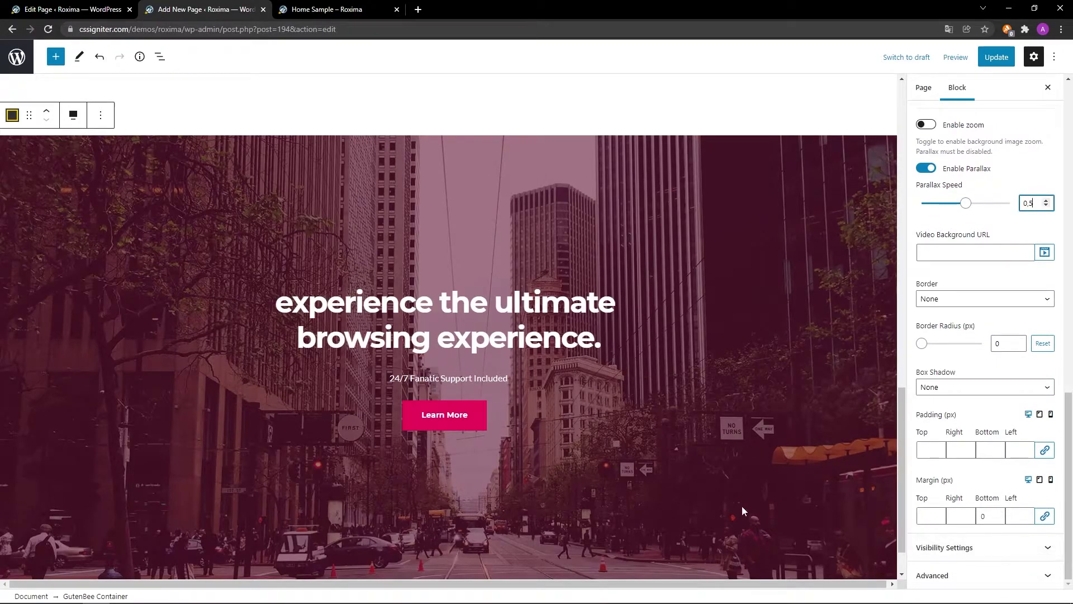
pyautogui.click(639, 303)
pyautogui.moveTo(606, 323); pyautogui.dragTo(286, 296)
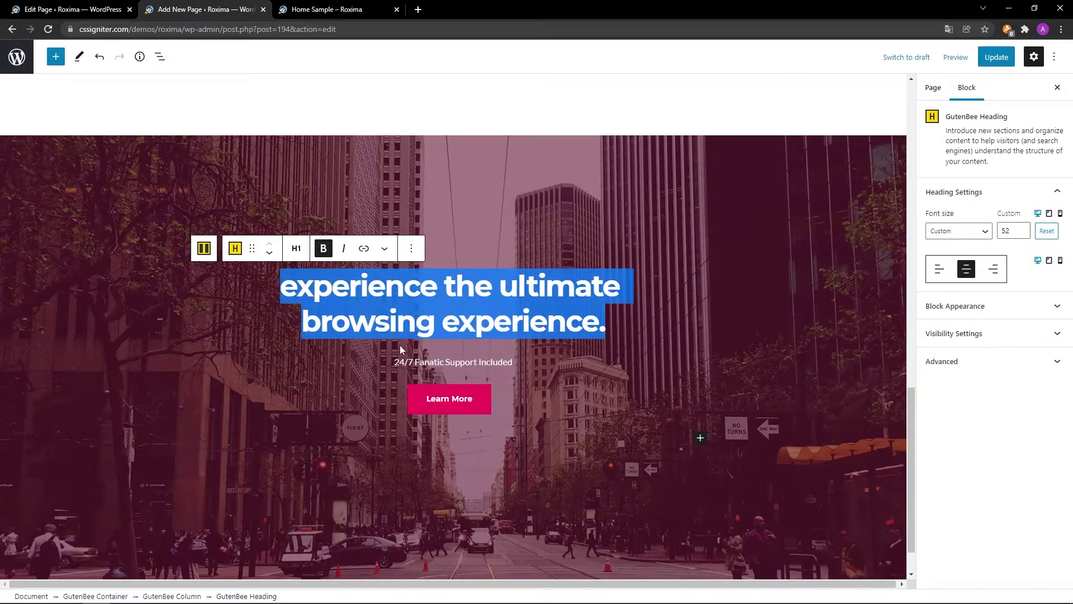
# Replace the hero heading with the tailored-experience line at 36 px font size.
pyautogui.scroll(-1, 738, 345)
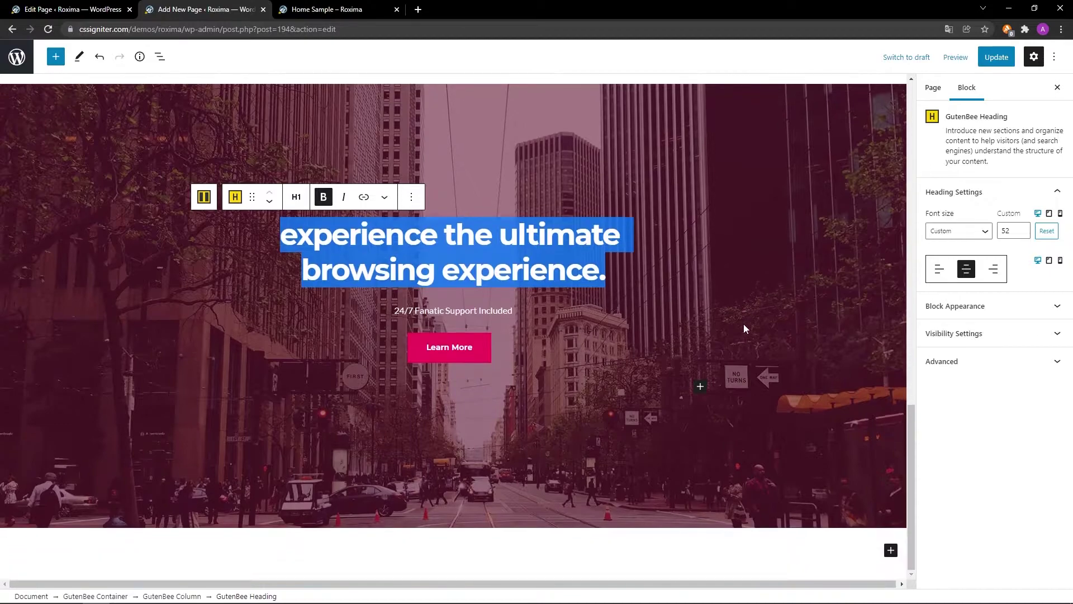
pyautogui.write('engage your users across multiple devices with a new tailored experience.')
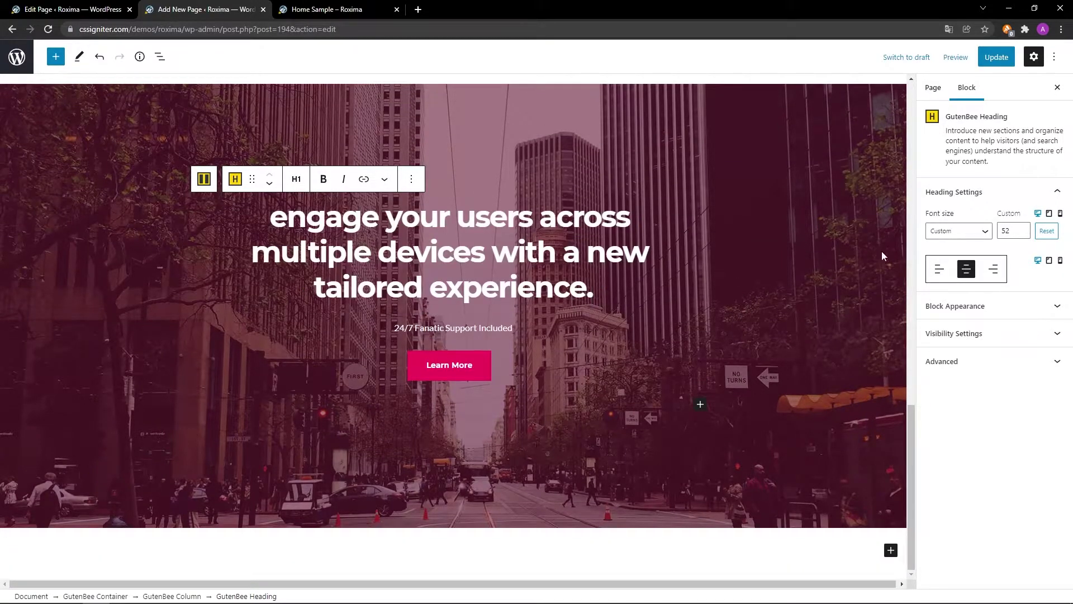
pyautogui.doubleClick(1024, 231)
pyautogui.write('36')
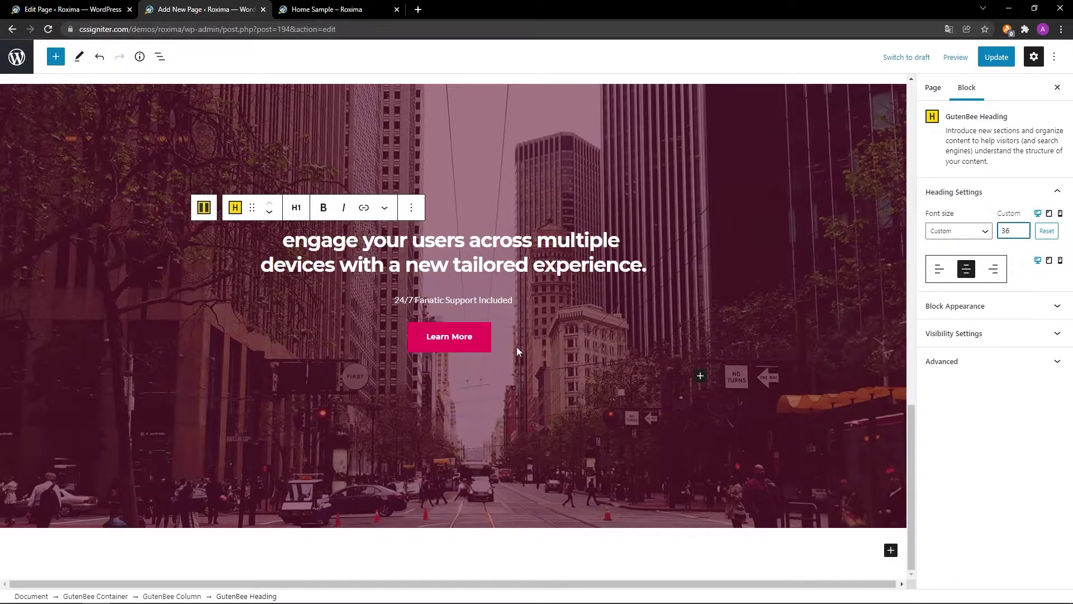
# Change the Learn More button label to 'Download Now' and update the page.
pyautogui.click(479, 338)
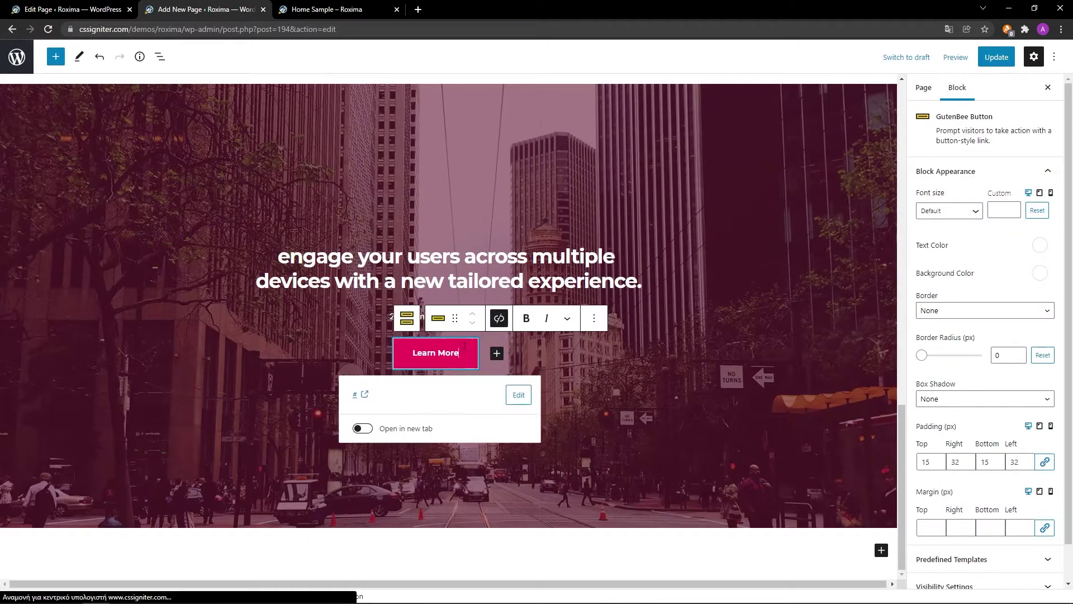
pyautogui.hotkey('ctrl', 'a')
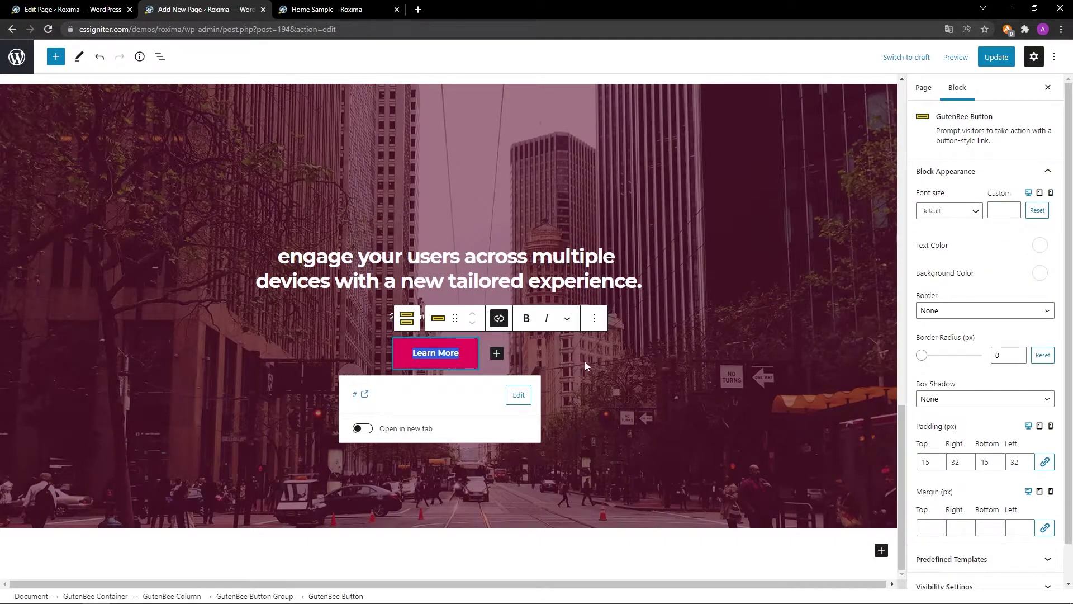
pyautogui.write('Download Now')
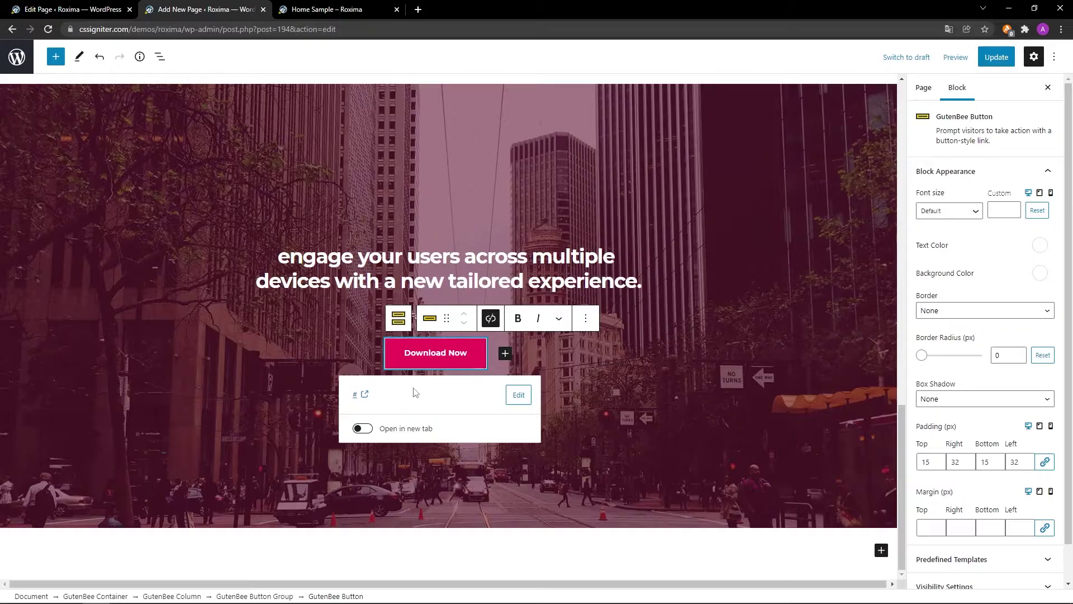
pyautogui.click(397, 321)
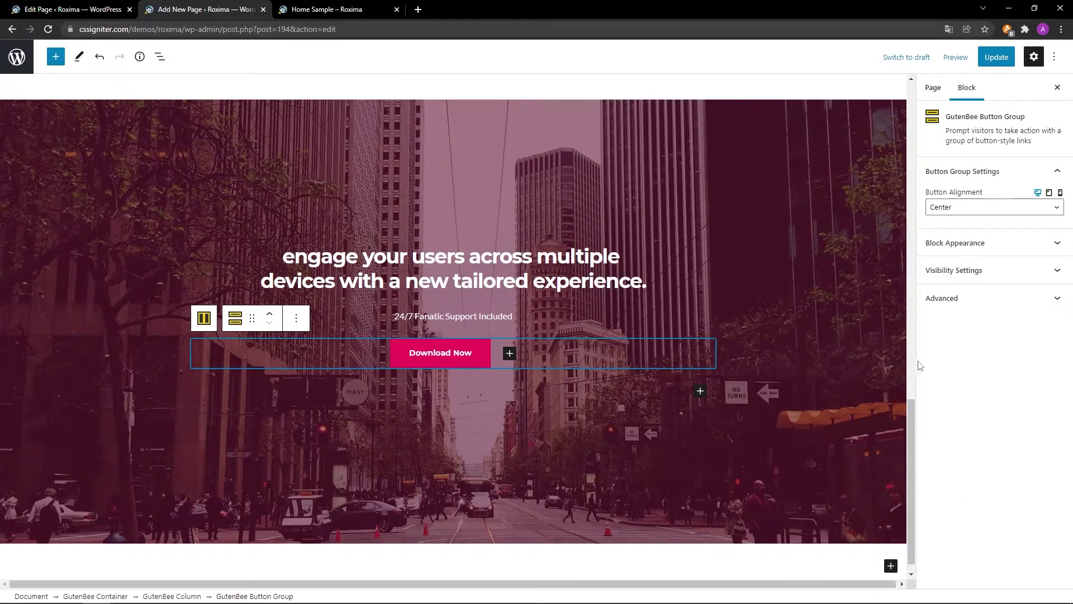
pyautogui.click(990, 56)
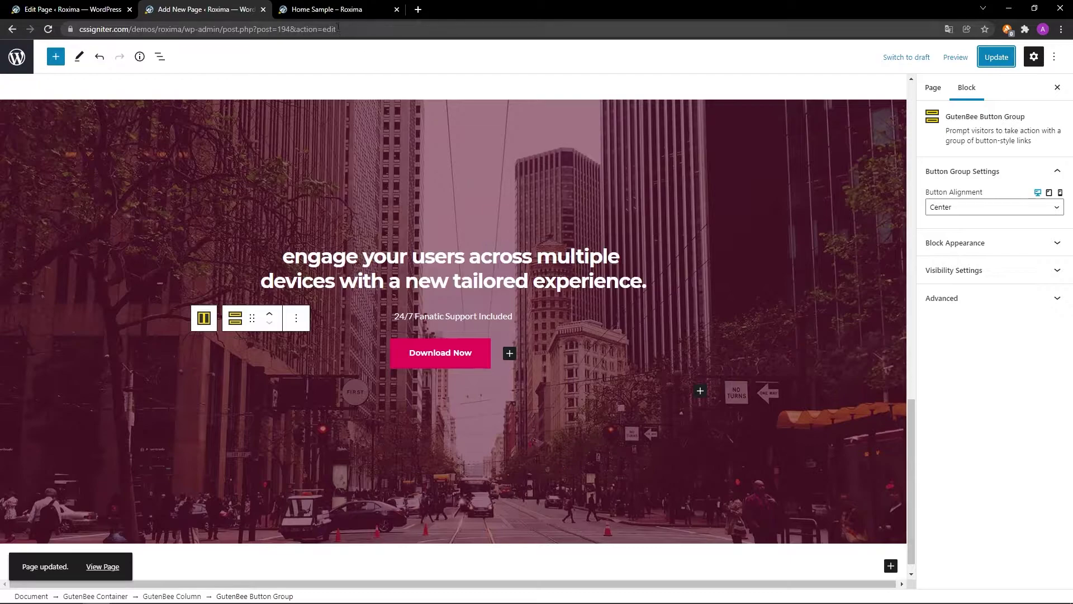
pyautogui.click(336, 8)
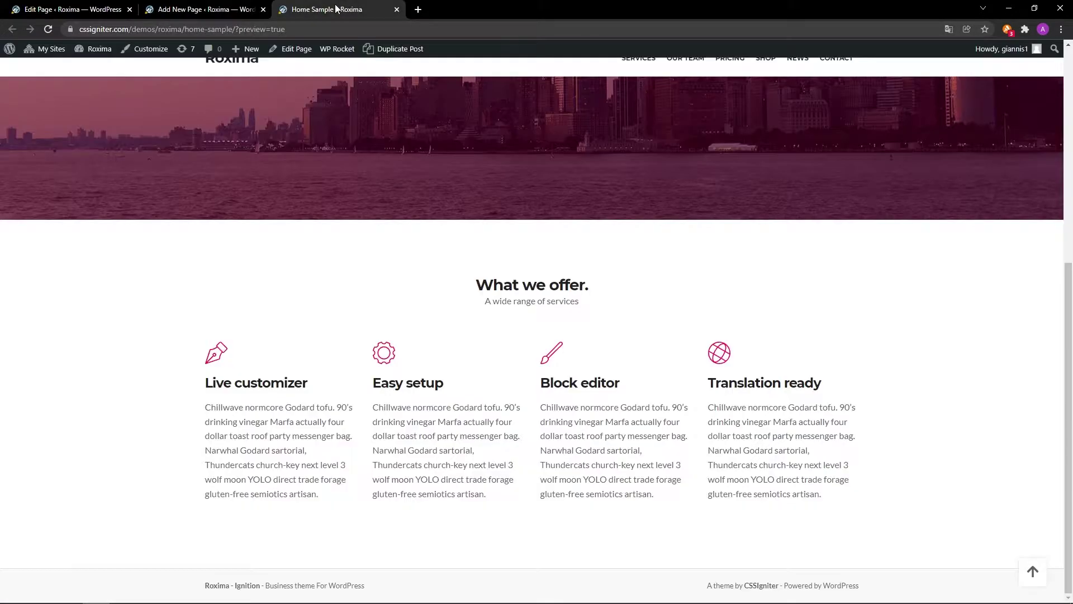
pyautogui.click(48, 29)
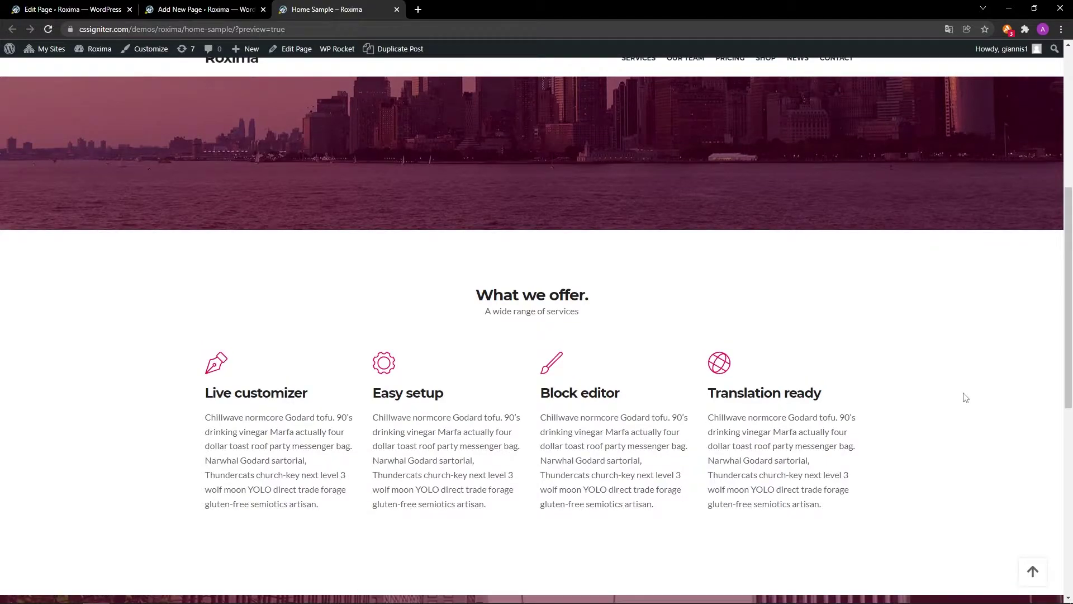
pyautogui.scroll(-8, 965, 397)
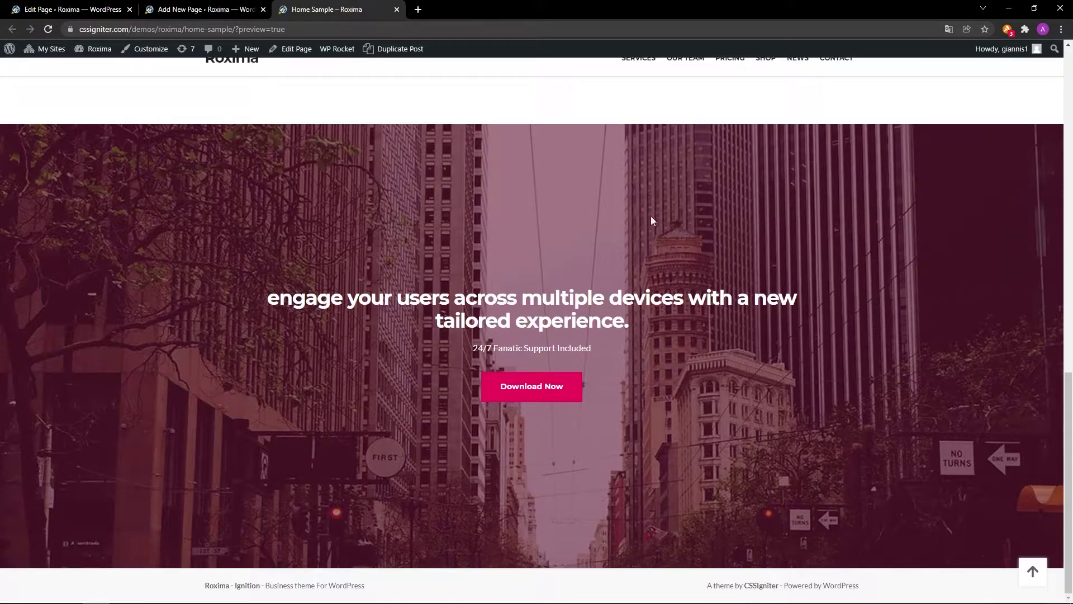
pyautogui.click(233, 8)
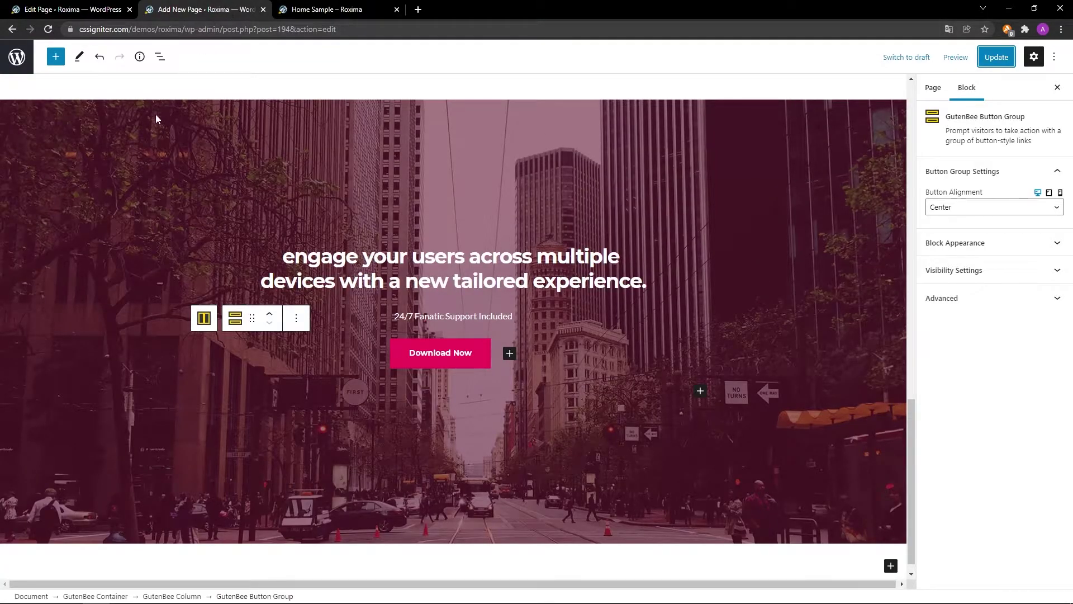
# Duplicate the whole What we offer. section container and move the copy down.
pyautogui.scroll(8, 126, 229)
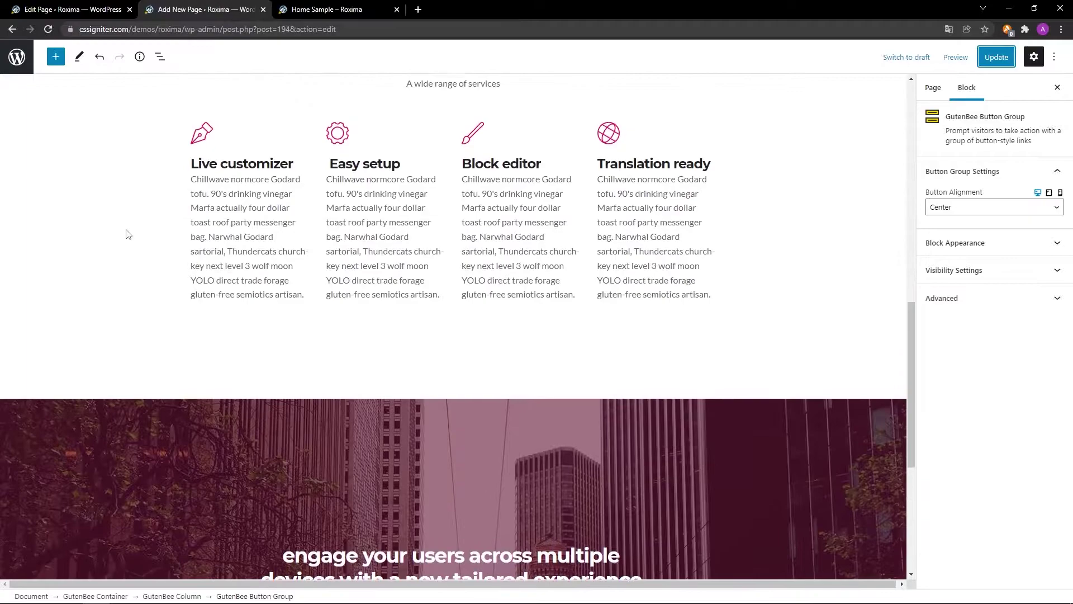
pyautogui.click(193, 171)
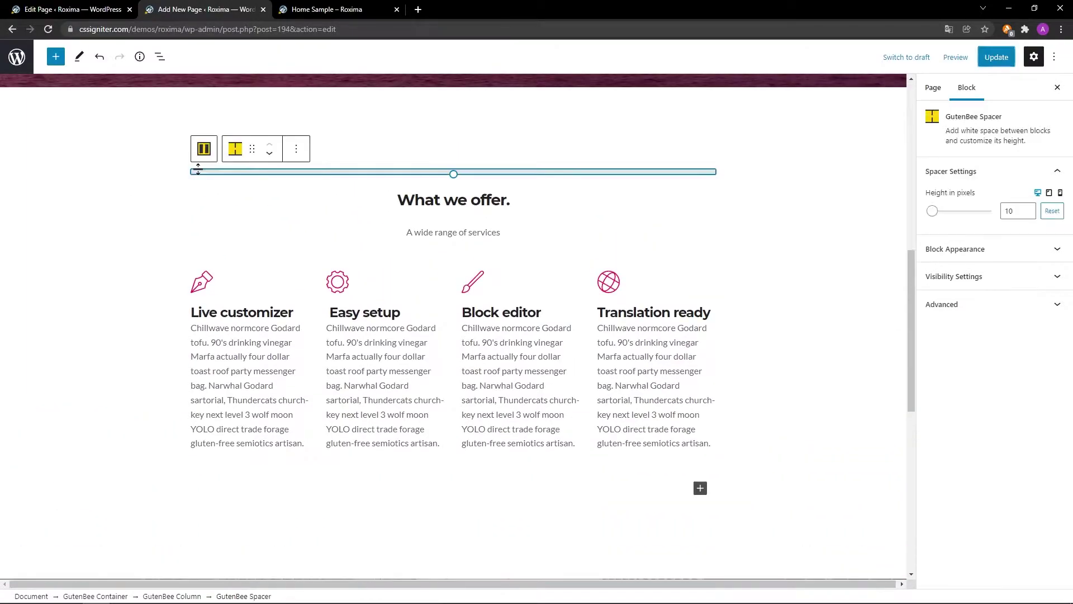
pyautogui.click(204, 150)
pyautogui.click(204, 136)
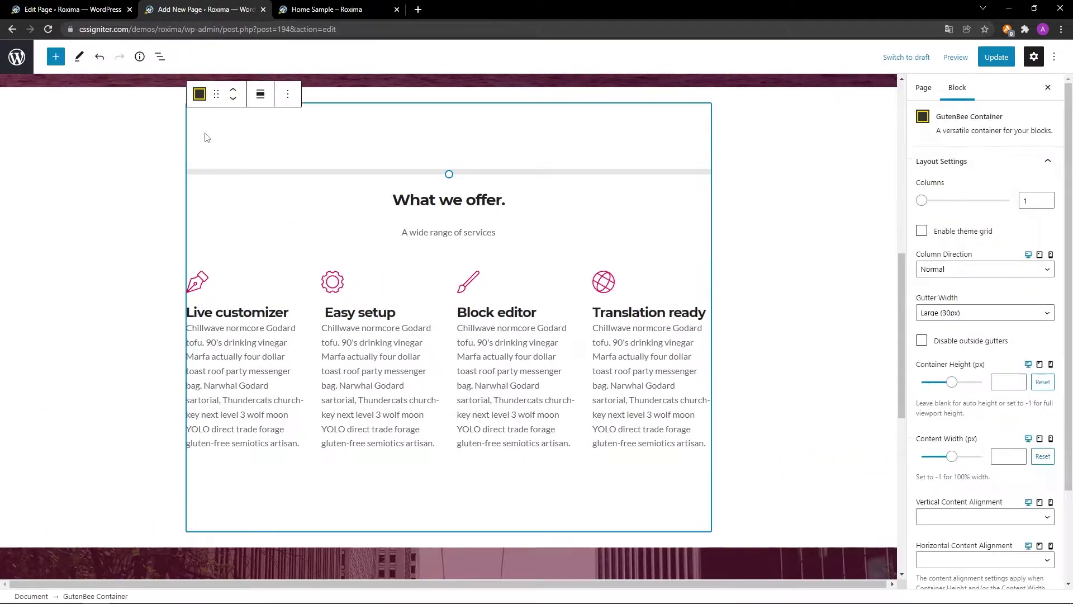
pyautogui.click(287, 94)
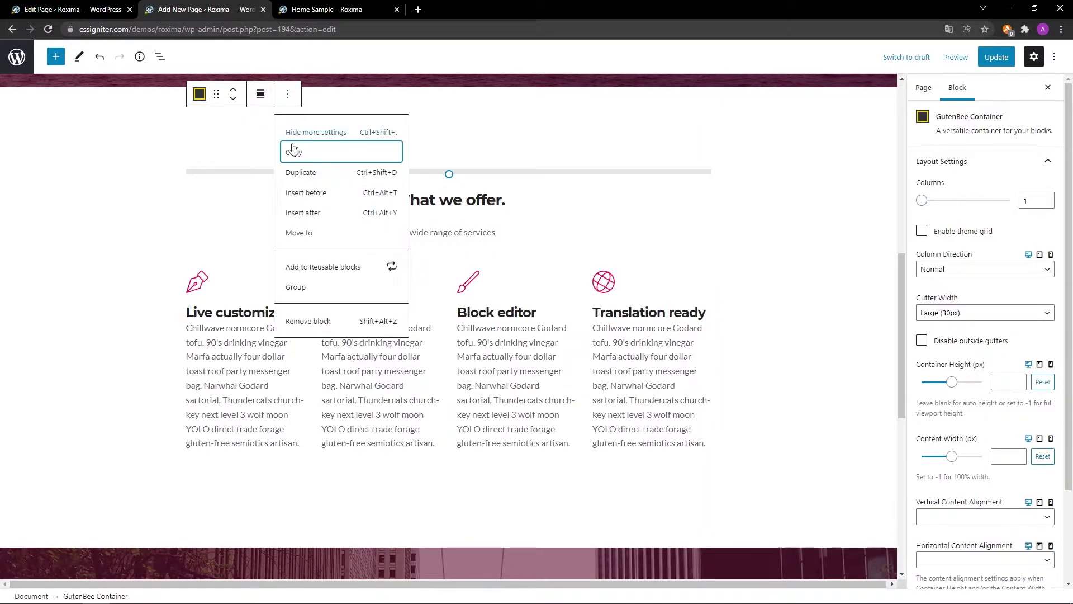
pyautogui.click(297, 173)
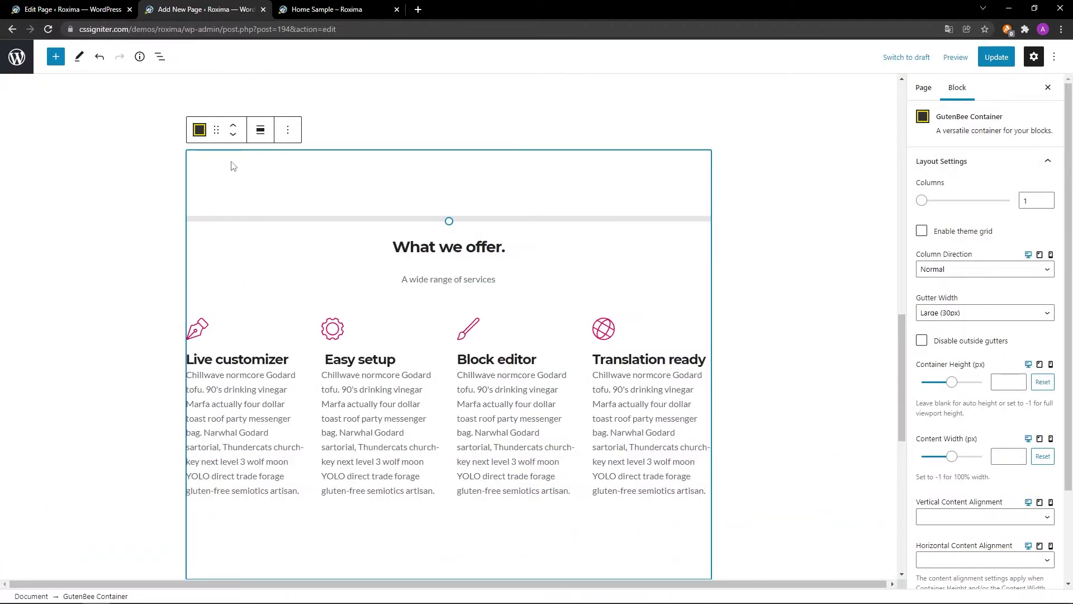
pyautogui.click(234, 136)
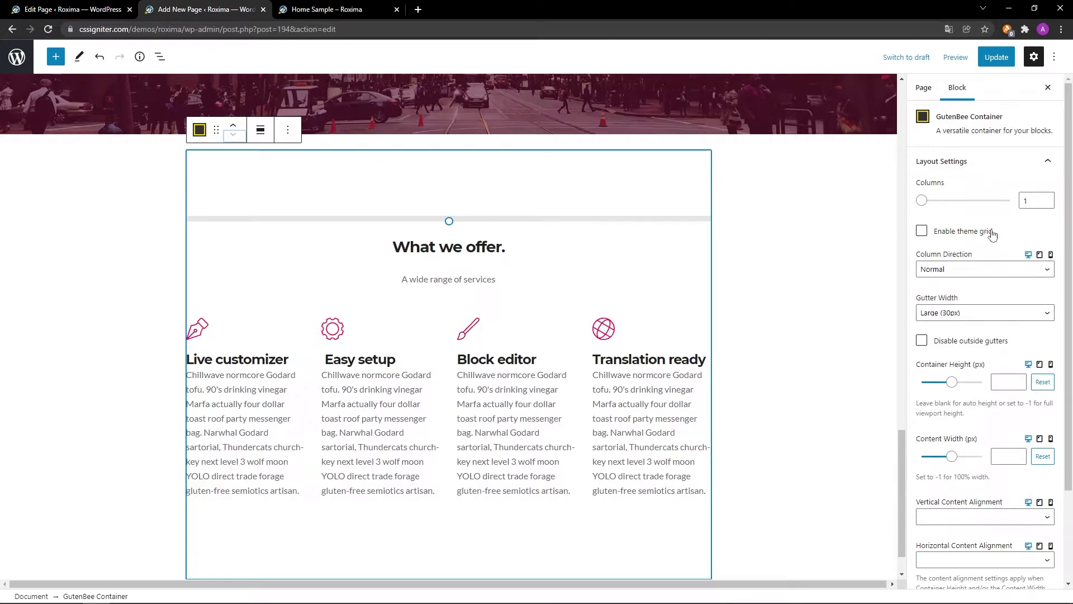
# Set the copied section's bottom margin to 0 under Block Appearance.
pyautogui.scroll(-3, 994, 250)
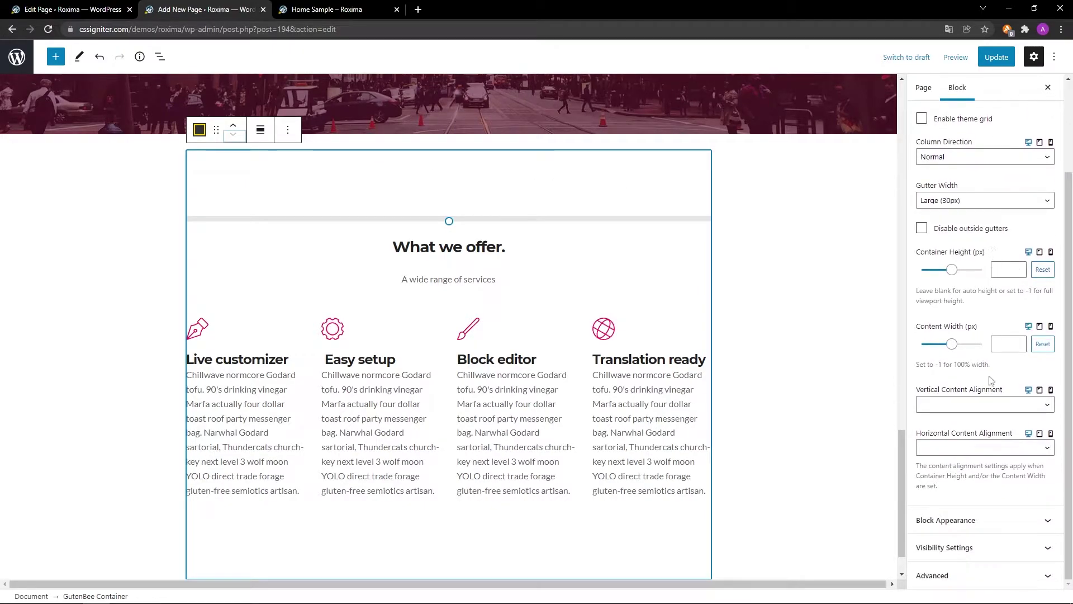
pyautogui.click(988, 520)
pyautogui.scroll(-5, 988, 531)
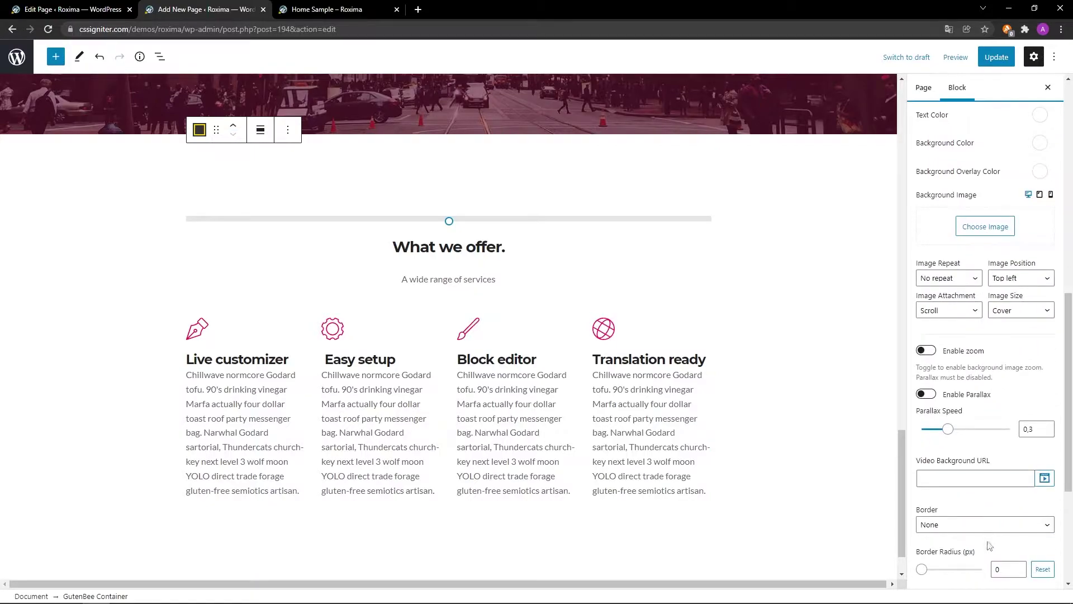
pyautogui.scroll(-2, 990, 551)
pyautogui.scroll(-3, 989, 551)
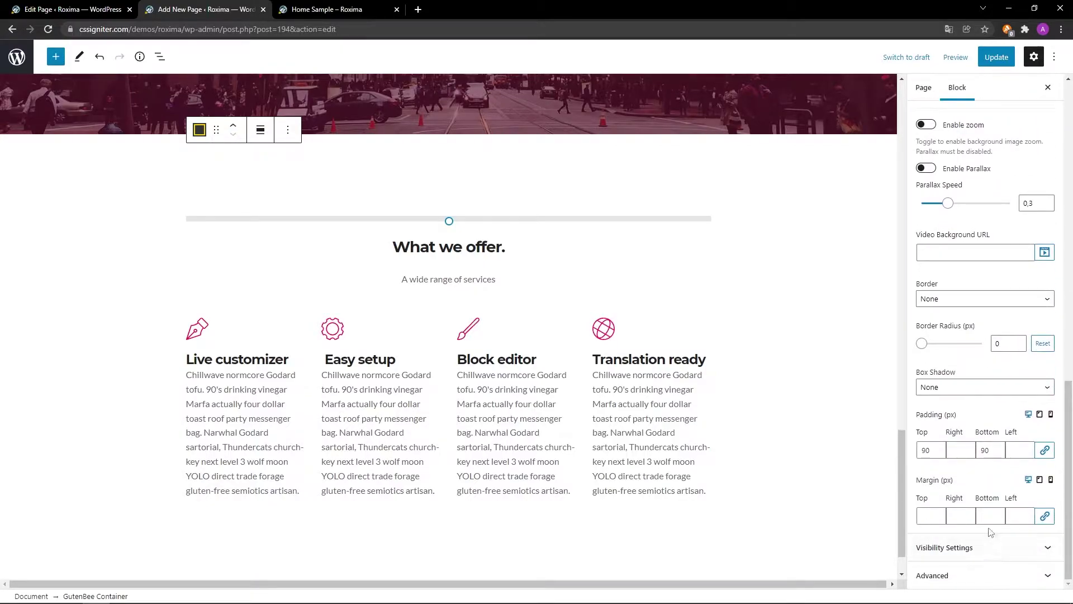
pyautogui.click(993, 515)
# Change the heading to 'Meet the team.' and the subtitle to 'The people behind Roxima.'.
pyautogui.tripleClick(510, 248)
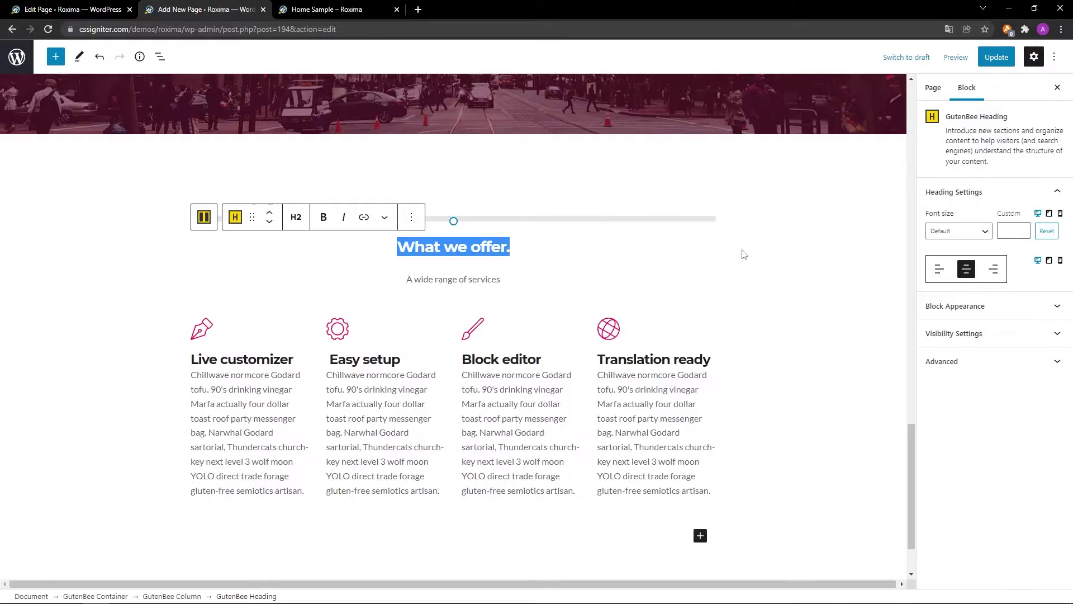
pyautogui.scroll(-2, 752, 255)
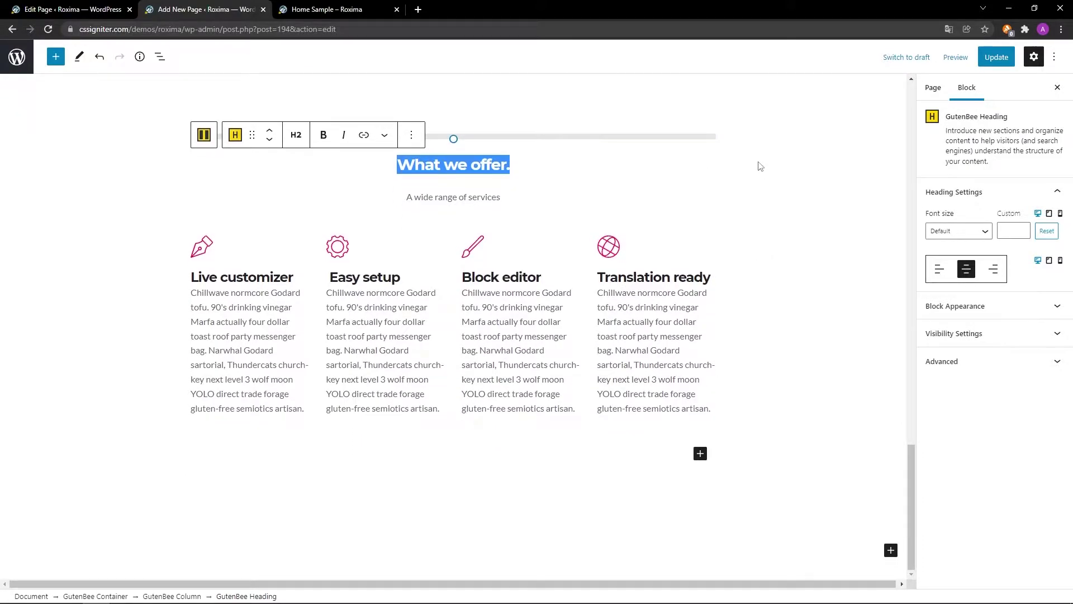
pyautogui.write('Meet the team.')
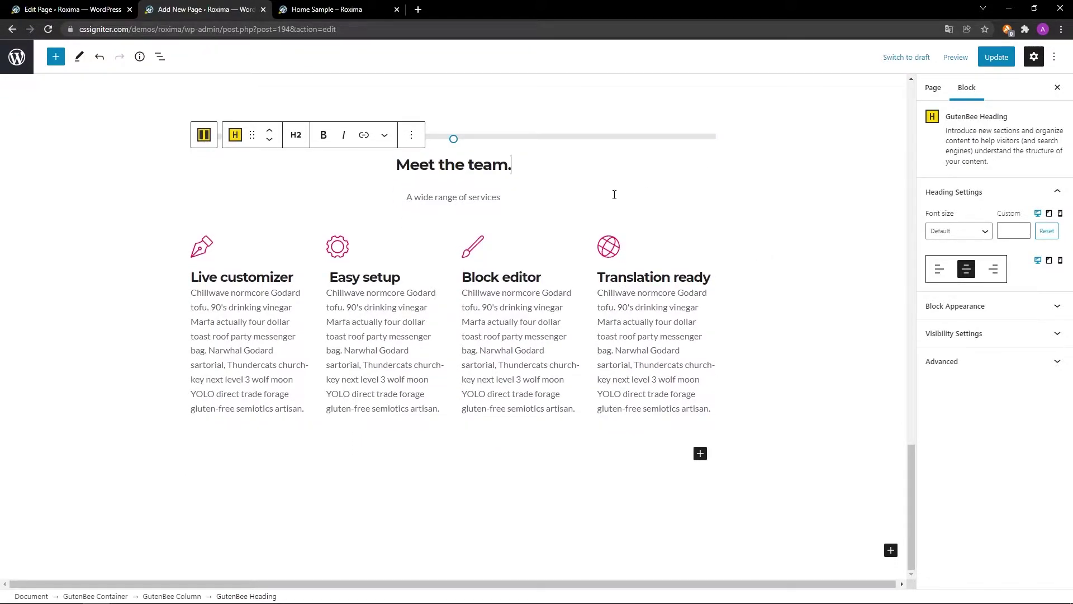
pyautogui.tripleClick(501, 197)
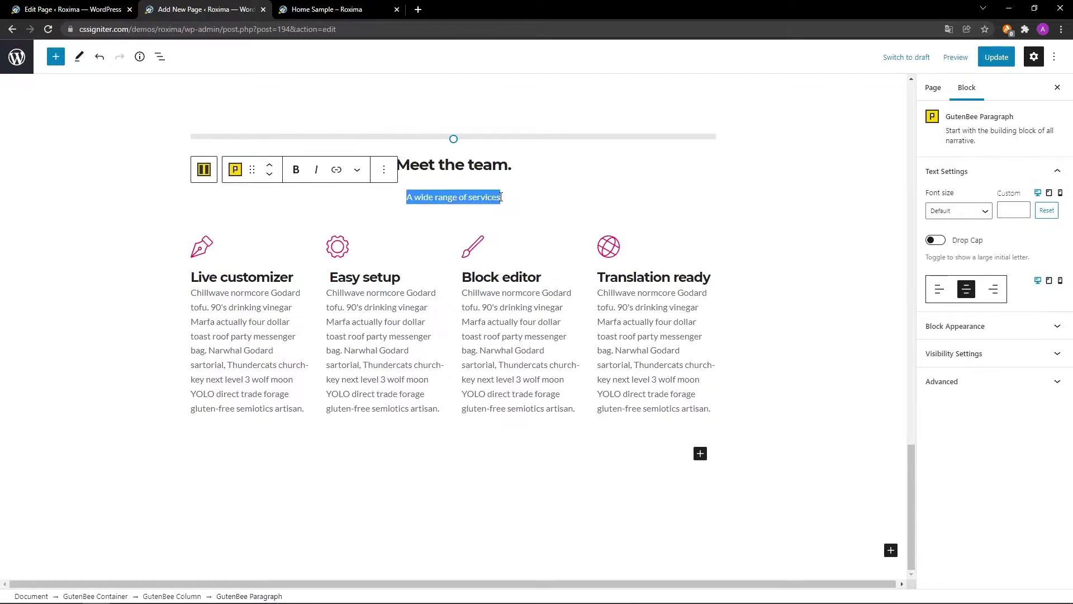
pyautogui.write('The people behind Roxima.')
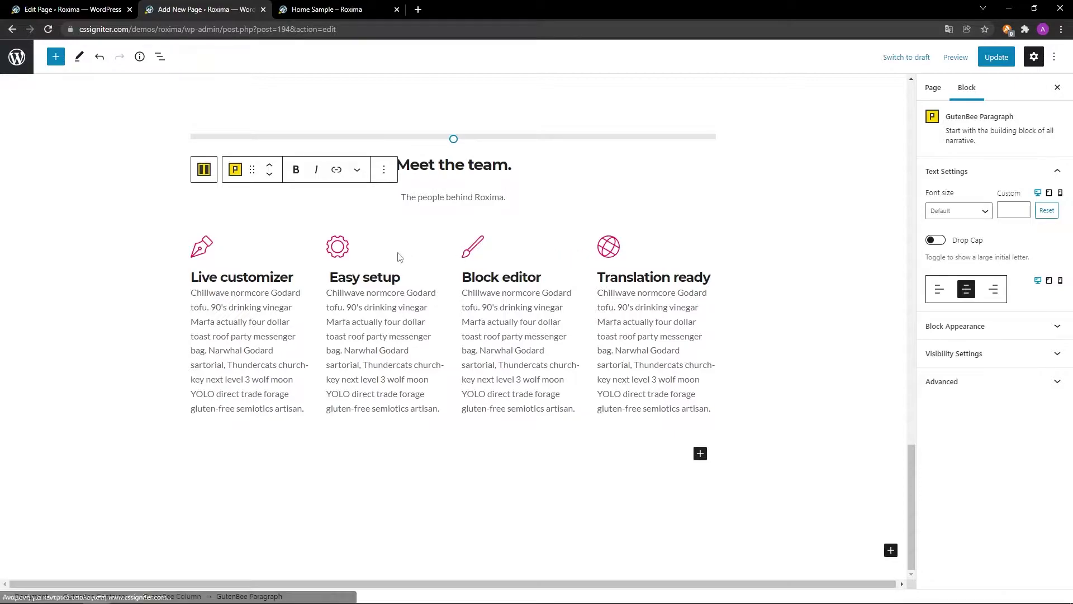
# Remove the copied section's four-column icon-box row.
pyautogui.click(199, 250)
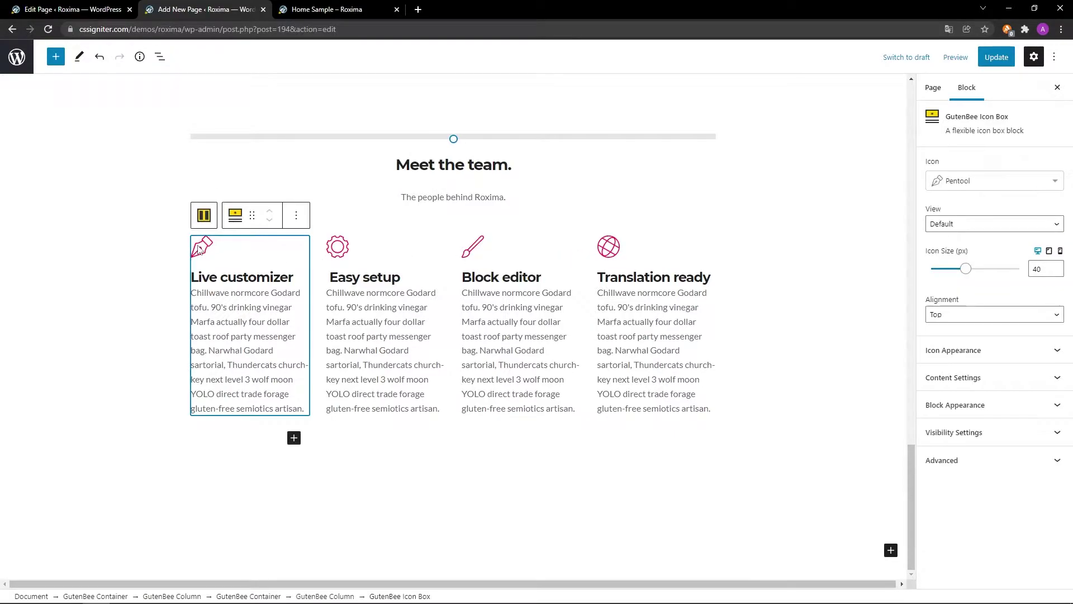
pyautogui.click(203, 216)
pyautogui.click(202, 202)
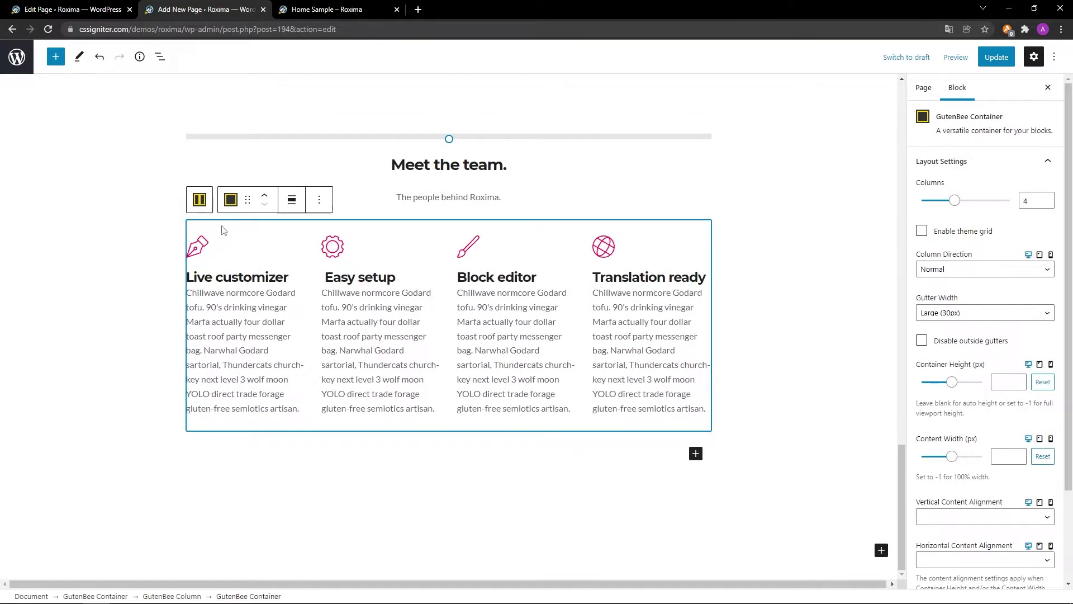
pyautogui.click(319, 200)
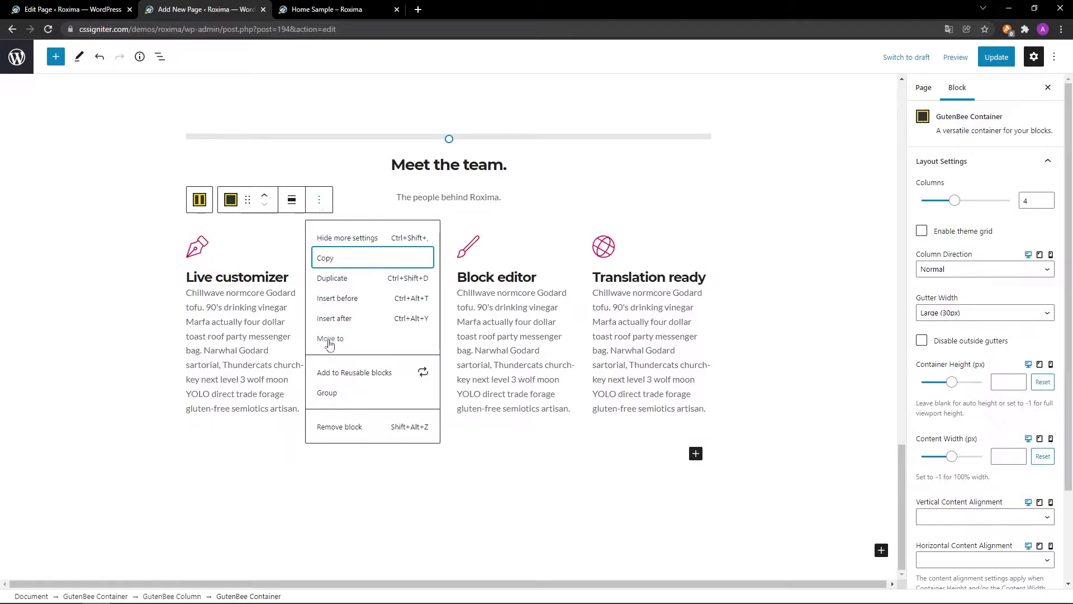
pyautogui.click(324, 428)
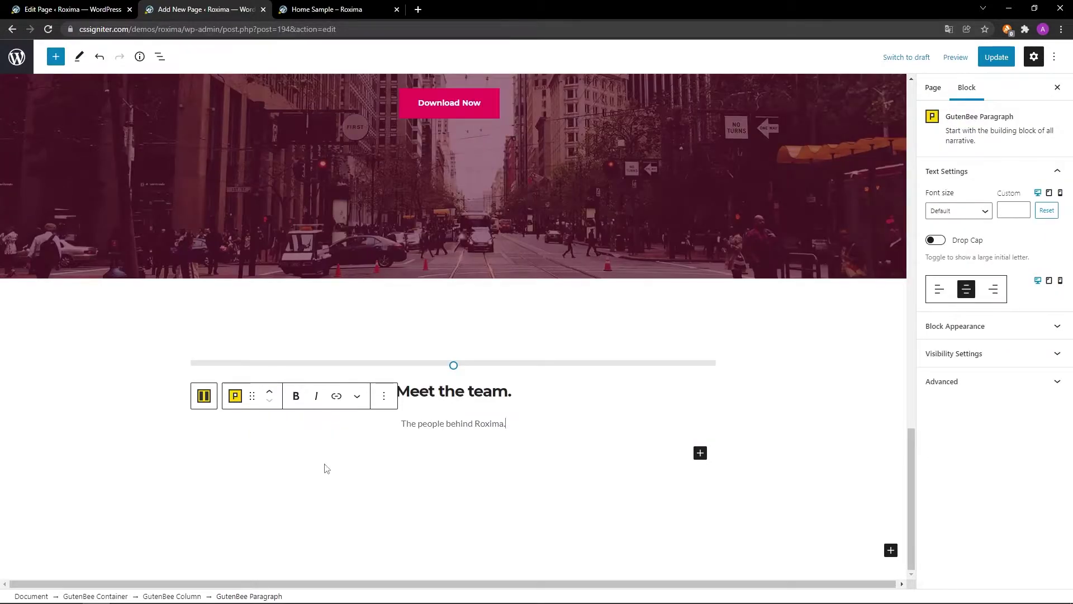
pyautogui.click(700, 453)
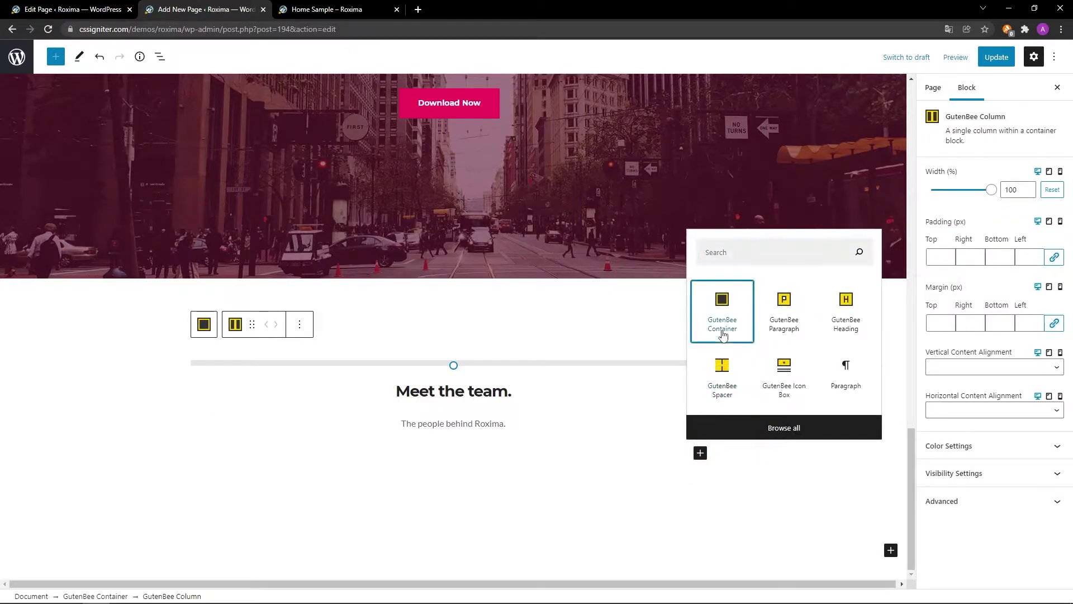
# Add a container with a single full-width column and center the column's content horizontally.
pyautogui.click(722, 333)
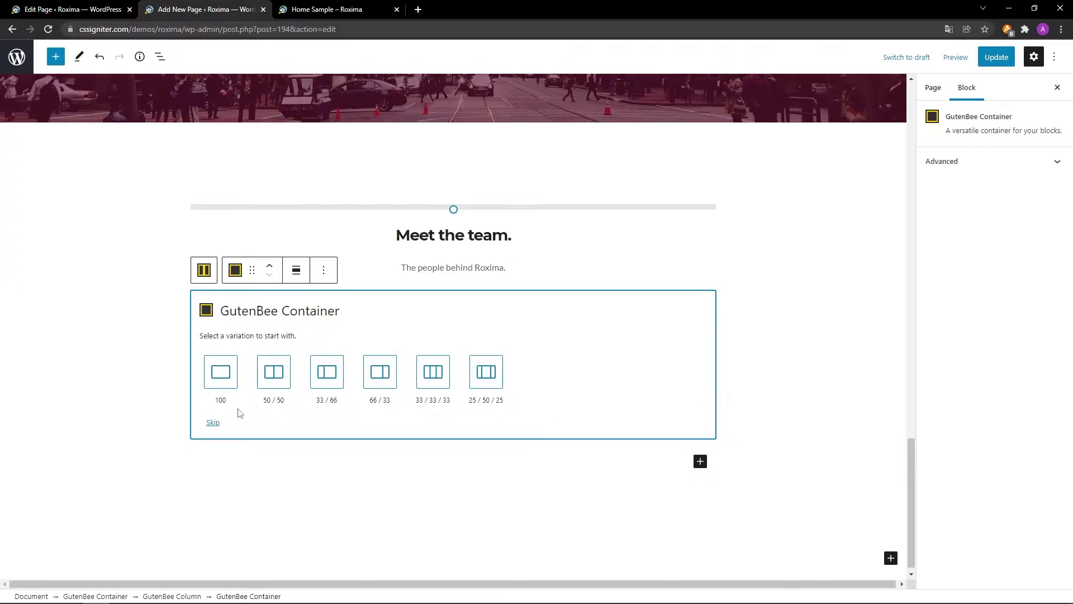
pyautogui.click(220, 373)
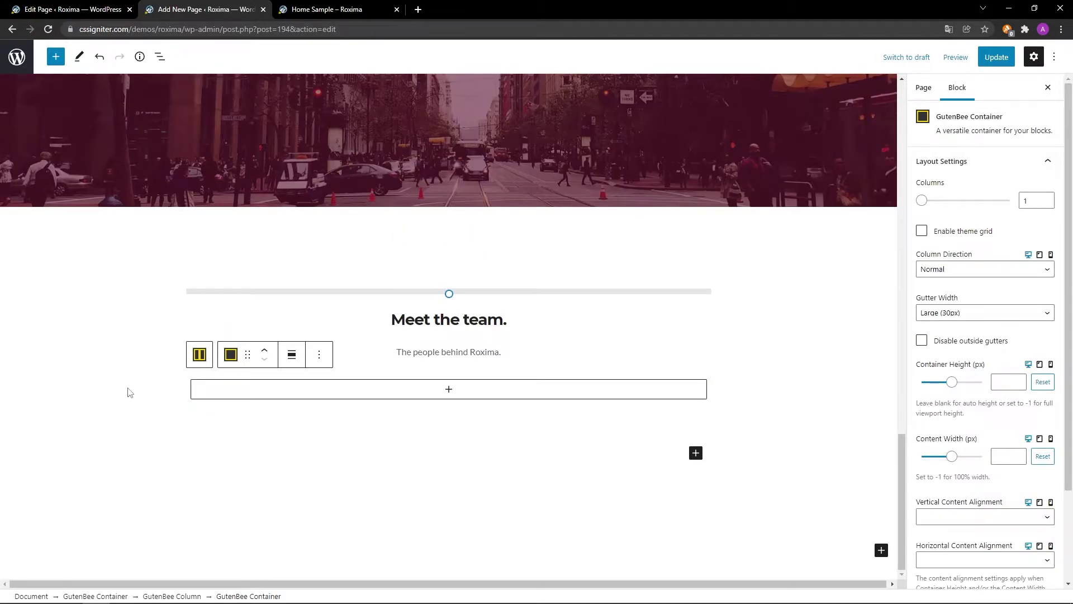
pyautogui.scroll(1, 123, 454)
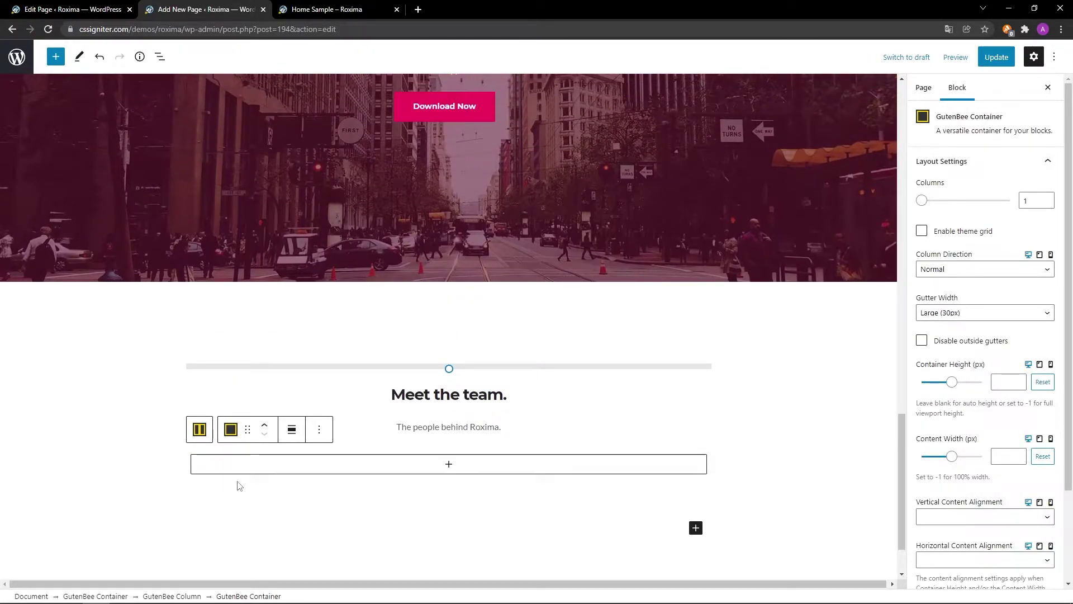
pyautogui.click(570, 471)
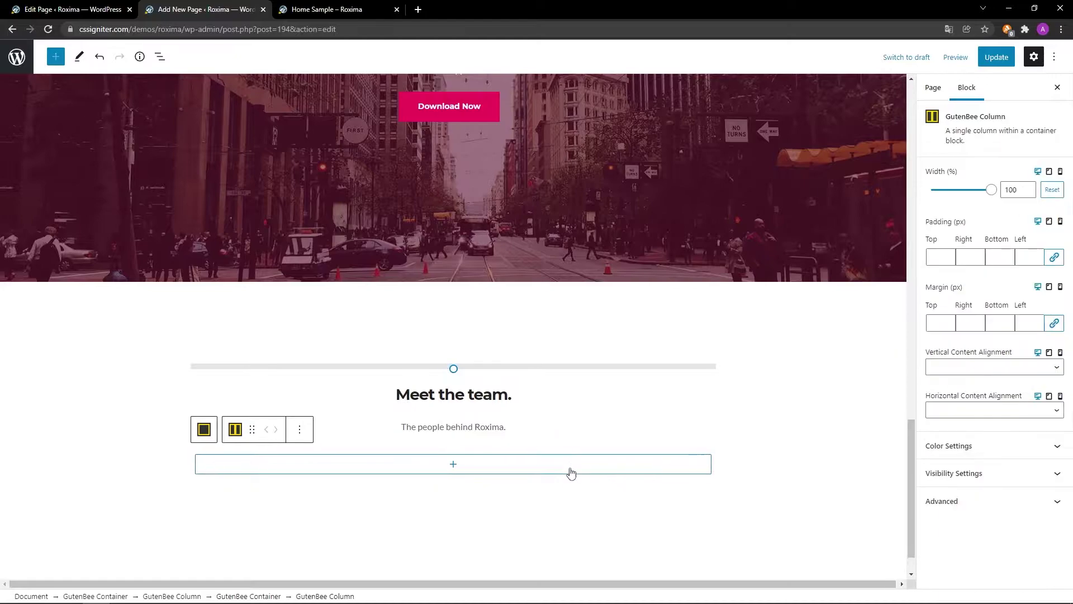
pyautogui.click(978, 416)
pyautogui.click(977, 442)
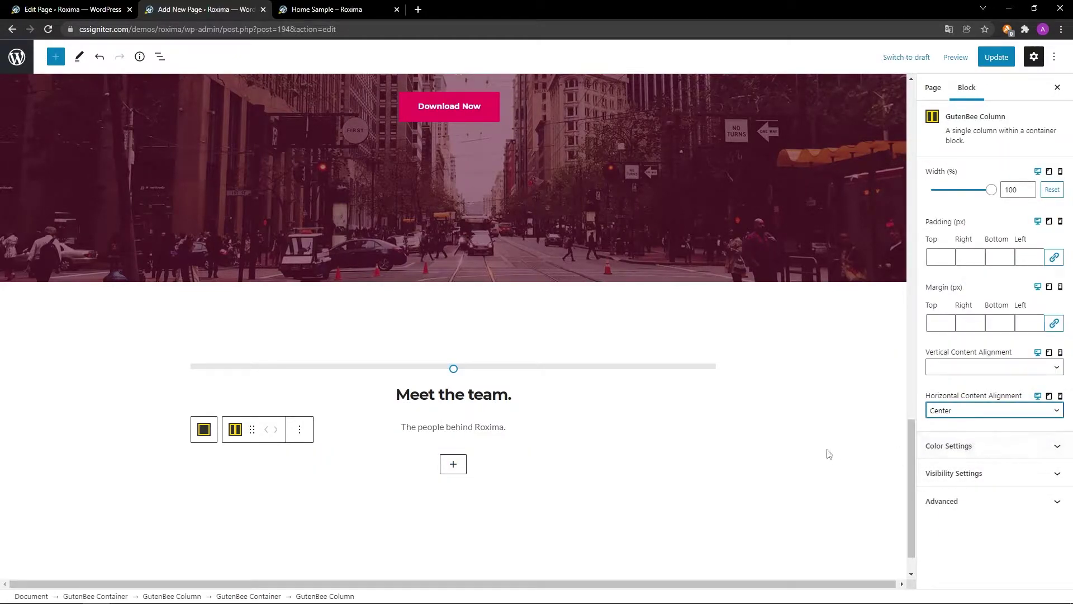
# Insert a GutenBee Image Box in the column showing the lawyer1.jpg portrait.
pyautogui.click(453, 465)
pyautogui.click(391, 392)
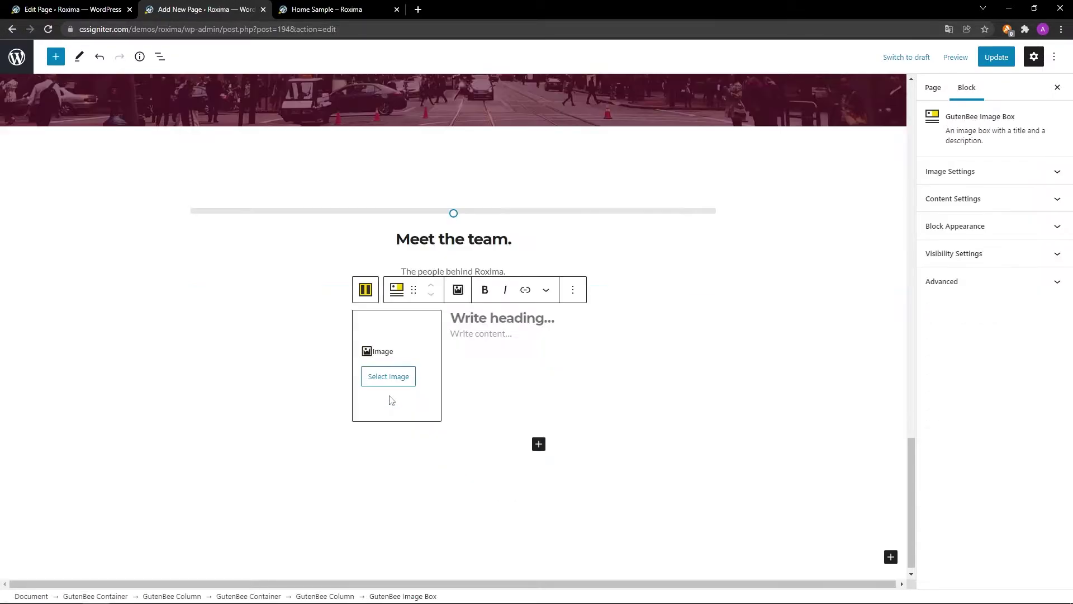
pyautogui.click(390, 375)
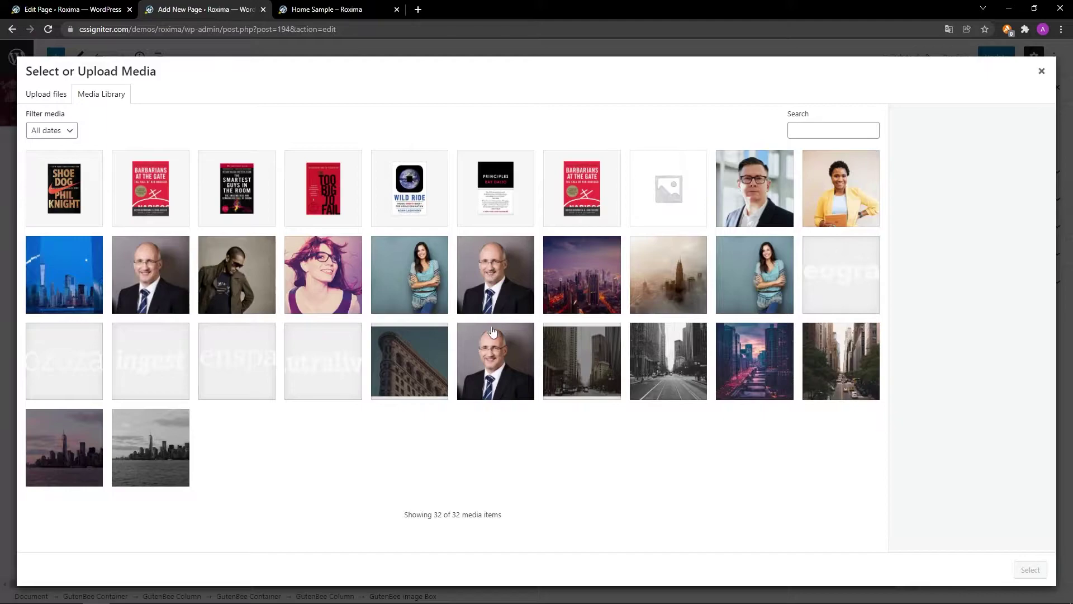
pyautogui.click(493, 343)
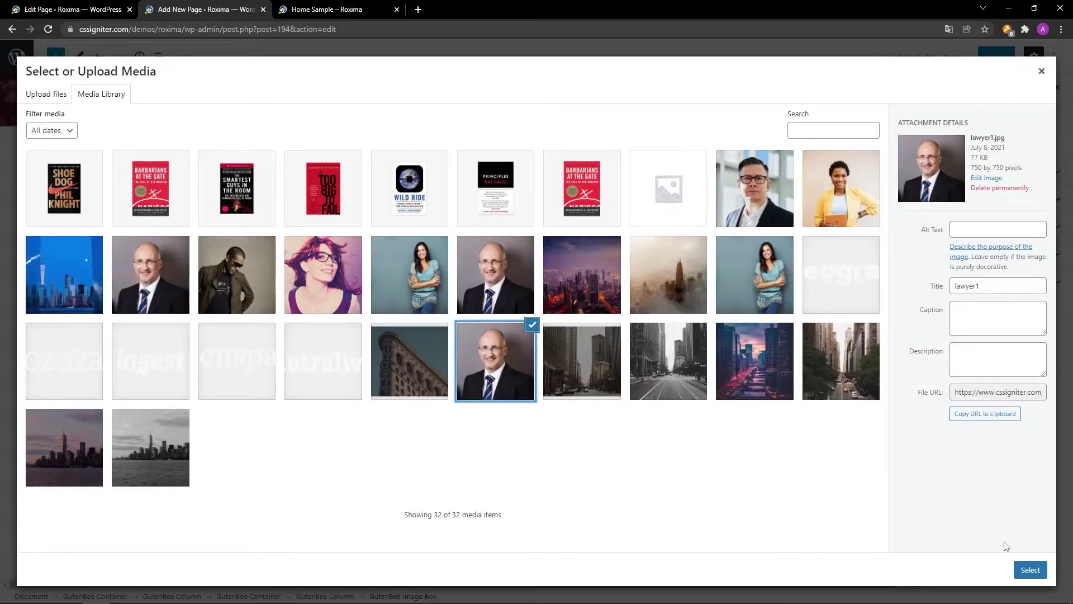
pyautogui.click(1029, 570)
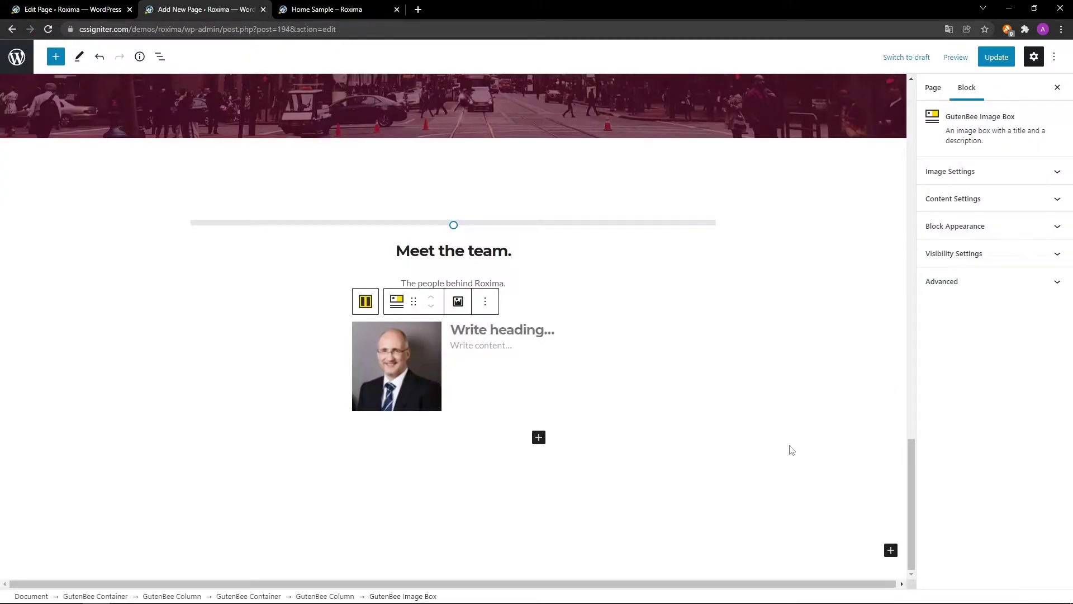
# Enter the member's name as the image box heading and 'CEO & Founder' as its description.
pyautogui.click(551, 331)
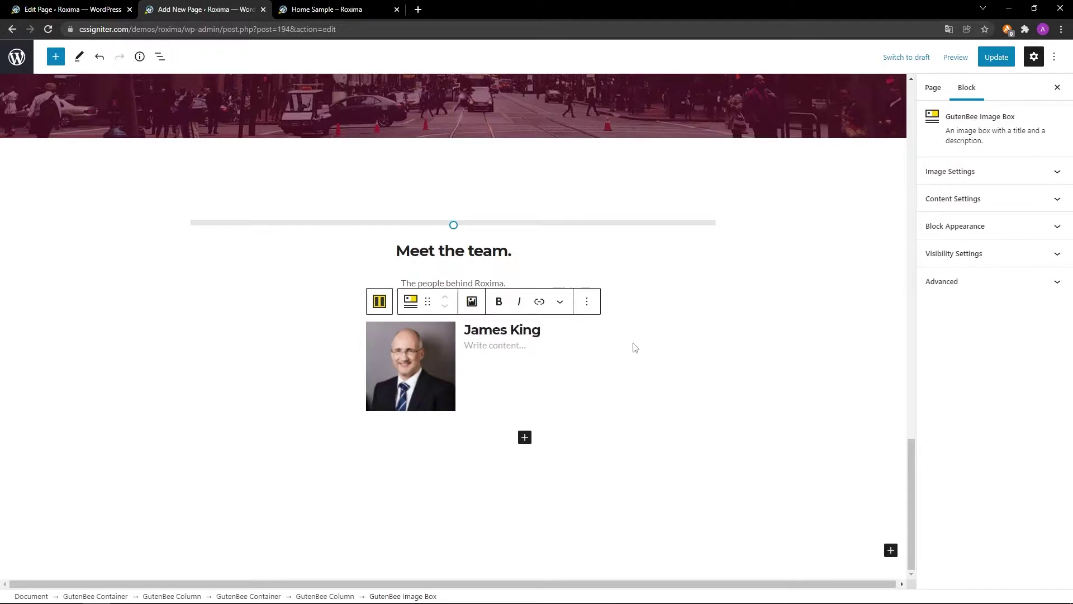
pyautogui.click(527, 345)
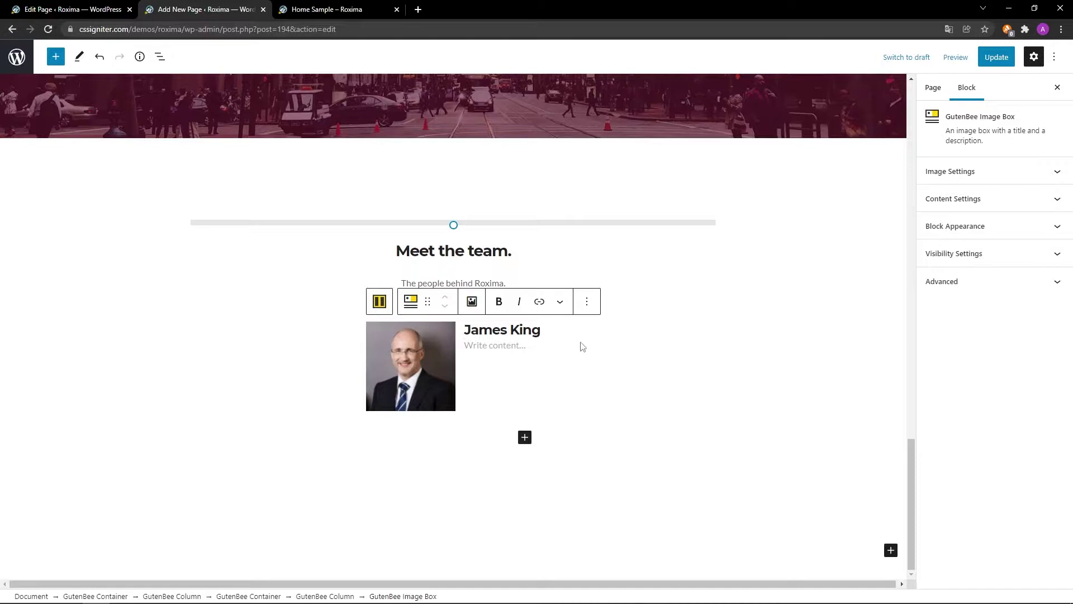
pyautogui.write('CEO & Founder')
# Center the photo in the image box and clear its 160 image width.
pyautogui.click(1024, 172)
pyautogui.click(1017, 209)
pyautogui.click(1012, 228)
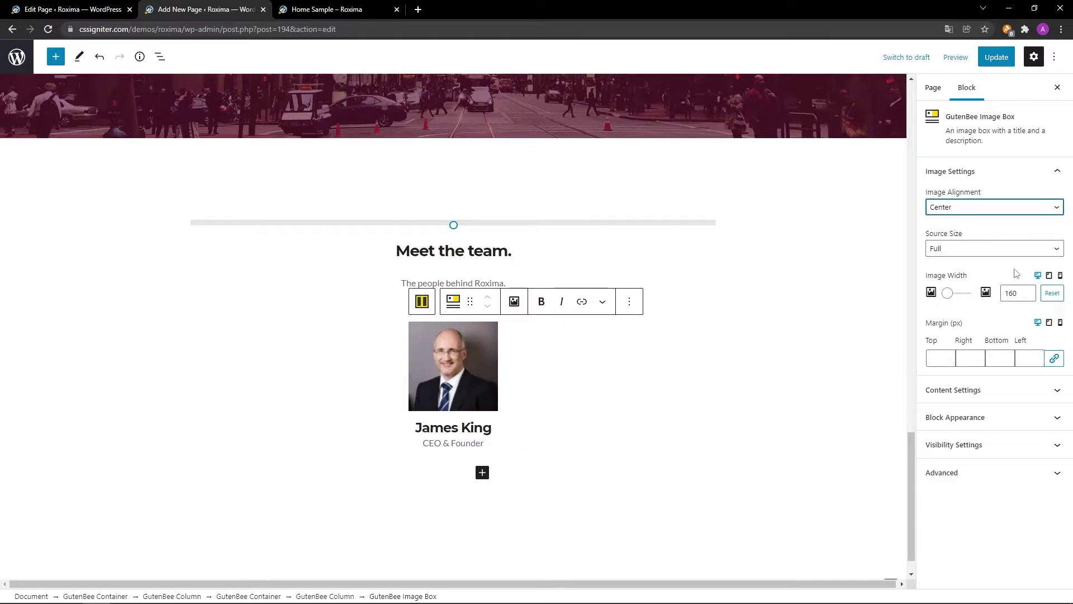
pyautogui.doubleClick(1024, 293)
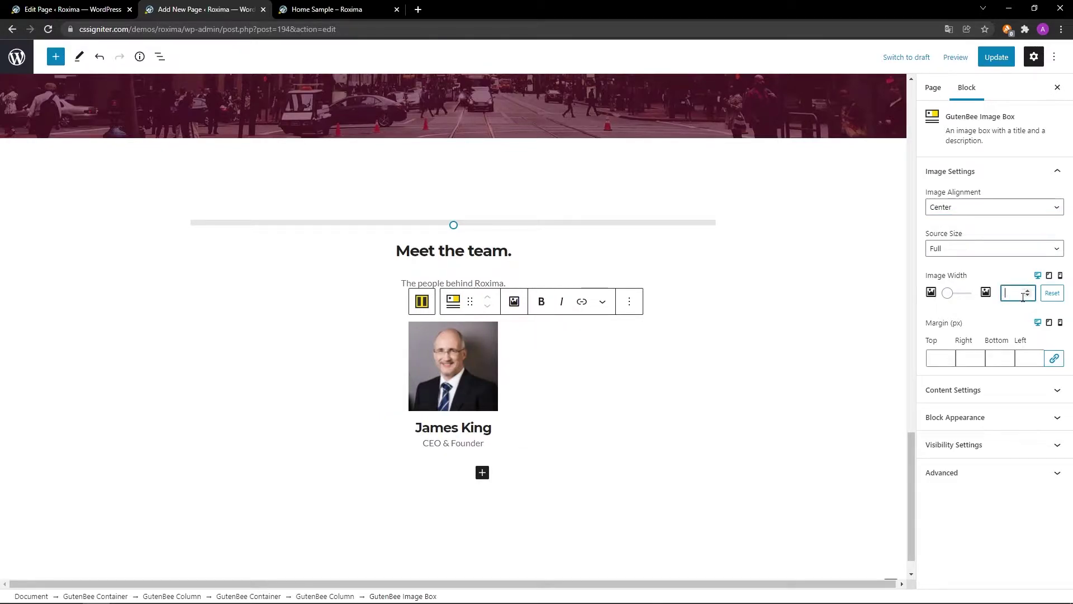
pyautogui.click(1031, 389)
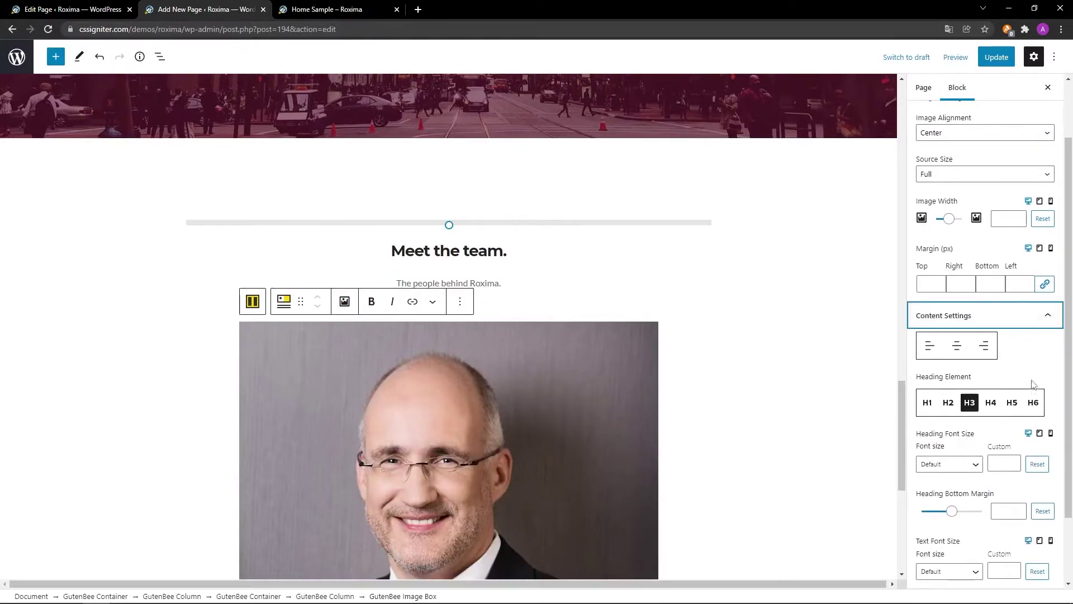
# Make the name heading H4 with a heading bottom margin of 5.
pyautogui.click(990, 403)
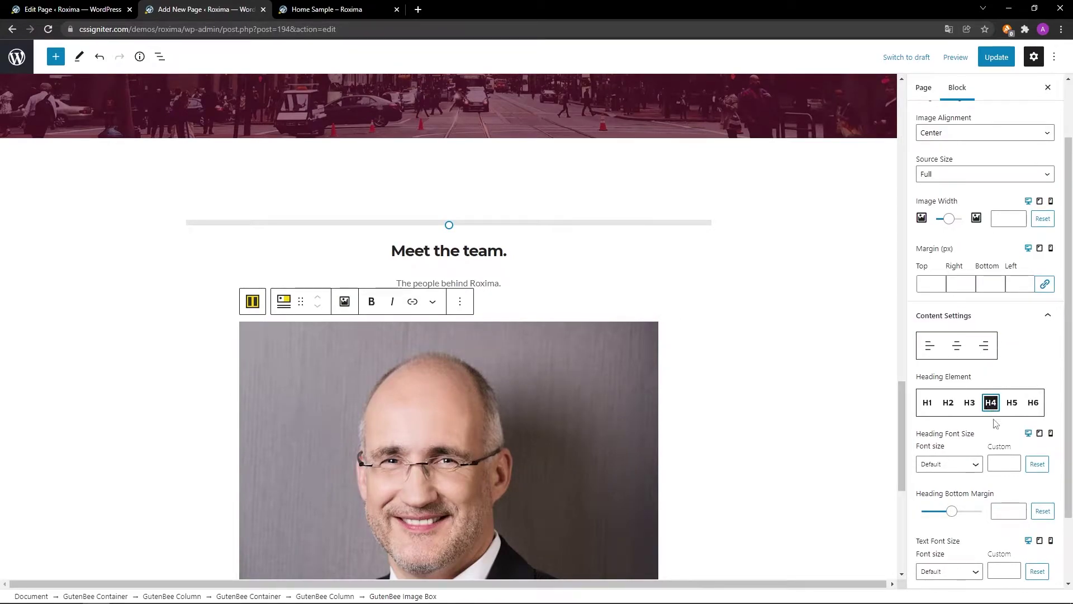
pyautogui.scroll(-2, 1006, 481)
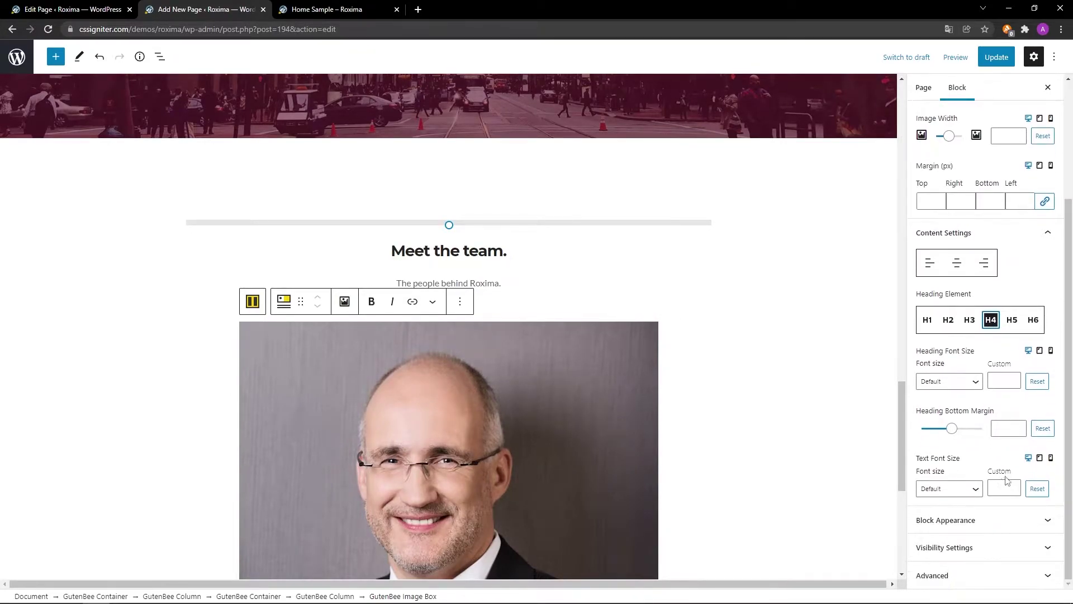
pyautogui.click(1006, 428)
pyautogui.write('5')
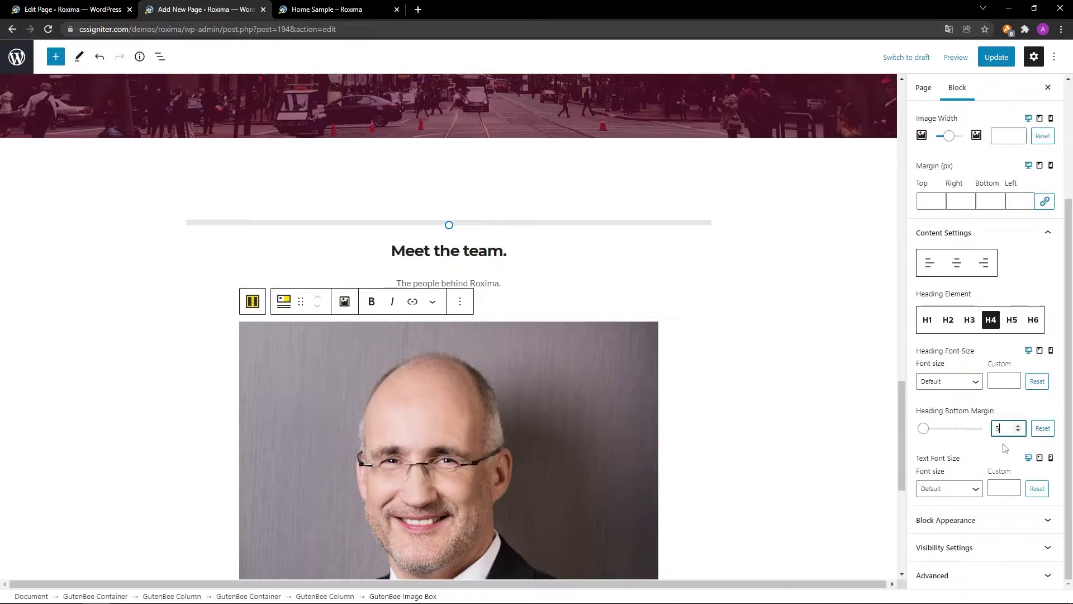
pyautogui.click(995, 521)
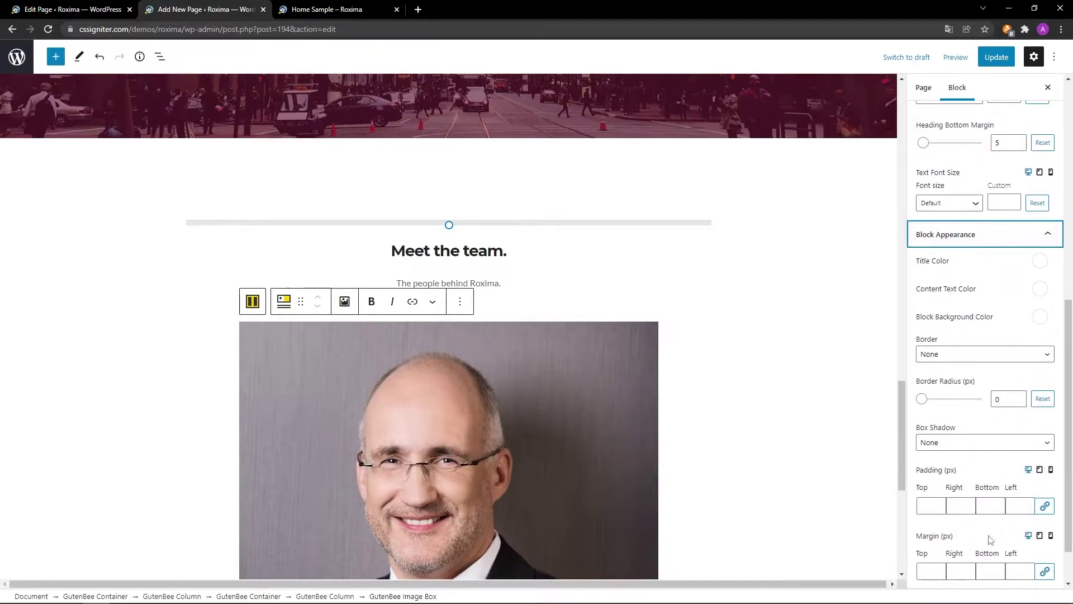
pyautogui.scroll(-1, 991, 538)
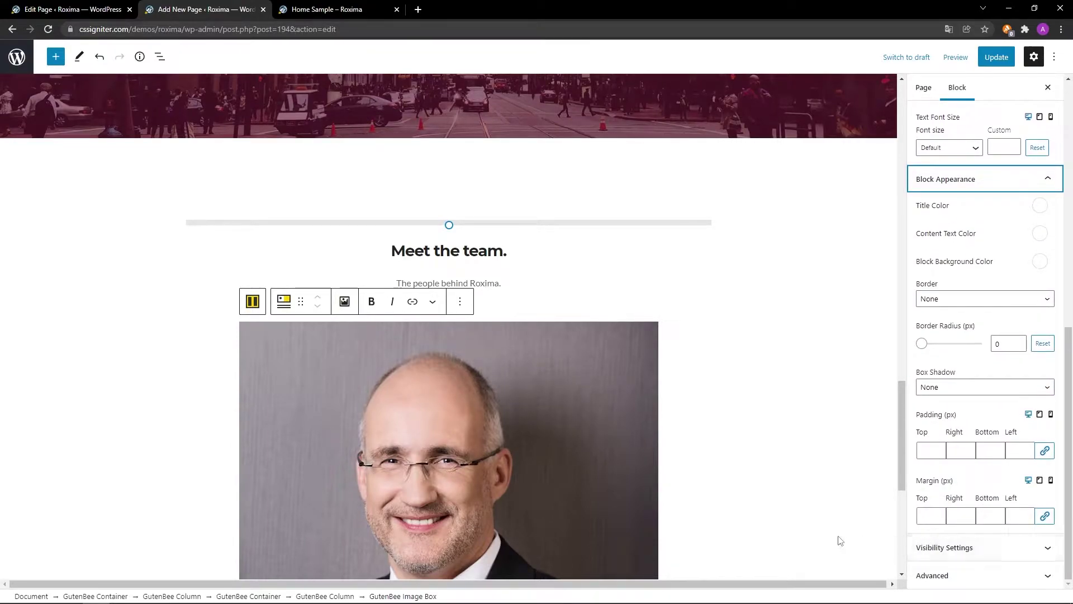
pyautogui.scroll(-6, 838, 540)
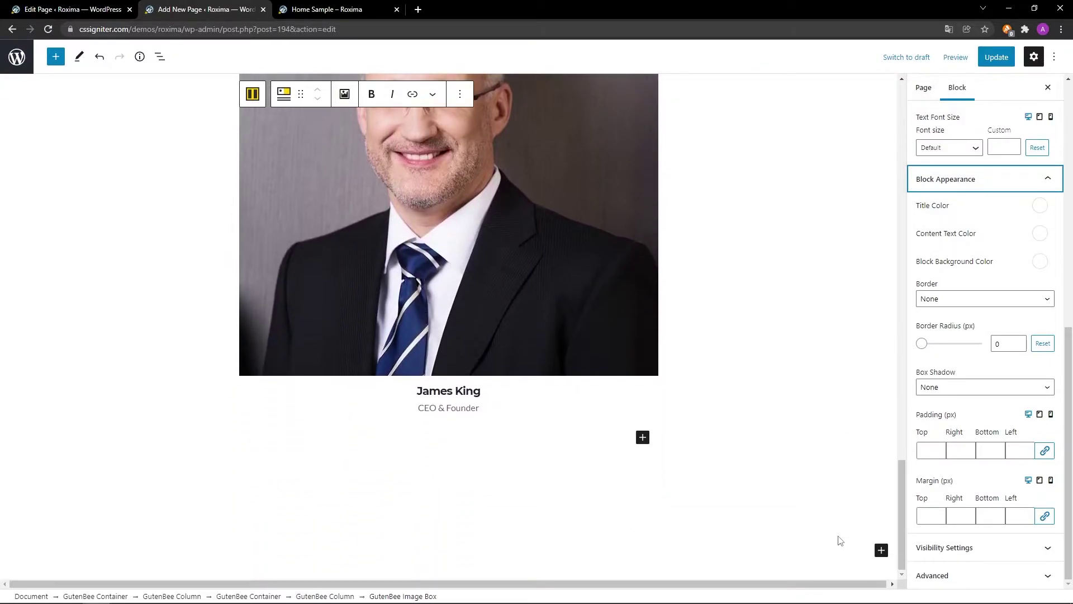
pyautogui.click(642, 437)
# Insert a Social Icons block under the title with a LinkedIn icon linking to '#'.
pyautogui.write('Social Icons')
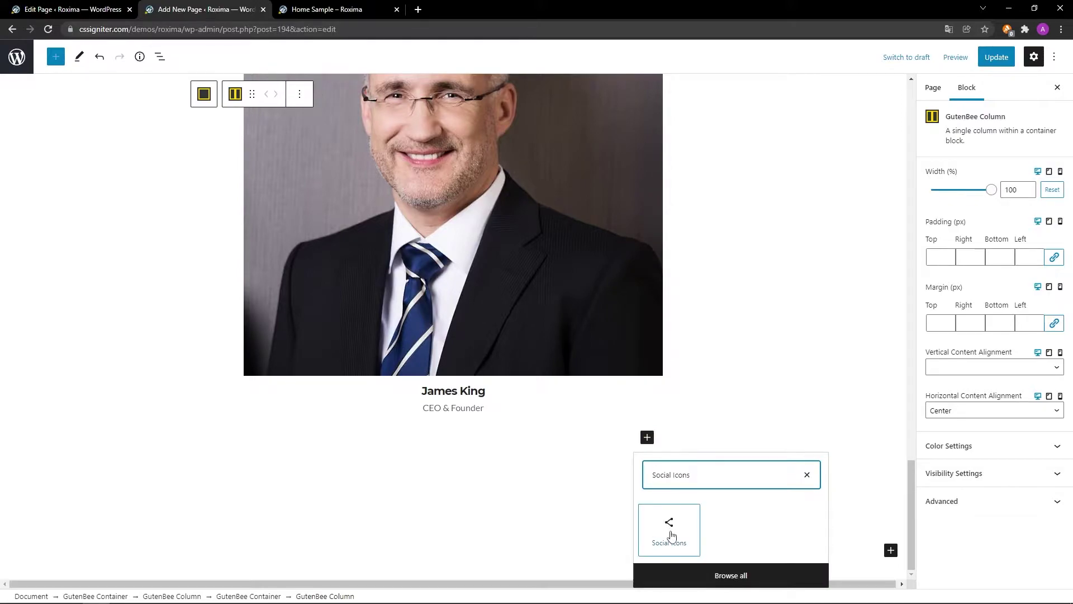
pyautogui.click(671, 529)
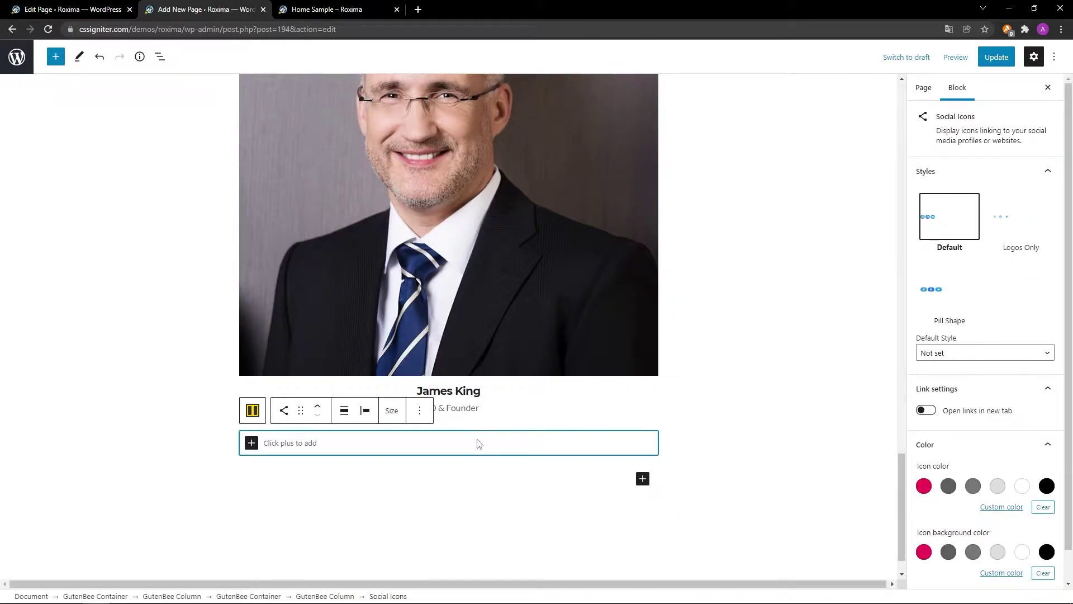
pyautogui.click(252, 443)
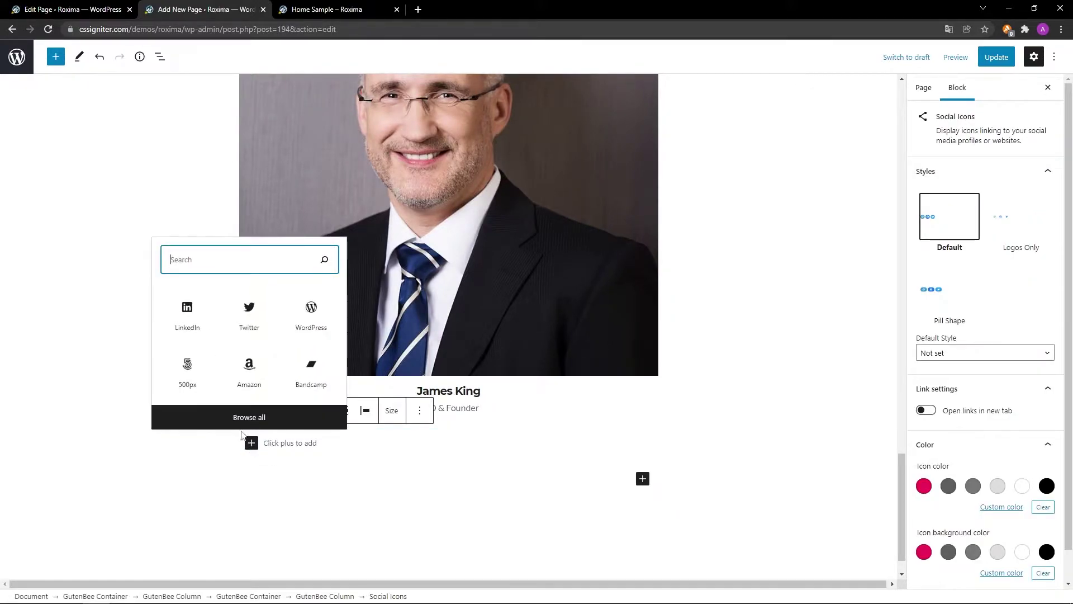
pyautogui.click(189, 322)
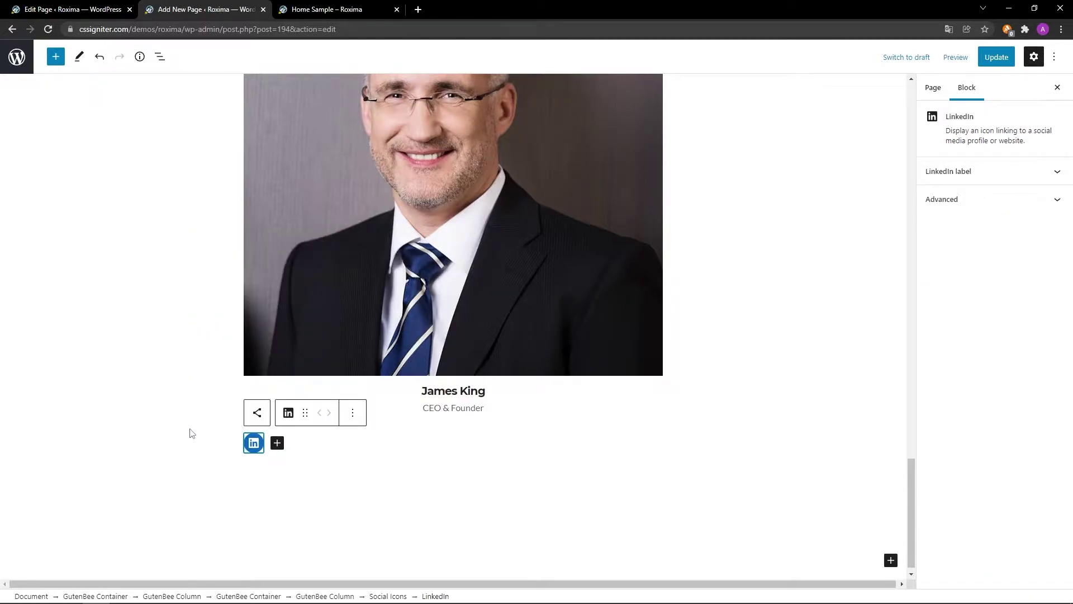
pyautogui.click(253, 443)
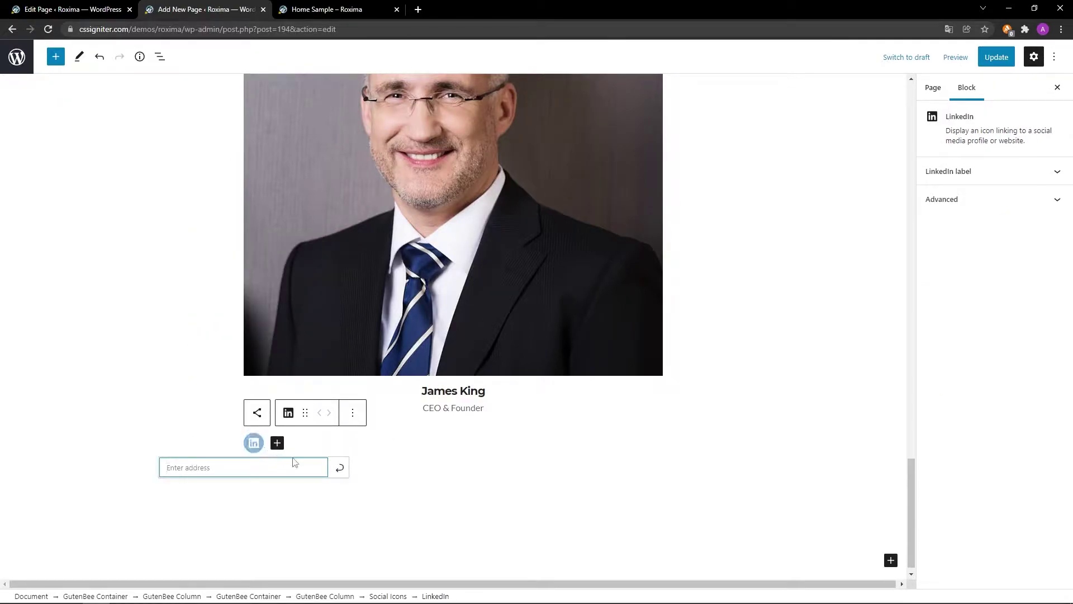
pyautogui.write('#')
pyautogui.click(339, 469)
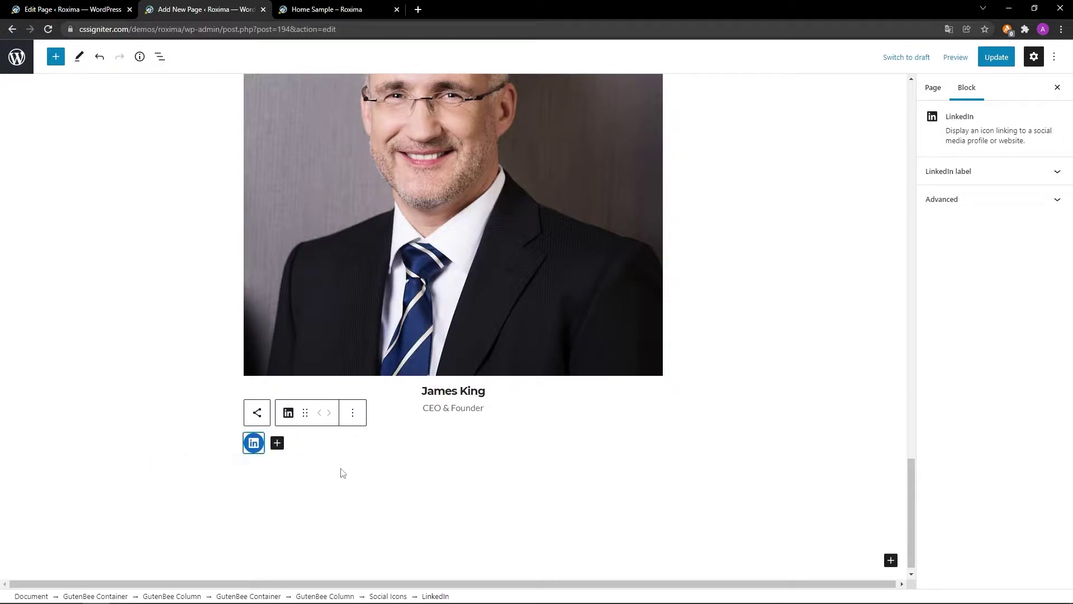
# Add a Twitter icon and a Medium icon linking to '#' after LinkedIn.
pyautogui.click(277, 443)
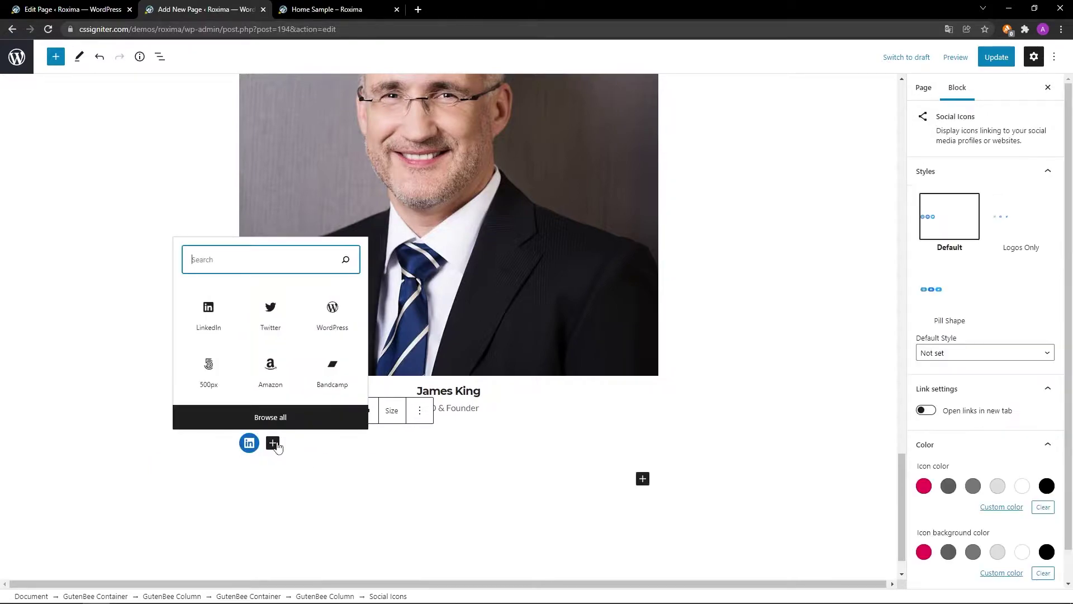
pyautogui.click(267, 328)
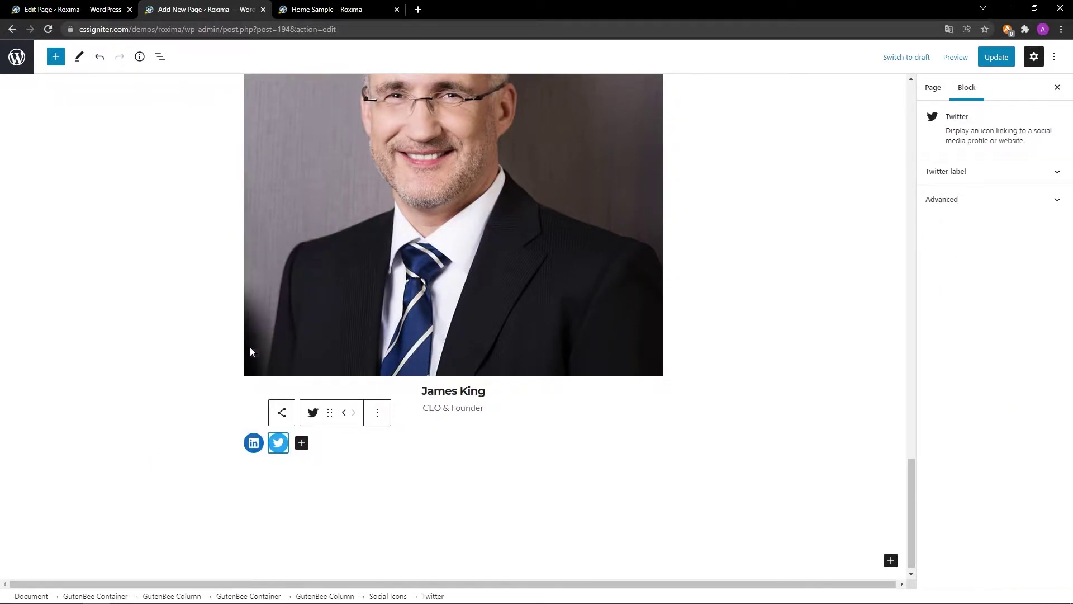
pyautogui.click(278, 443)
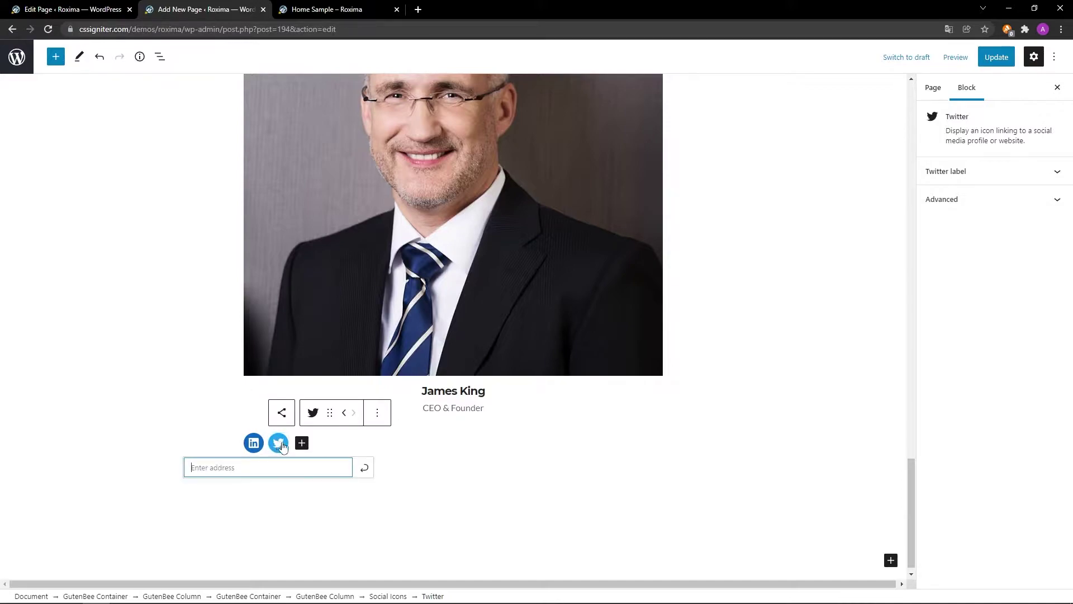
pyautogui.click(365, 469)
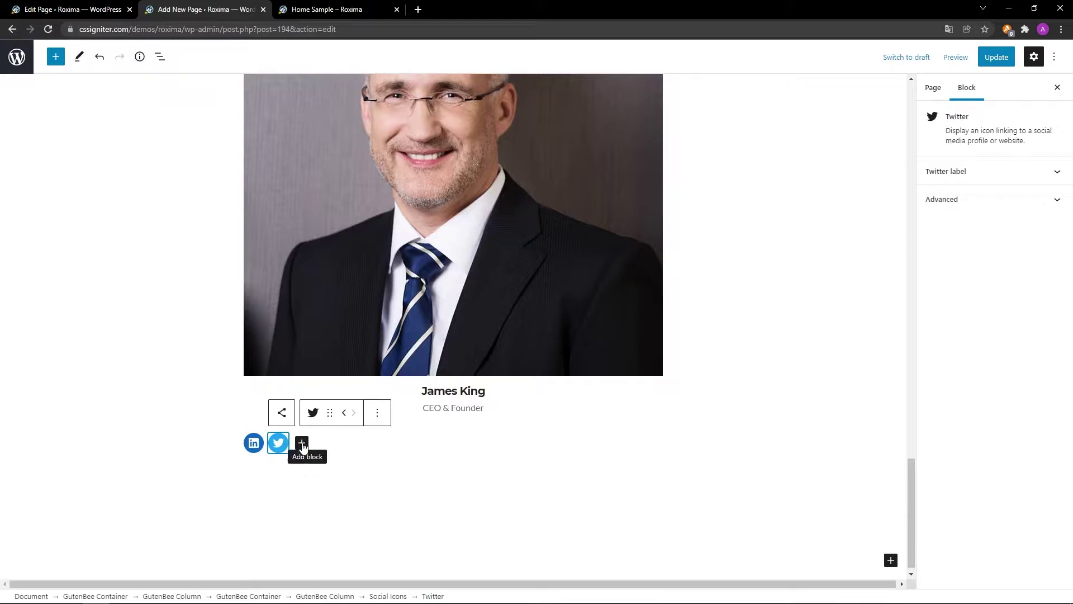
pyautogui.click(301, 442)
pyautogui.write('Medium')
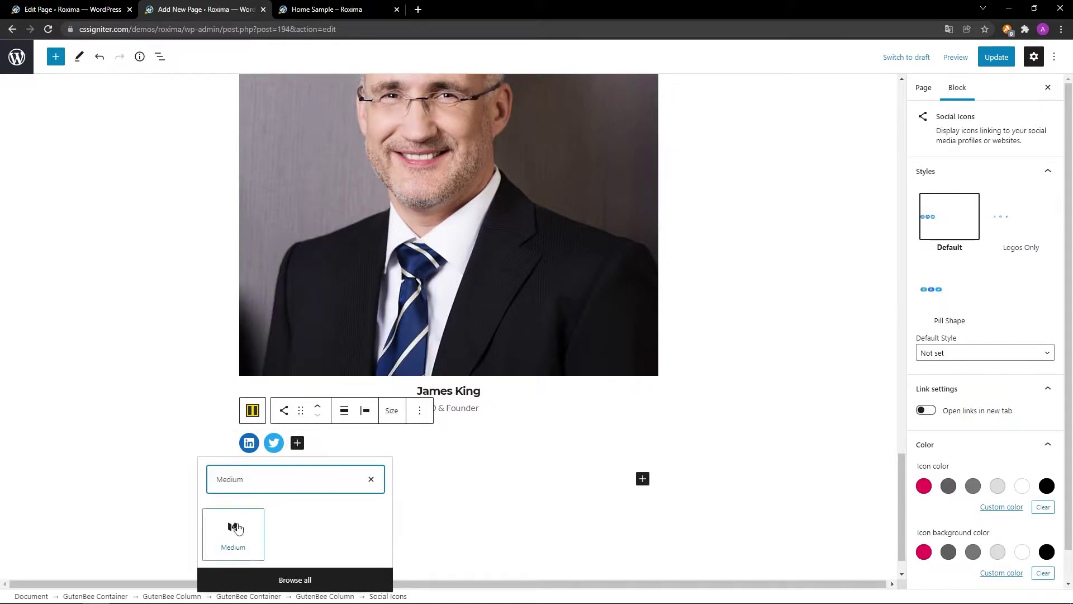
pyautogui.click(237, 530)
pyautogui.click(302, 443)
pyautogui.write('#')
pyautogui.click(388, 468)
# Center the social icons and give them the Pill Shape style.
pyautogui.click(306, 412)
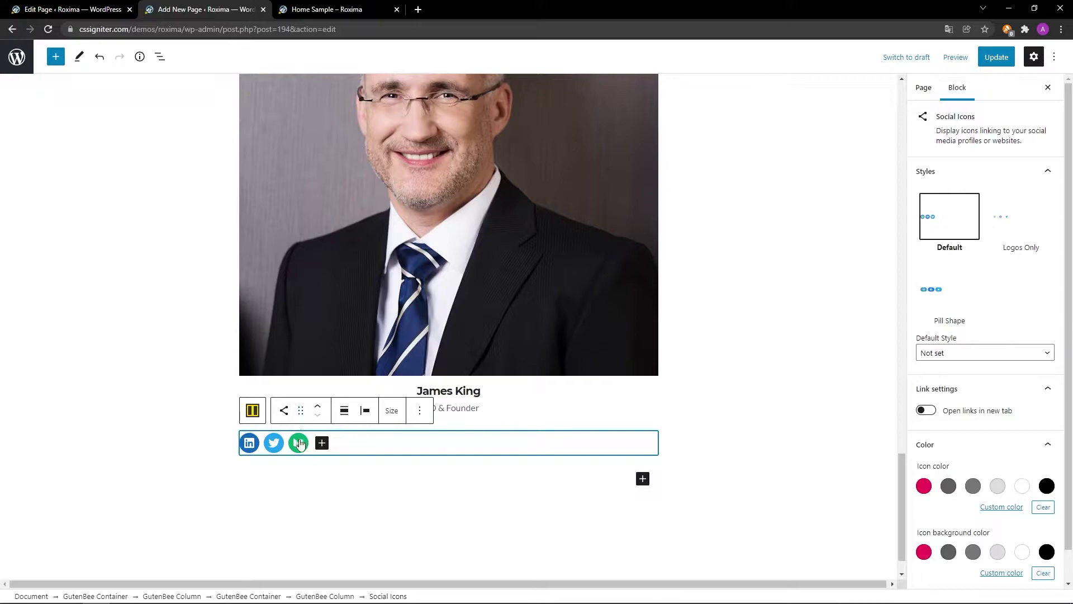
pyautogui.click(344, 410)
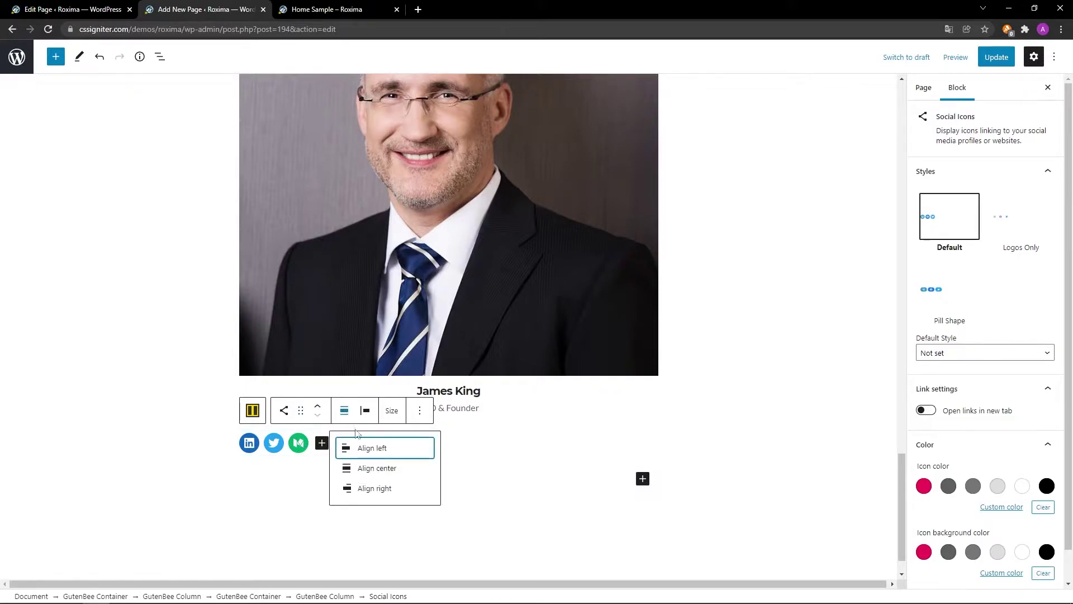
pyautogui.click(363, 471)
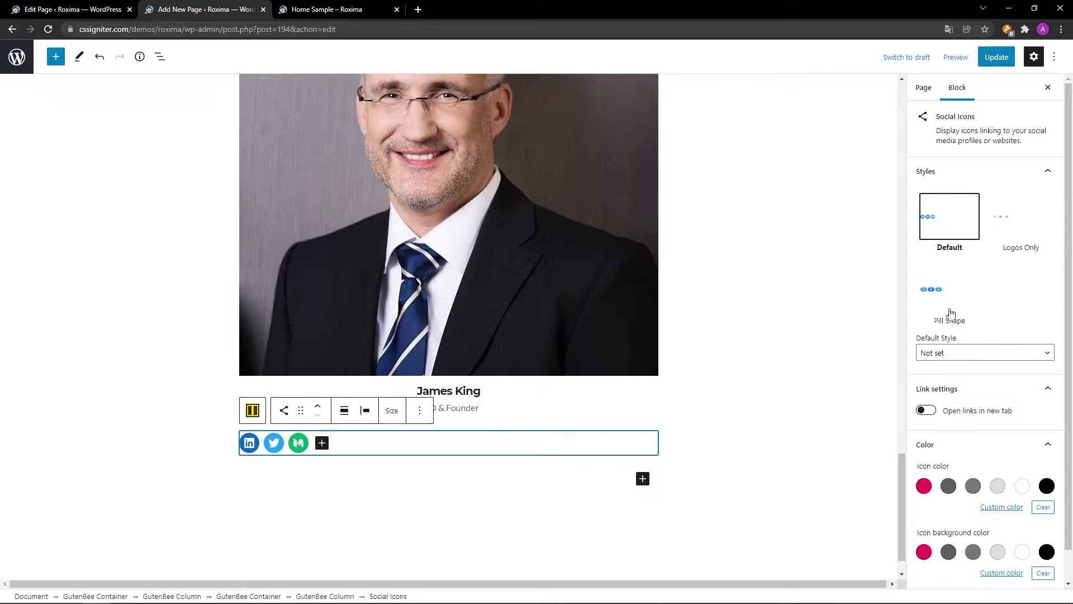
pyautogui.click(933, 289)
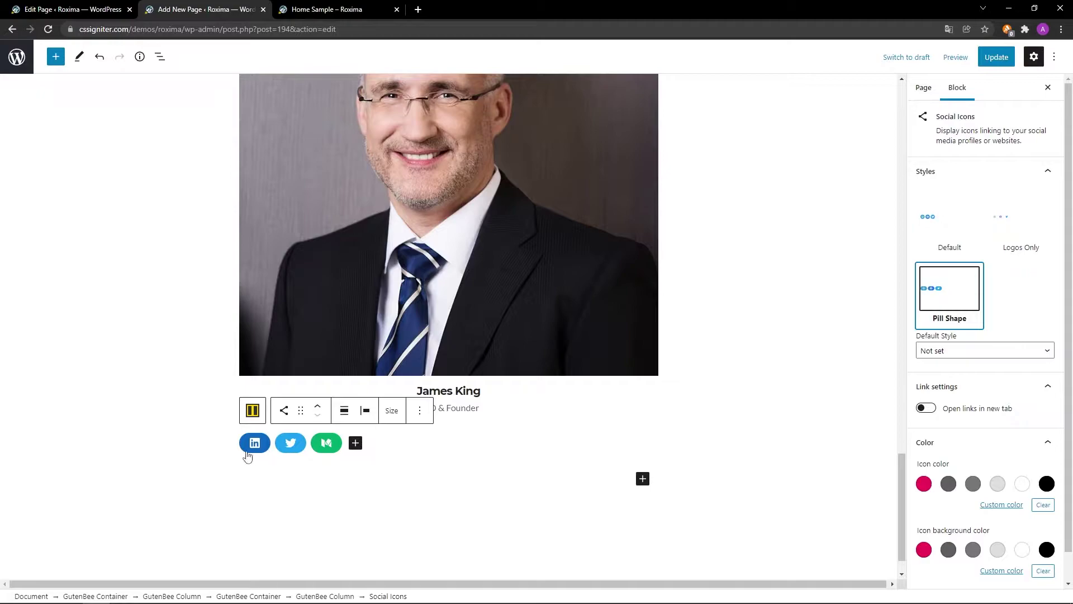
# Duplicate the team member column twice to make three cards.
pyautogui.click(252, 410)
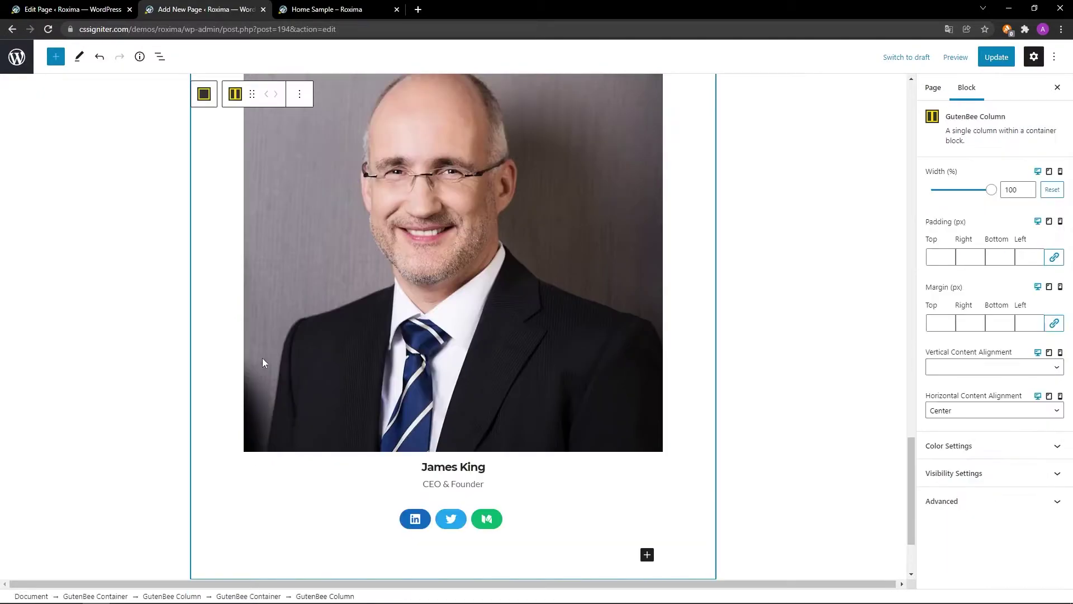
pyautogui.click(300, 95)
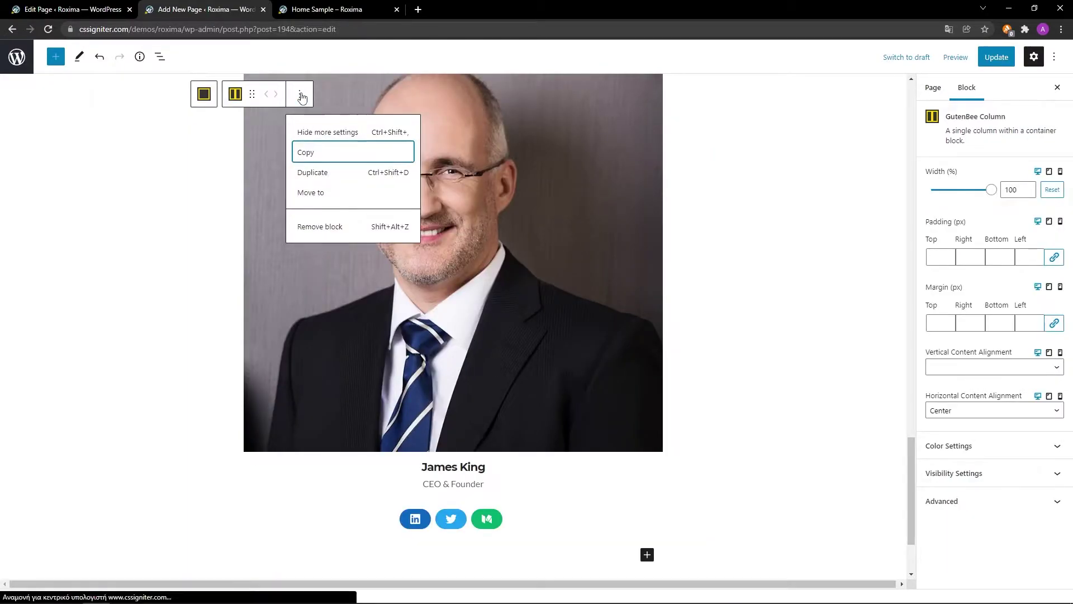
pyautogui.click(304, 174)
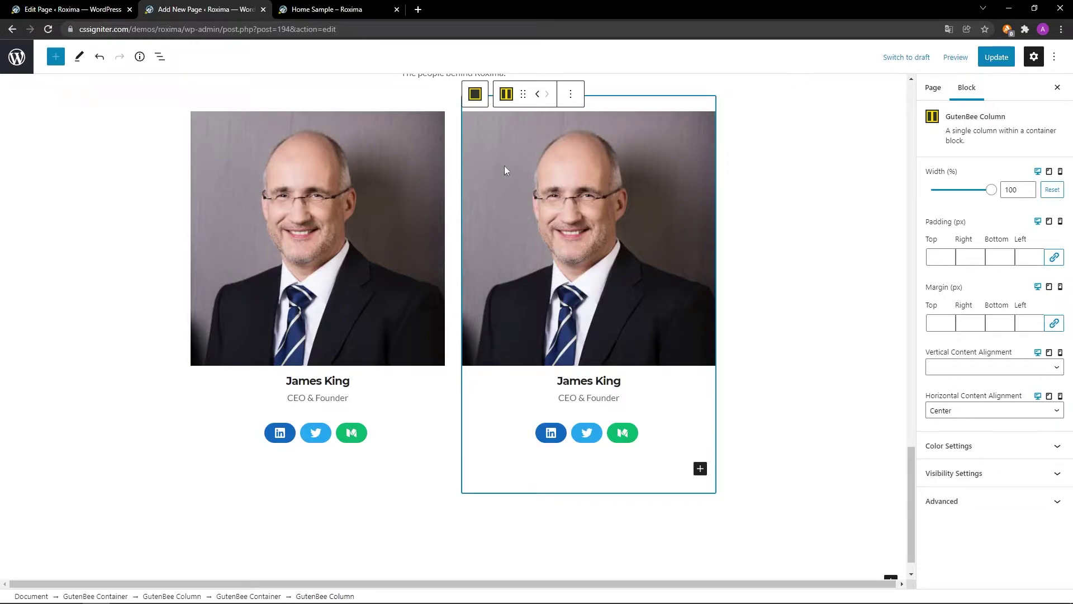
pyautogui.click(571, 93)
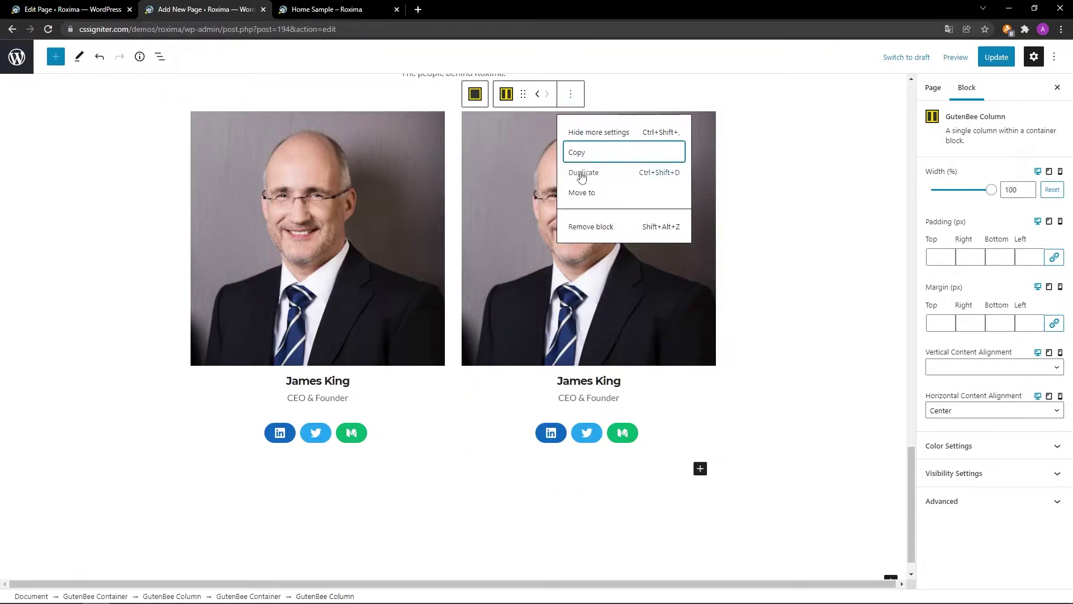
pyautogui.click(579, 171)
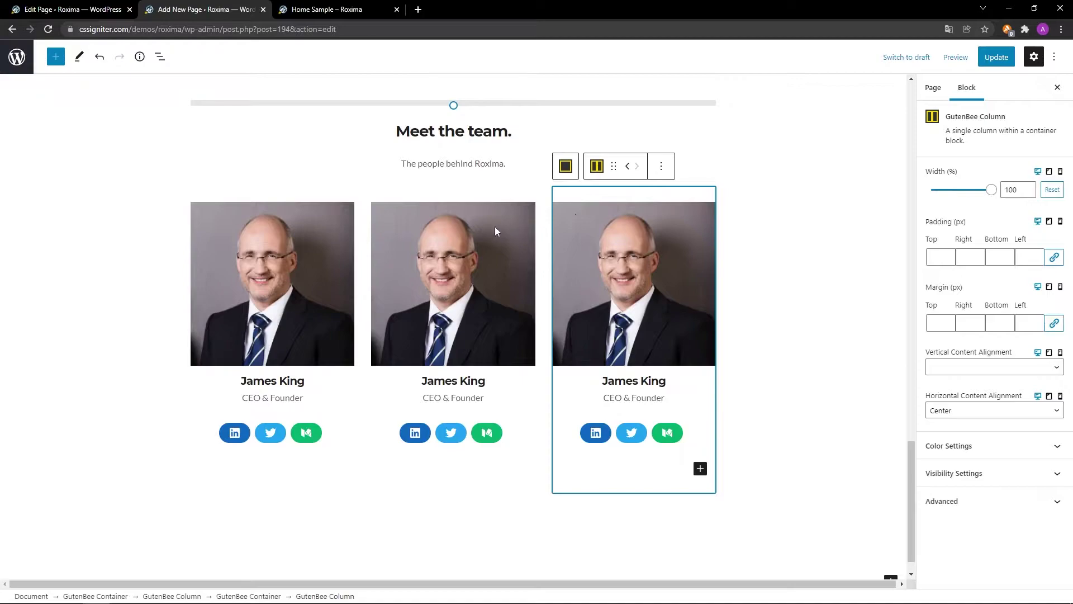
# Give the middle card the roxima_about02.jpg yellow-jacket photo, a new member name and role Operations.
pyautogui.click(391, 225)
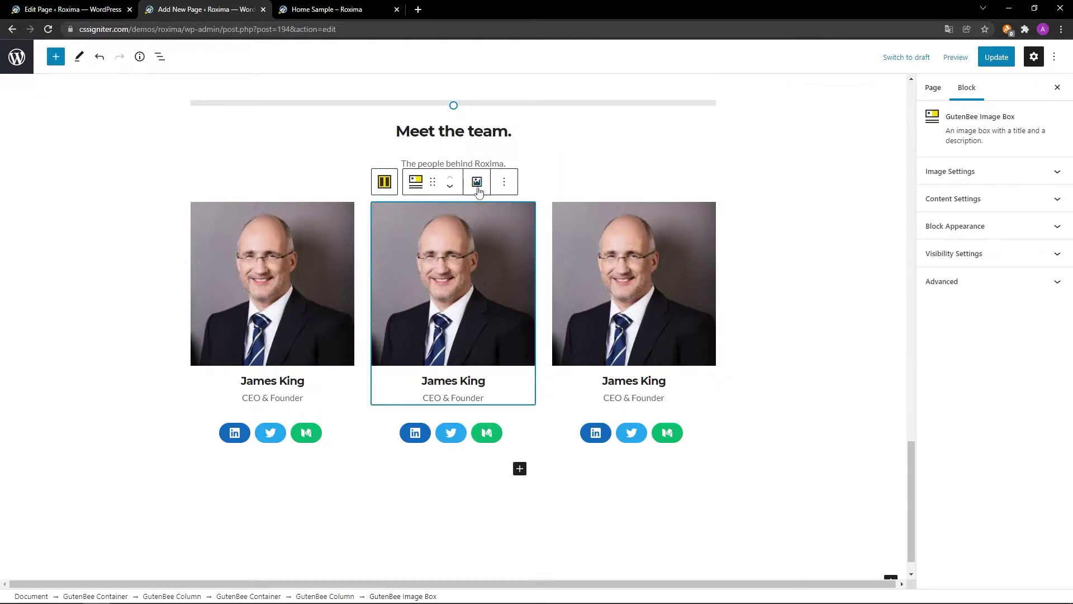
pyautogui.click(477, 182)
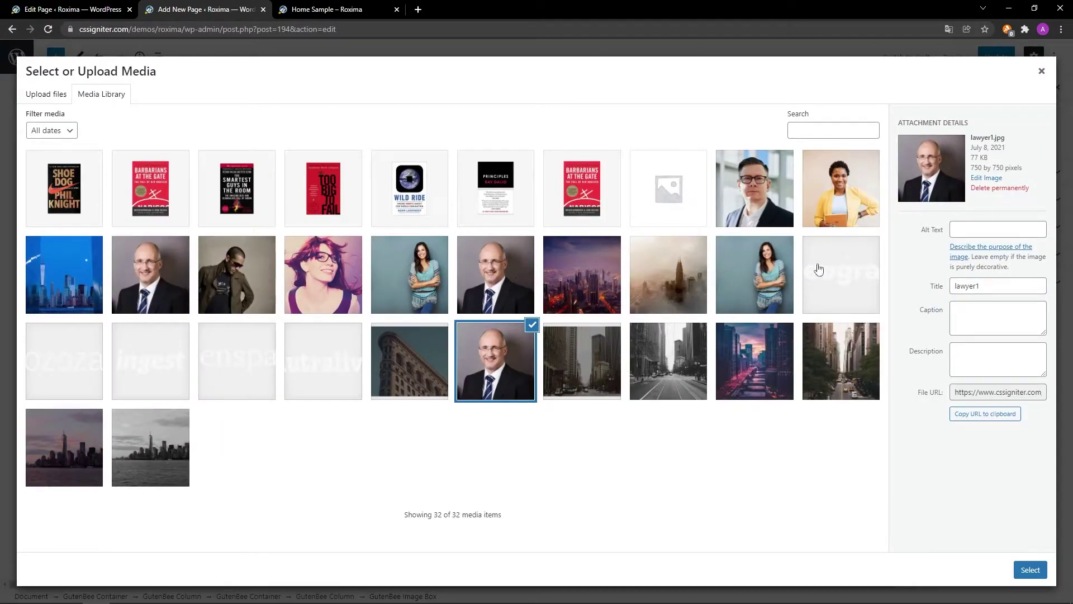
pyautogui.click(846, 201)
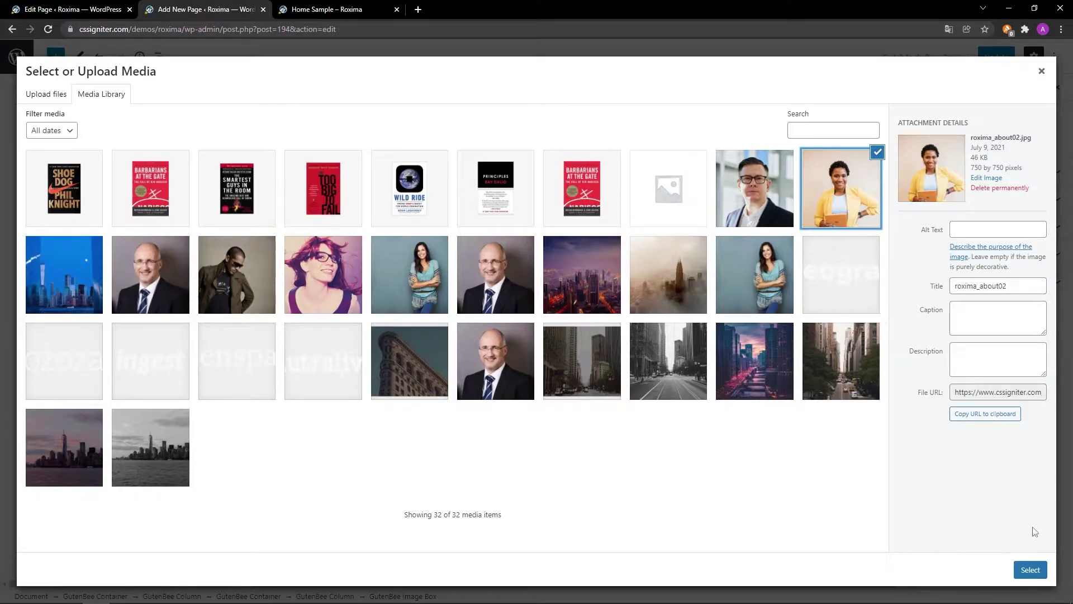
pyautogui.click(1030, 569)
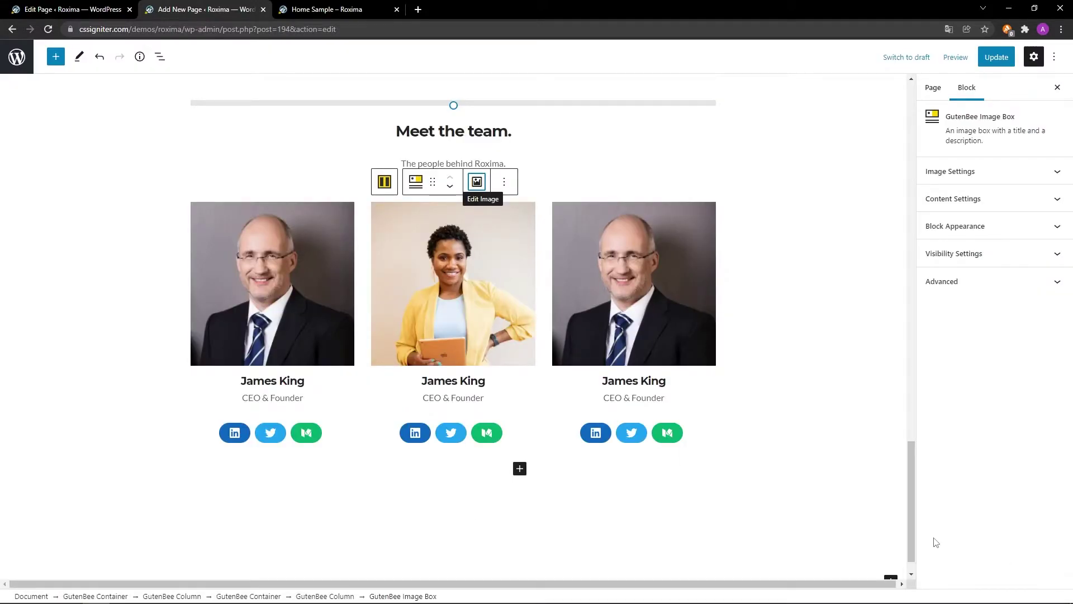
pyautogui.tripleClick(490, 382)
pyautogui.scroll(-1, 528, 382)
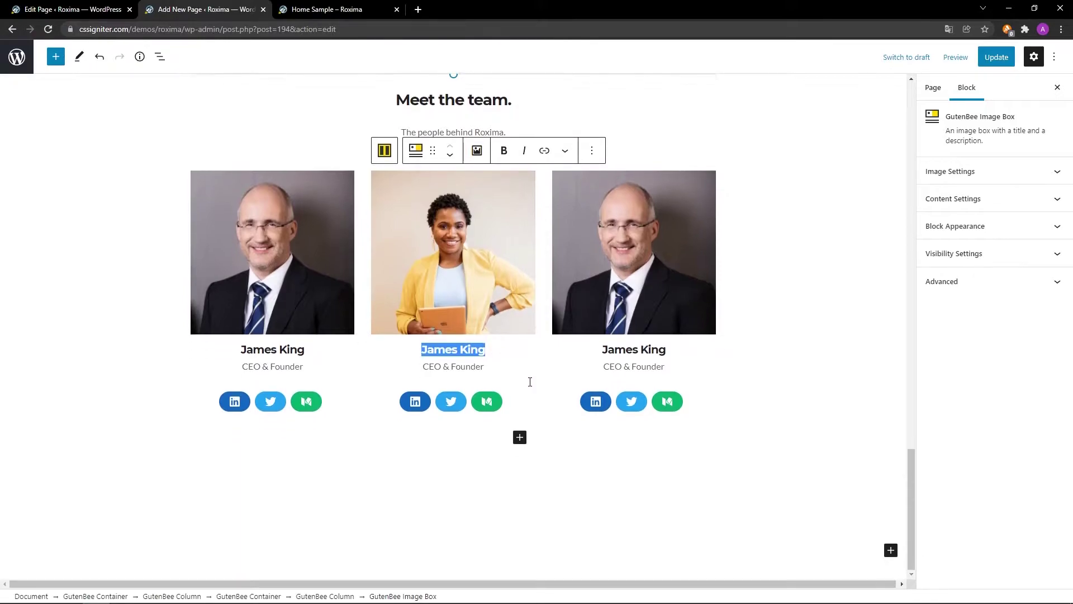
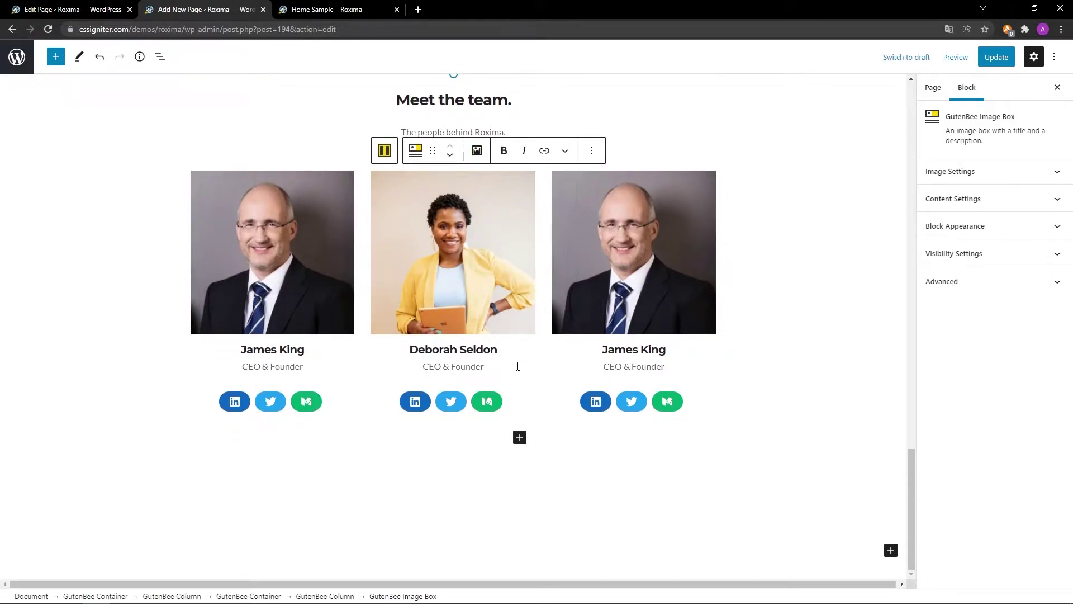
pyautogui.tripleClick(484, 367)
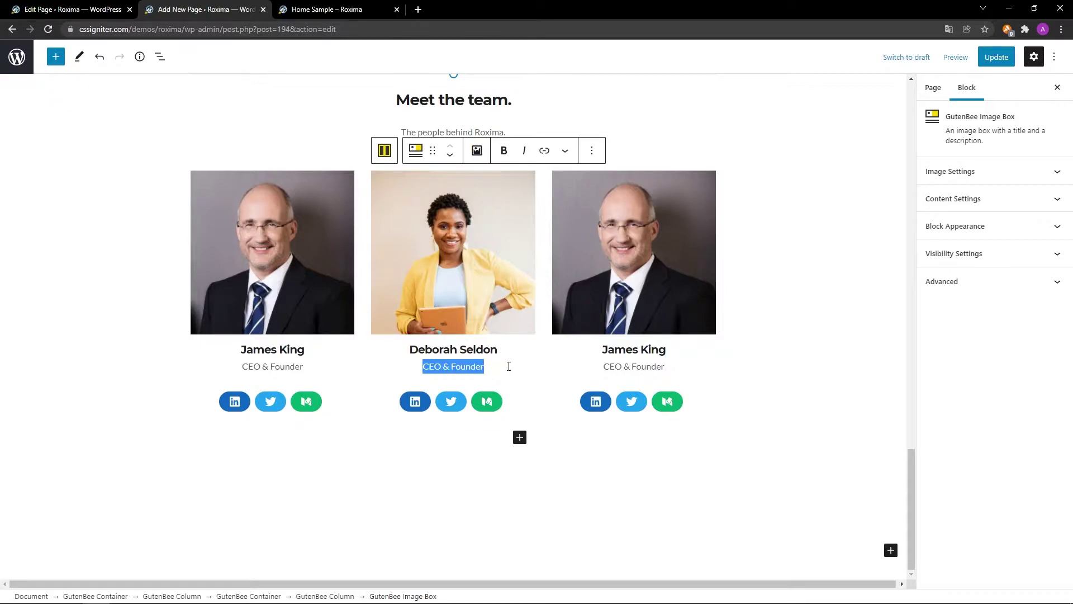
pyautogui.write('Operations')
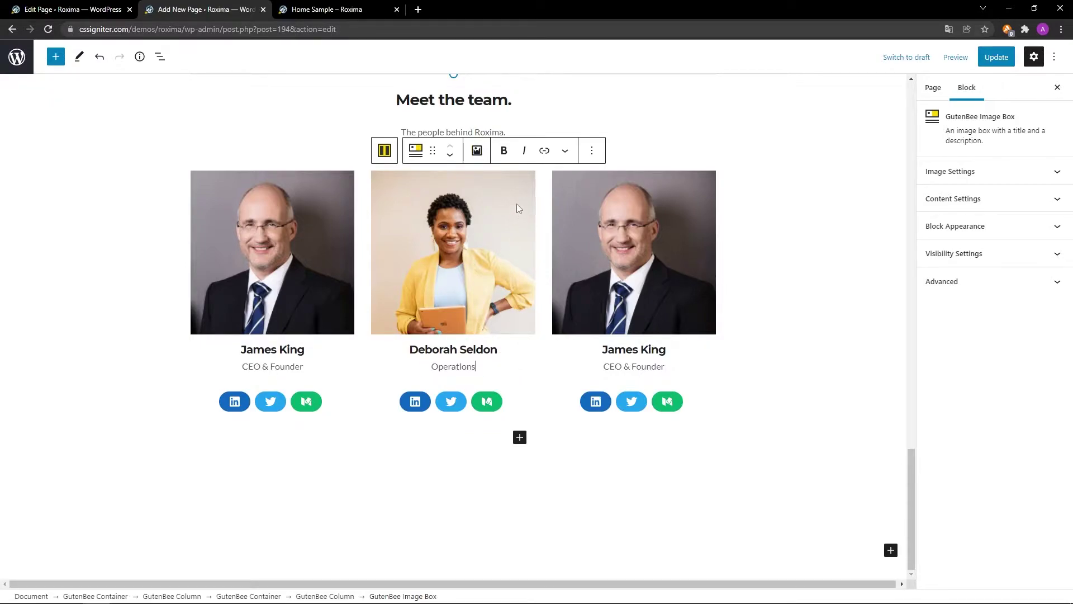
pyautogui.click(578, 199)
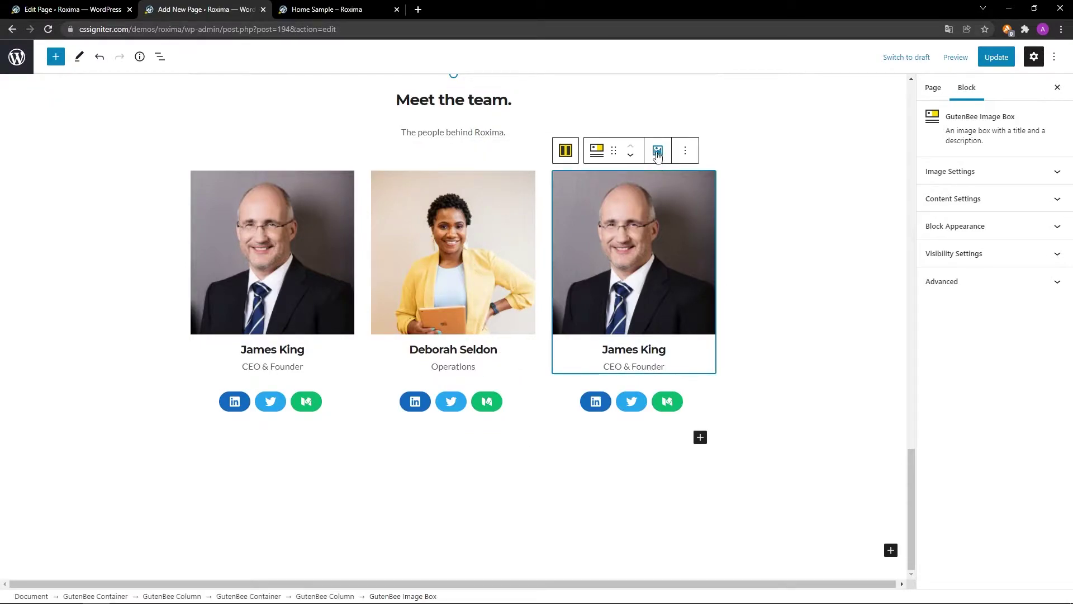
# Replace the third card's photo with the roxima_about03 man-with-glasses portrait.
pyautogui.click(658, 152)
pyautogui.click(760, 209)
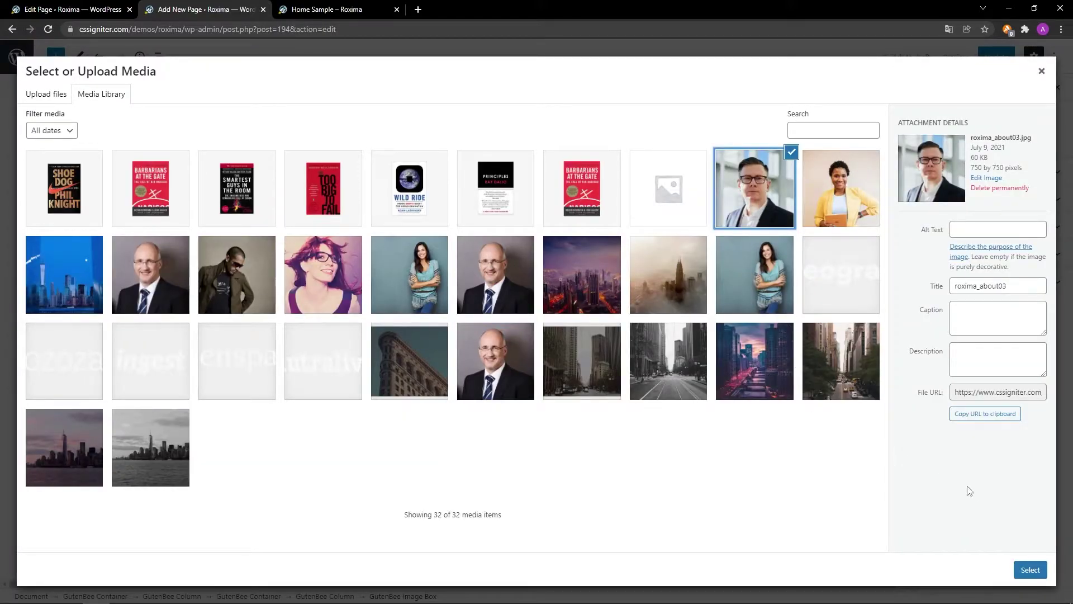
pyautogui.click(1030, 570)
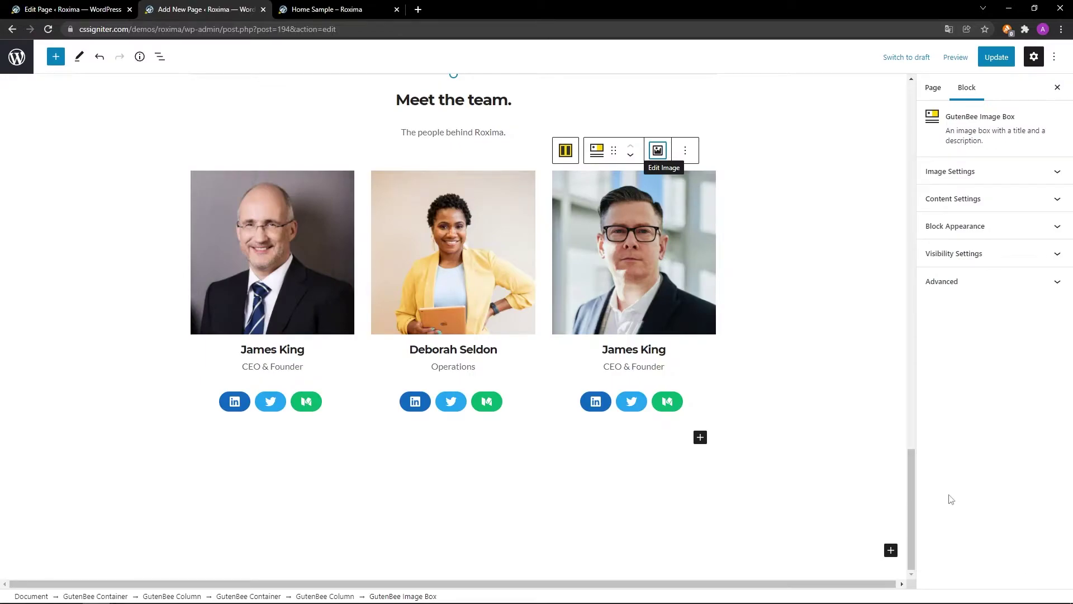
# Enter the third member's name and the role Accounting, then update the page.
pyautogui.tripleClick(673, 349)
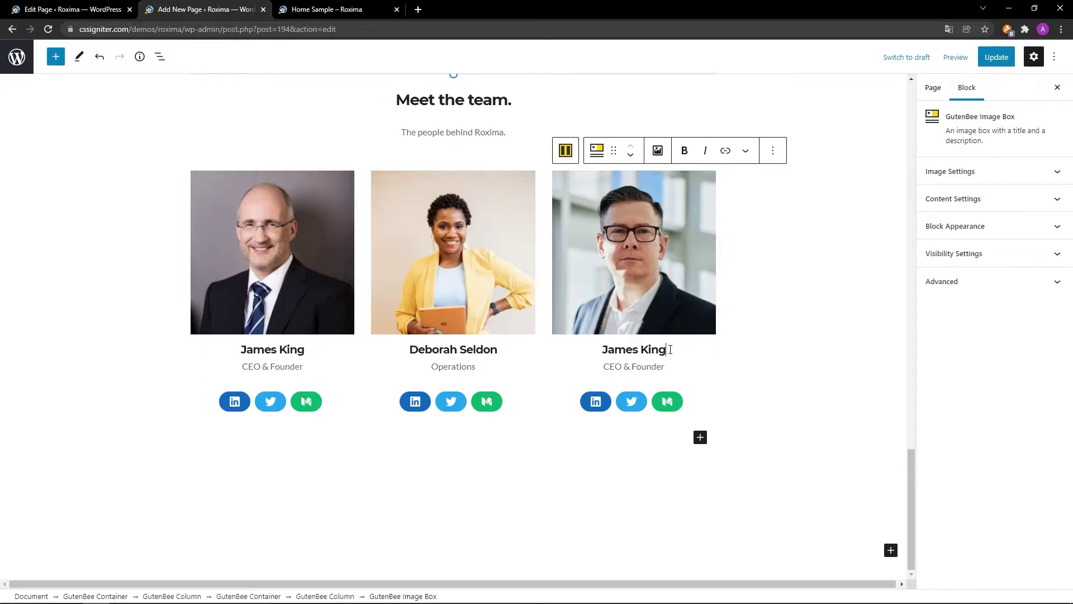
pyautogui.tripleClick(665, 366)
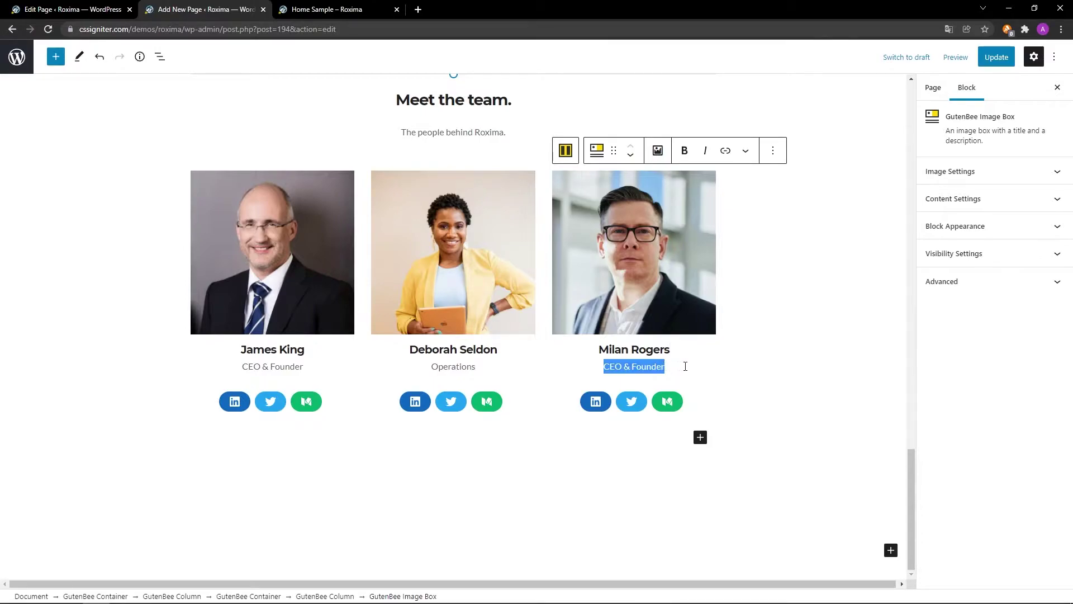
pyautogui.write('Accounting')
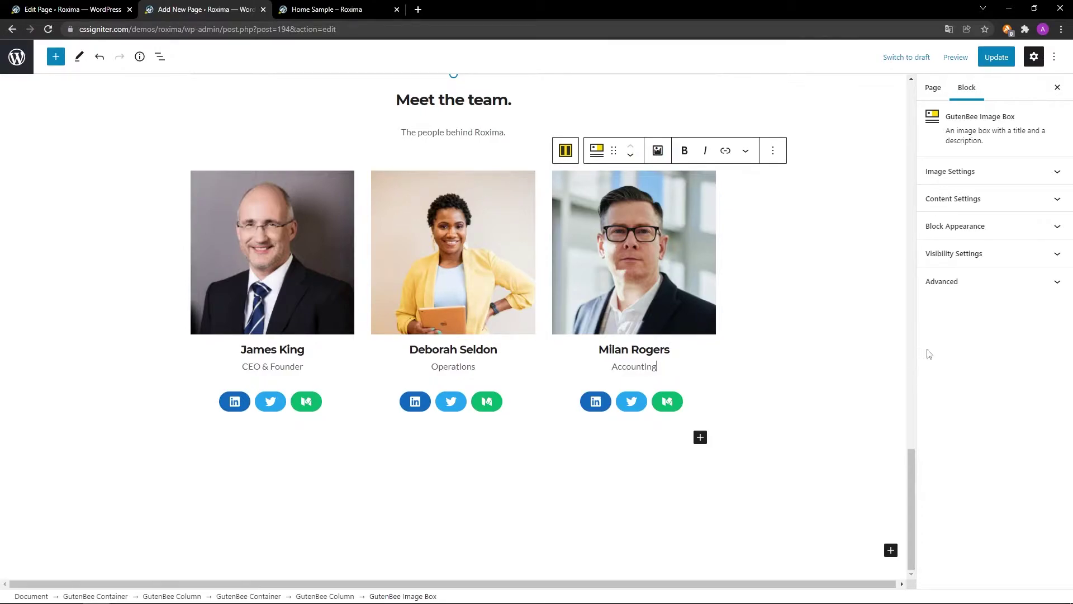
pyautogui.click(990, 58)
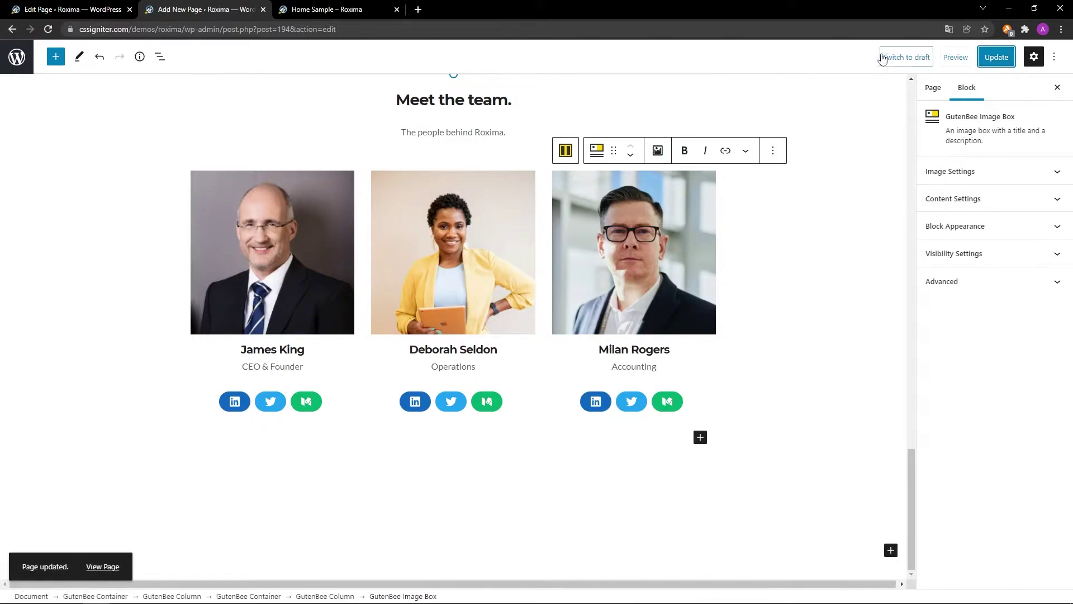
pyautogui.click(336, 8)
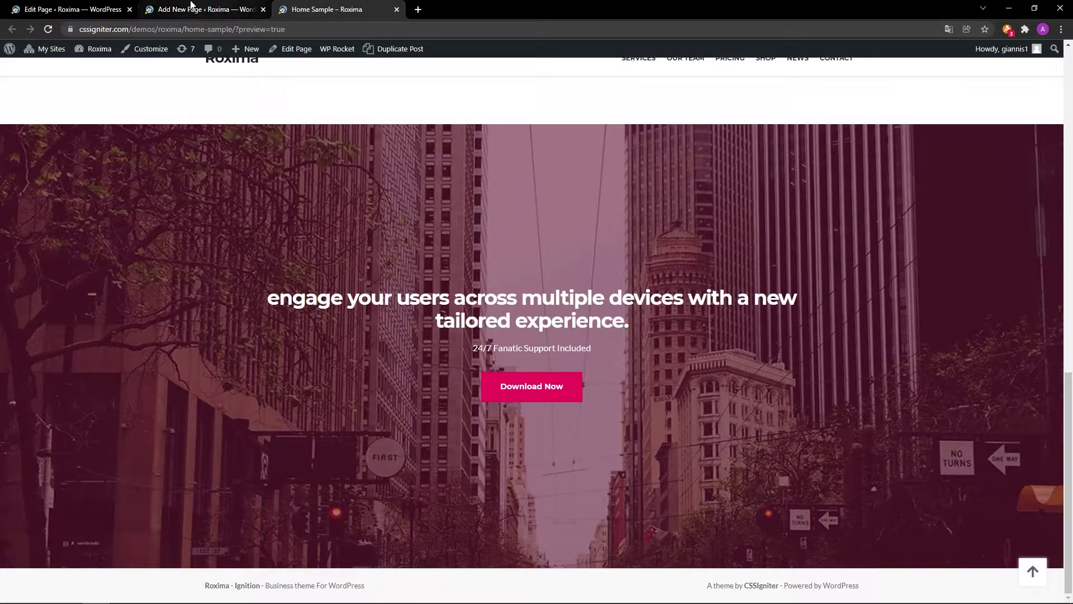
pyautogui.click(49, 30)
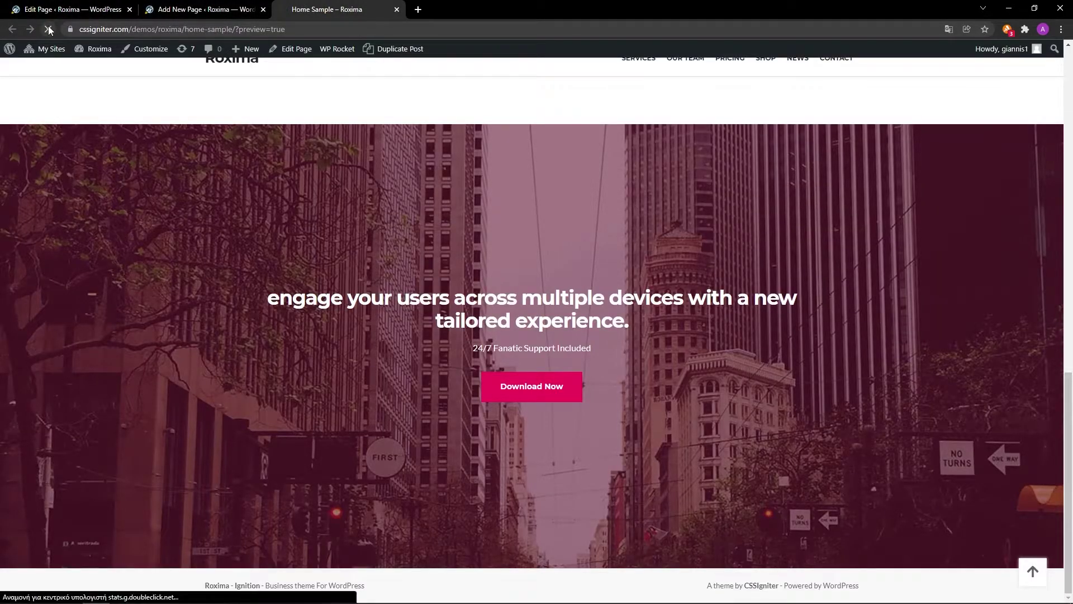
pyautogui.scroll(-8, 956, 330)
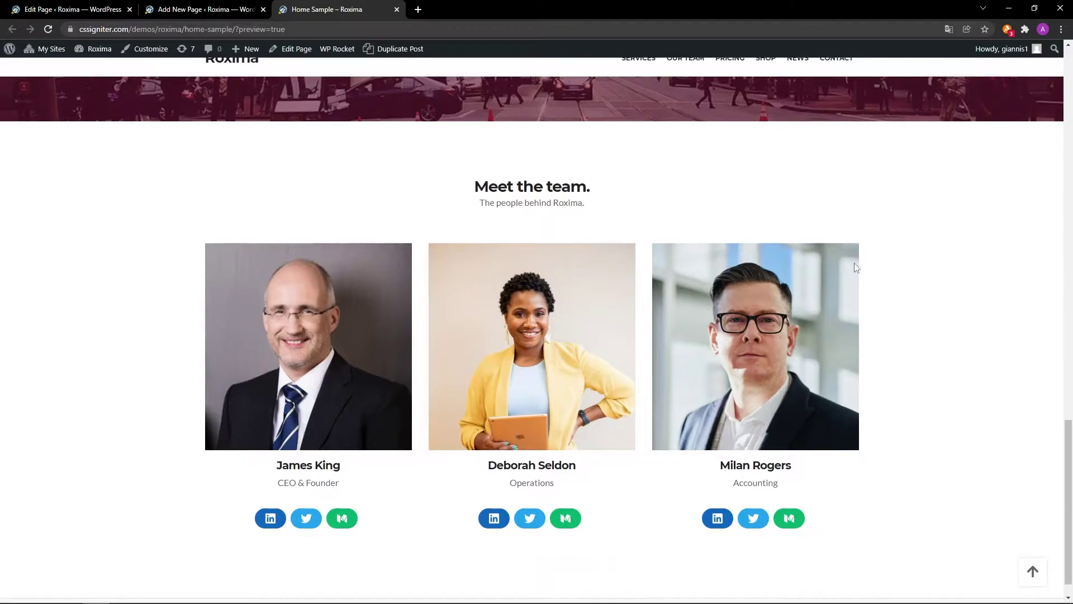
pyautogui.click(233, 9)
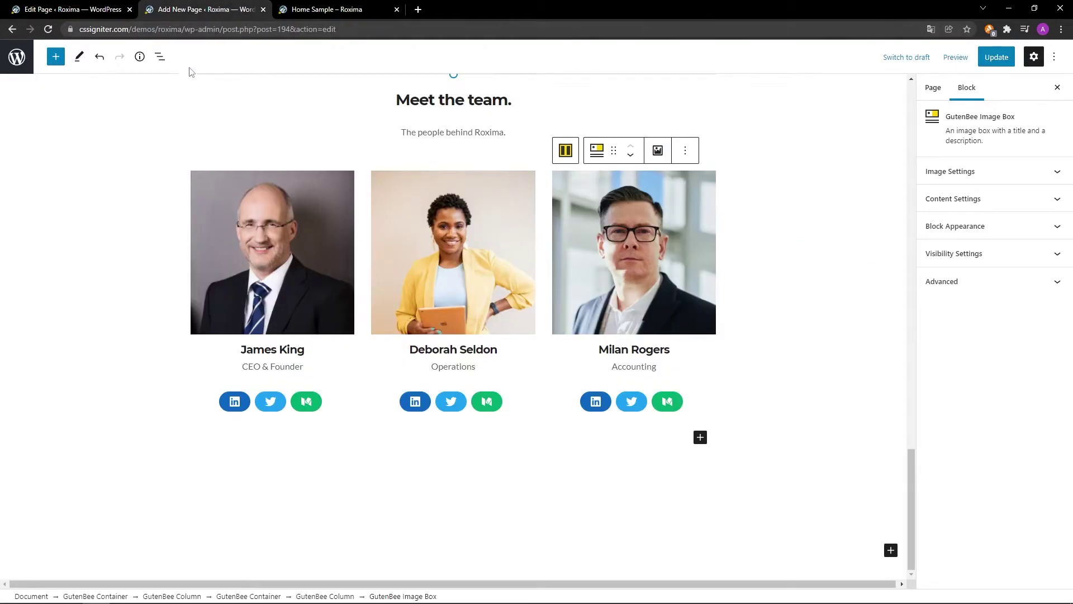
# Select the Meet the team section's outer GutenBee Container and set its alignment to full width.
pyautogui.scroll(1, 160, 164)
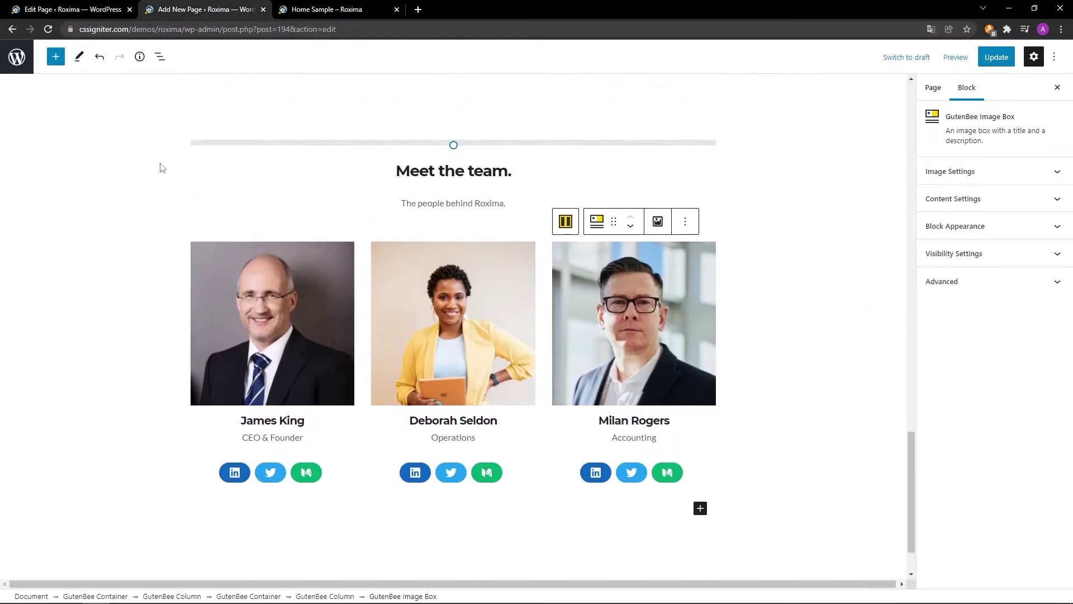
pyautogui.click(197, 148)
pyautogui.click(202, 119)
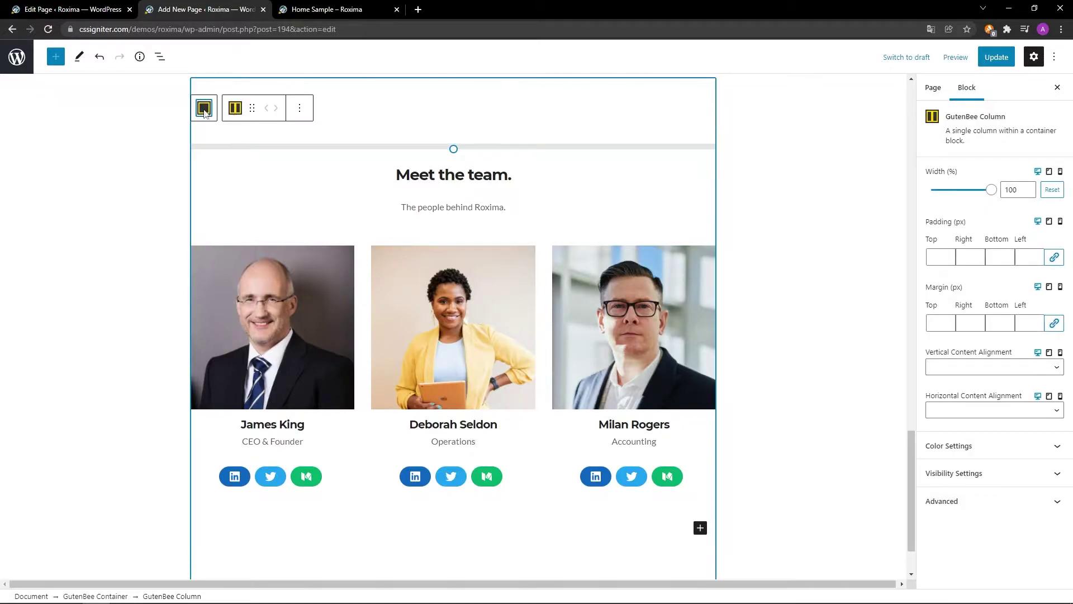
pyautogui.click(205, 110)
pyautogui.click(288, 99)
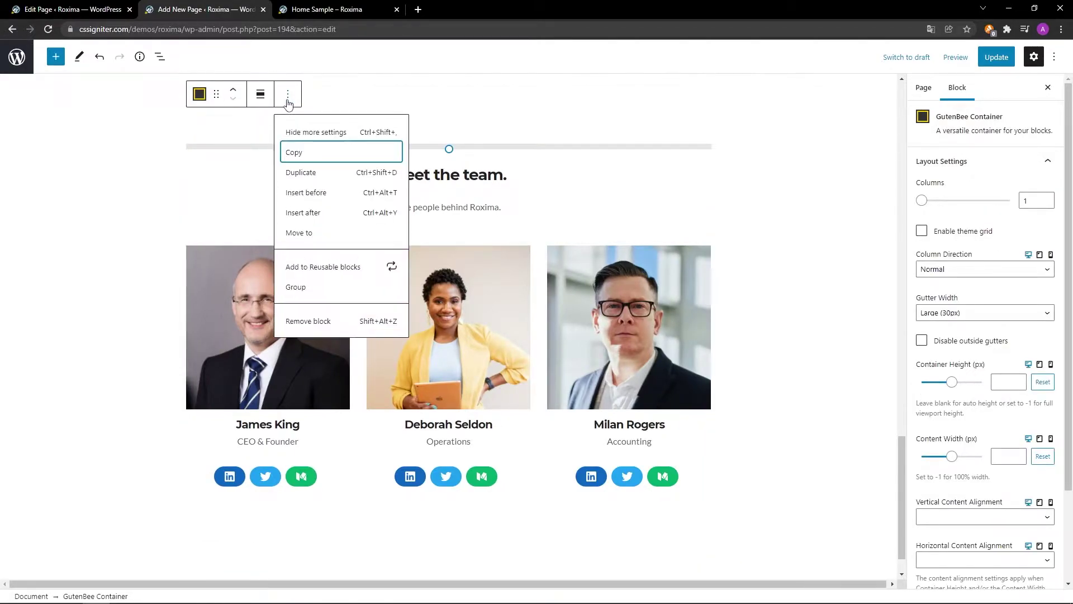
pyautogui.click(301, 173)
pyautogui.click(267, 106)
pyautogui.click(262, 147)
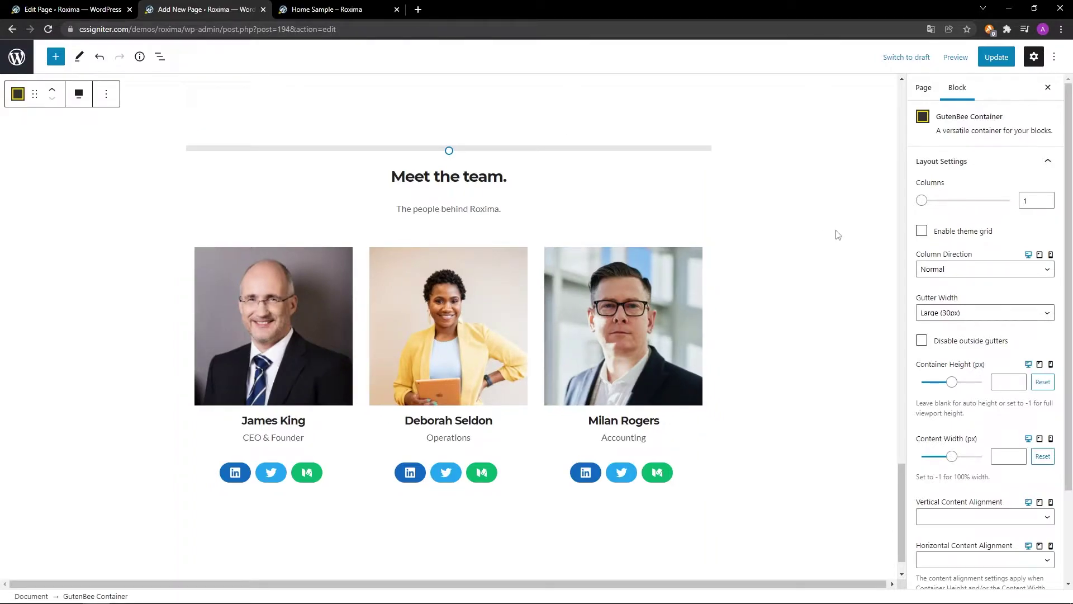
# Enable the theme grid for the team section and centre its content vertically (Middle).
pyautogui.click(922, 231)
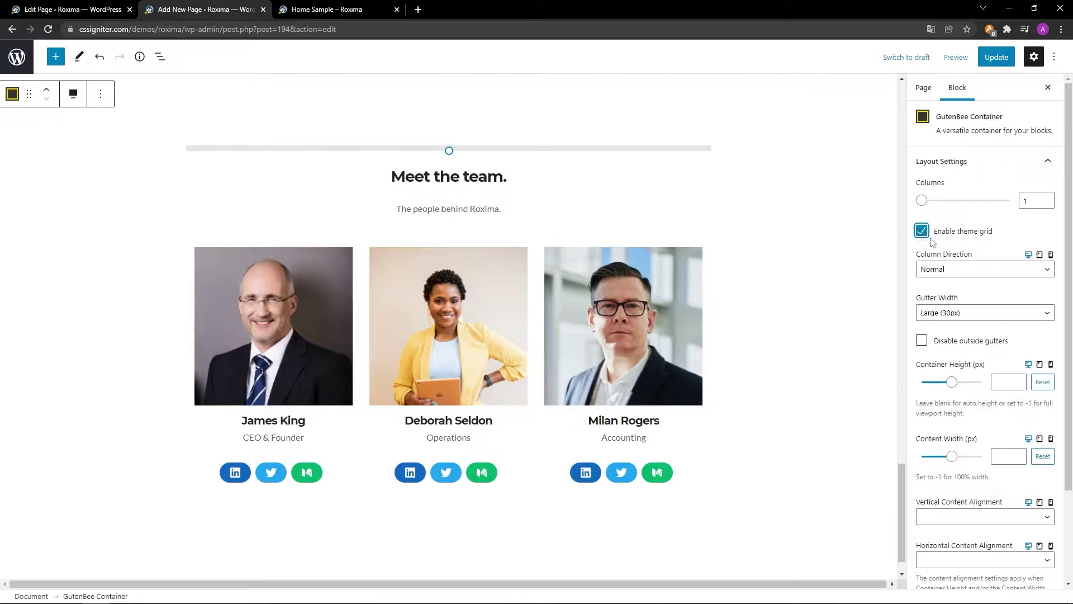
pyautogui.scroll(-2, 981, 249)
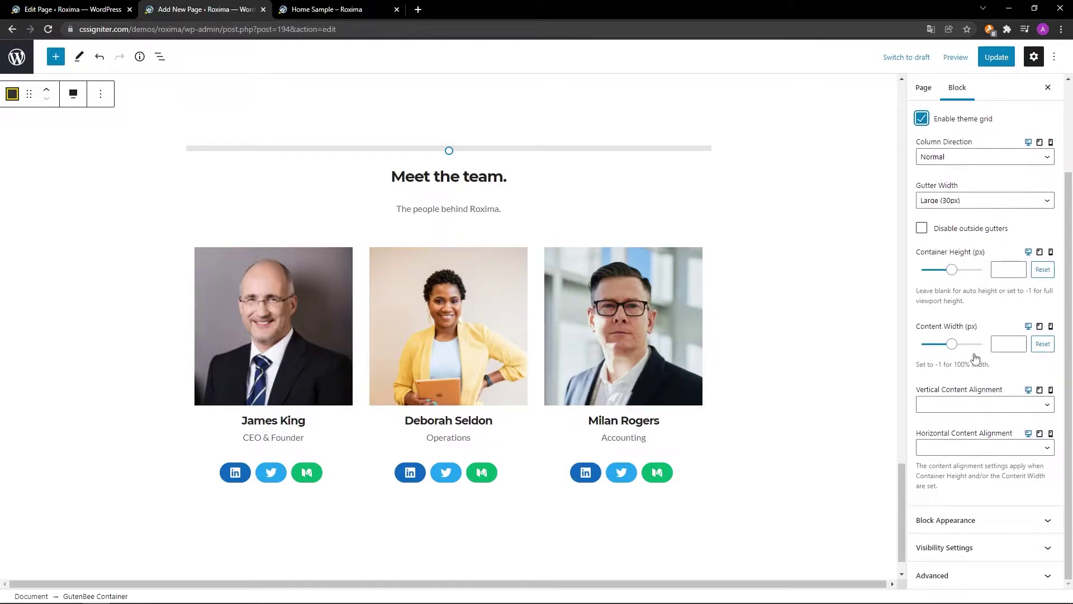
pyautogui.click(977, 404)
pyautogui.click(974, 436)
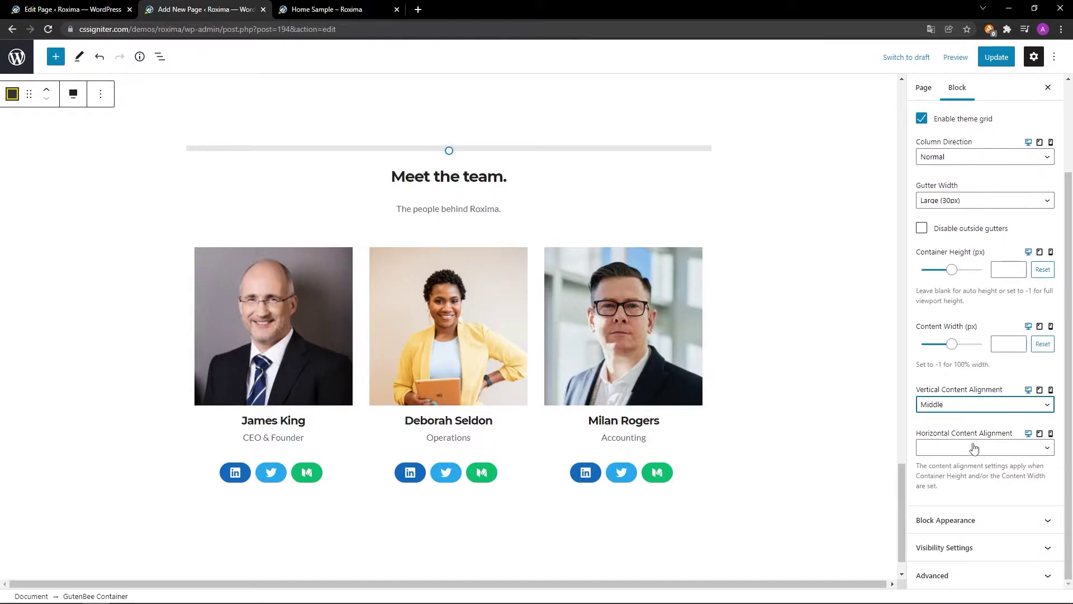
# Set the section's background colour to light grey #f8f8f8.
pyautogui.click(981, 518)
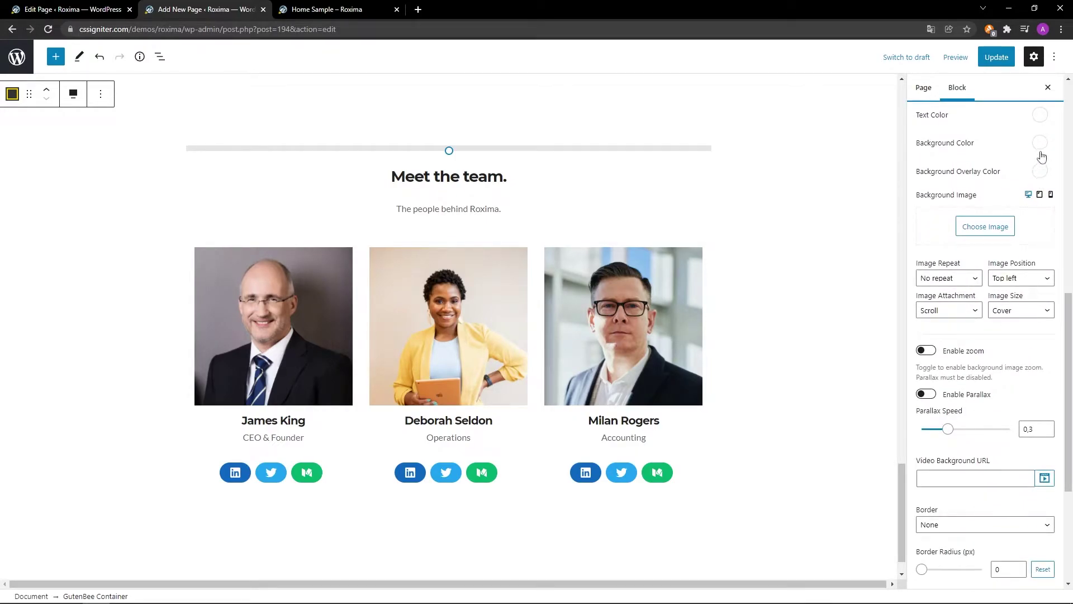
pyautogui.click(1040, 143)
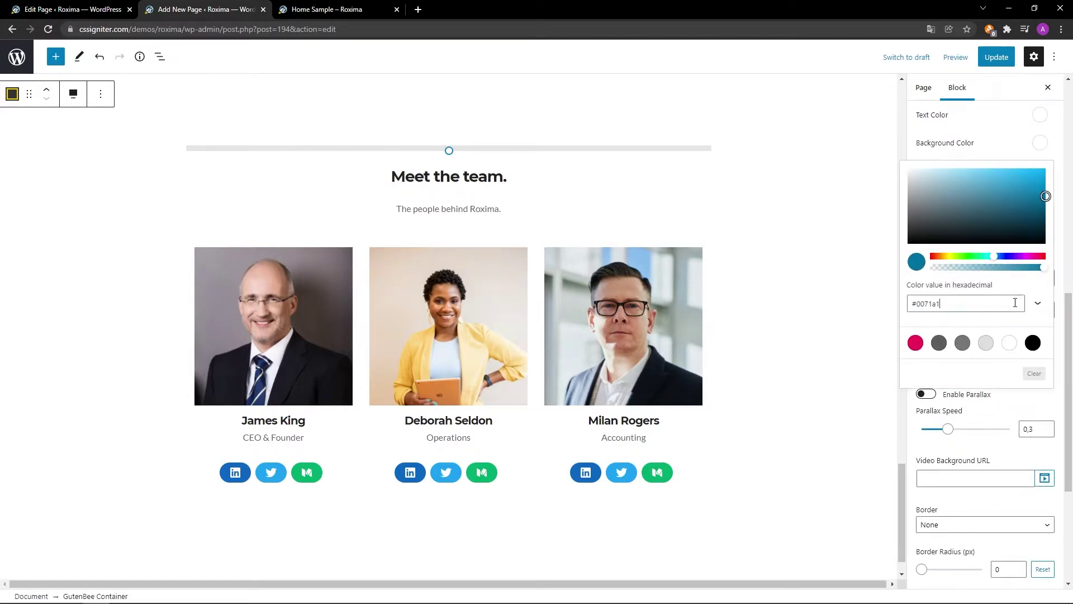
pyautogui.hotkey('ctrl', 'a')
pyautogui.write('#f8f8f8')
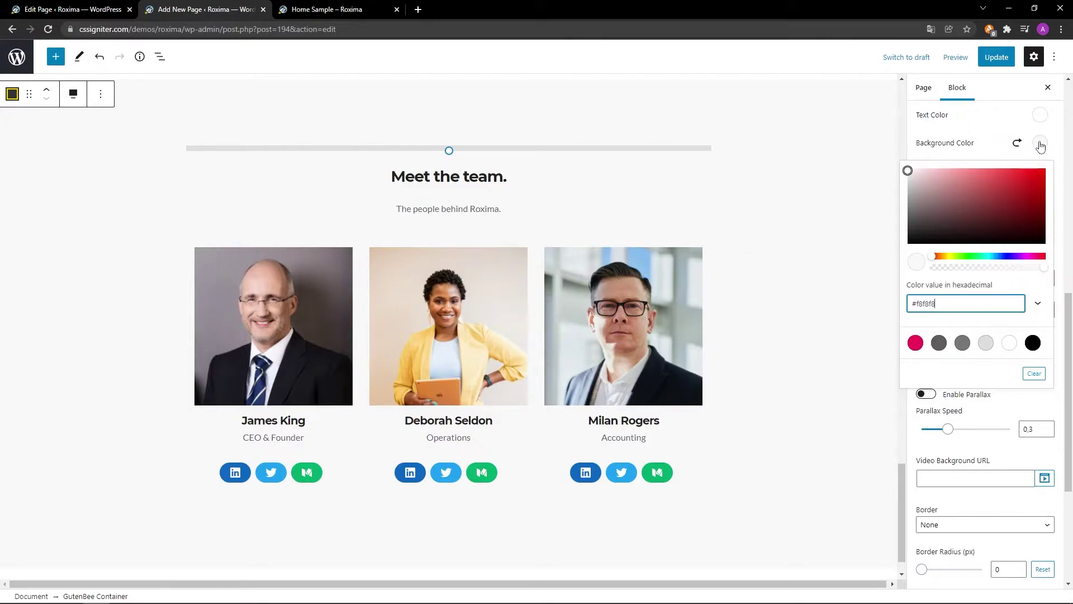
pyautogui.click(1039, 143)
pyautogui.scroll(-4, 1016, 175)
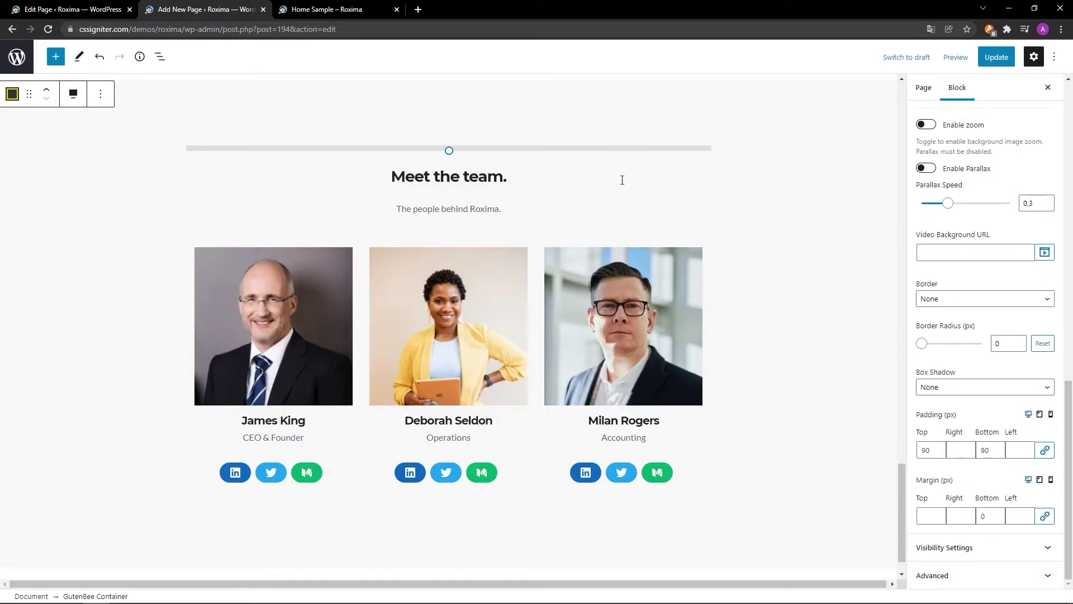
# Replace the 'Meet the team.' heading with 'Our pricing.' and the subtitle with 'Simple pricing options. No hidden fees.'.
pyautogui.click(510, 179)
pyautogui.hotkey('ctrl', 'a')
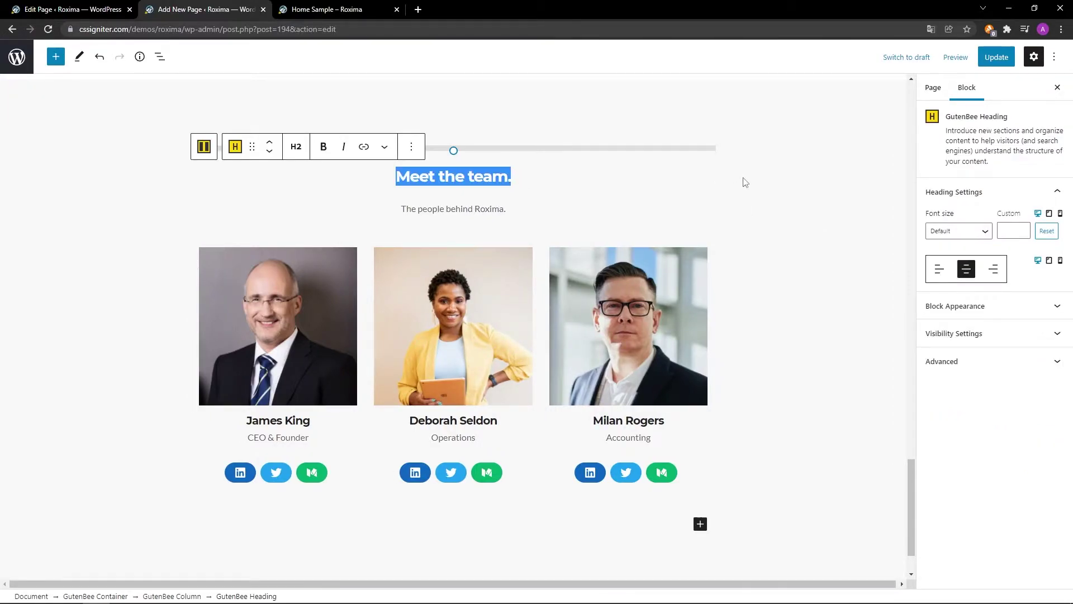
pyautogui.write('Our pricing.')
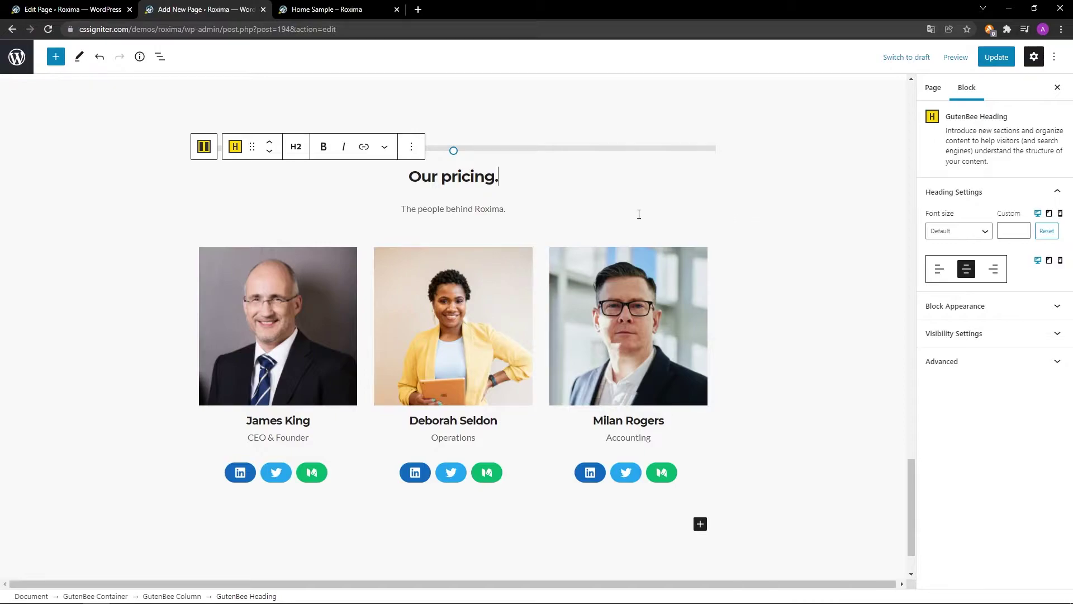
pyautogui.click(509, 208)
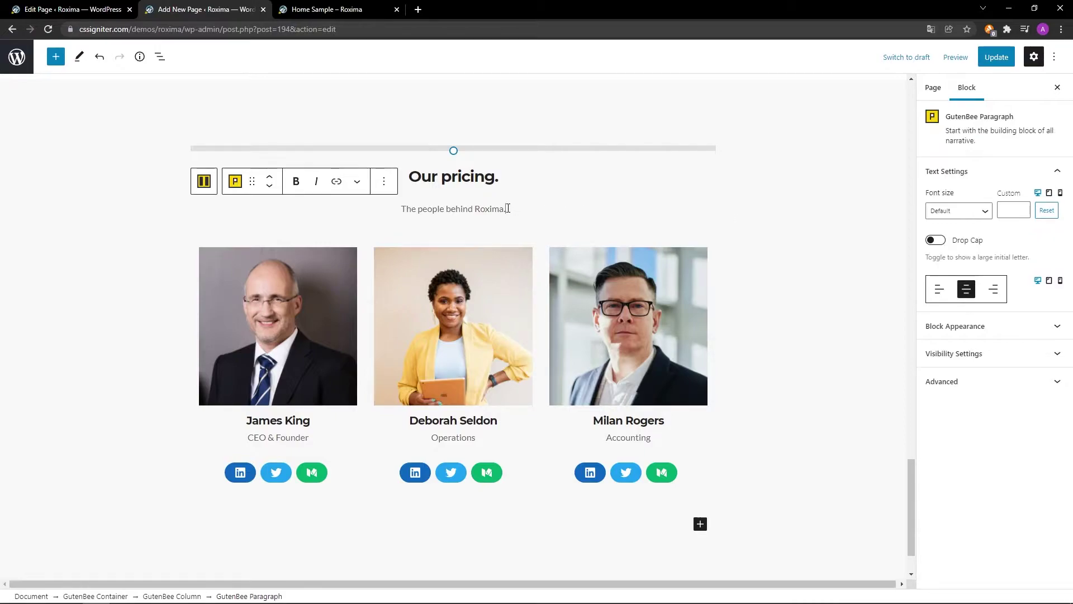
pyautogui.hotkey('ctrl', 'a')
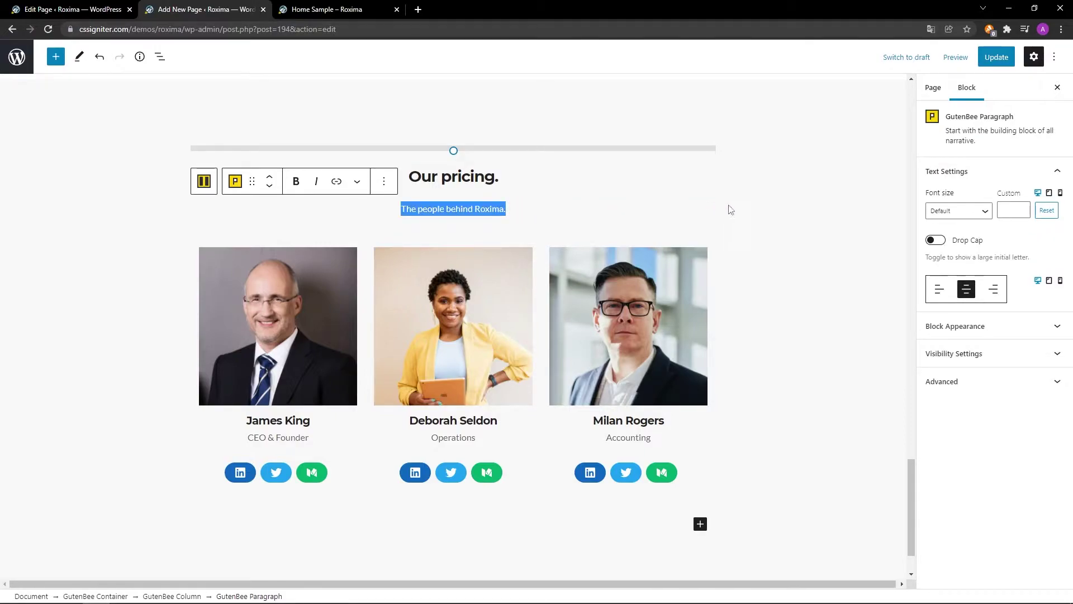
pyautogui.write('Simple pricing options. No hidden fees.')
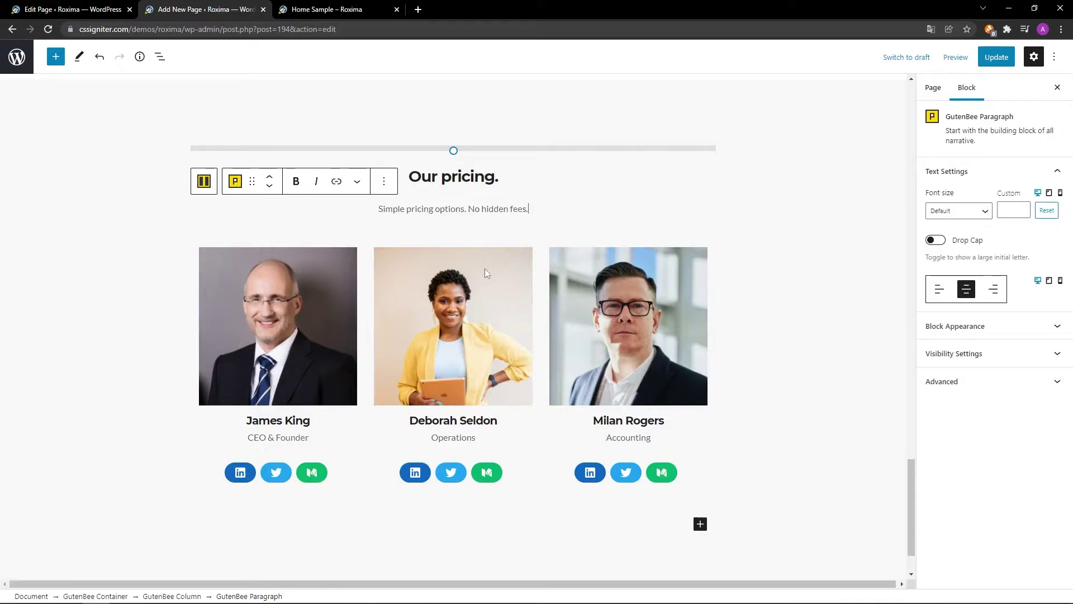
pyautogui.click(210, 257)
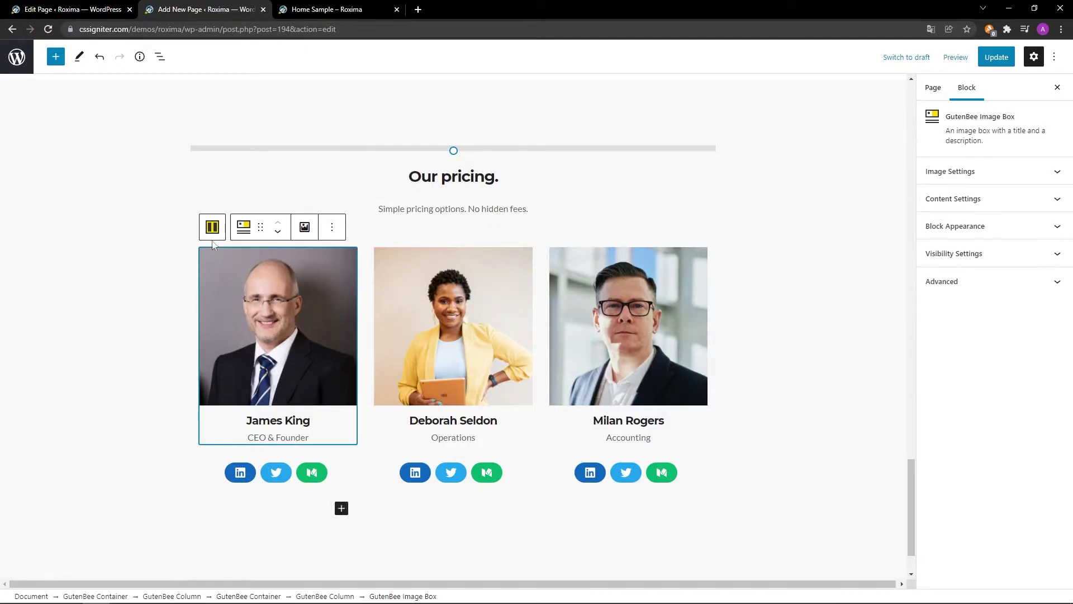
# Remove the team-member image container from the pricing section.
pyautogui.click(213, 220)
pyautogui.click(213, 218)
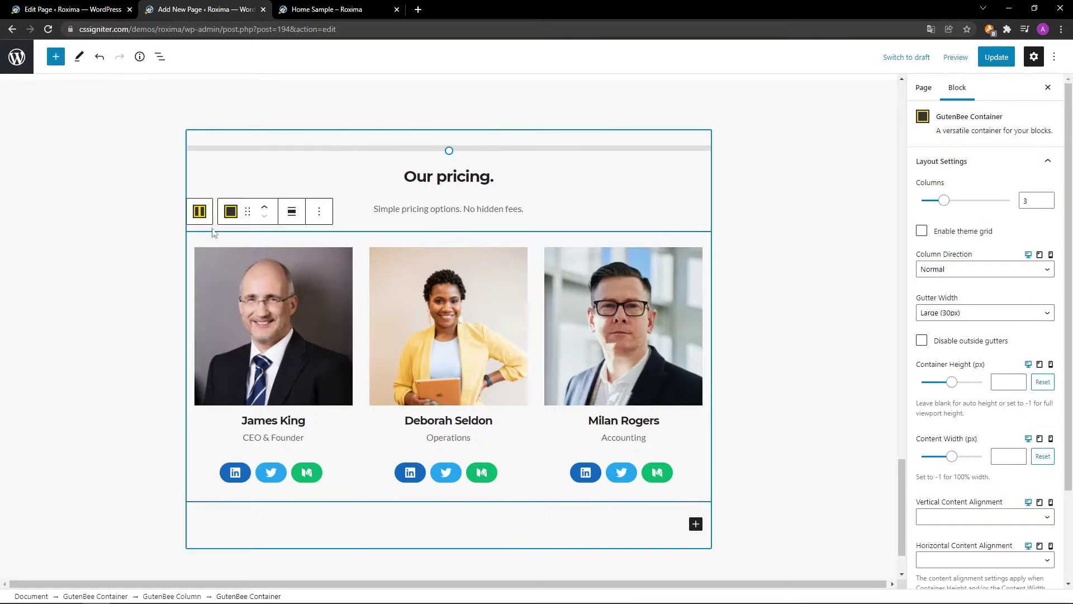
pyautogui.click(319, 212)
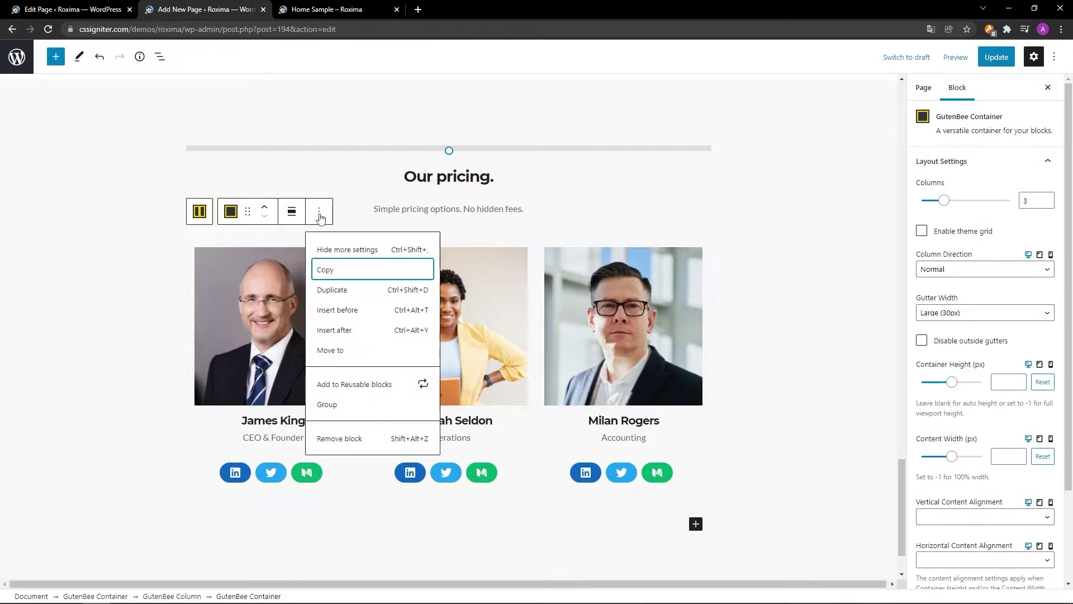
pyautogui.click(328, 442)
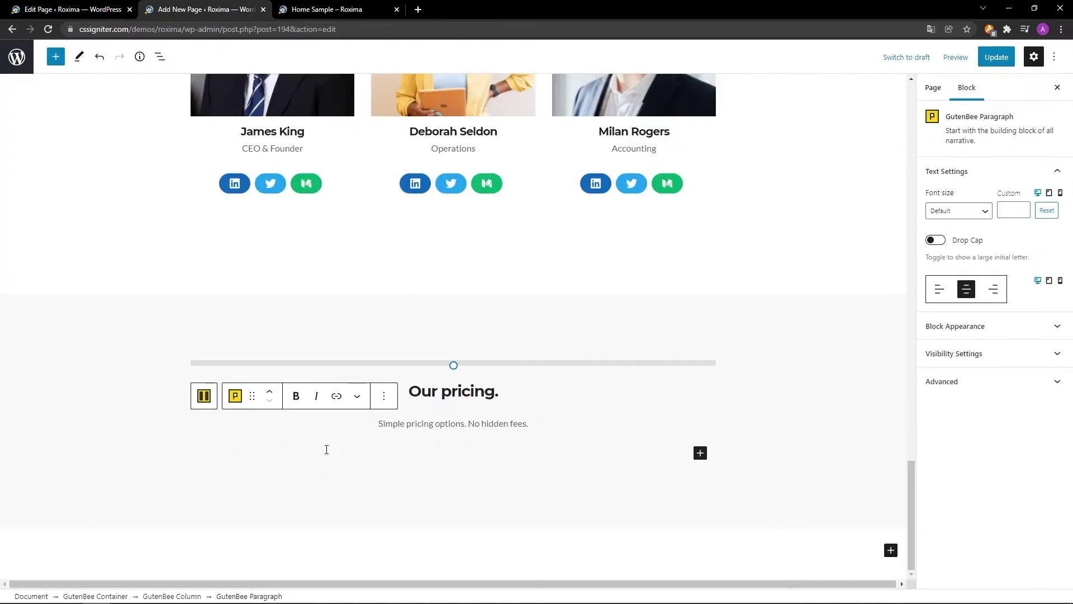
# Insert a GutenBee Container below the subtitle using the single-column 100 layout.
pyautogui.click(700, 453)
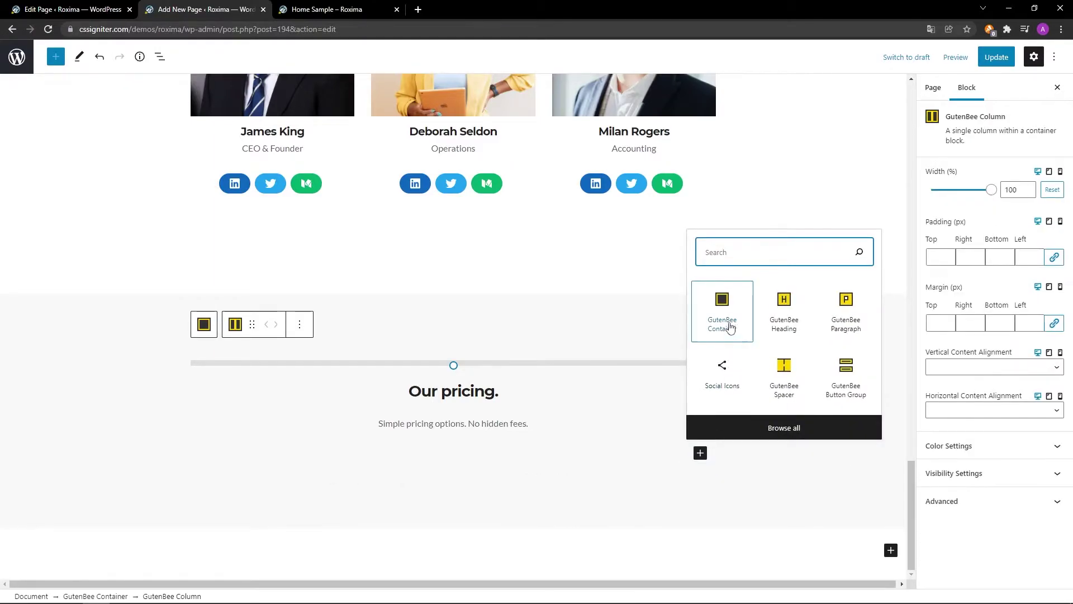
pyautogui.click(730, 328)
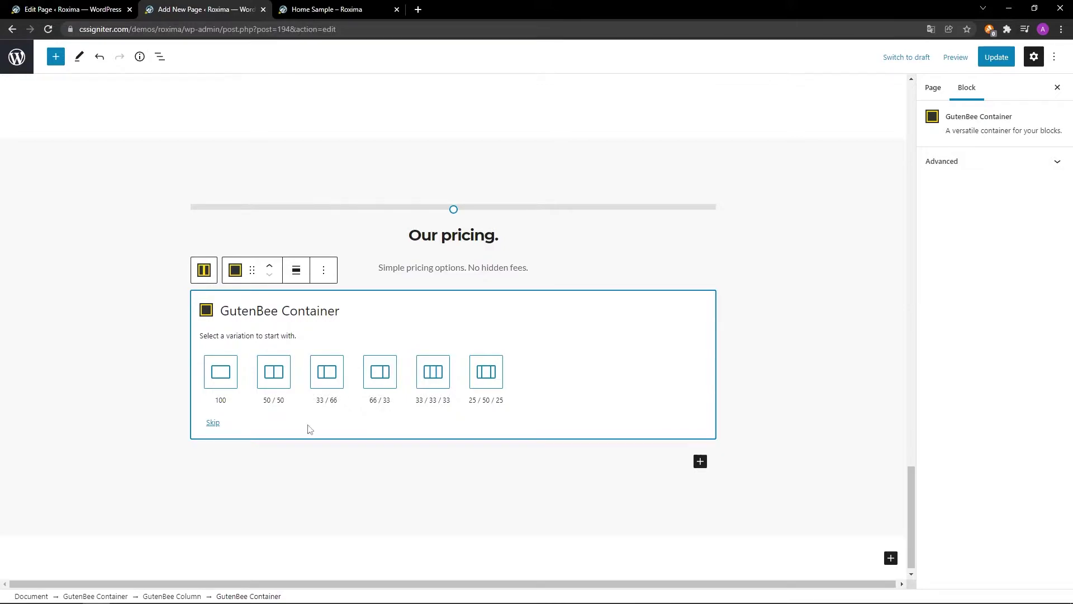
pyautogui.click(223, 375)
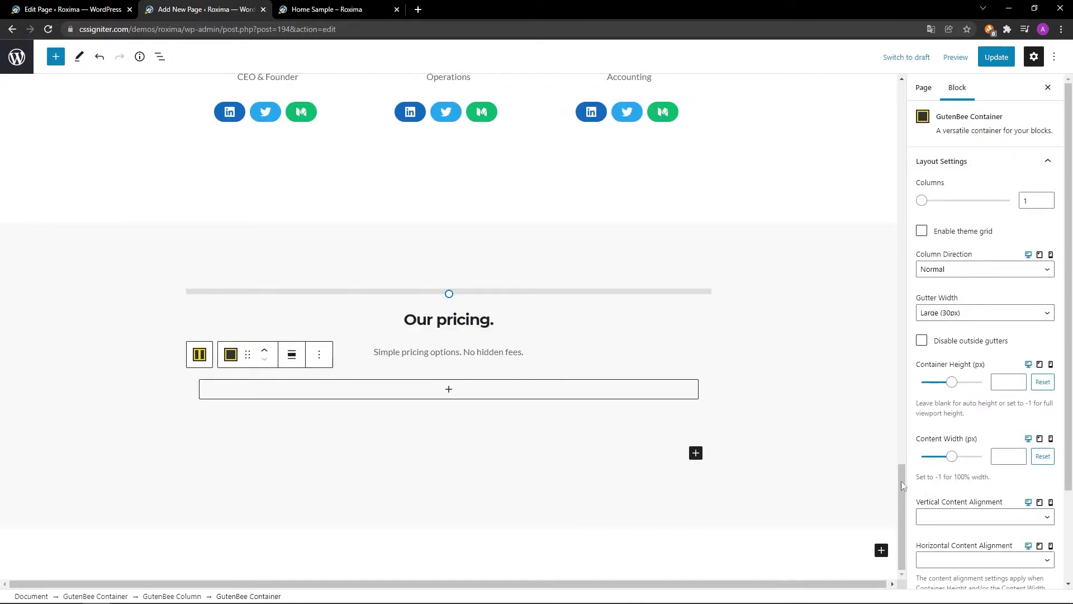
# Set the new empty container's top padding to 30 px in Block Appearance.
pyautogui.scroll(-2, 995, 490)
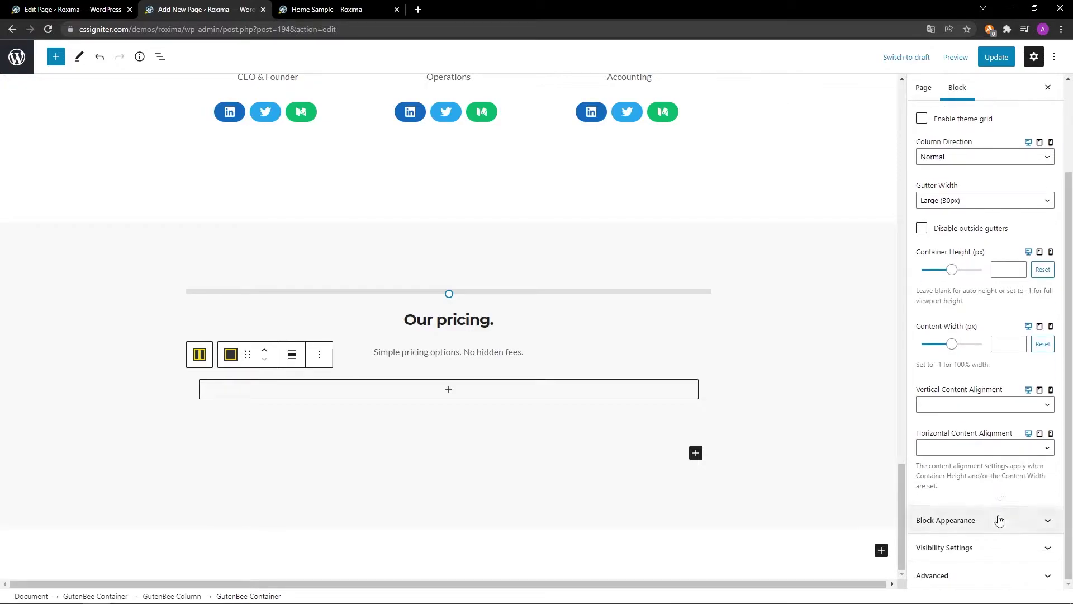
pyautogui.click(999, 520)
pyautogui.scroll(-1, 1000, 548)
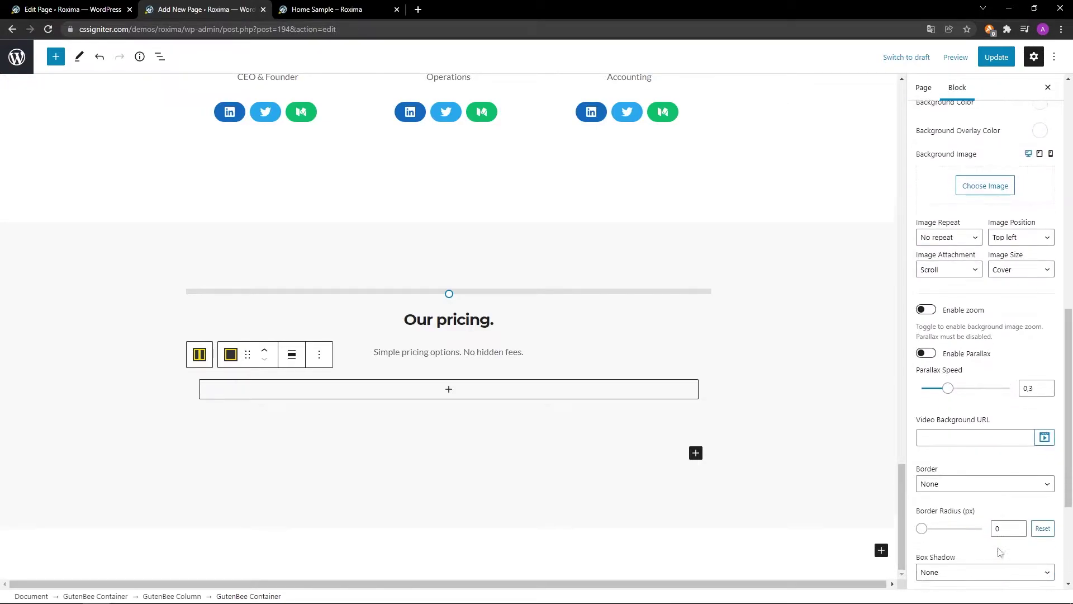
pyautogui.scroll(-3, 1000, 552)
pyautogui.click(932, 450)
pyautogui.write('30')
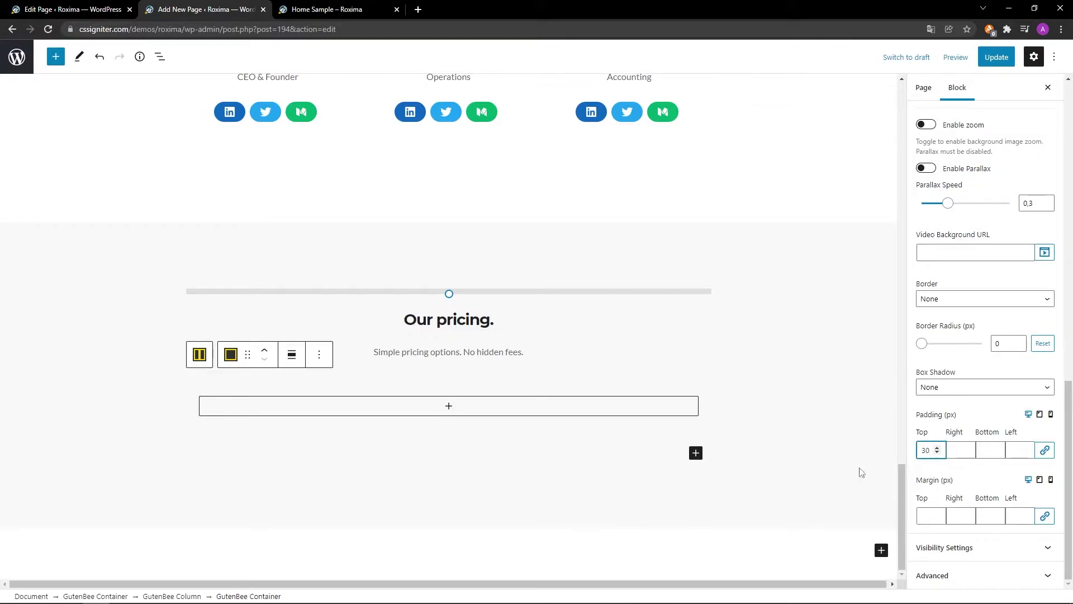
pyautogui.scroll(2, 817, 511)
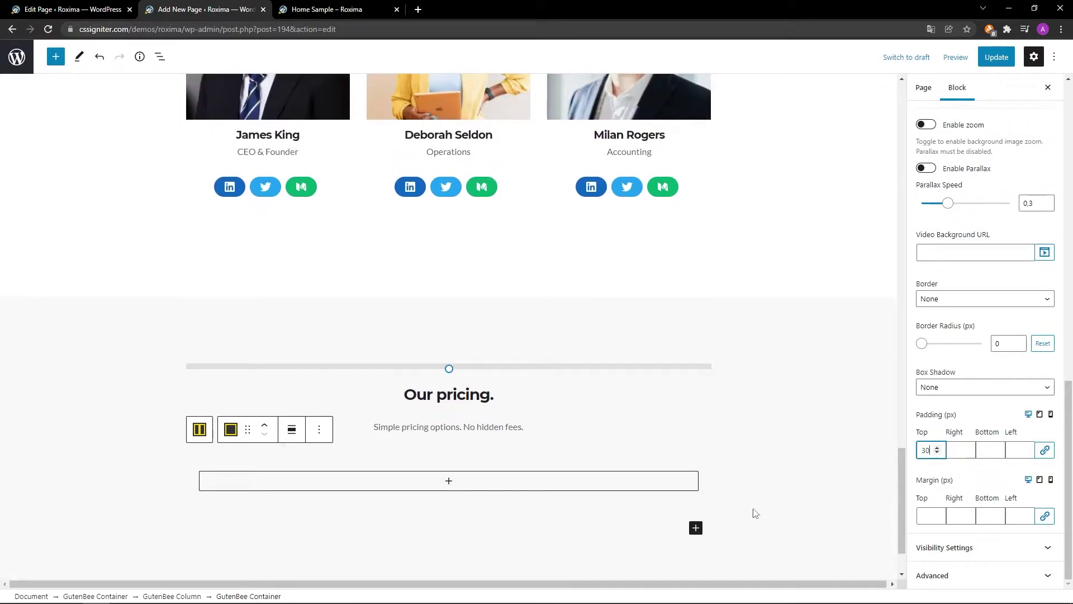
# Insert a GutenBee Banner block into the empty column.
pyautogui.click(449, 483)
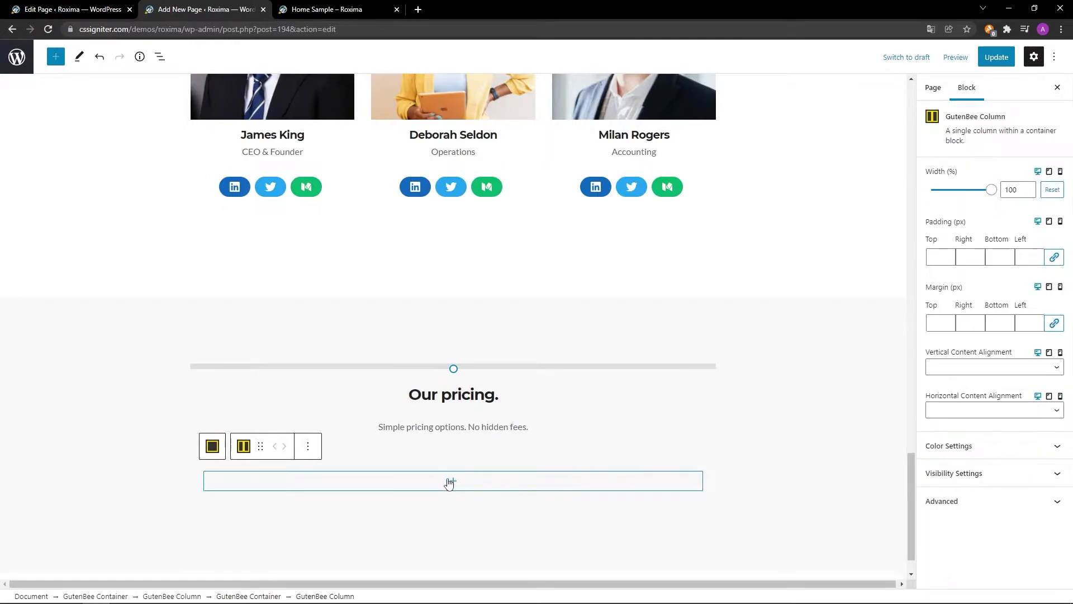
pyautogui.click(453, 483)
pyautogui.write('gutenbee banner')
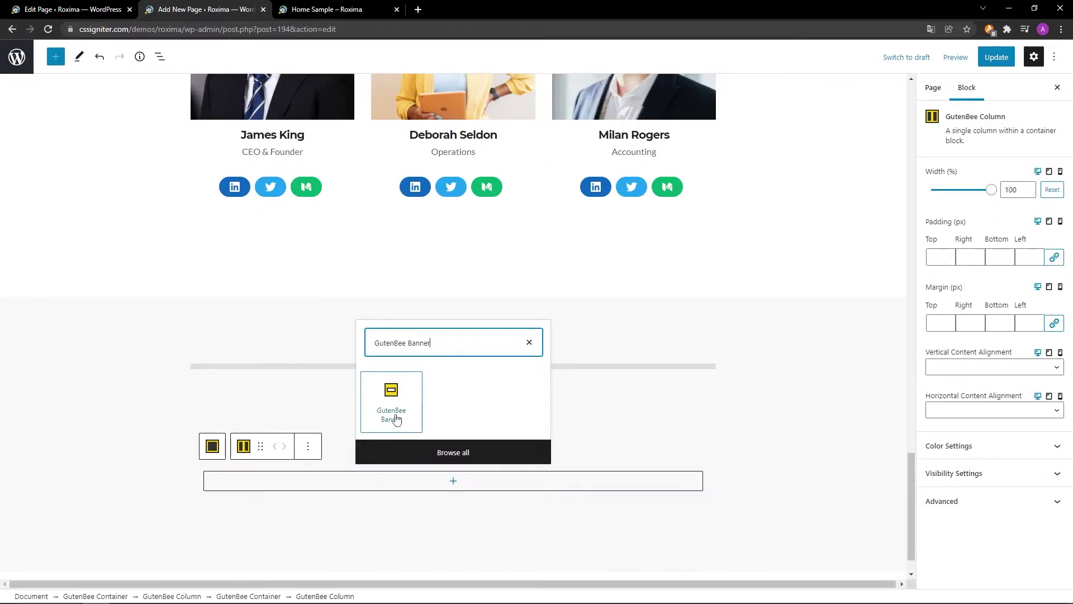
pyautogui.click(395, 414)
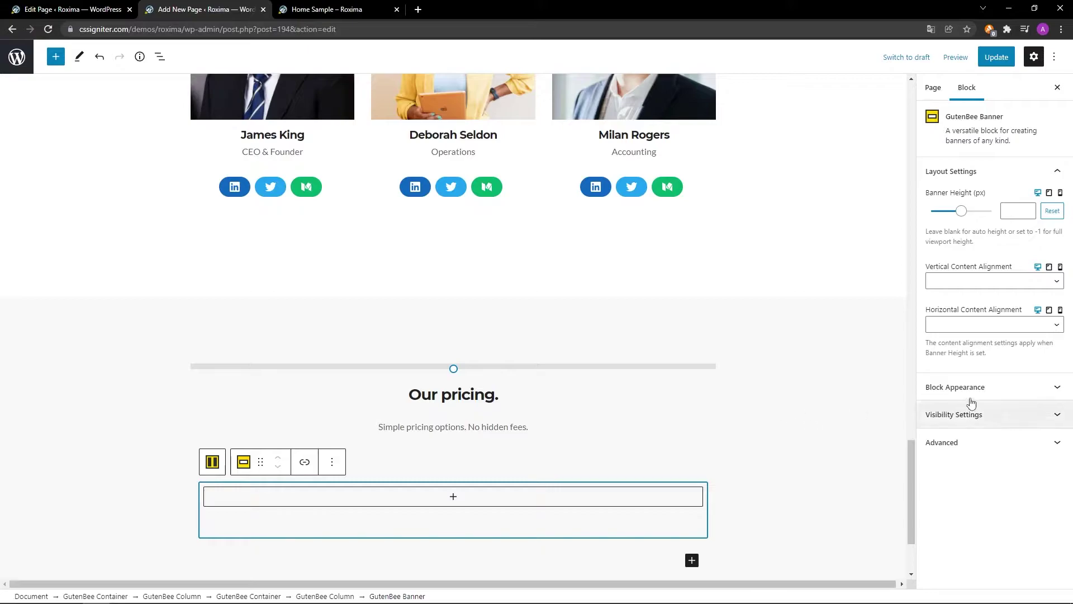
# Centre the banner's content horizontally and give it a white background.
pyautogui.click(1001, 327)
pyautogui.click(999, 359)
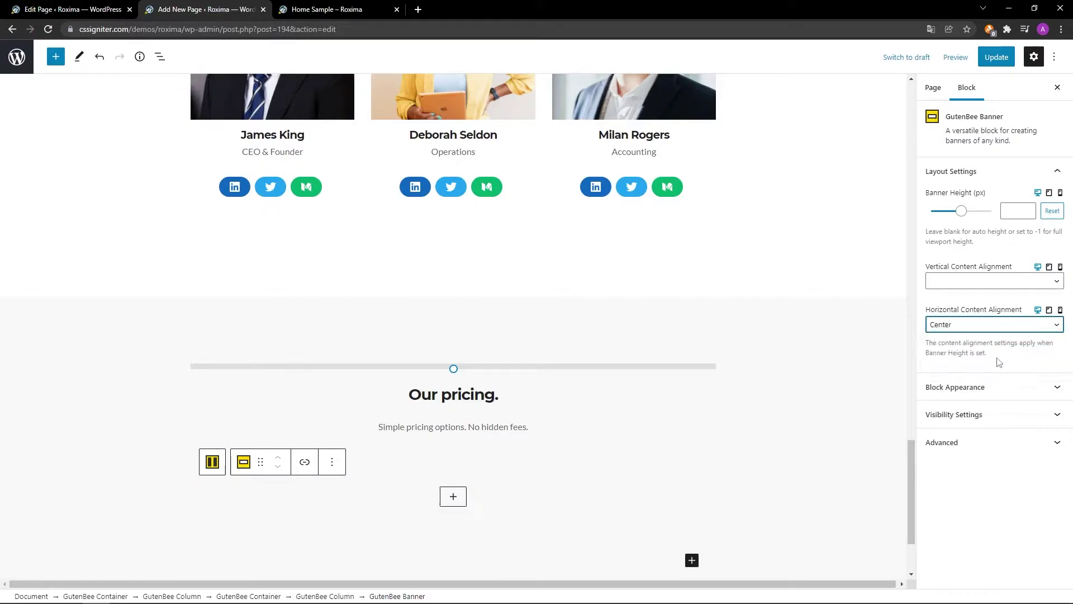
pyautogui.click(997, 386)
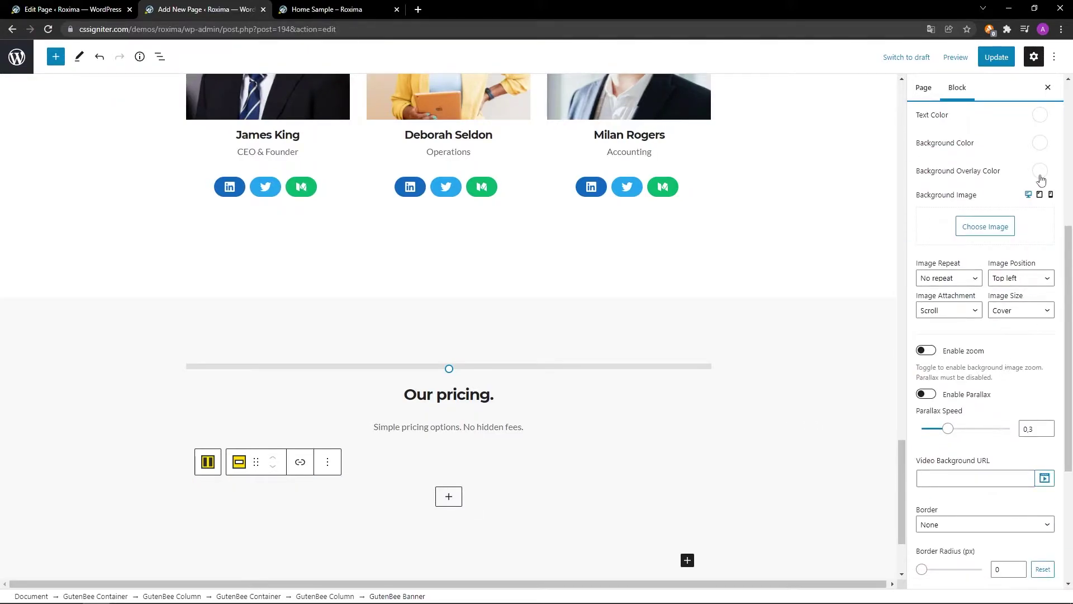
pyautogui.click(1040, 144)
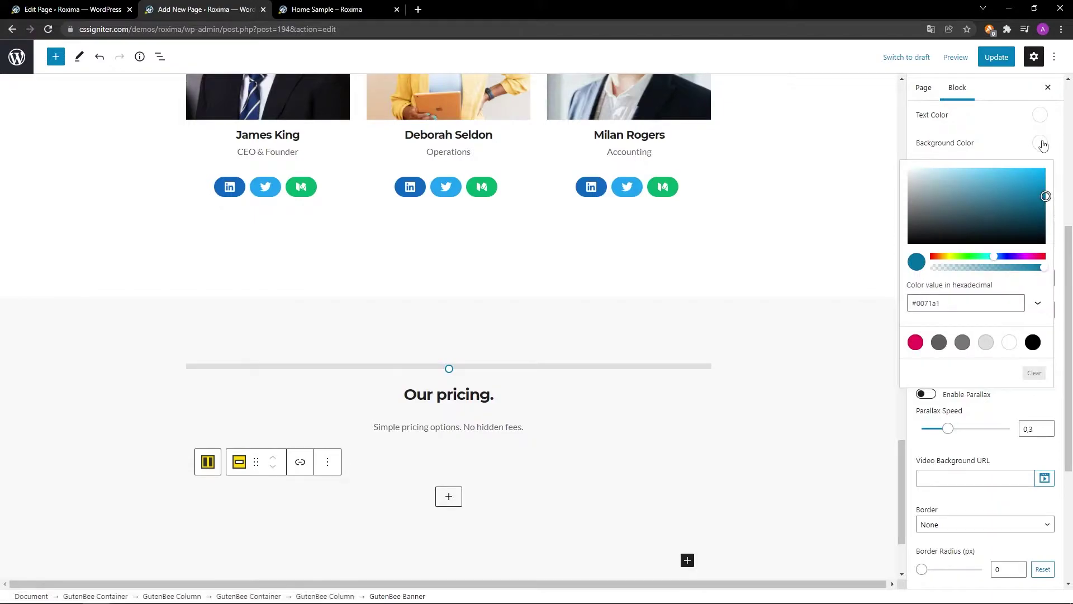
pyautogui.click(1010, 342)
pyautogui.click(1040, 144)
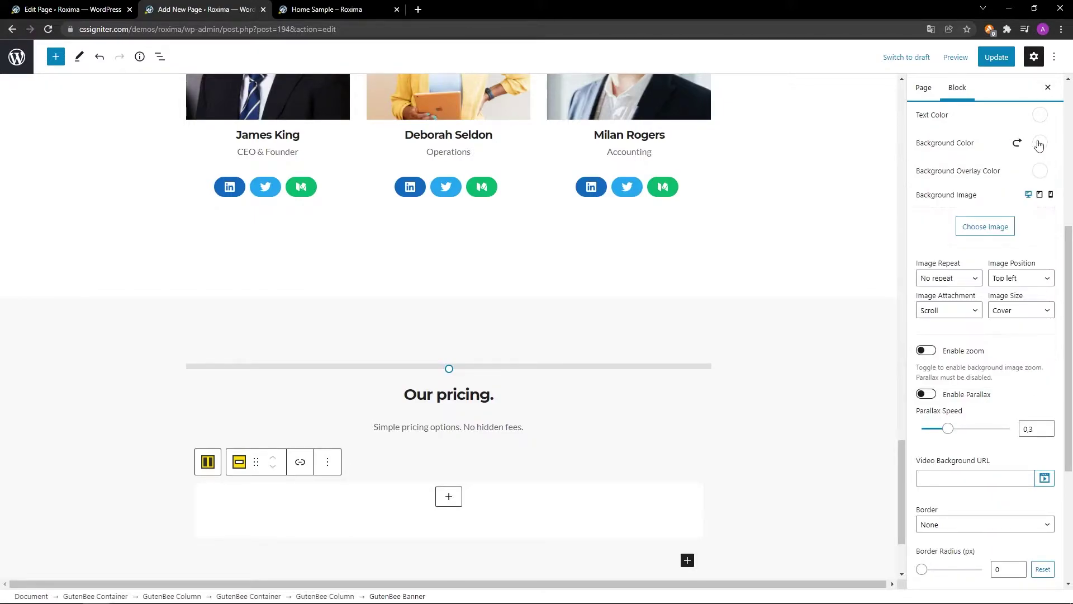
pyautogui.scroll(-4, 1015, 170)
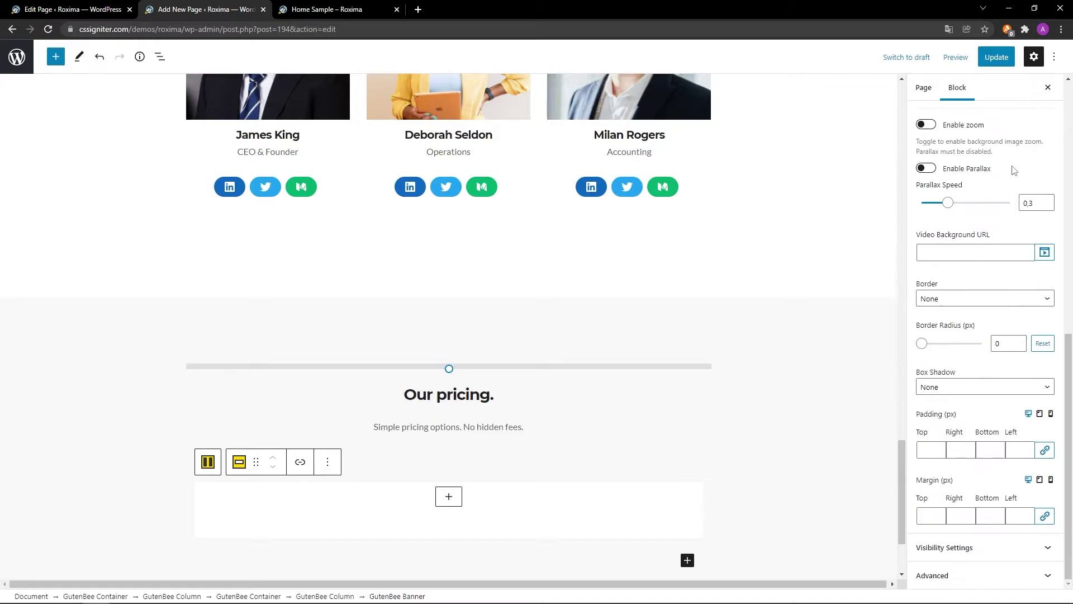
# Give the banner a 2 px solid border in colour #dedede.
pyautogui.click(1010, 298)
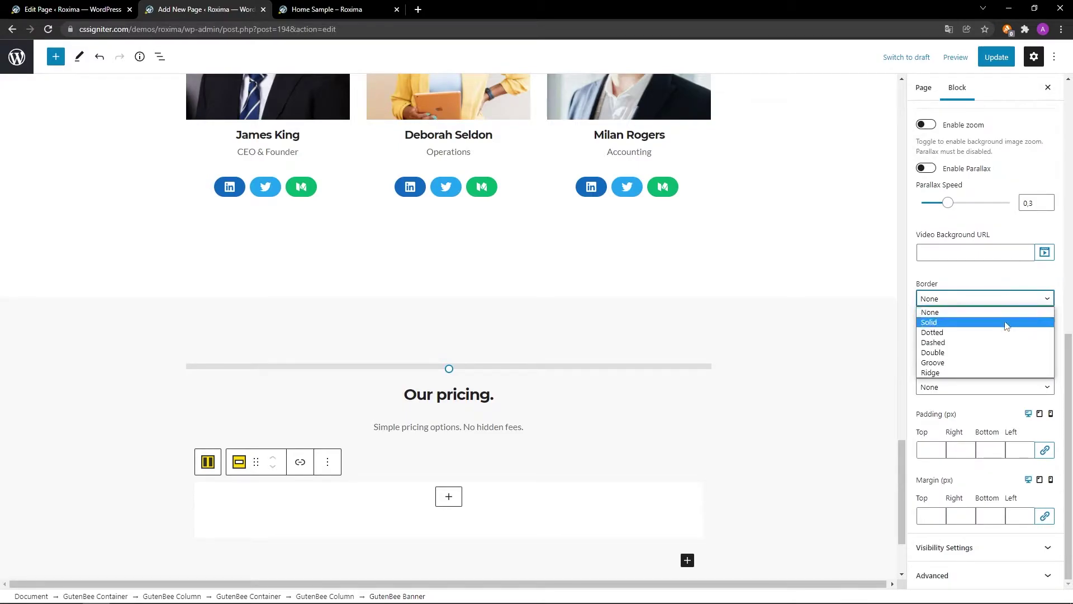
pyautogui.click(1009, 320)
pyautogui.click(1040, 332)
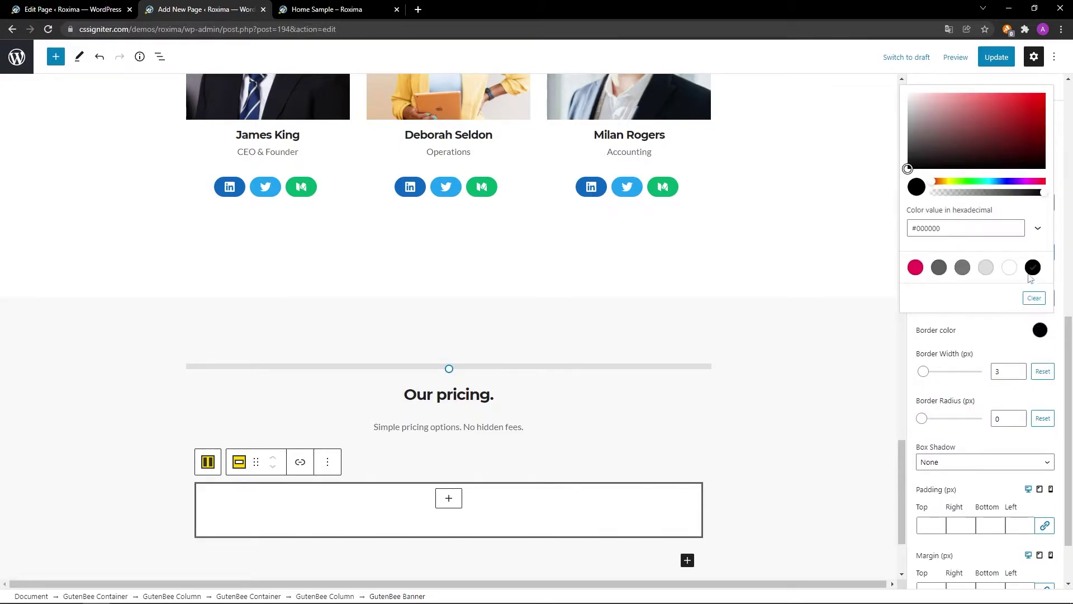
pyautogui.doubleClick(1020, 229)
pyautogui.write('dedede')
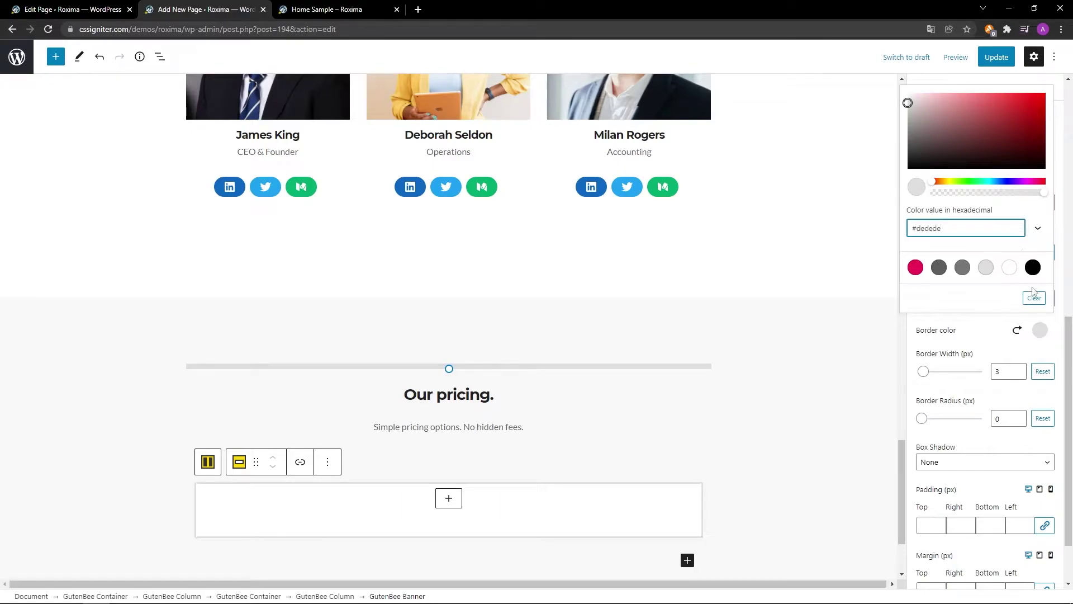
pyautogui.click(1040, 331)
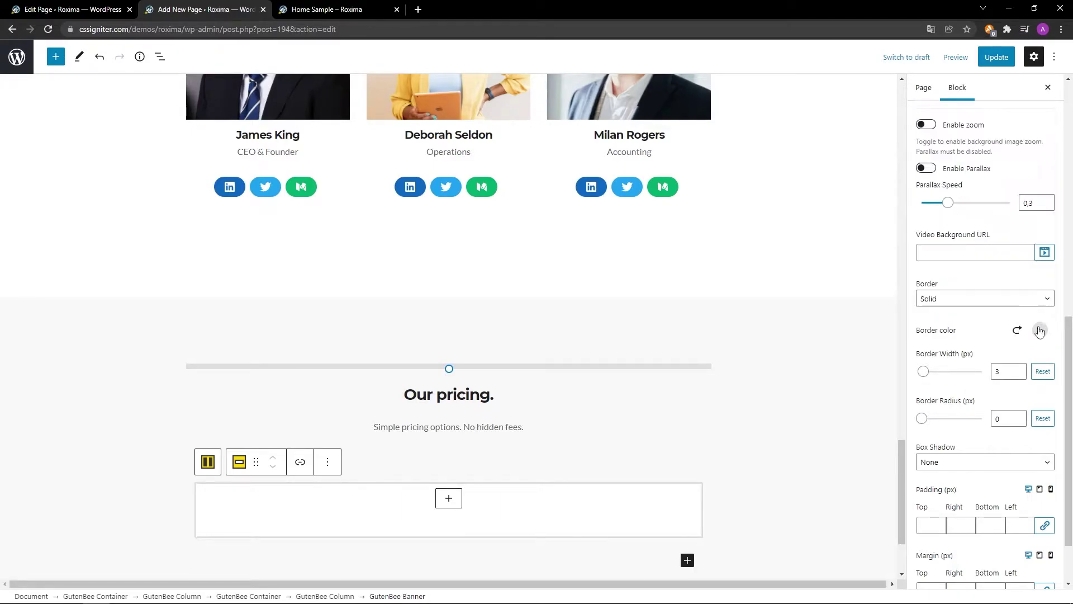
pyautogui.click(1018, 375)
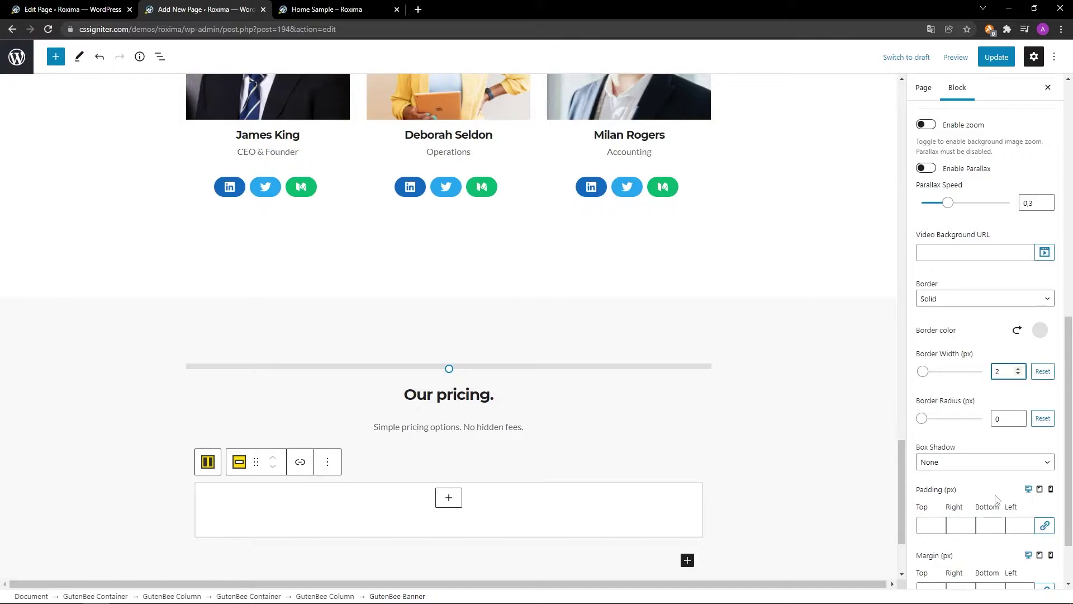
# Set banner padding to 40 top/bottom and 30 left/right, then add a heading block inside.
pyautogui.scroll(-2, 985, 552)
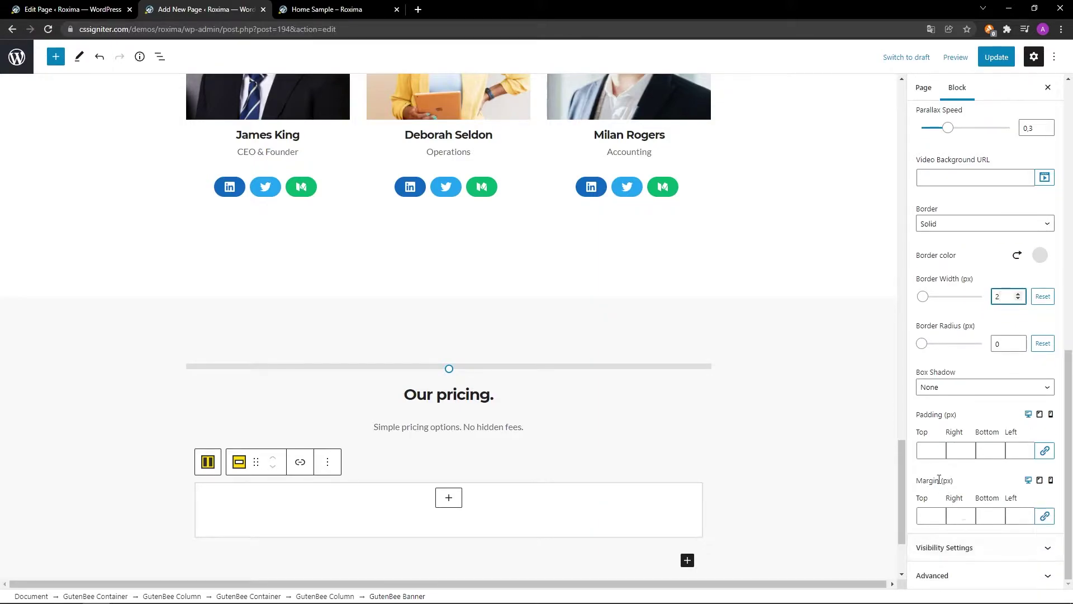
pyautogui.click(931, 451)
pyautogui.write('40')
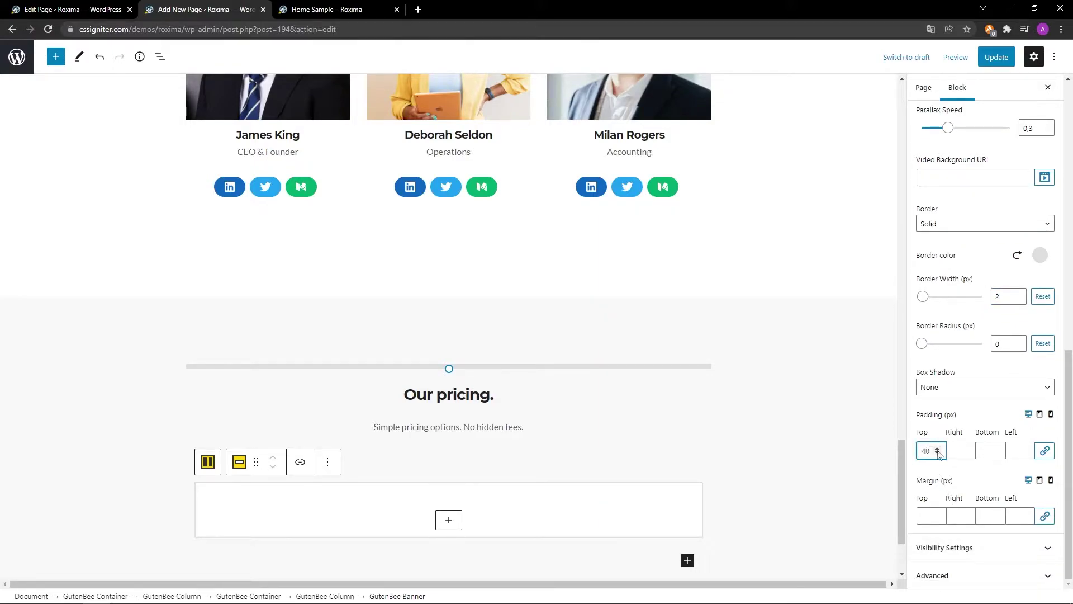
pyautogui.click(990, 450)
pyautogui.write('40')
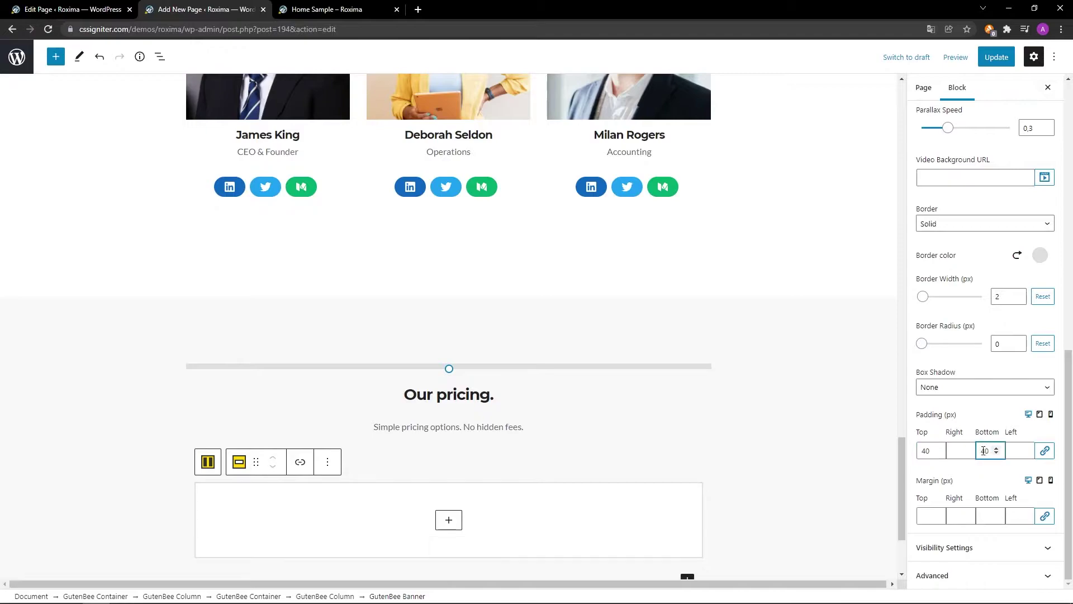
pyautogui.click(961, 451)
pyautogui.write('30')
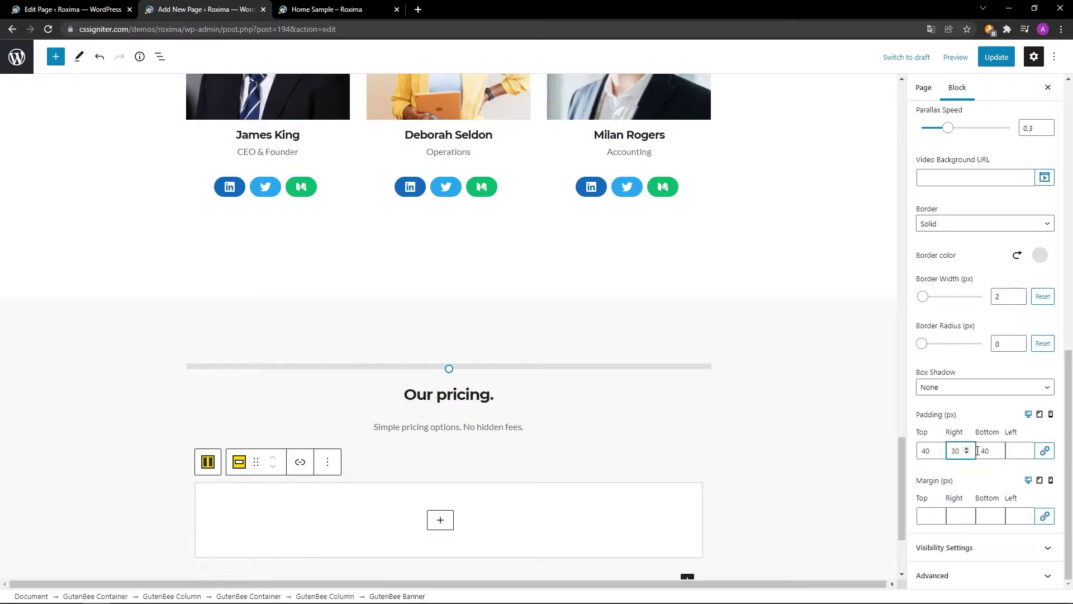
pyautogui.click(1020, 450)
pyautogui.write('30')
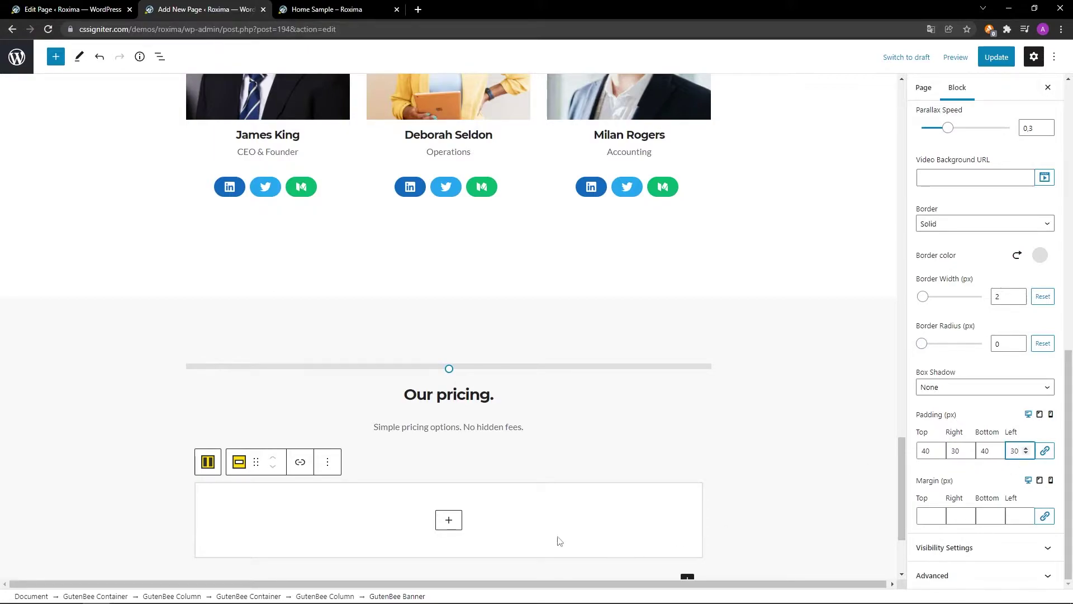
pyautogui.click(448, 520)
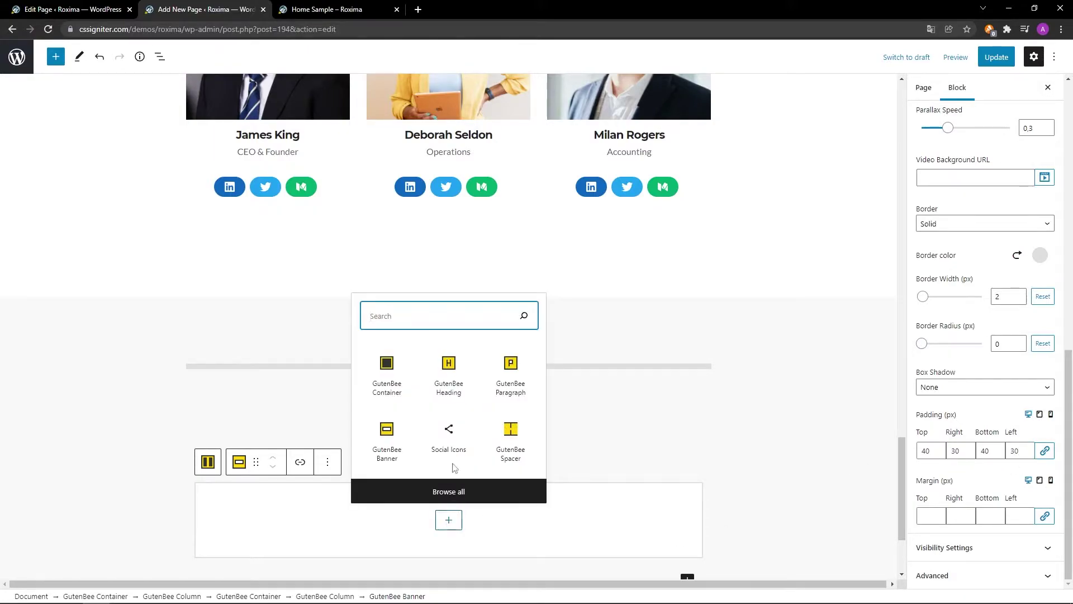
pyautogui.click(448, 388)
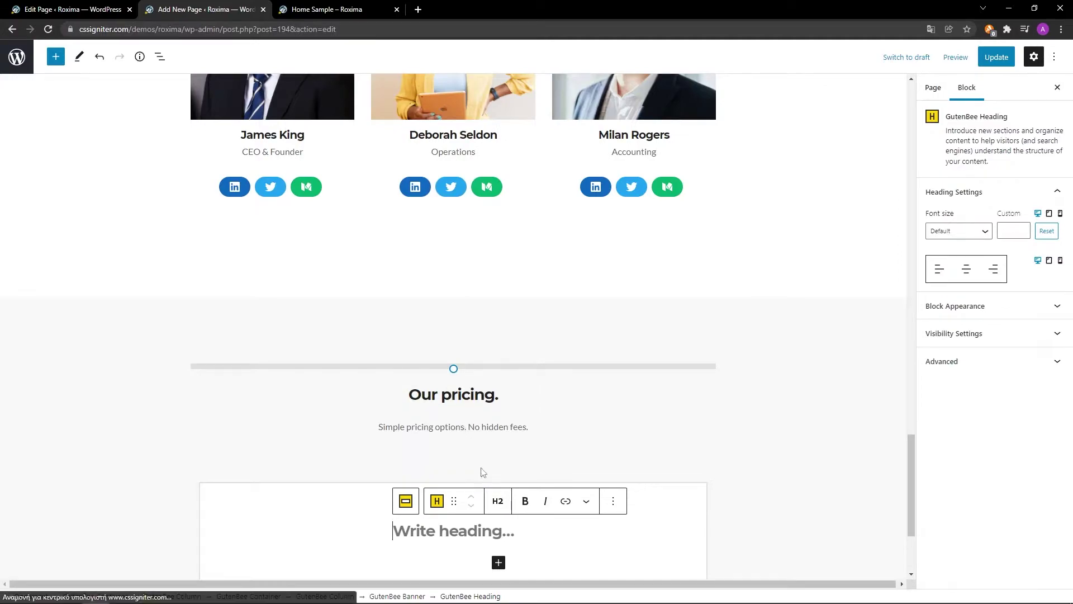
# Make the heading an H4 reading 'Micro Plan', centred, and adjust its bottom margin.
pyautogui.click(498, 501)
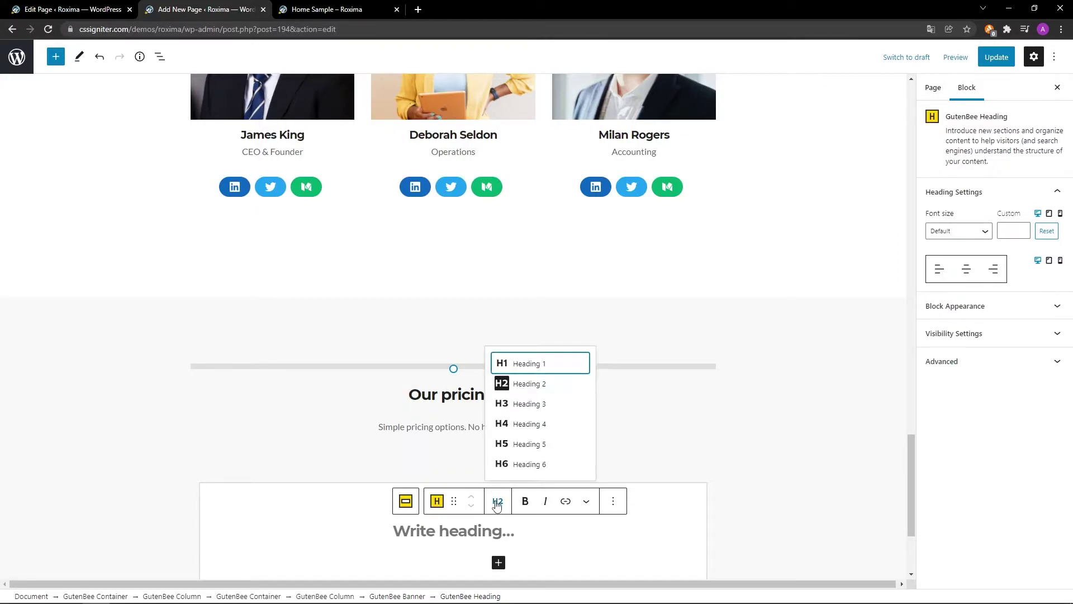
pyautogui.click(517, 425)
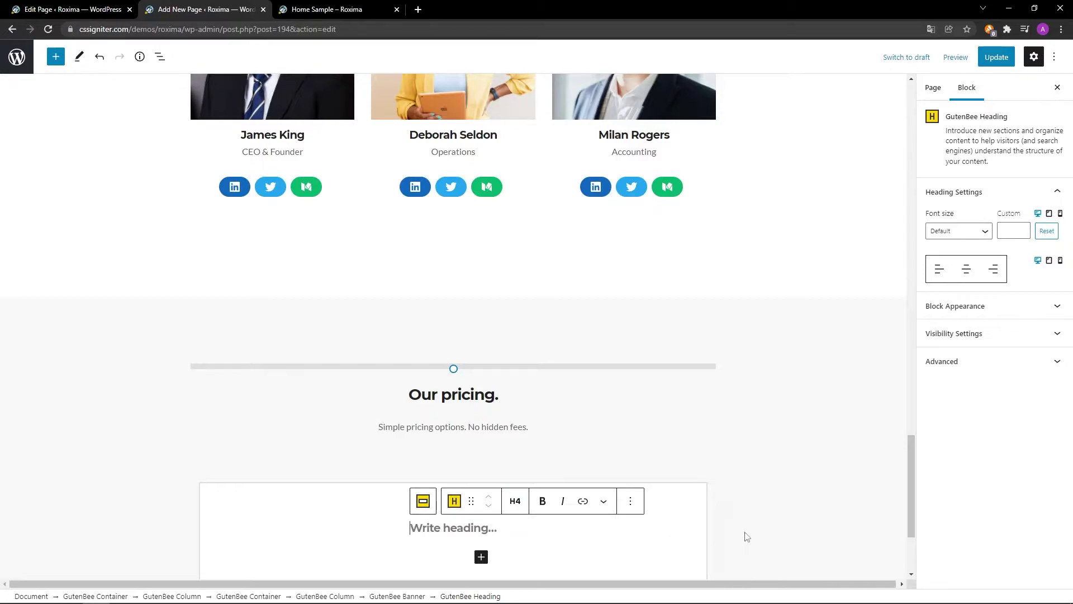
pyautogui.scroll(-3, 746, 536)
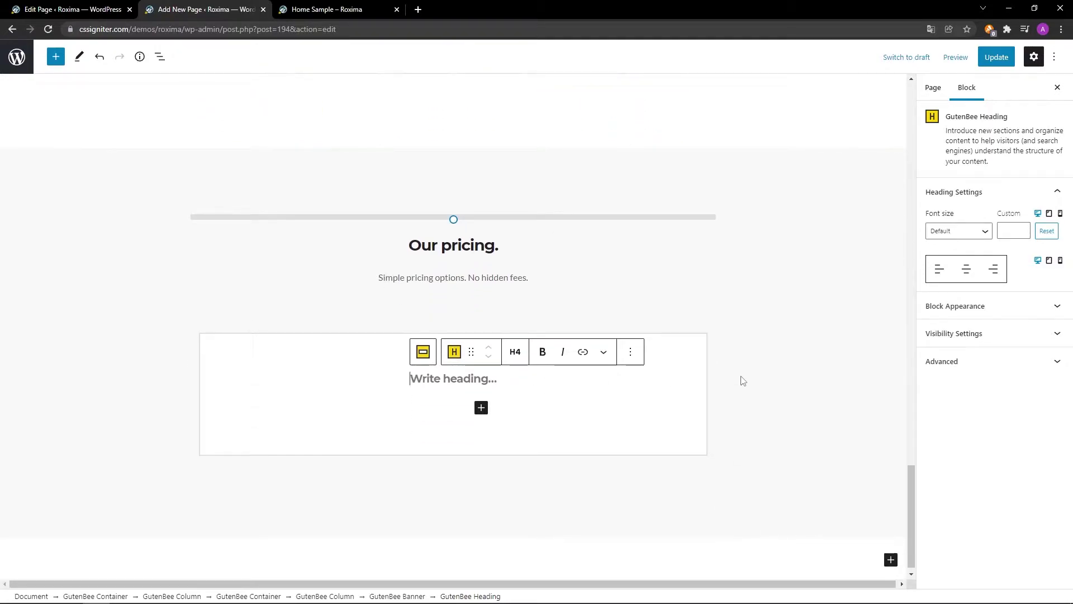
pyautogui.write('Micro Plan')
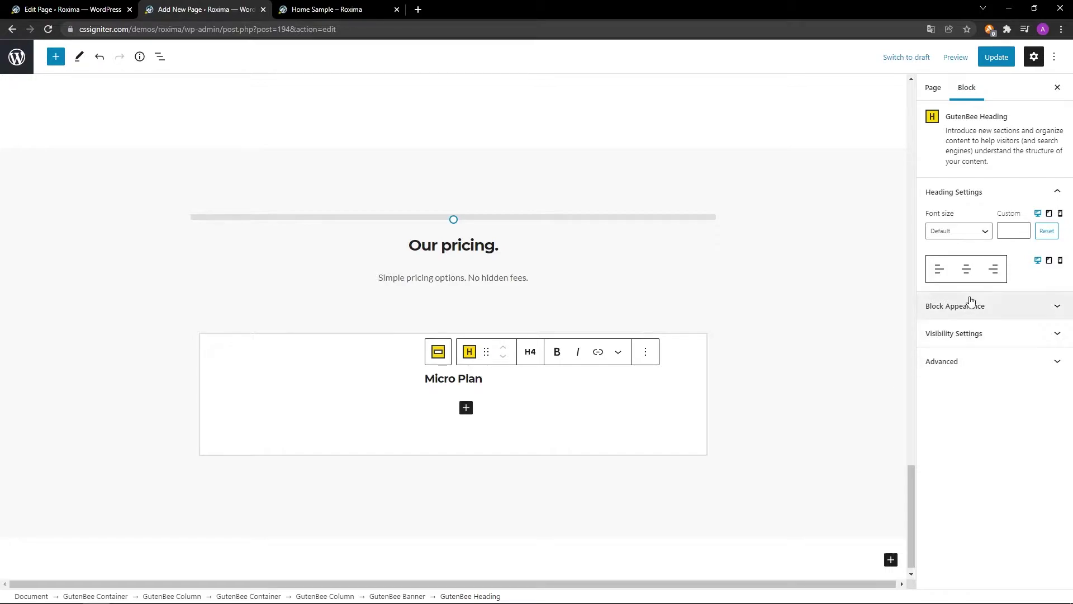
pyautogui.click(967, 271)
pyautogui.click(988, 306)
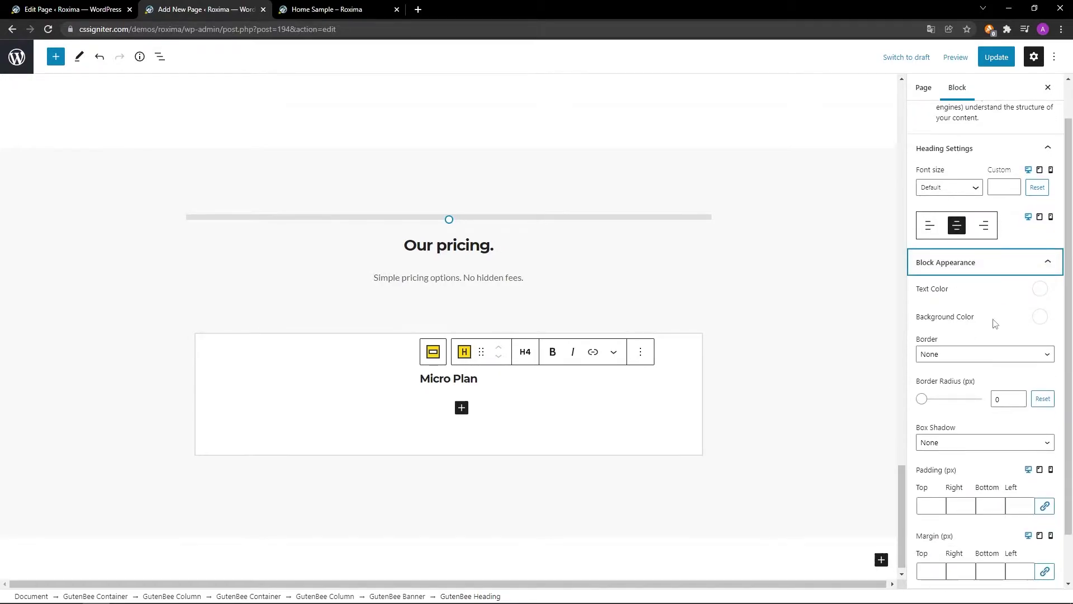
pyautogui.scroll(-1, 982, 514)
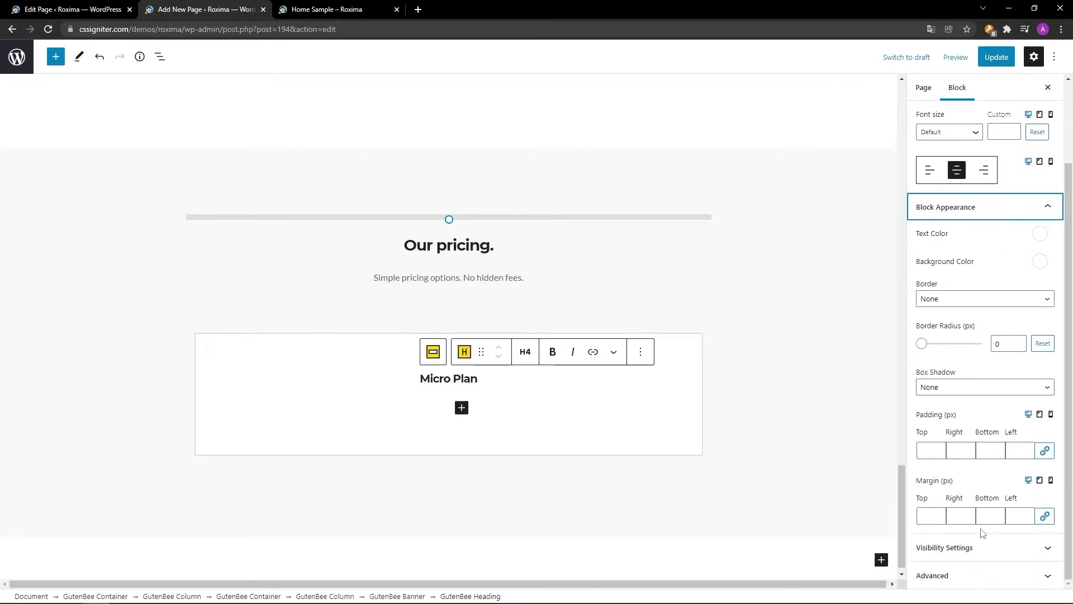
pyautogui.click(992, 516)
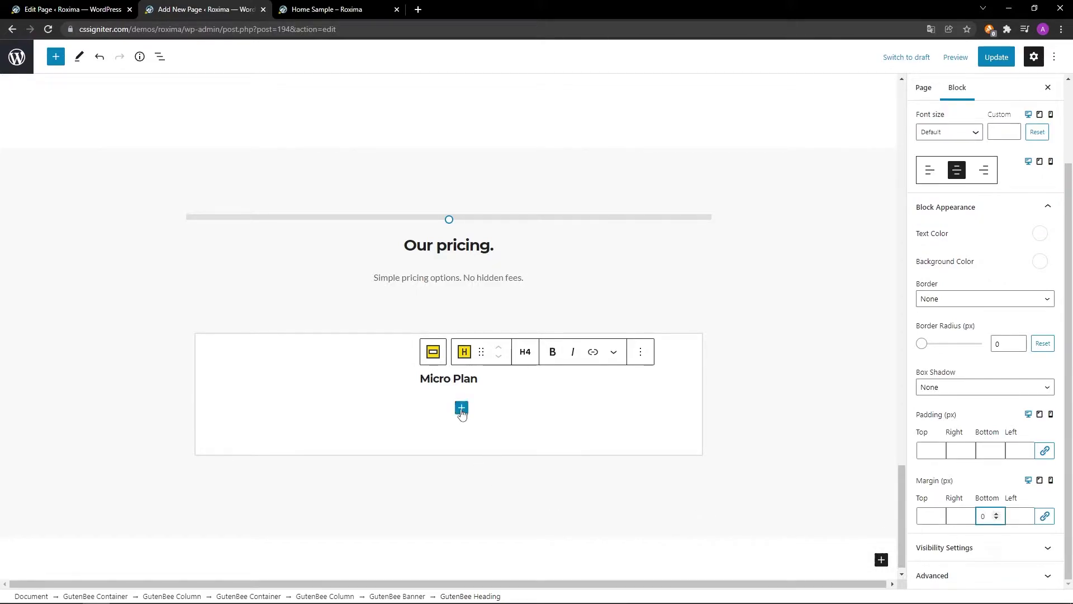
# Add a centred 'Just Starting Out' paragraph below the Micro Plan heading.
pyautogui.click(462, 408)
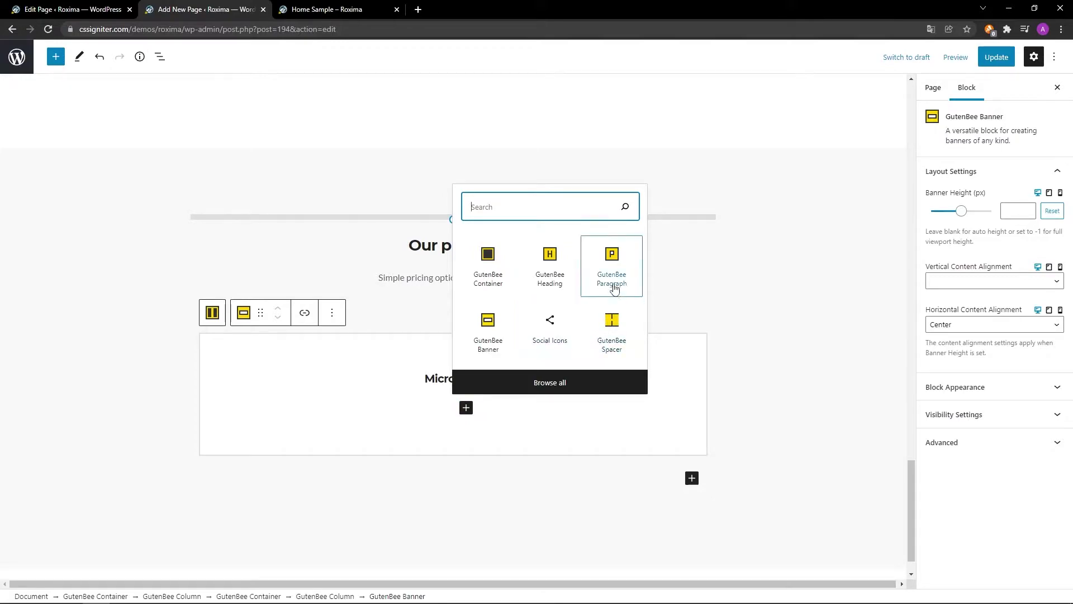
pyautogui.click(612, 276)
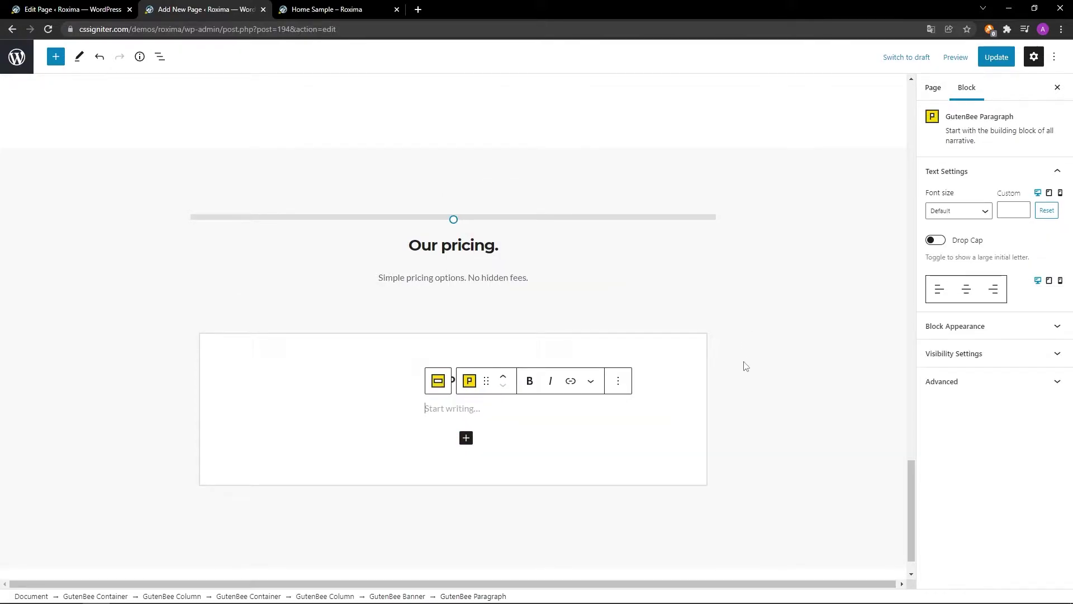
pyautogui.scroll(-1, 747, 367)
pyautogui.write('Just Starting Out')
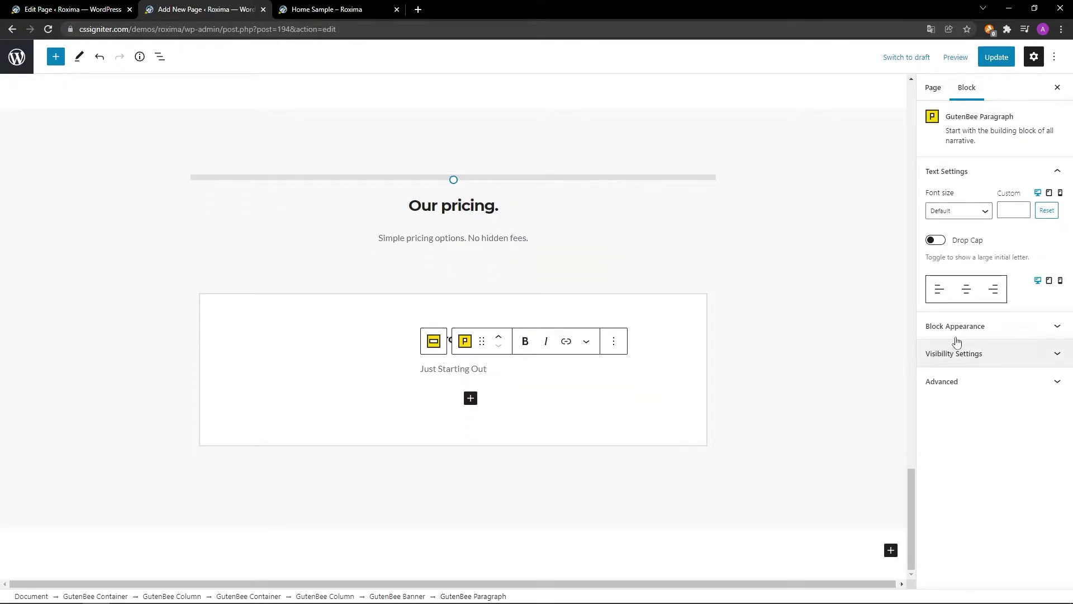
pyautogui.click(966, 289)
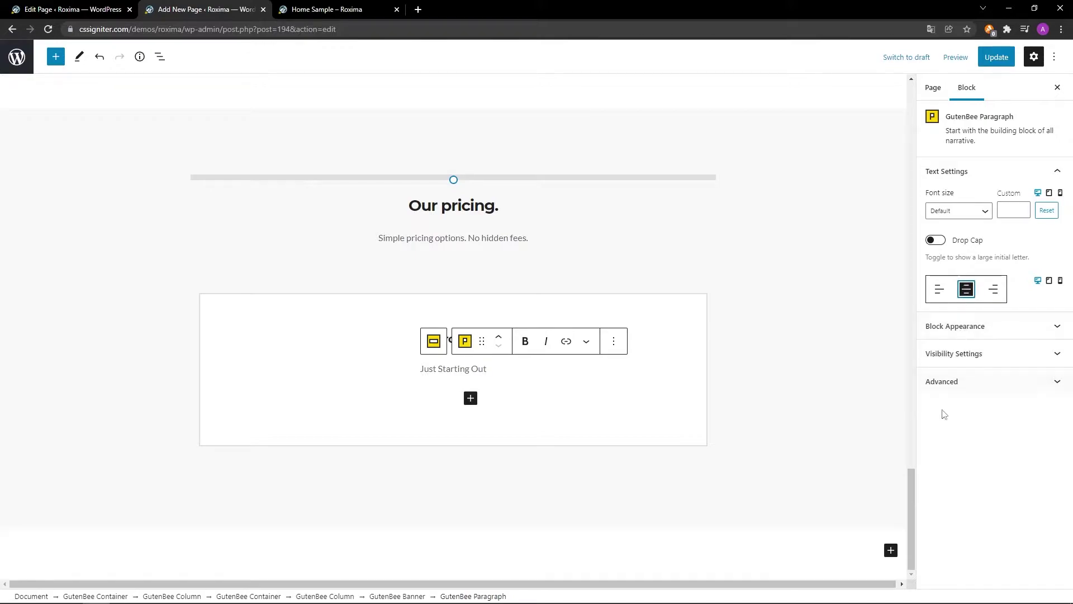
pyautogui.click(470, 398)
pyautogui.write('GutenBee Icon List')
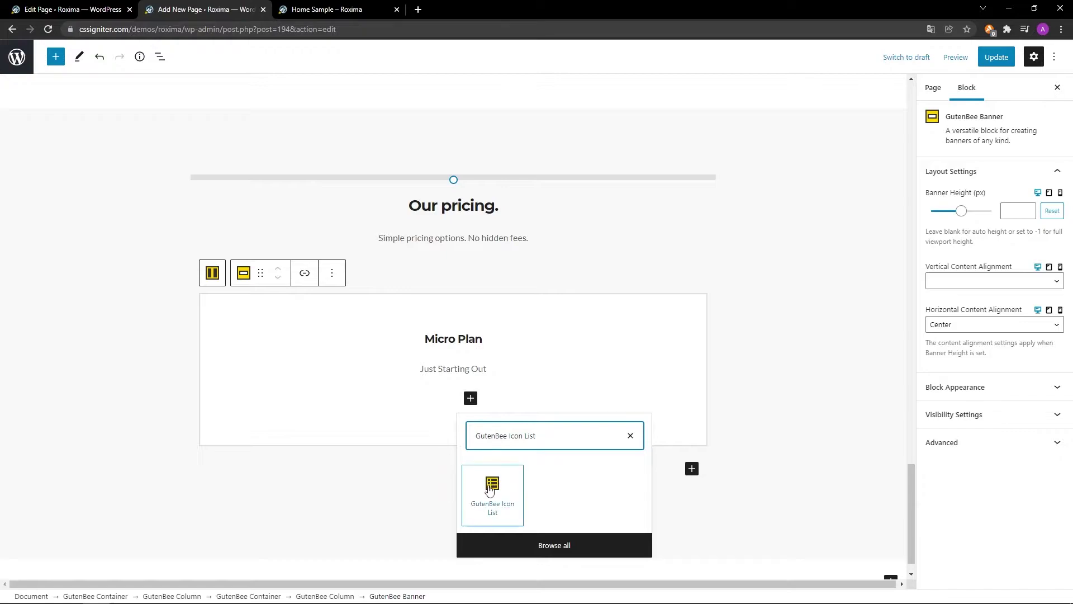
# Add an Icon List to the banner with a first item using the Check icon.
pyautogui.click(493, 489)
pyautogui.click(481, 401)
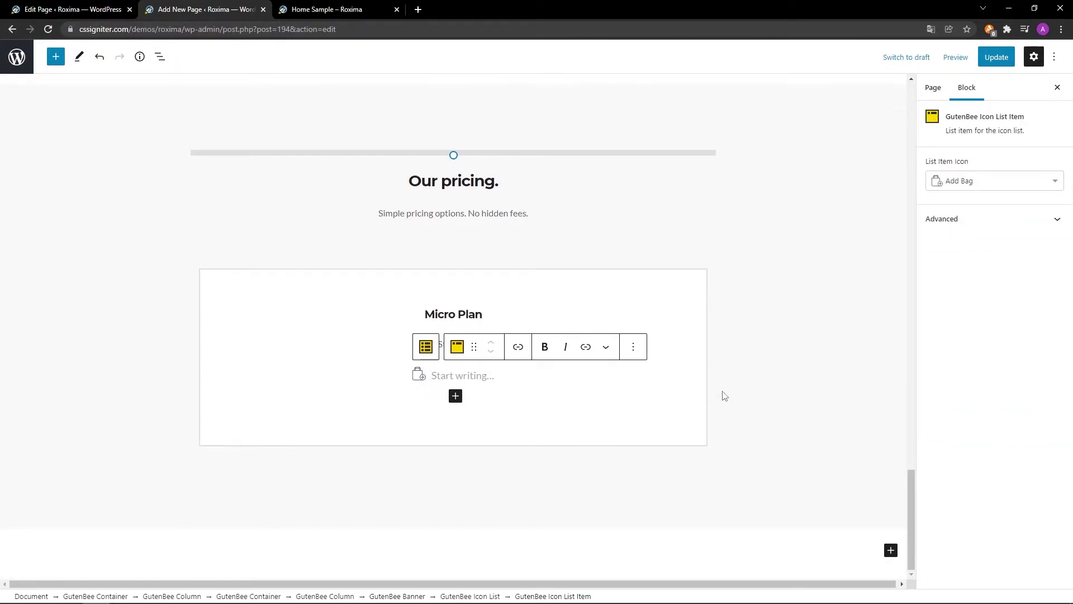
pyautogui.write('Pellentesque sum consectetur')
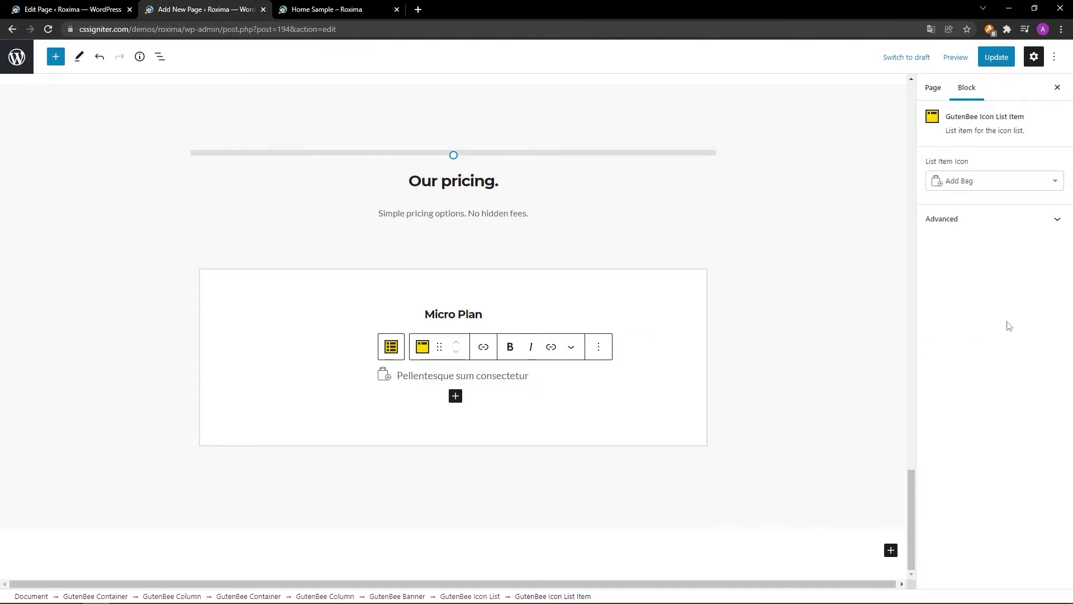
pyautogui.click(1055, 183)
pyautogui.write('Check')
pyautogui.click(1015, 202)
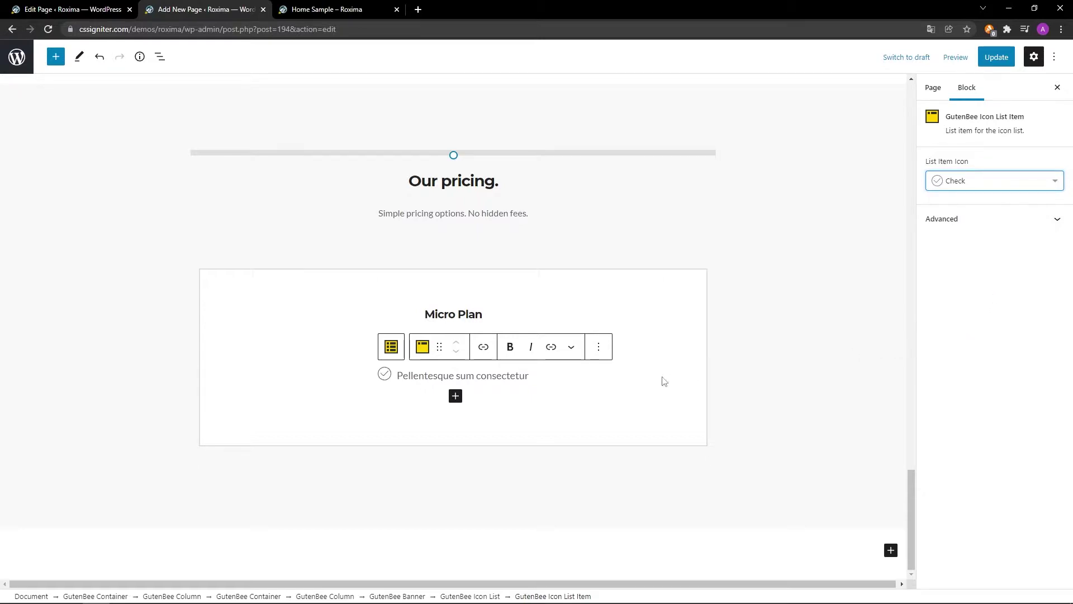
# Duplicate the check-mark list item three times.
pyautogui.click(600, 349)
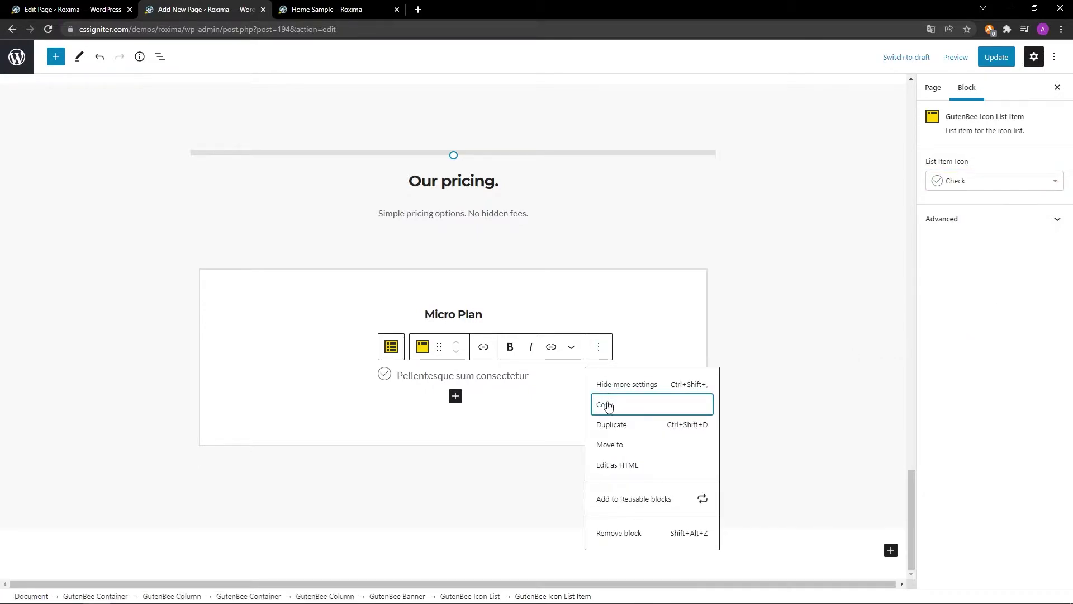
pyautogui.click(611, 424)
pyautogui.click(600, 374)
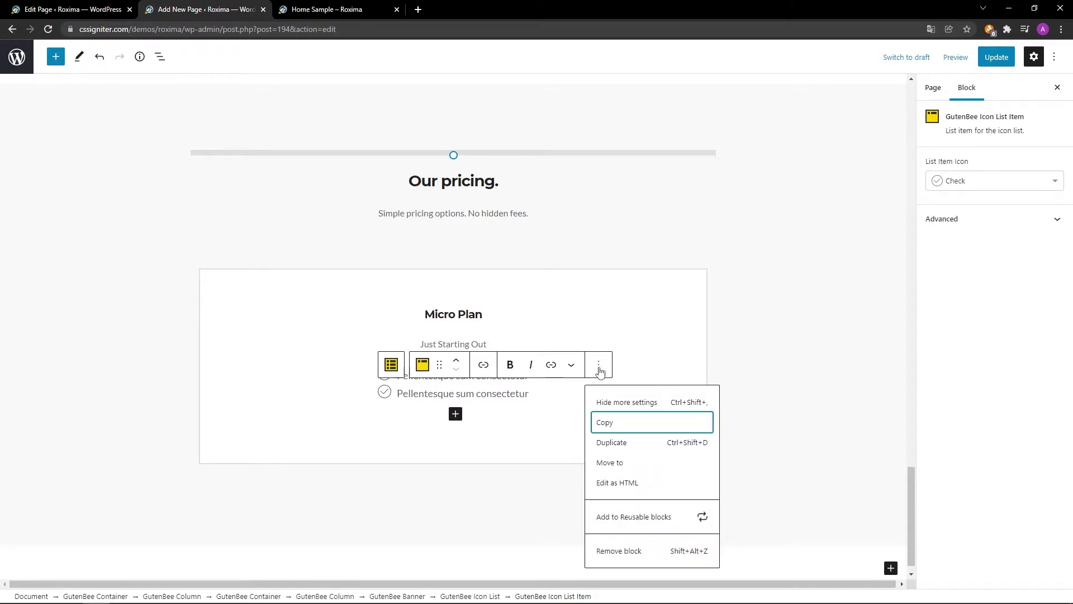
pyautogui.click(610, 441)
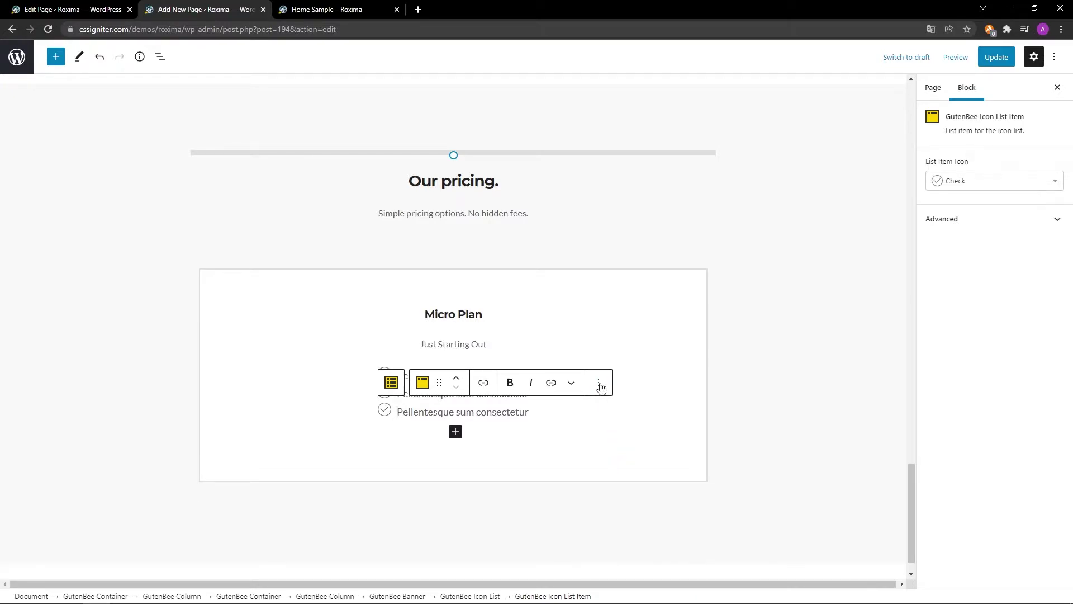
pyautogui.click(600, 382)
pyautogui.click(611, 460)
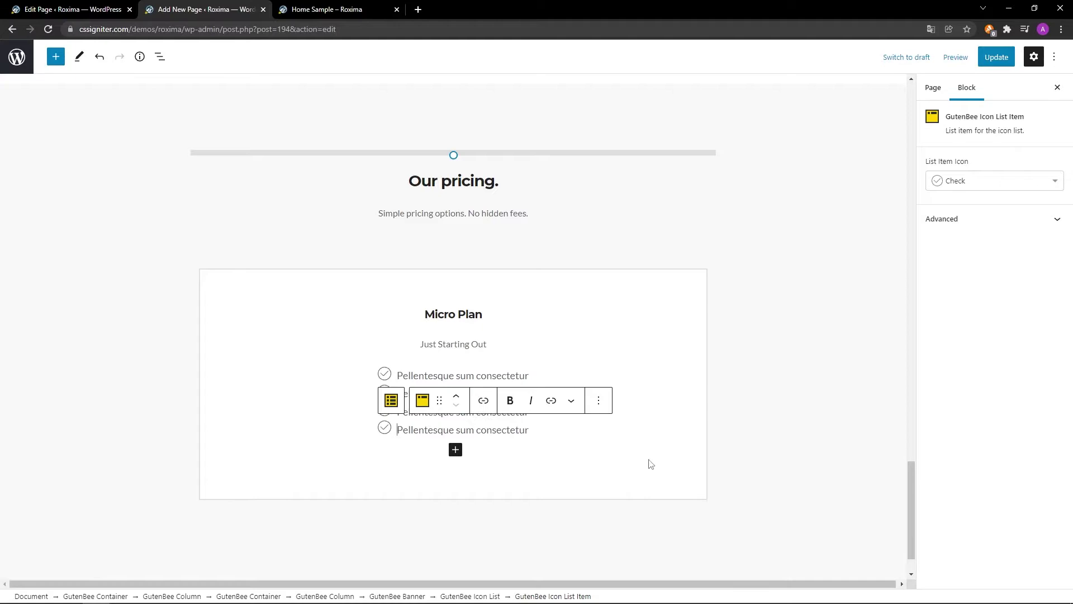
# Switch the last item's icon to Close and duplicate it to make three X items.
pyautogui.click(1055, 182)
pyautogui.write('Close')
pyautogui.click(1020, 200)
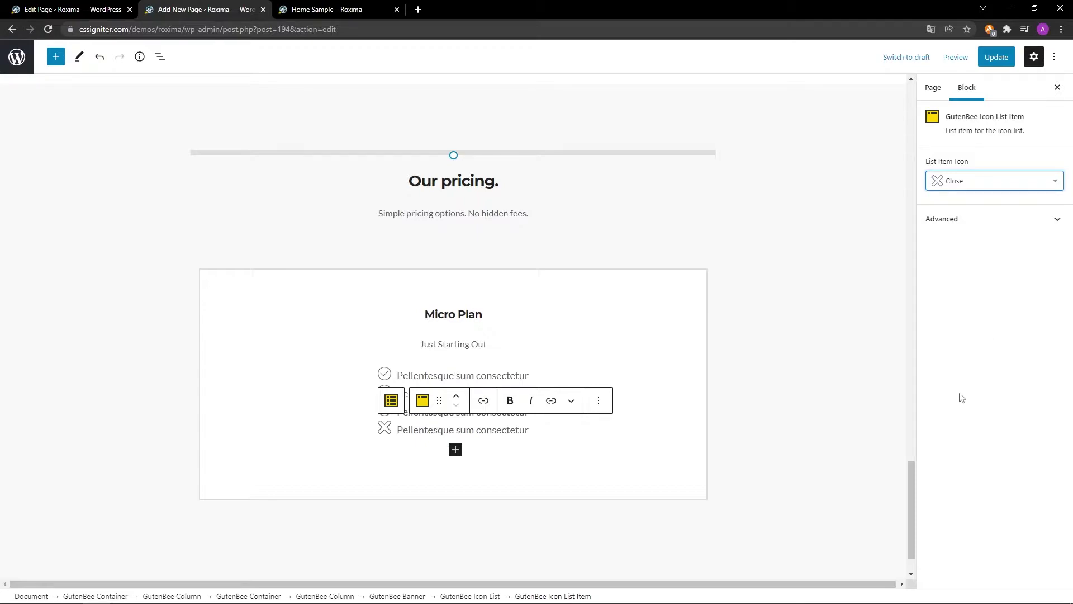
pyautogui.click(597, 403)
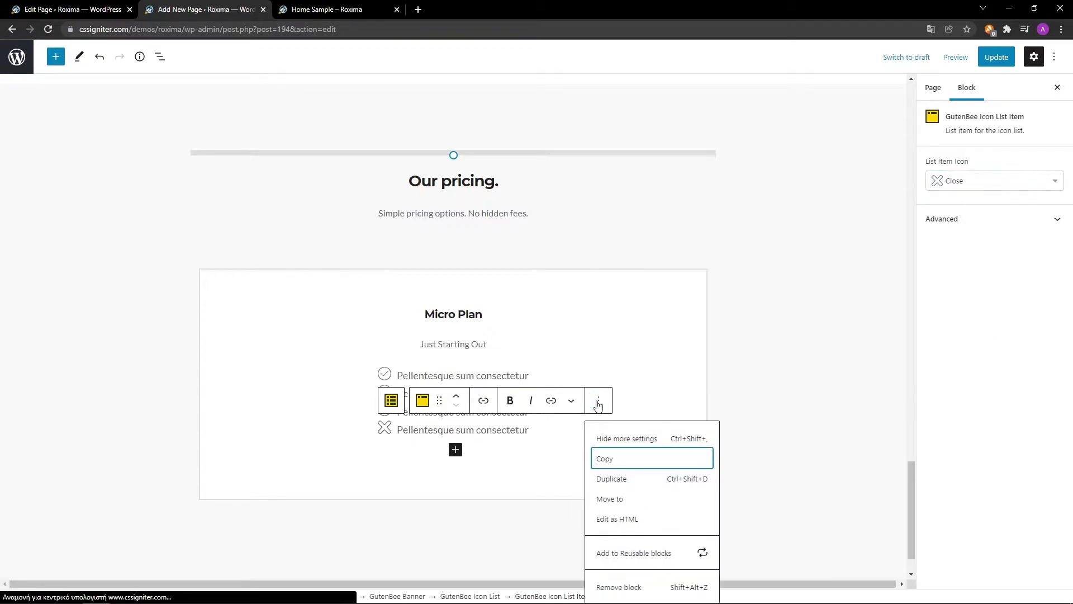
pyautogui.click(606, 479)
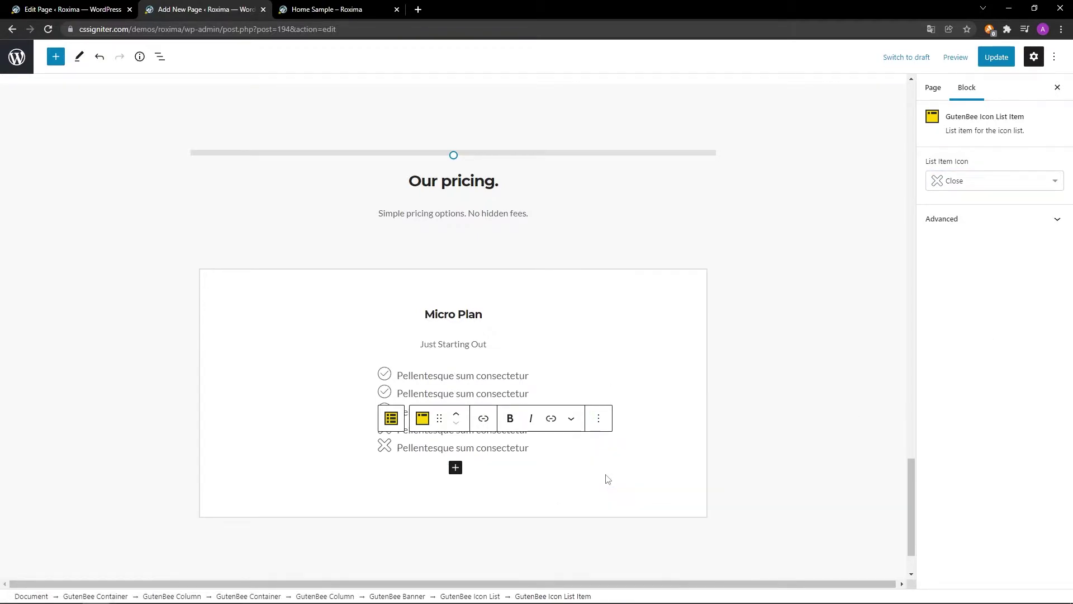
pyautogui.click(598, 418)
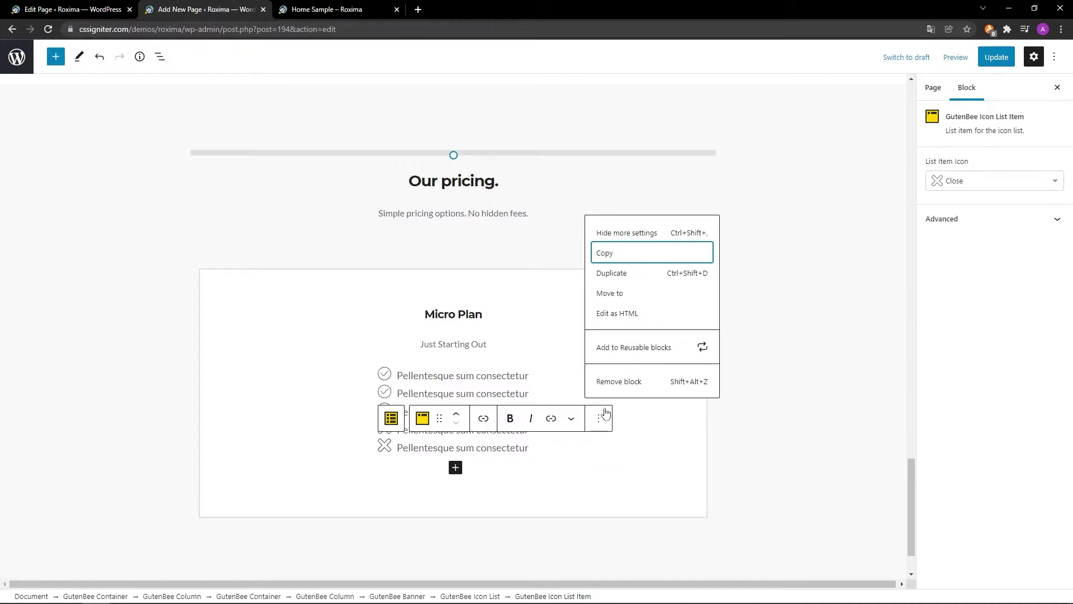
pyautogui.click(644, 273)
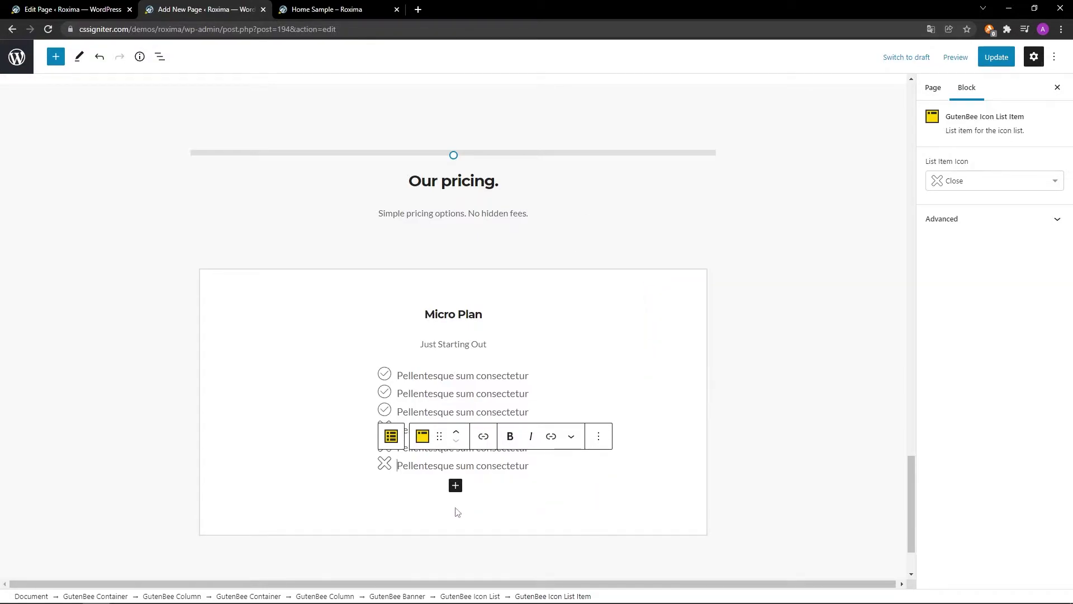
pyautogui.click(391, 436)
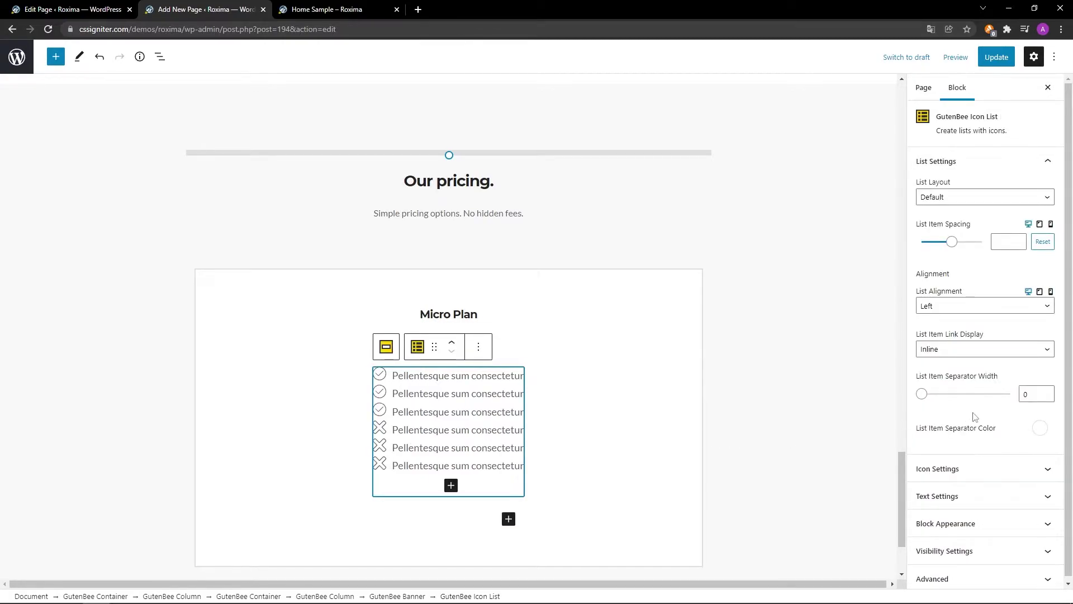
# Set list item spacing to 11 with 1 px separators in #e9e9e9.
pyautogui.click(1013, 244)
pyautogui.write('11')
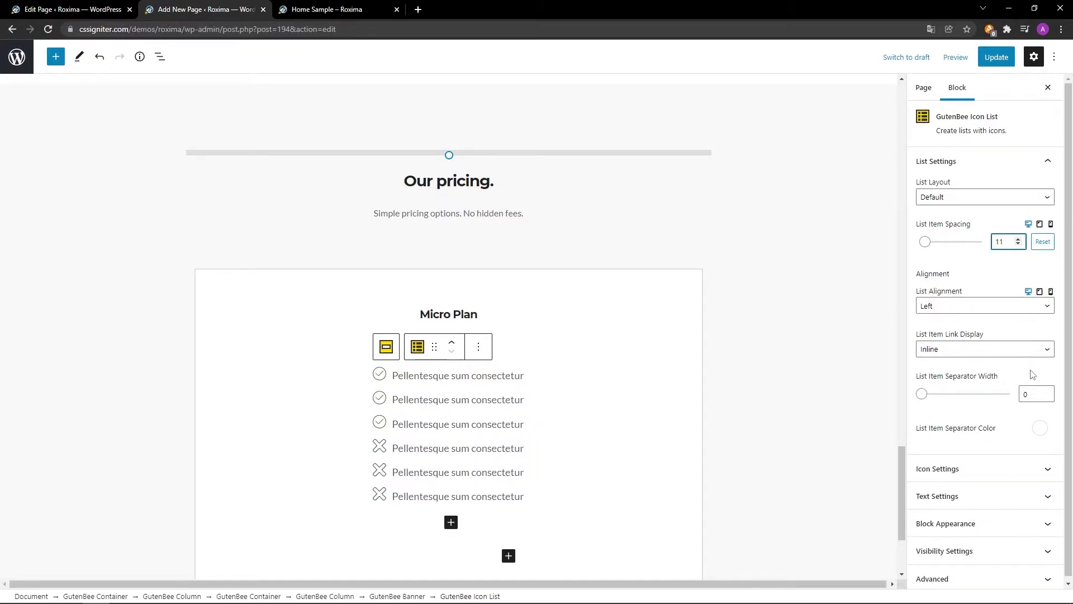
pyautogui.click(1046, 391)
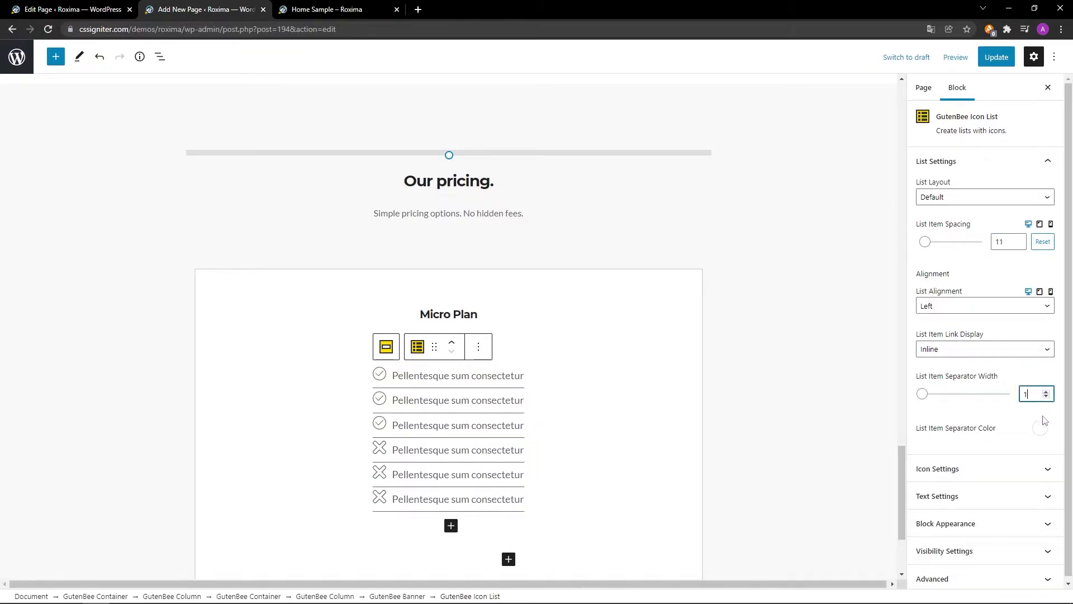
pyautogui.click(1041, 429)
pyautogui.tripleClick(1007, 327)
pyautogui.write('#e9e9e9')
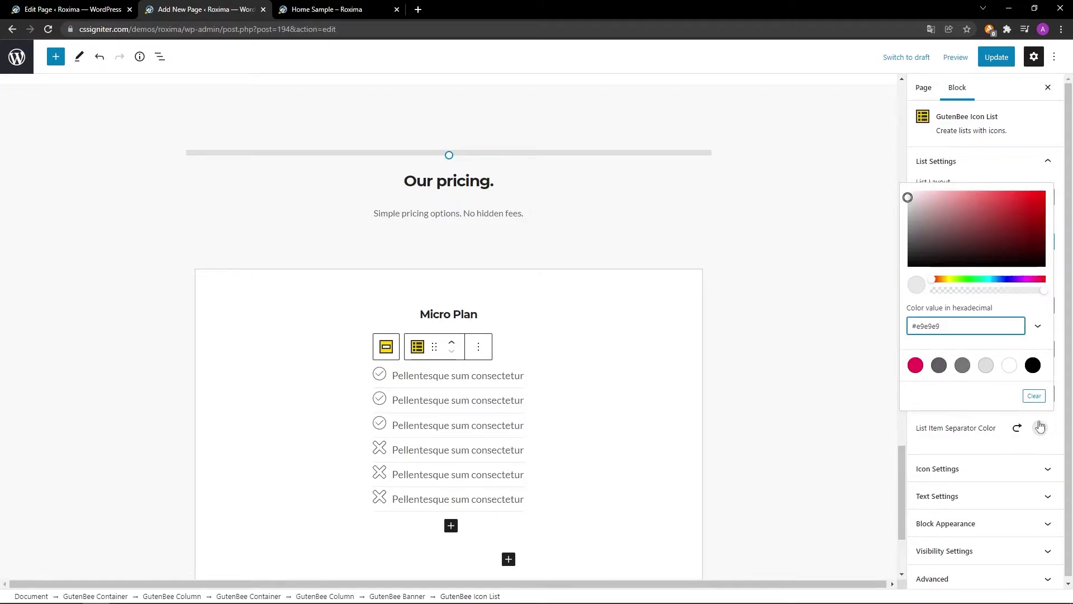
pyautogui.click(1040, 428)
# Set the list icon size to 19, text size to 16 and bottom margin to 30.
pyautogui.click(1047, 470)
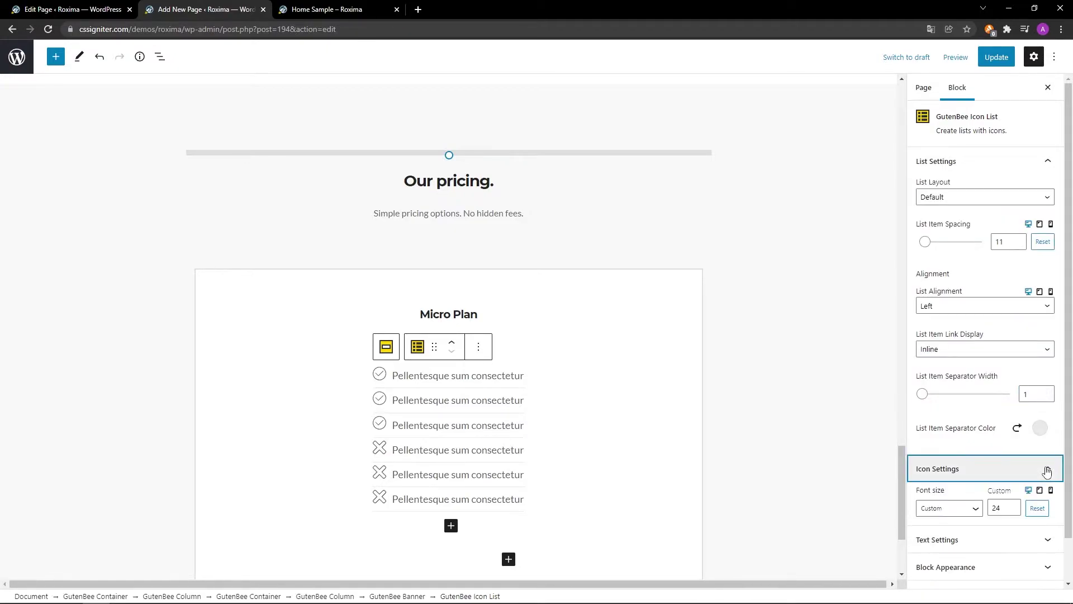
pyautogui.click(1008, 507)
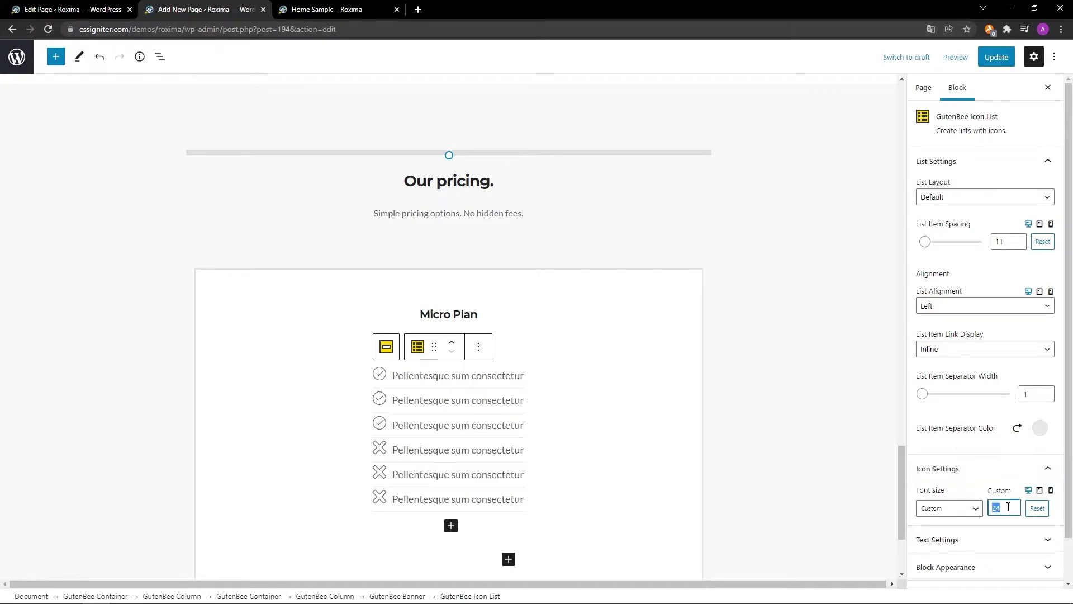
pyautogui.write('19')
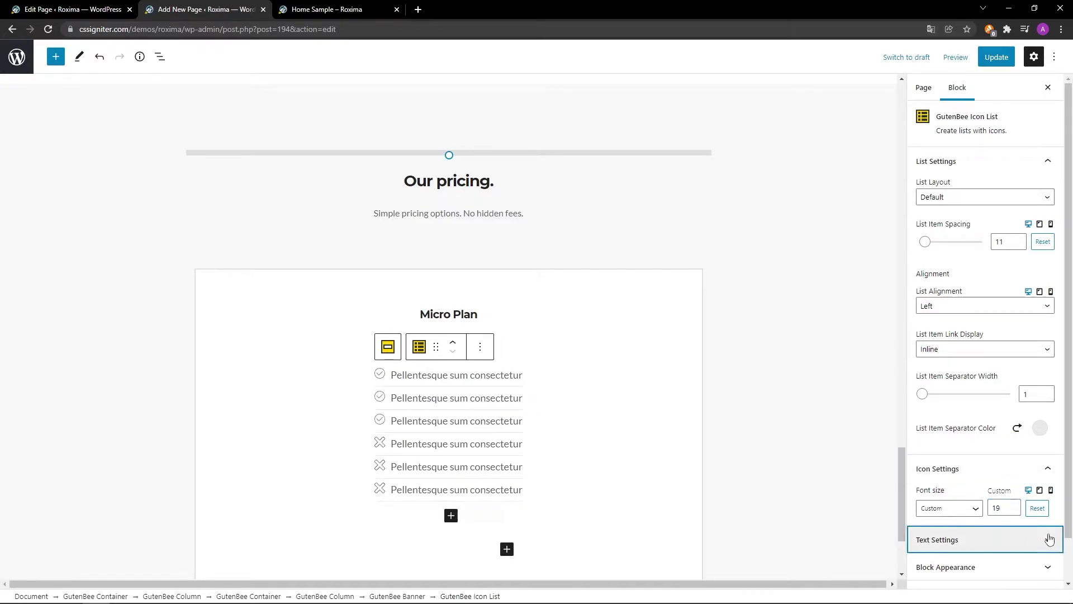
pyautogui.click(1046, 539)
pyautogui.click(1009, 487)
pyautogui.write('16')
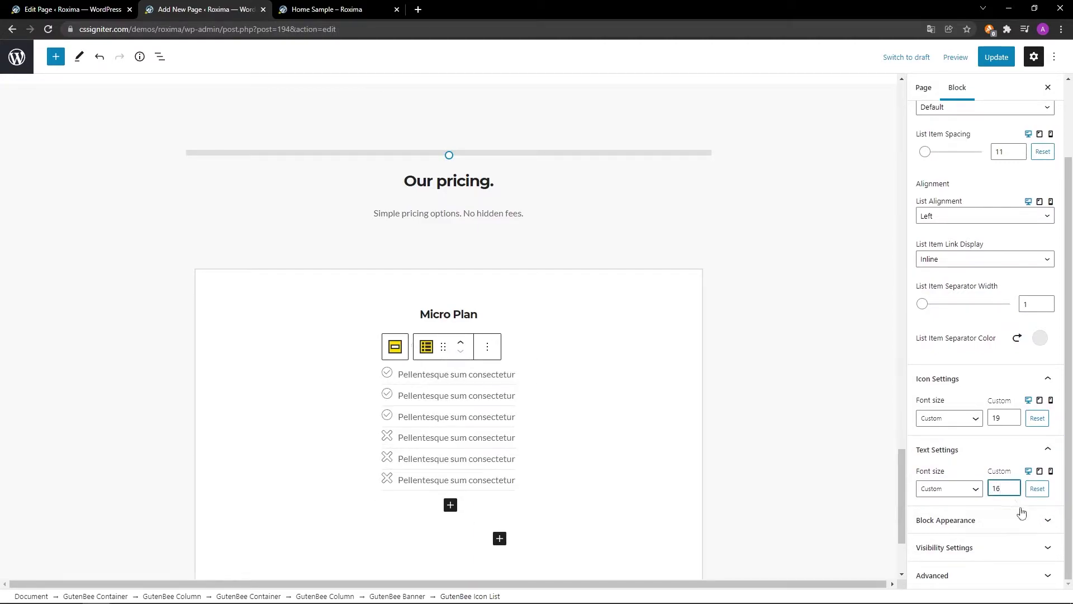
pyautogui.click(1054, 520)
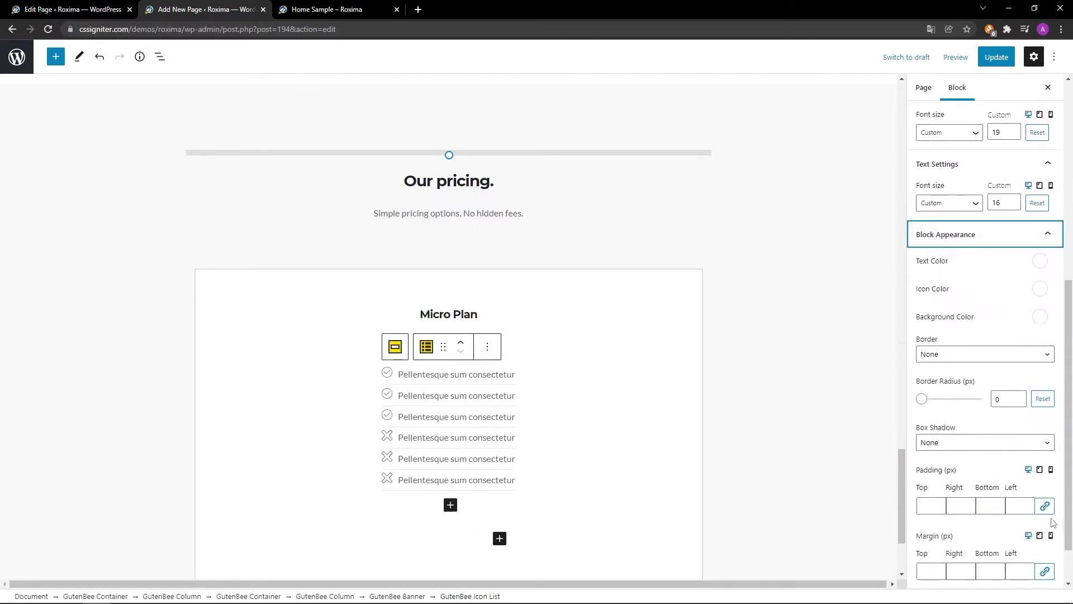
pyautogui.scroll(-1, 987, 535)
pyautogui.click(992, 516)
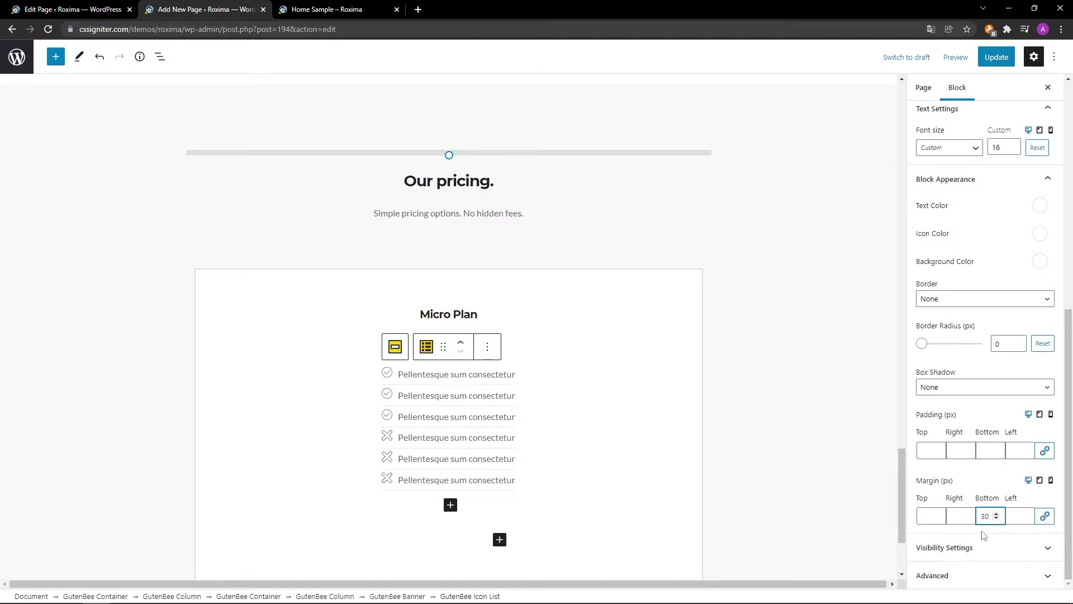
pyautogui.scroll(-1, 813, 536)
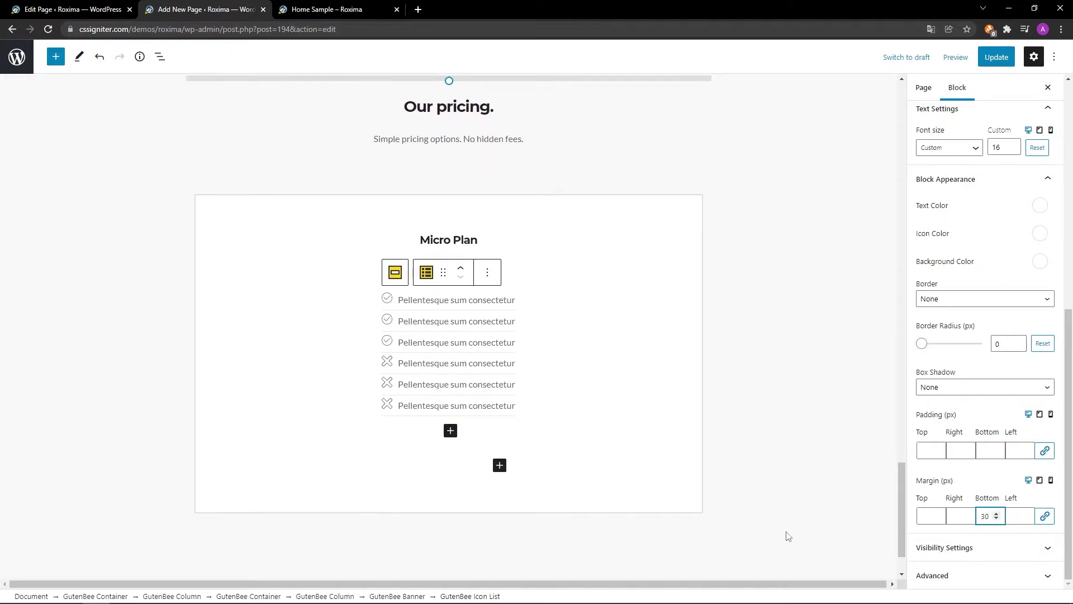
# Insert an H4 heading reading '$899,95' below the Micro Plan list.
pyautogui.click(500, 468)
pyautogui.click(503, 437)
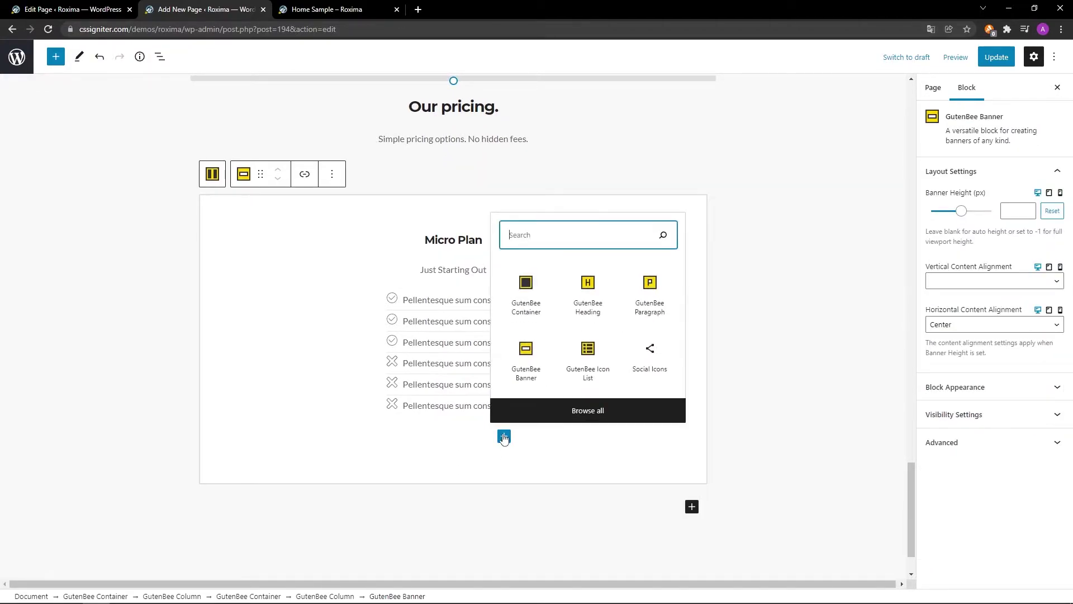
pyautogui.click(588, 311)
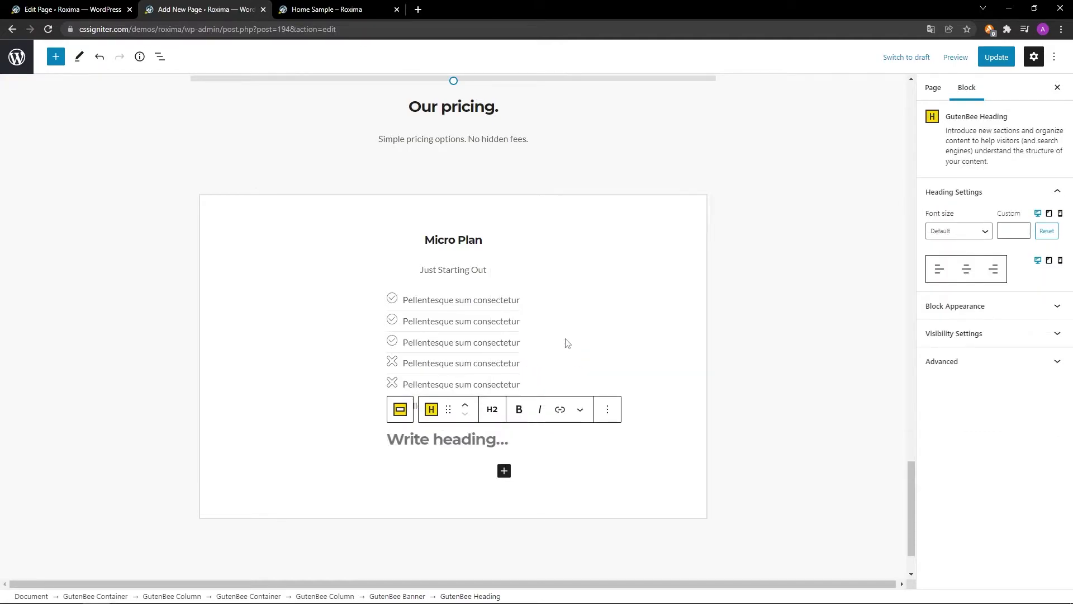
pyautogui.click(492, 409)
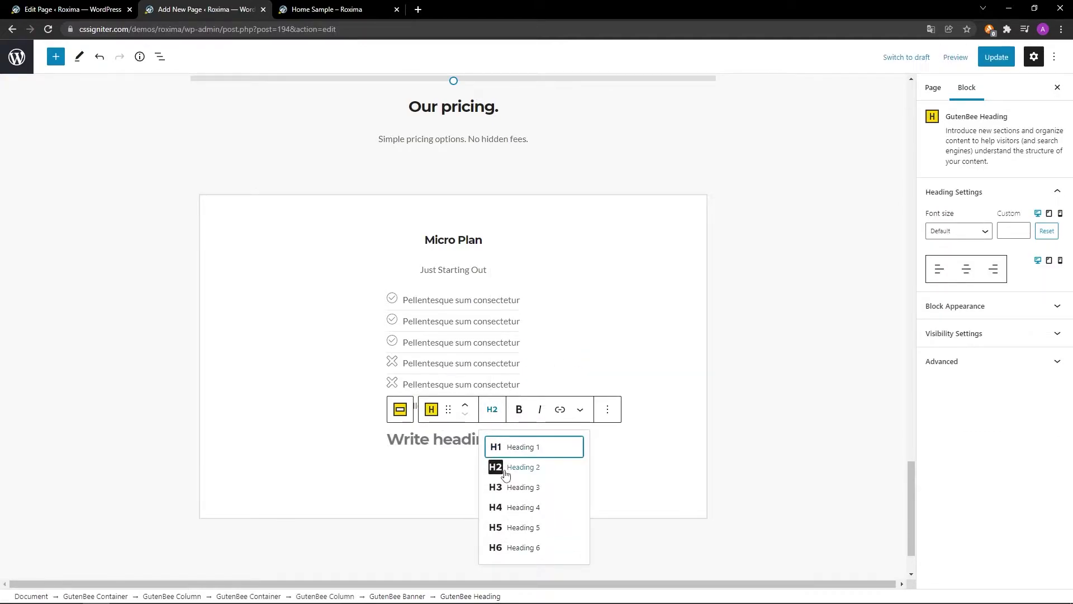
pyautogui.click(507, 508)
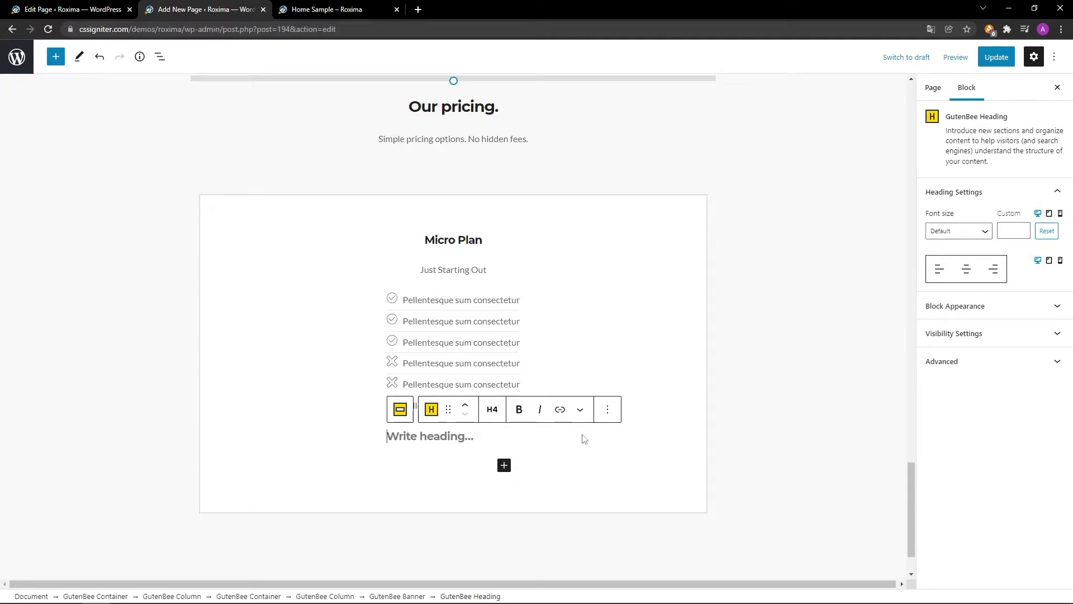
pyautogui.scroll(-1, 729, 438)
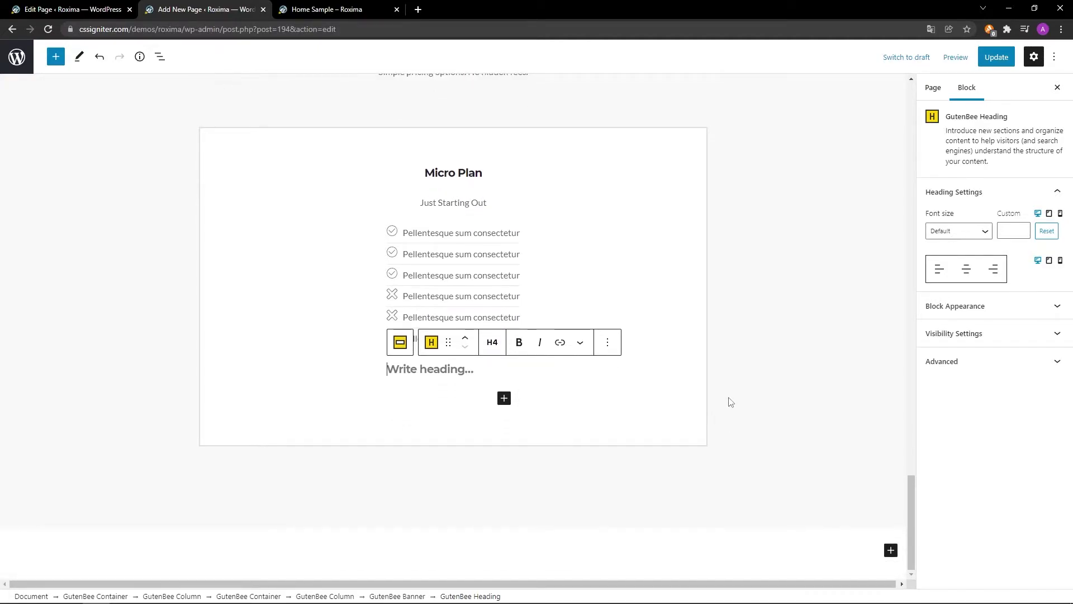
pyautogui.write('$899,95')
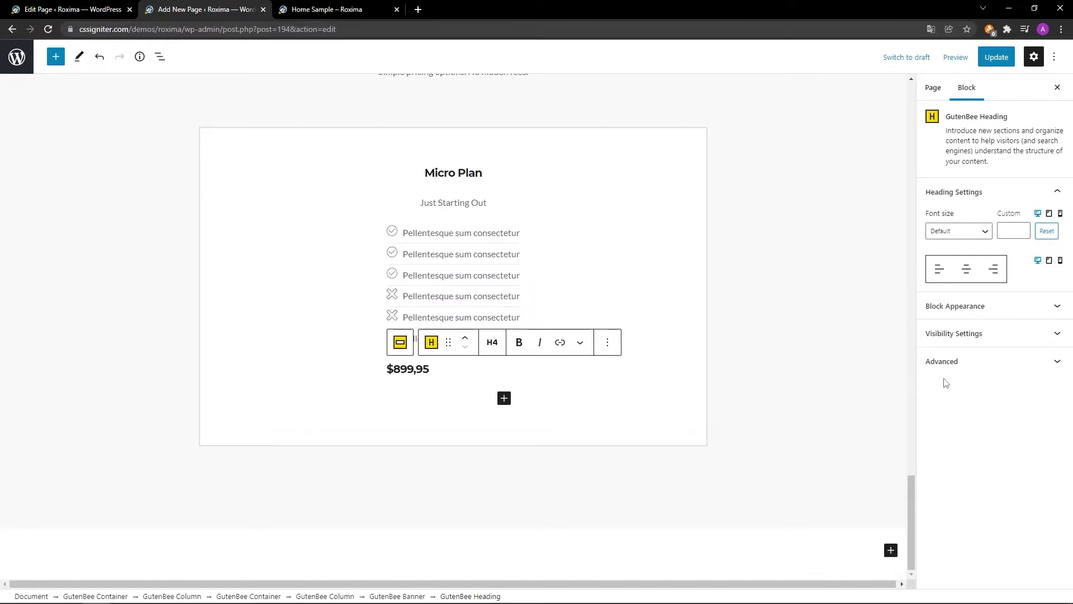
# Centre the price heading and give it a 30 px bottom margin.
pyautogui.click(971, 278)
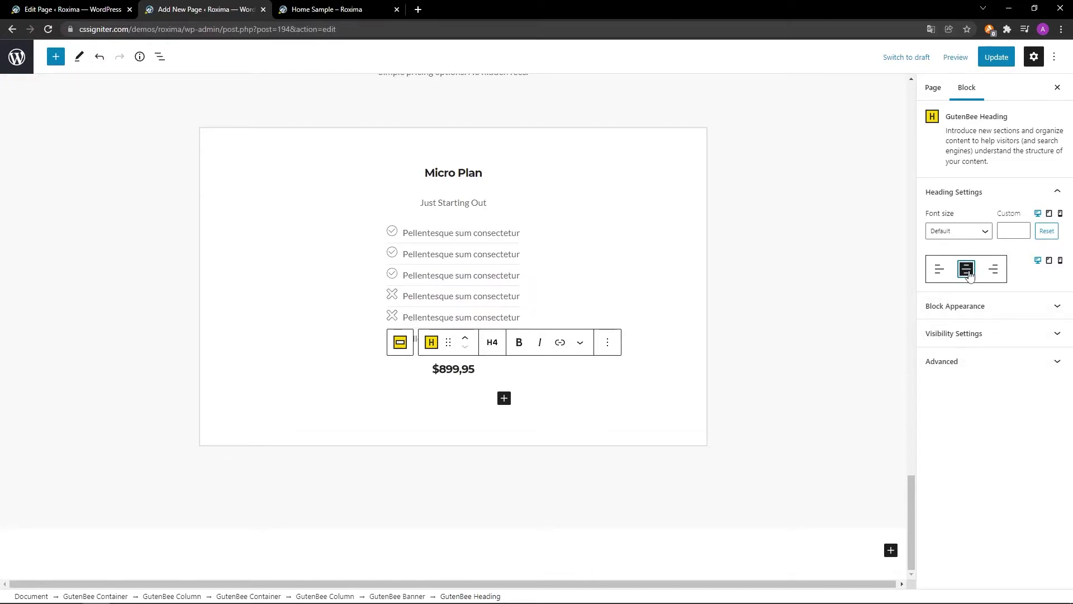
pyautogui.click(1000, 306)
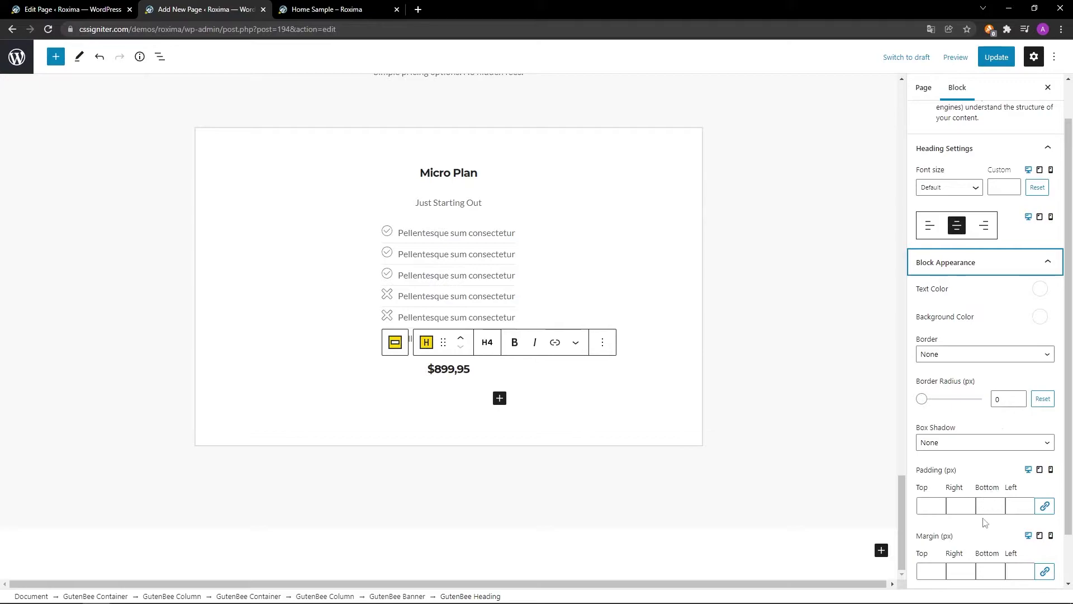
pyautogui.scroll(-1, 984, 531)
pyautogui.click(991, 516)
pyautogui.write('30')
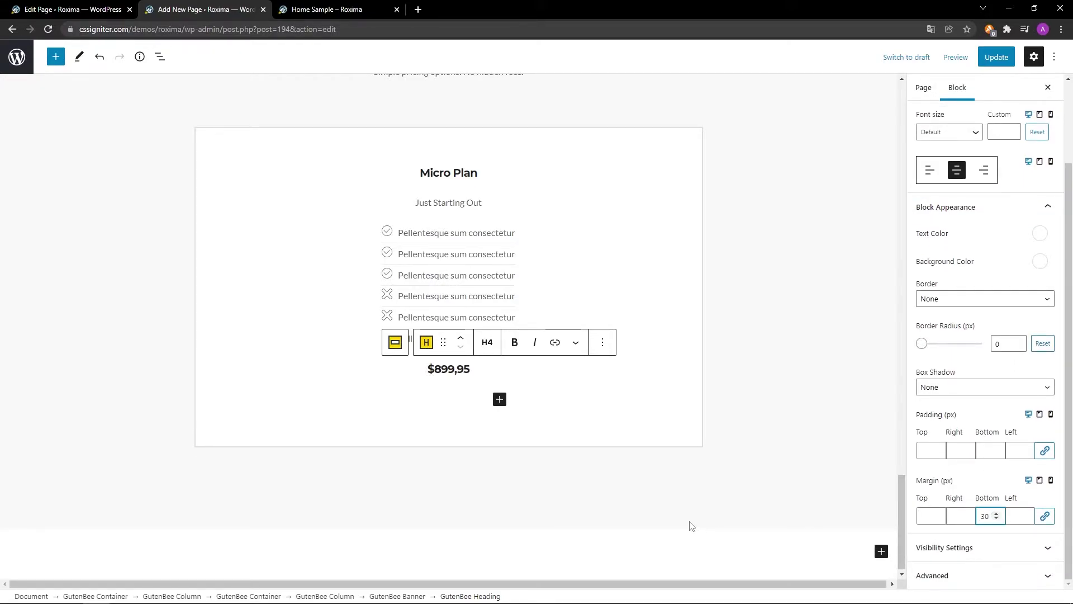
# Insert a button group below the price, with a button labelled Buy Now and linked to #.
pyautogui.click(500, 398)
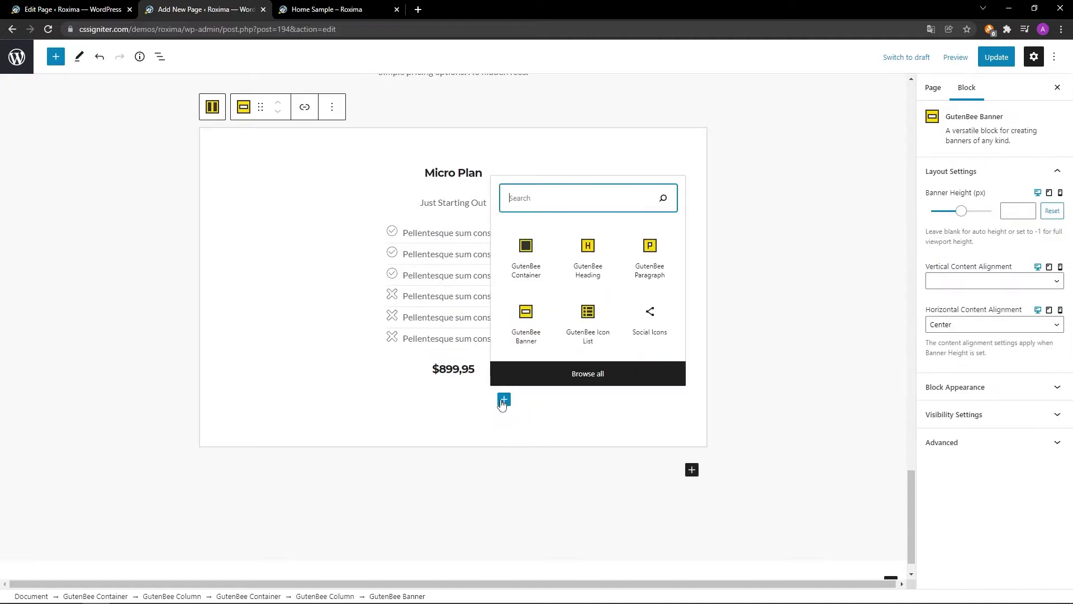
pyautogui.write('GutenBee Button Group')
pyautogui.click(526, 487)
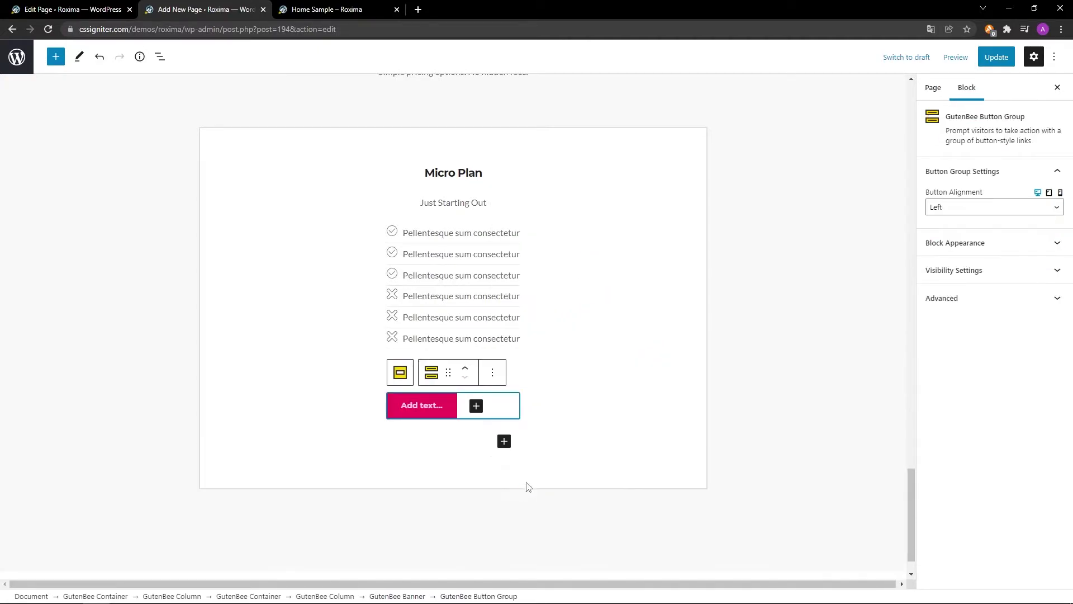
pyautogui.click(454, 406)
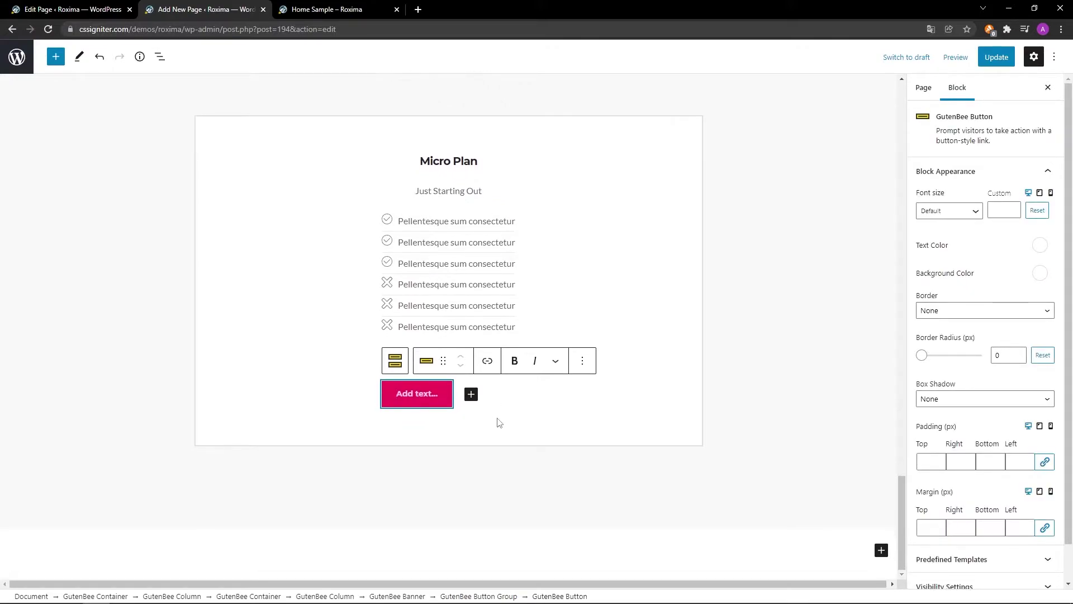
pyautogui.write('Buy Now')
pyautogui.click(487, 361)
pyautogui.write('#')
pyautogui.click(499, 436)
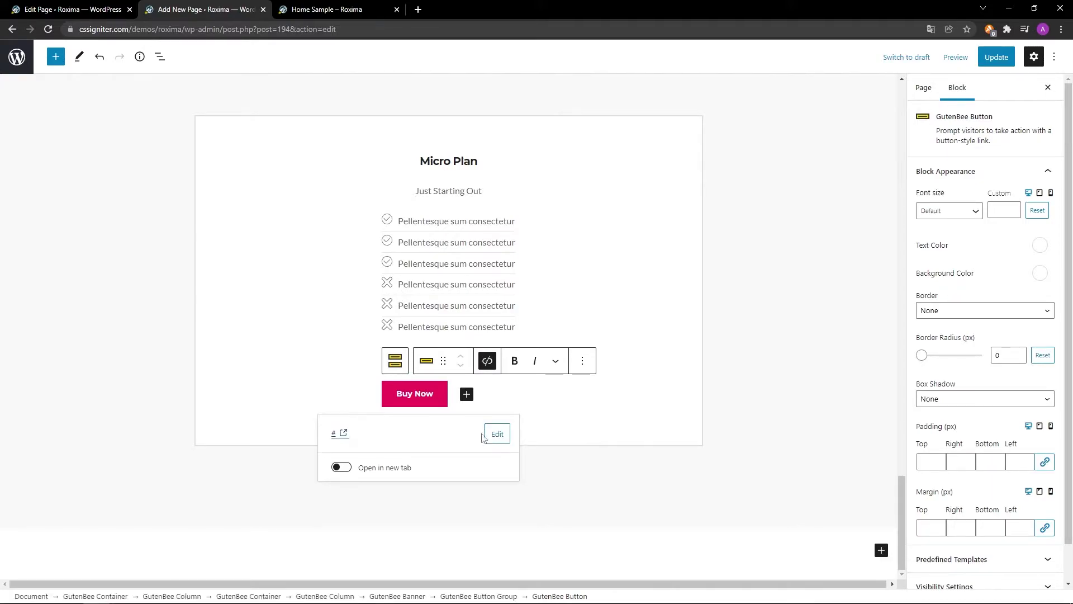
# Centre the button group and set its bottom margin to 0.
pyautogui.click(394, 369)
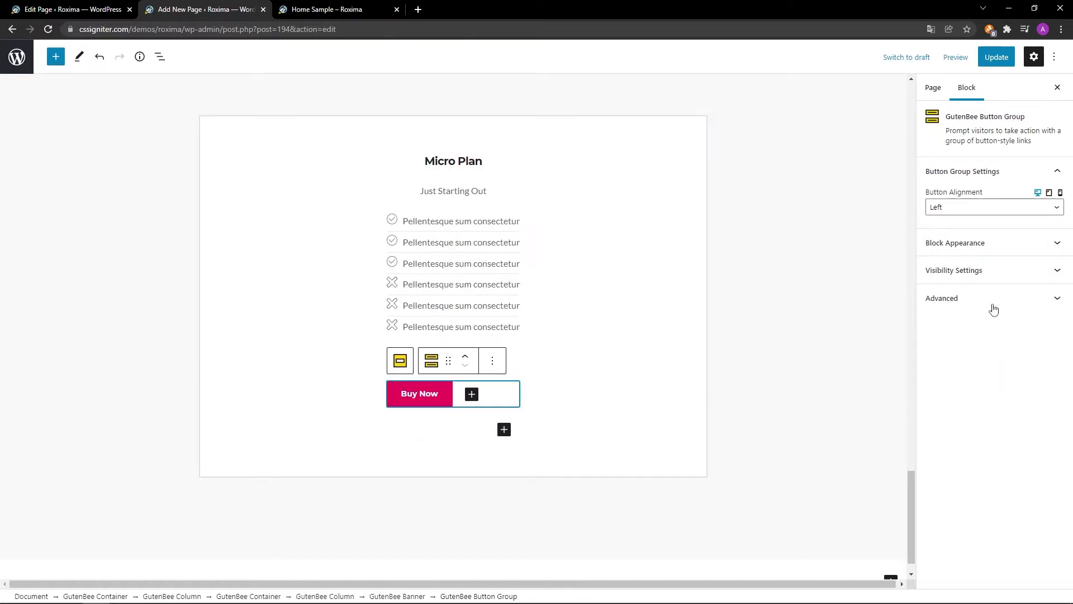
pyautogui.click(987, 217)
pyautogui.click(987, 239)
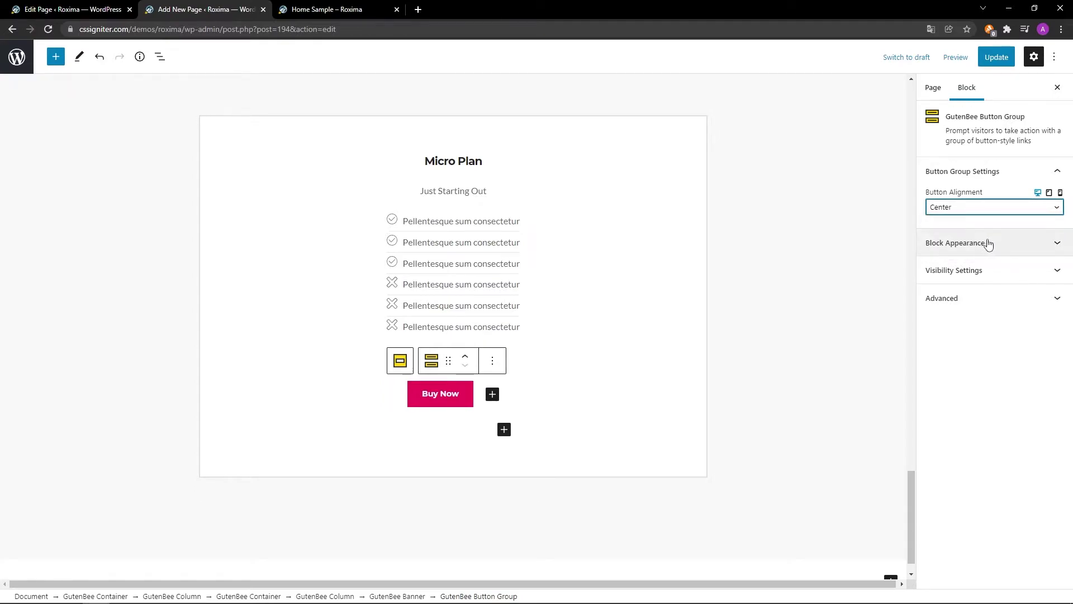
pyautogui.click(1009, 243)
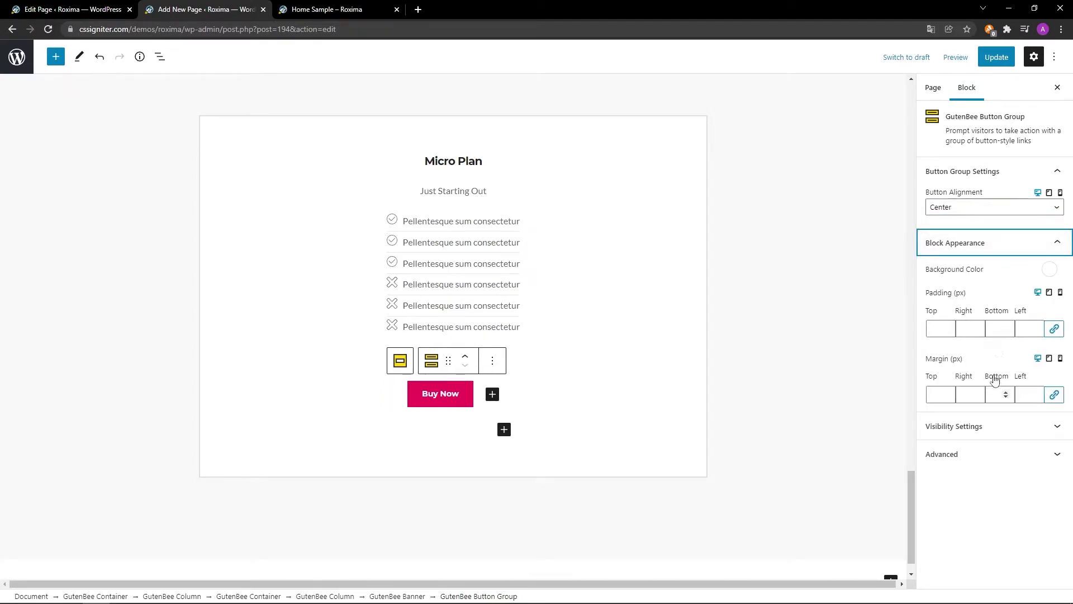
pyautogui.click(998, 394)
pyautogui.write('0')
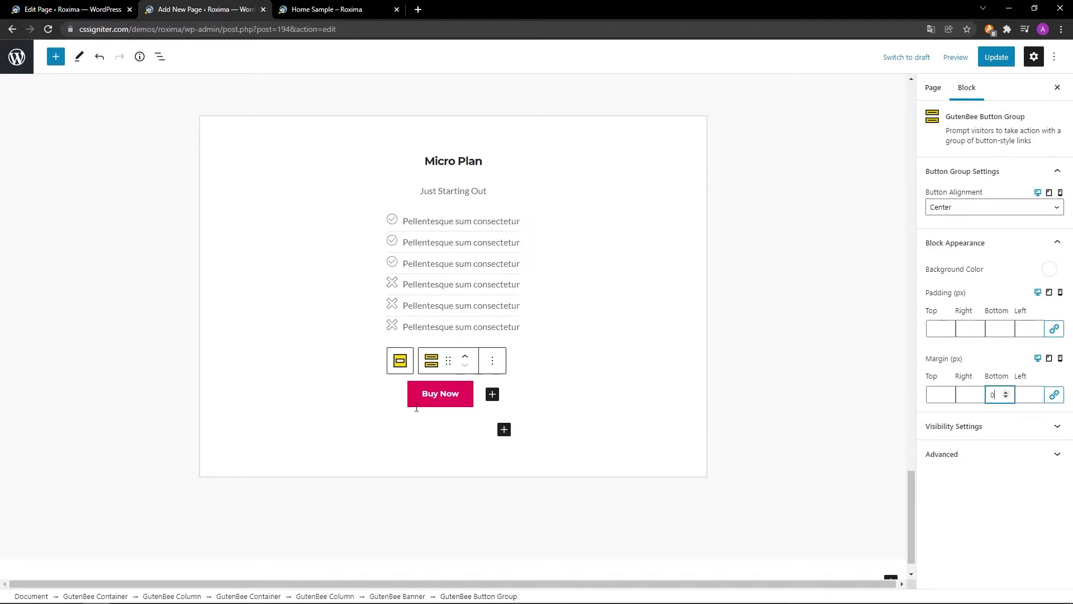
pyautogui.click(396, 361)
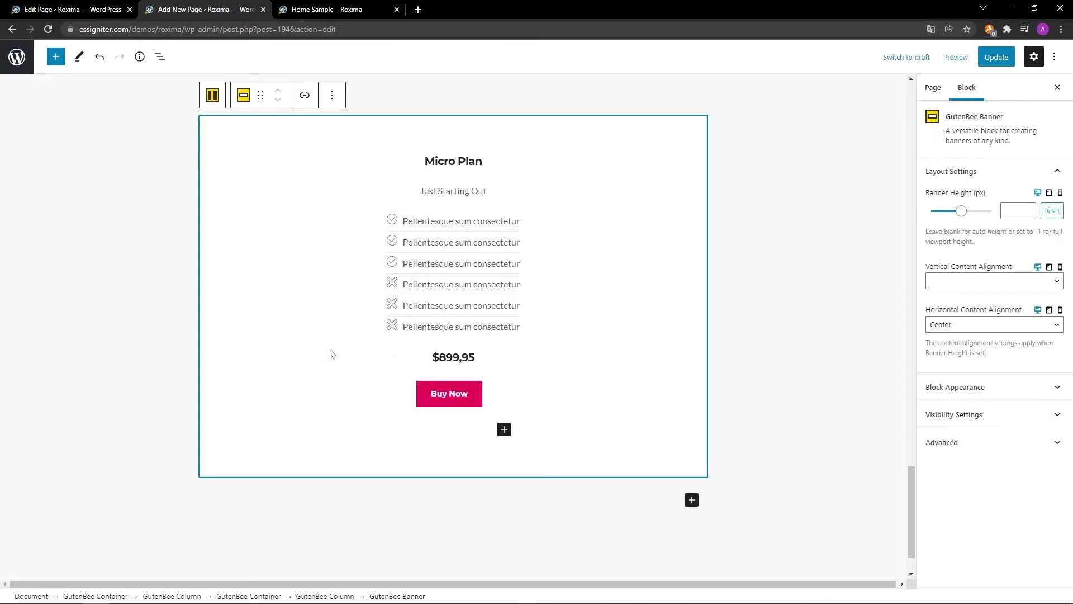
# Duplicate the Micro Plan column twice from its block options menu.
pyautogui.click(212, 96)
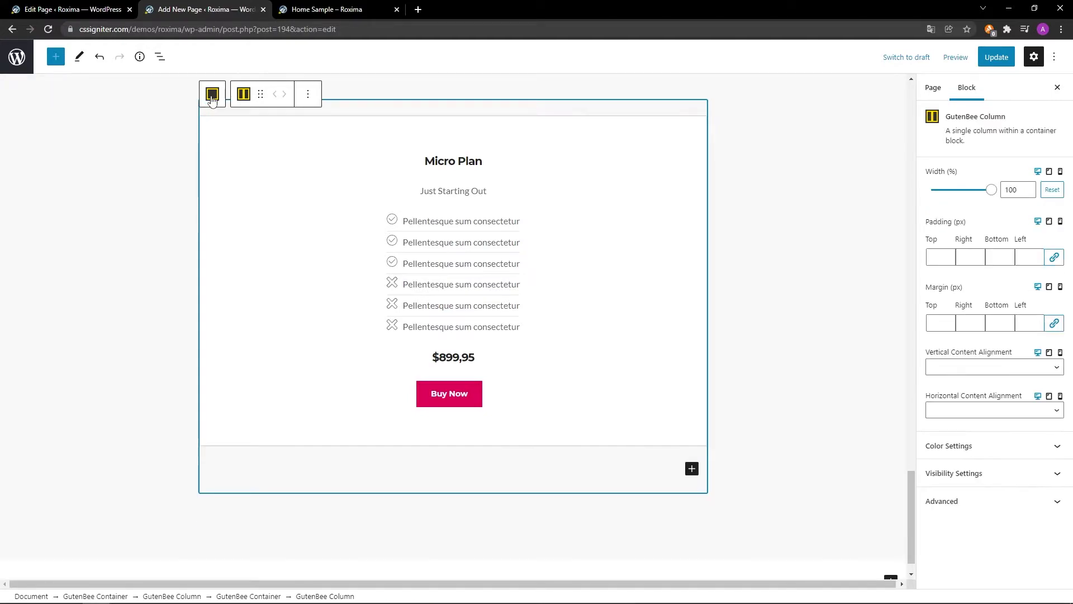
pyautogui.click(307, 94)
pyautogui.click(313, 174)
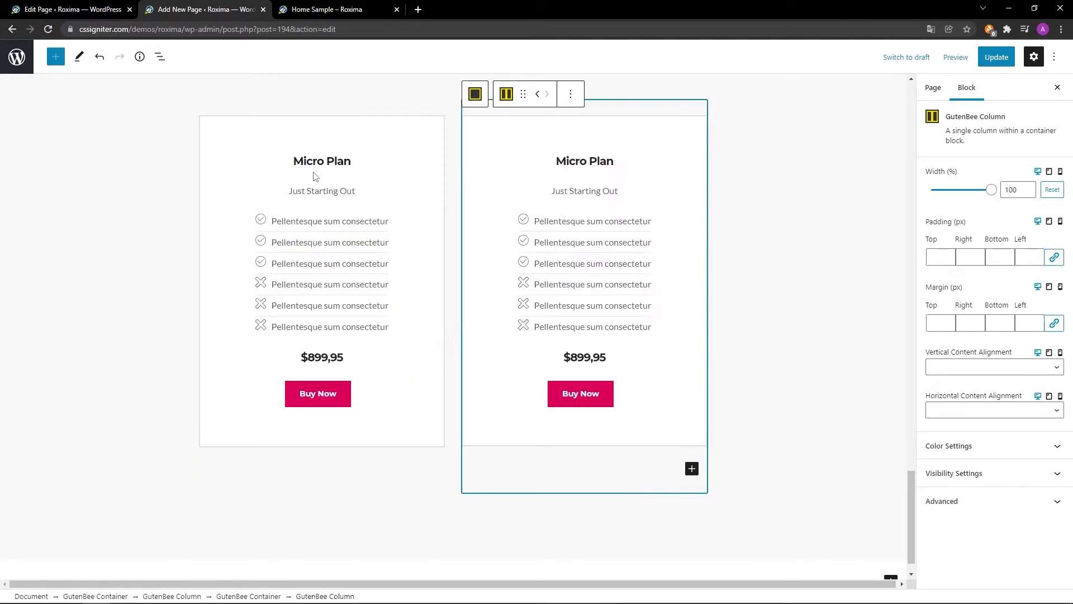
pyautogui.click(573, 96)
pyautogui.click(584, 171)
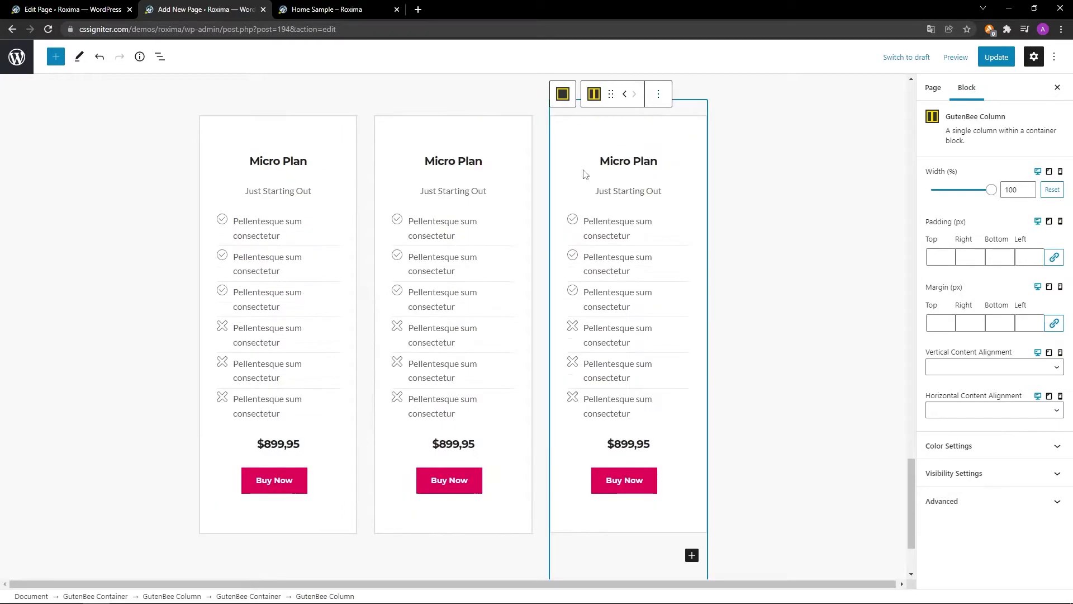
pyautogui.click(453, 128)
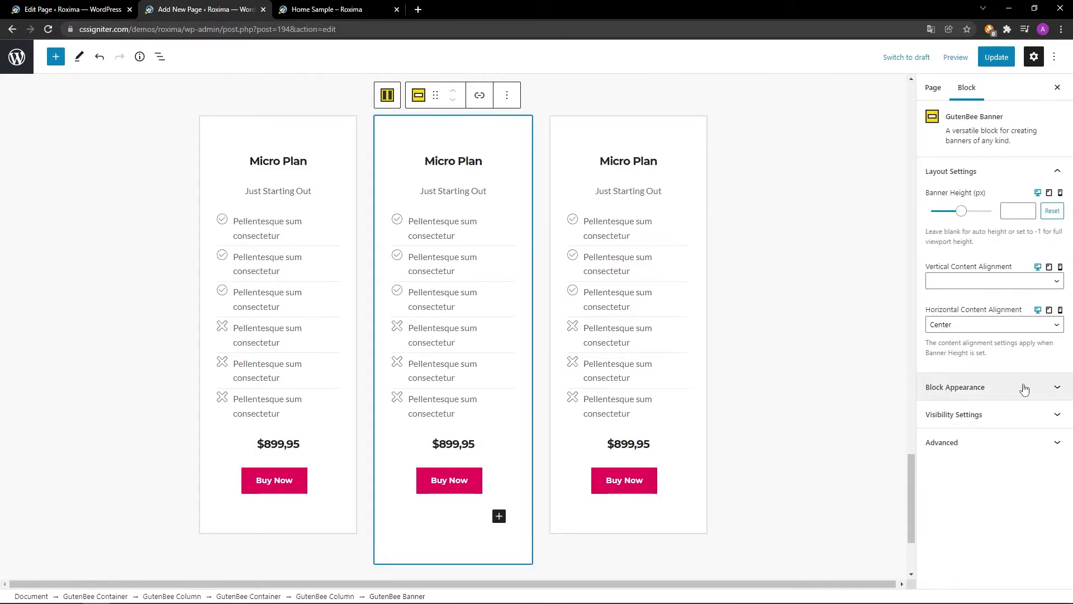
# Set the middle card's border colour to the pink preset.
pyautogui.click(1048, 389)
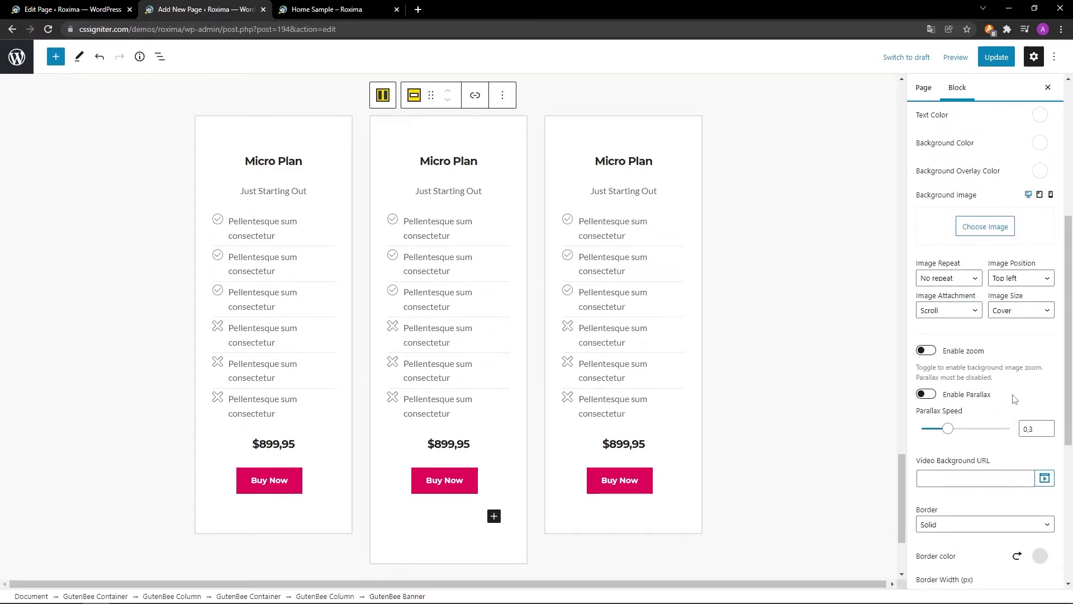
pyautogui.scroll(-3, 1008, 403)
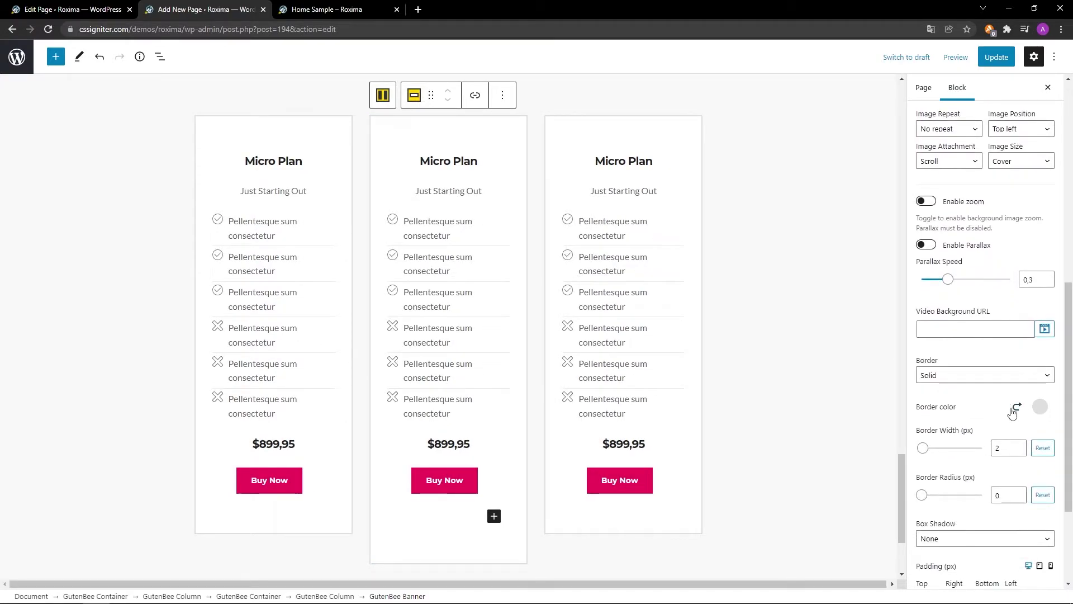
pyautogui.click(1014, 410)
pyautogui.click(1039, 408)
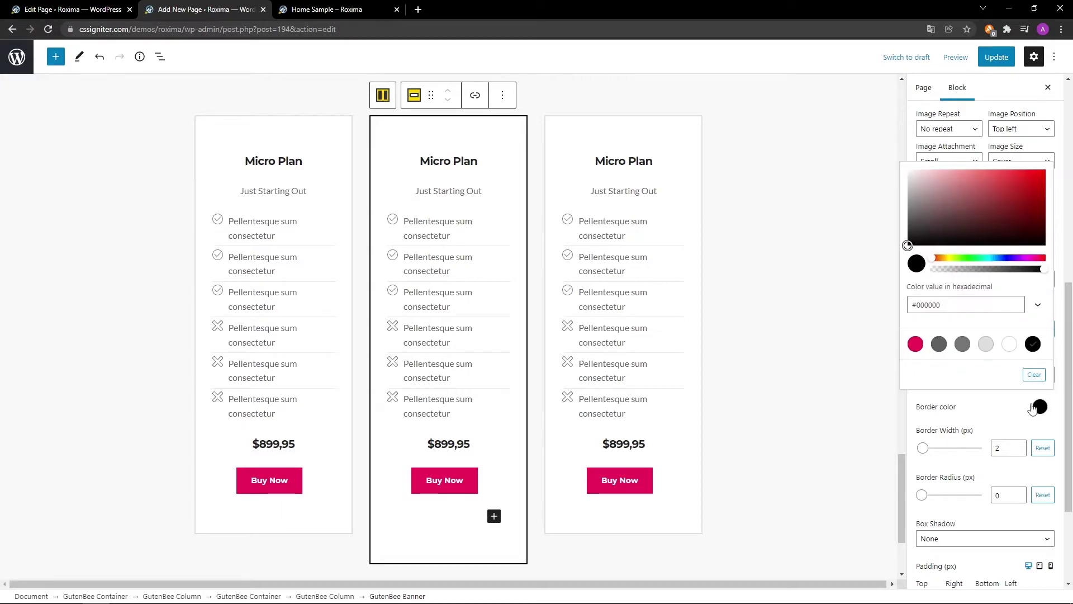
pyautogui.click(916, 344)
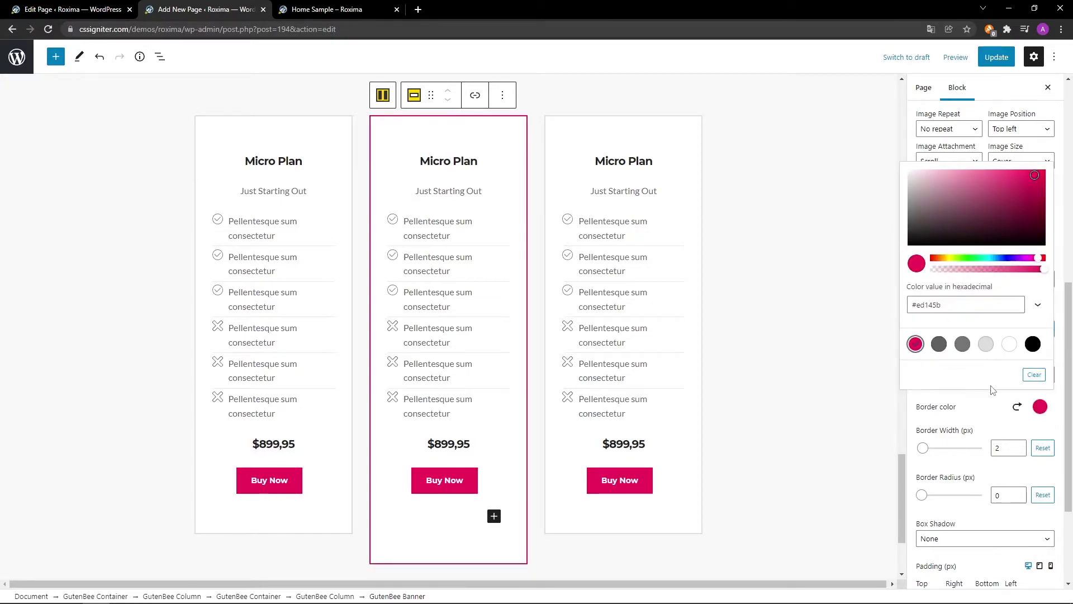
pyautogui.click(1040, 407)
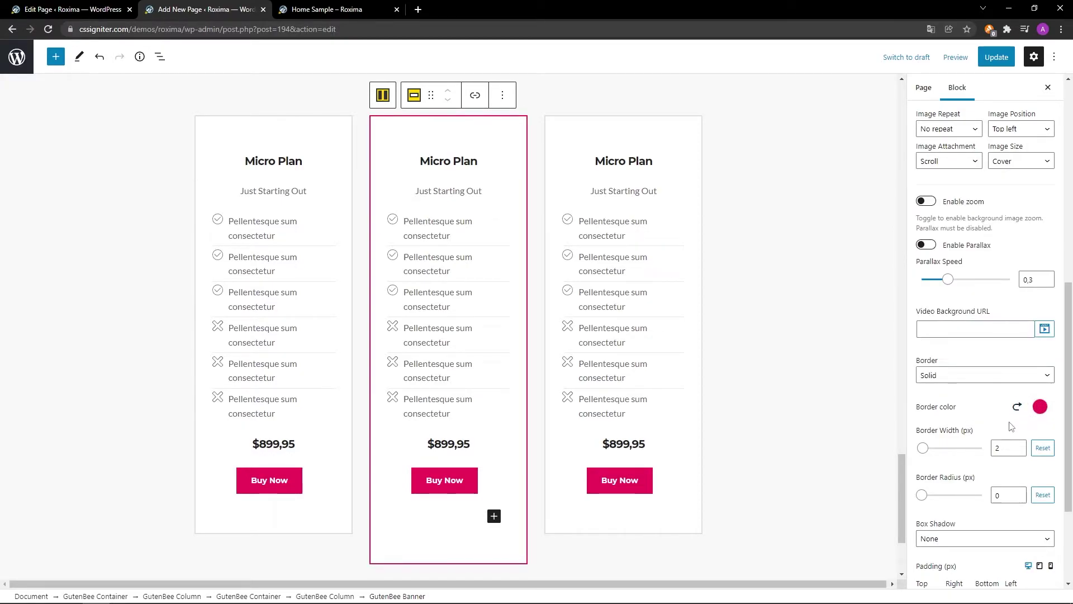
# Give the middle card a Normal outset shadow in #dedede at about 59% opacity.
pyautogui.scroll(-3, 1010, 427)
pyautogui.click(1007, 390)
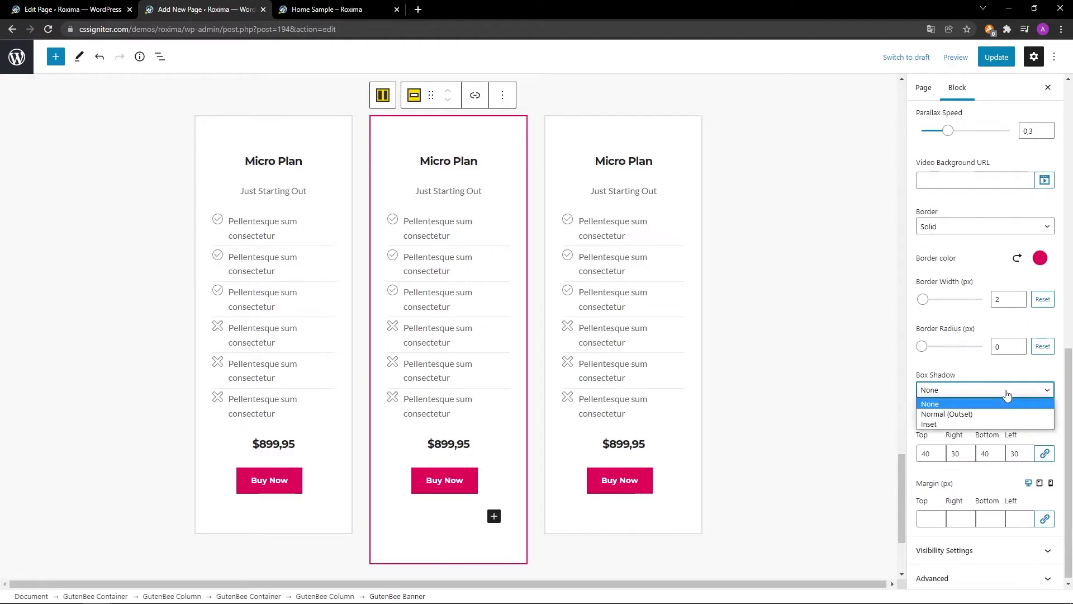
pyautogui.click(1003, 414)
pyautogui.click(1017, 423)
pyautogui.click(1040, 421)
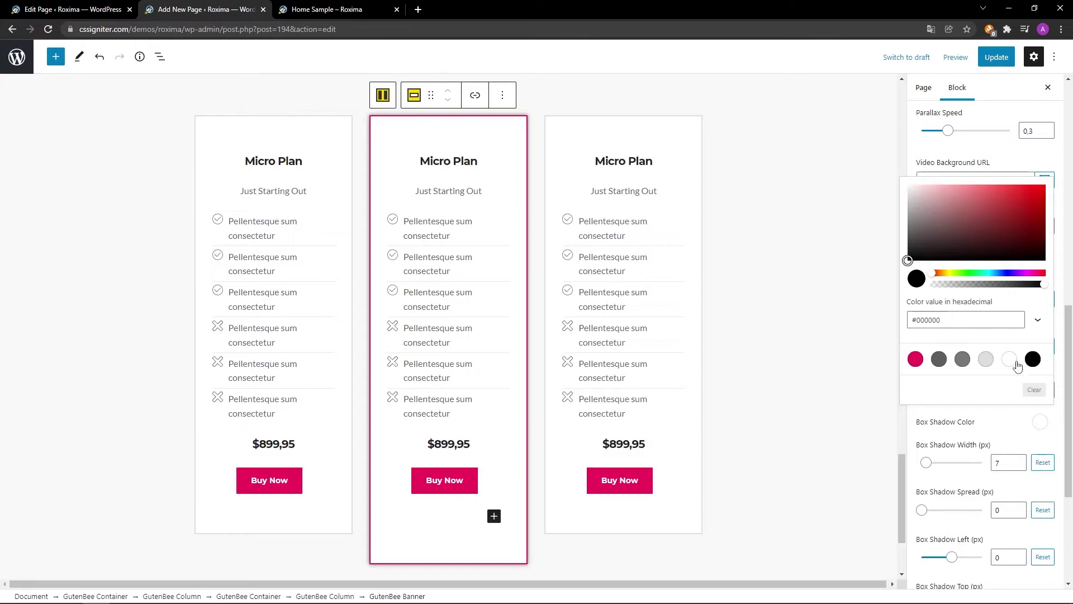
pyautogui.doubleClick(1020, 315)
pyautogui.write('dedede')
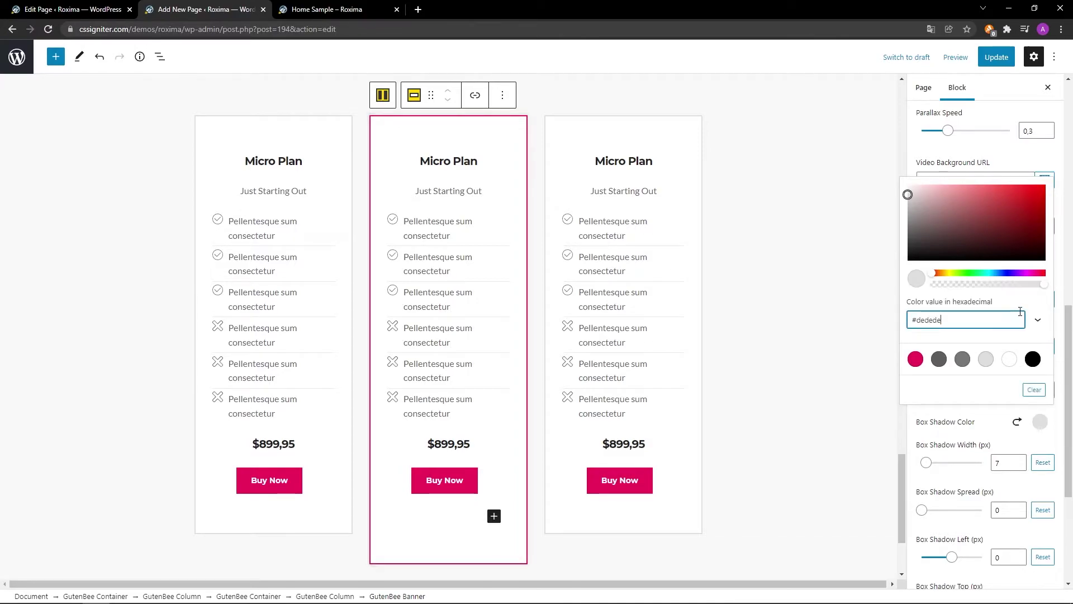
pyautogui.moveTo(1044, 284); pyautogui.dragTo(1000, 291)
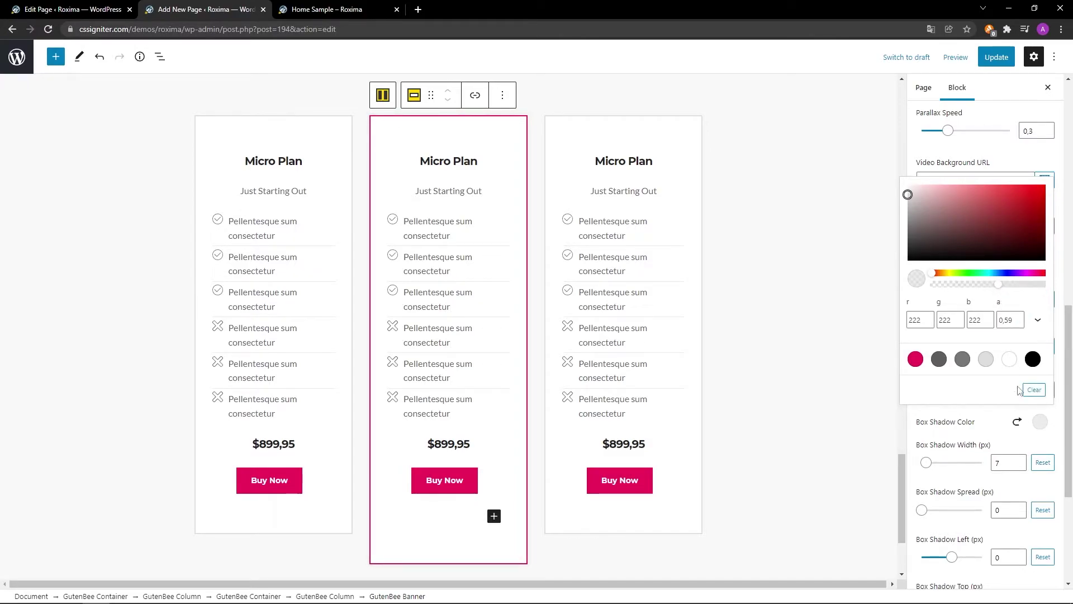
pyautogui.click(1039, 423)
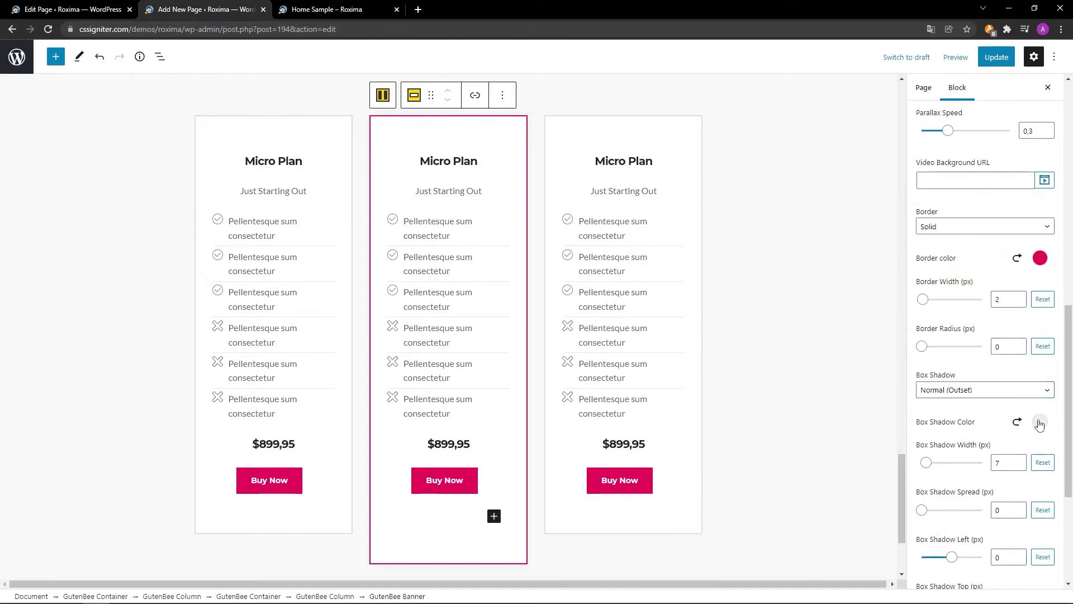
# Set the shadow width to 20 and the spread to 5.
pyautogui.doubleClick(1011, 462)
pyautogui.write('20')
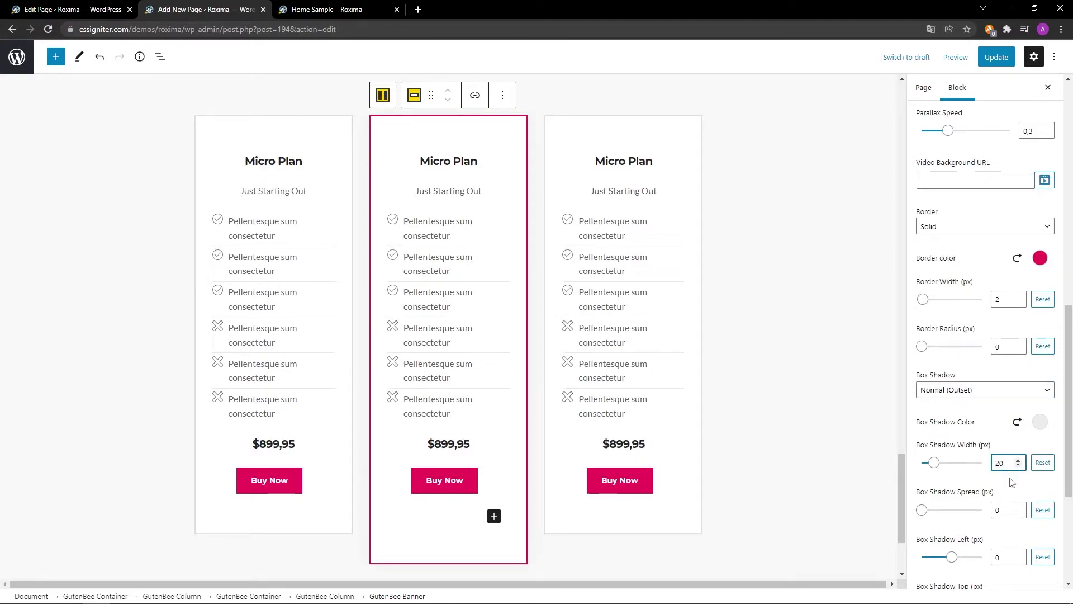
pyautogui.doubleClick(1012, 509)
pyautogui.write('5')
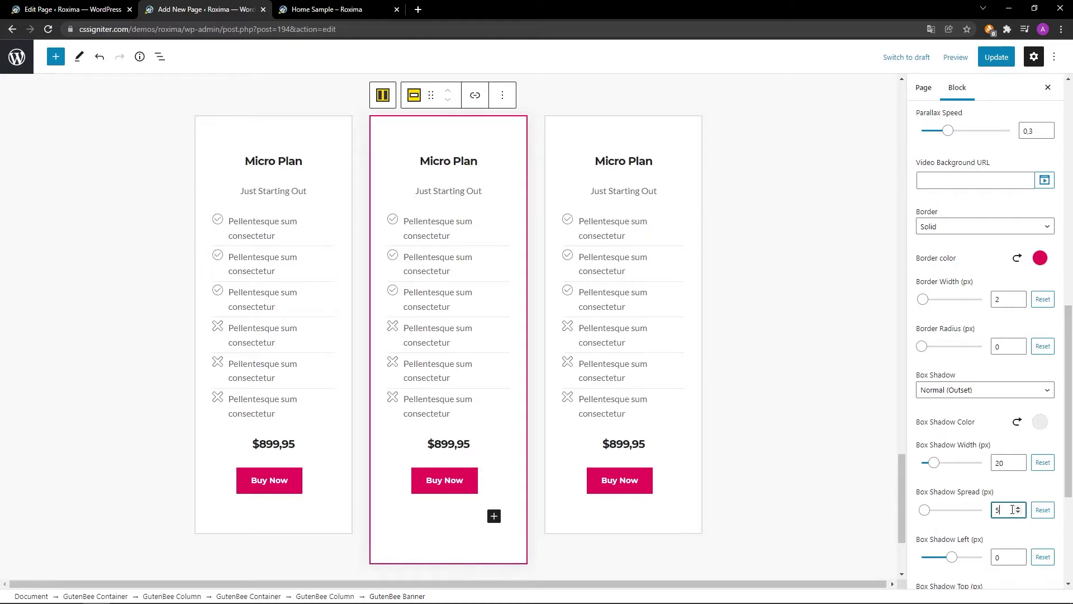
pyautogui.scroll(-4, 1004, 579)
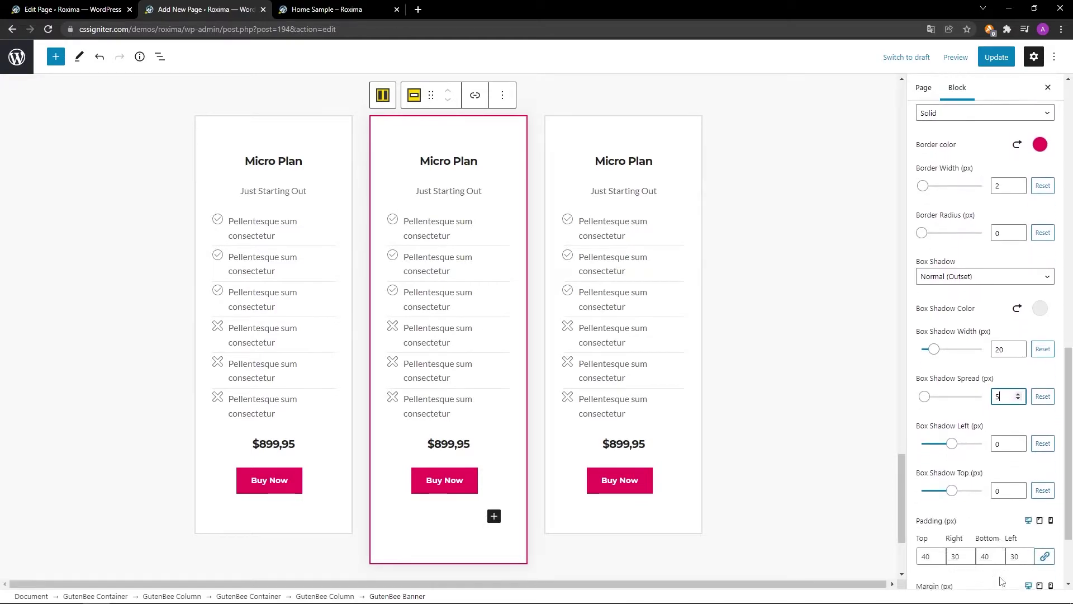
pyautogui.scroll(2, 811, 374)
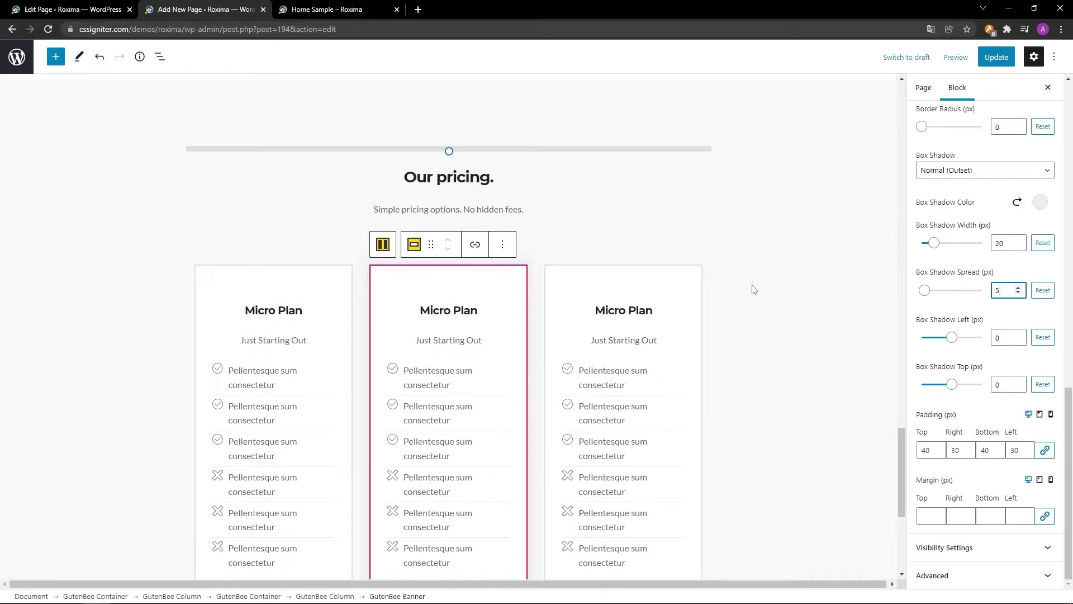
# Change the middle card to Standard Plan, 'Everything you need', priced $999,95.
pyautogui.tripleClick(481, 310)
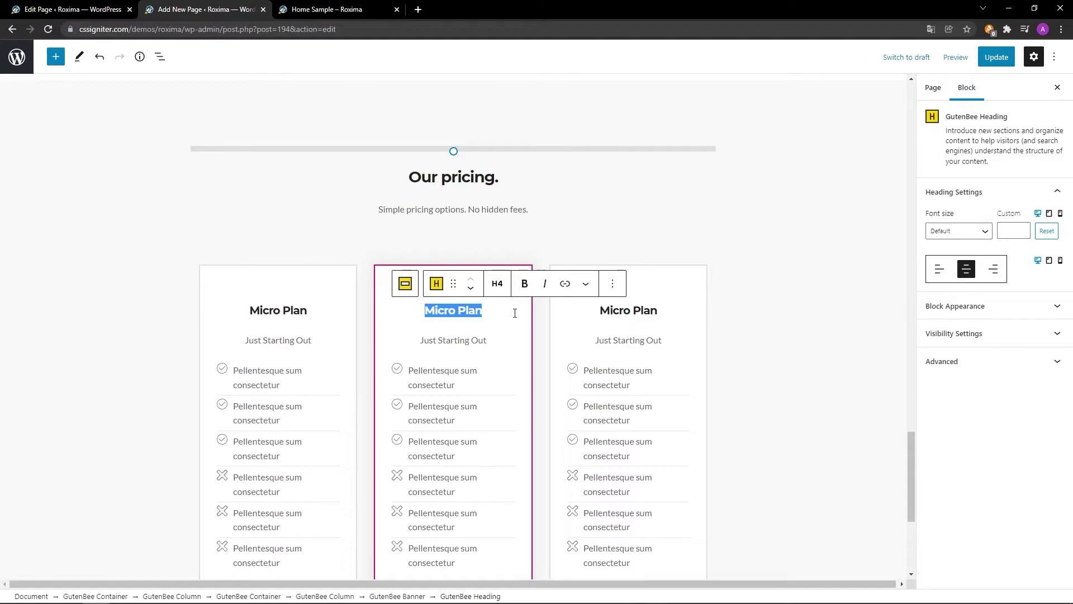
pyautogui.scroll(-1, 515, 313)
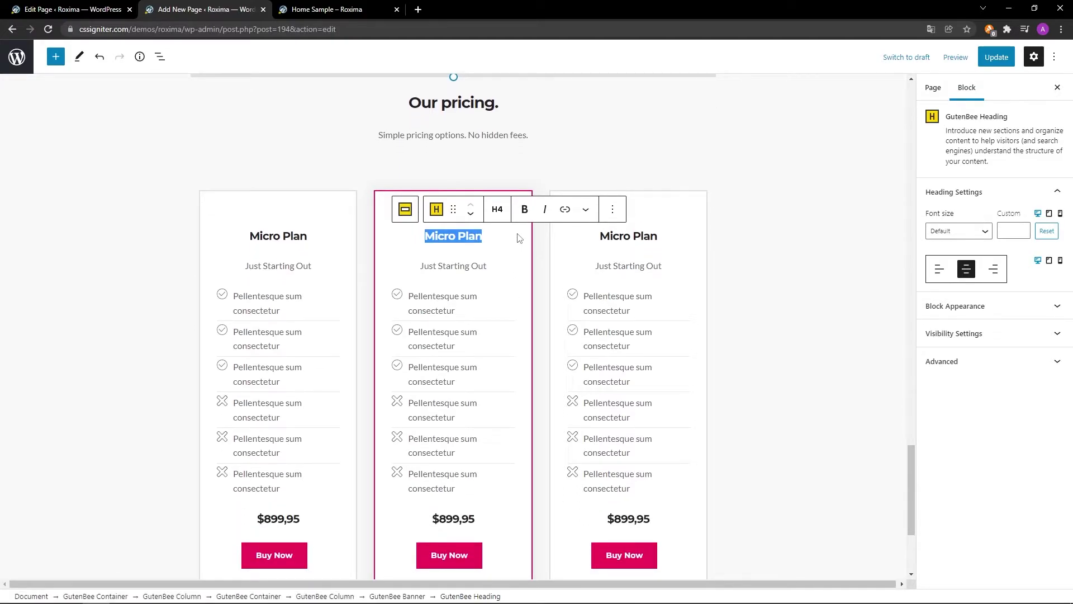
pyautogui.write('Standard Plan')
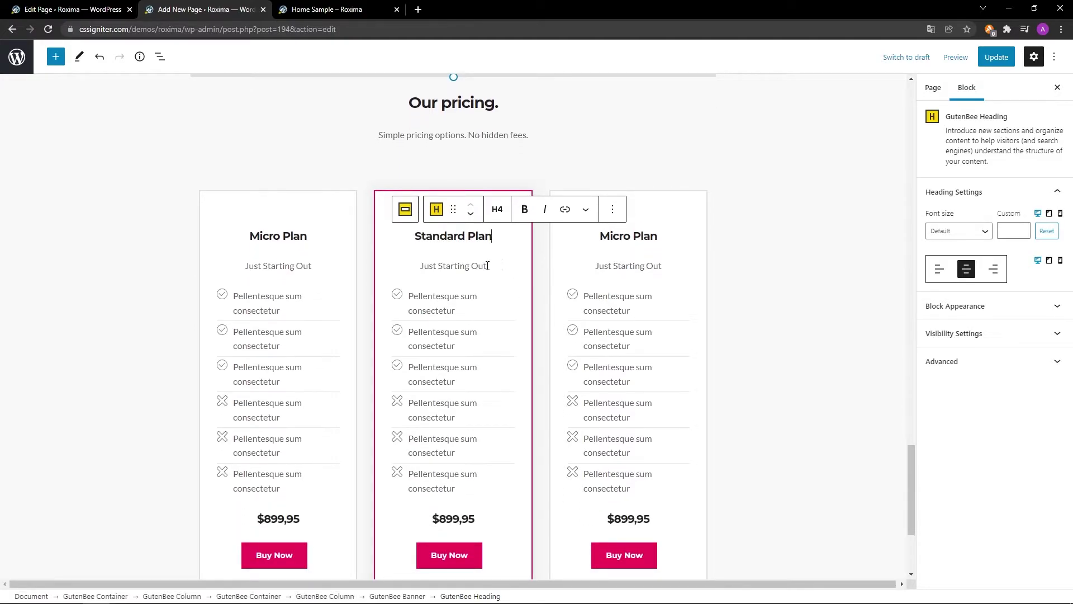
pyautogui.tripleClick(487, 265)
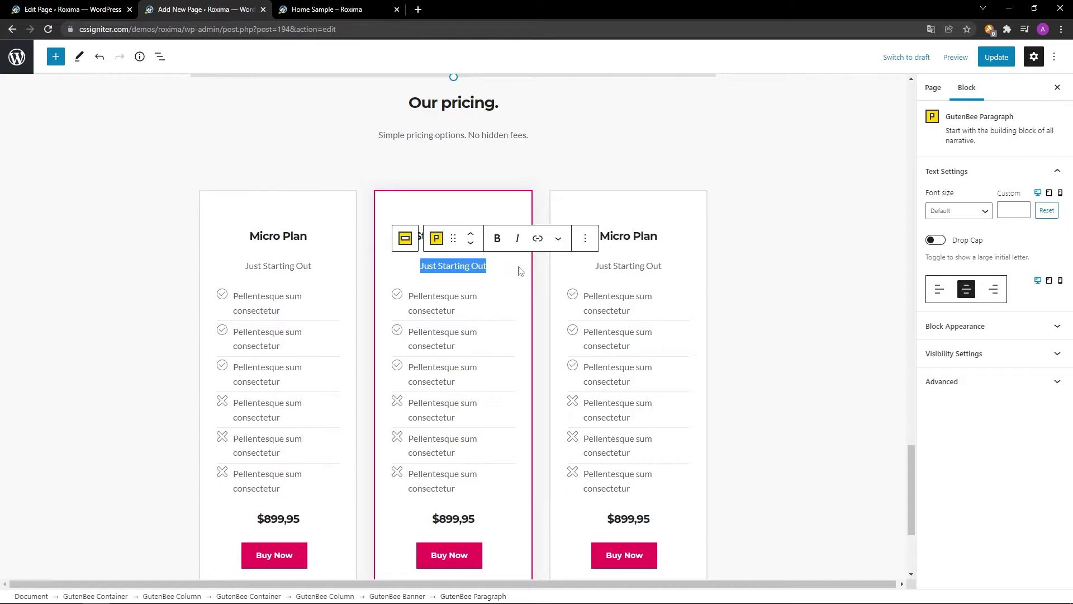
pyautogui.write('Everything you need')
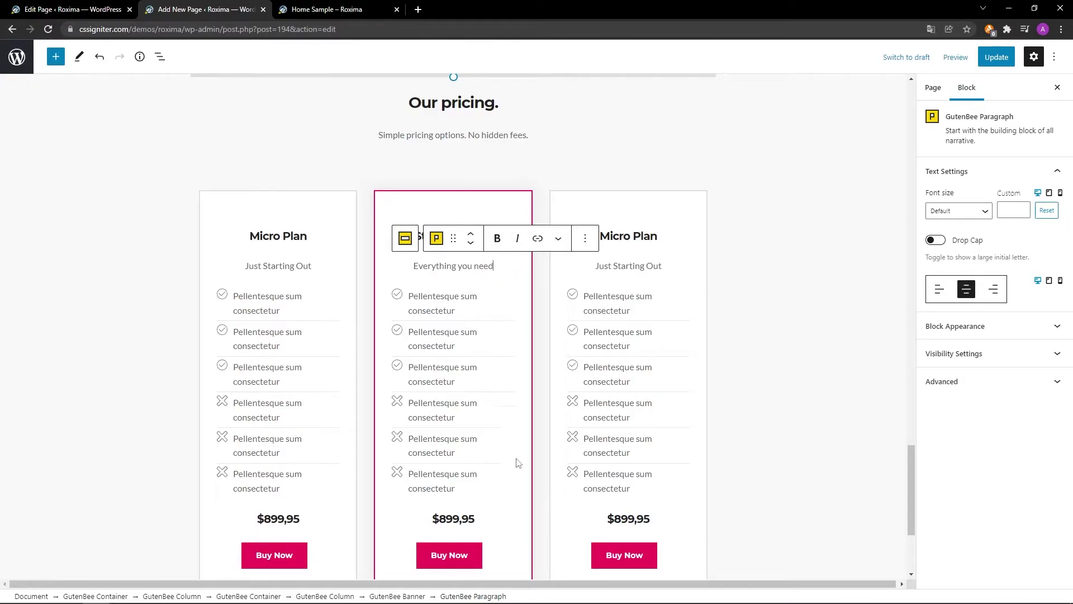
pyautogui.scroll(-1, 516, 506)
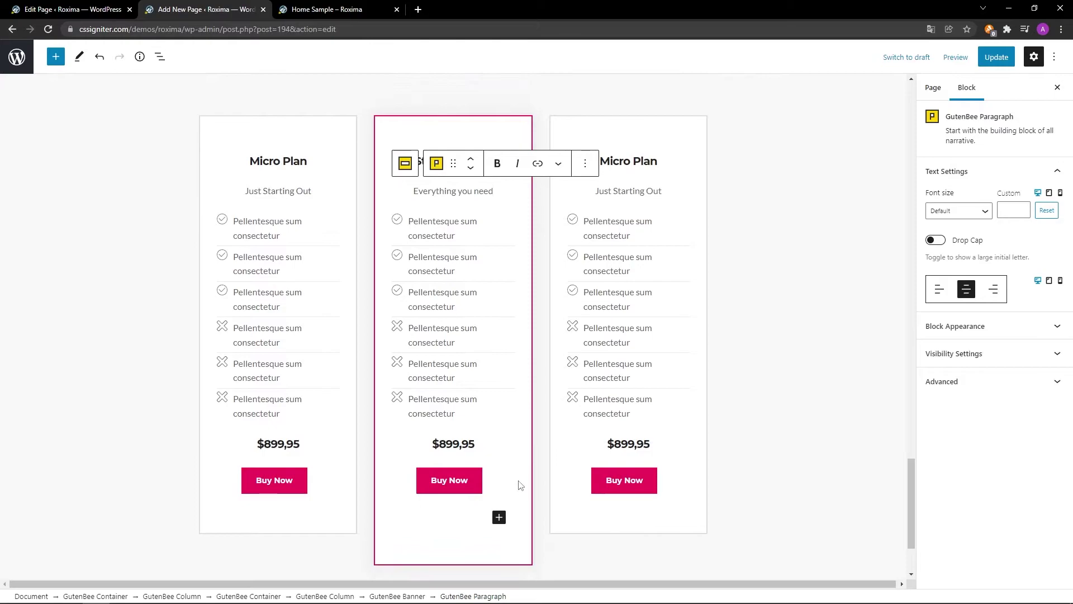
pyautogui.tripleClick(478, 444)
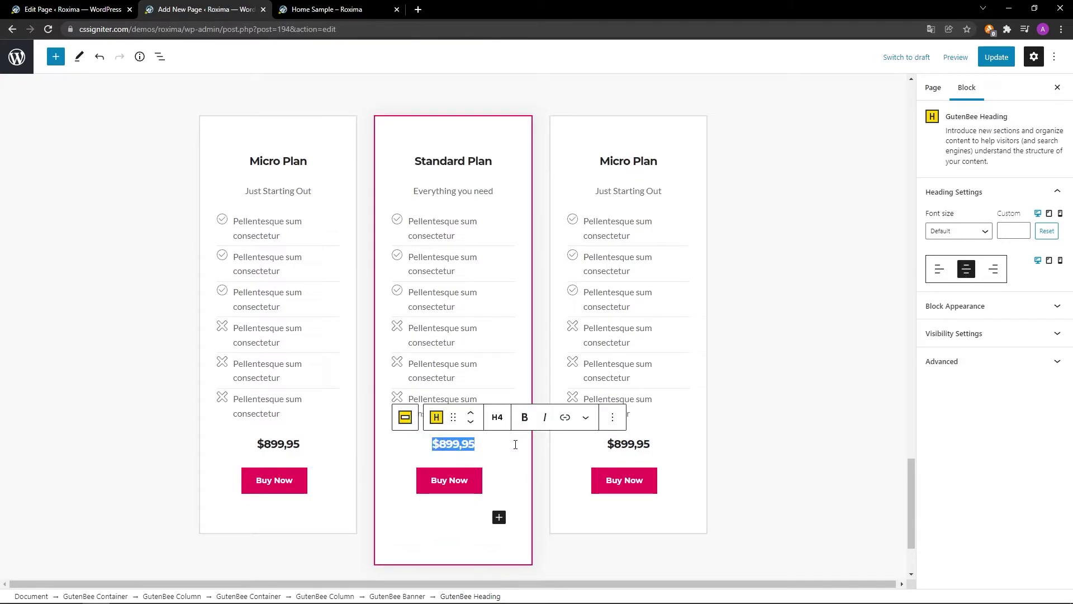
pyautogui.write('$999,95')
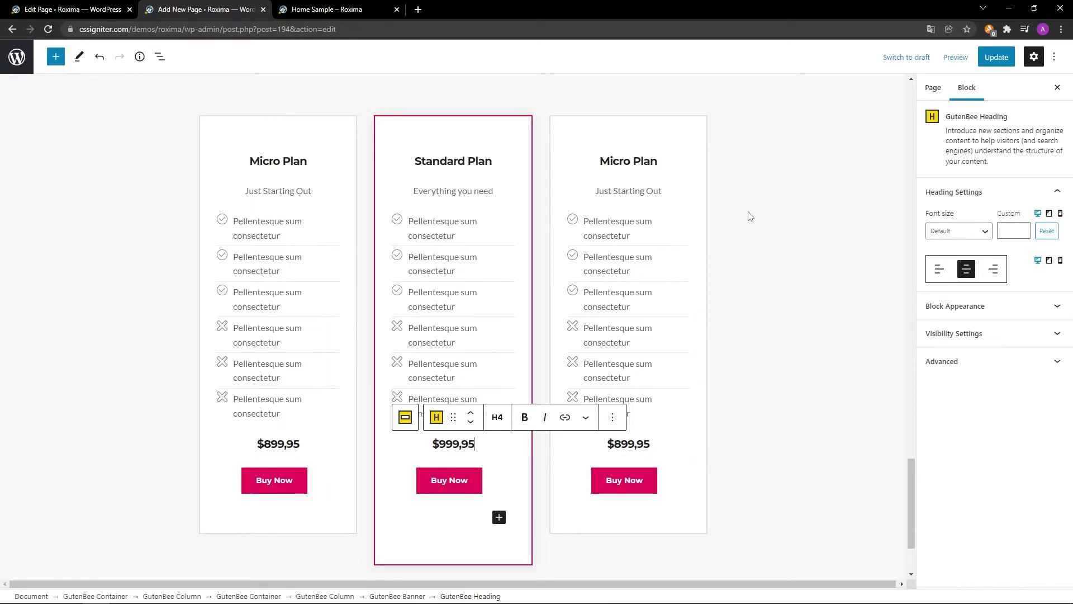
# Change the third card to Developer Plan, 'For Professionals', $1299,95, and update the page.
pyautogui.scroll(2, 750, 216)
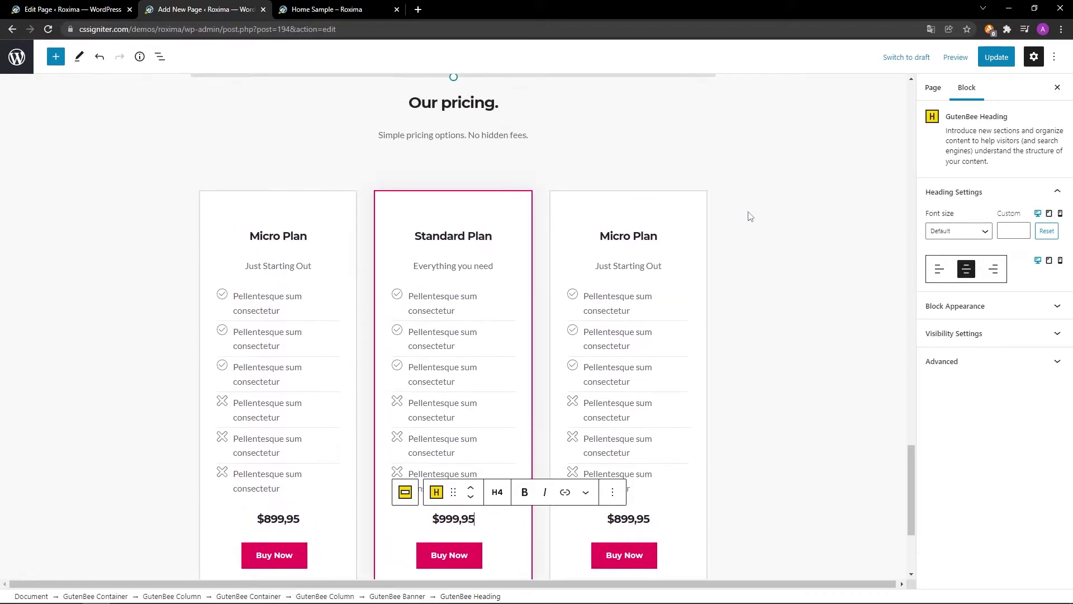
pyautogui.tripleClick(658, 236)
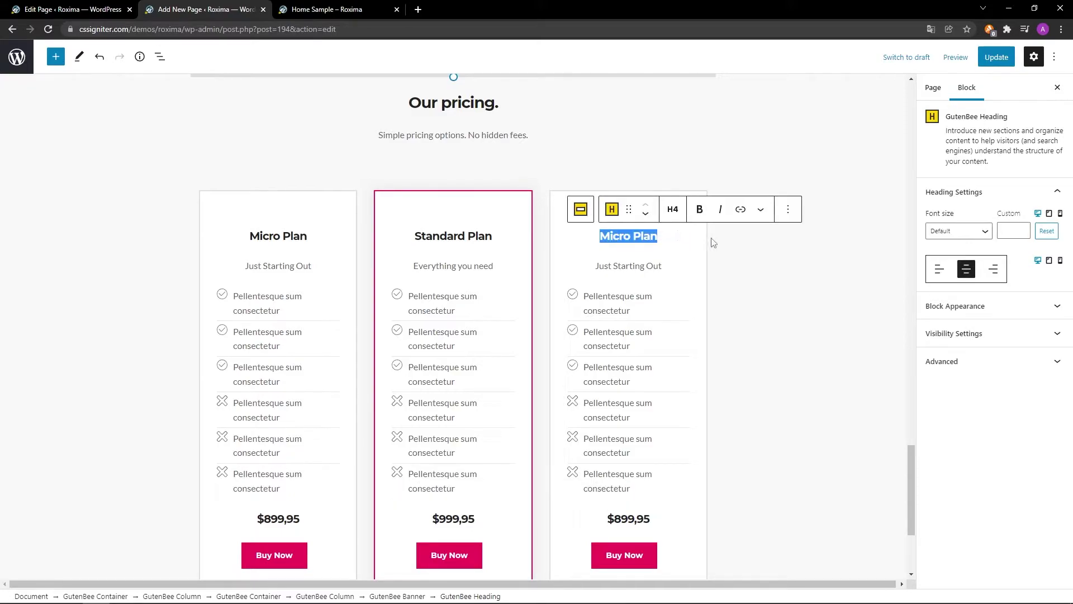
pyautogui.scroll(-2, 712, 242)
pyautogui.write('Developer Plan')
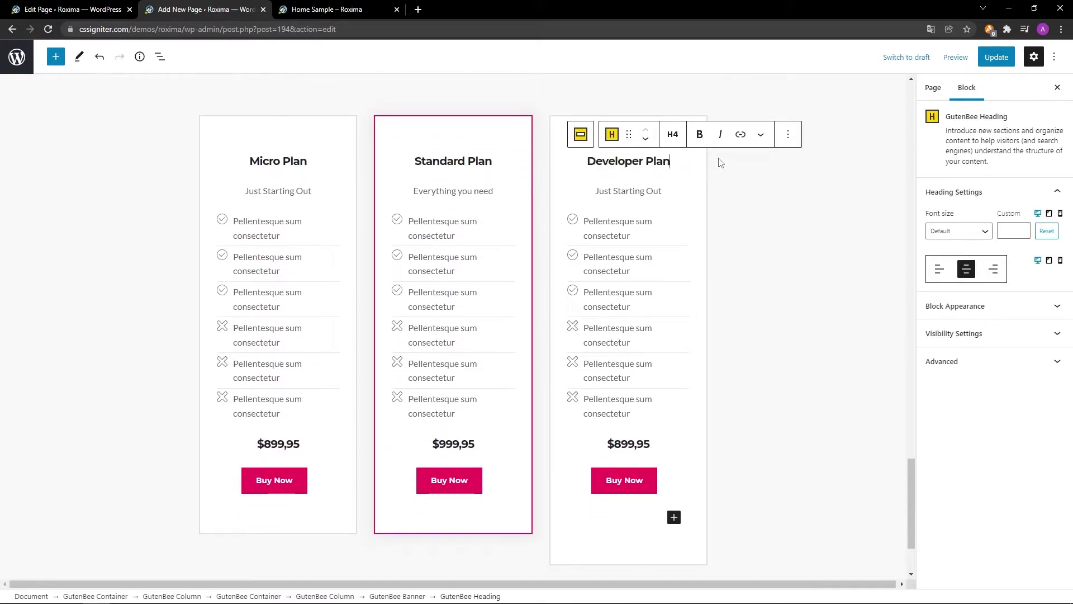
pyautogui.tripleClick(663, 191)
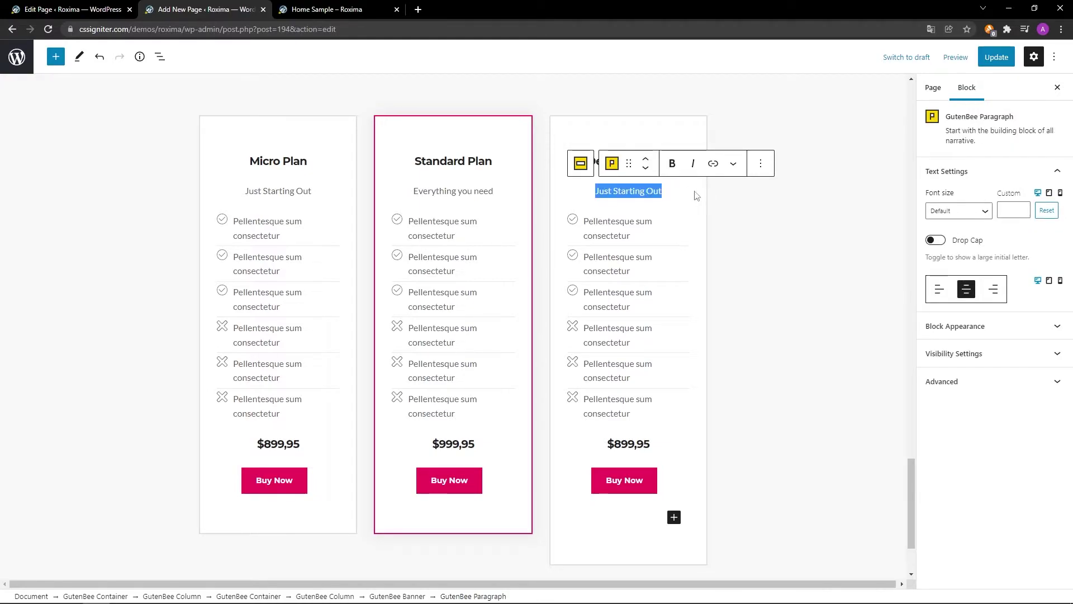
pyautogui.write('For Professionals')
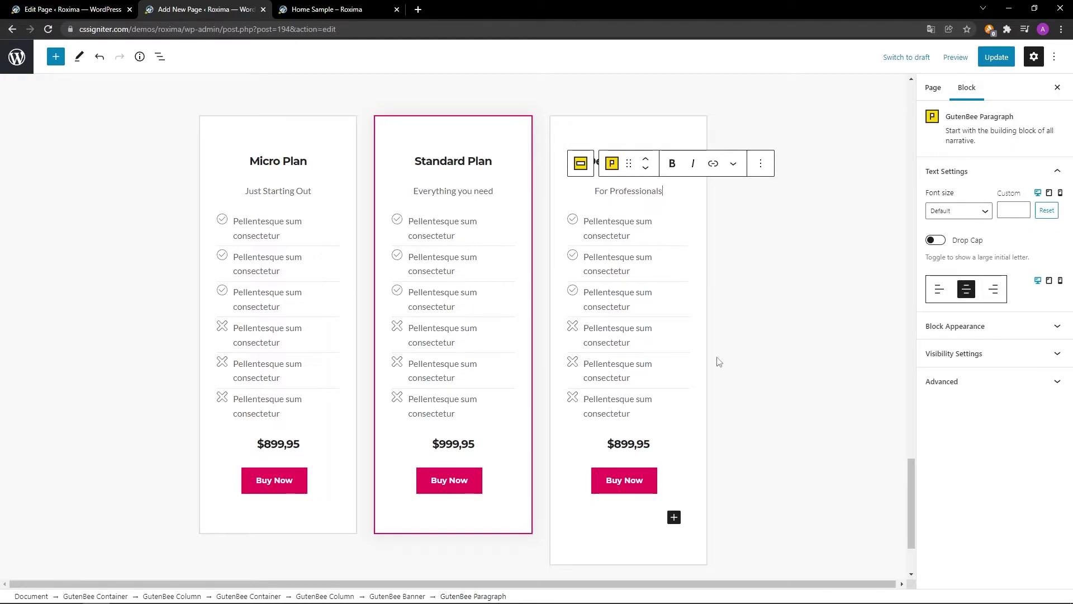
pyautogui.tripleClick(651, 444)
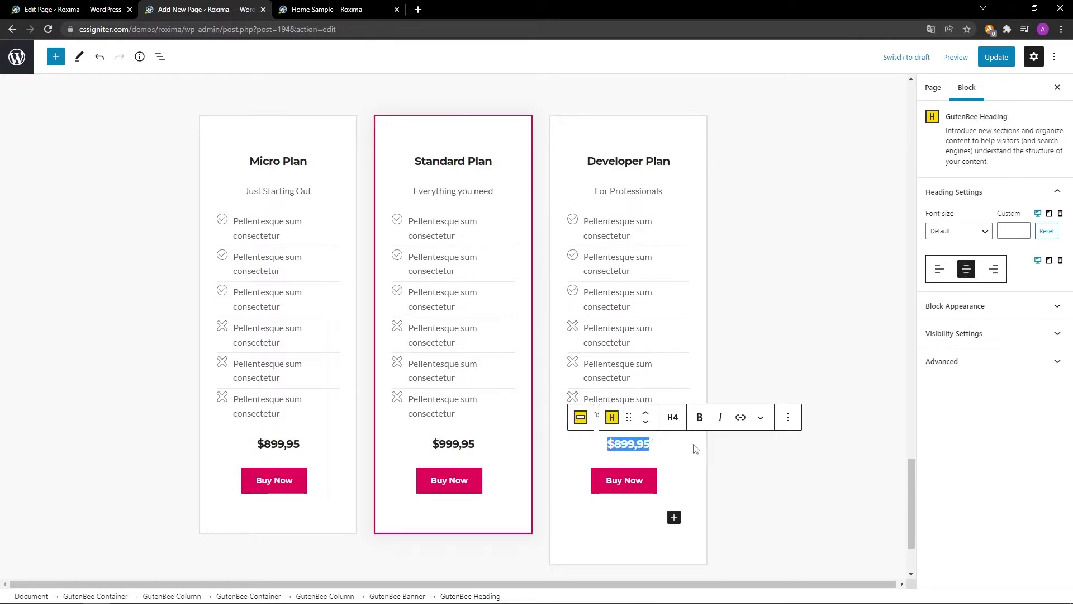
pyautogui.scroll(-2, 729, 449)
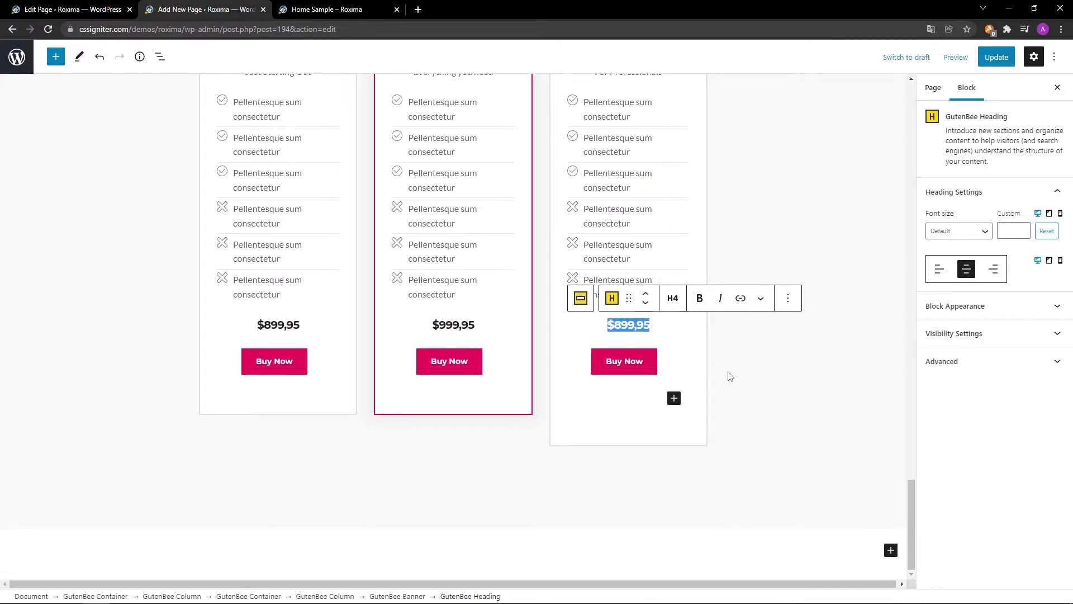
pyautogui.write('$1299,95')
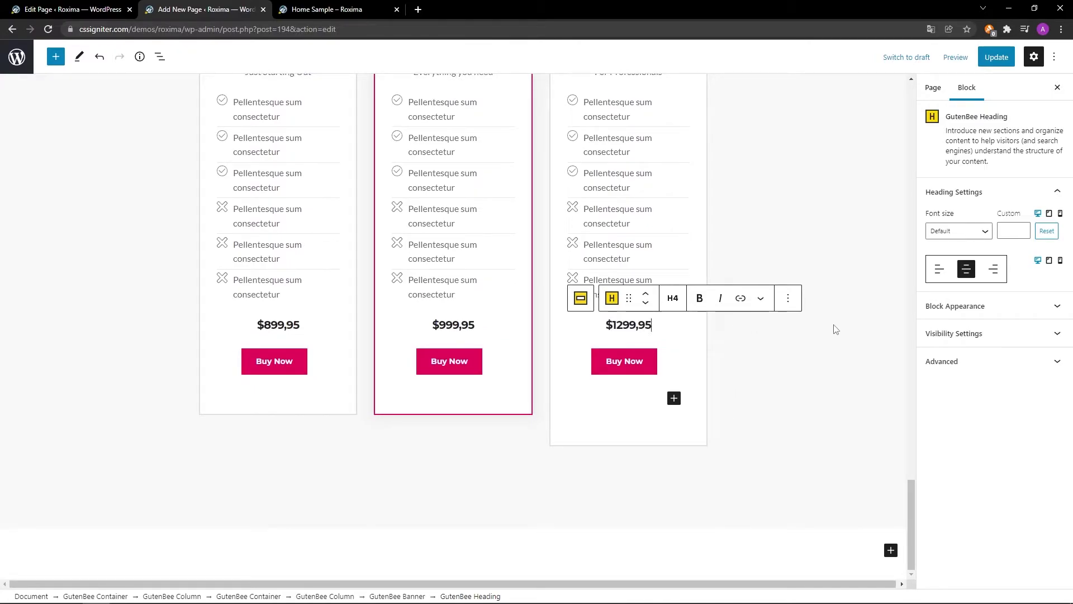
pyautogui.click(993, 56)
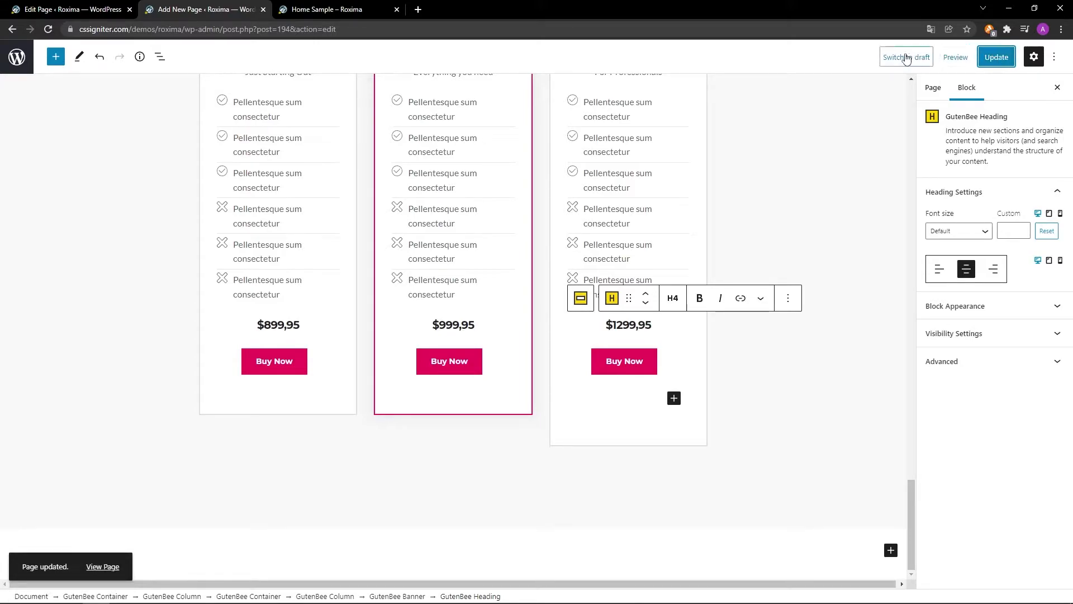
pyautogui.click(335, 8)
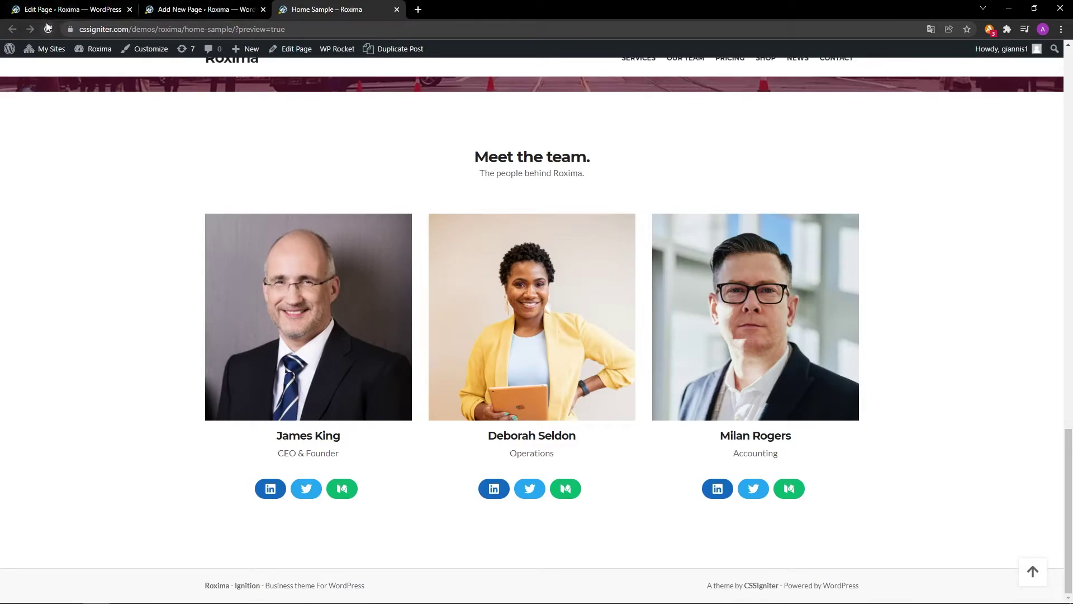
pyautogui.scroll(-3, 47, 27)
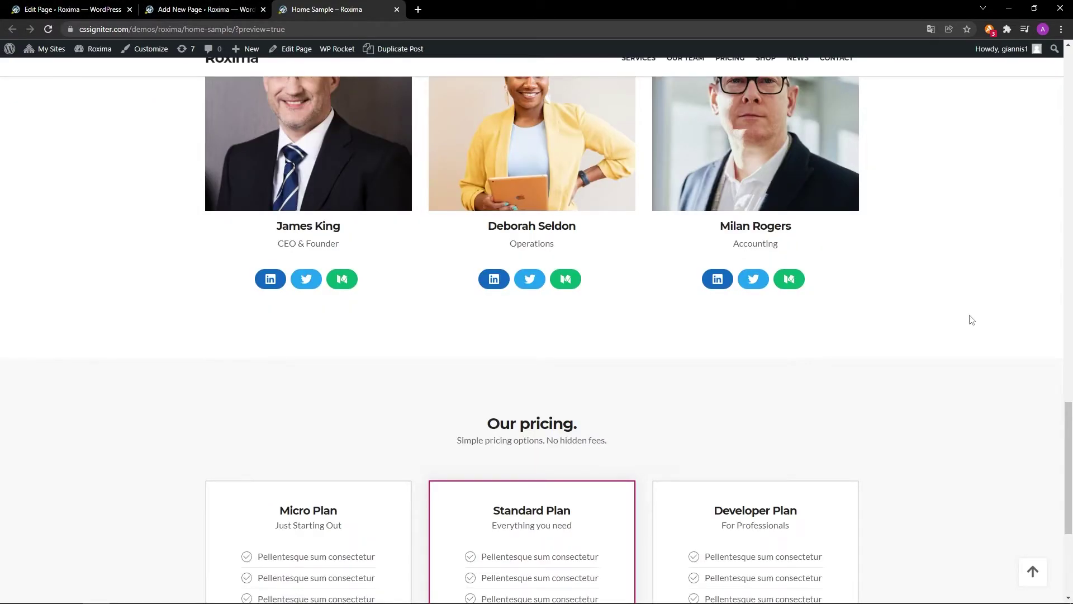
pyautogui.scroll(-5, 972, 320)
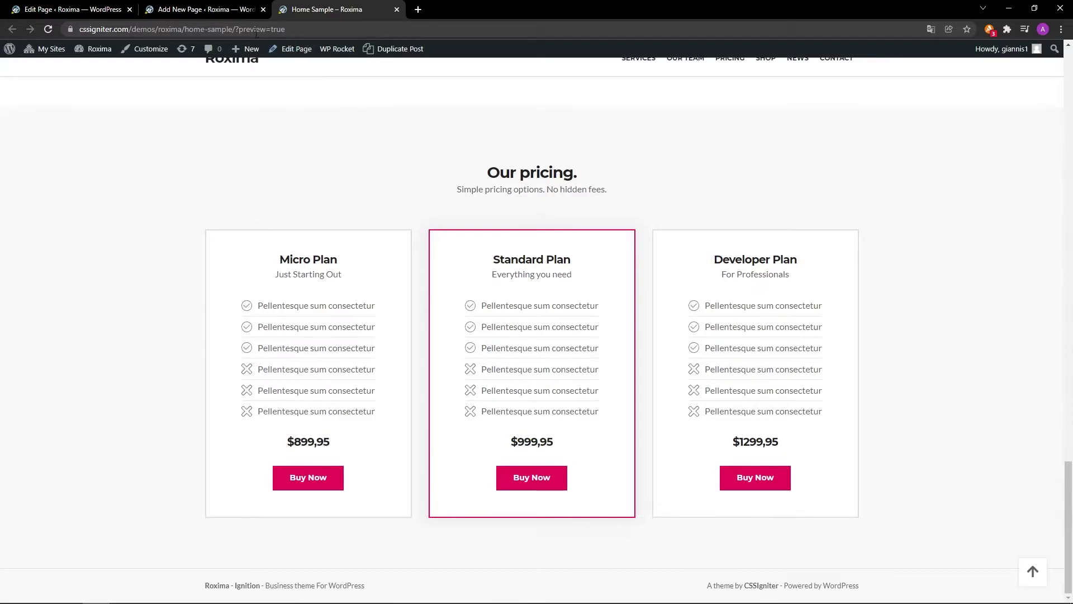
pyautogui.click(234, 9)
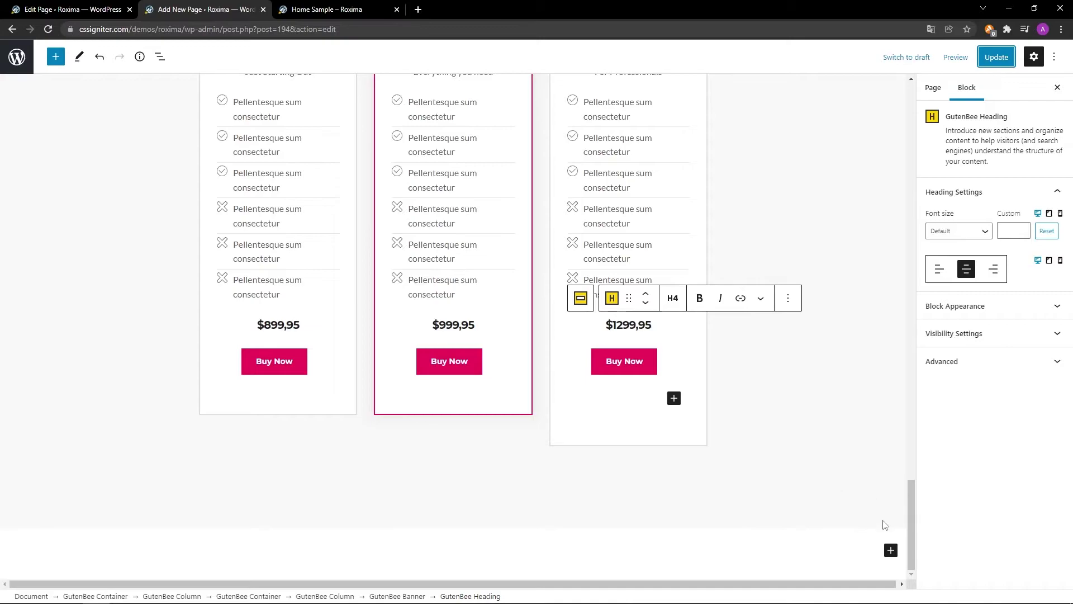
# Insert a full-width GutenBee Container with a single 100% column.
pyautogui.click(890, 551)
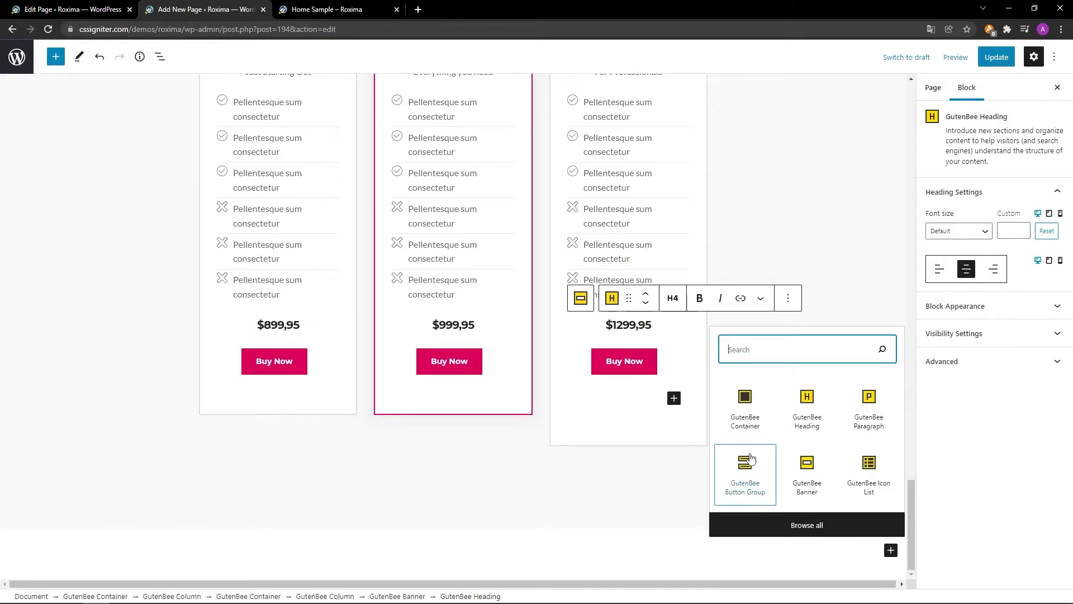
pyautogui.click(743, 414)
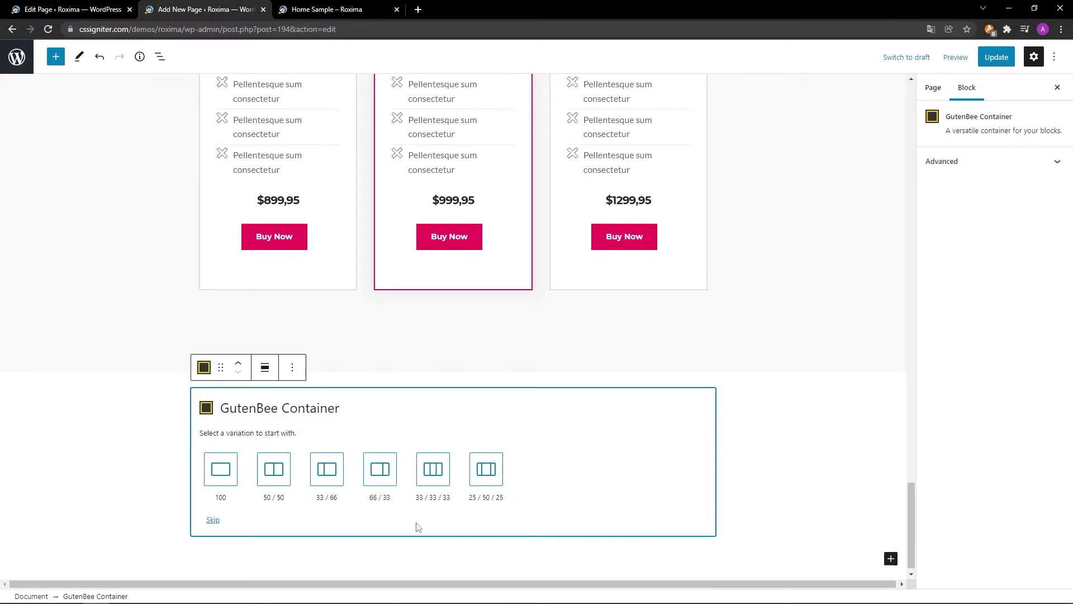
pyautogui.click(224, 473)
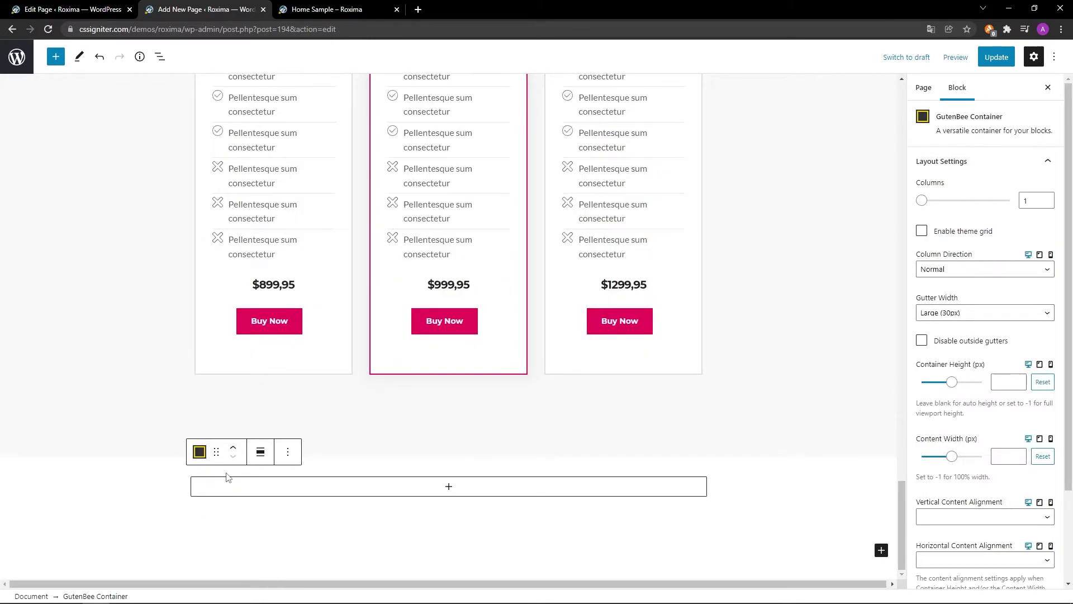
pyautogui.click(260, 452)
pyautogui.click(267, 509)
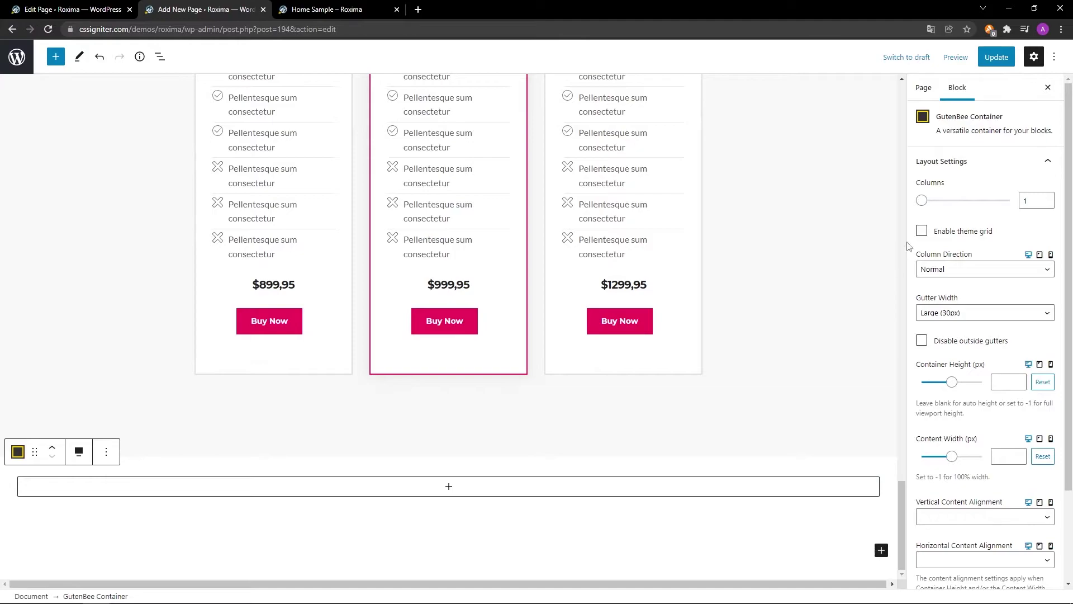
# Enable the theme grid and set vertical content alignment to Middle.
pyautogui.click(922, 232)
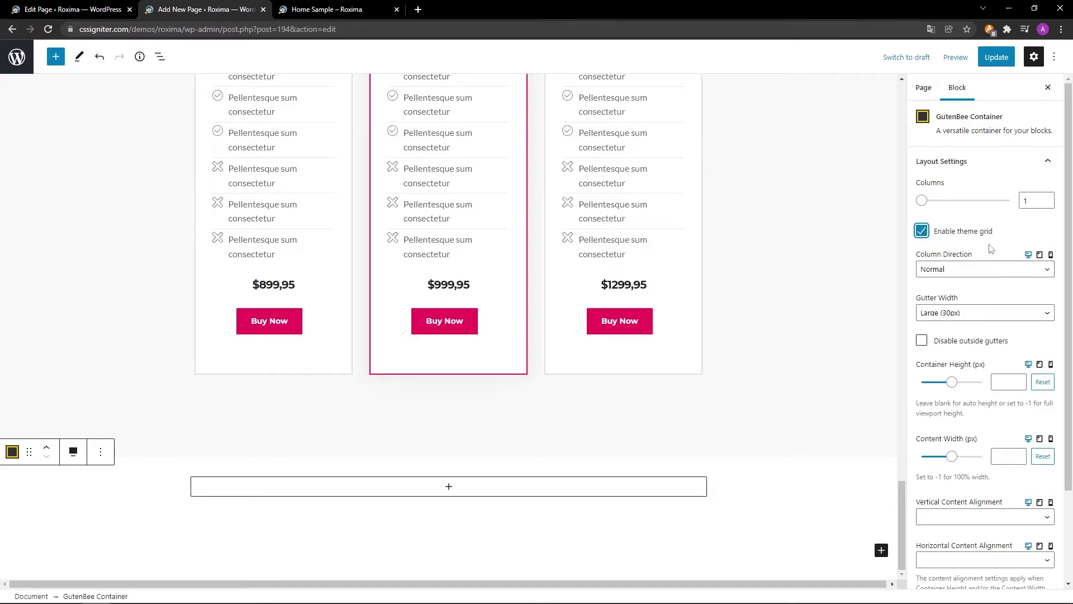
pyautogui.scroll(-2, 991, 247)
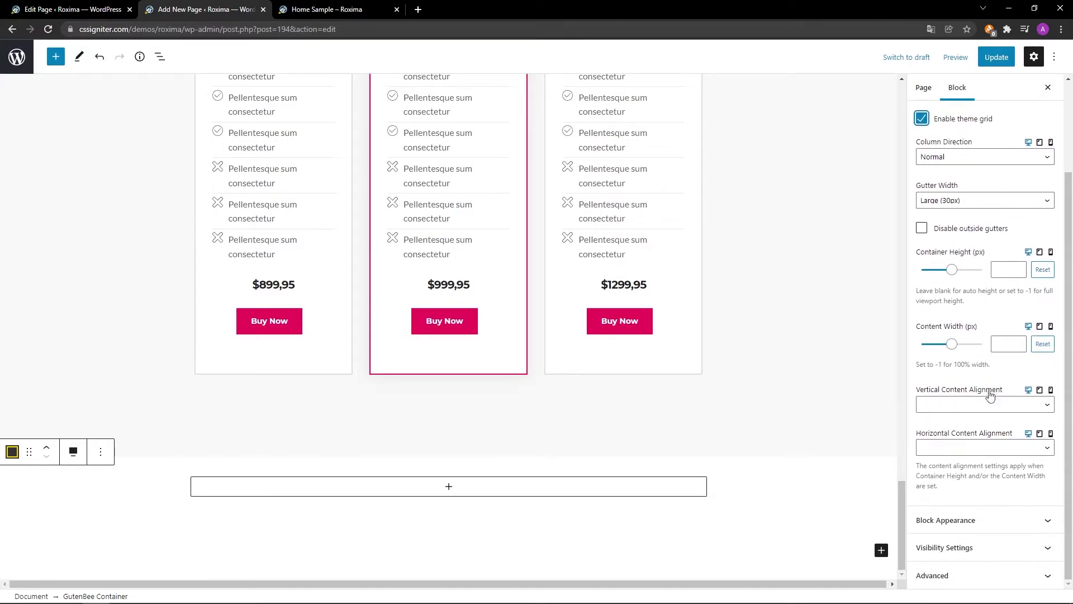
pyautogui.click(987, 404)
pyautogui.click(985, 437)
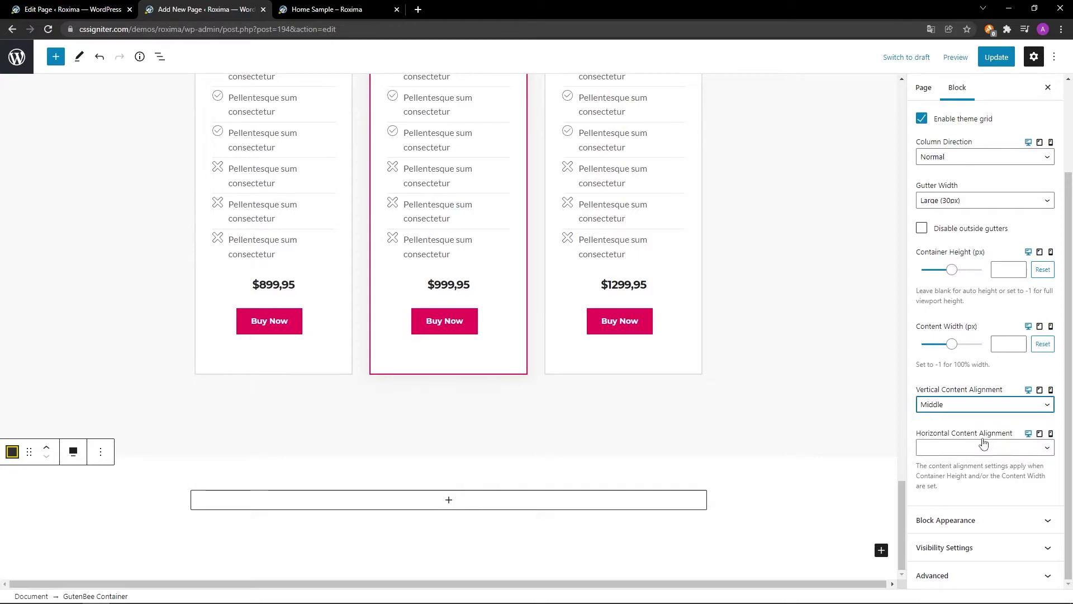
pyautogui.click(978, 519)
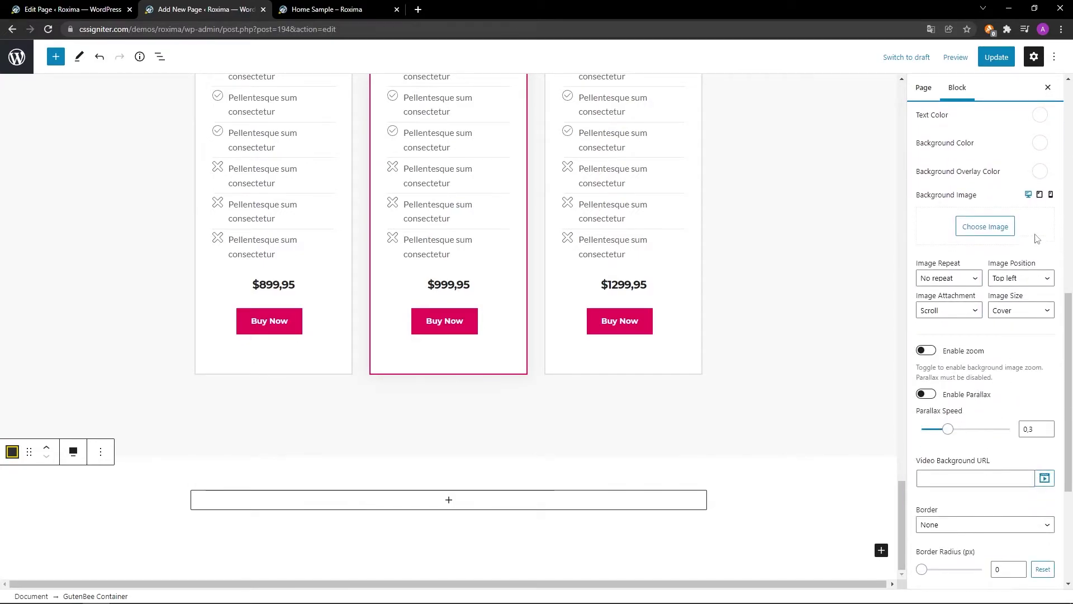
# Set the background overlay colour to #ed125b and make it mostly transparent.
pyautogui.click(1040, 171)
pyautogui.tripleClick(1006, 331)
pyautogui.write('#ed125b')
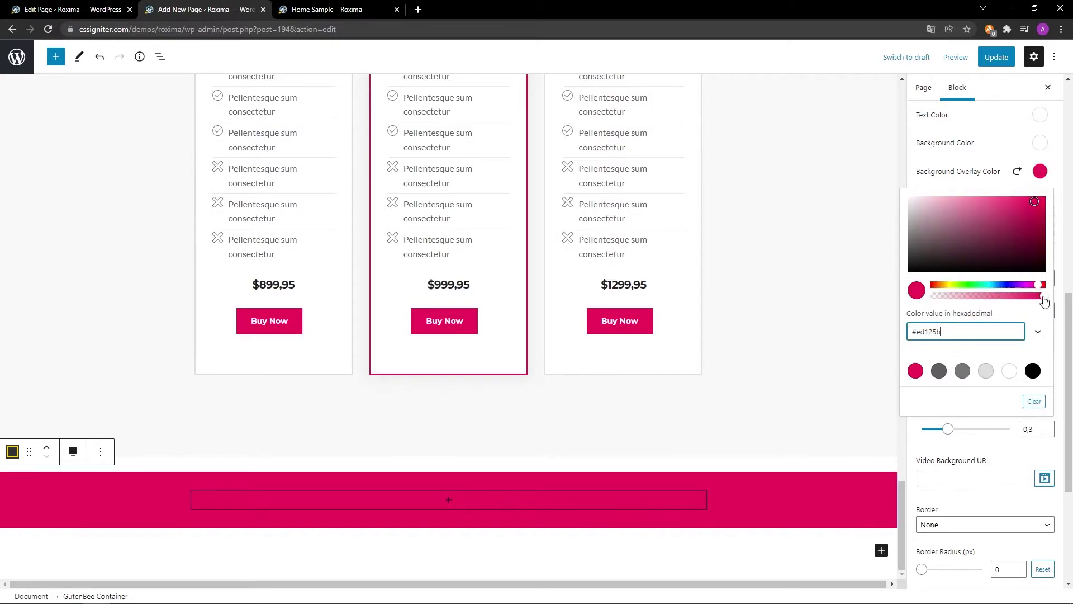
pyautogui.moveTo(1045, 301); pyautogui.dragTo(956, 296)
pyautogui.click(1038, 173)
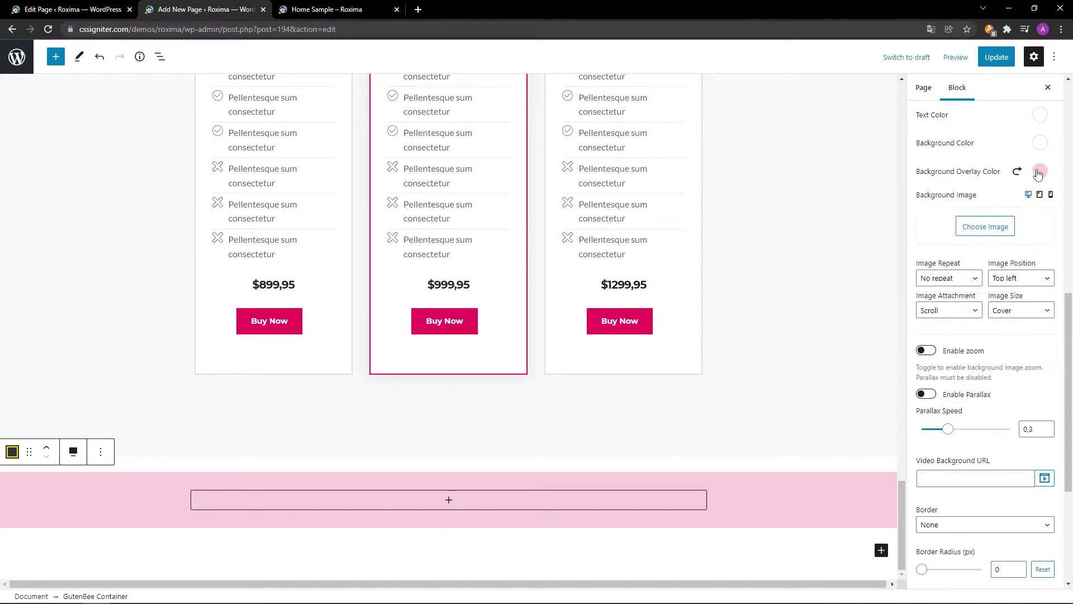
# Use the flatiron image as the section background, positioned centre.
pyautogui.click(986, 226)
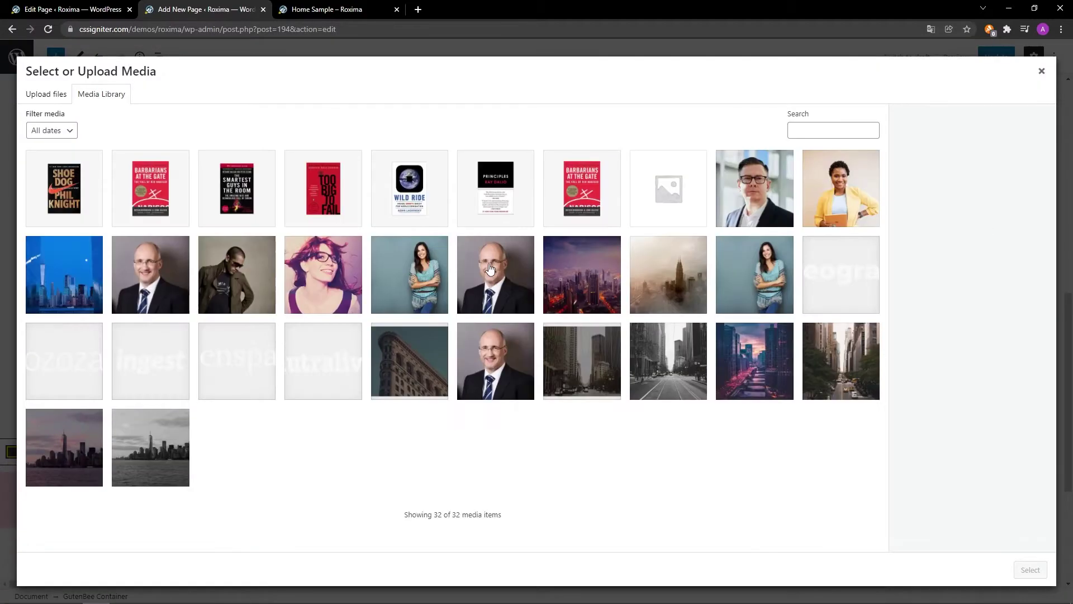
pyautogui.click(433, 347)
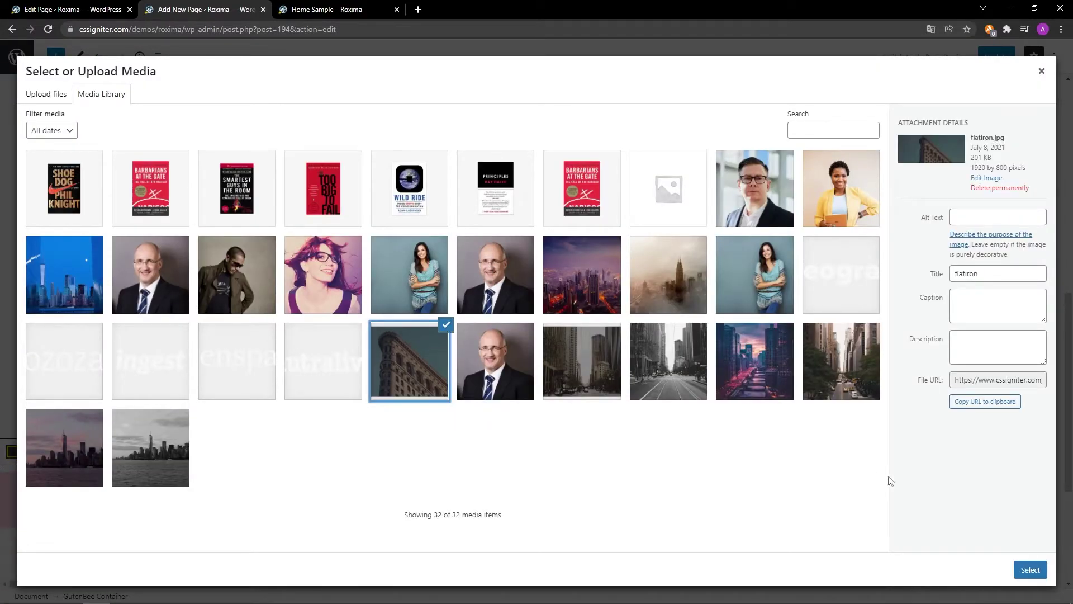
pyautogui.click(1030, 570)
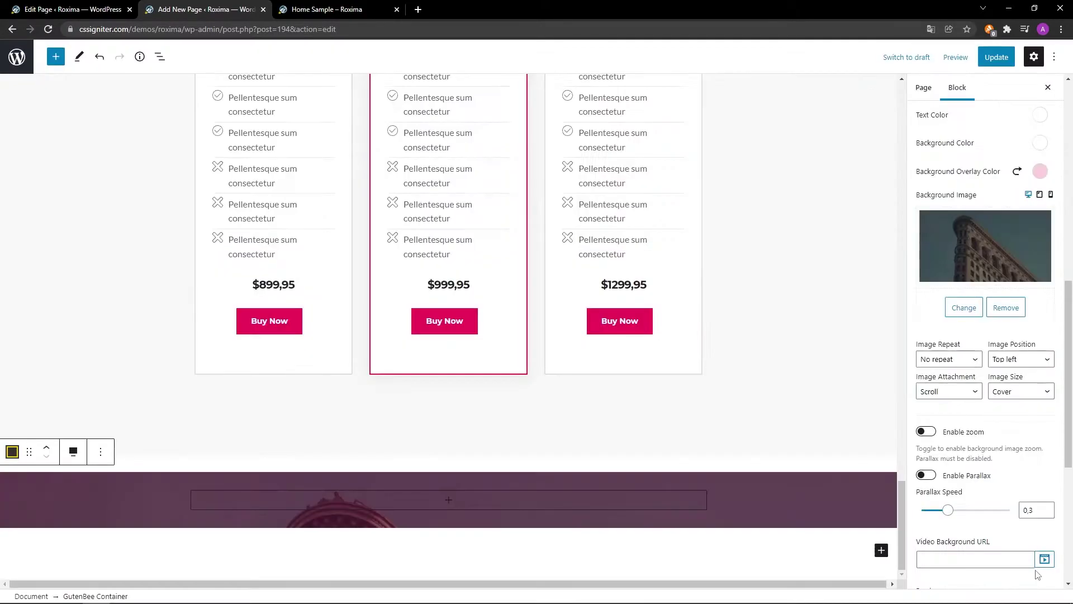
pyautogui.click(1009, 361)
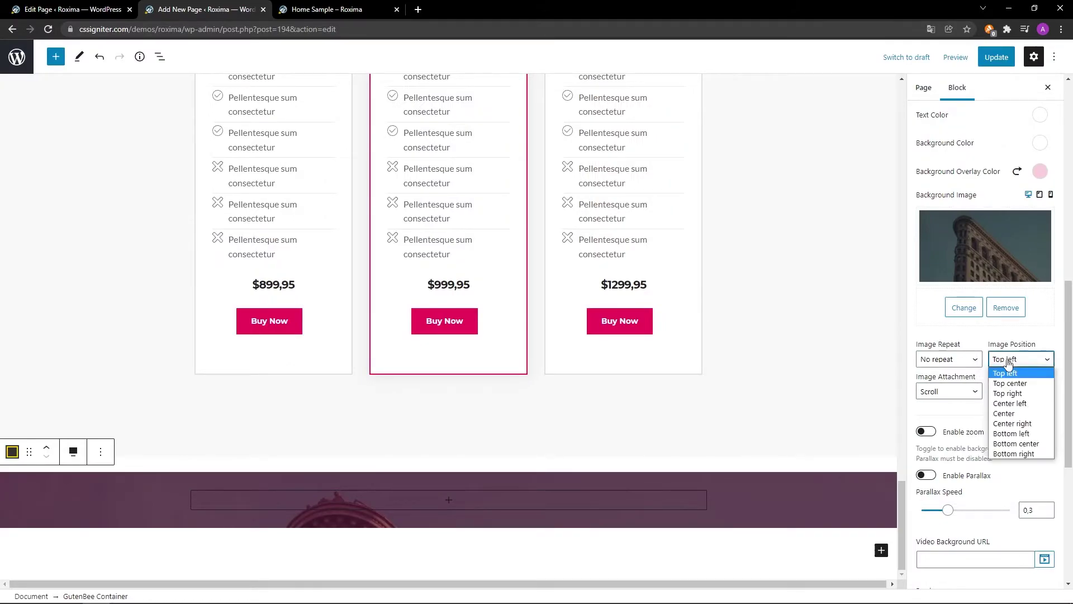
pyautogui.click(1004, 402)
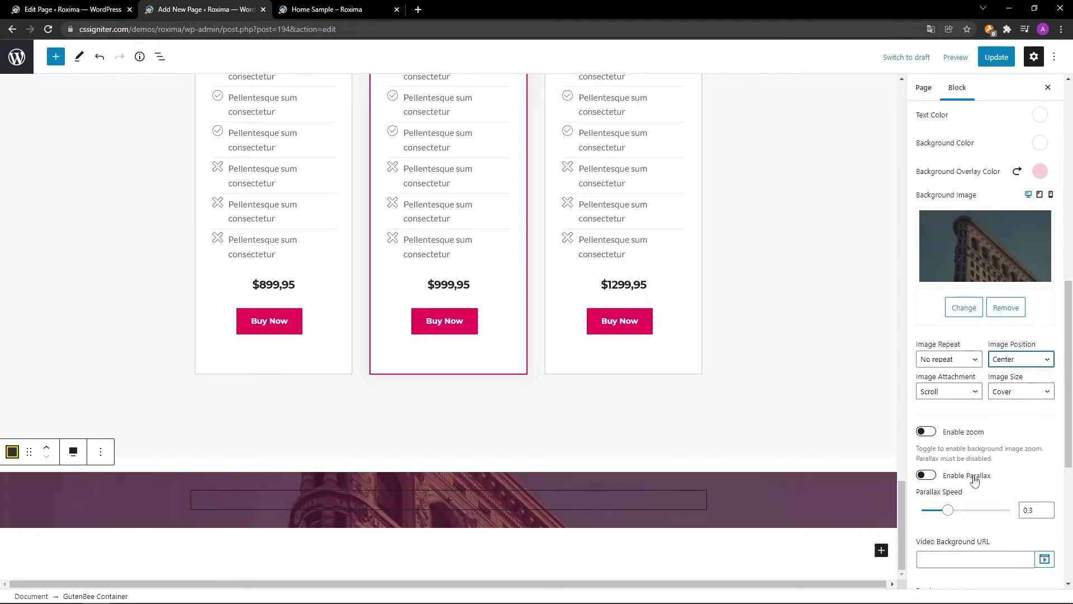
# Enable parallax at speed 0.5 and set padding to 85 top and 65 bottom.
pyautogui.click(928, 476)
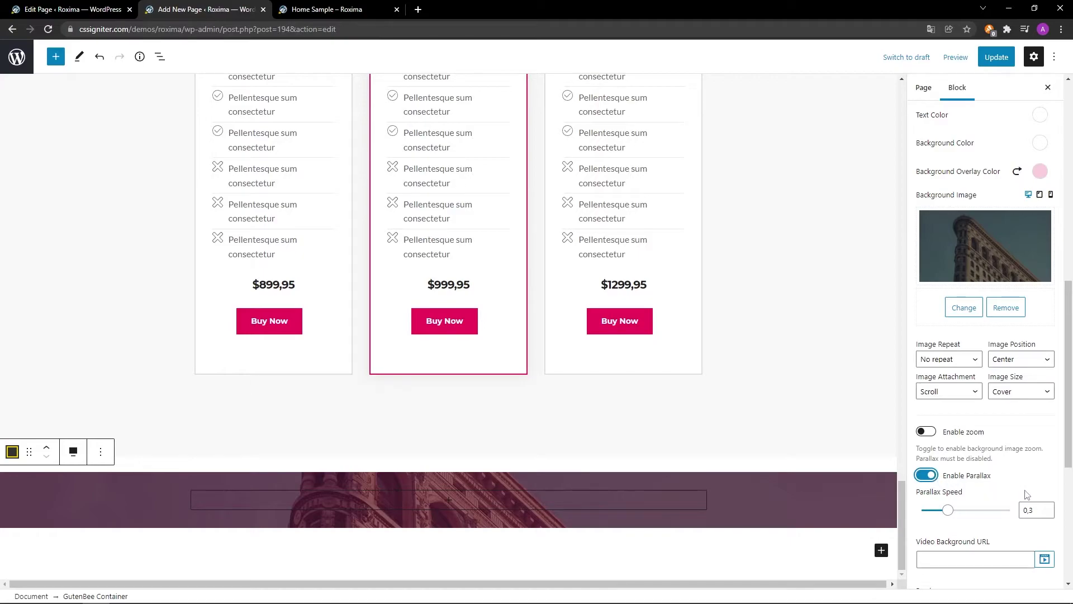
pyautogui.click(1046, 507)
pyautogui.click(1046, 507)
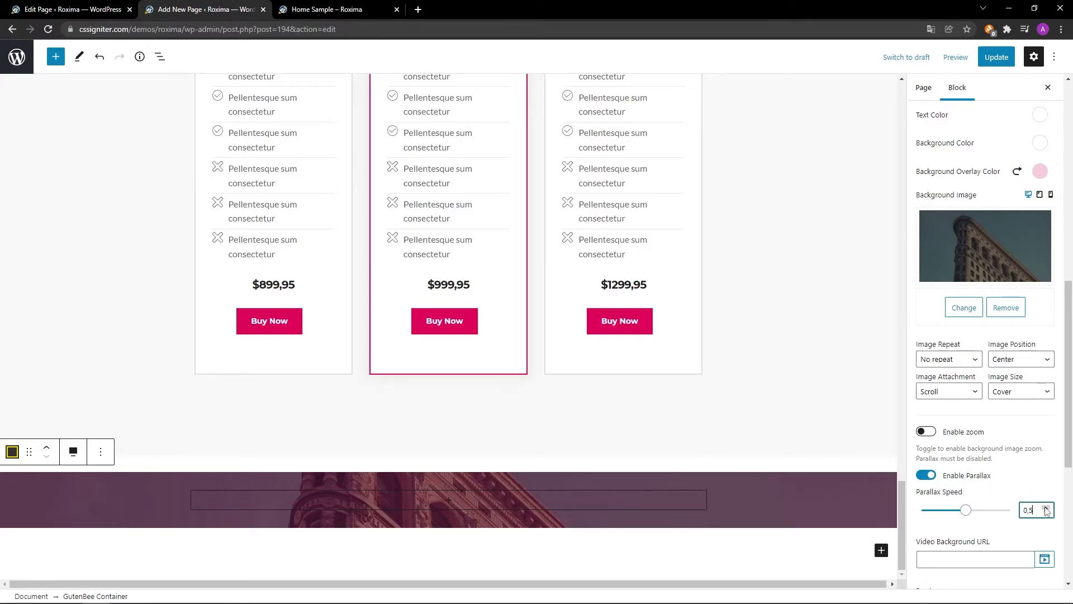
pyautogui.scroll(-5, 1010, 540)
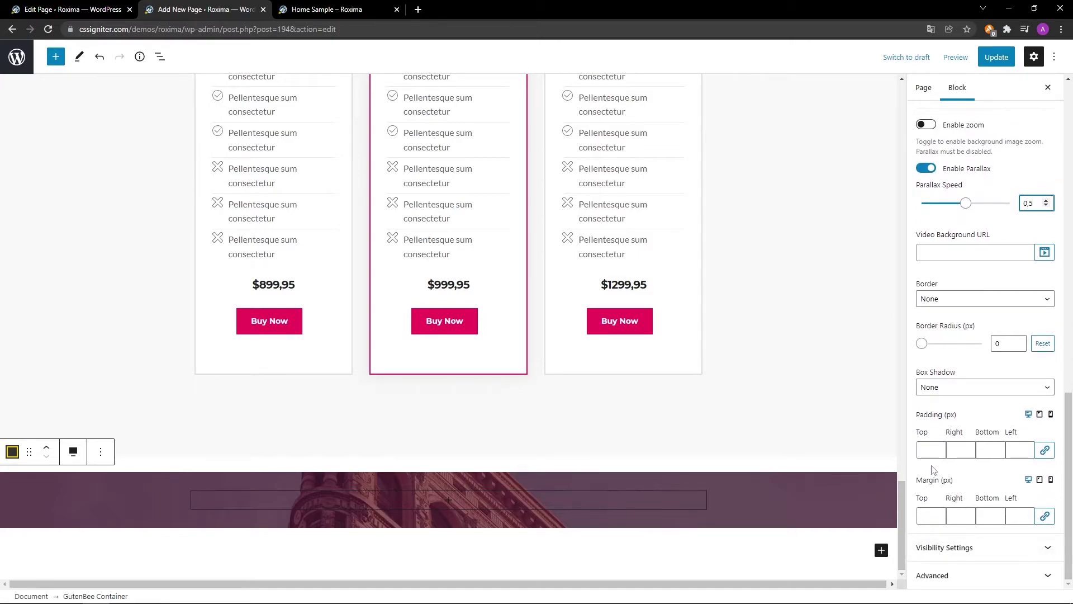
pyautogui.click(931, 454)
pyautogui.write('85')
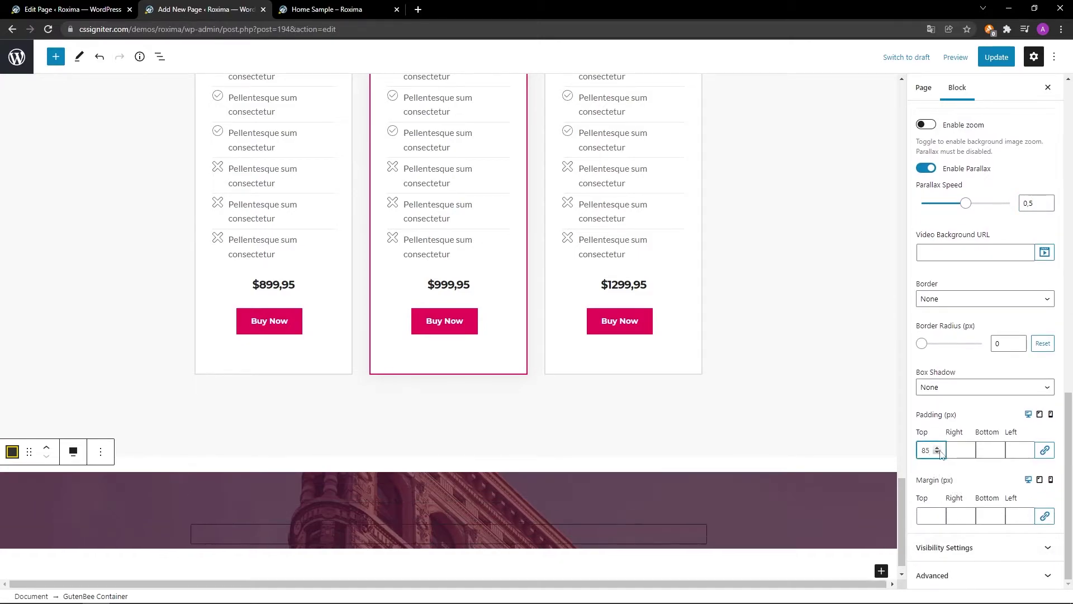
pyautogui.click(989, 451)
pyautogui.write('65')
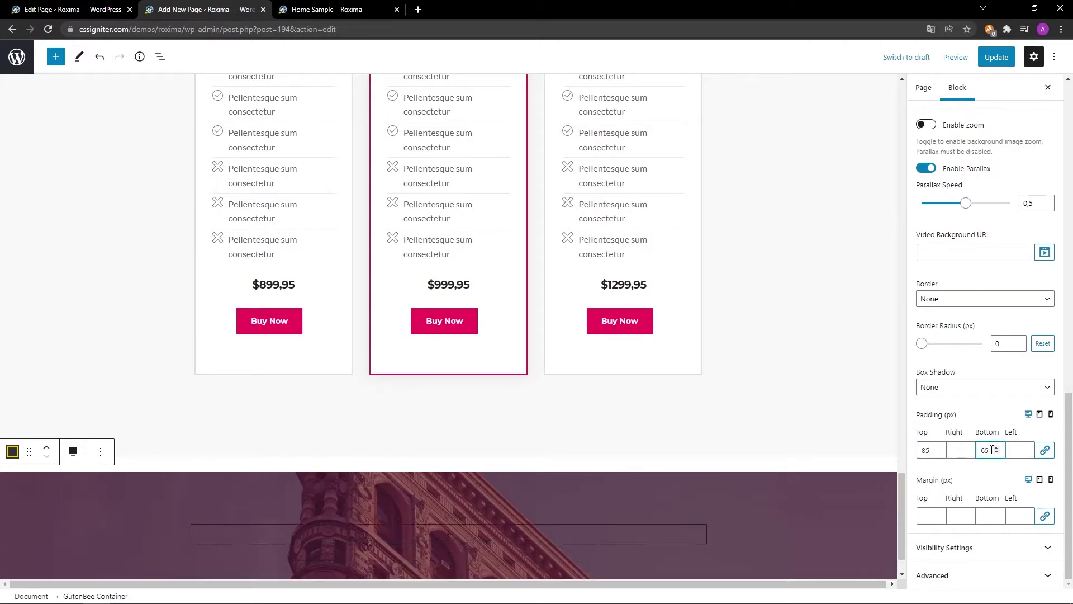
pyautogui.click(993, 515)
pyautogui.click(452, 538)
# Insert a bold Heading 1 reading 'They trusted us.' into the column.
pyautogui.click(455, 532)
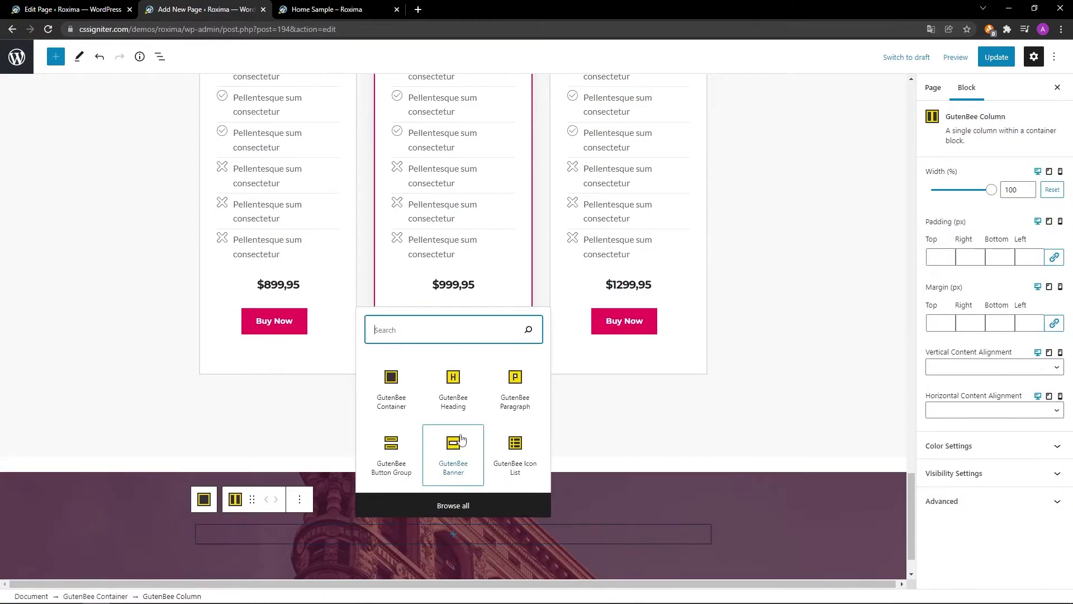
pyautogui.click(454, 391)
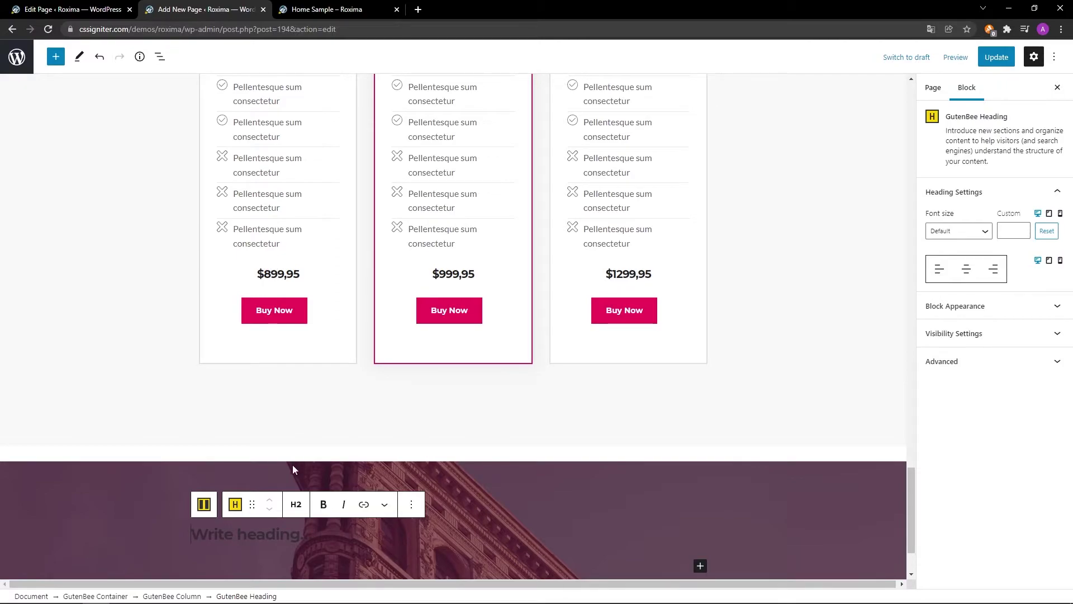
pyautogui.click(296, 505)
pyautogui.click(317, 368)
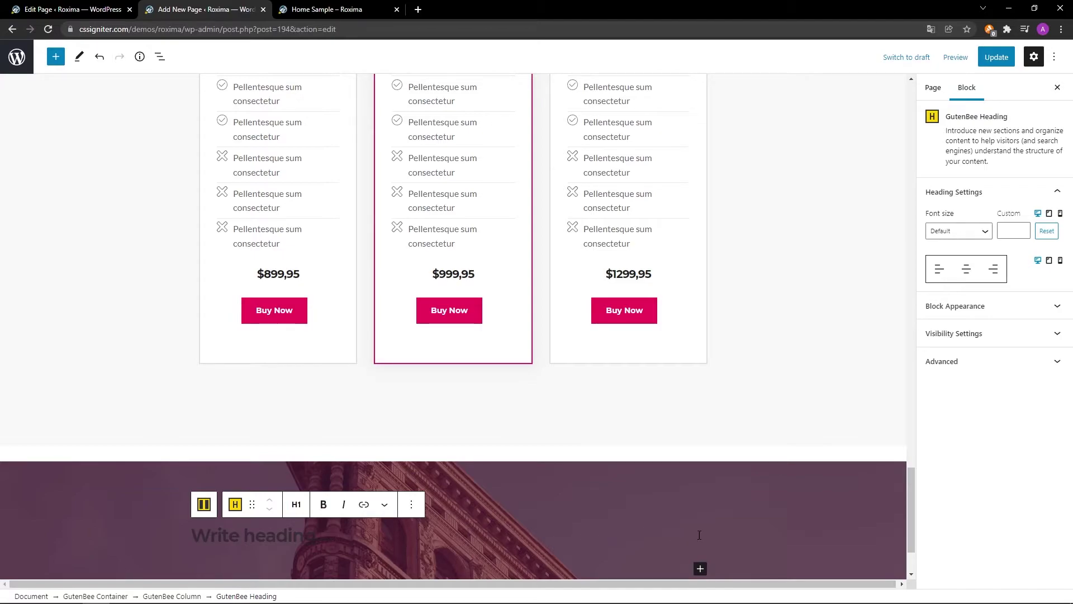
pyautogui.scroll(-2, 754, 535)
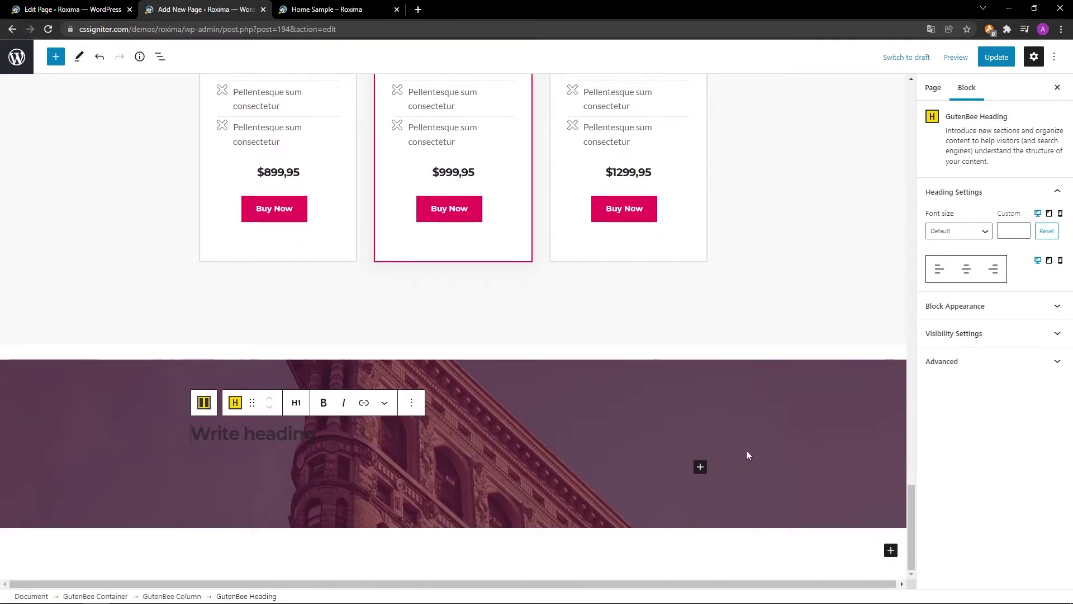
pyautogui.write('They trusted us.')
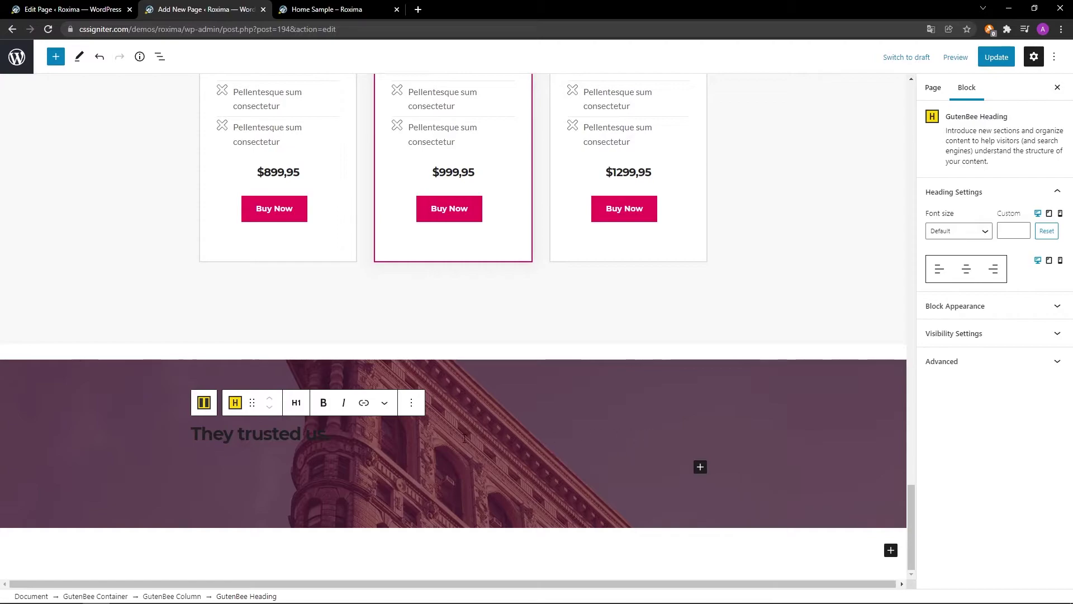
pyautogui.moveTo(330, 434); pyautogui.dragTo(189, 433)
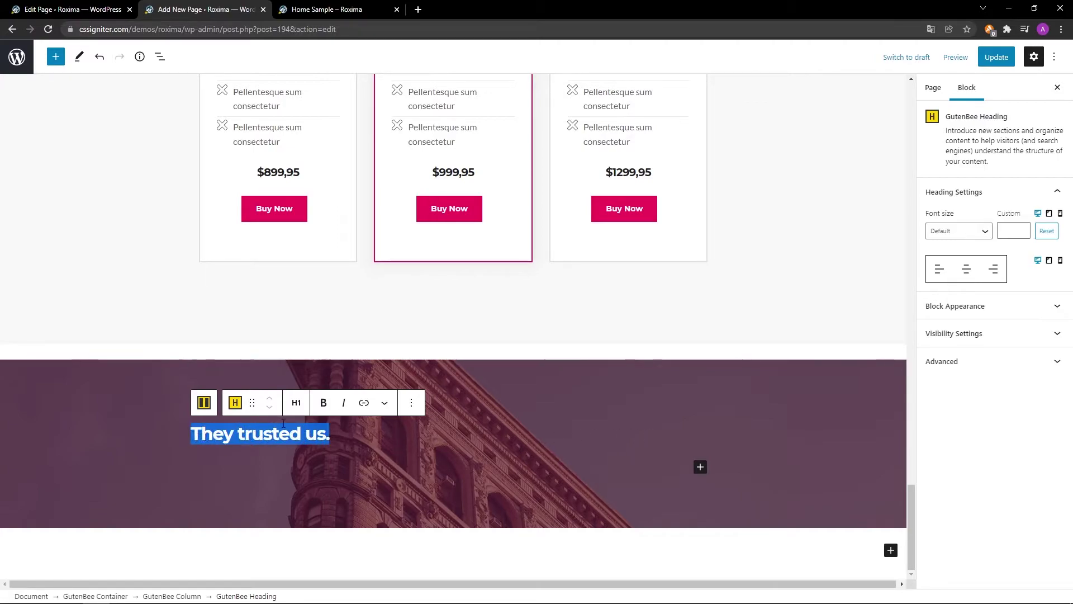
pyautogui.click(324, 402)
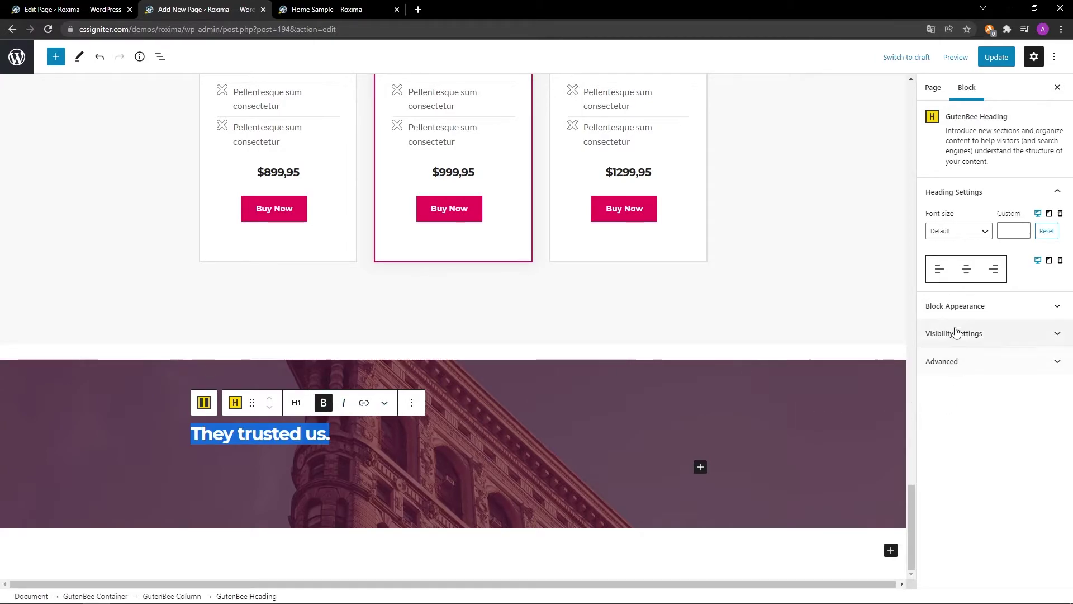
# Centre the heading, colour it white and set its bottom margin to 0.
pyautogui.click(966, 270)
pyautogui.click(987, 306)
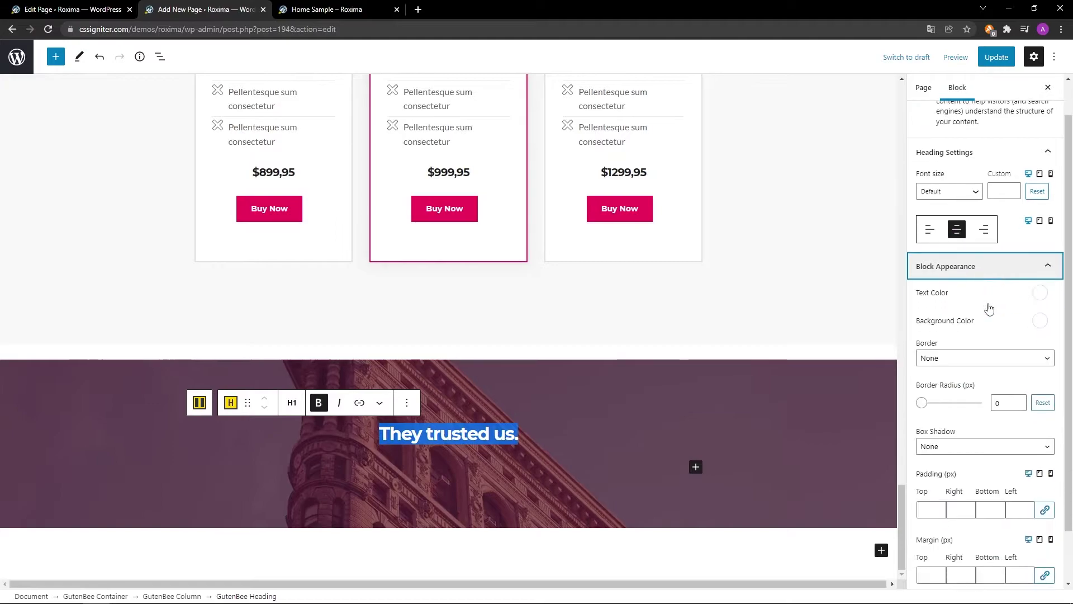
pyautogui.click(1041, 290)
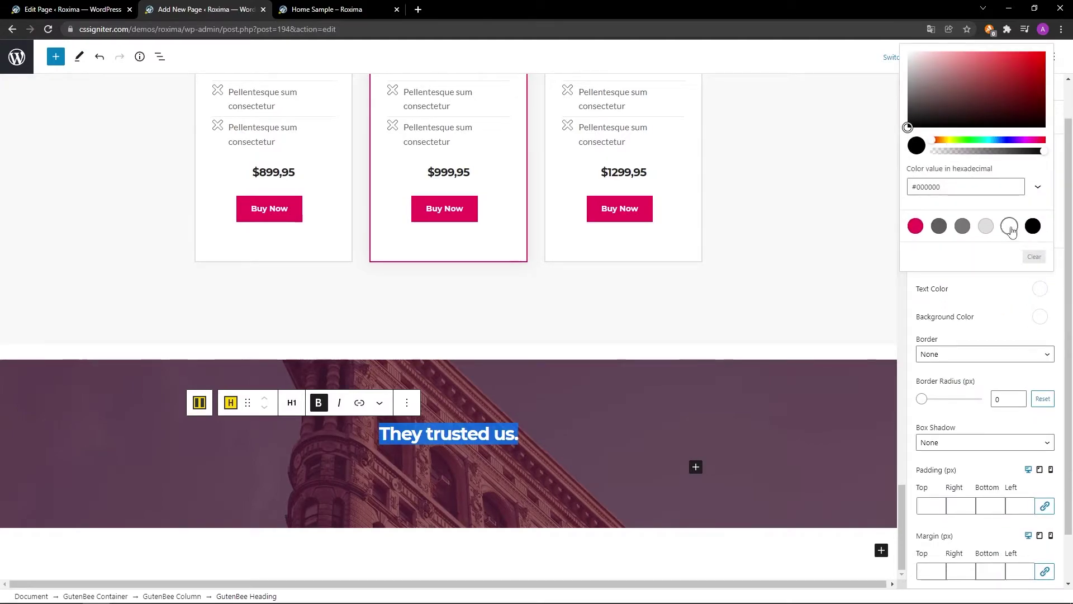
pyautogui.click(1011, 228)
pyautogui.click(1039, 290)
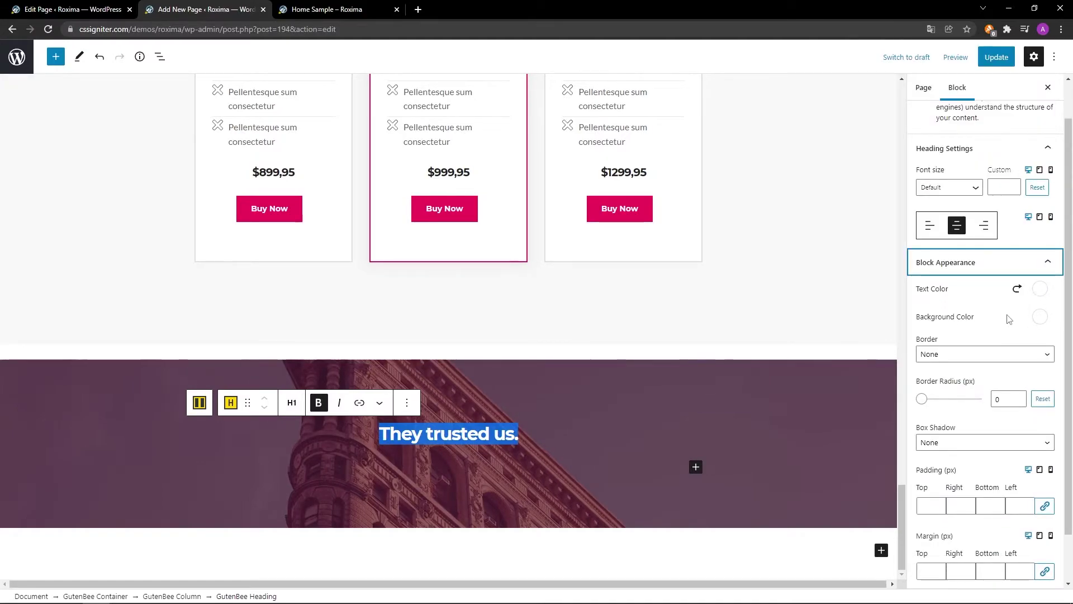
pyautogui.scroll(-1, 1009, 318)
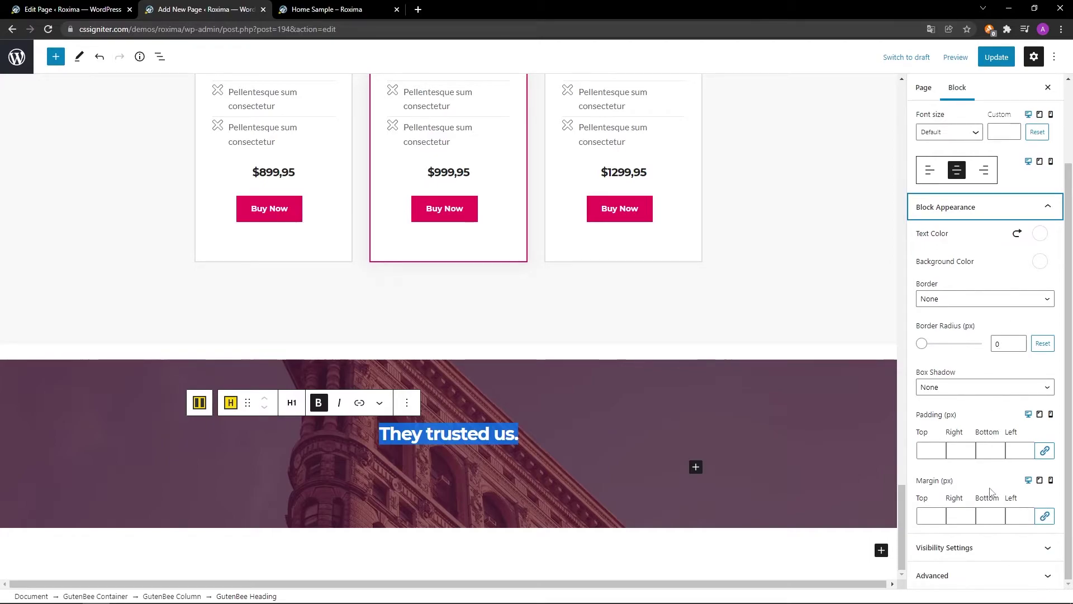
pyautogui.click(990, 516)
pyautogui.write('0')
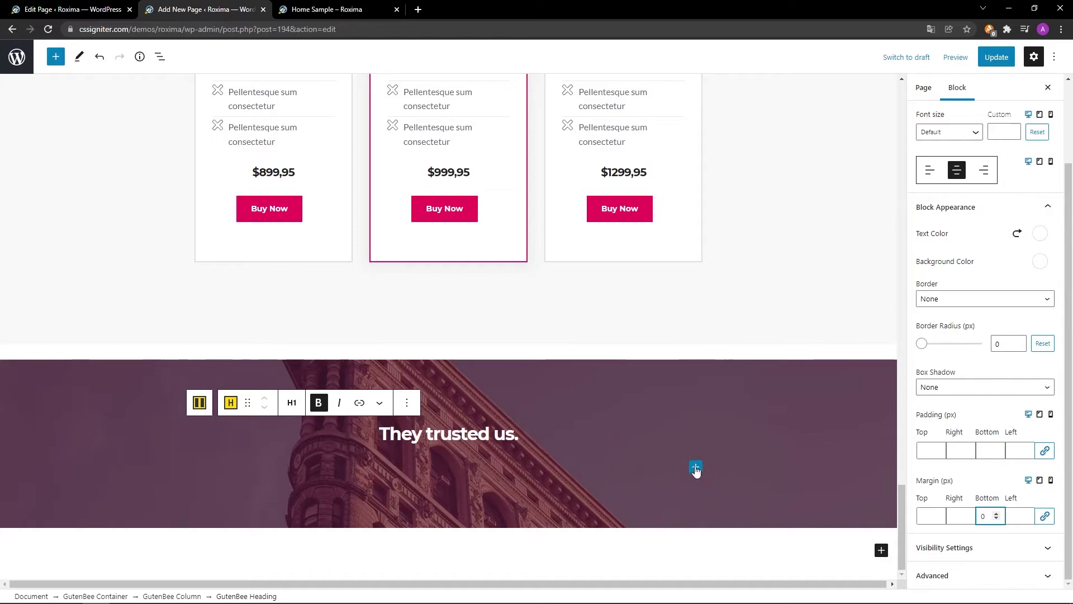
pyautogui.click(696, 468)
# Add a centred white paragraph reading 'Clients big & small.' under the heading.
pyautogui.click(839, 343)
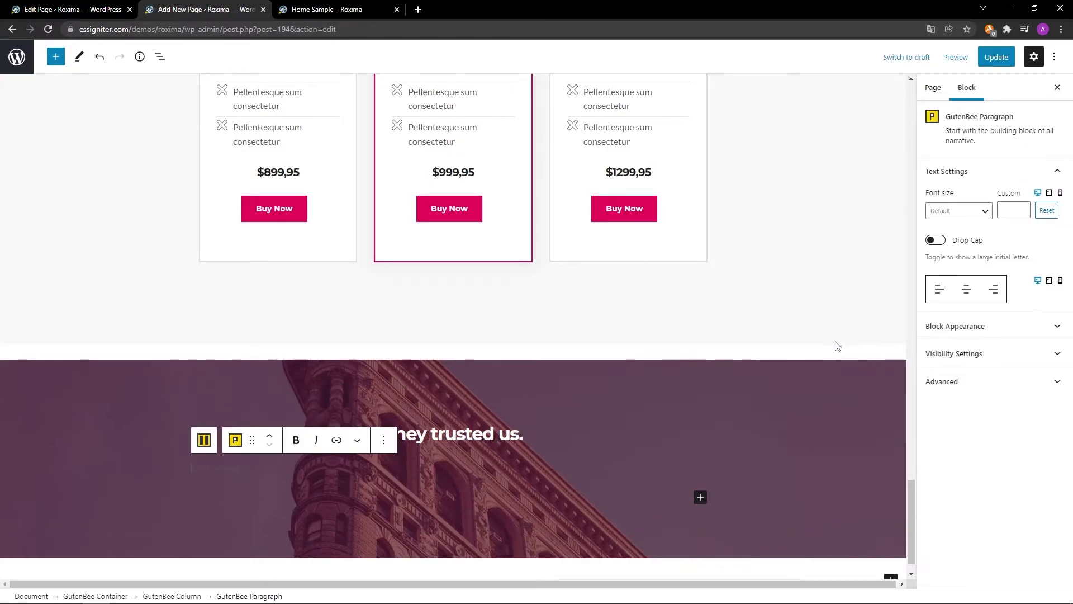
pyautogui.write('Clients big & small')
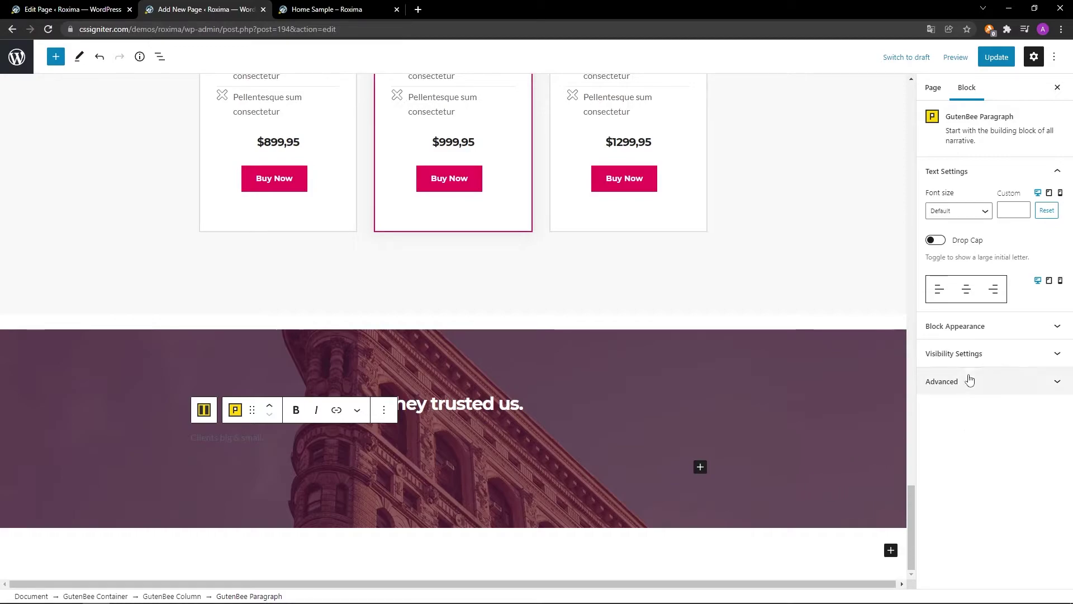
pyautogui.click(967, 290)
pyautogui.click(984, 327)
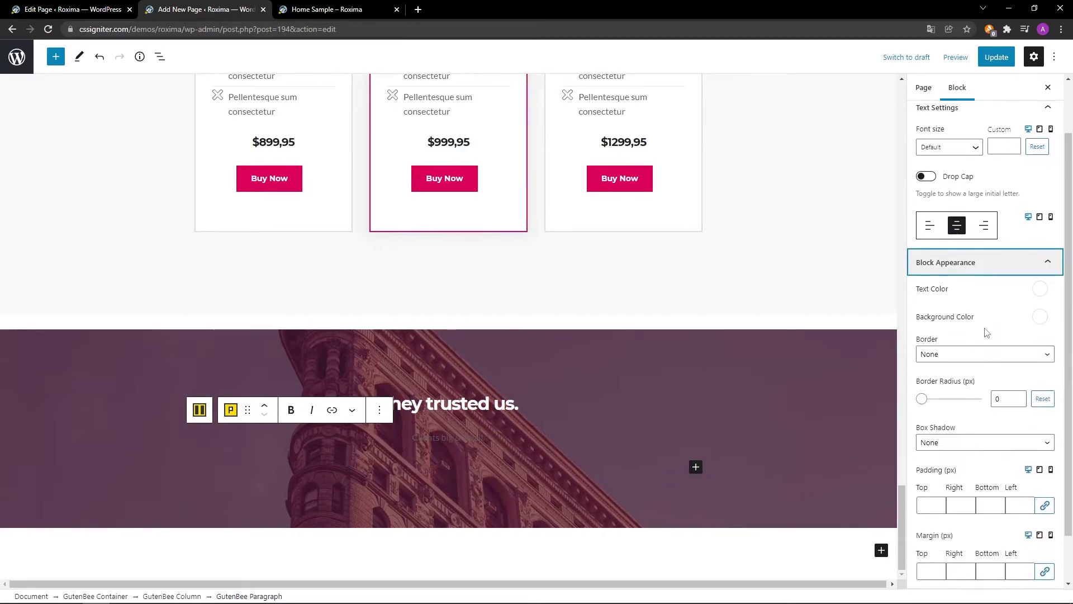
pyautogui.click(1038, 290)
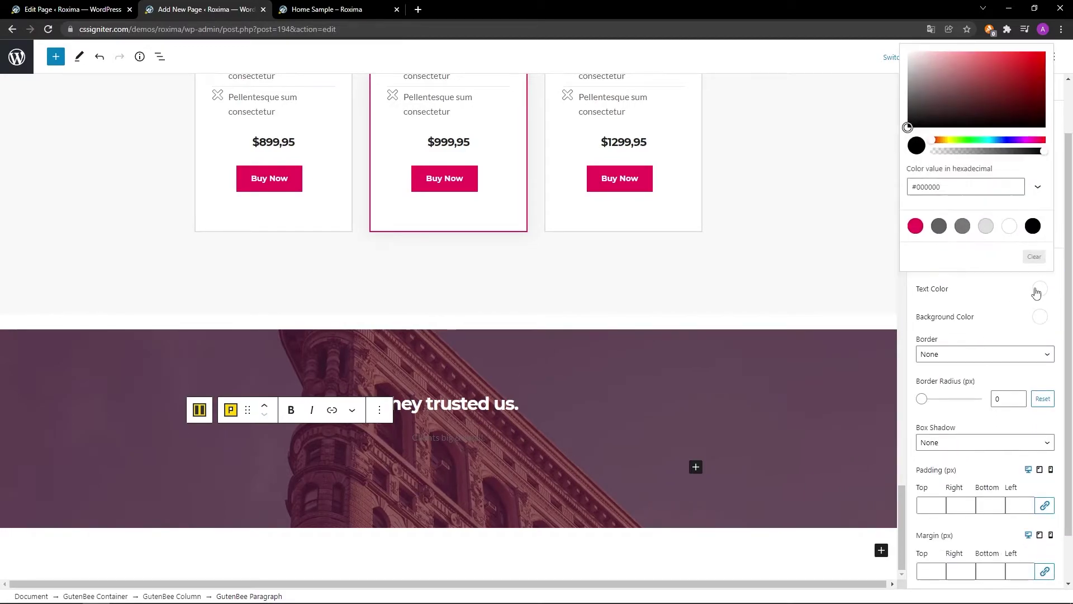
pyautogui.click(1010, 226)
pyautogui.click(1040, 290)
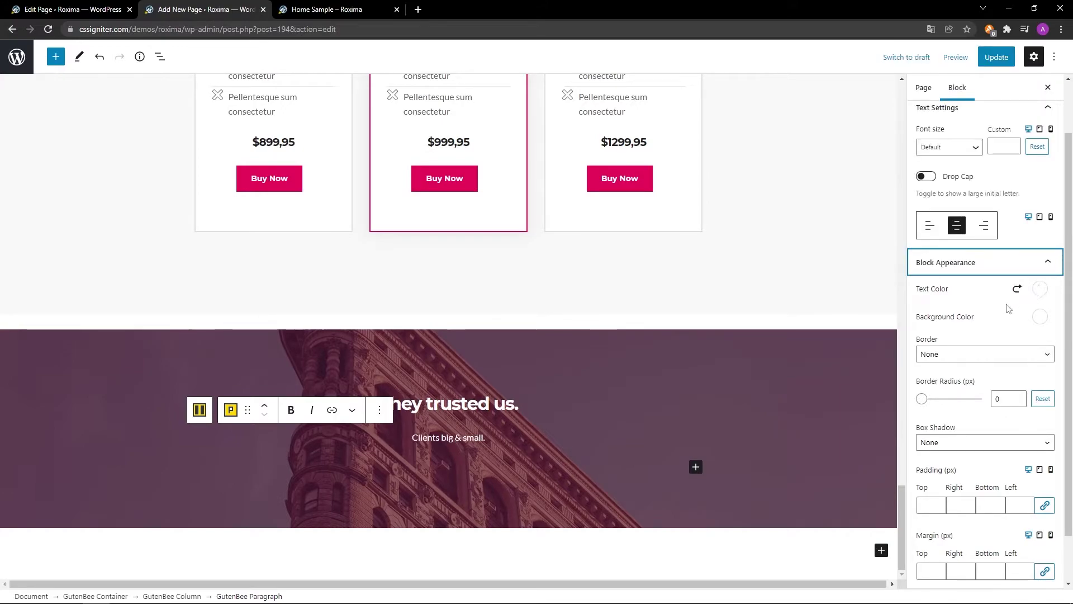
pyautogui.scroll(-1, 1010, 308)
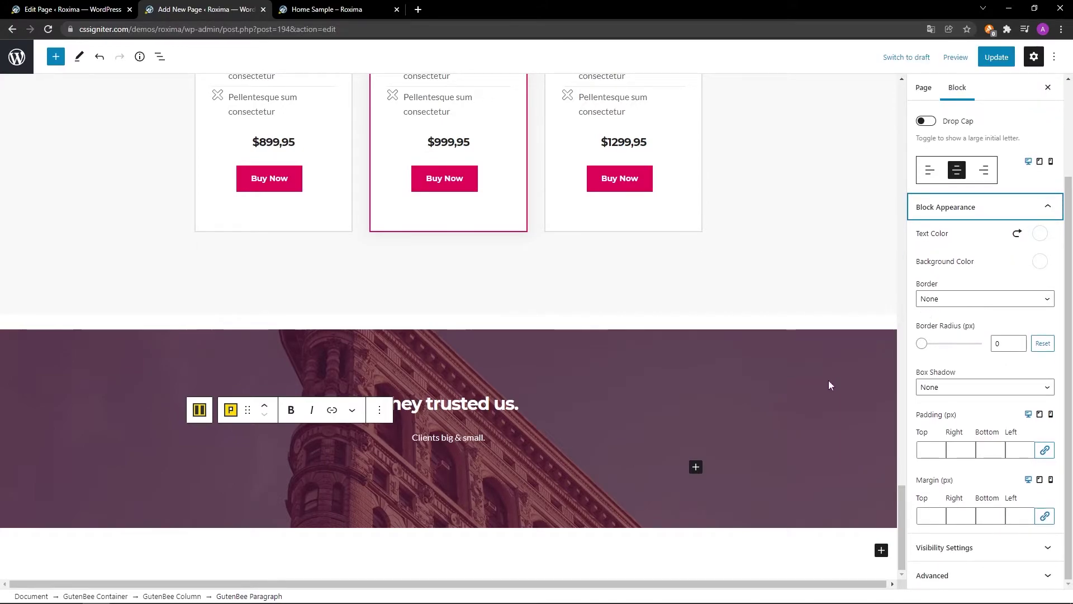
# Insert a single-column container below the subtitle with 30 px top padding.
pyautogui.click(697, 472)
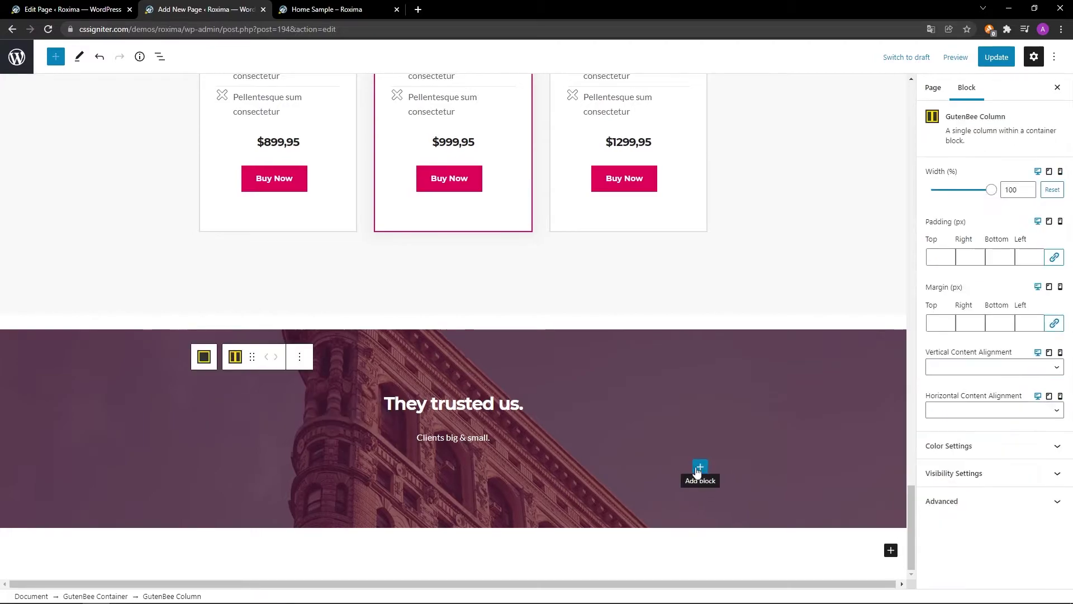
pyautogui.click(699, 467)
pyautogui.click(720, 343)
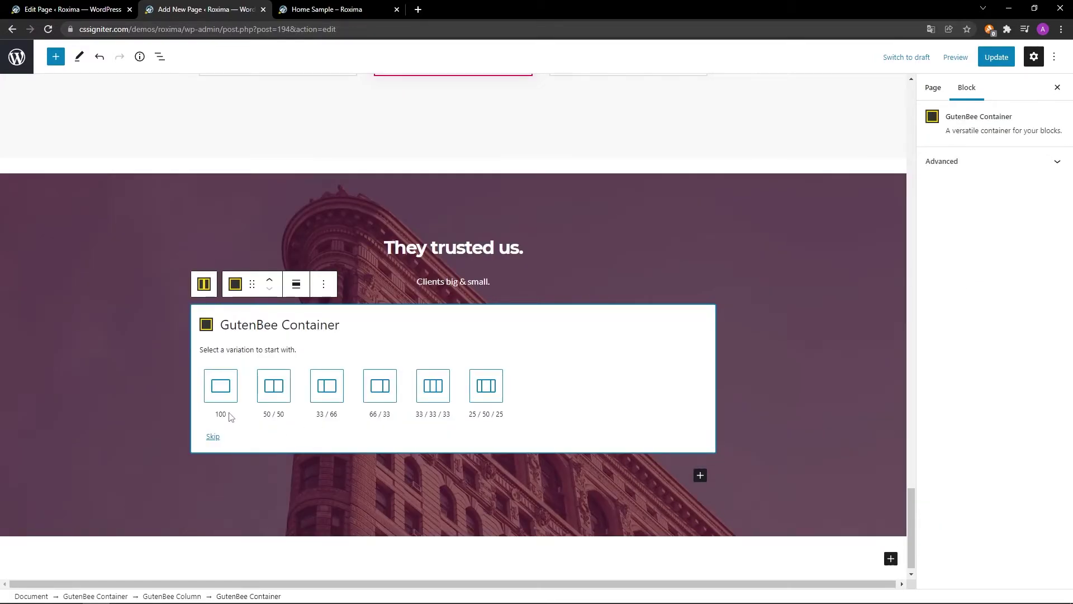
pyautogui.click(220, 385)
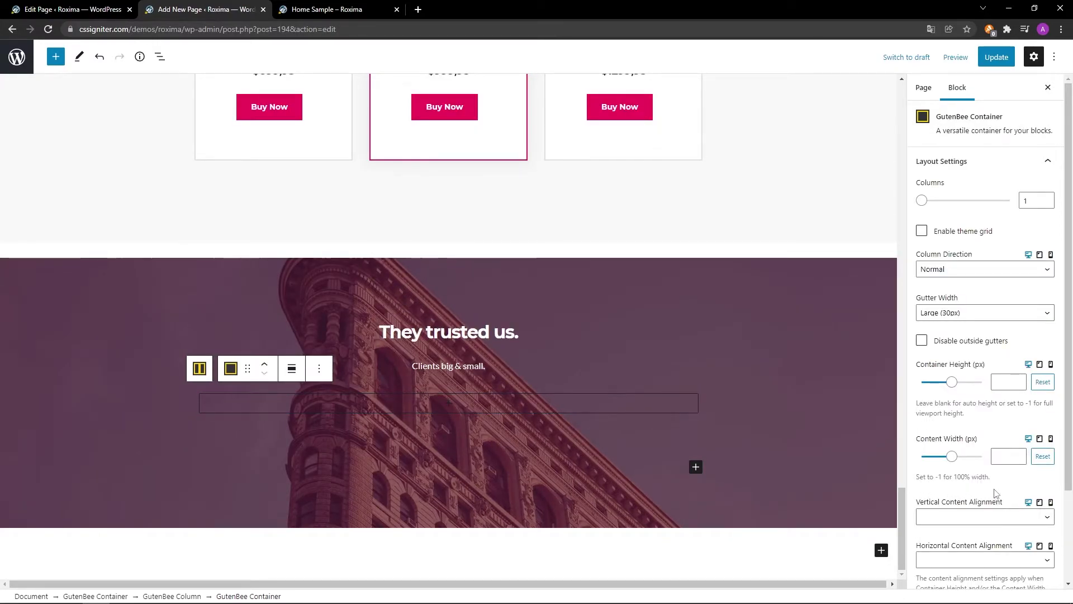
pyautogui.scroll(-1, 1006, 492)
pyautogui.scroll(-3, 1006, 492)
pyautogui.click(1002, 517)
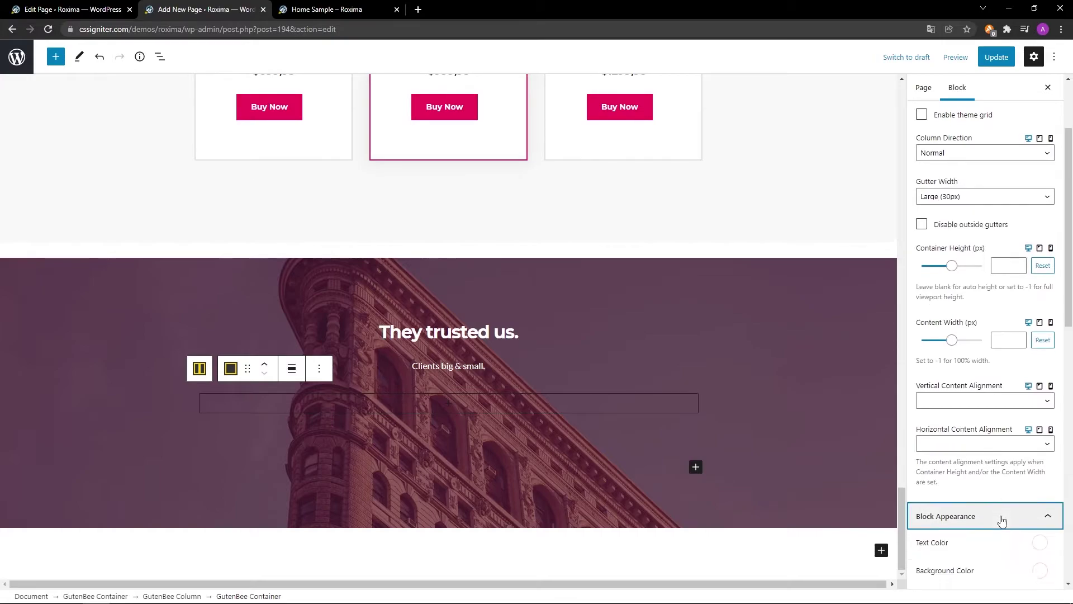
pyautogui.scroll(-4, 995, 545)
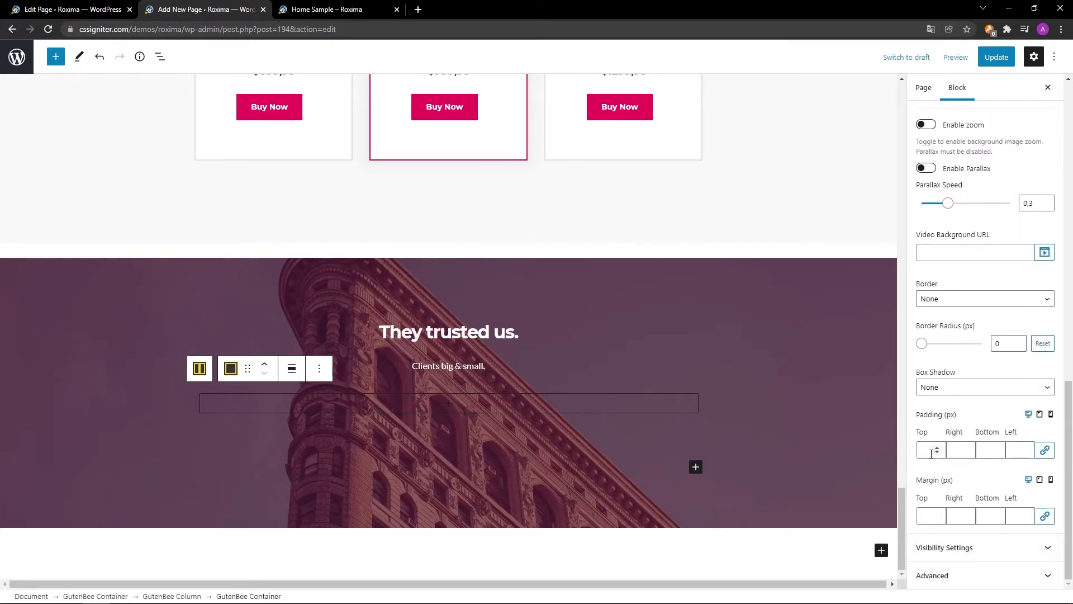
pyautogui.write('30')
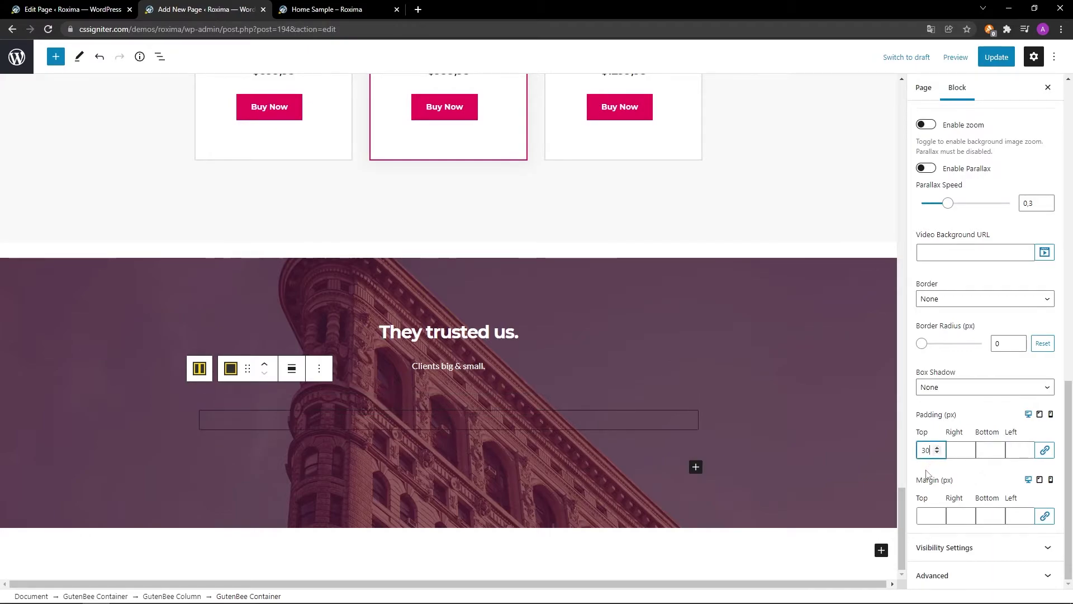
pyautogui.scroll(1, 800, 515)
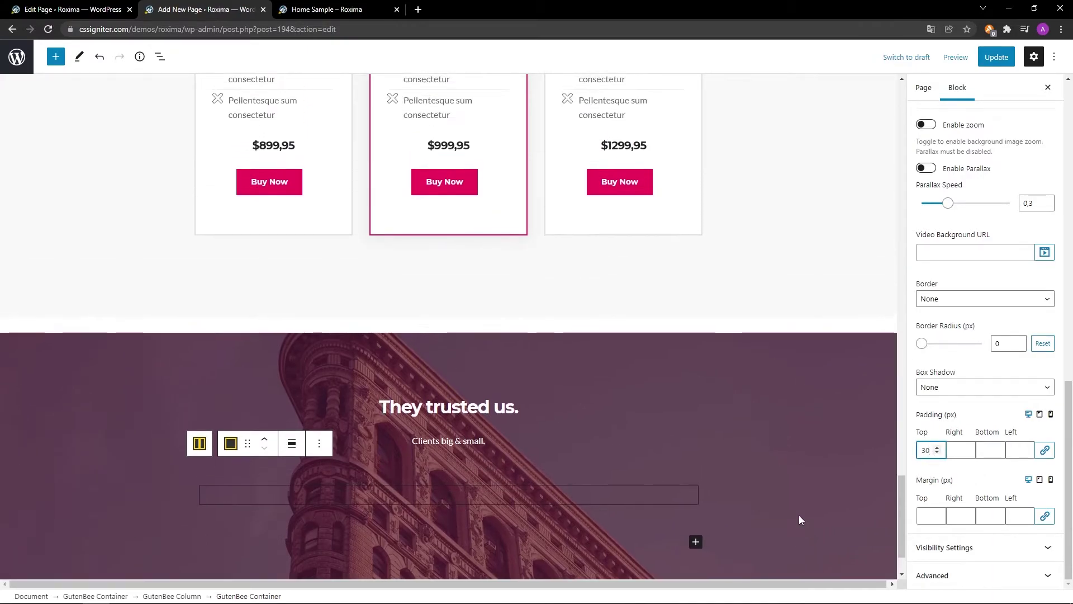
# Set the new empty column's vertical content alignment to Middle.
pyautogui.click(639, 497)
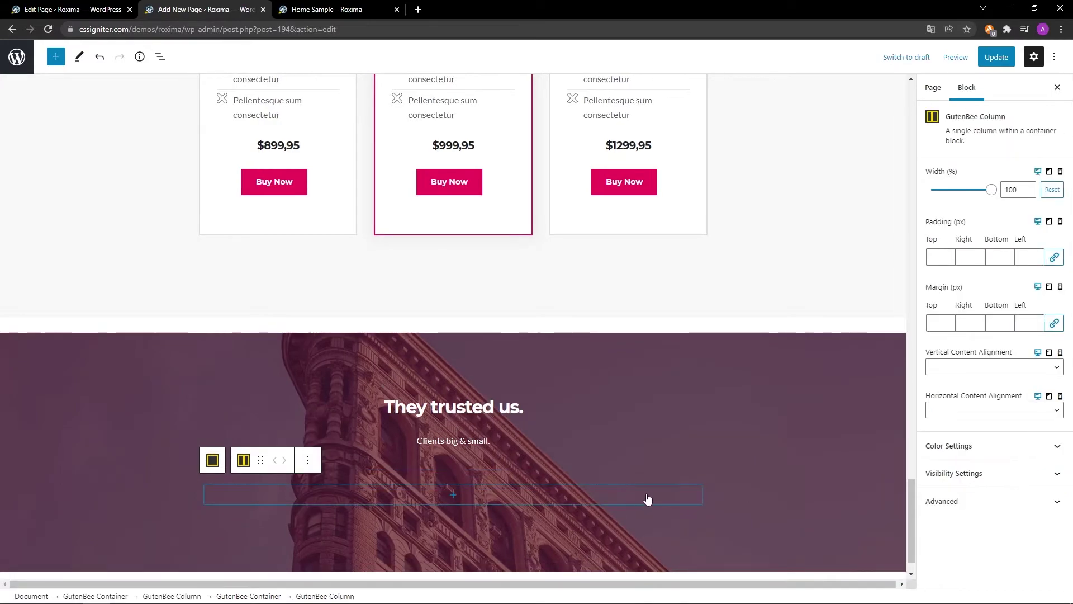
pyautogui.click(965, 368)
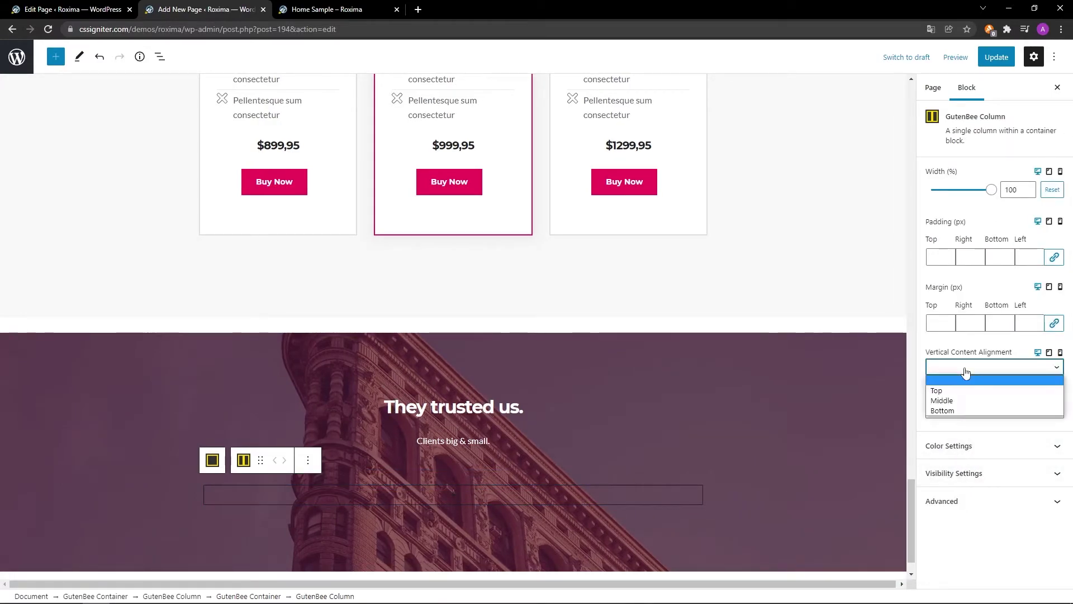
pyautogui.click(966, 398)
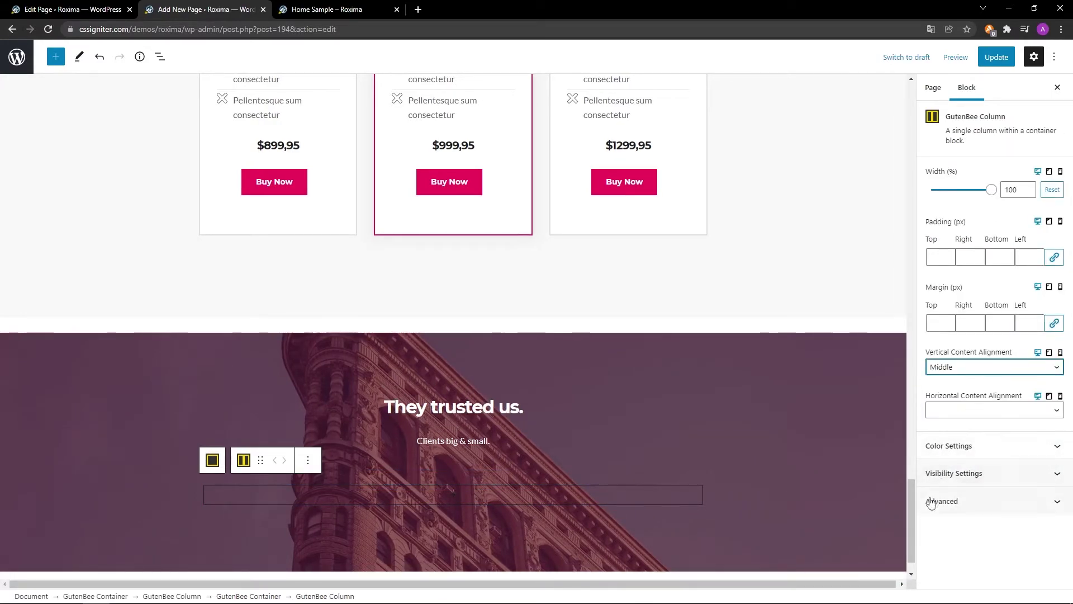
# Add a GutenBee Image block showing the nutralive logo from the Media Library, centred.
pyautogui.click(453, 496)
pyautogui.write('GutenBee Image')
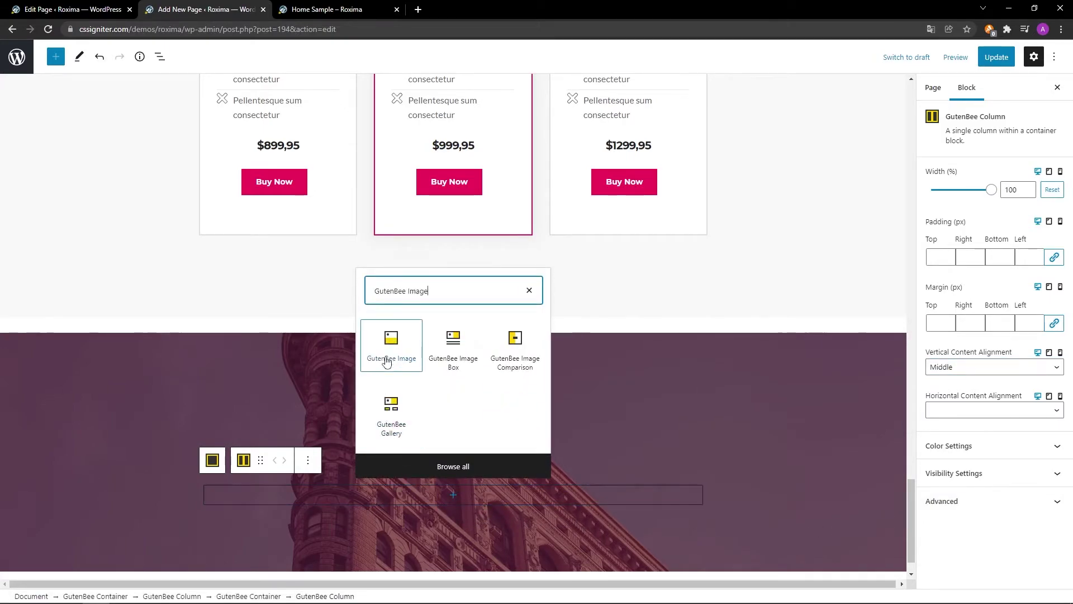
pyautogui.click(389, 358)
pyautogui.click(277, 402)
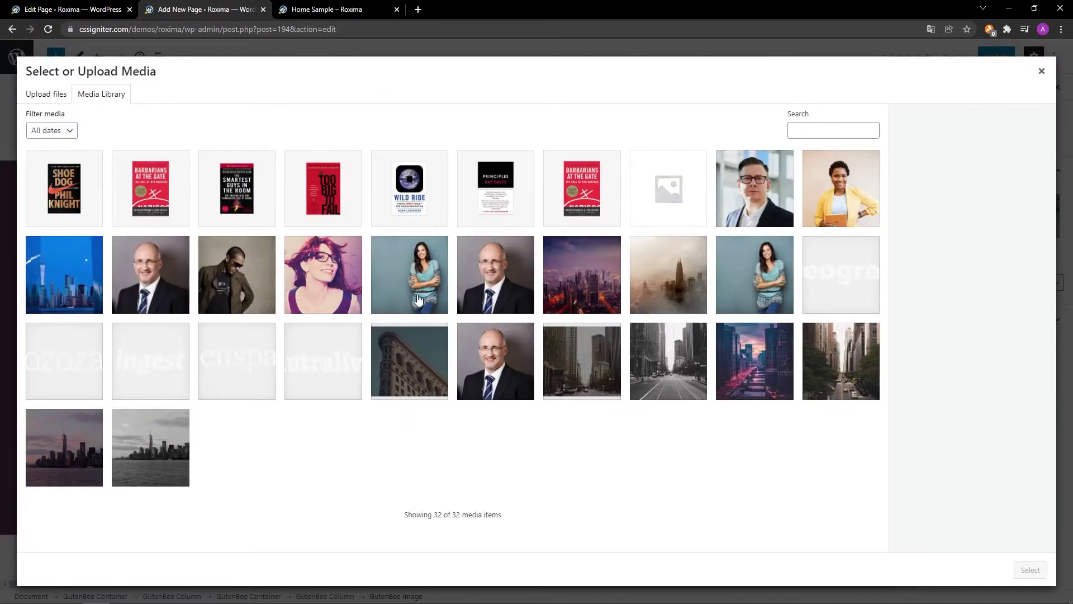
pyautogui.click(341, 342)
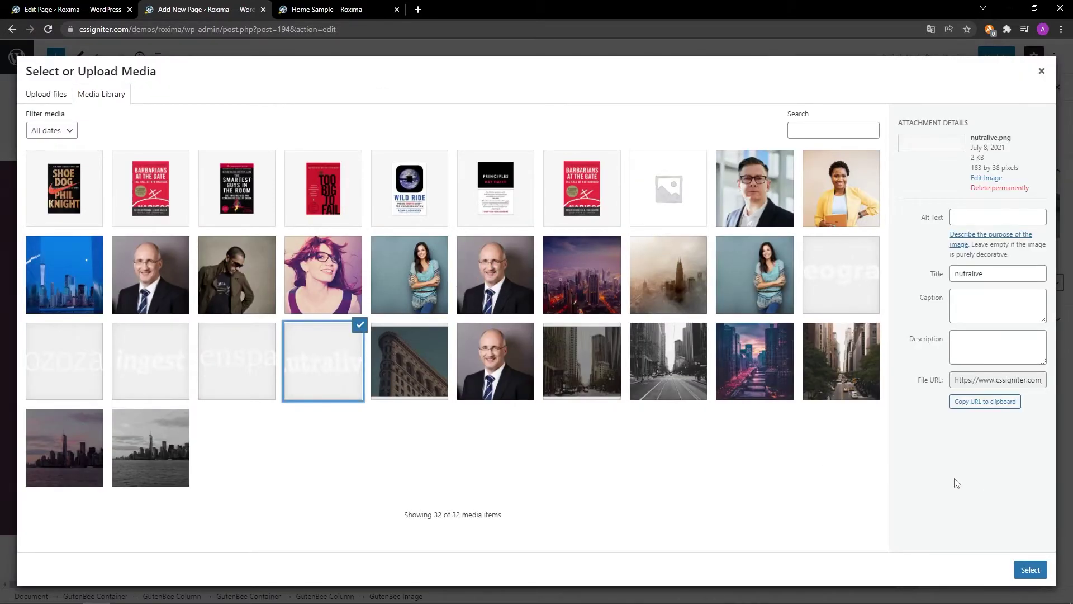
pyautogui.click(1030, 570)
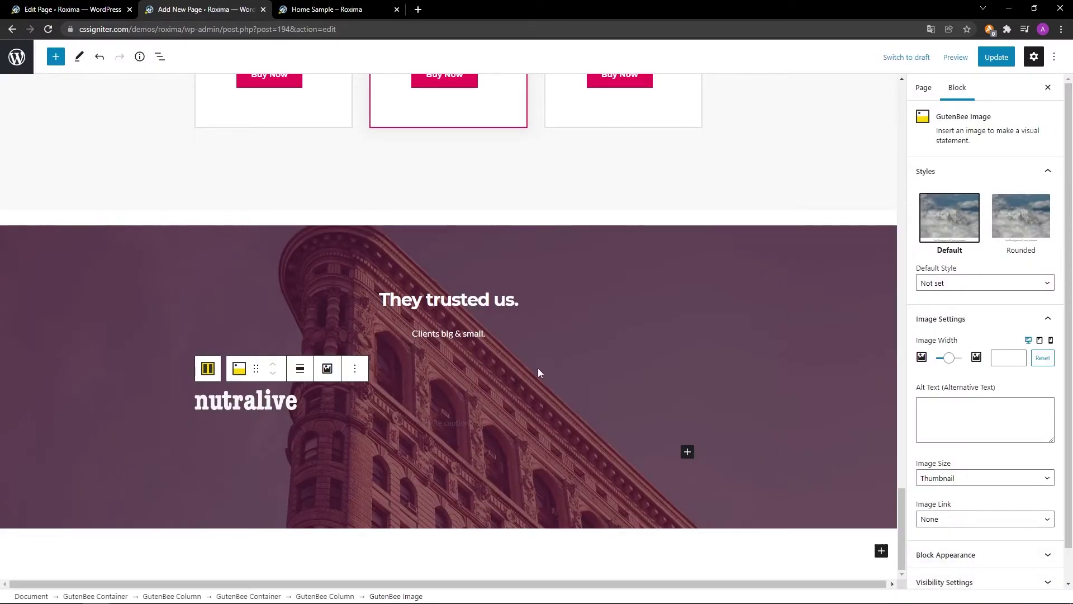
pyautogui.click(300, 369)
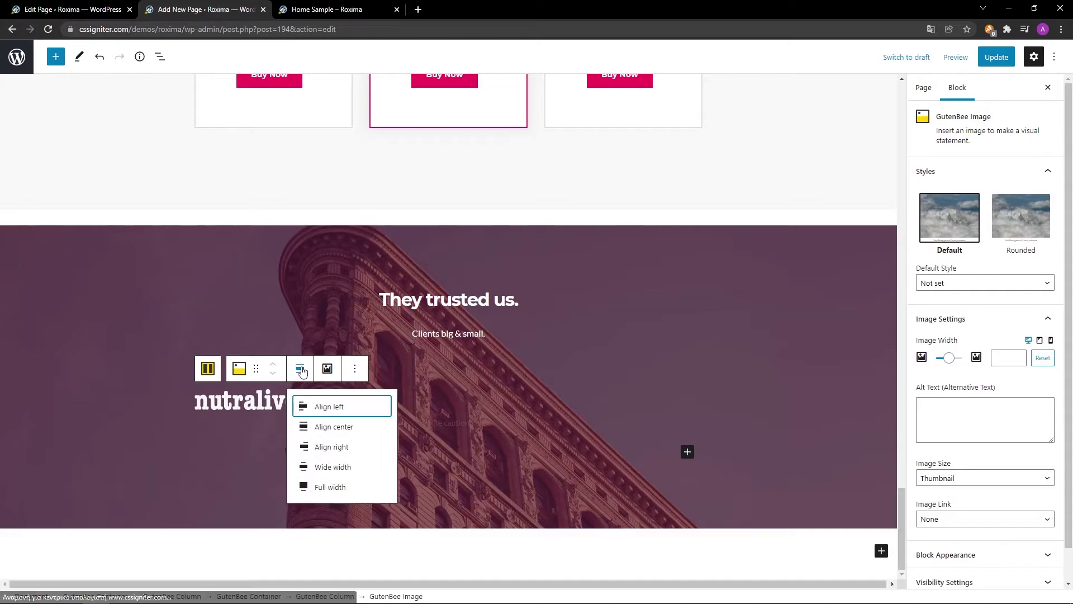
pyautogui.click(311, 426)
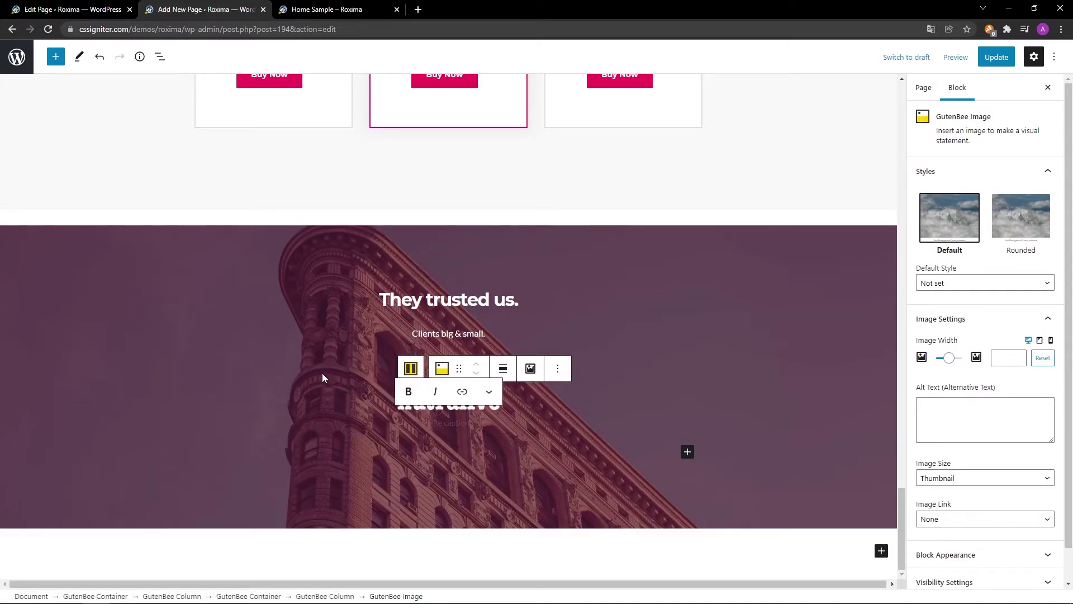
pyautogui.click(411, 368)
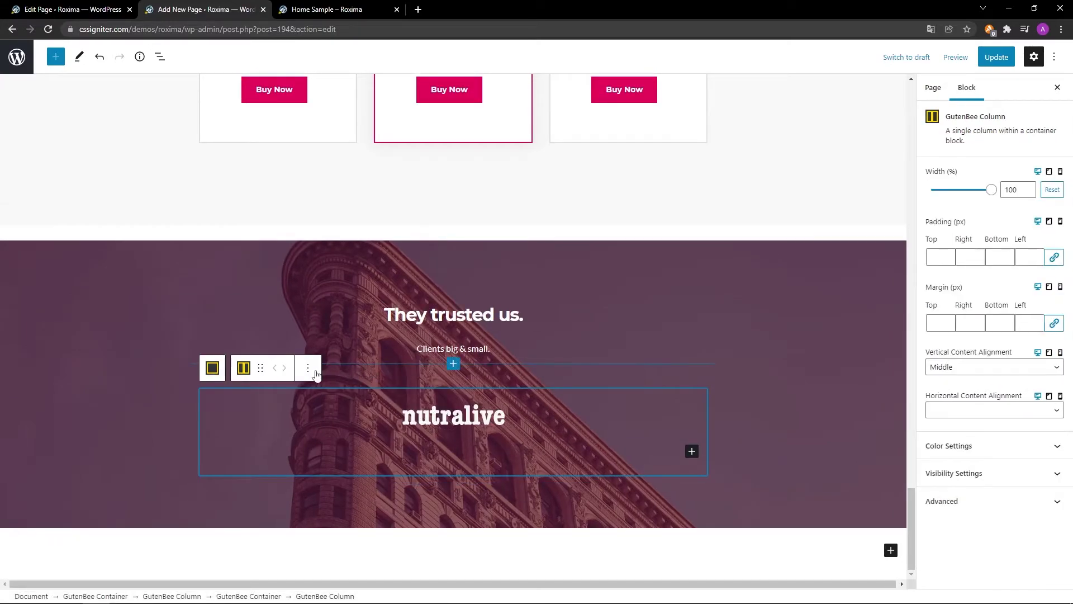
# Duplicate the nutralive logo column three times to make four side-by-side logo columns.
pyautogui.click(307, 371)
pyautogui.click(316, 437)
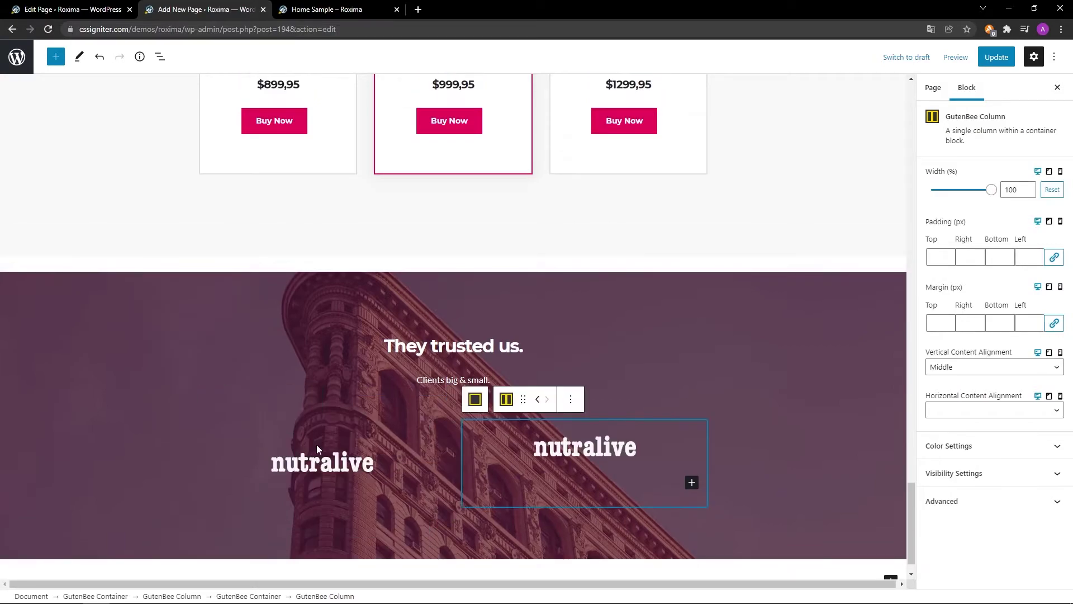
pyautogui.click(570, 399)
pyautogui.click(576, 480)
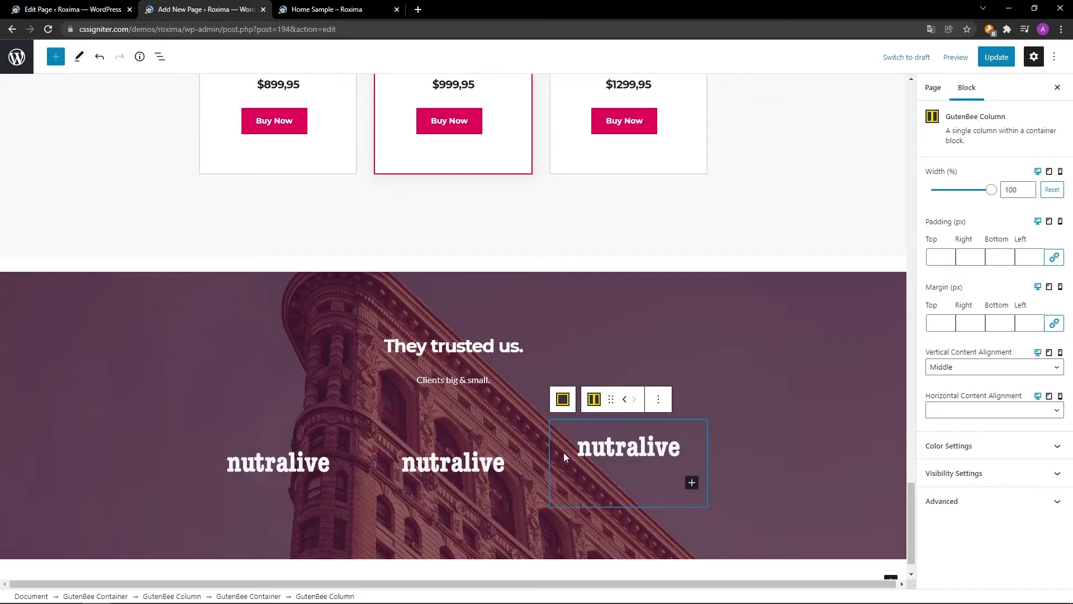
pyautogui.click(658, 399)
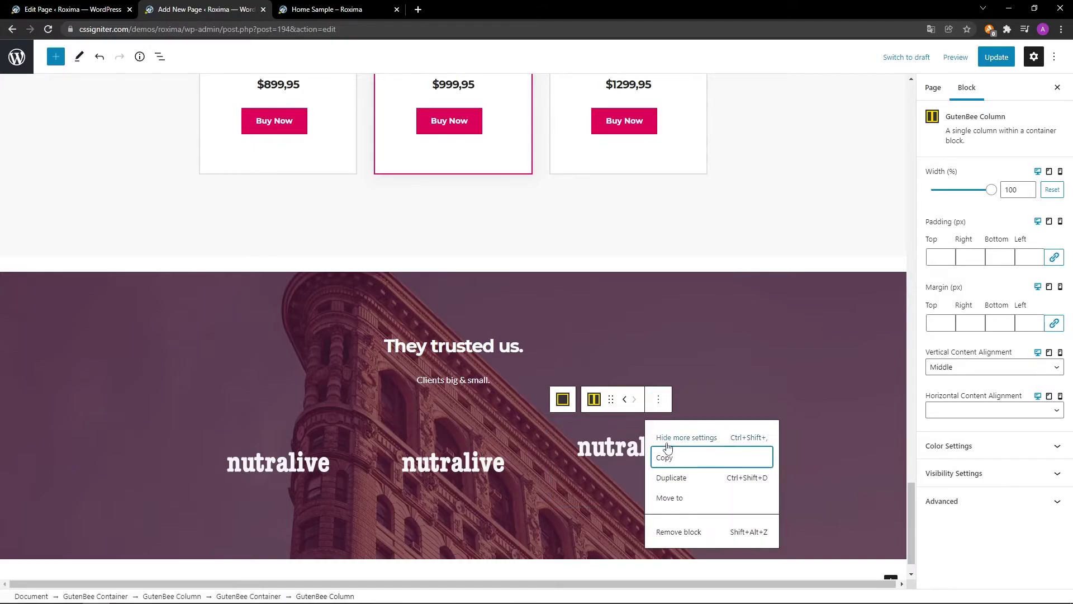
pyautogui.click(665, 477)
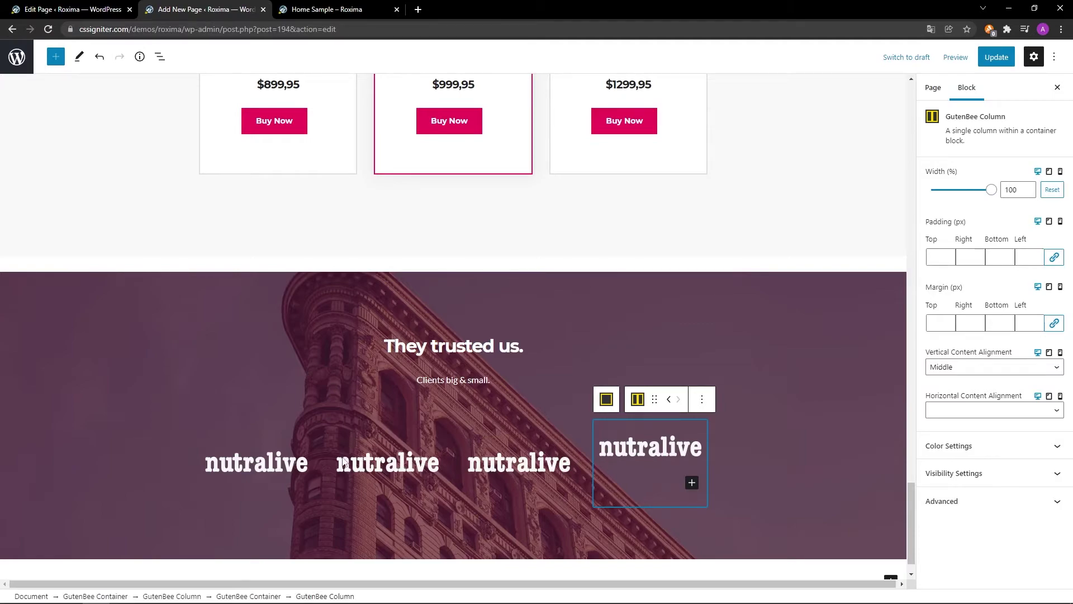
pyautogui.click(343, 462)
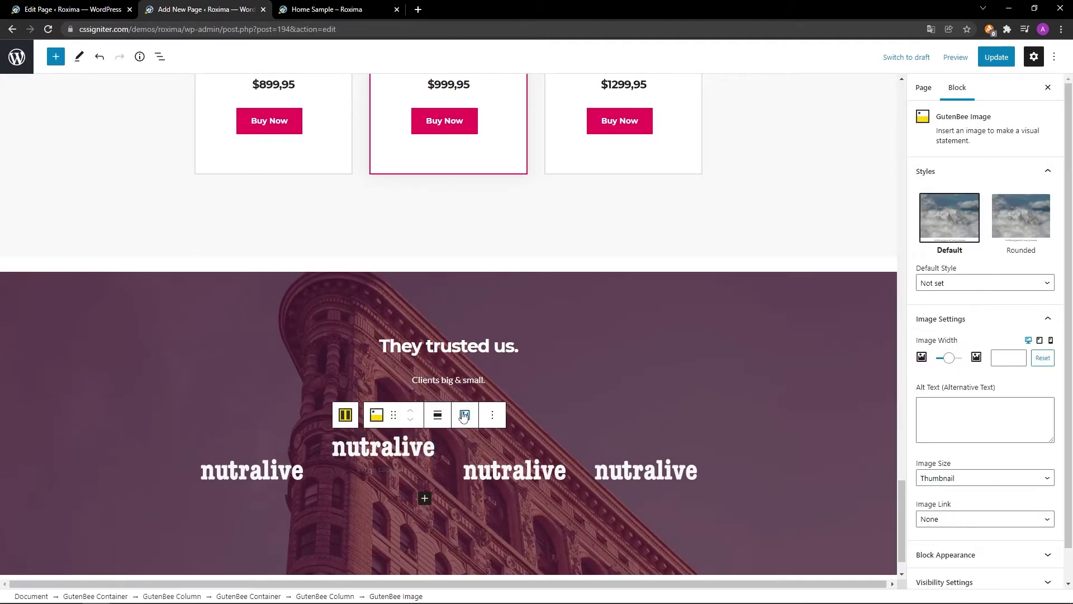
# Replace the second and third logos with ingest and ozoza from the media library.
pyautogui.click(464, 415)
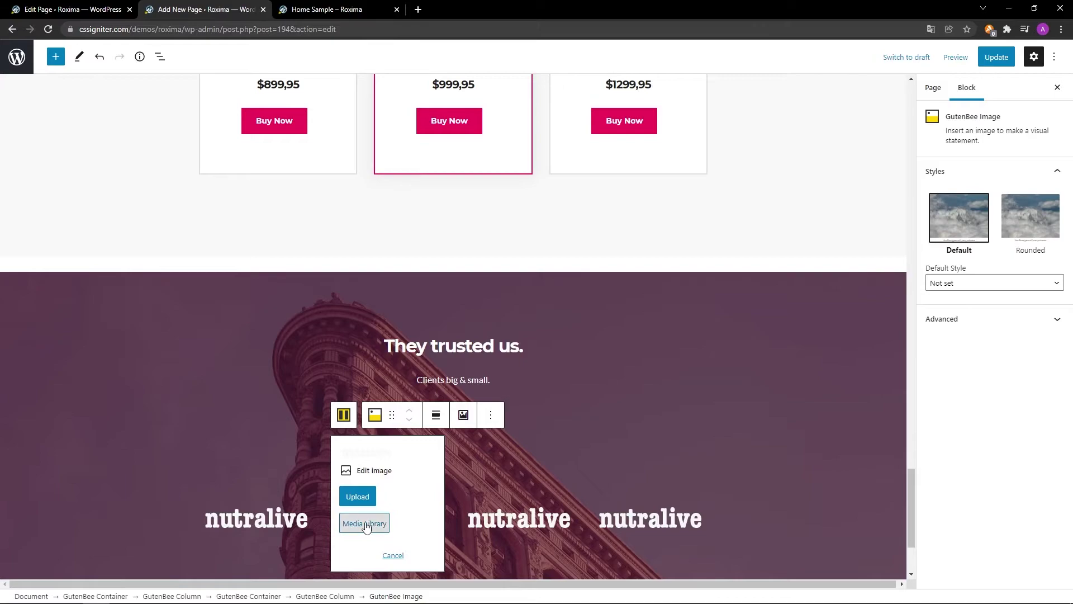
pyautogui.click(364, 524)
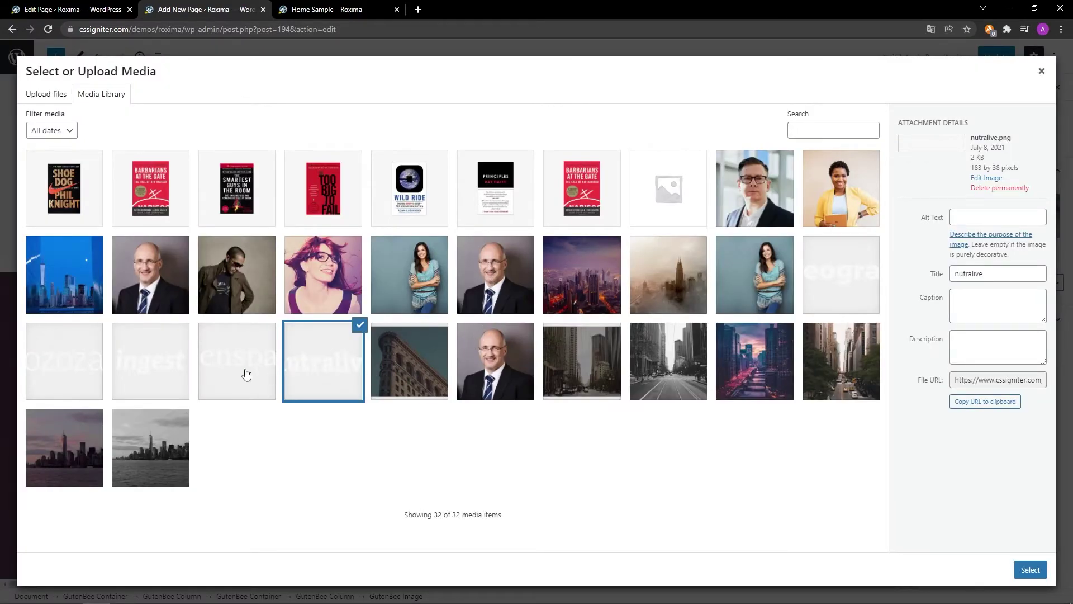
pyautogui.click(177, 368)
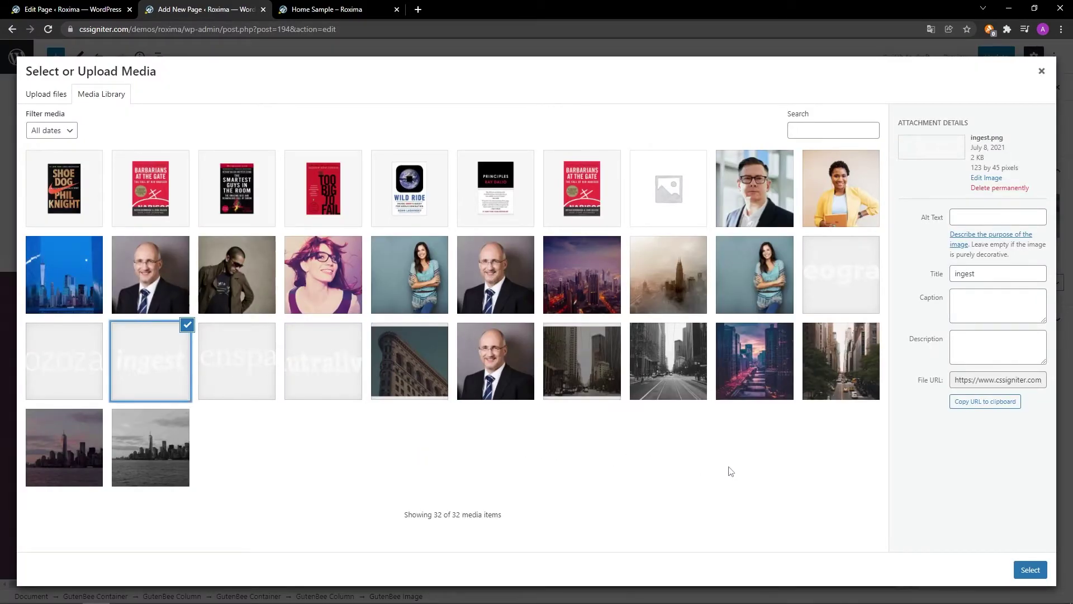
pyautogui.click(1029, 570)
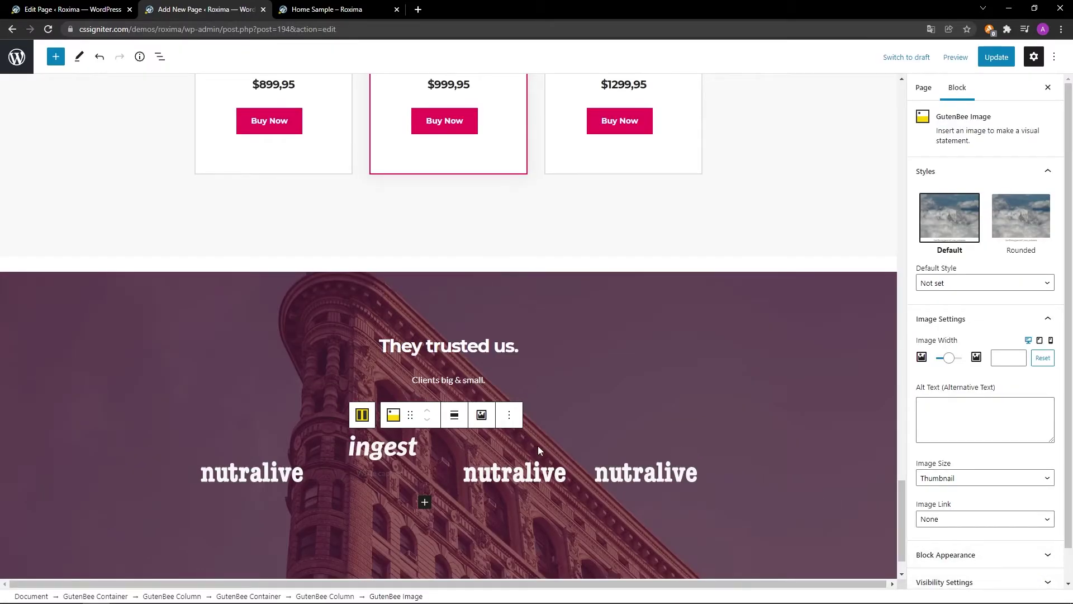
pyautogui.click(484, 472)
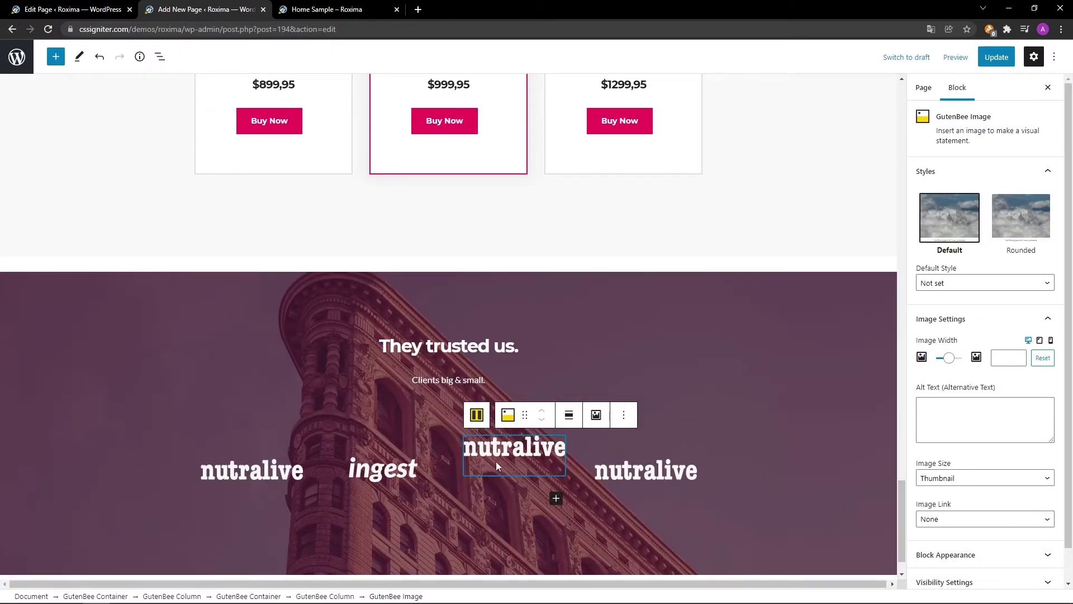
pyautogui.click(587, 419)
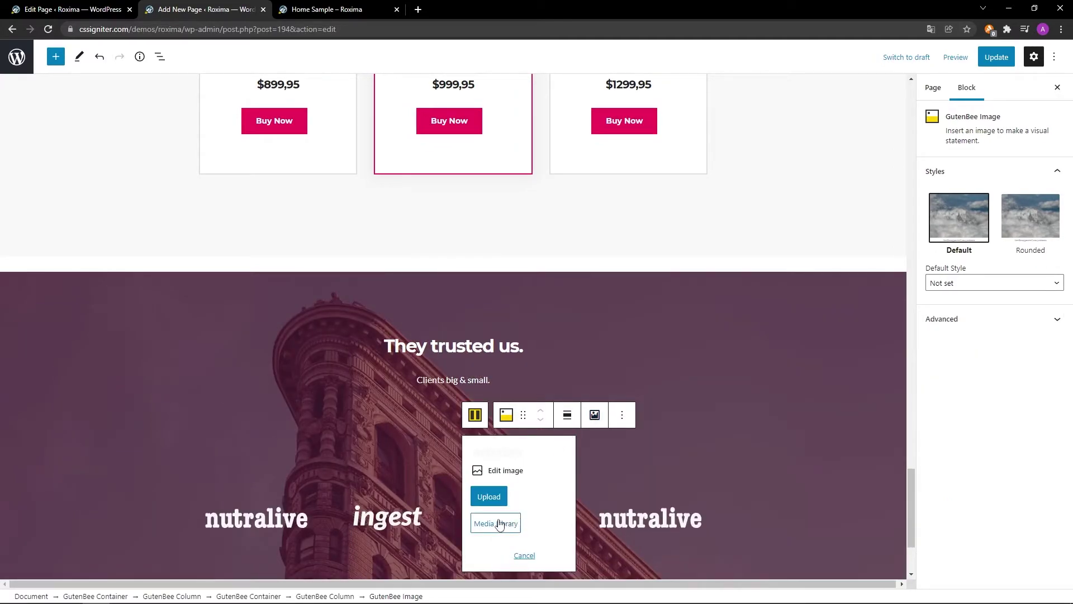
pyautogui.click(496, 523)
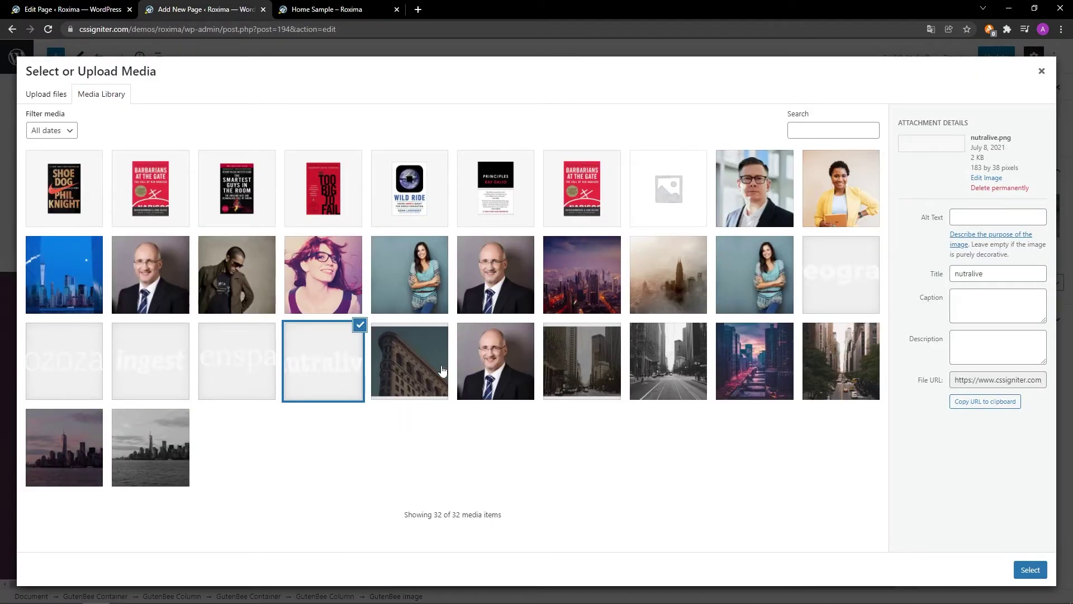
pyautogui.click(78, 369)
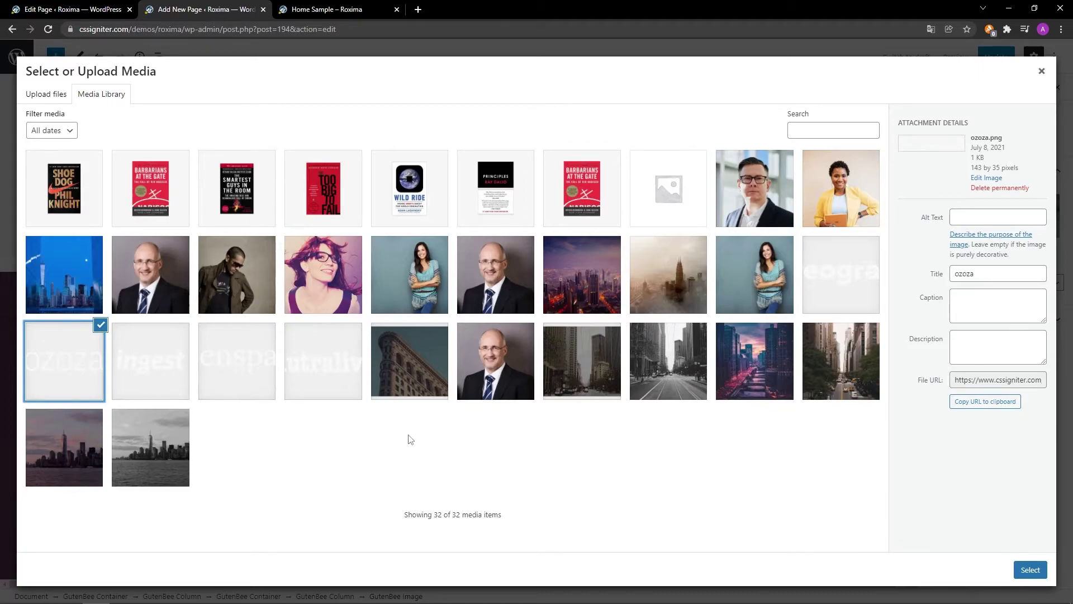
pyautogui.click(1030, 570)
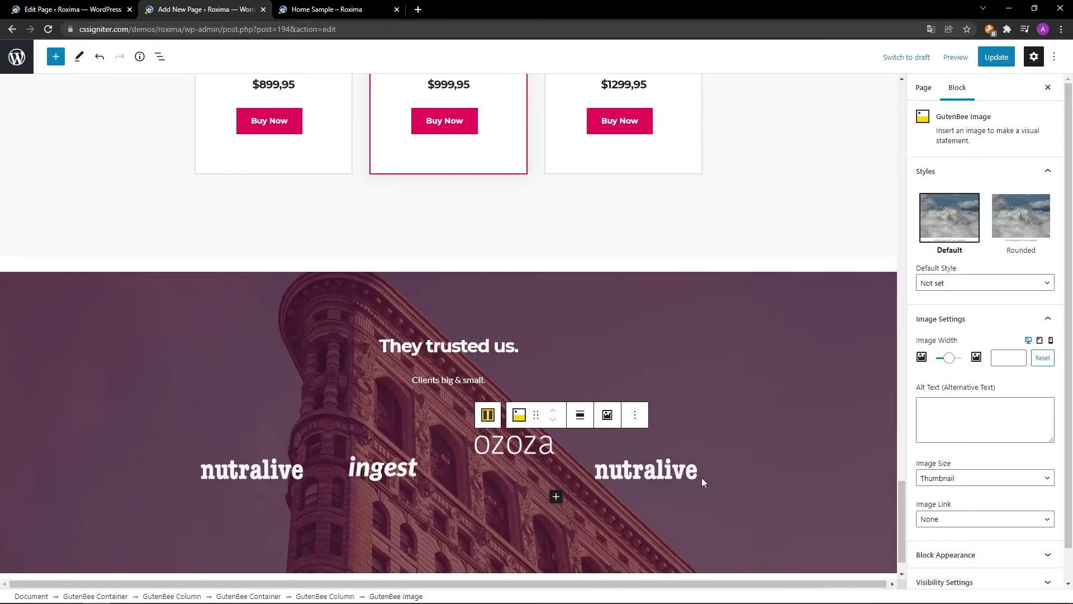
# Replace the fourth logo with openspace from the media library.
pyautogui.click(619, 474)
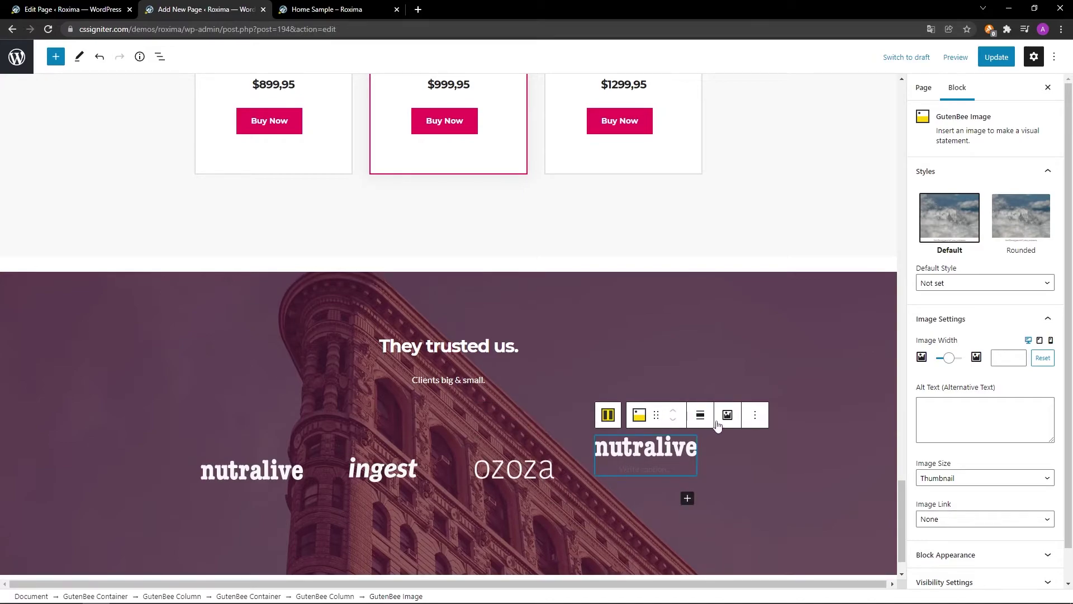
pyautogui.click(722, 415)
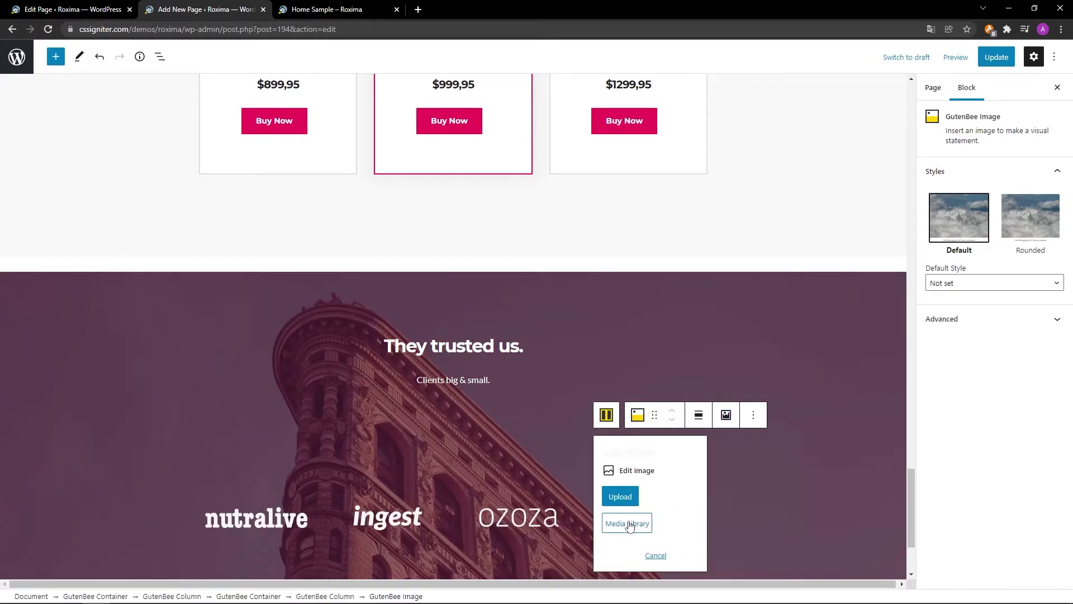
pyautogui.click(628, 523)
pyautogui.click(248, 361)
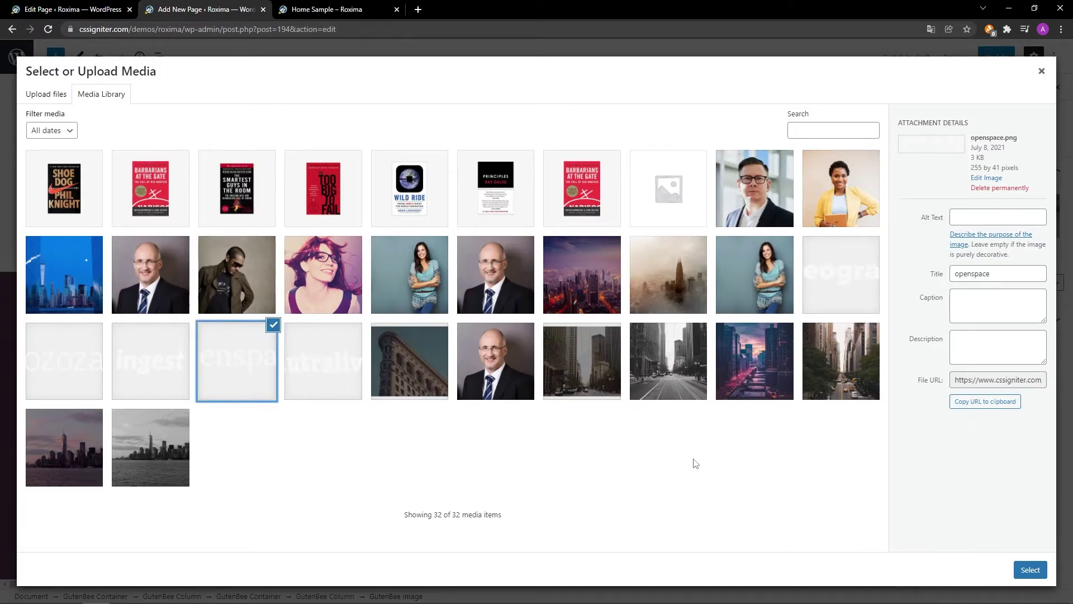
pyautogui.click(1030, 570)
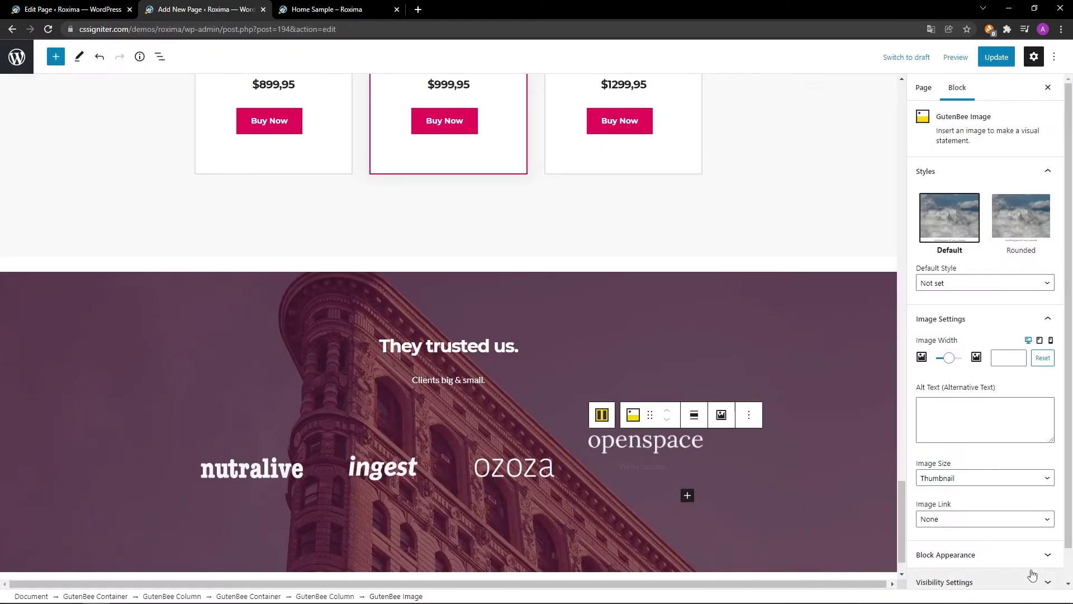
# Update the page and switch to the 'Home Sample – Roxima' preview tab.
pyautogui.scroll(-1, 822, 540)
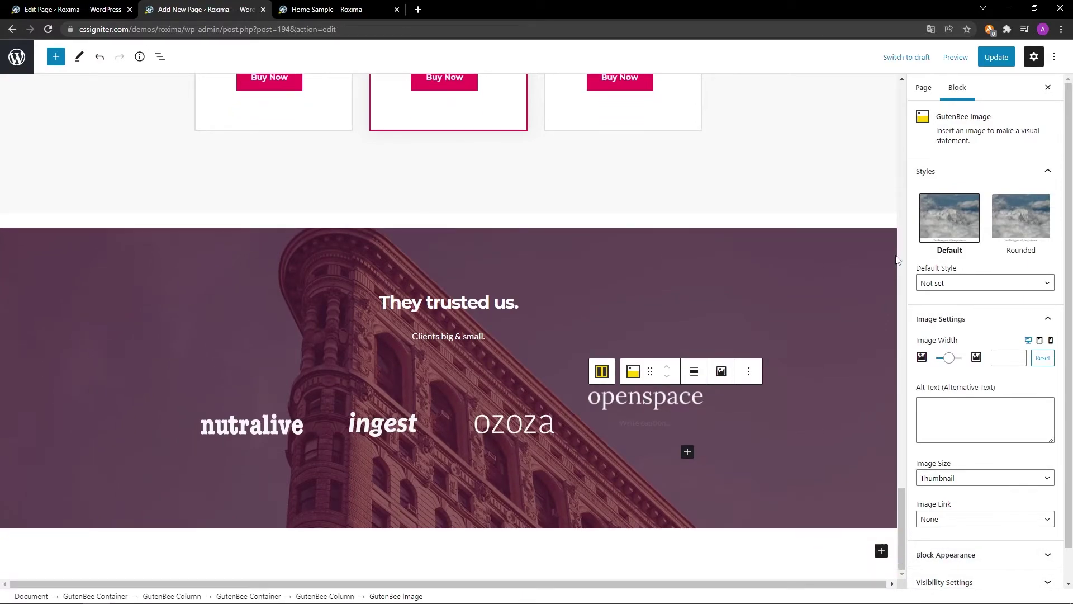
pyautogui.click(992, 56)
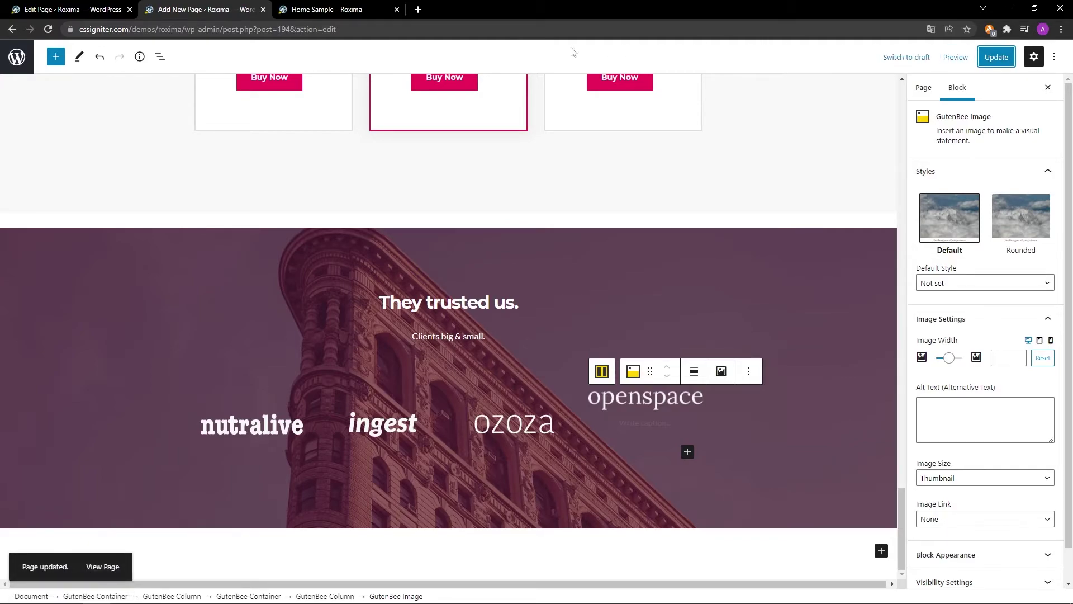
pyautogui.click(335, 7)
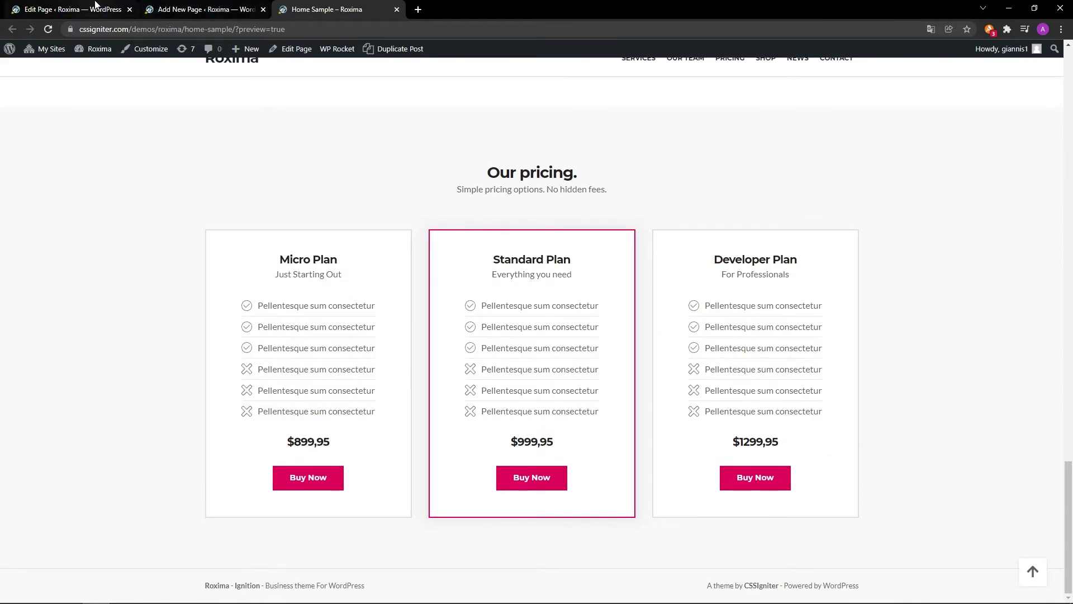
# Reload the Home Sample preview, check the four-logo section, then return to the editor.
pyautogui.click(48, 29)
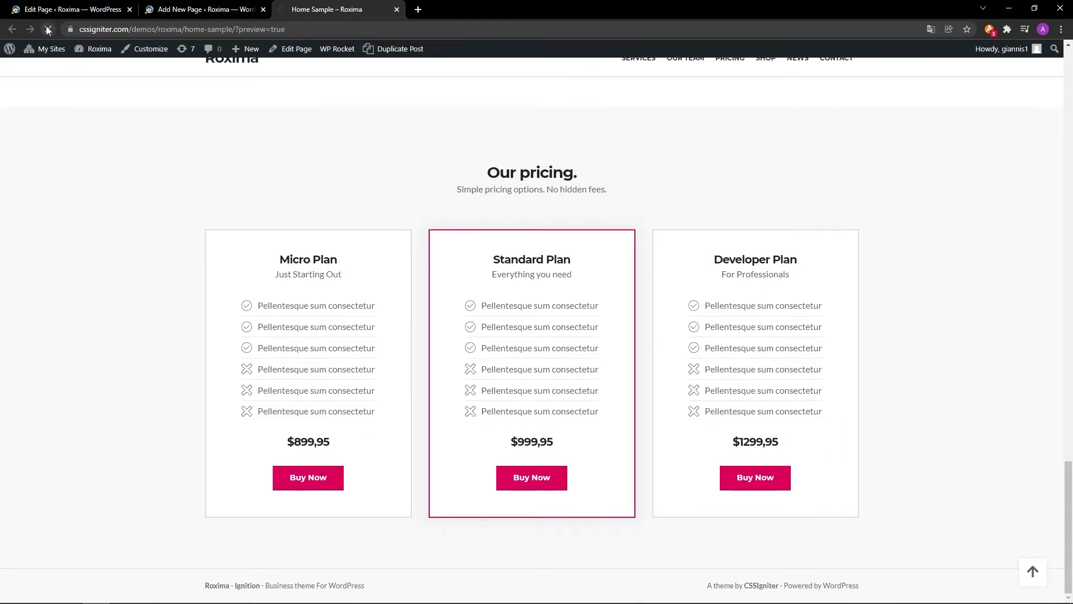
pyautogui.scroll(-4, 973, 380)
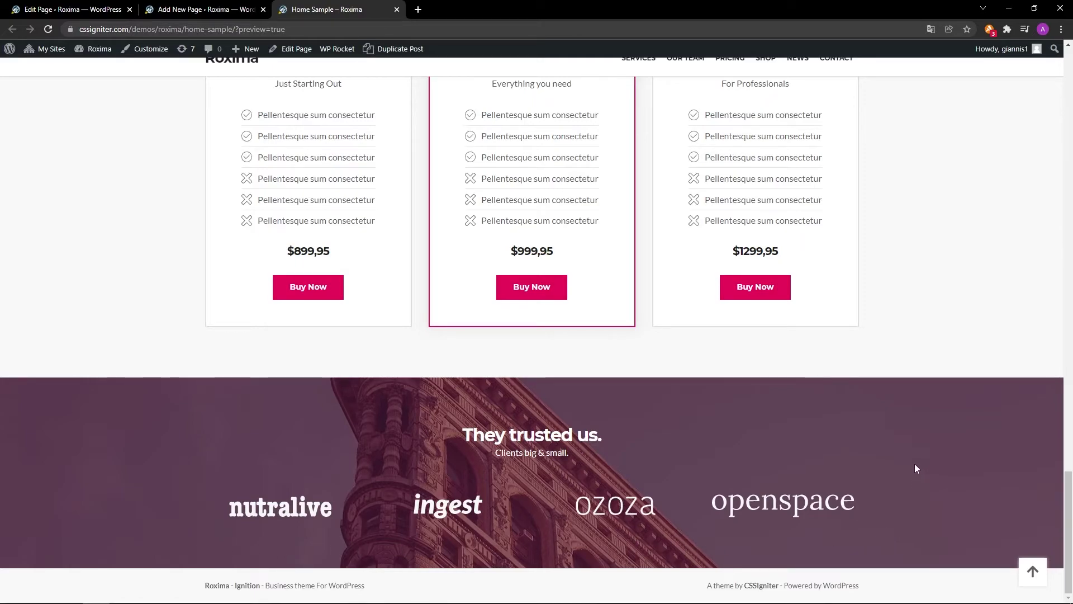
pyautogui.click(232, 8)
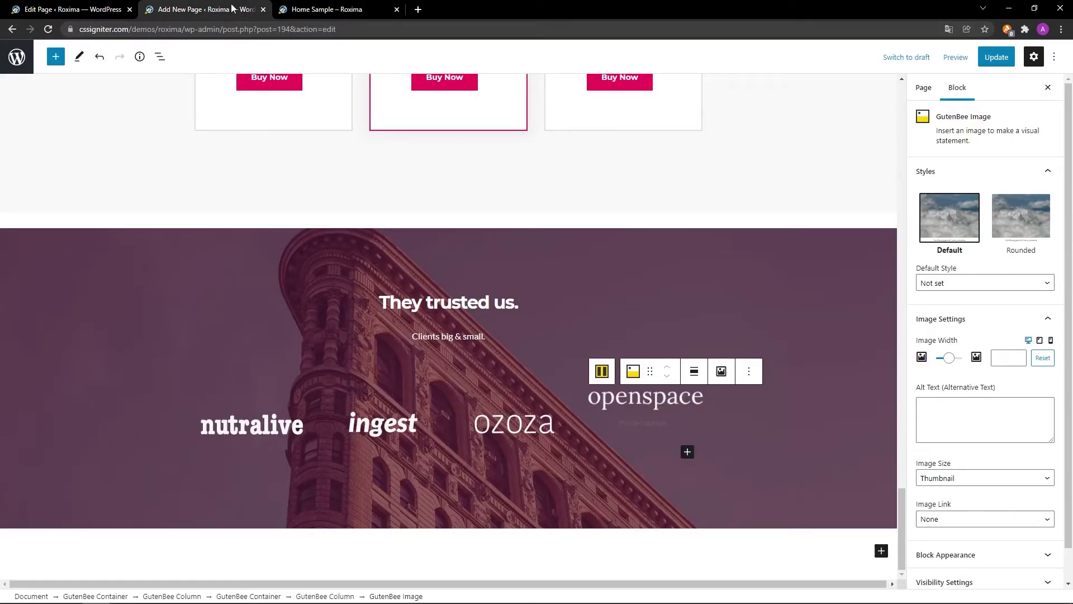
# Select the Meet the team GutenBee Container, duplicate it, and move the copy up.
pyautogui.scroll(10, 106, 186)
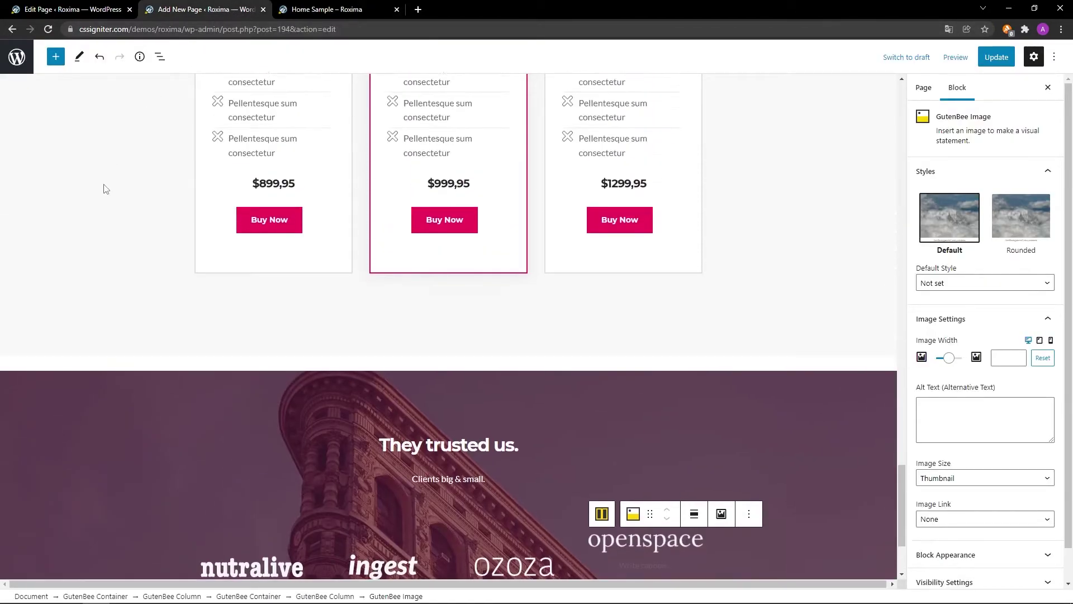
pyautogui.scroll(6, 106, 189)
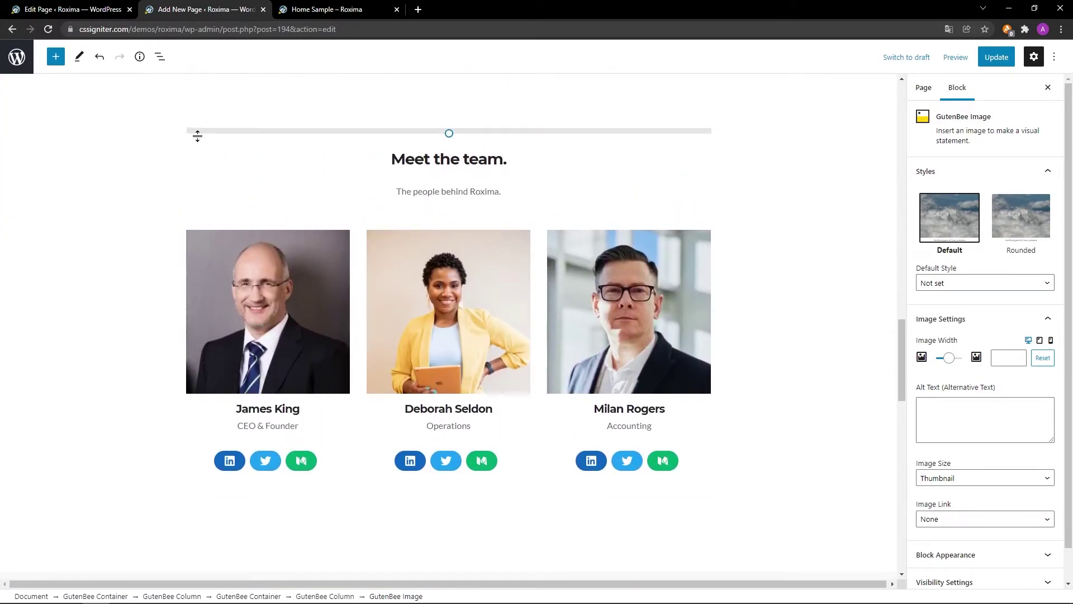
pyautogui.click(196, 136)
pyautogui.click(203, 95)
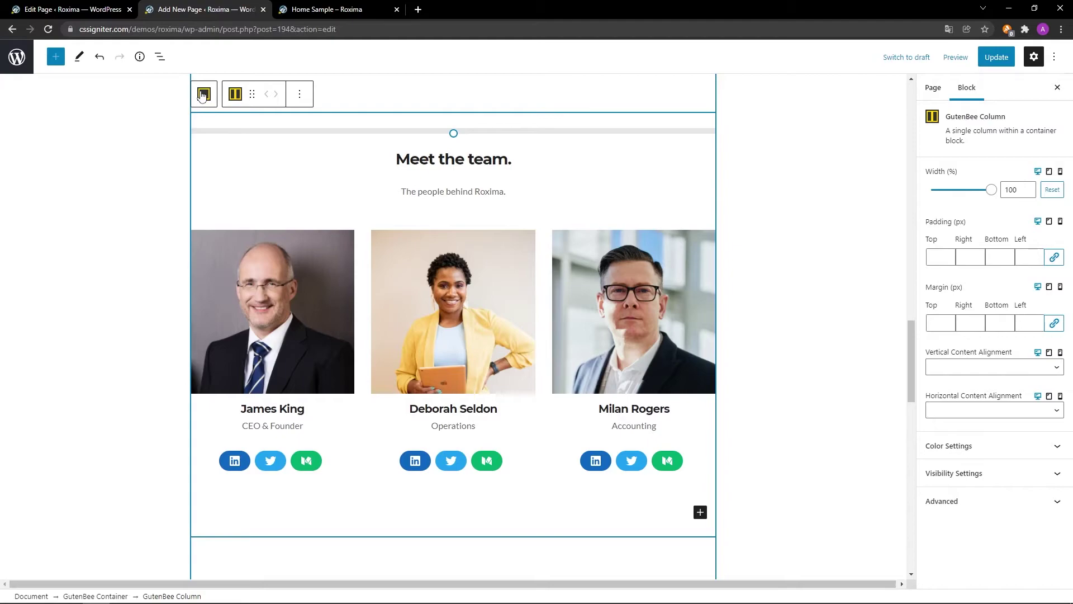
pyautogui.click(203, 95)
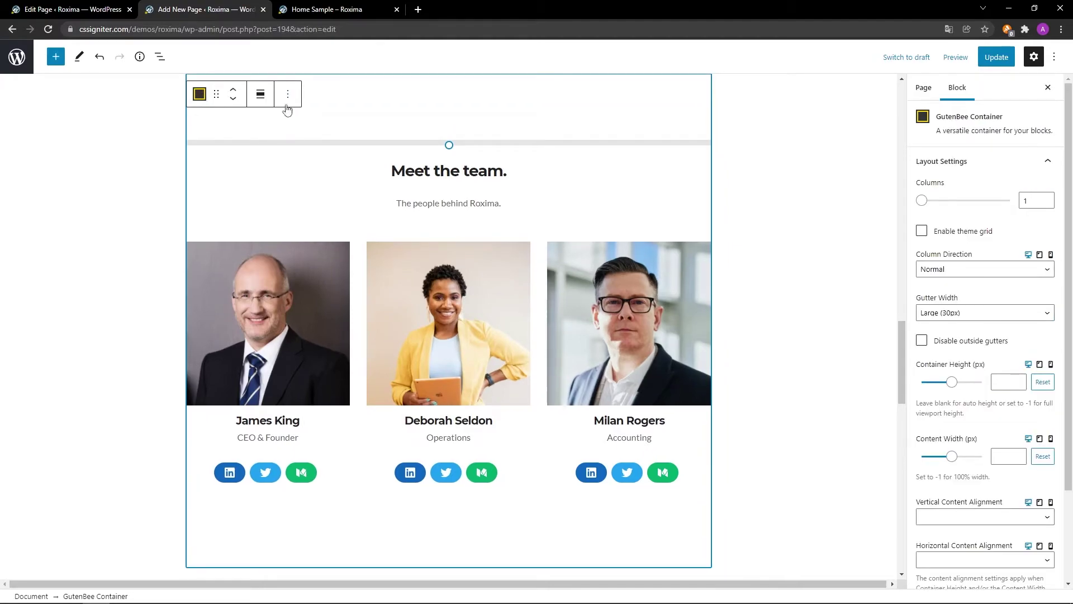
pyautogui.click(288, 95)
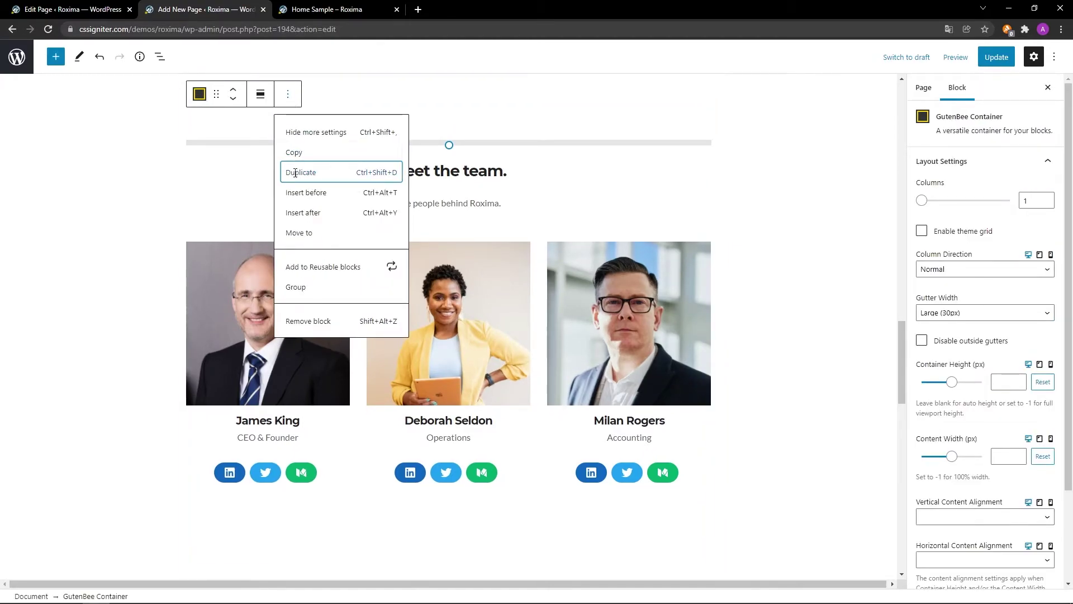
pyautogui.click(295, 173)
pyautogui.click(232, 100)
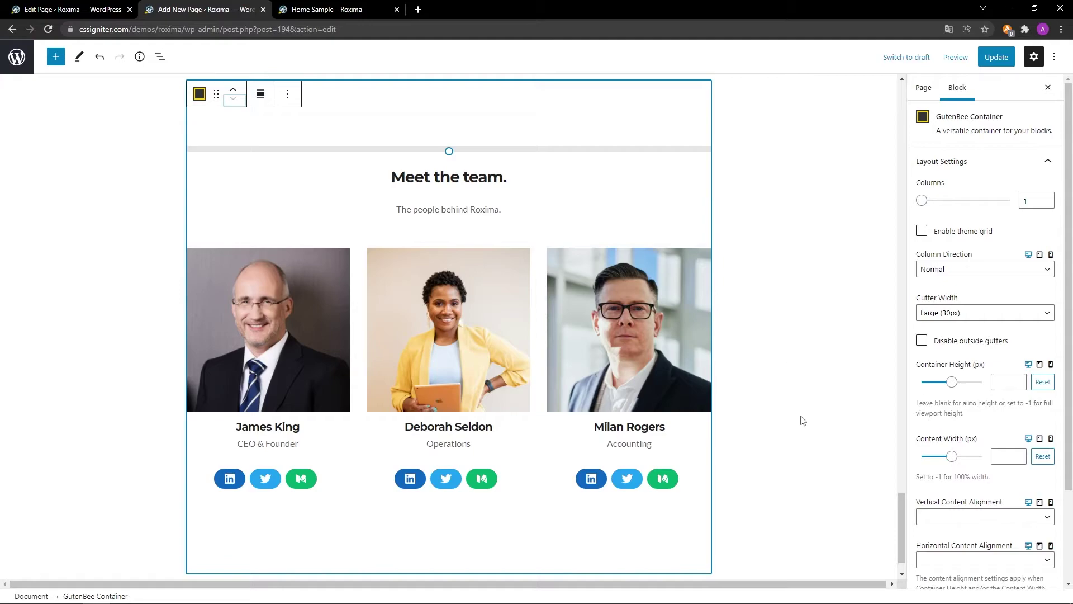
# Remove the GutenBee Spacer sitting above the duplicated 'Meet the team.' heading.
pyautogui.scroll(-4, 1004, 493)
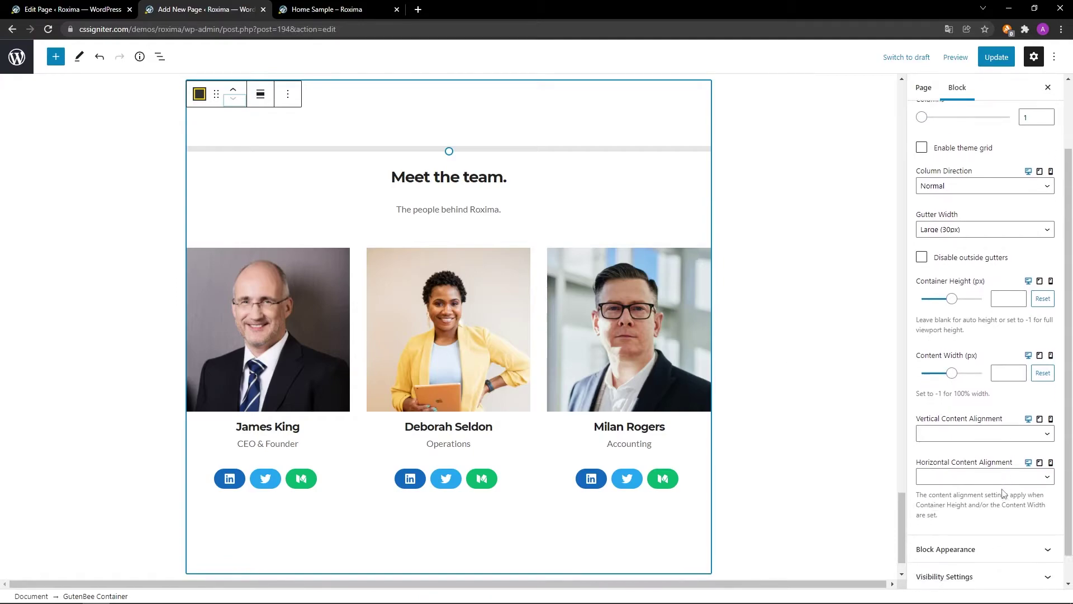
pyautogui.click(1003, 521)
pyautogui.scroll(-5, 1003, 524)
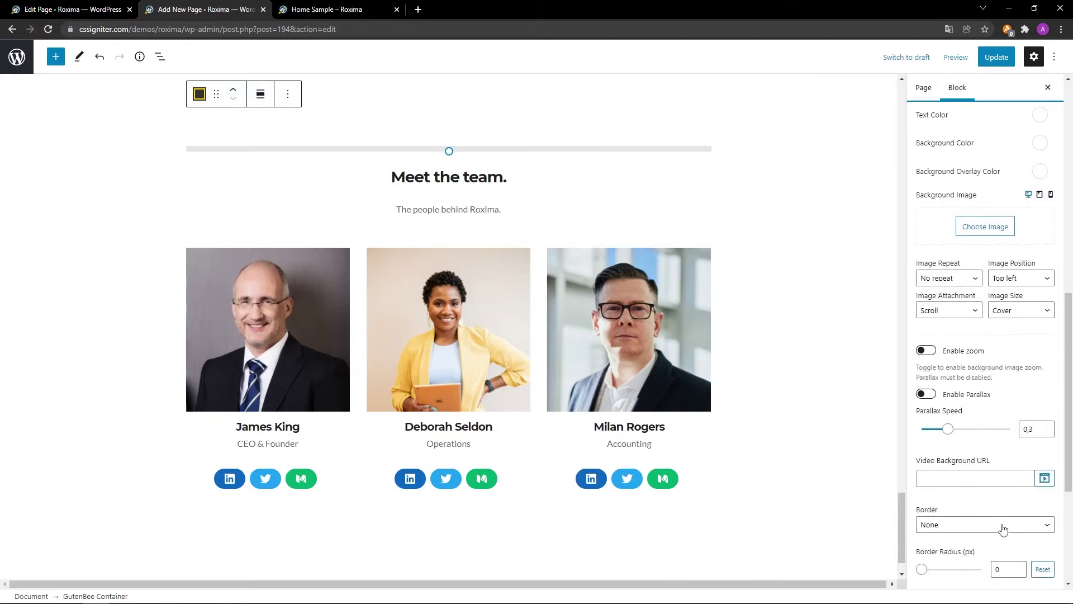
pyautogui.scroll(-1, 1001, 550)
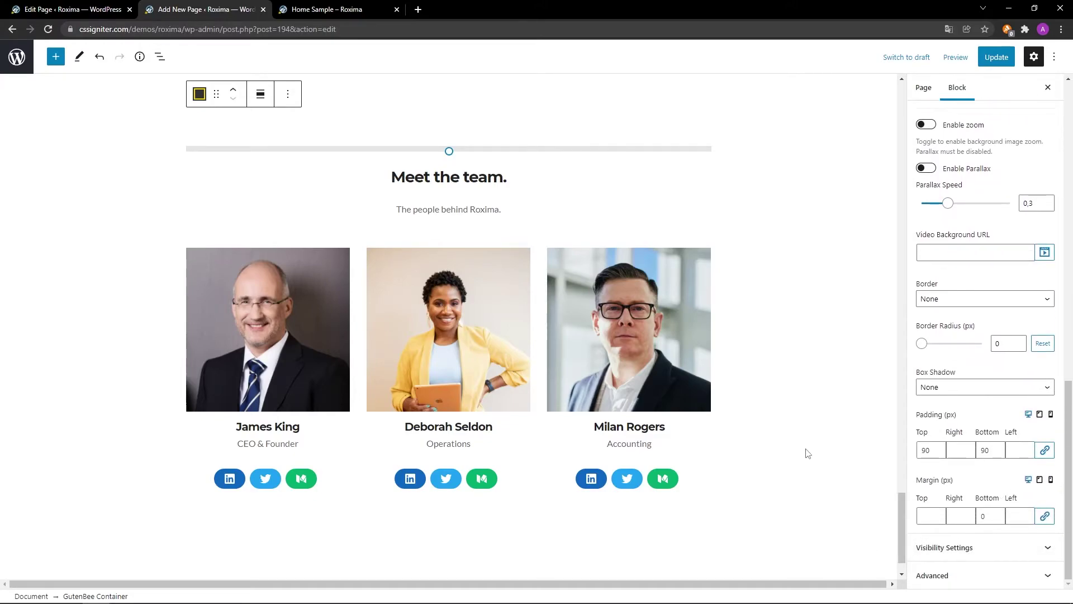
pyautogui.scroll(5, 807, 452)
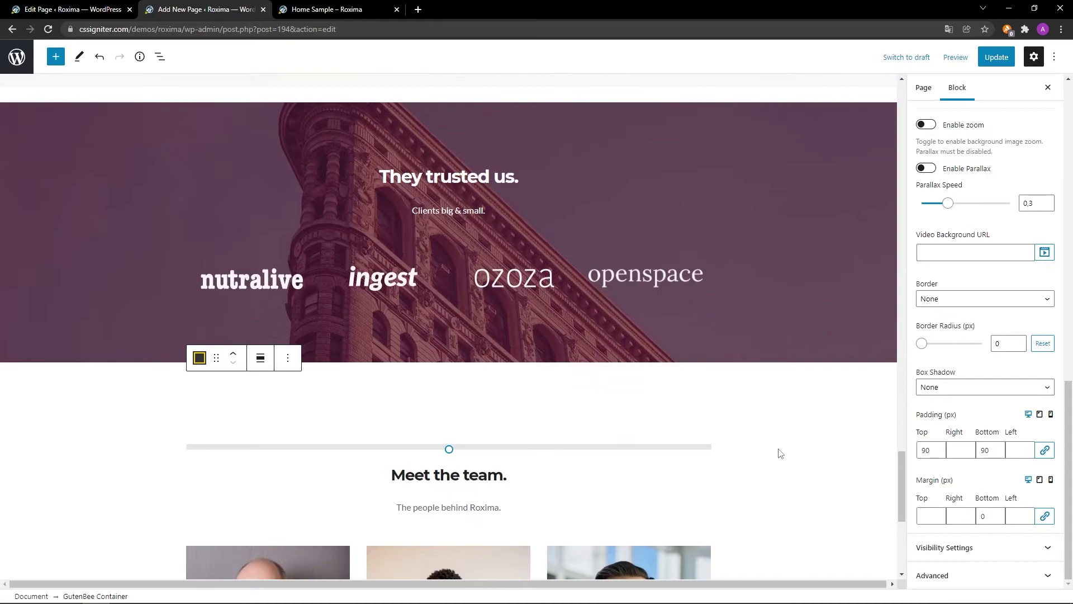
pyautogui.click(706, 447)
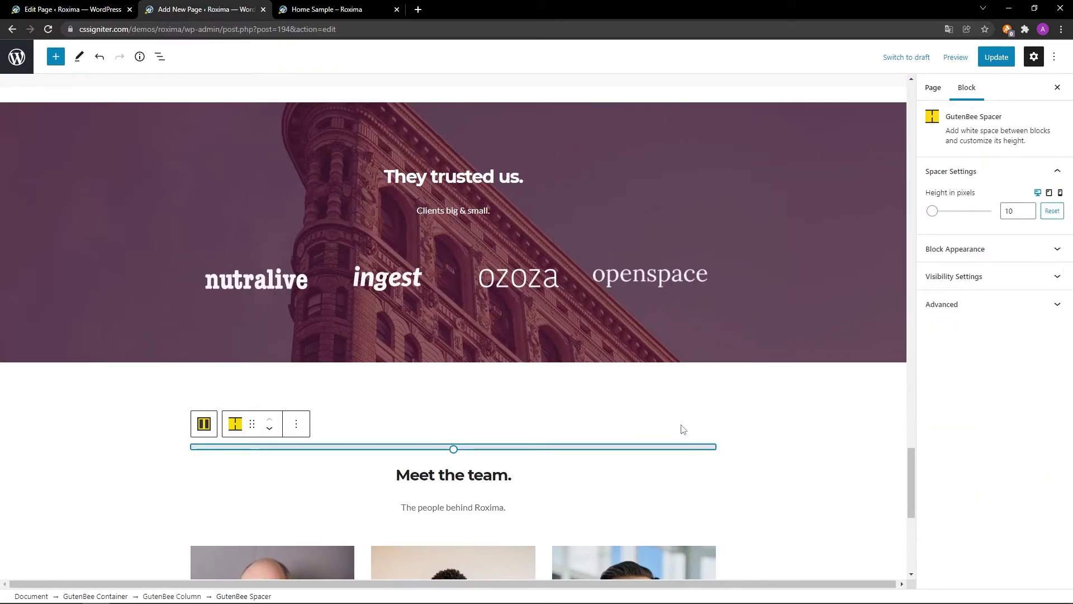
pyautogui.click(296, 423)
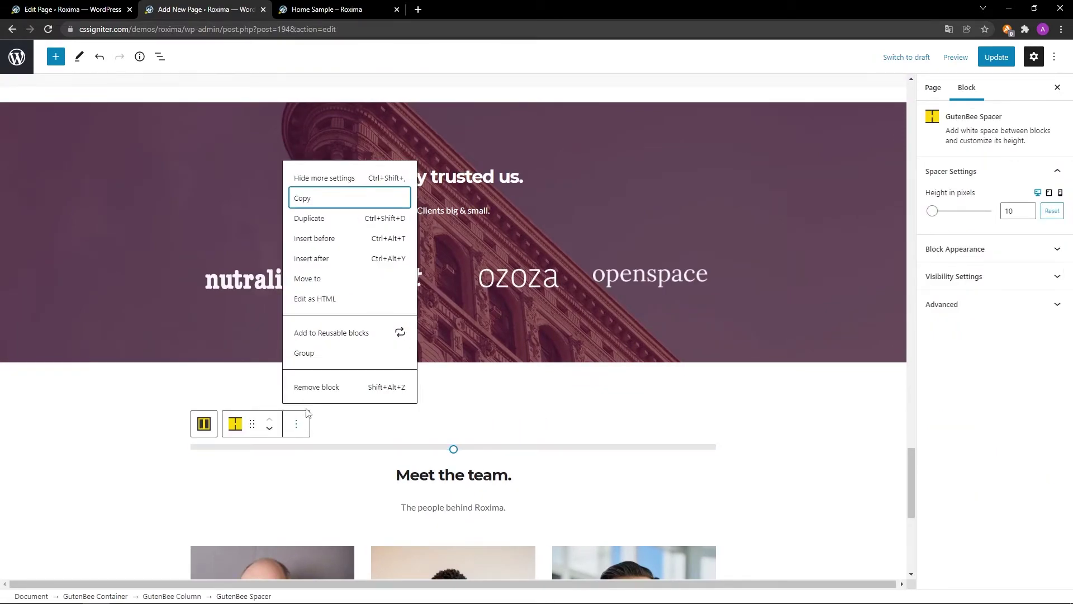
pyautogui.click(311, 387)
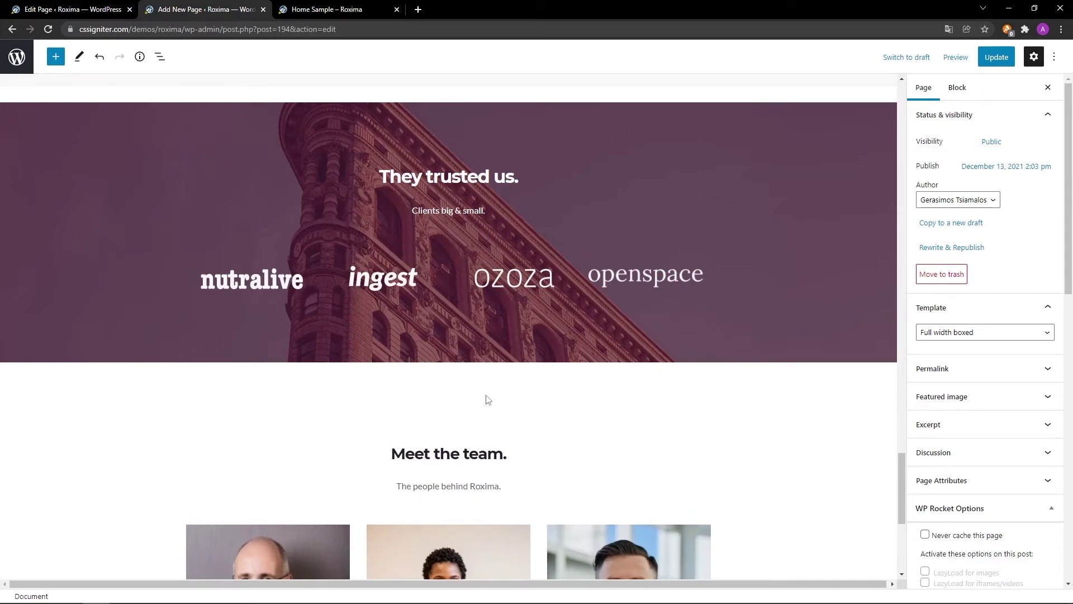
# Change the copied heading from 'Meet the team.' to 'Testimonials.'.
pyautogui.click(521, 455)
pyautogui.tripleClick(521, 454)
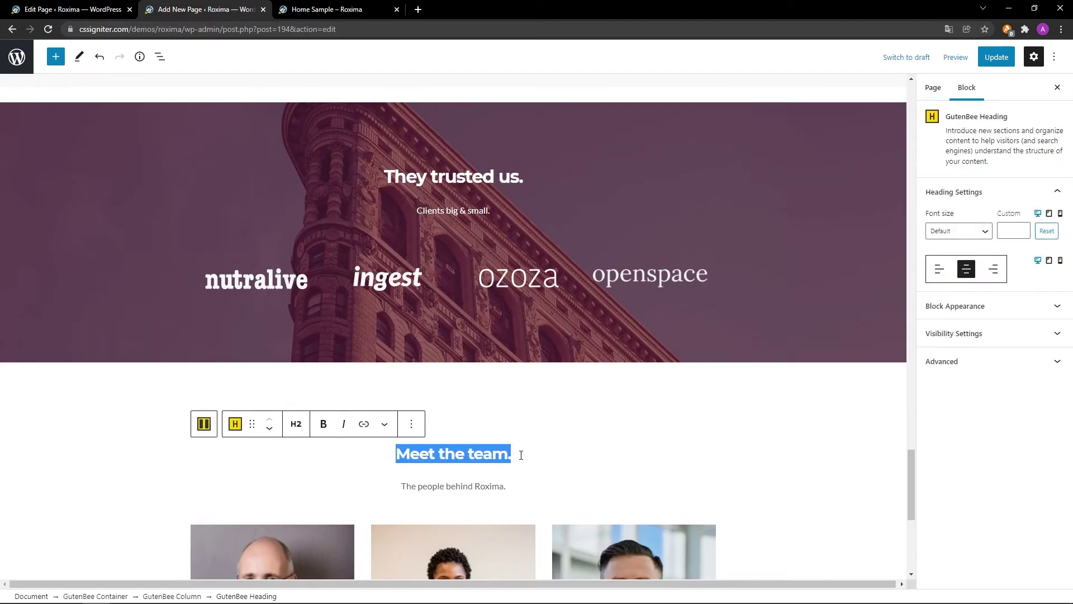
pyautogui.scroll(-1, 752, 460)
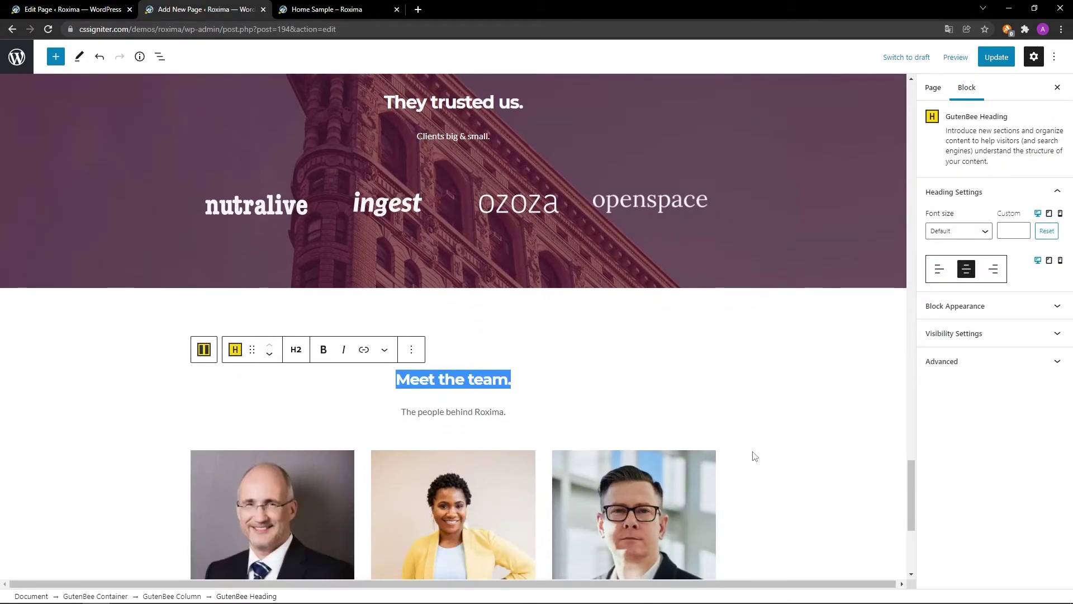
pyautogui.write('Testimonials.')
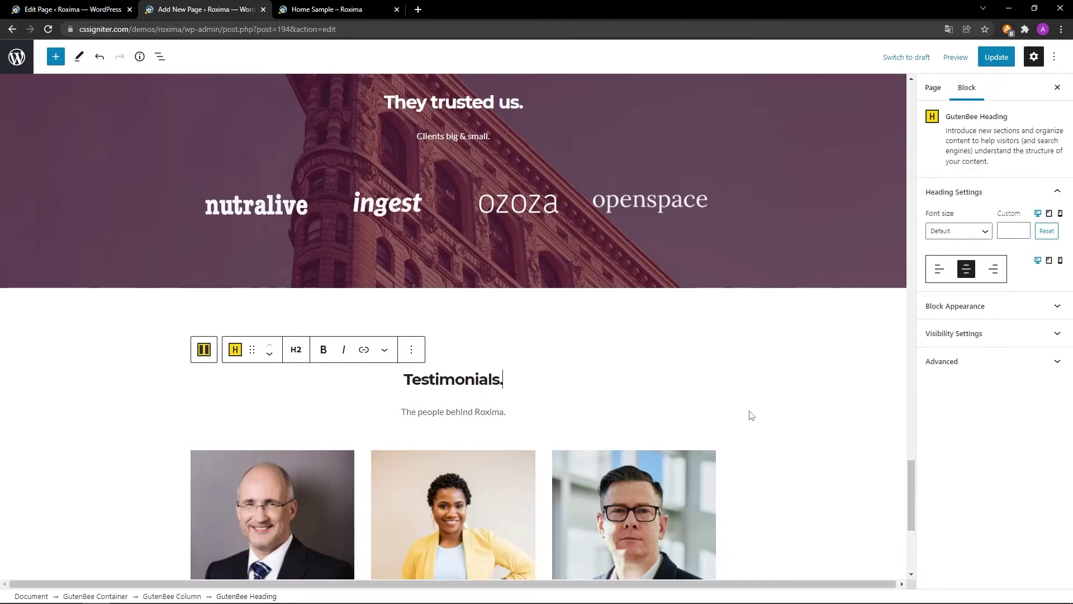
# Replace the subtitle below with 'Working with good people.'.
pyautogui.click(509, 411)
pyautogui.hotkey('ctrl', 'a')
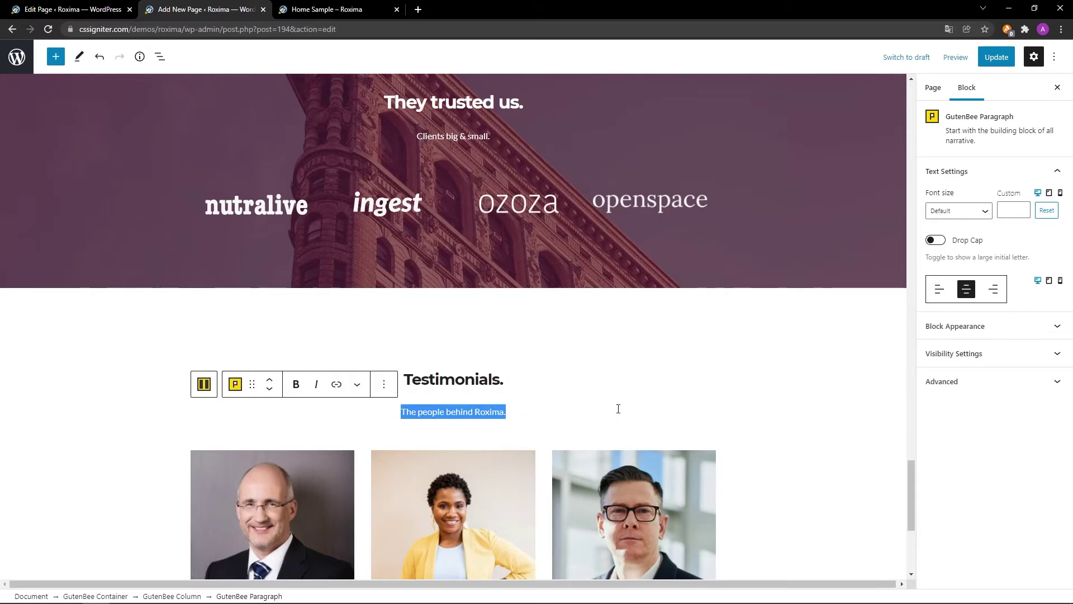
pyautogui.scroll(-1, 739, 414)
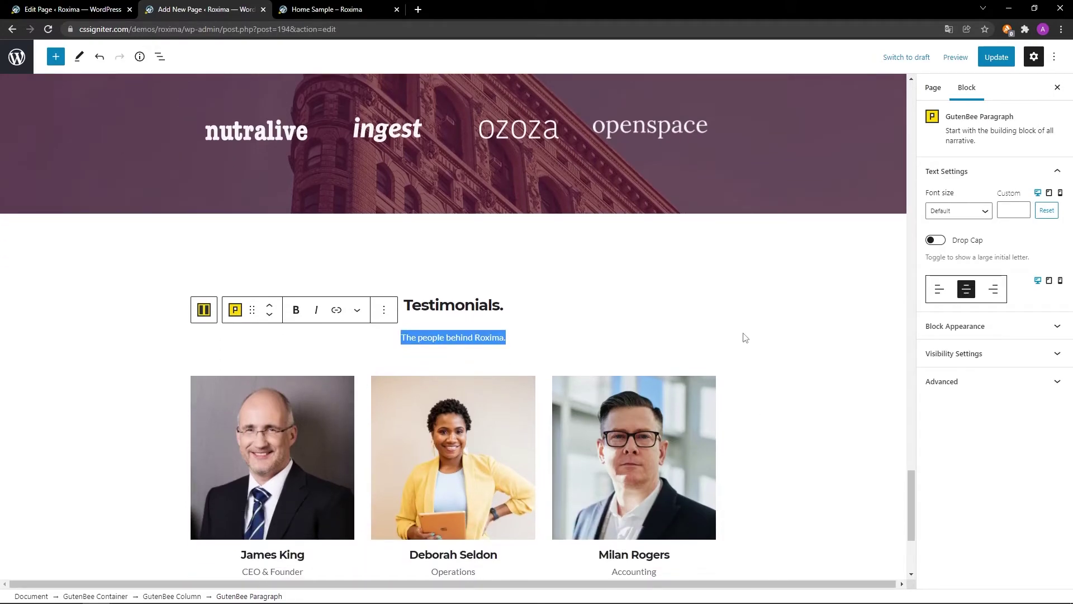
pyautogui.write('Working with good people.')
pyautogui.scroll(-1, 753, 407)
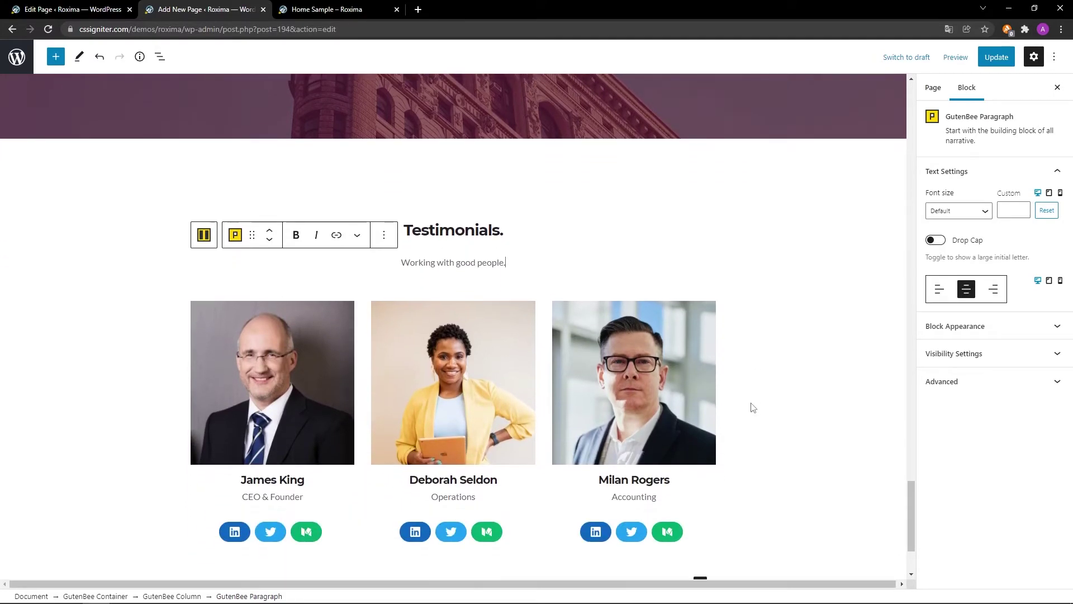
pyautogui.scroll(-2, 753, 407)
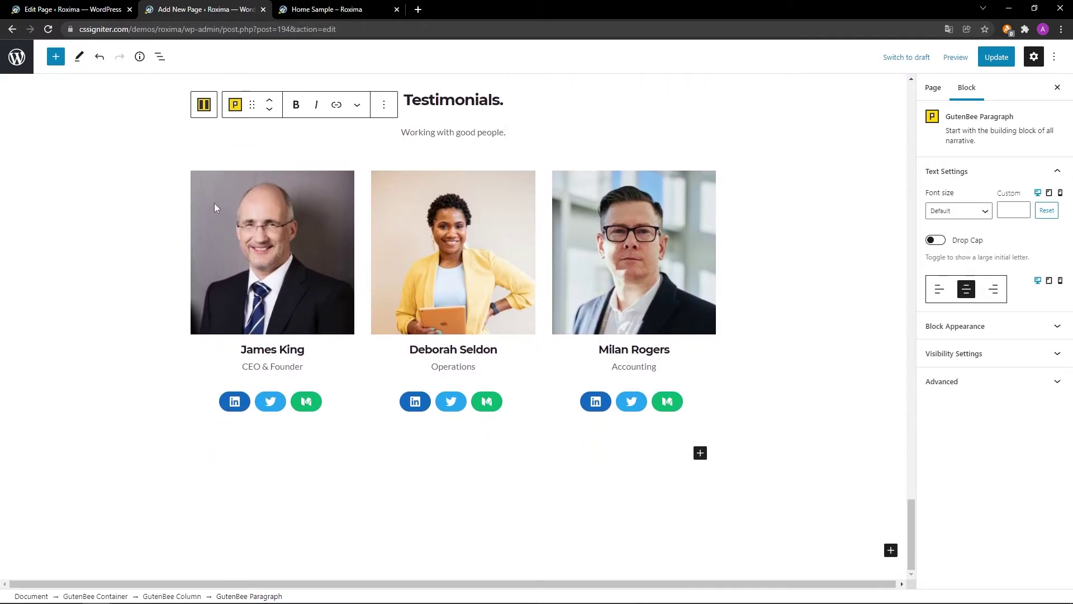
# Delete the copied three-member team container under the subtitle.
pyautogui.click(200, 184)
pyautogui.click(204, 149)
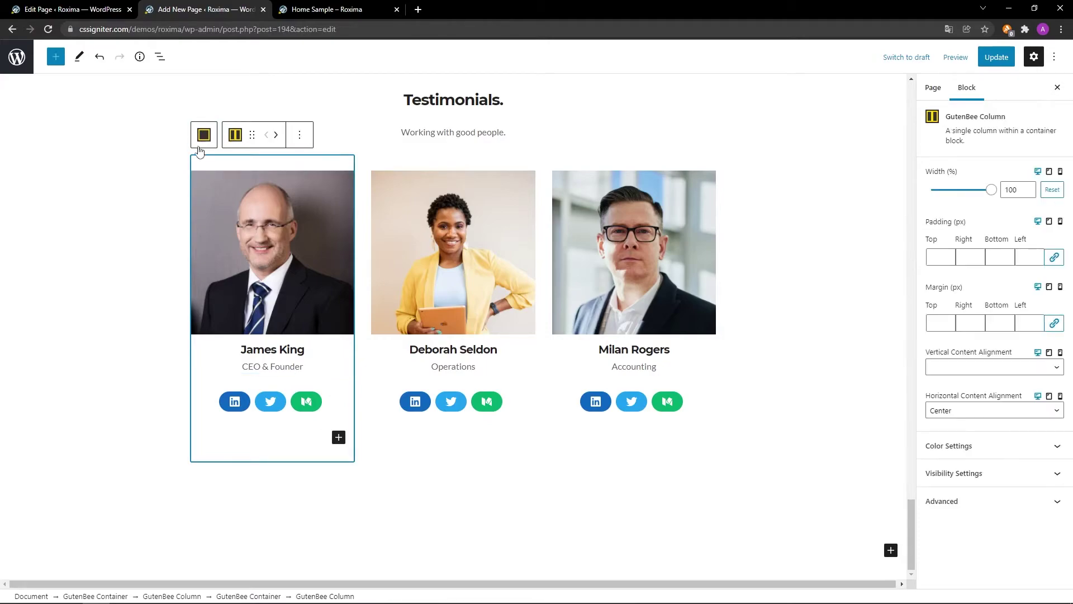
pyautogui.click(203, 135)
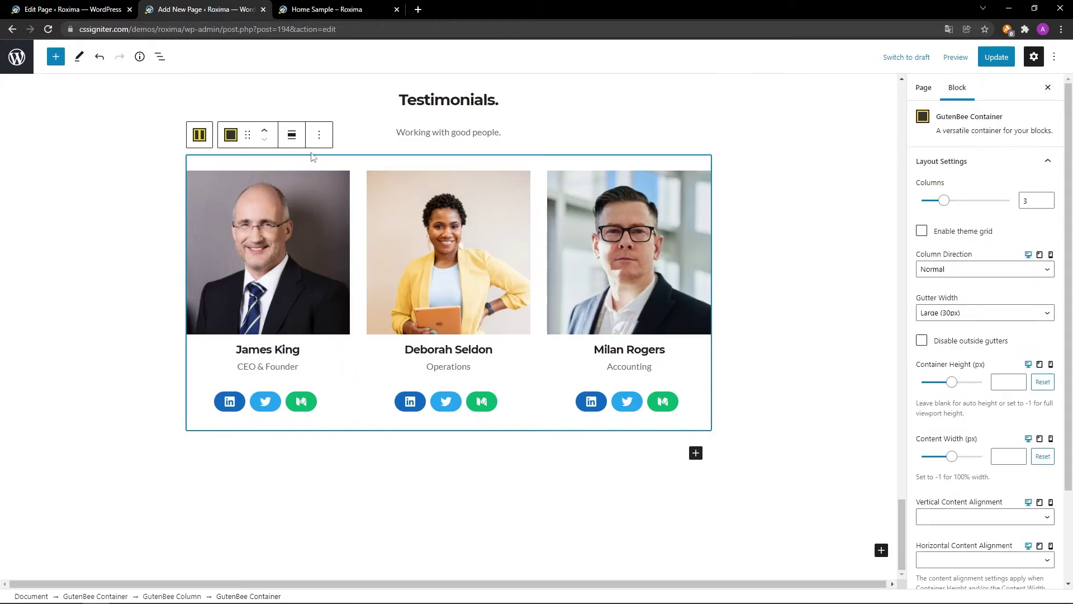
pyautogui.click(317, 138)
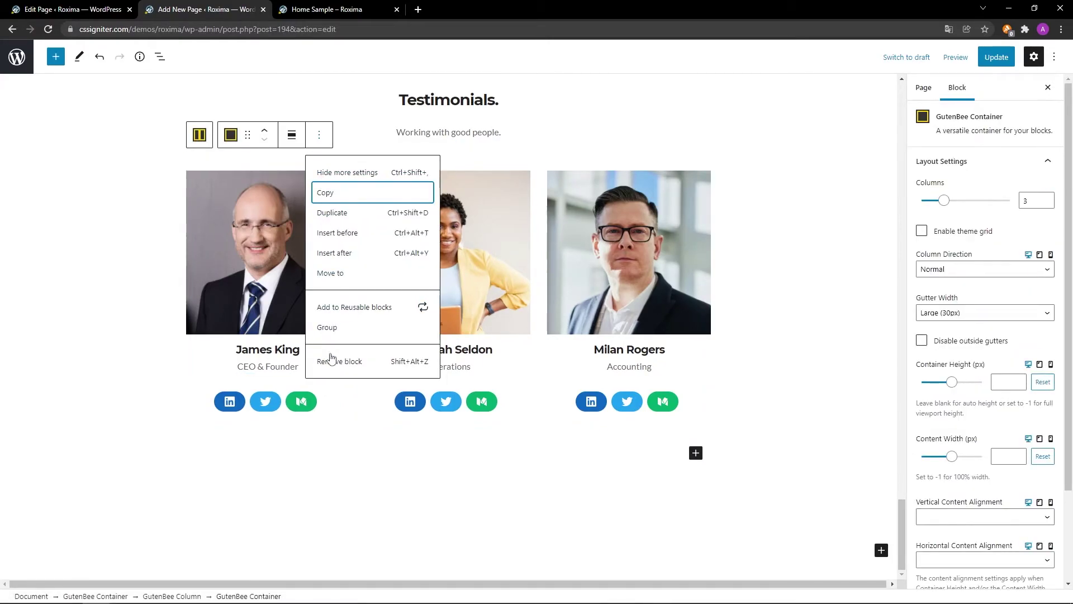
pyautogui.click(332, 361)
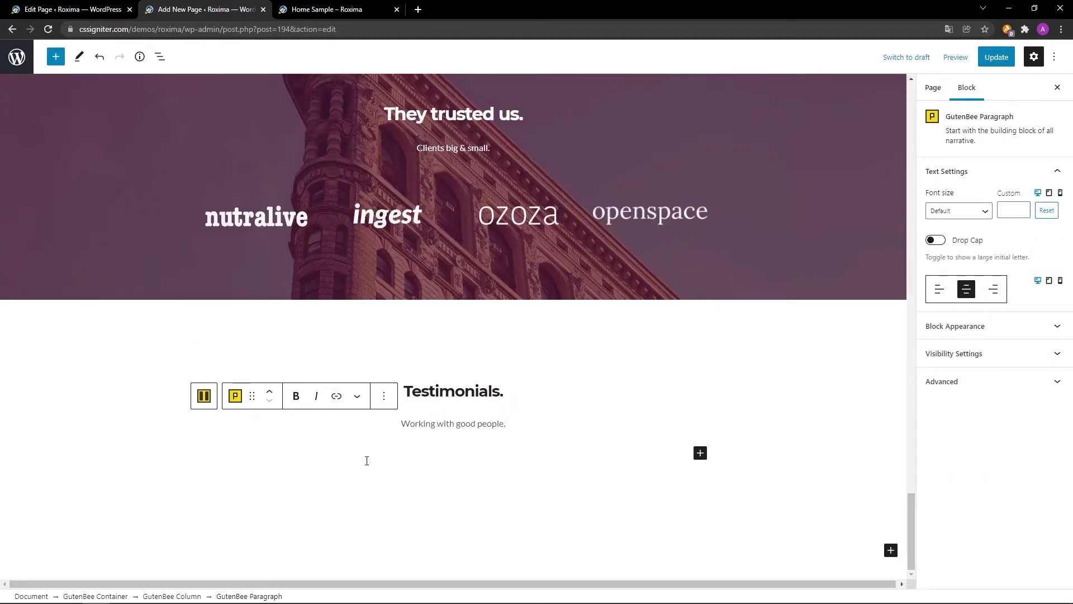
# Insert a GutenBee Container with the single-column 100 variation below the subtitle.
pyautogui.click(701, 454)
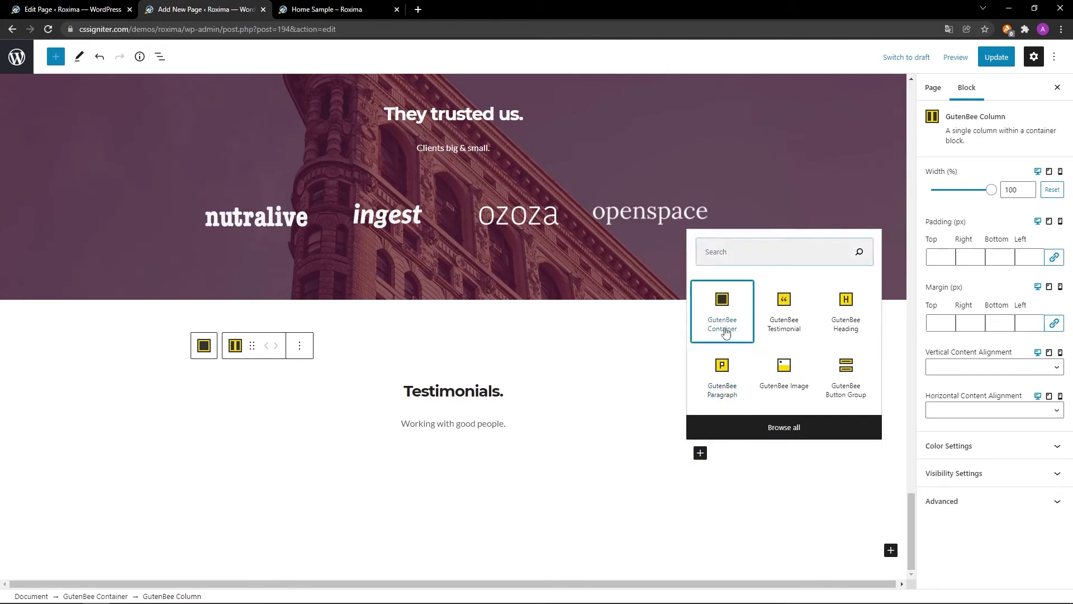
pyautogui.click(725, 378)
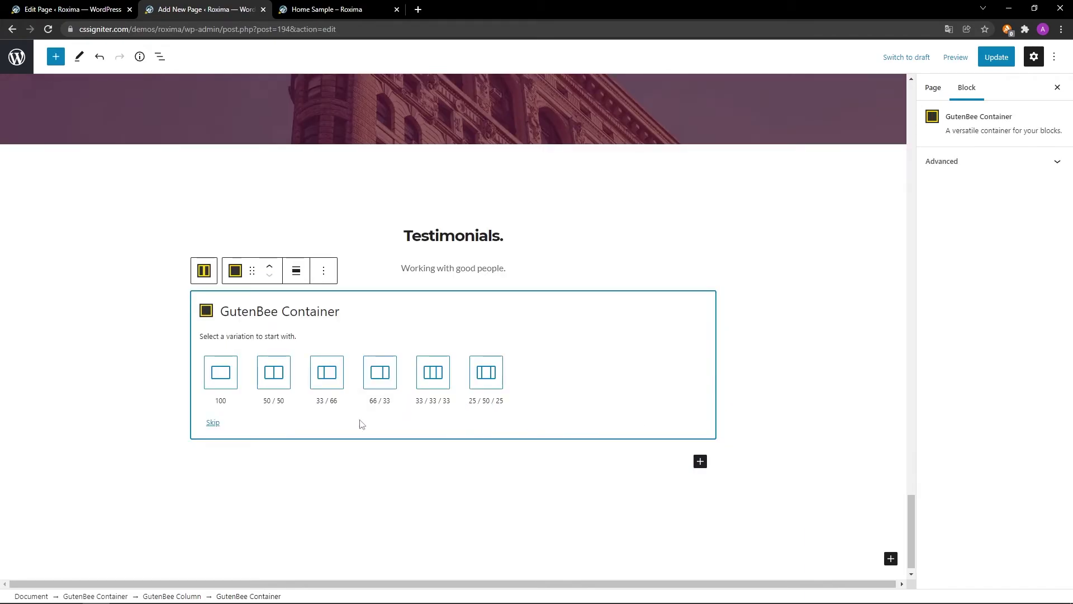
pyautogui.click(224, 383)
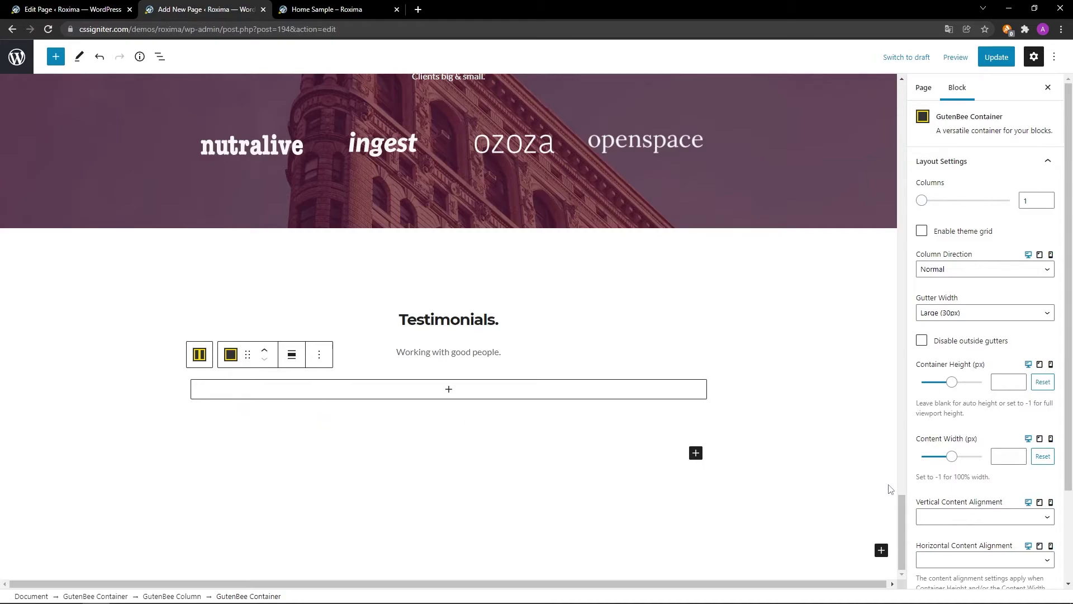
pyautogui.scroll(-3, 1009, 491)
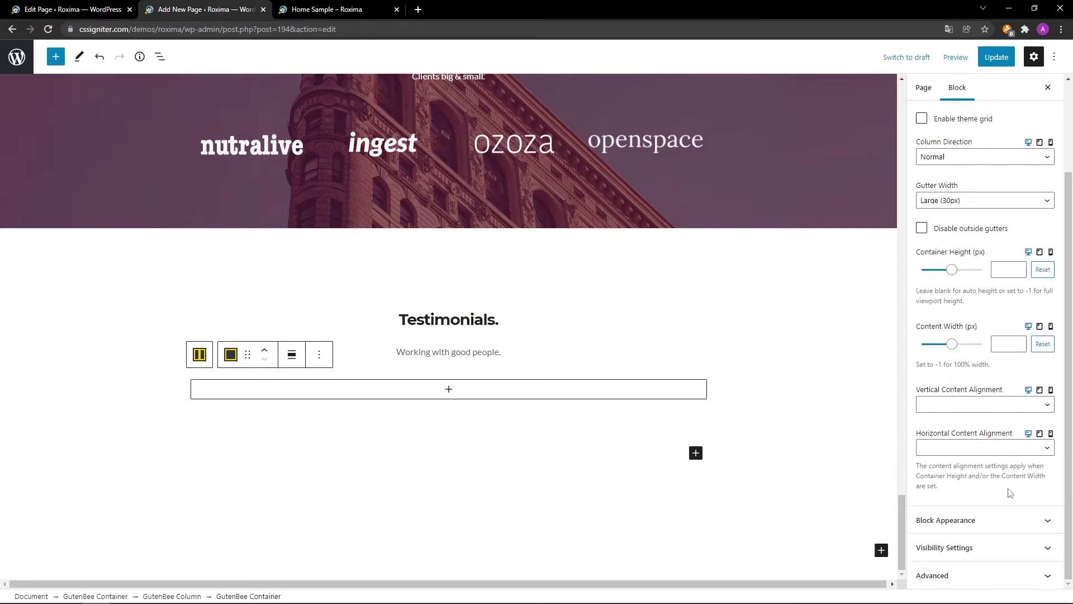
# Set the container's Padding Top to 30 px in Block Appearance.
pyautogui.click(1003, 519)
pyautogui.scroll(-4, 1004, 522)
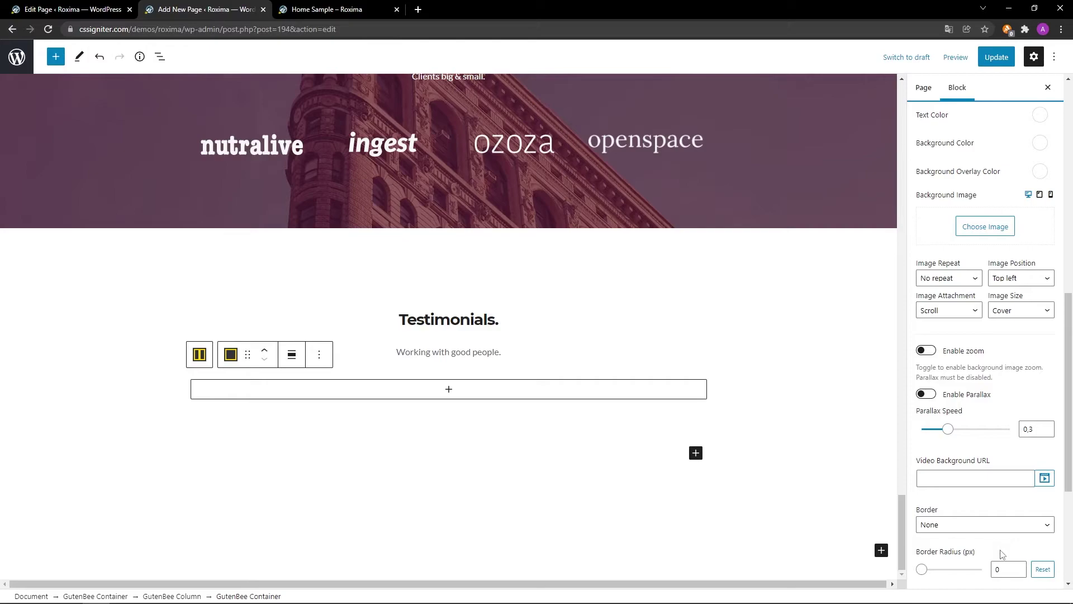
pyautogui.scroll(-4, 1003, 555)
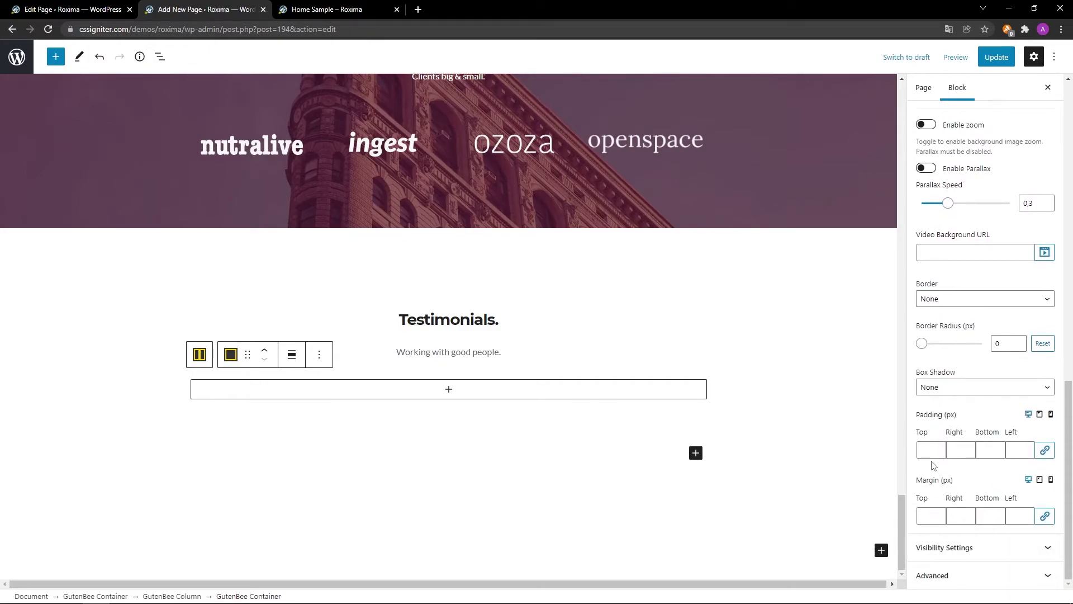
pyautogui.click(931, 450)
pyautogui.write('30')
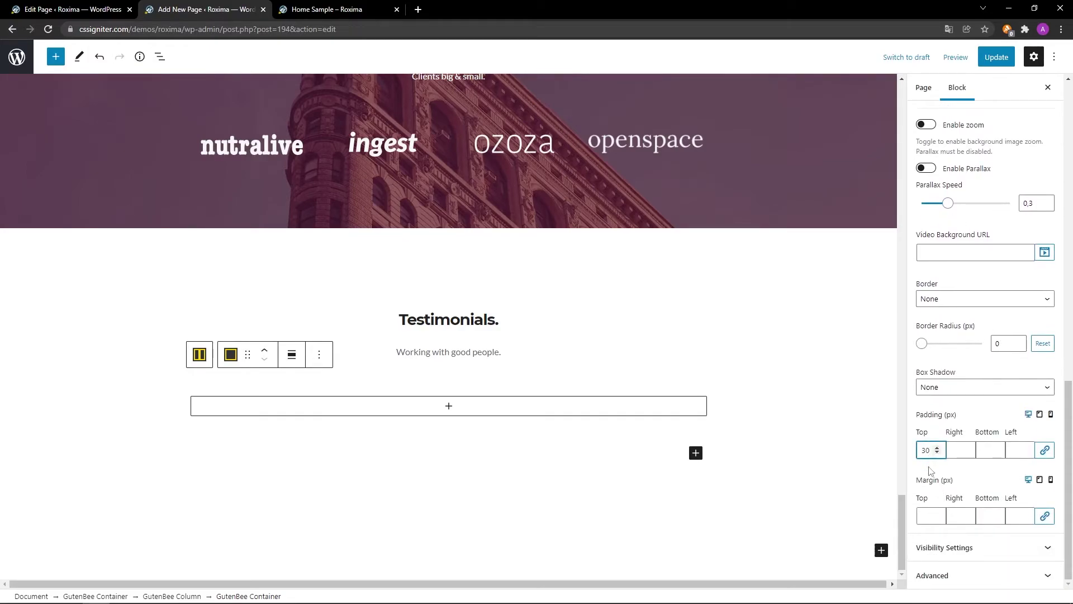
pyautogui.scroll(1, 796, 534)
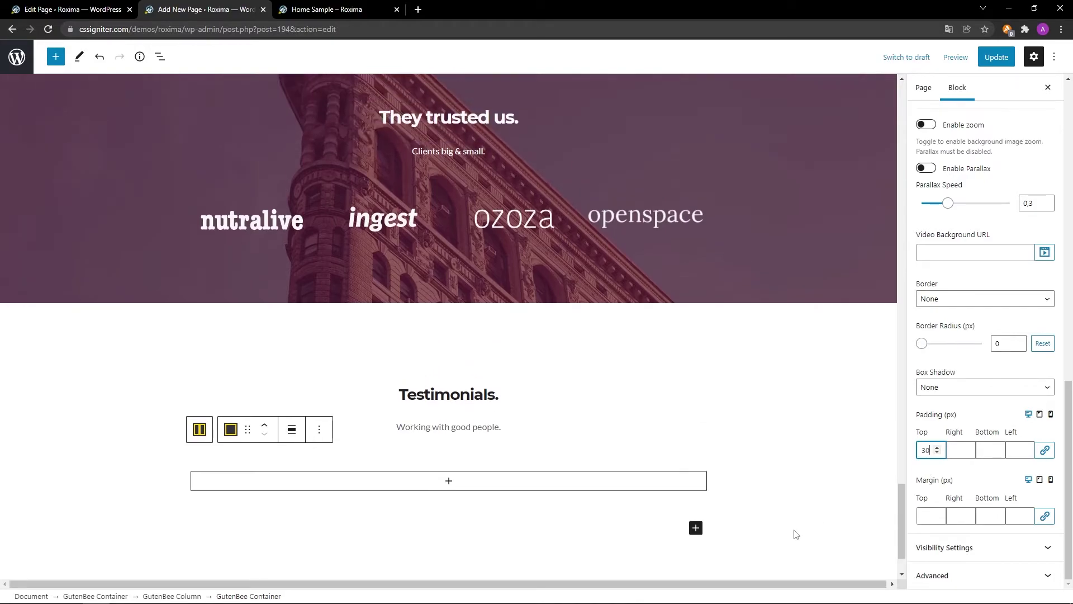
pyautogui.click(698, 487)
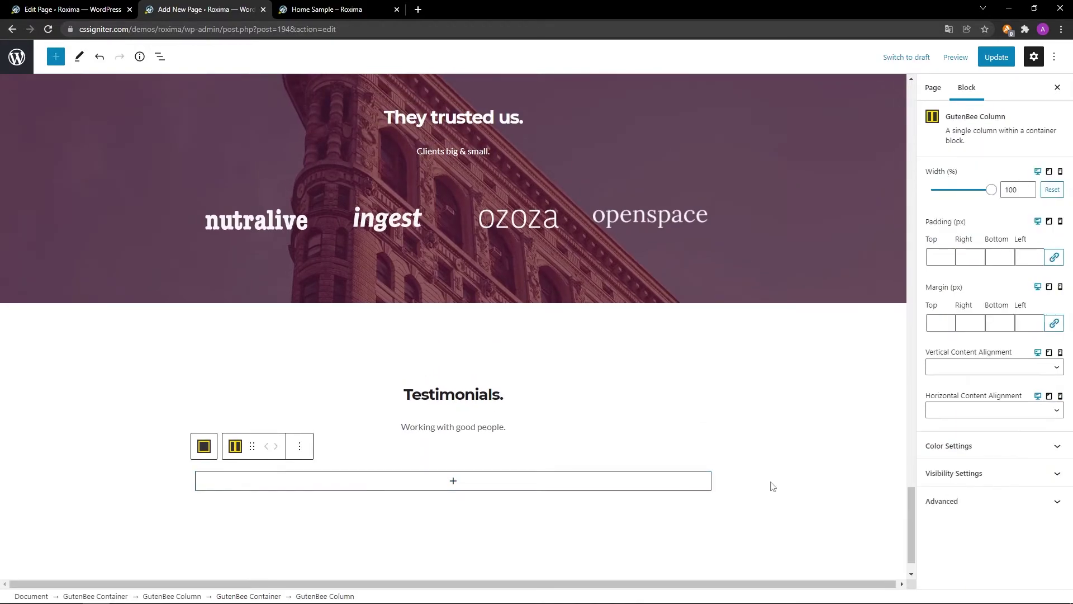
# Center the column's content horizontally and insert a GutenBee Testimonial block.
pyautogui.click(972, 411)
pyautogui.click(973, 445)
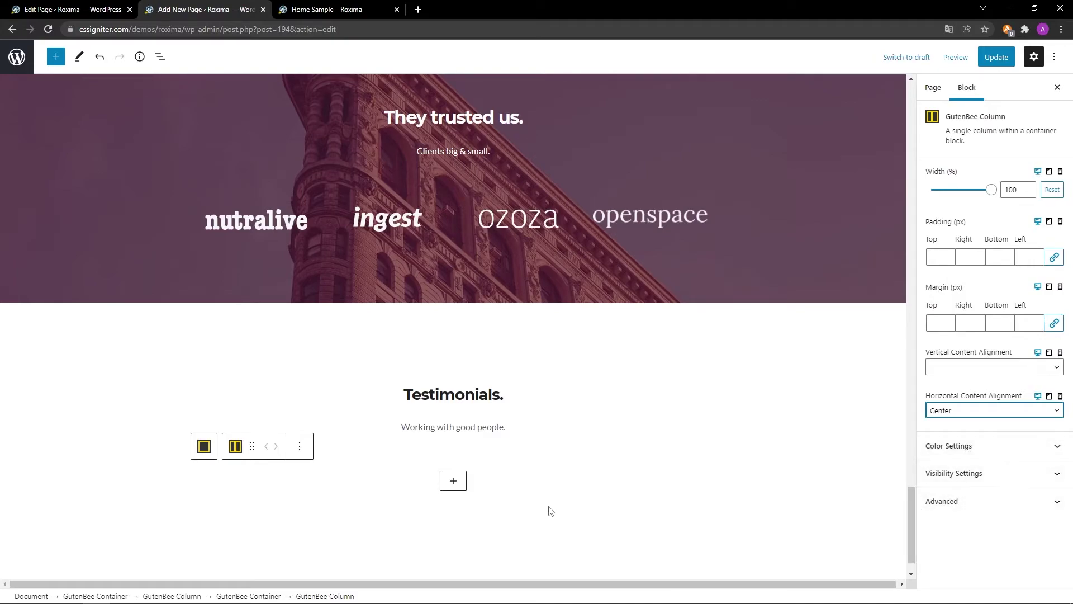
pyautogui.click(453, 481)
pyautogui.write('GutenBee Testimonial')
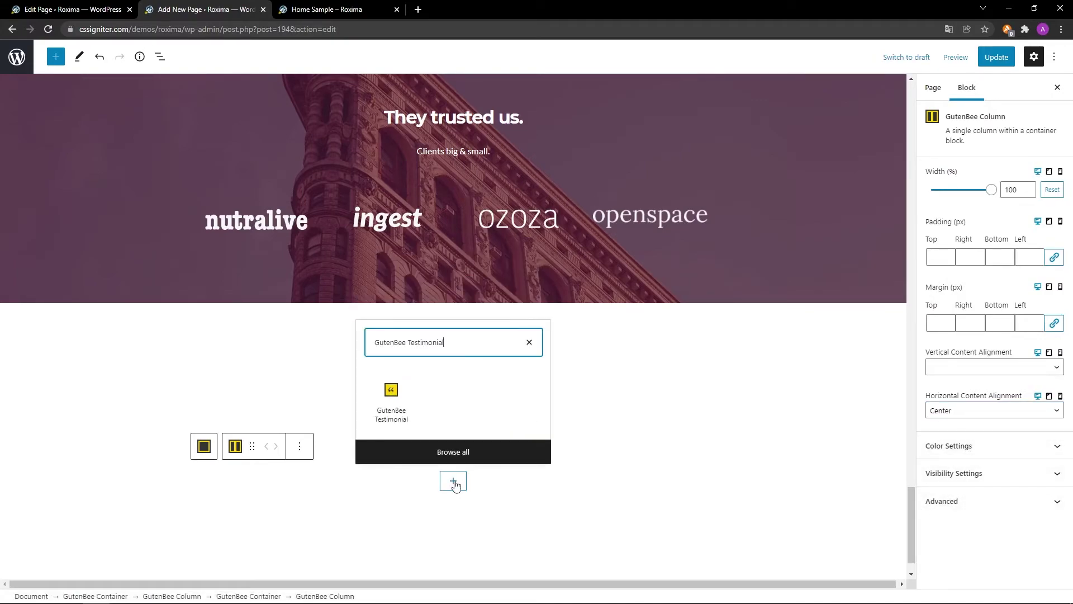
pyautogui.click(382, 418)
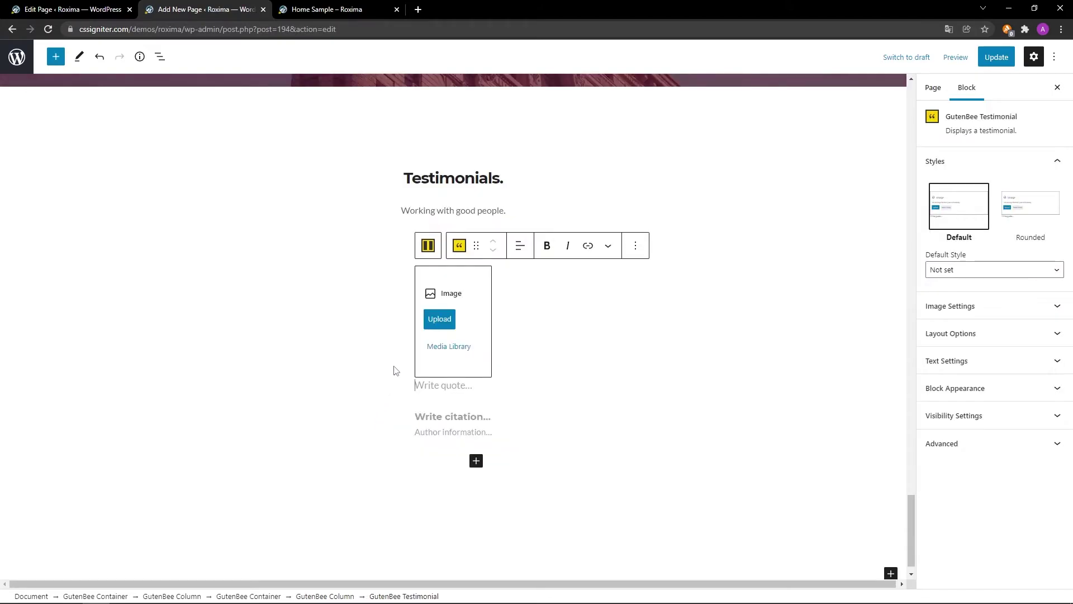
# Choose the kate portrait from the Media Library as the testimonial photo.
pyautogui.click(447, 348)
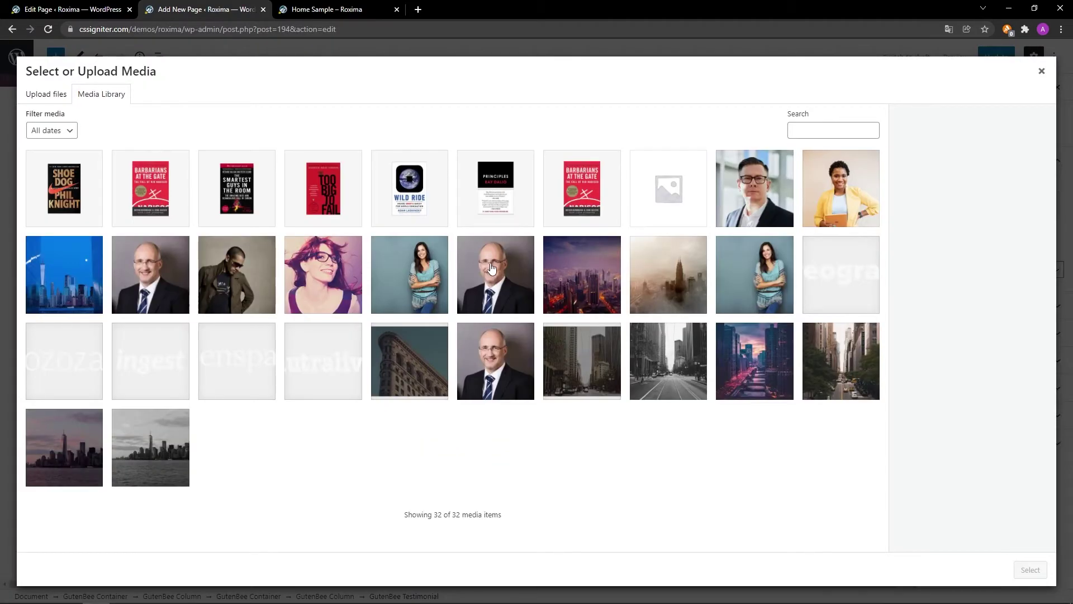
pyautogui.click(738, 281)
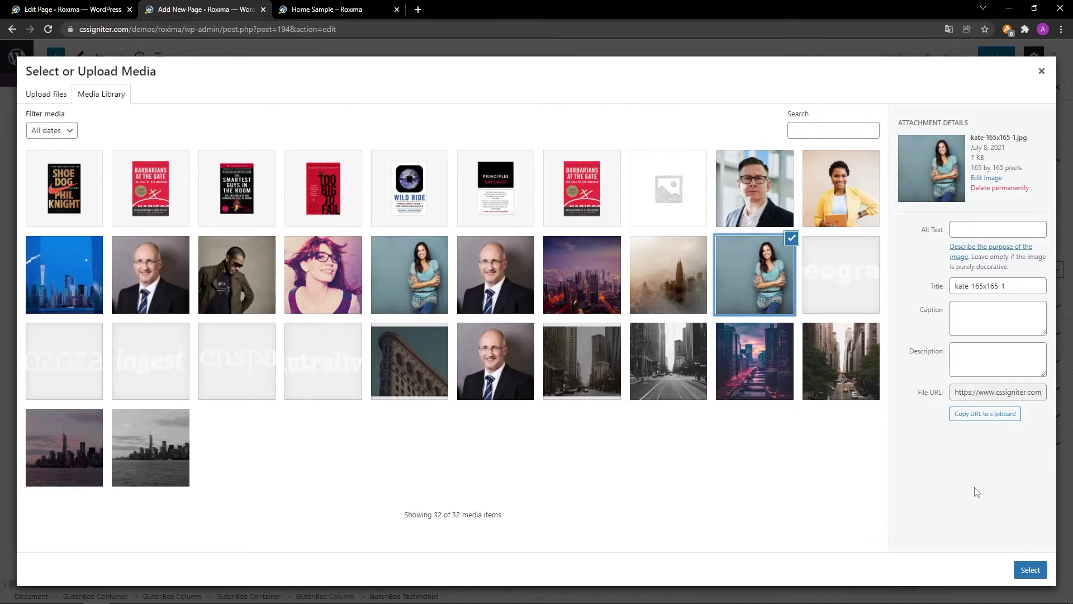
pyautogui.click(1029, 570)
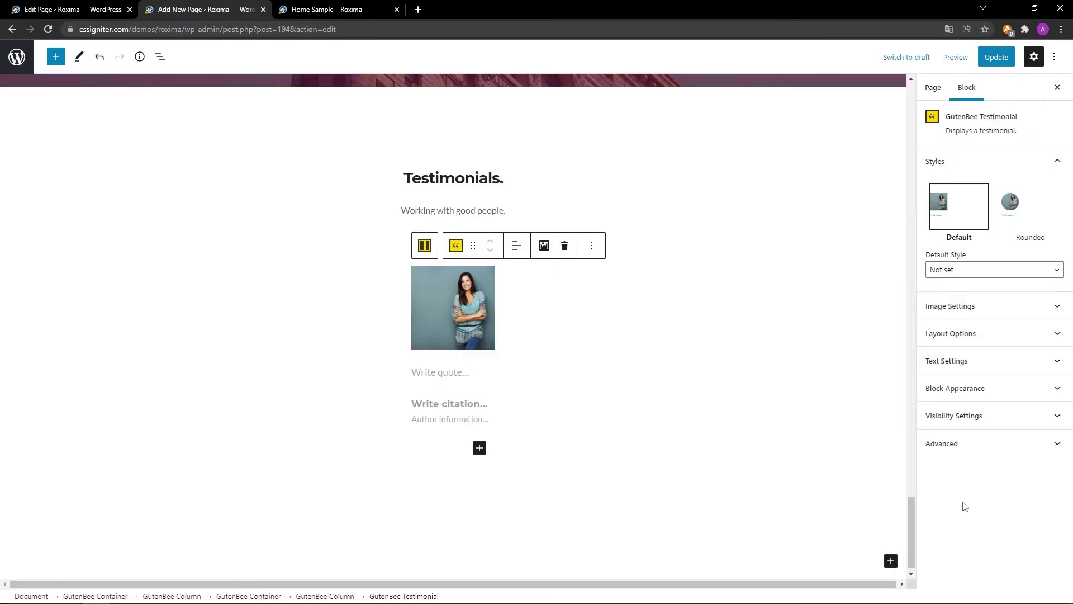
# Add the italic 'Chillwave normcore Godard tofu…' quote and the reviewer's name and company as citation.
pyautogui.click(469, 371)
pyautogui.write("Chillwave normcore Godard tofu. 90's drinking vinegar Marfa actually four dollar toast roof party messenger bag. Narwhal Godard sartorial, Thundercats church-key next level 3 wolf moon YOLO direct trade forage gluten-free semiotics artisan.")
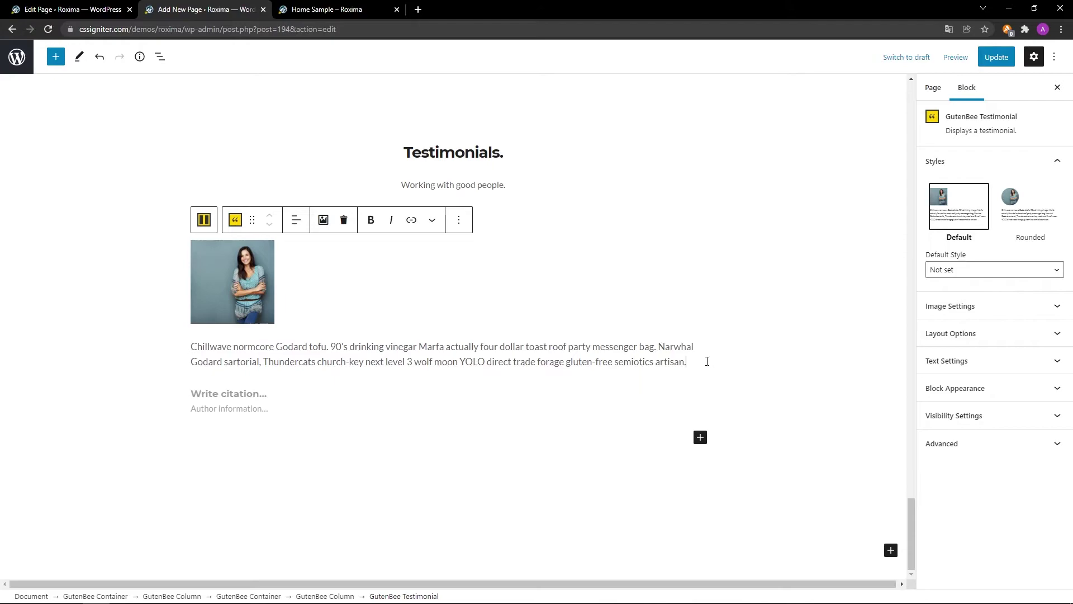
pyautogui.moveTo(692, 360); pyautogui.dragTo(196, 354)
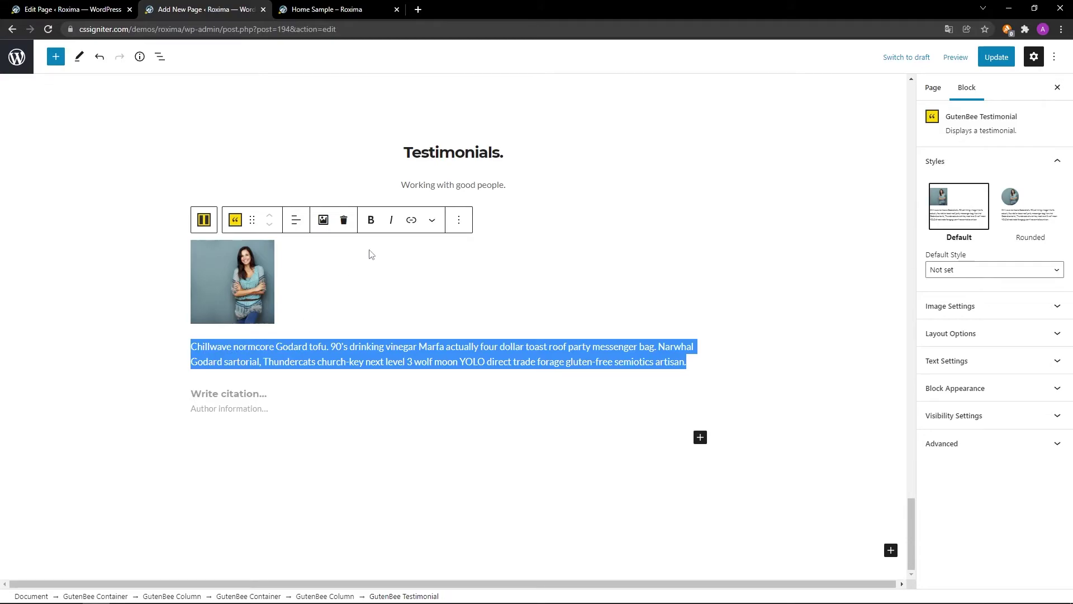
pyautogui.click(392, 220)
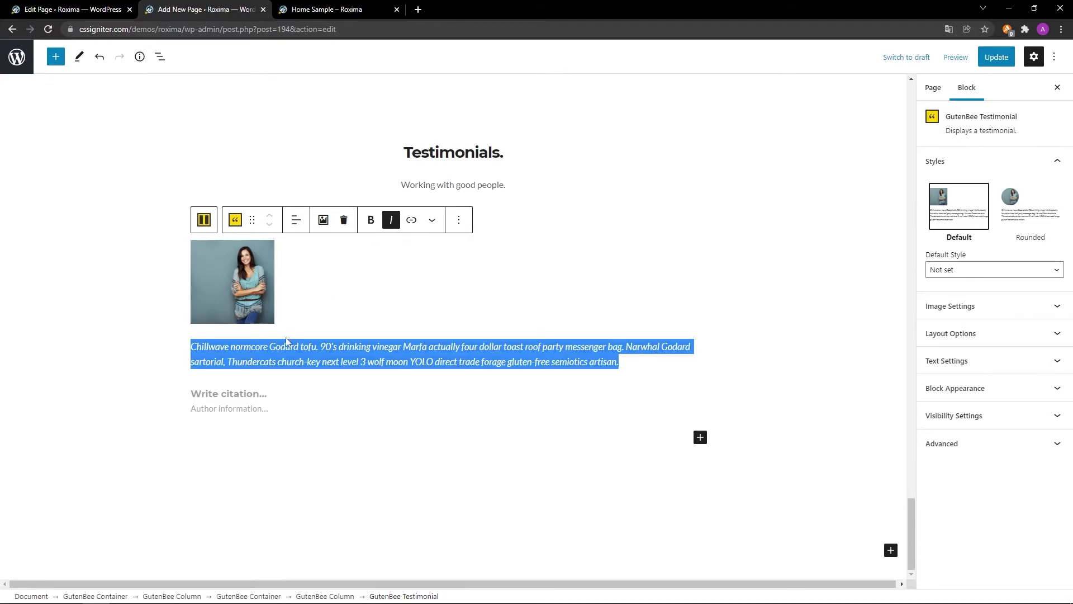
pyautogui.click(267, 393)
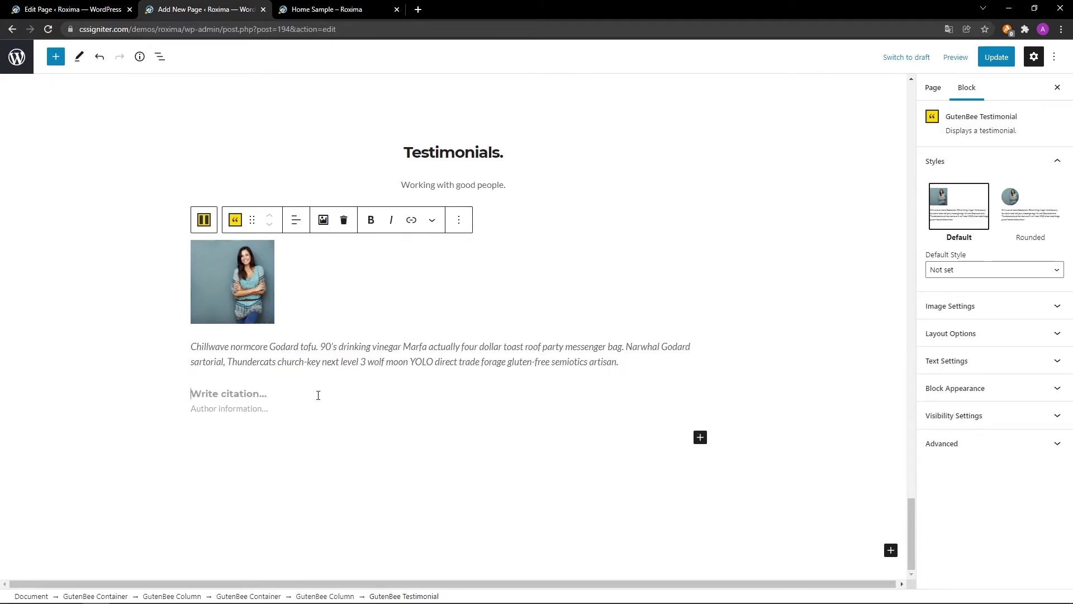
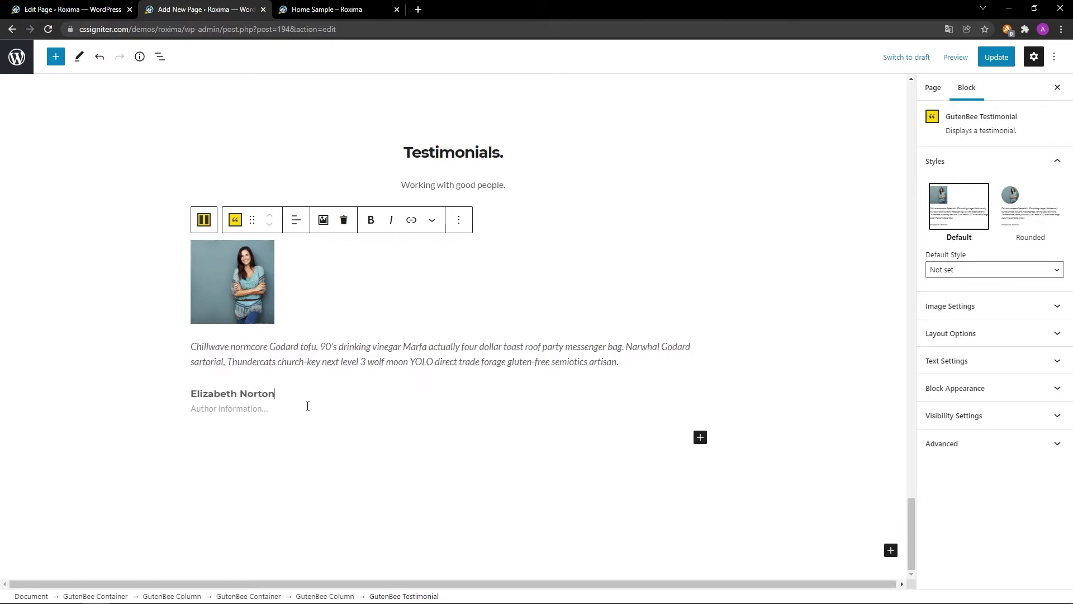
pyautogui.write('Fantastic Inc.')
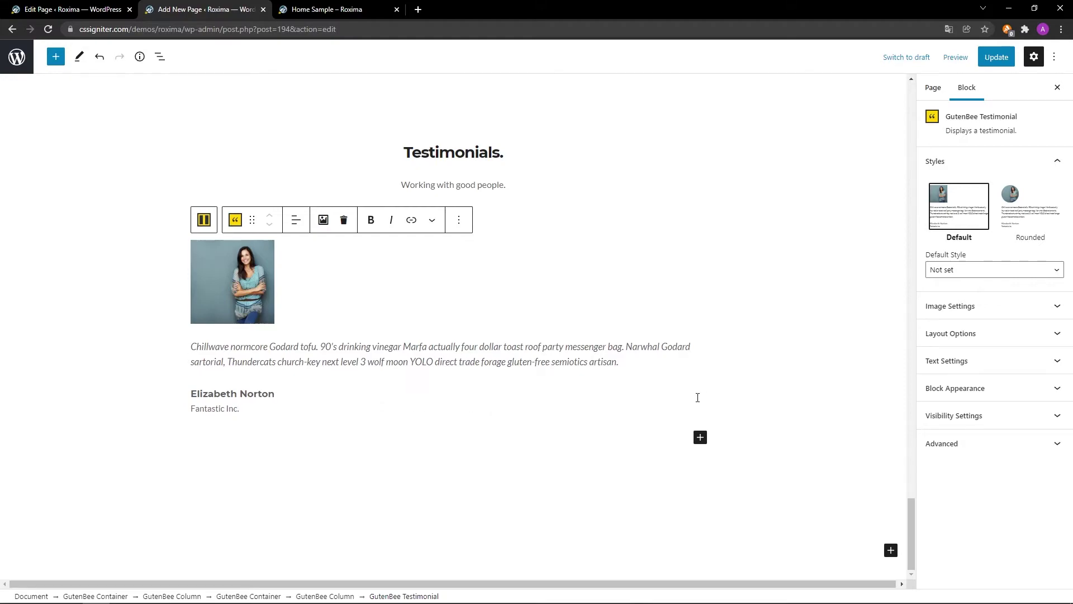
# Switch the testimonial to the Rounded style with a 90 px image width.
pyautogui.click(1022, 224)
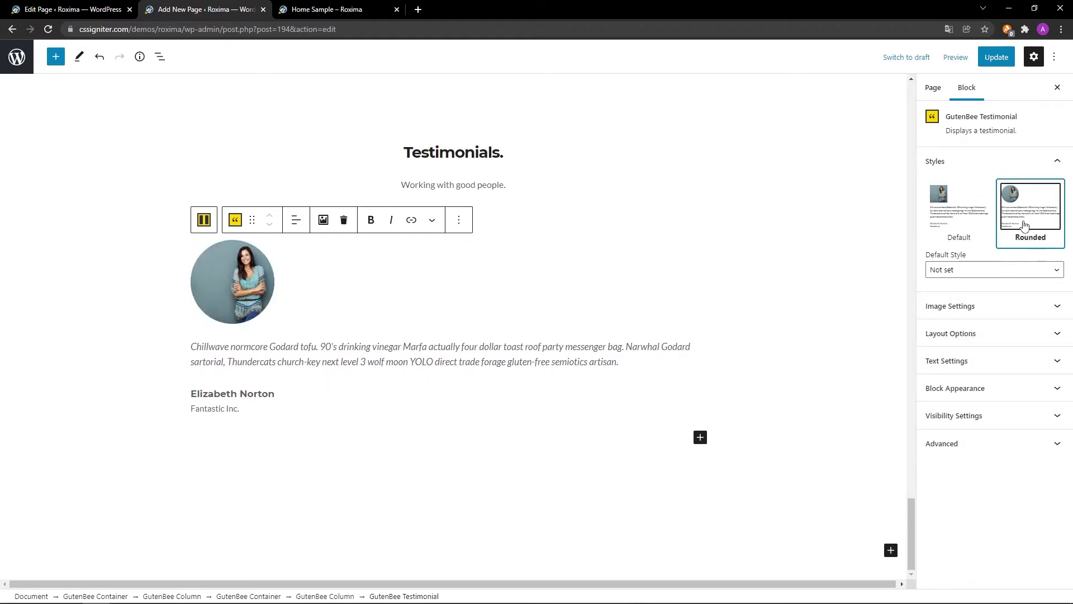
pyautogui.click(1015, 305)
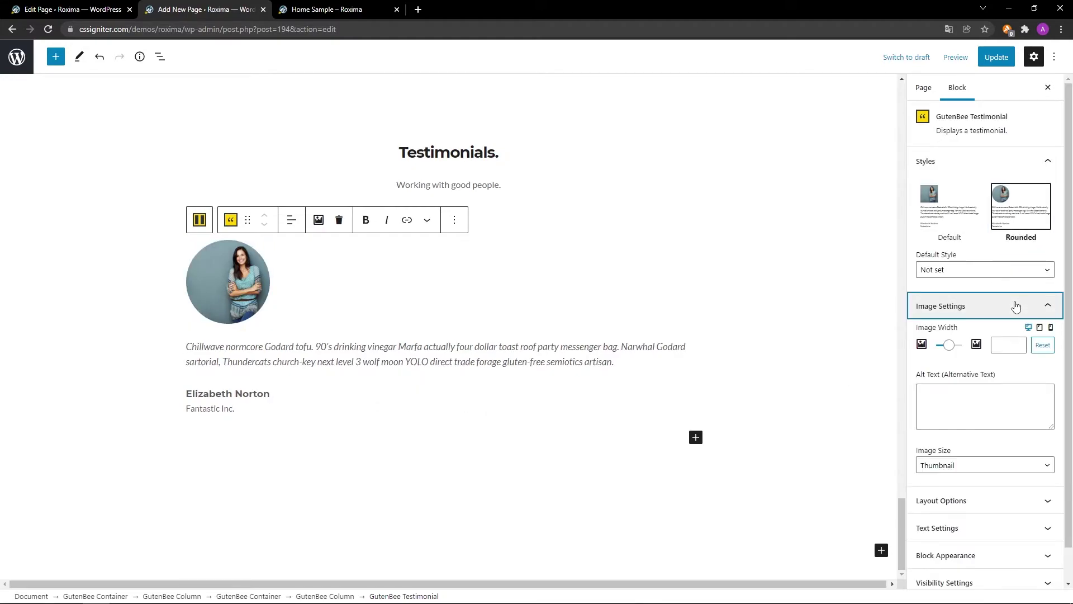
pyautogui.click(1012, 343)
pyautogui.write('90')
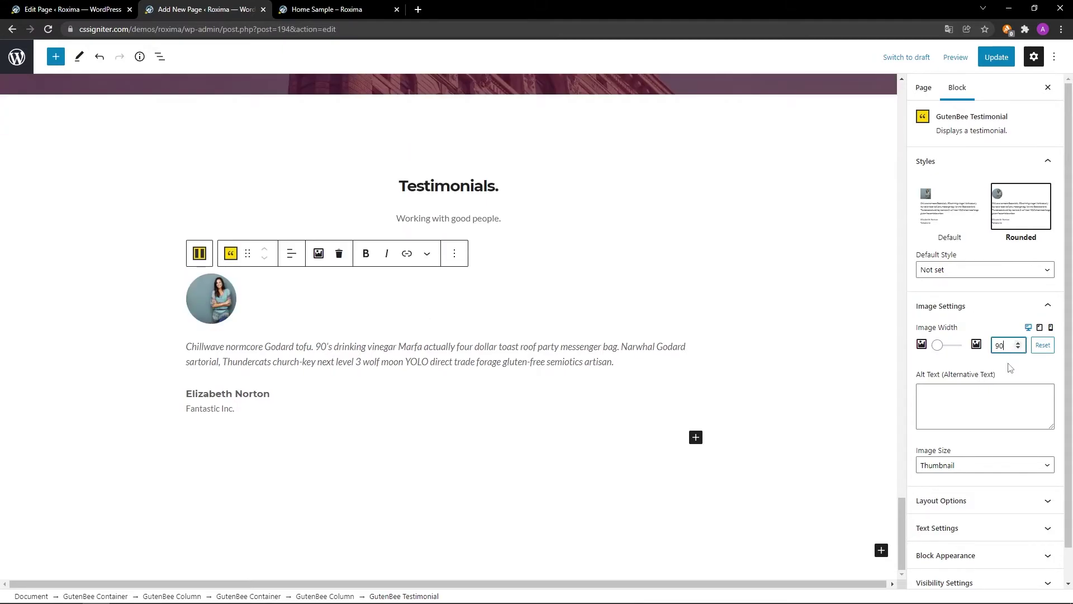
# Set Avatar Position to Bottom in the testimonial's Layout Options.
pyautogui.click(1041, 500)
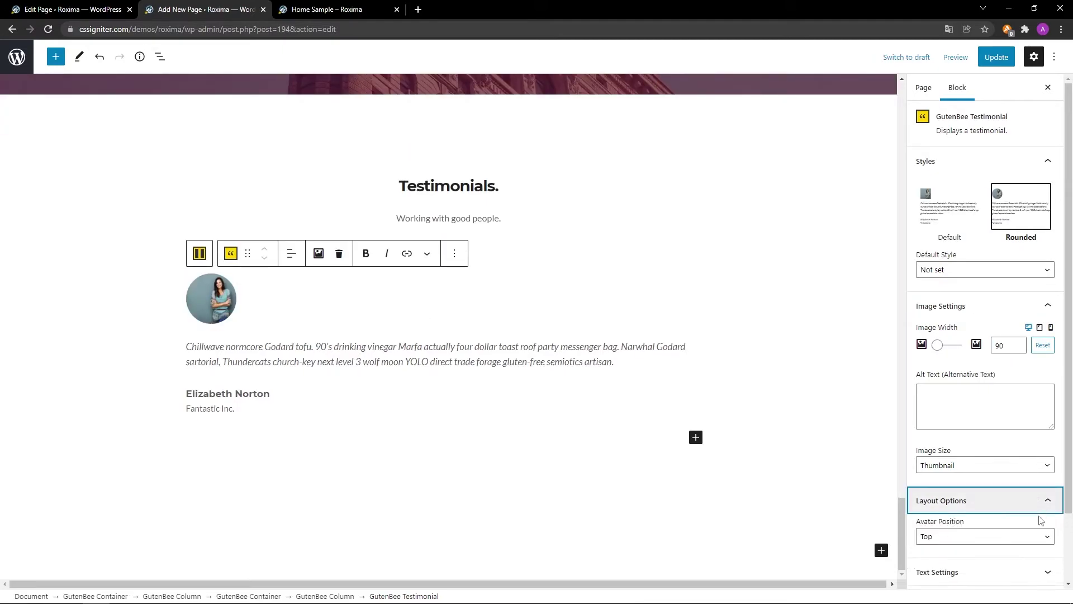
pyautogui.click(1040, 538)
pyautogui.click(1028, 563)
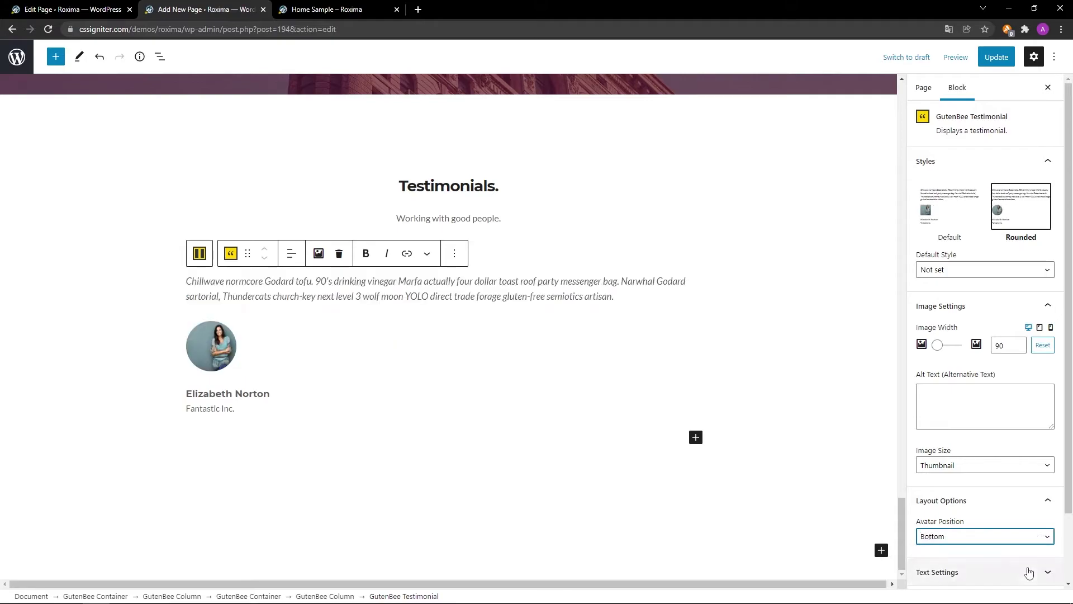
pyautogui.click(1029, 572)
pyautogui.scroll(-4, 1032, 554)
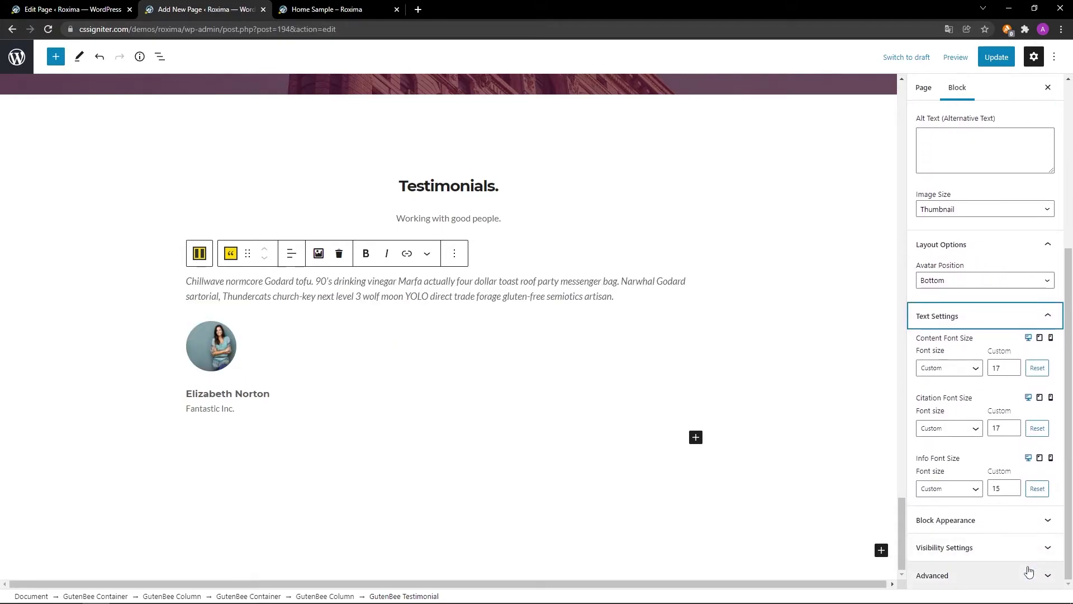
pyautogui.click(1034, 522)
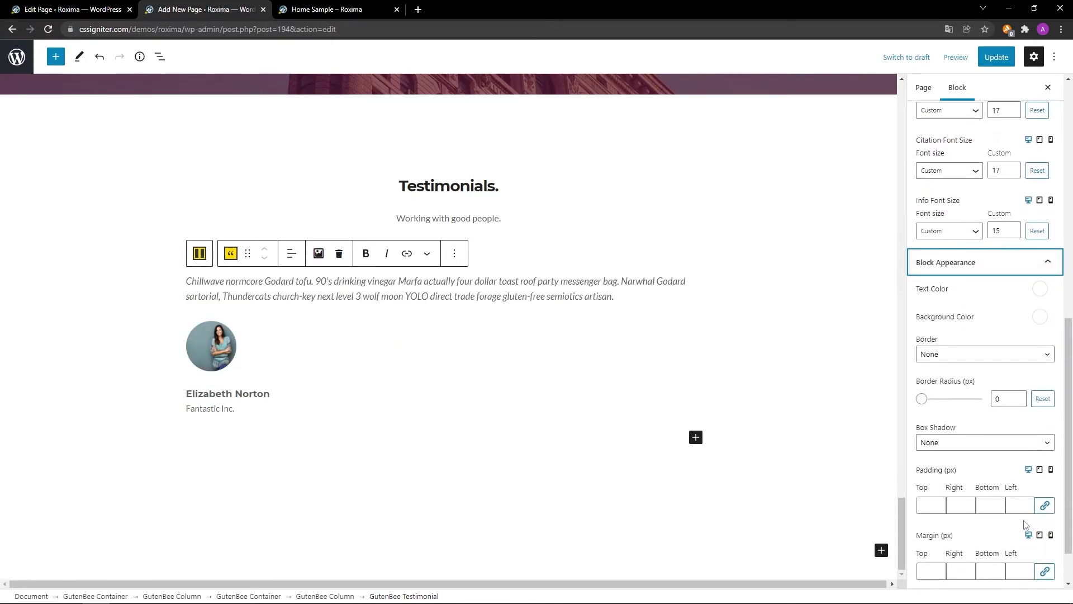
pyautogui.scroll(-1, 998, 531)
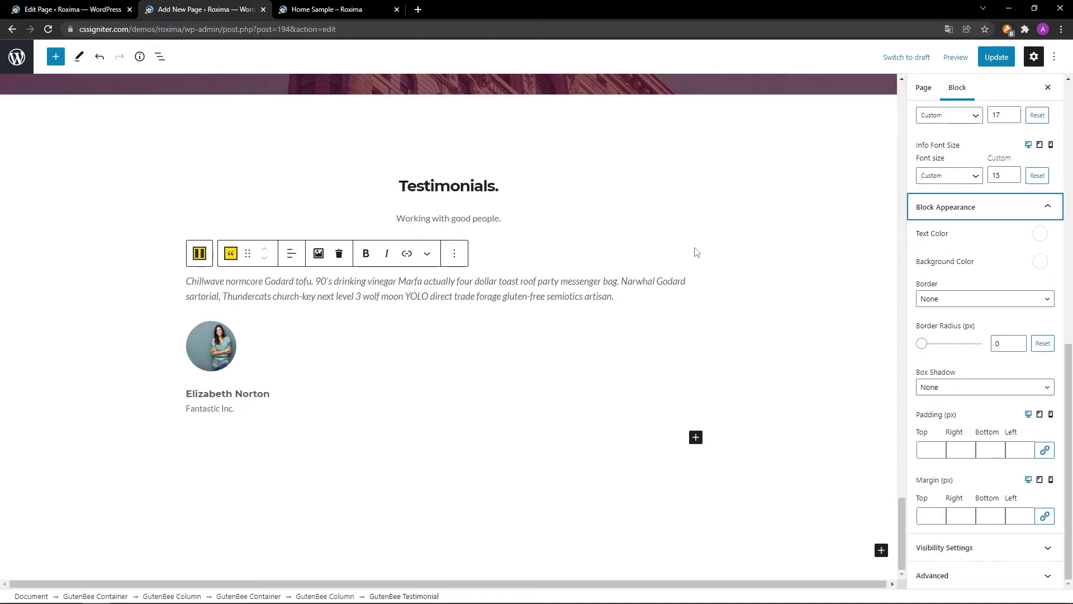
# Duplicate the testimonial column under 'Working with good people.' and select the copied testimonial.
pyautogui.click(292, 254)
pyautogui.click(297, 289)
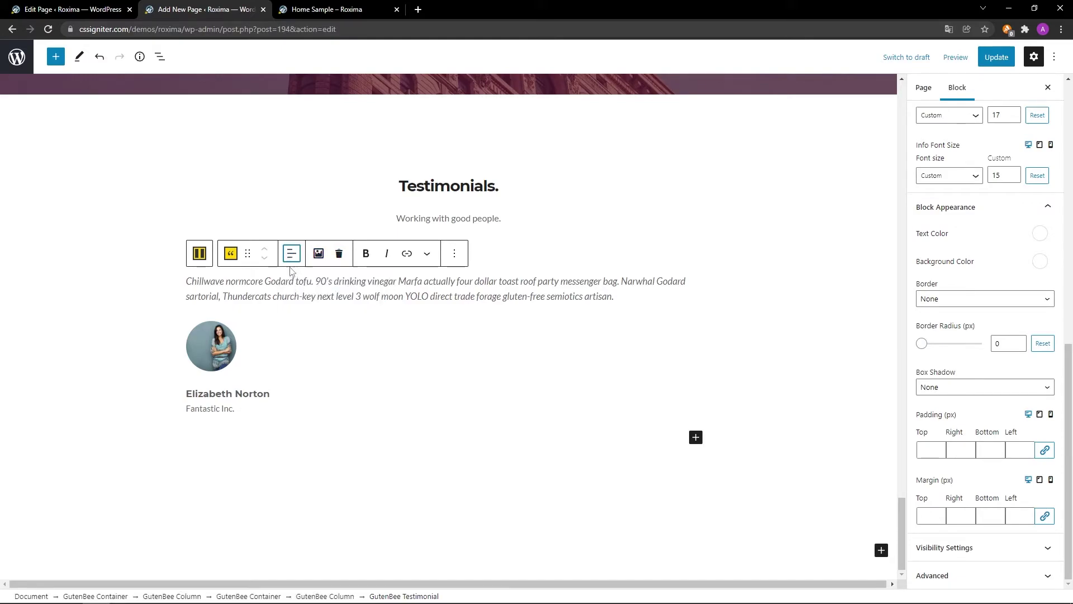
pyautogui.click(200, 254)
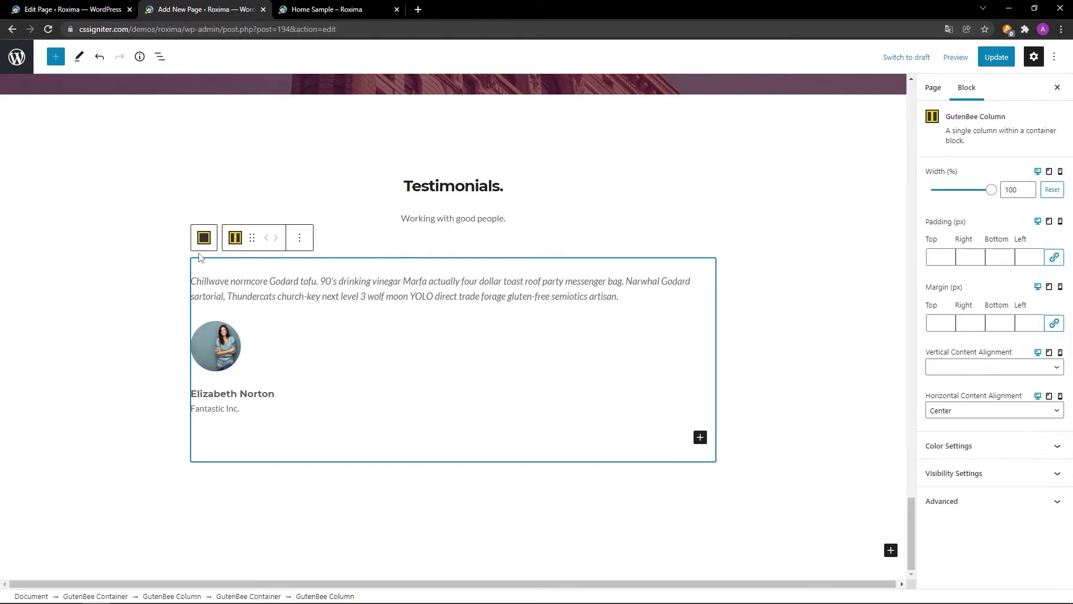
pyautogui.click(299, 238)
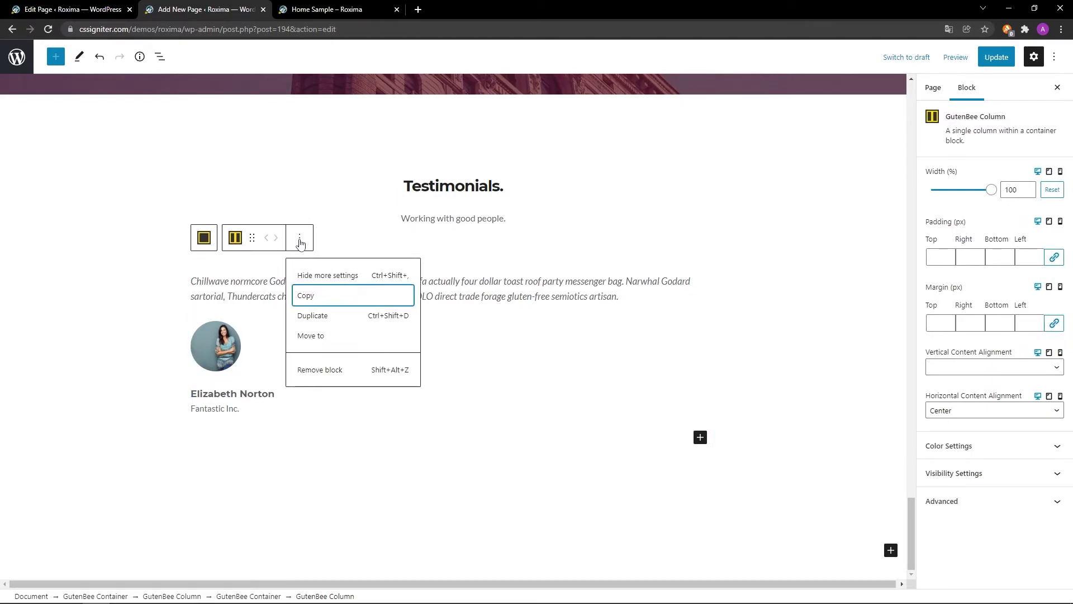
pyautogui.click(312, 315)
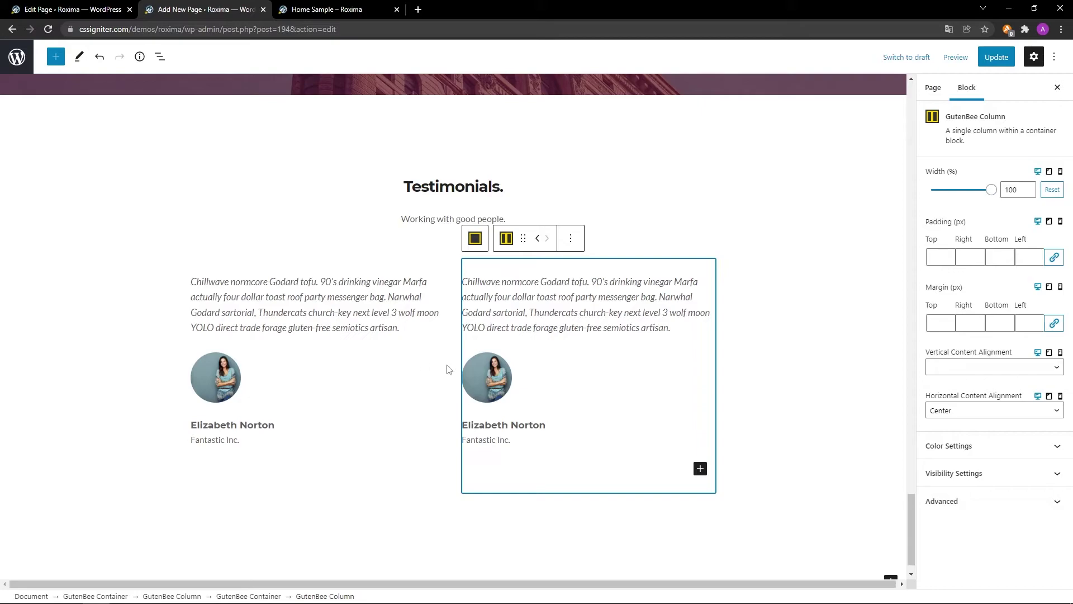
pyautogui.click(501, 368)
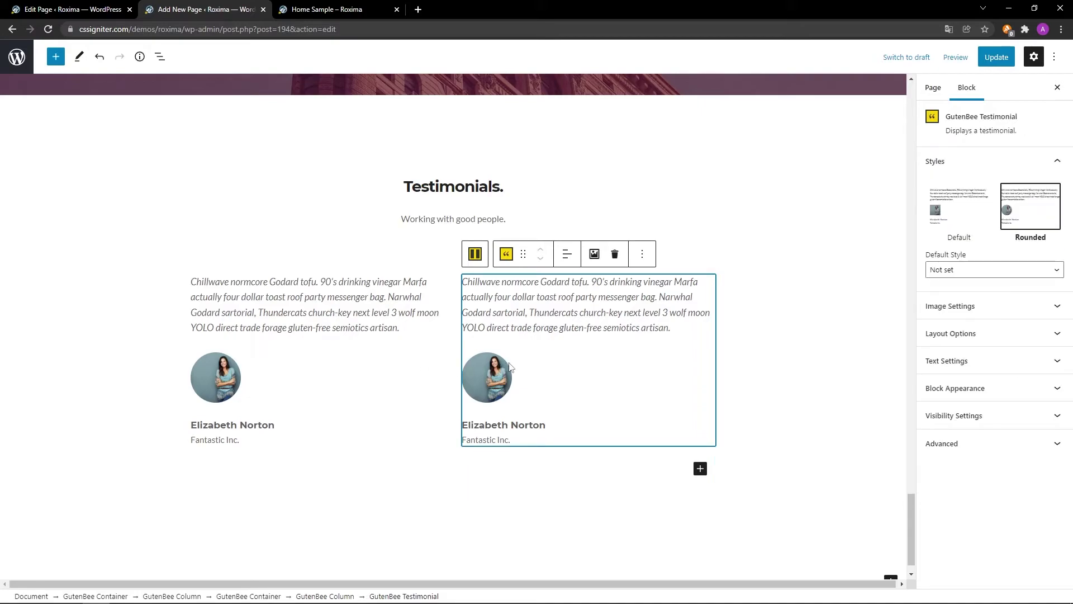
# Replace the second testimonial's avatar with lawyer1-165x165-1.jpg from the Media Library.
pyautogui.click(594, 254)
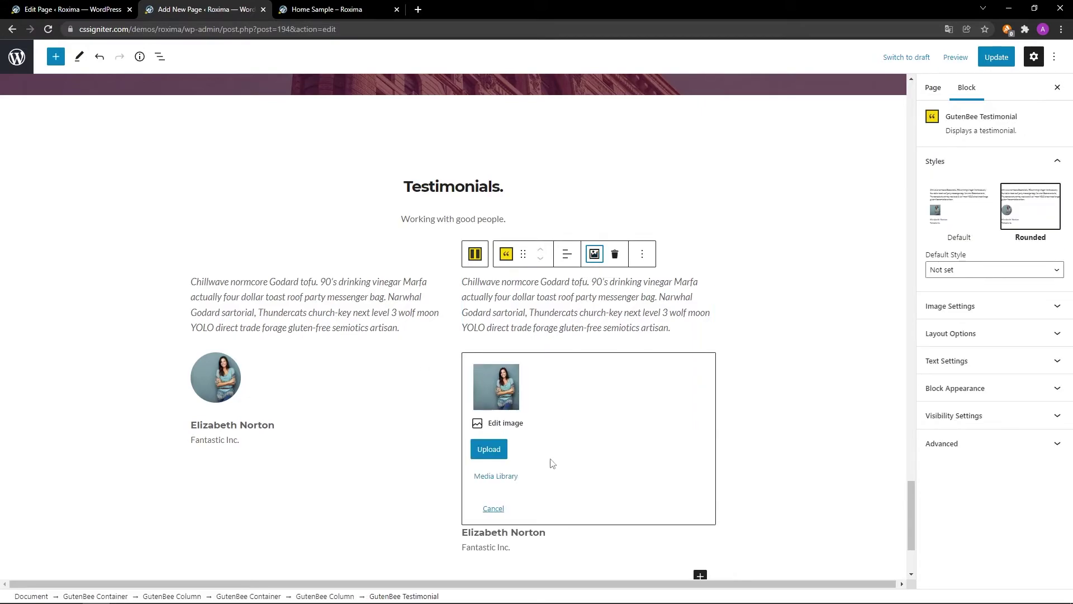
pyautogui.click(500, 476)
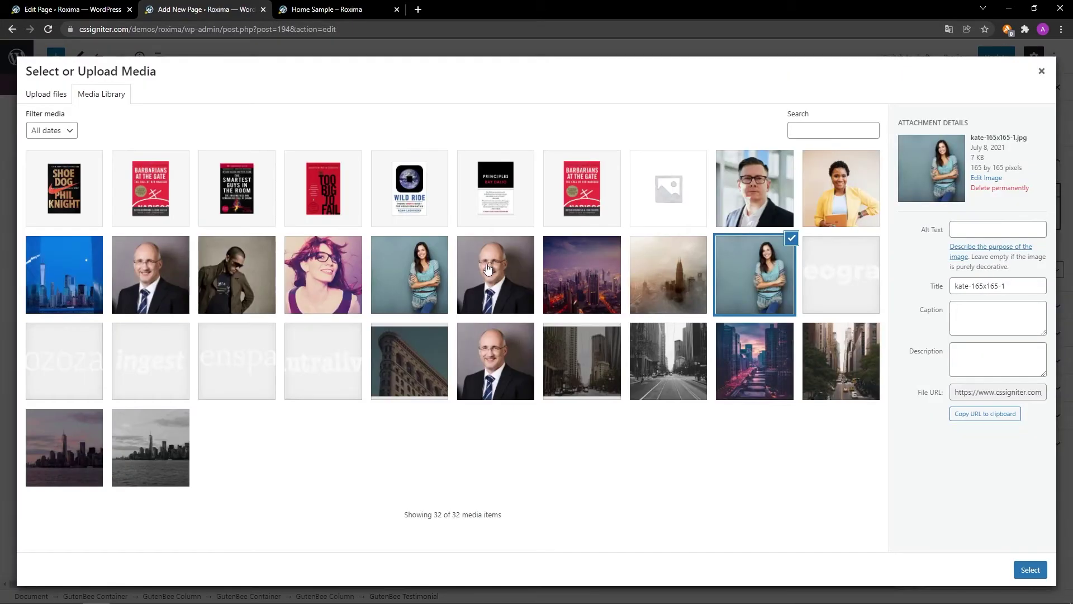
pyautogui.click(157, 263)
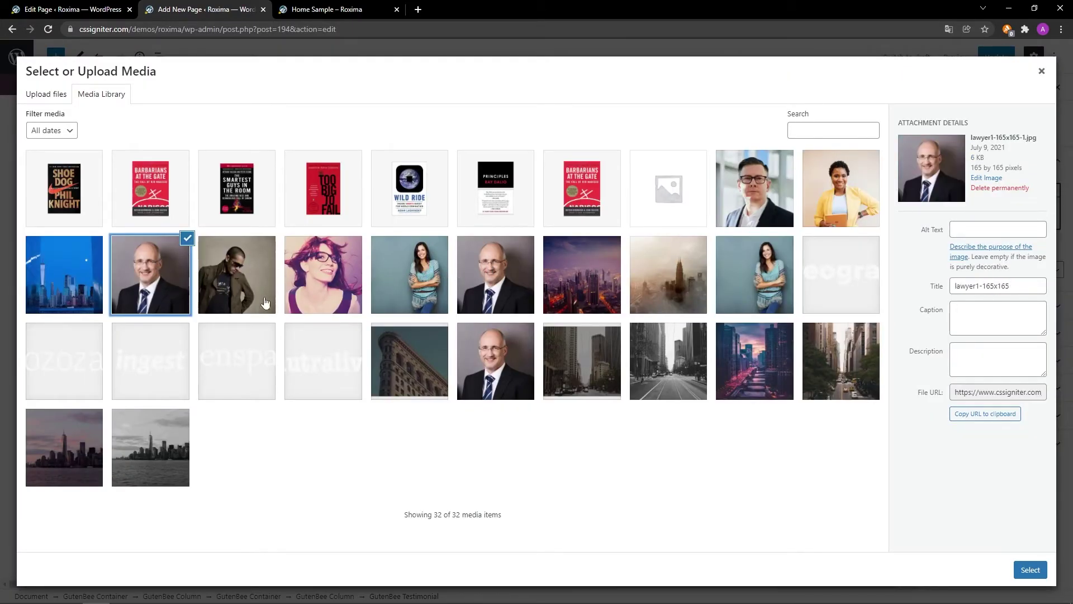
pyautogui.click(1029, 568)
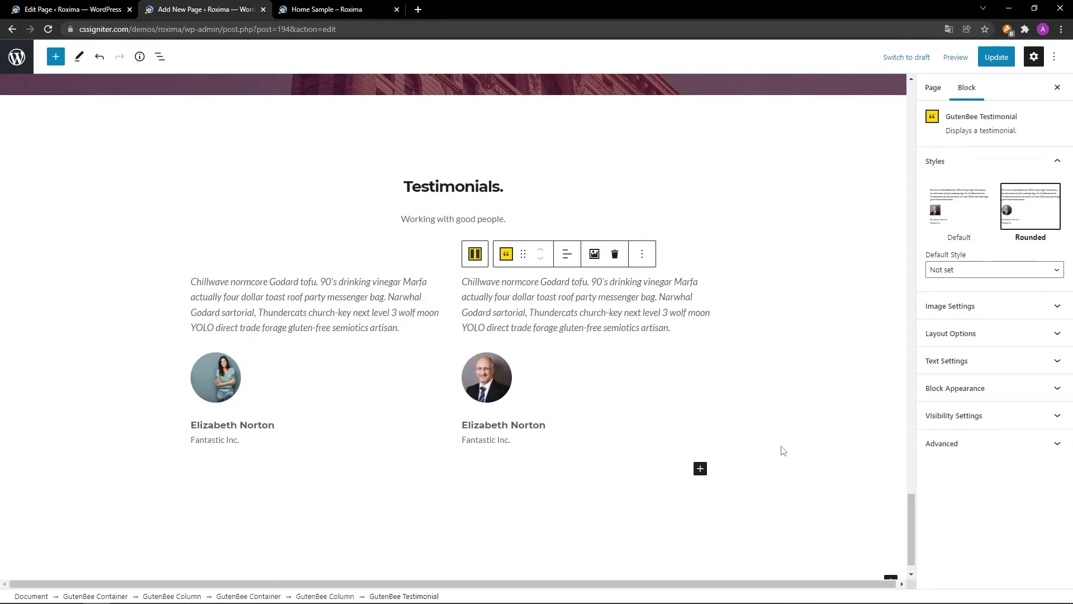
# Rename the second testimonial's credited person to 'Edward Norton'.
pyautogui.tripleClick(548, 425)
pyautogui.scroll(-1, 760, 430)
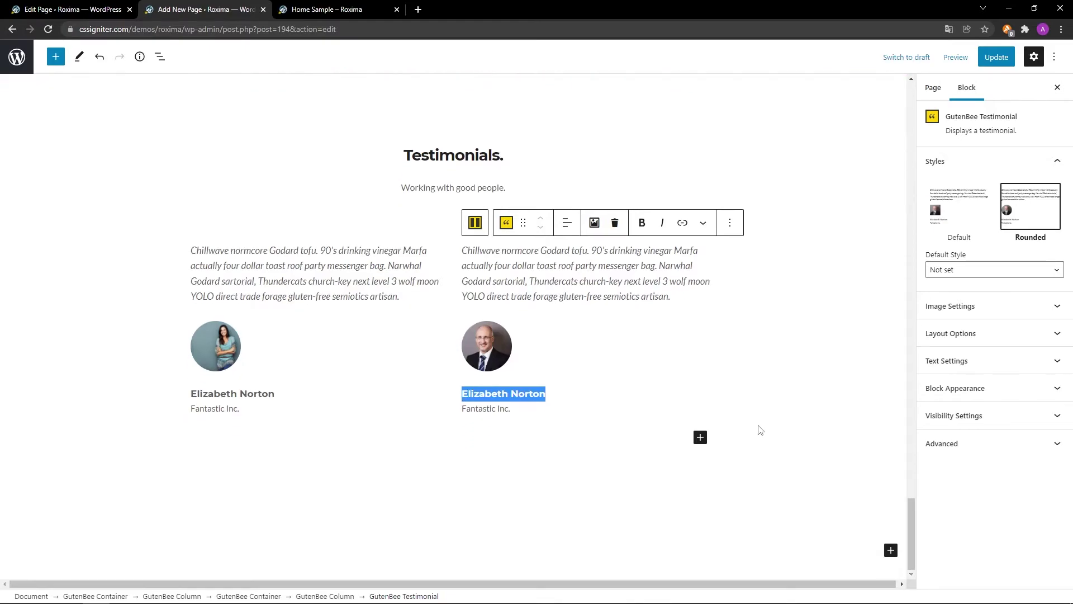
pyautogui.write('Edward Norton')
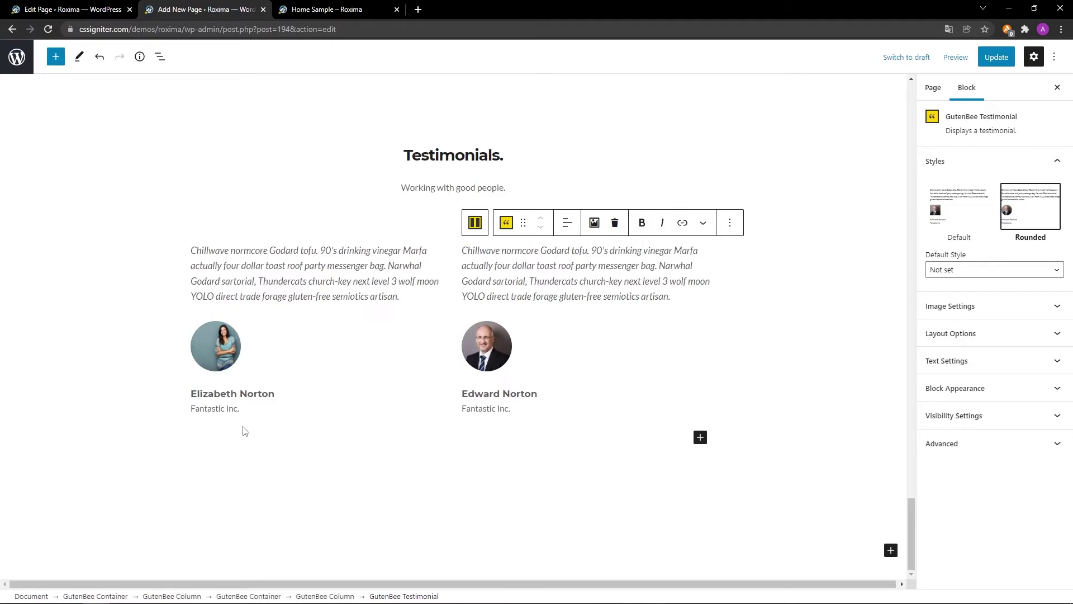
pyautogui.click(220, 344)
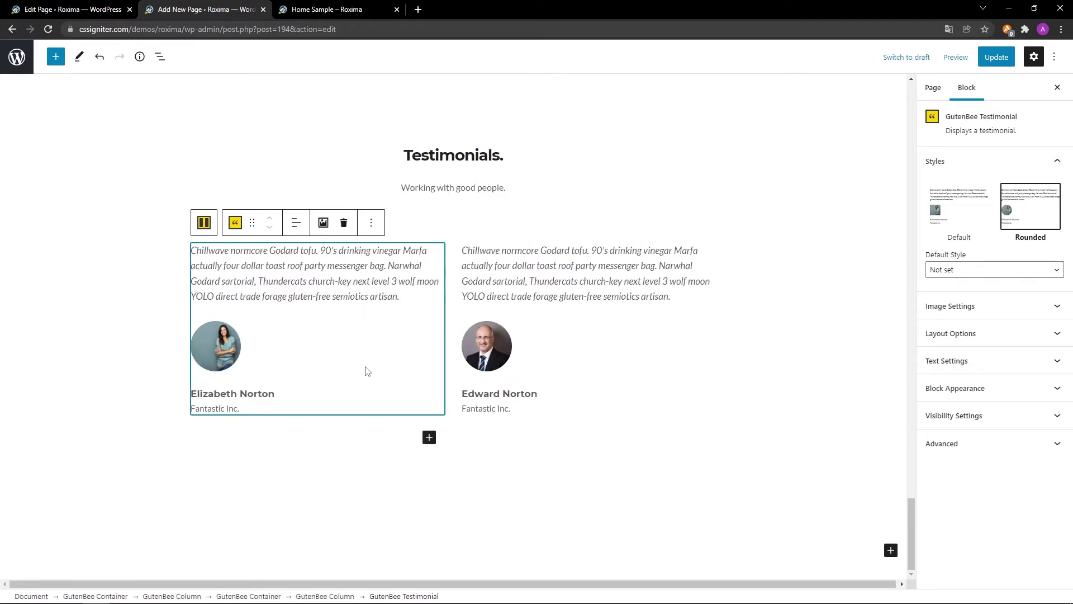
# Insert a GutenBee Divider under the first testimonial, 23% wide and left-aligned.
pyautogui.click(429, 438)
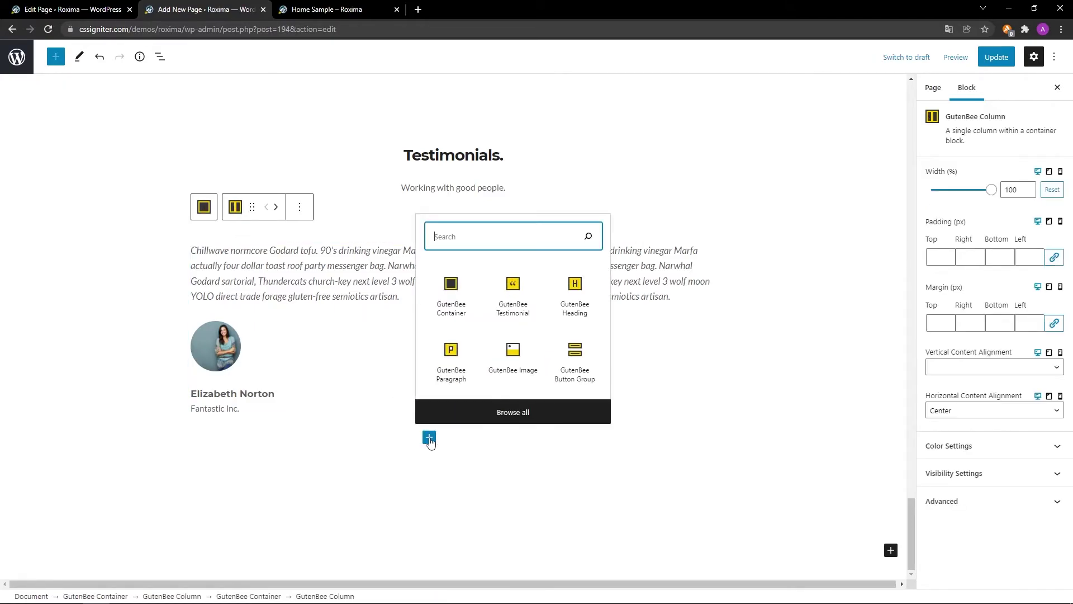
pyautogui.write('GutenBee Divider')
pyautogui.click(447, 517)
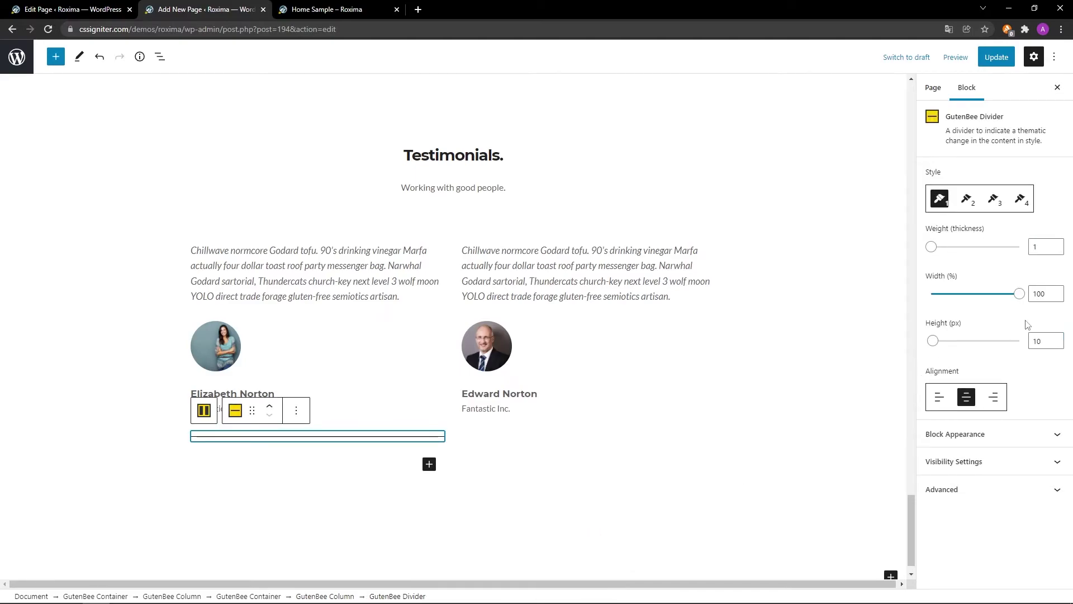
pyautogui.click(1050, 293)
pyautogui.press('BackSpace')
pyautogui.press('BackSpace')
pyautogui.press('BackSpace')
pyautogui.write('23')
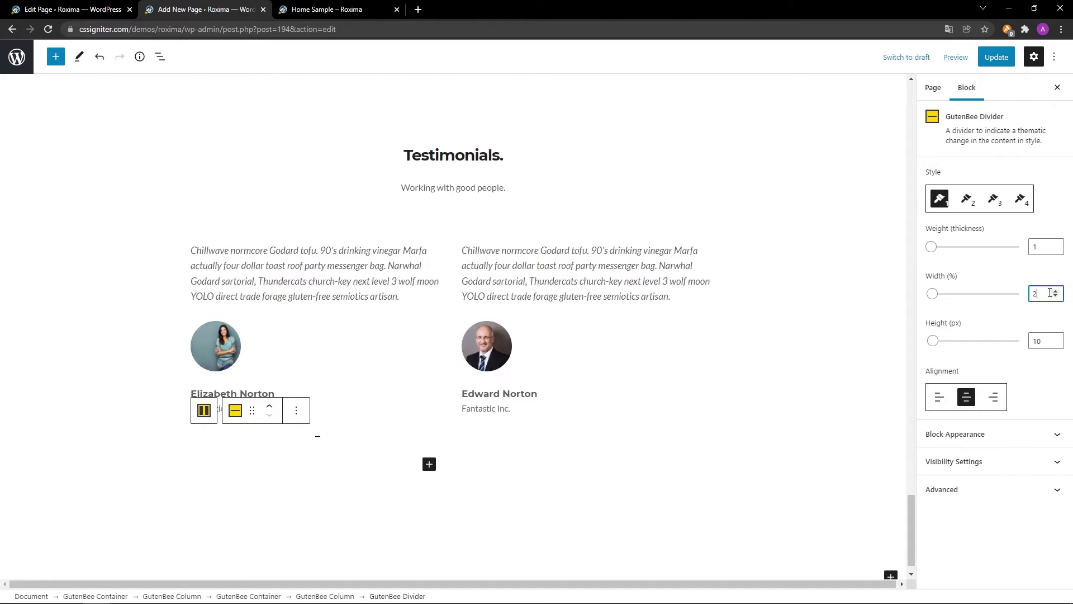
pyautogui.click(940, 397)
# Color the divider #777777 and give it 30 top and bottom margins.
pyautogui.click(1043, 435)
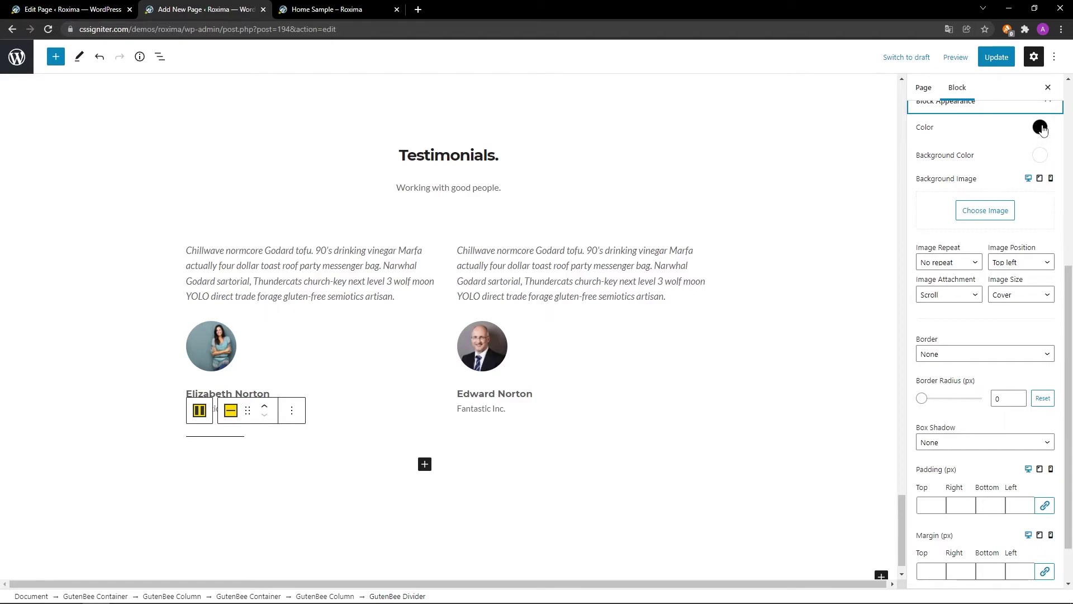
pyautogui.click(1040, 128)
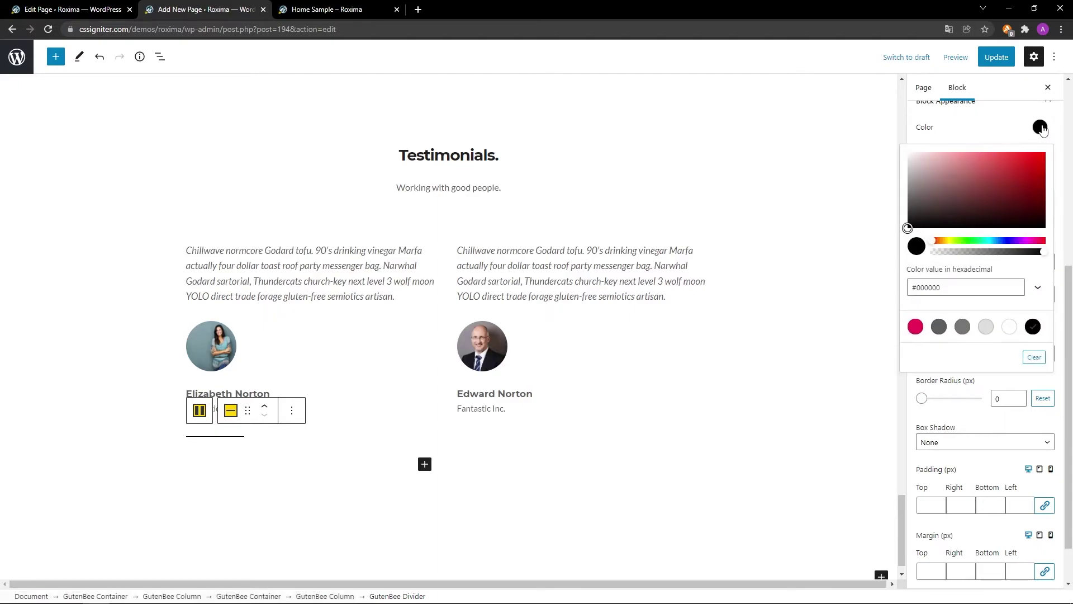
pyautogui.click(962, 326)
pyautogui.click(1040, 132)
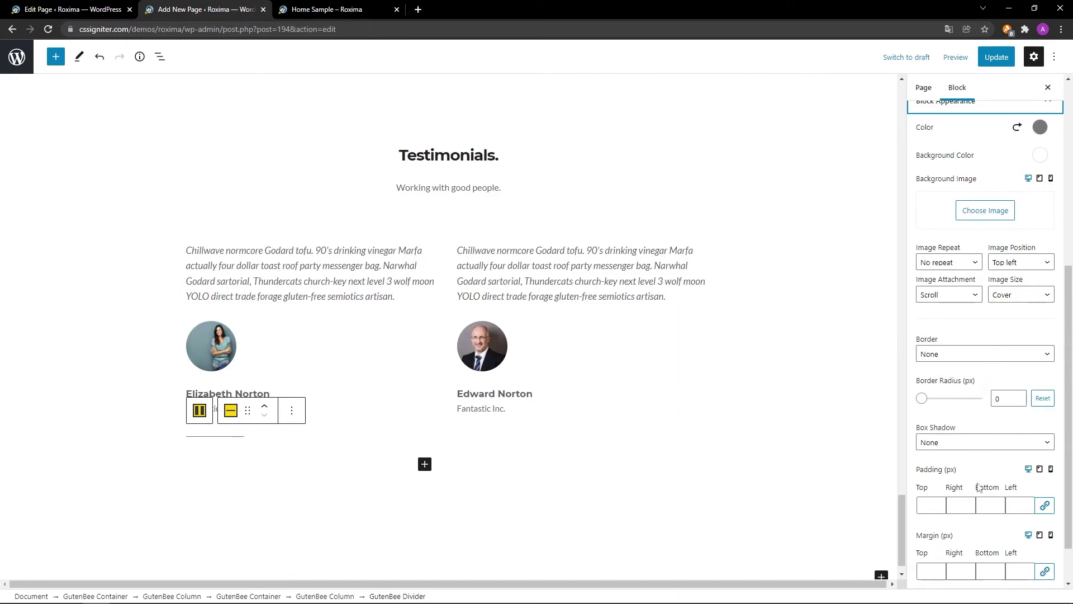
pyautogui.scroll(-2, 977, 531)
pyautogui.scroll(-1, 978, 532)
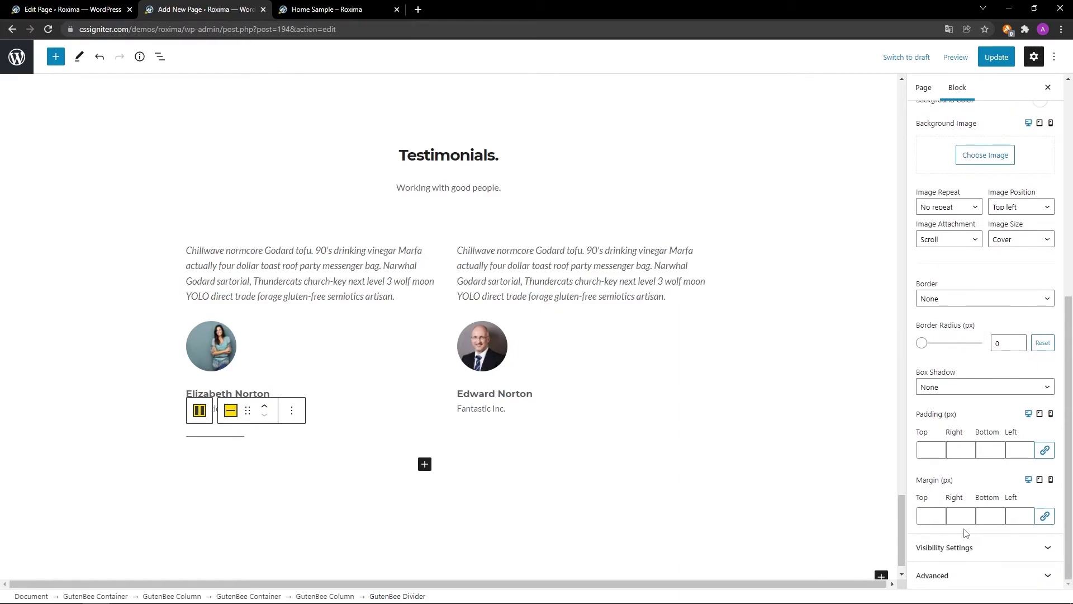
pyautogui.click(932, 519)
pyautogui.write('30')
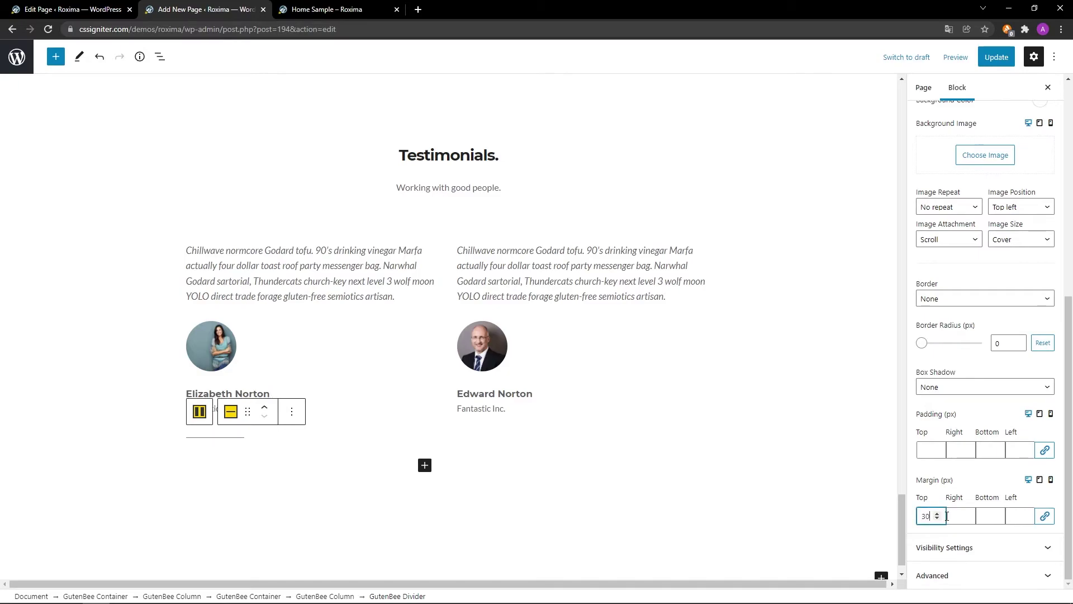
pyautogui.click(989, 515)
pyautogui.write('30')
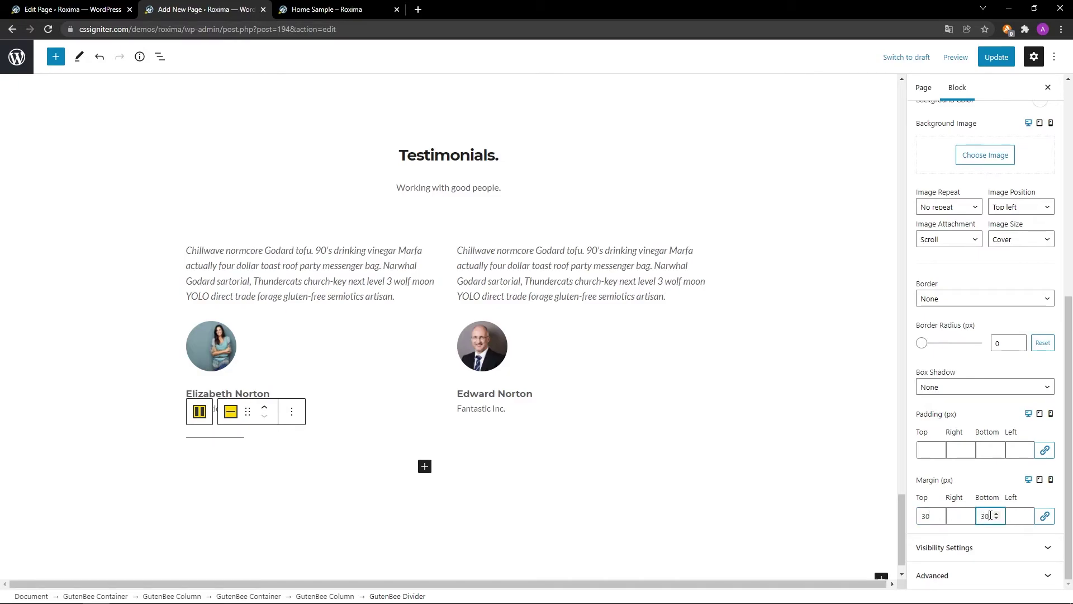
# Hide the divider on desktop and update the page.
pyautogui.click(1017, 546)
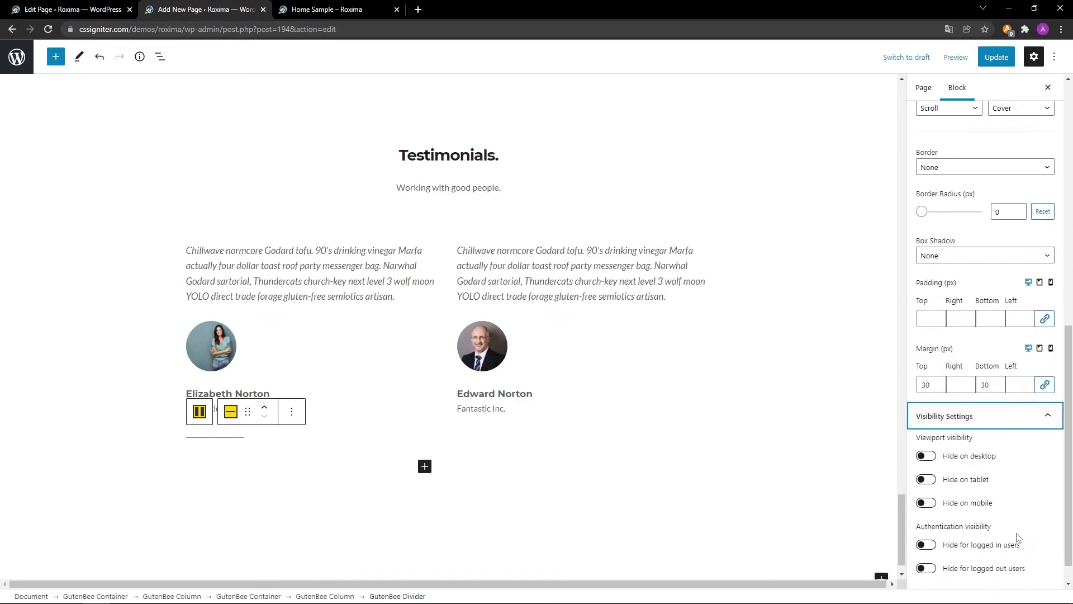
pyautogui.click(925, 455)
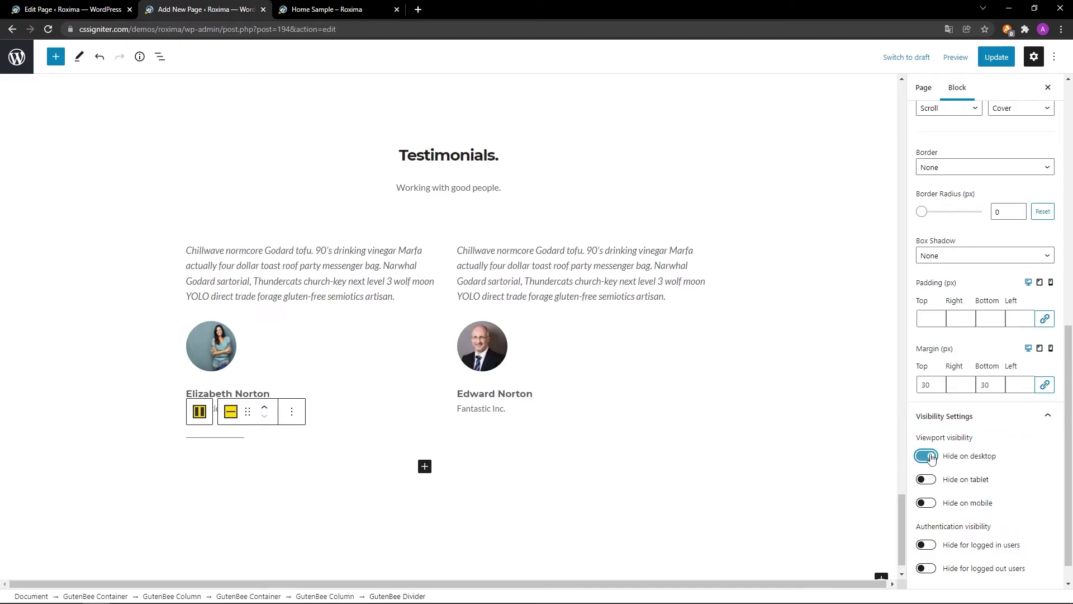
pyautogui.scroll(-1, 857, 459)
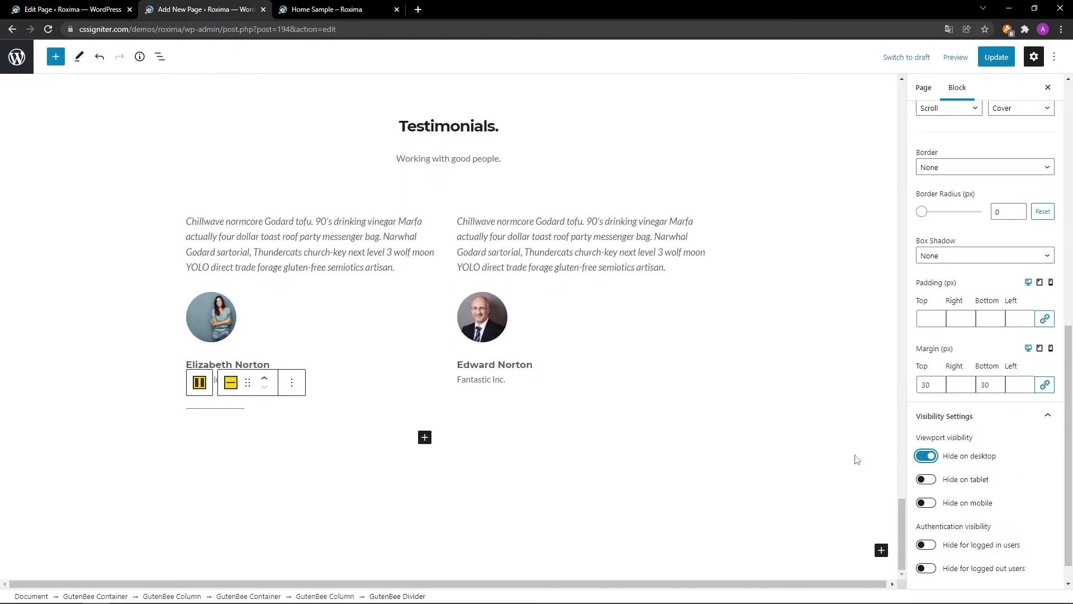
pyautogui.click(990, 56)
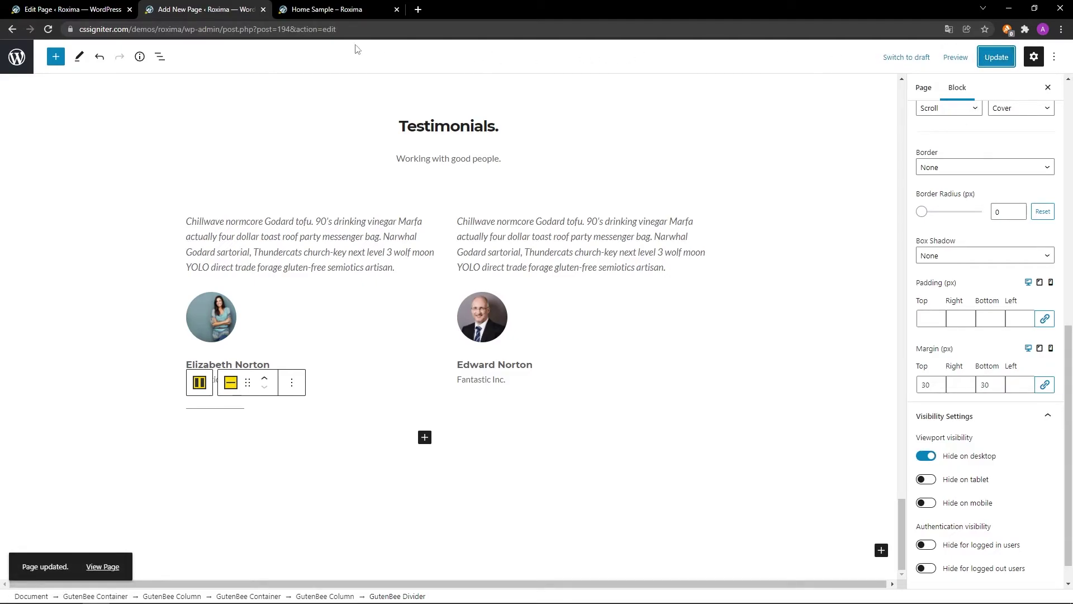
pyautogui.click(336, 9)
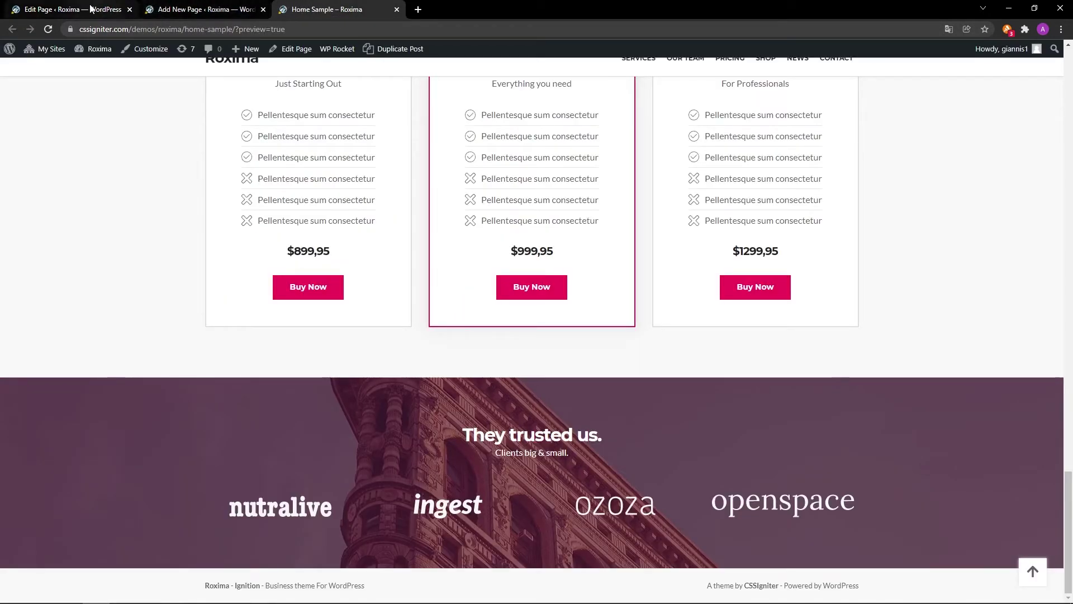
# Reload the Home Sample preview and scroll down to the Testimonials section.
pyautogui.click(48, 29)
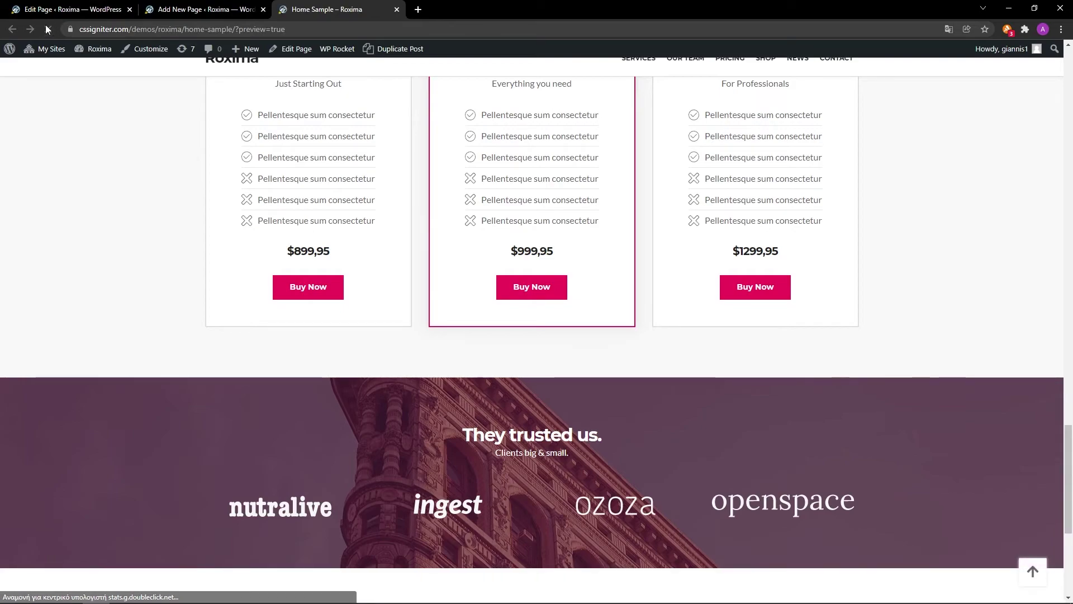
pyautogui.scroll(-2, 987, 384)
pyautogui.scroll(-4, 988, 387)
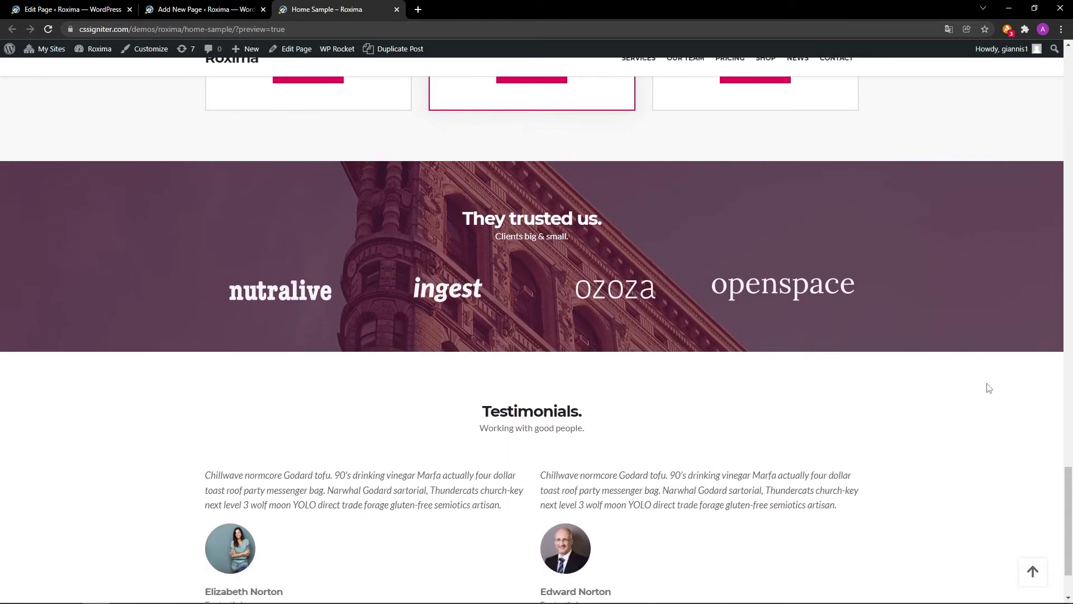
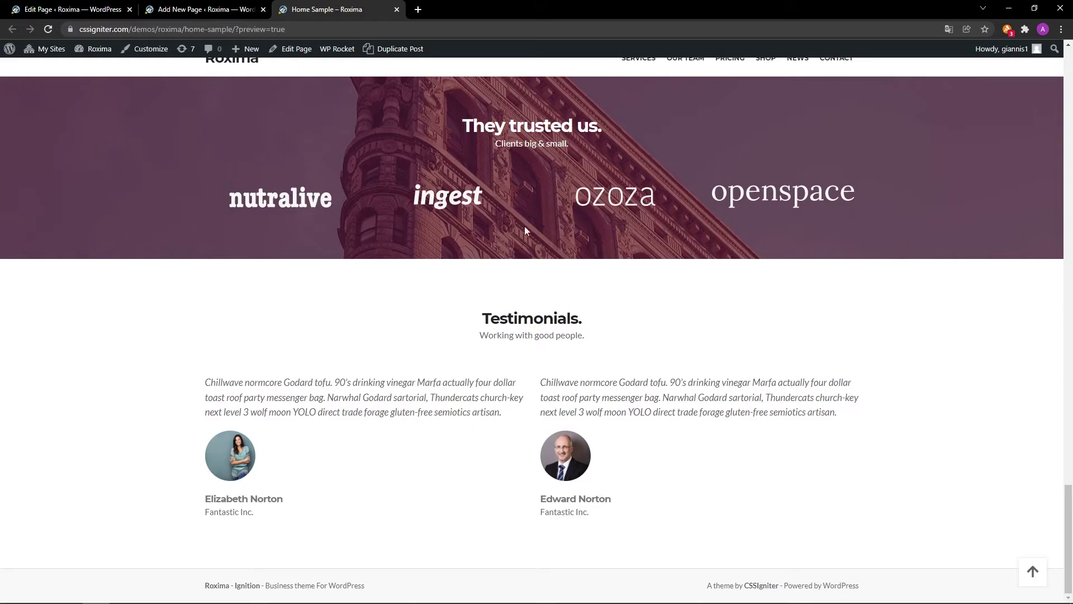
# Select the GutenBee Container holding the entire Testimonials section and bring up its options.
pyautogui.click(235, 7)
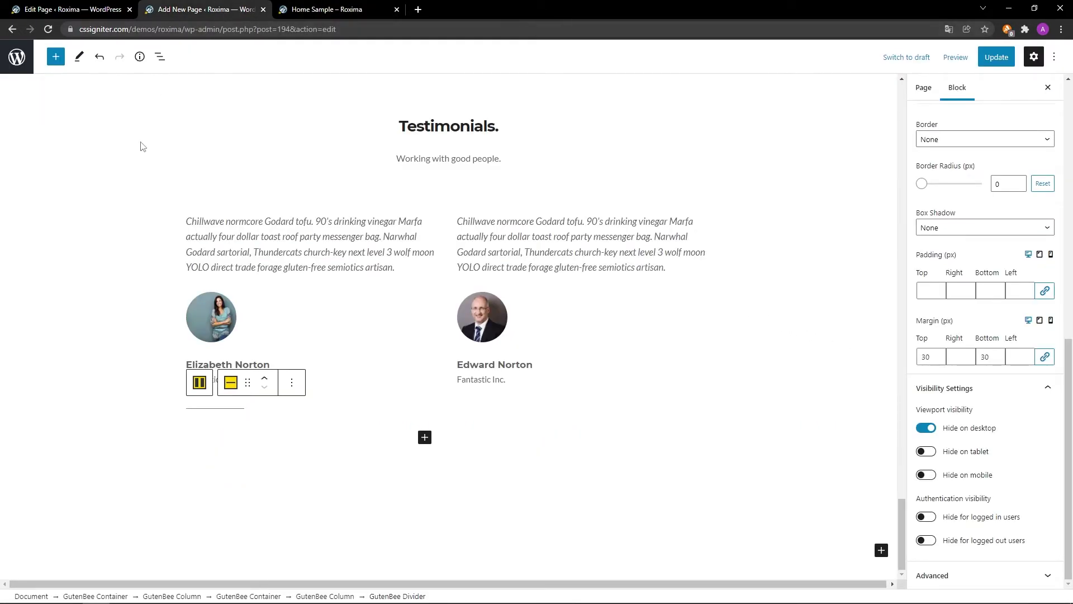
pyautogui.click(193, 382)
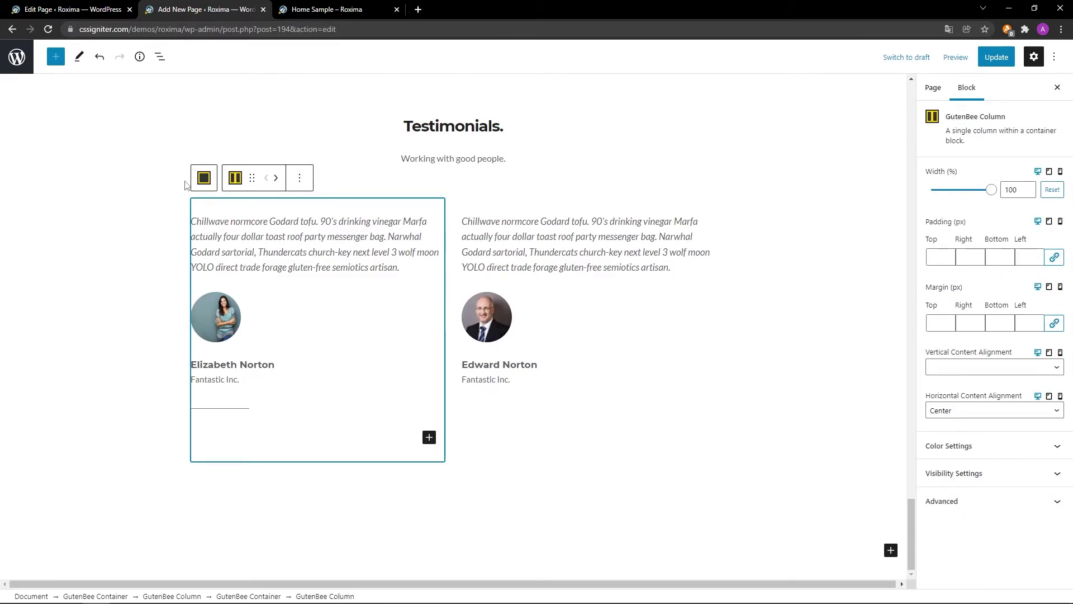
pyautogui.click(203, 177)
pyautogui.click(200, 160)
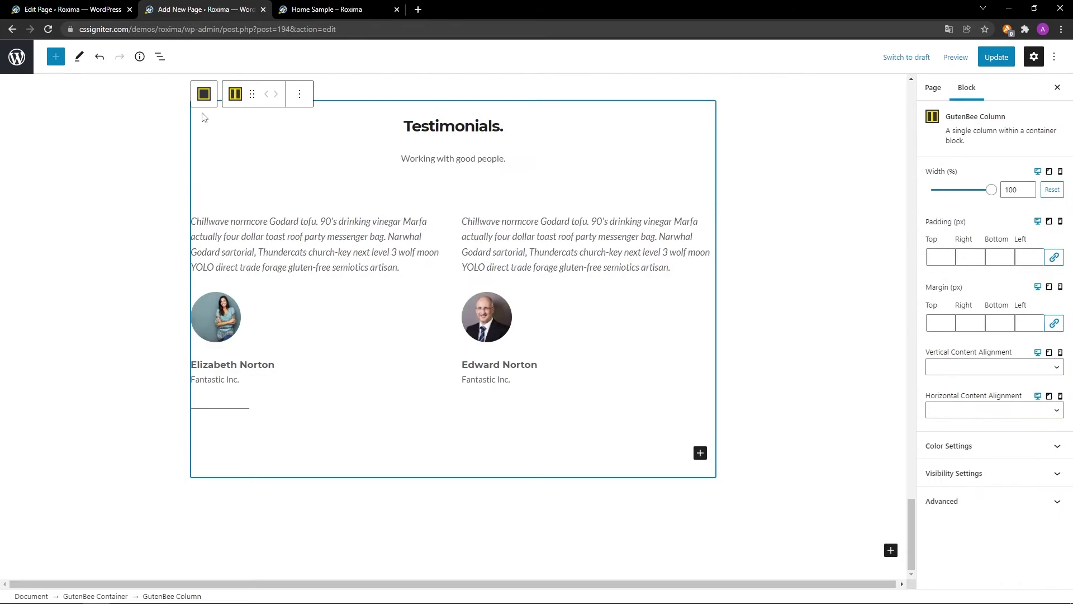
pyautogui.click(204, 94)
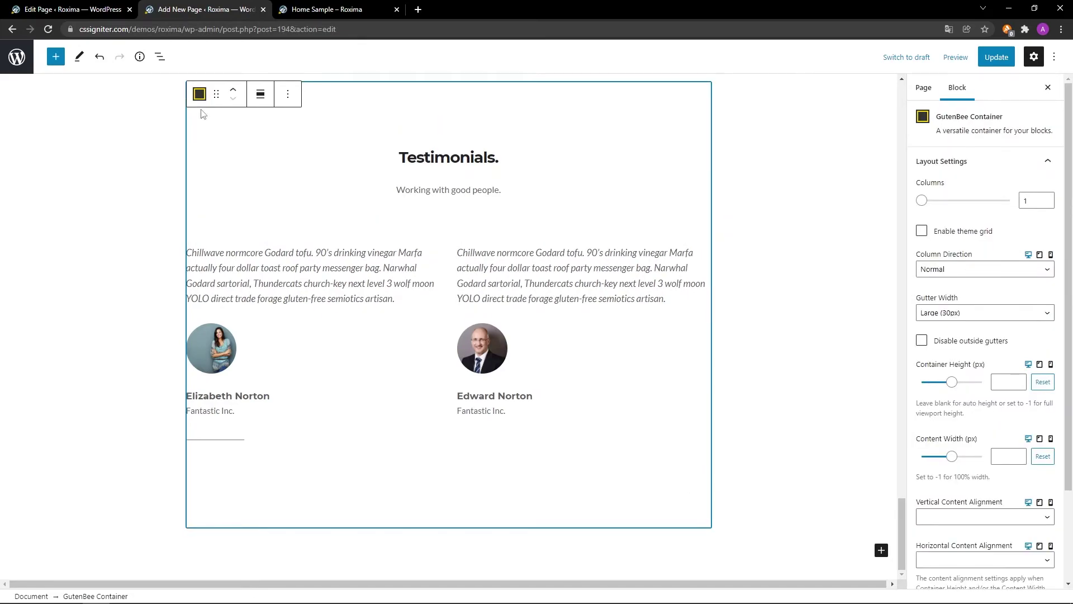
pyautogui.click(288, 106)
# Duplicate the Testimonials section and make the copy full width with theme grid and middle alignment.
pyautogui.click(297, 161)
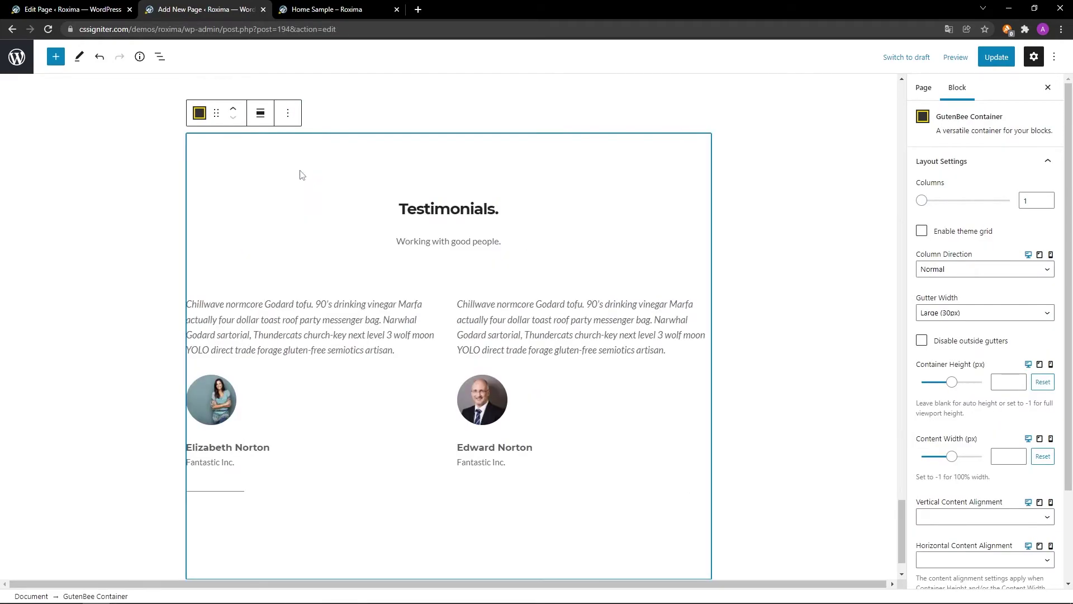
pyautogui.click(260, 114)
pyautogui.click(266, 174)
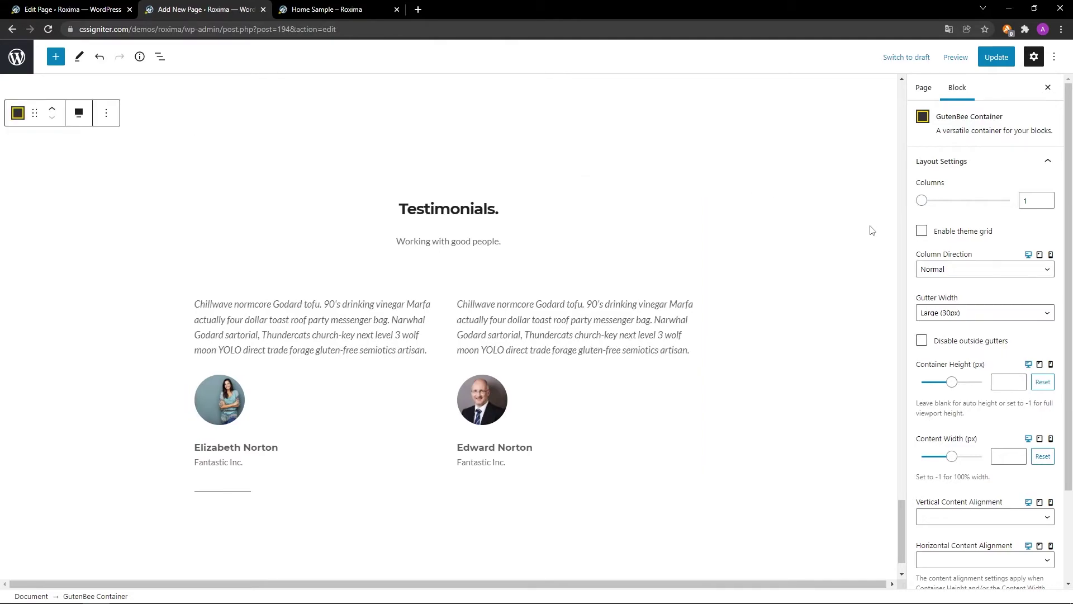
pyautogui.click(922, 232)
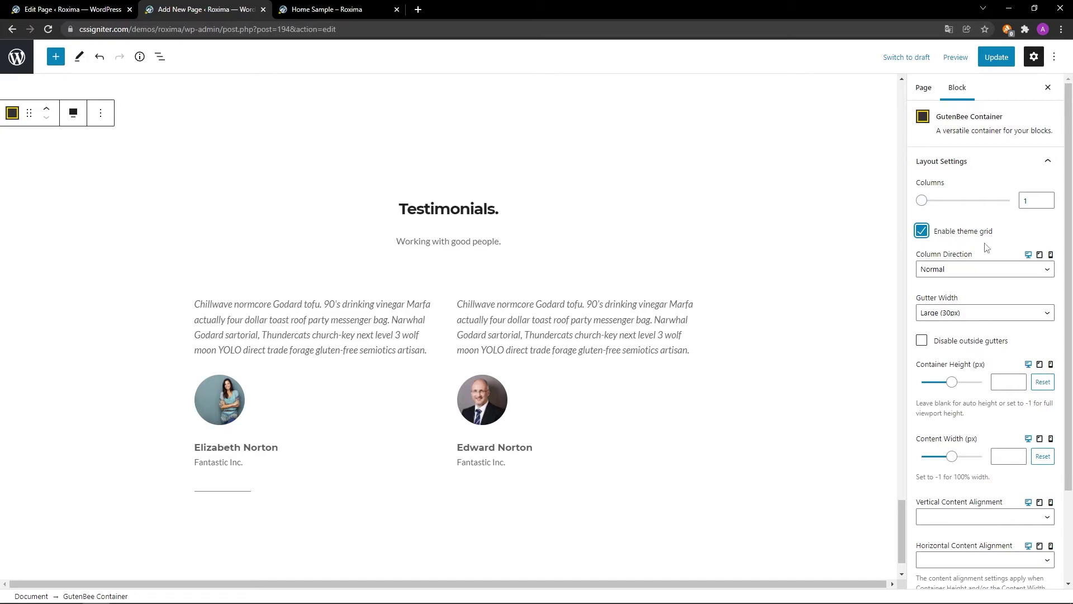
pyautogui.scroll(-2, 985, 247)
pyautogui.click(976, 404)
pyautogui.click(977, 434)
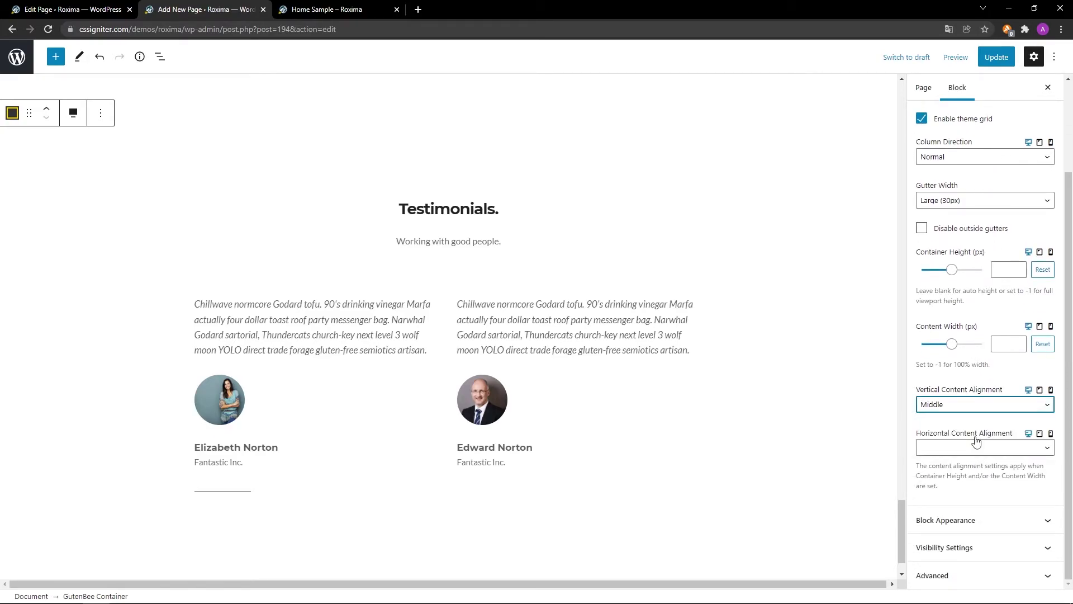
# Give the copied section a light grey #f8f8f8 background colour.
pyautogui.click(978, 522)
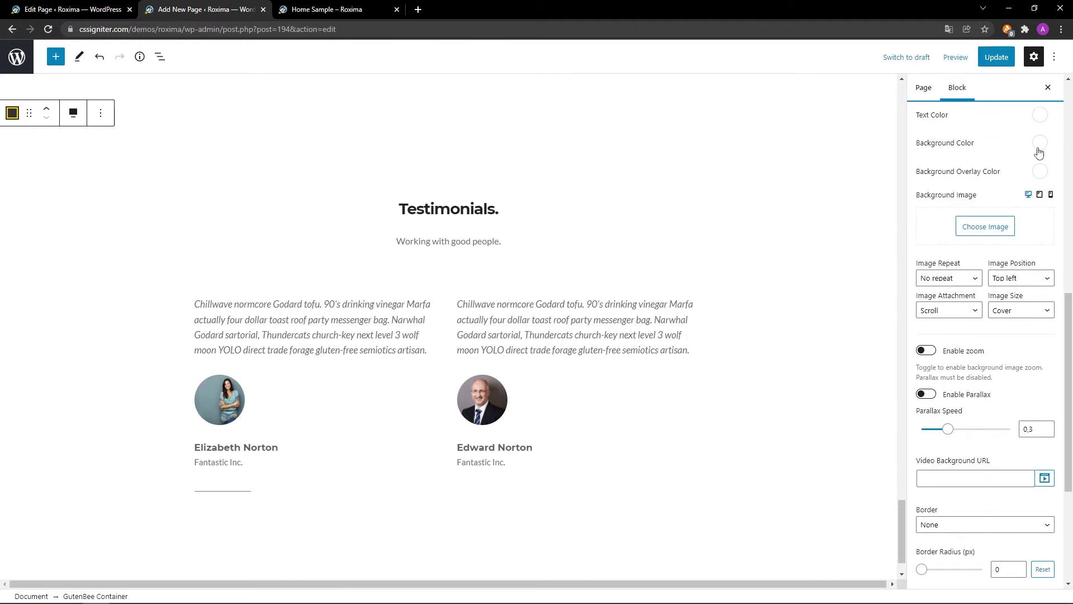
pyautogui.click(1040, 143)
pyautogui.tripleClick(1012, 303)
pyautogui.write('#f8f8f8')
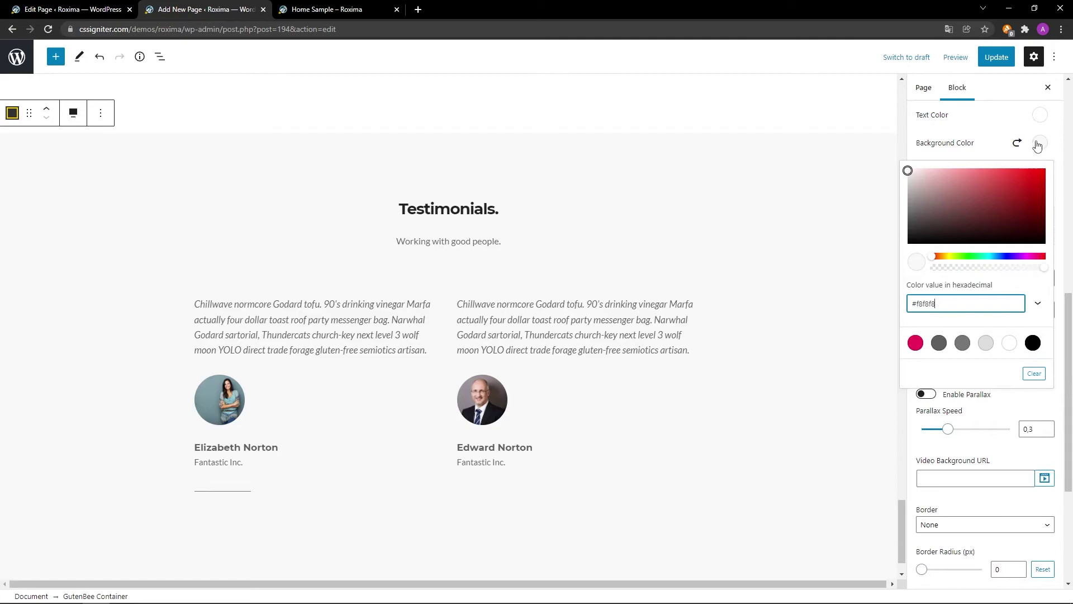
pyautogui.click(1038, 144)
pyautogui.scroll(-3, 1013, 171)
pyautogui.scroll(-2, 1013, 170)
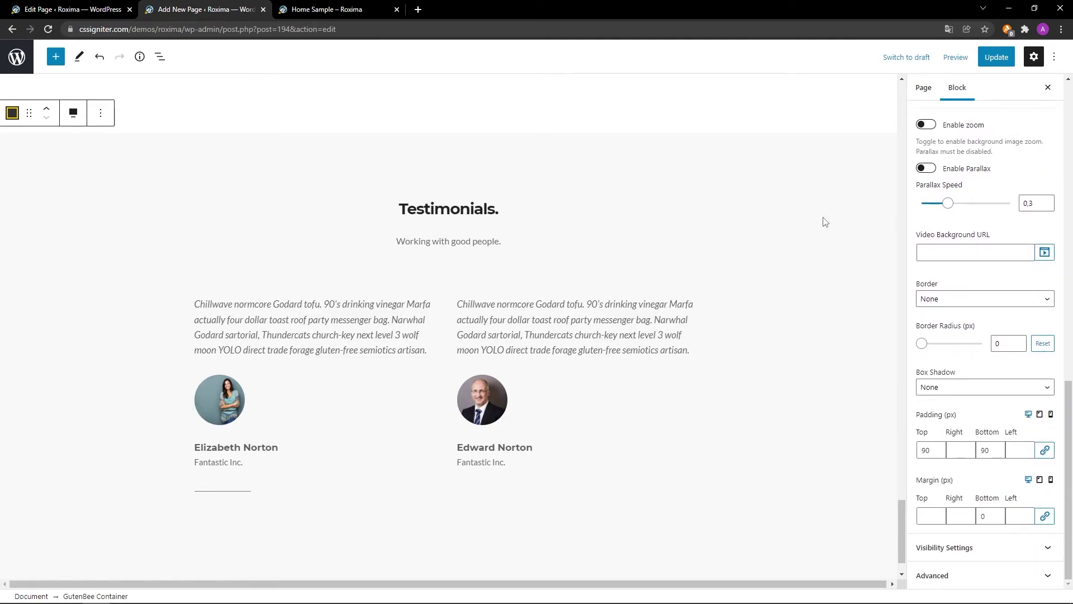
# Change the heading to 'Latest articles.' and the subtitle to 'From our blog.'.
pyautogui.click(502, 210)
pyautogui.tripleClick(523, 211)
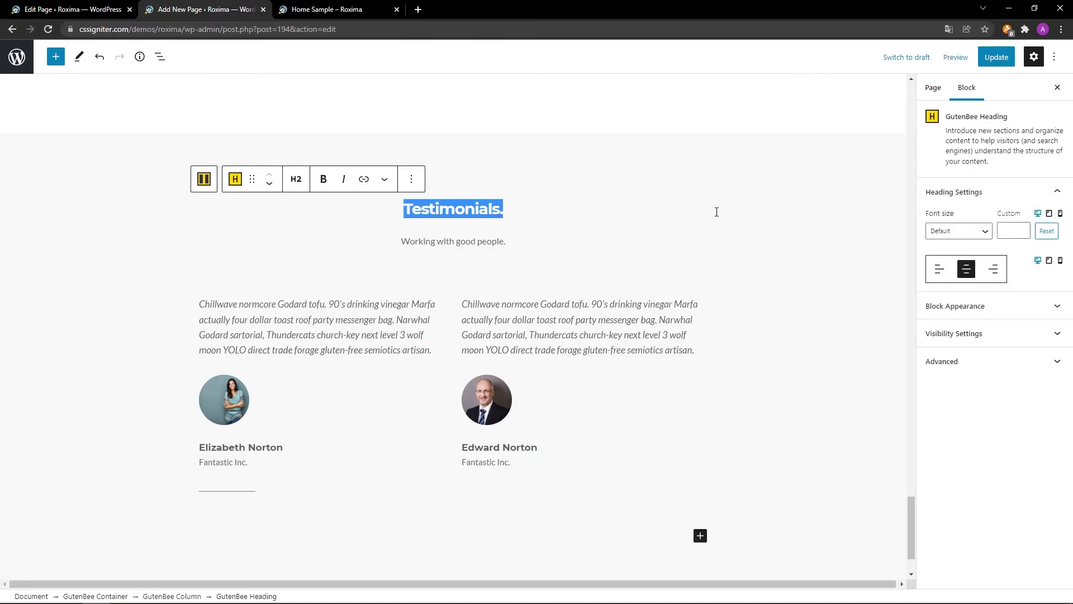
pyautogui.write('Latest articles.')
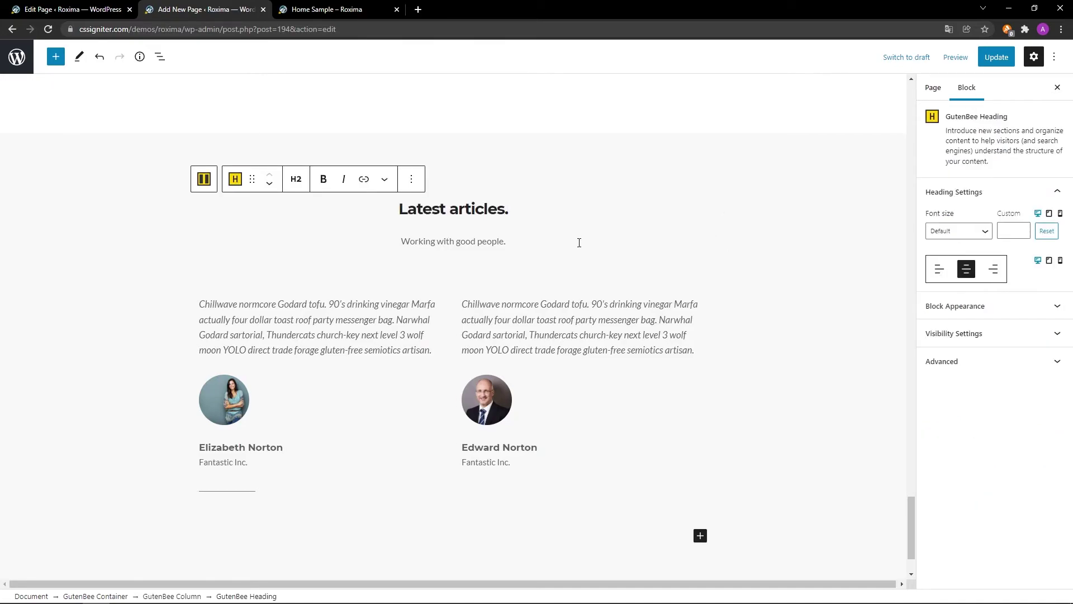
pyautogui.tripleClick(507, 241)
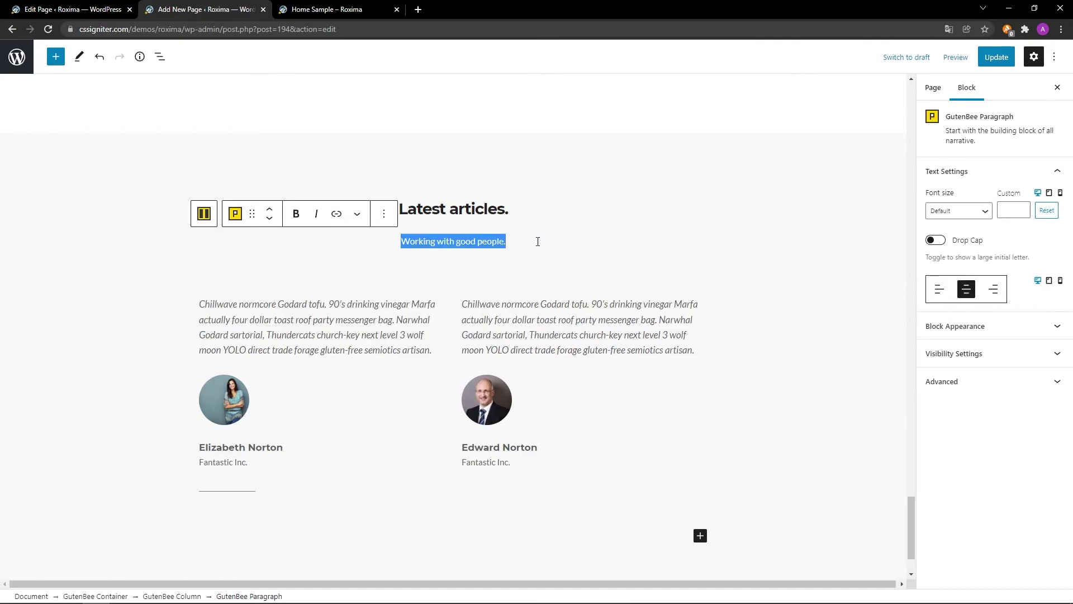
pyautogui.write('From our blog.')
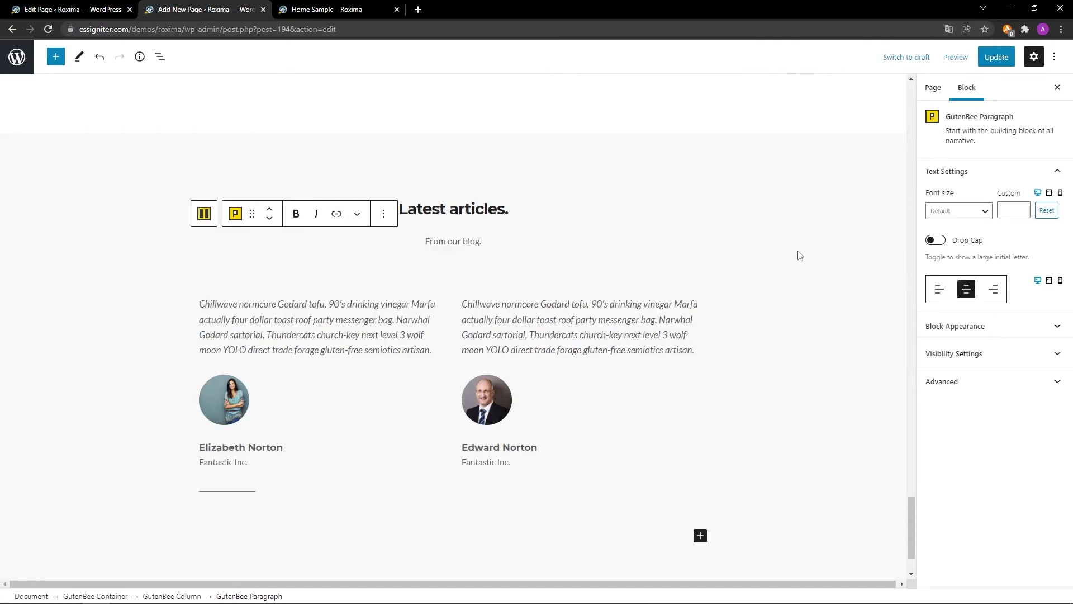
# Set the subtitle's bottom padding to 30.
pyautogui.click(1009, 330)
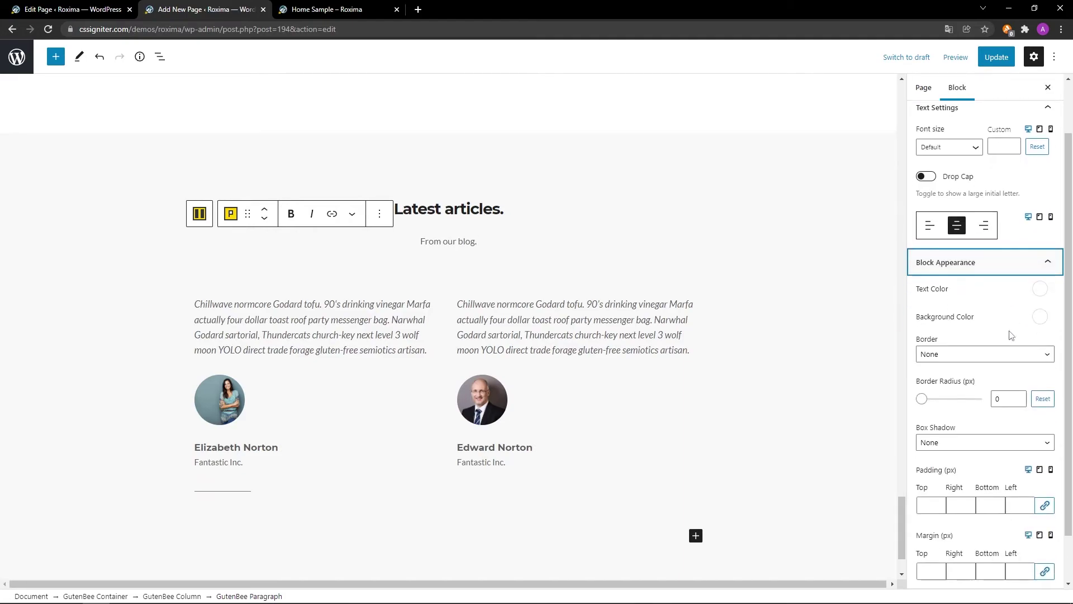
pyautogui.scroll(-1, 985, 533)
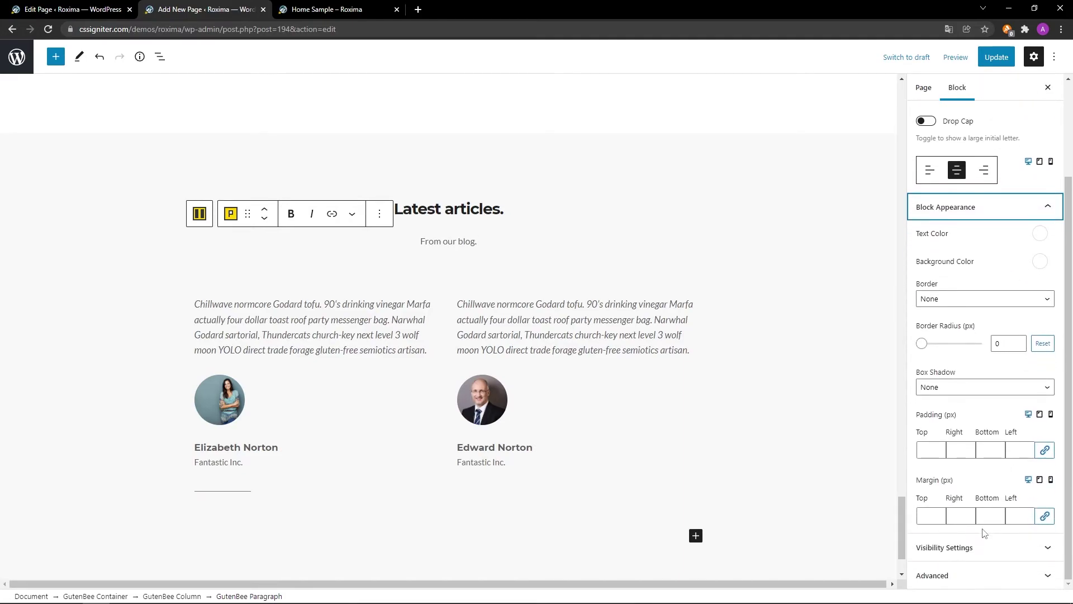
pyautogui.click(991, 450)
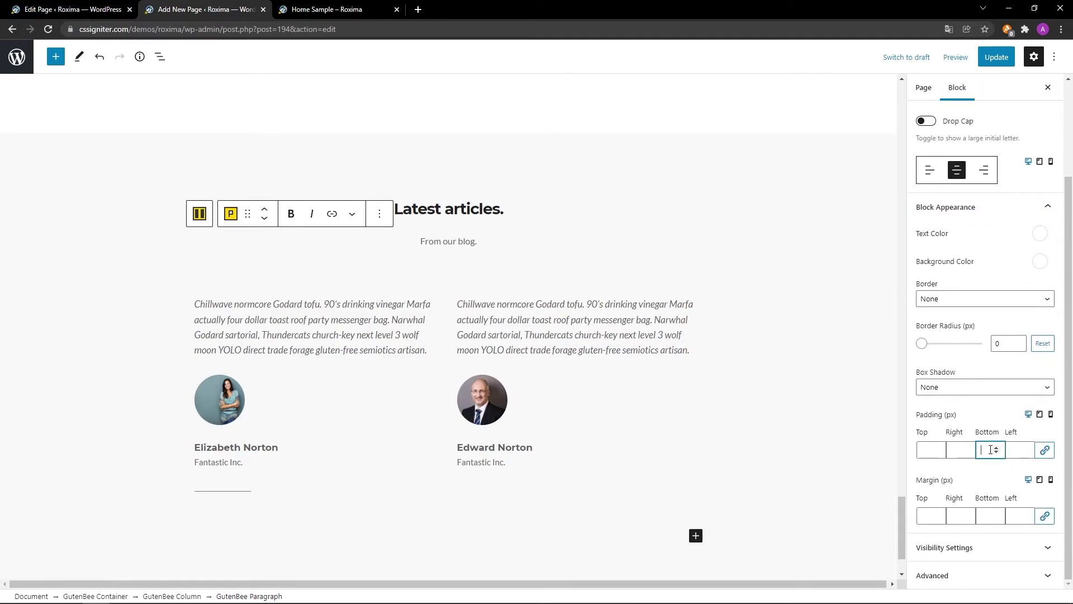
pyautogui.write('30')
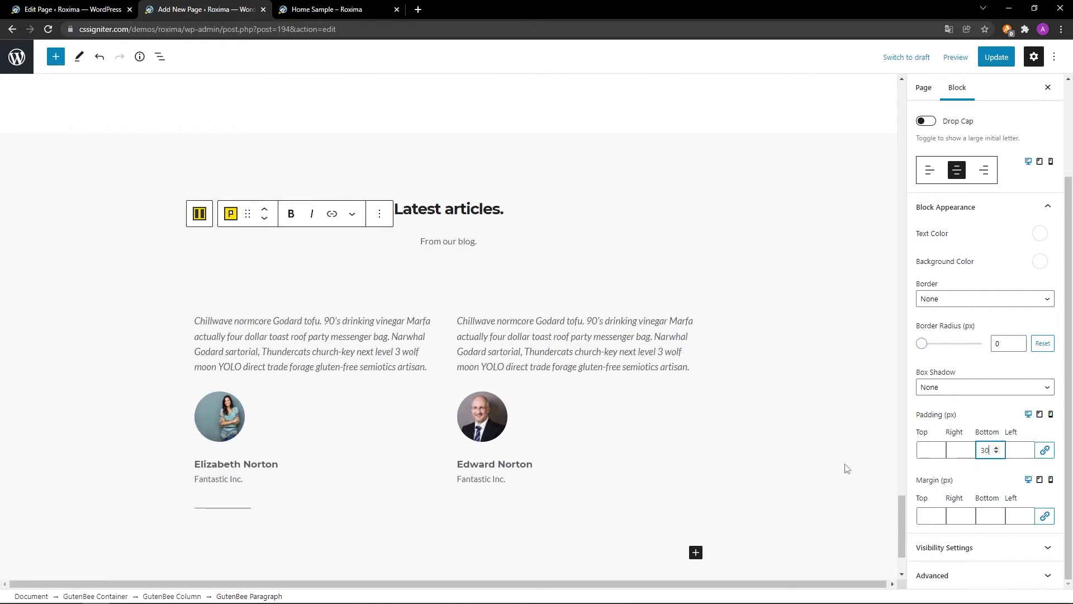
pyautogui.scroll(1, 786, 499)
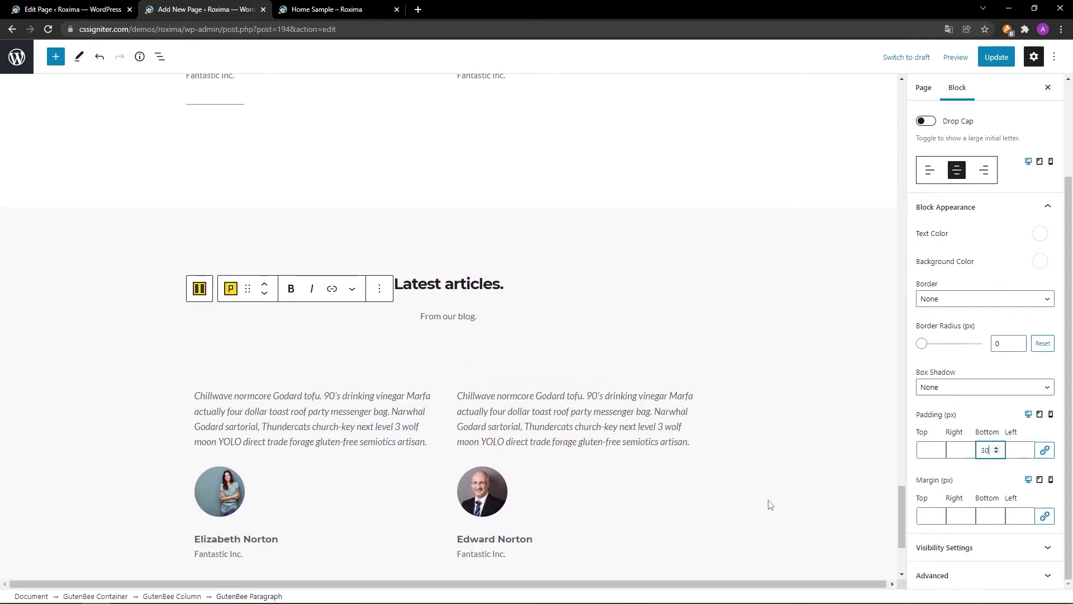
# Delete the two-testimonial container from the copied section, leaving the heading and subtitle.
pyautogui.click(474, 476)
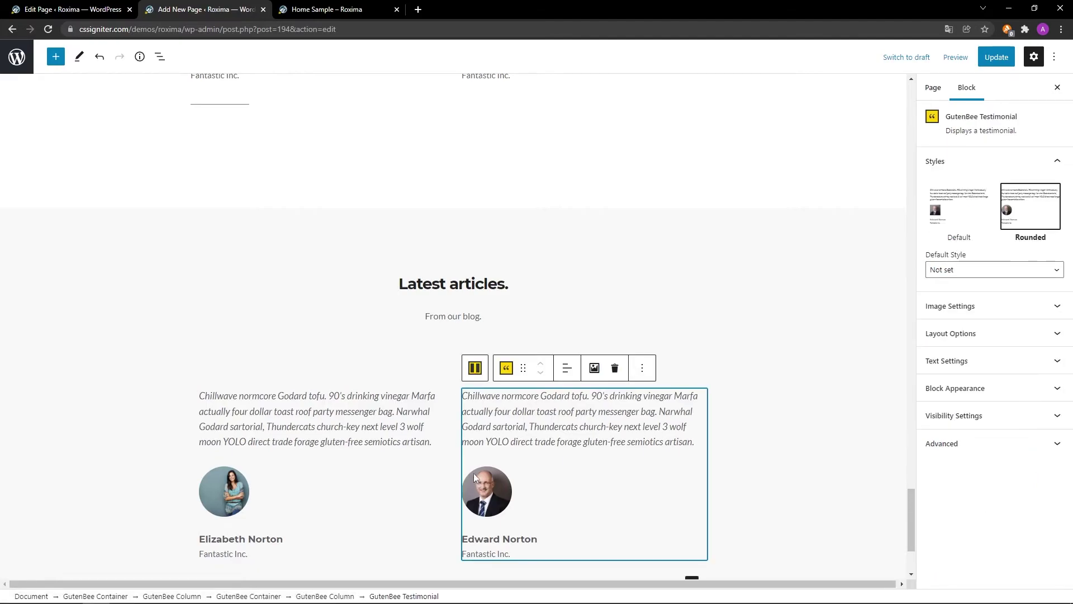
pyautogui.click(474, 367)
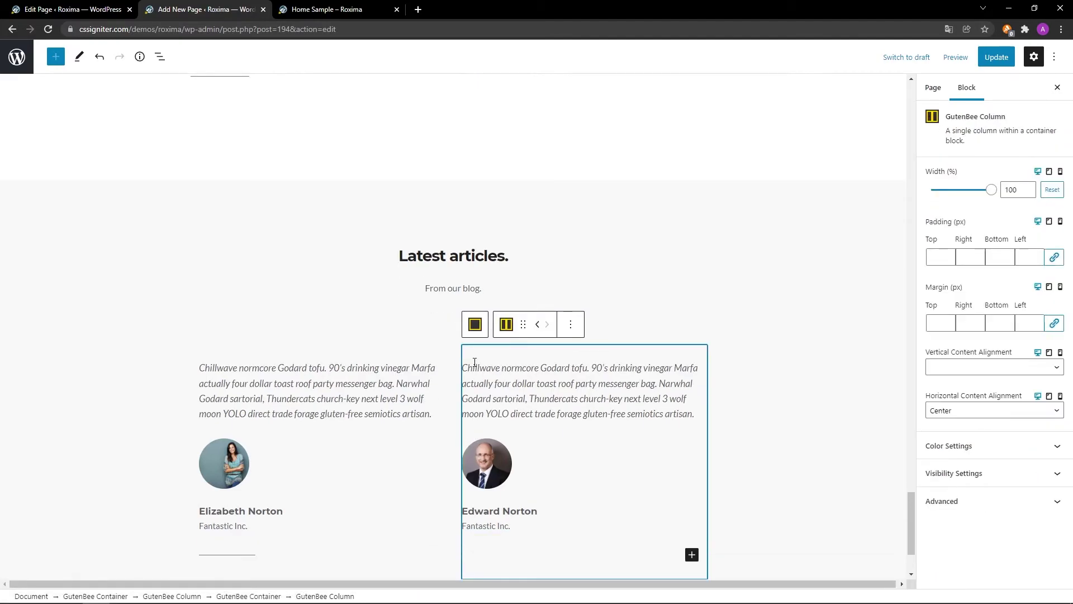
pyautogui.click(474, 320)
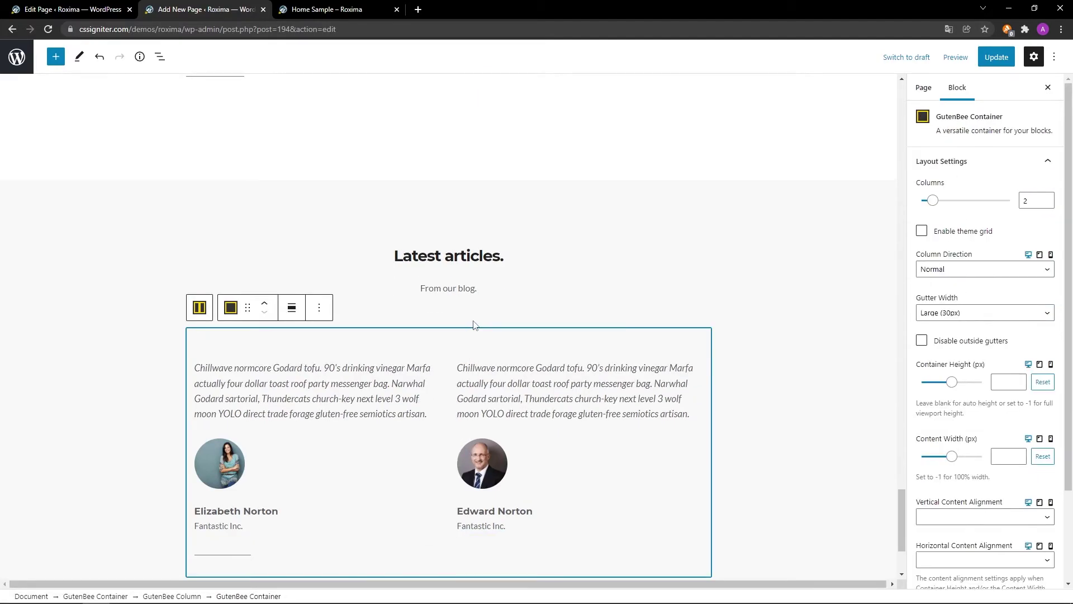
pyautogui.click(319, 307)
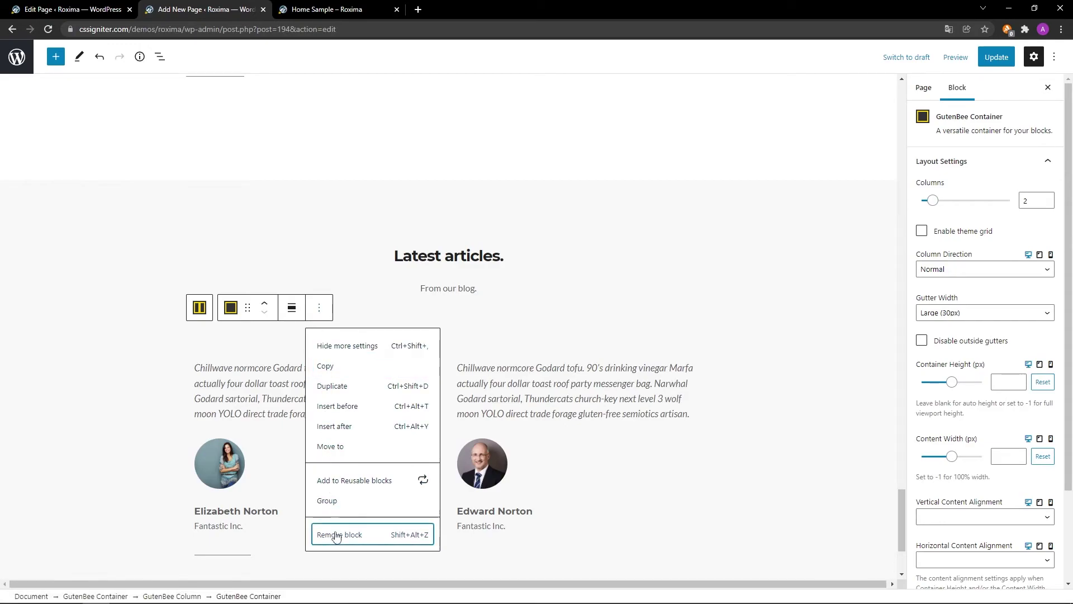
pyautogui.click(338, 534)
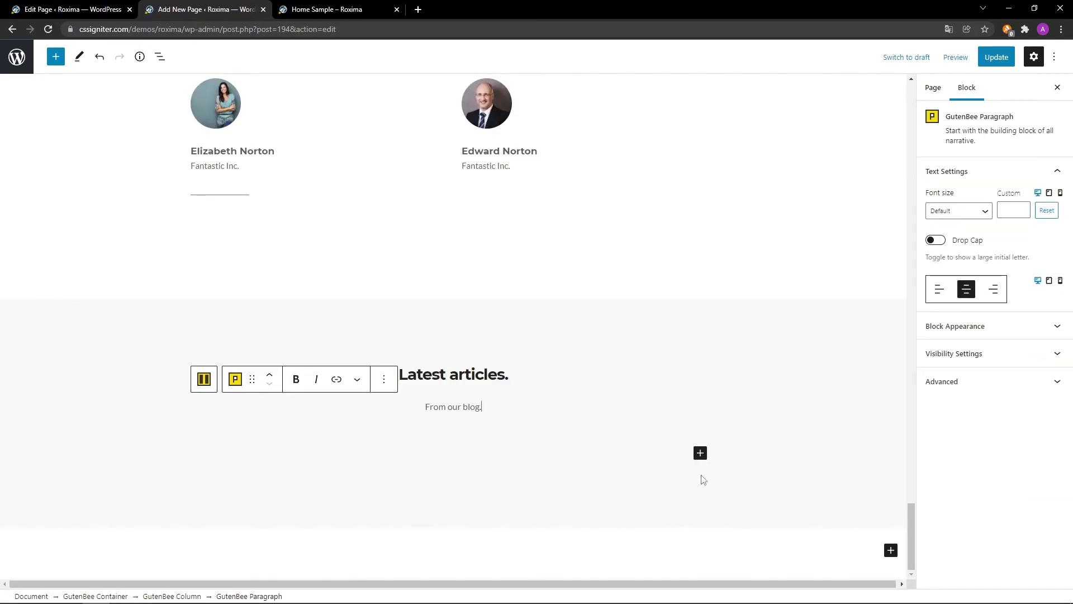
# Insert a GutenBee Post Types grid in the Boxed style under the heading and update the page.
pyautogui.click(700, 453)
pyautogui.write('GutenBee Post Types')
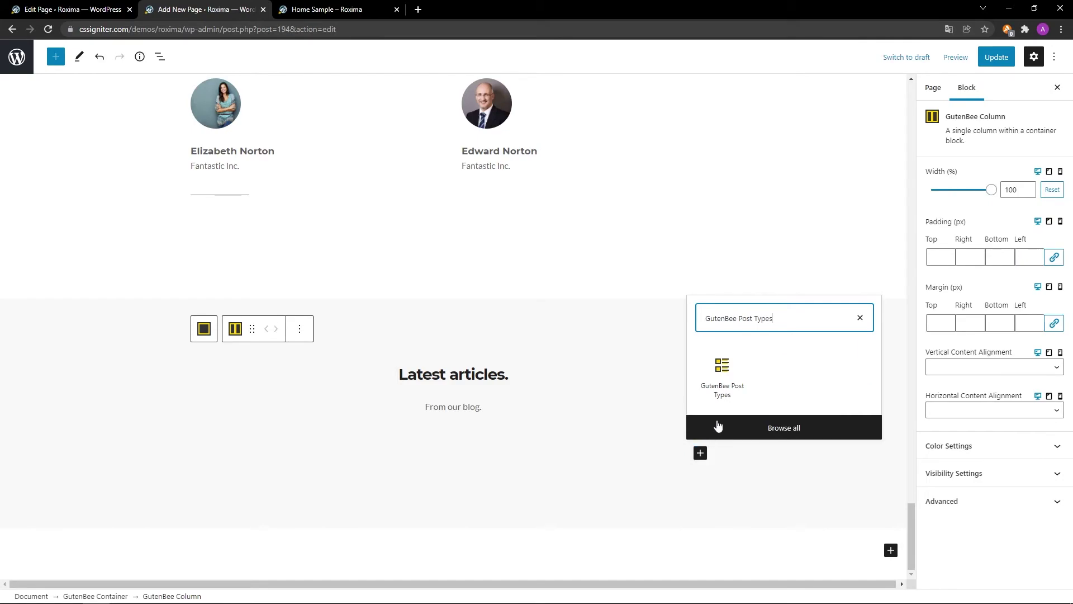
pyautogui.click(723, 391)
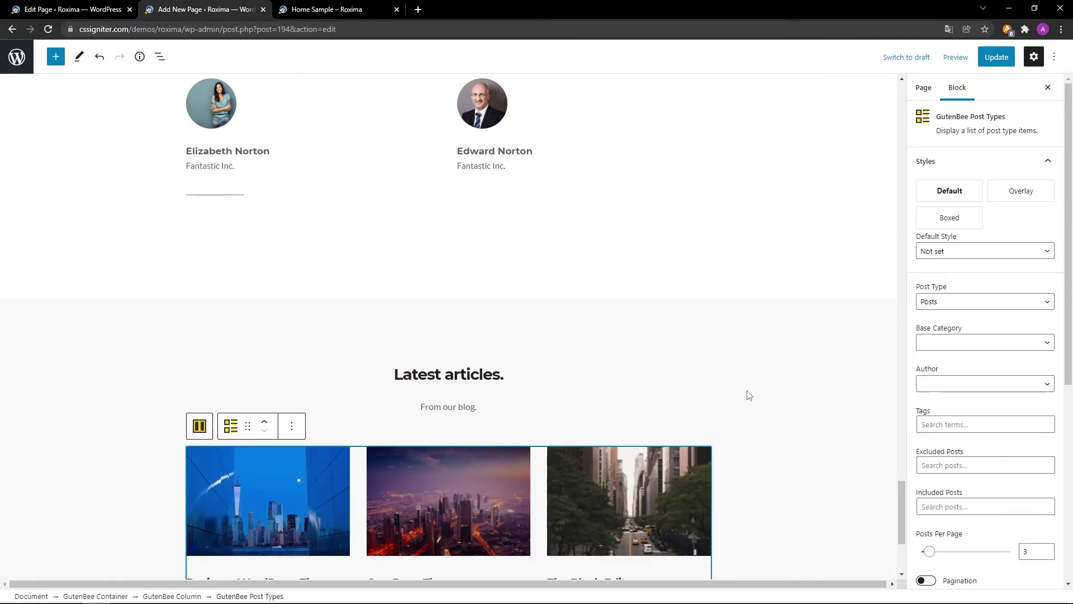
pyautogui.scroll(-3, 774, 396)
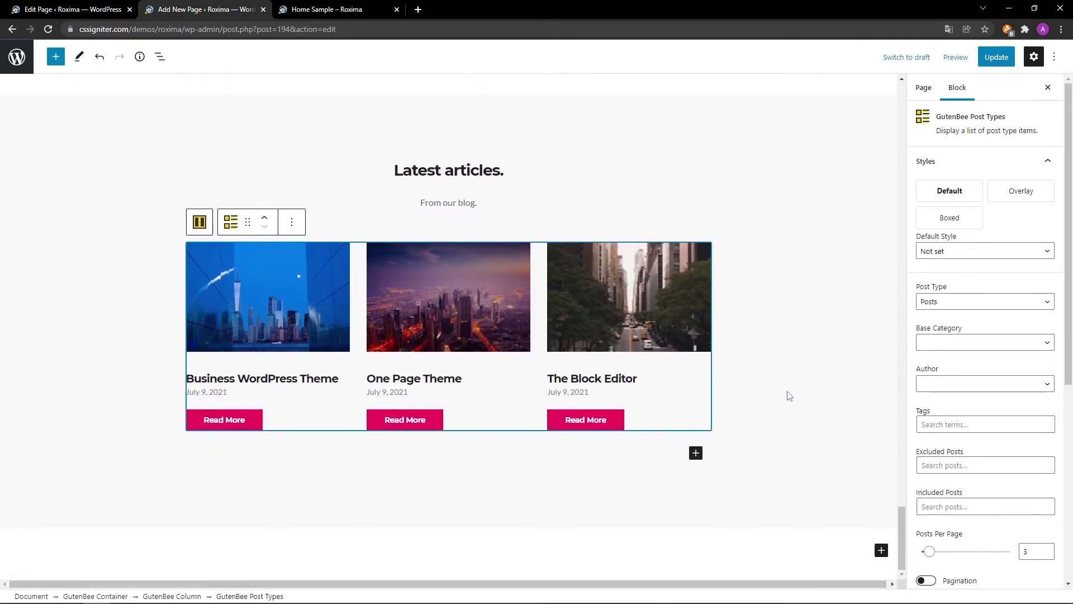
pyautogui.click(961, 219)
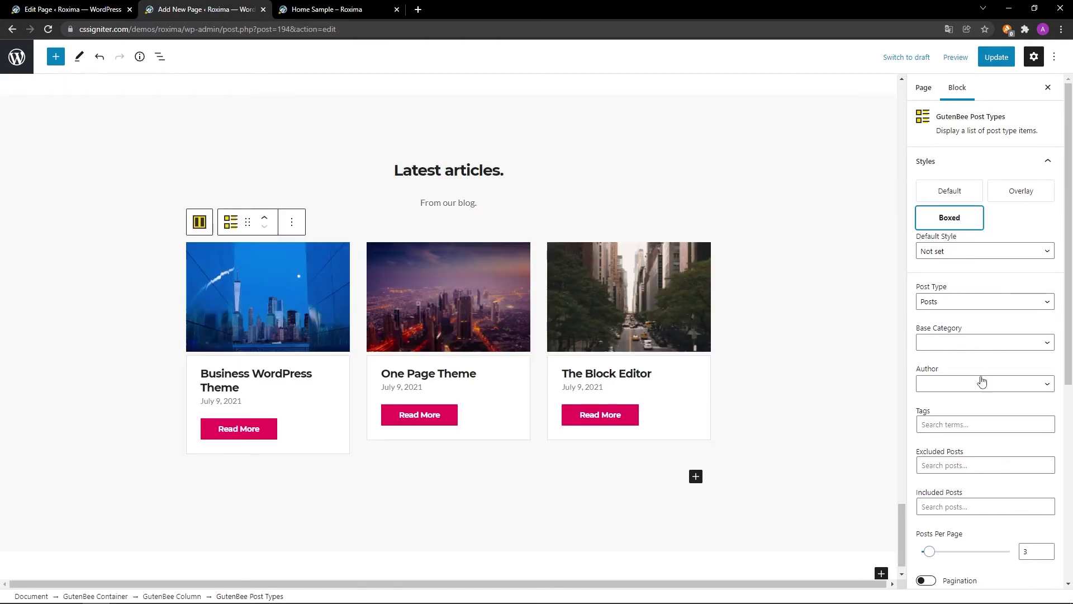
pyautogui.scroll(-2, 998, 575)
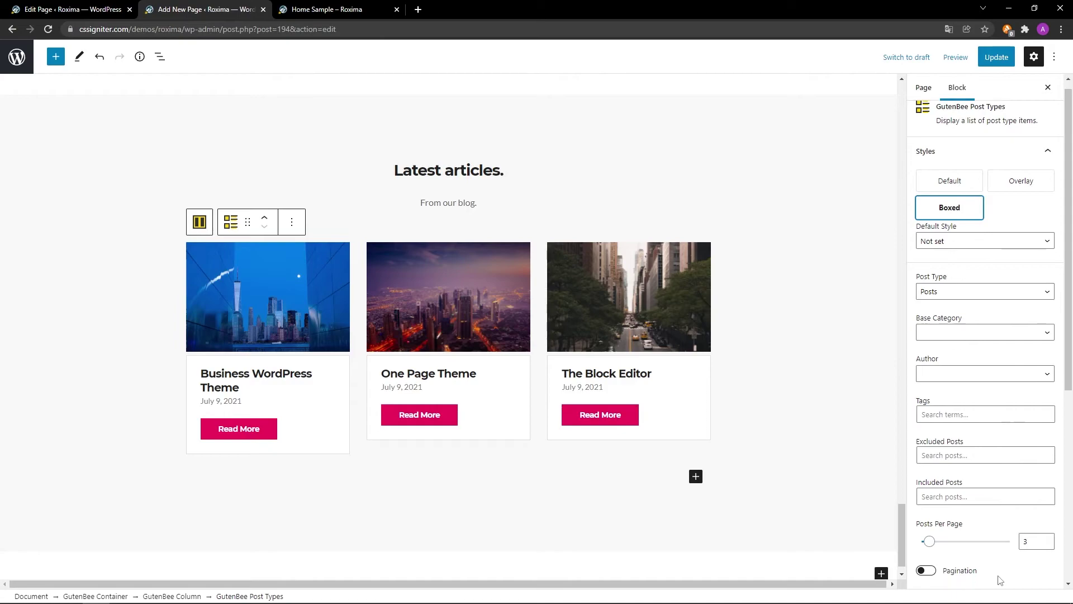
pyautogui.scroll(-4, 999, 582)
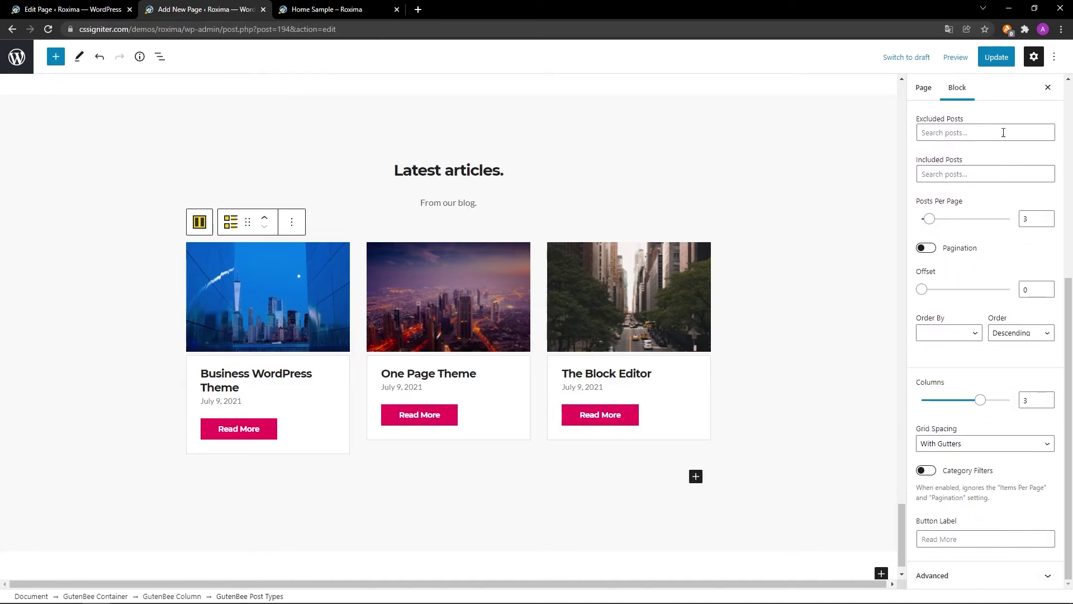
pyautogui.click(997, 57)
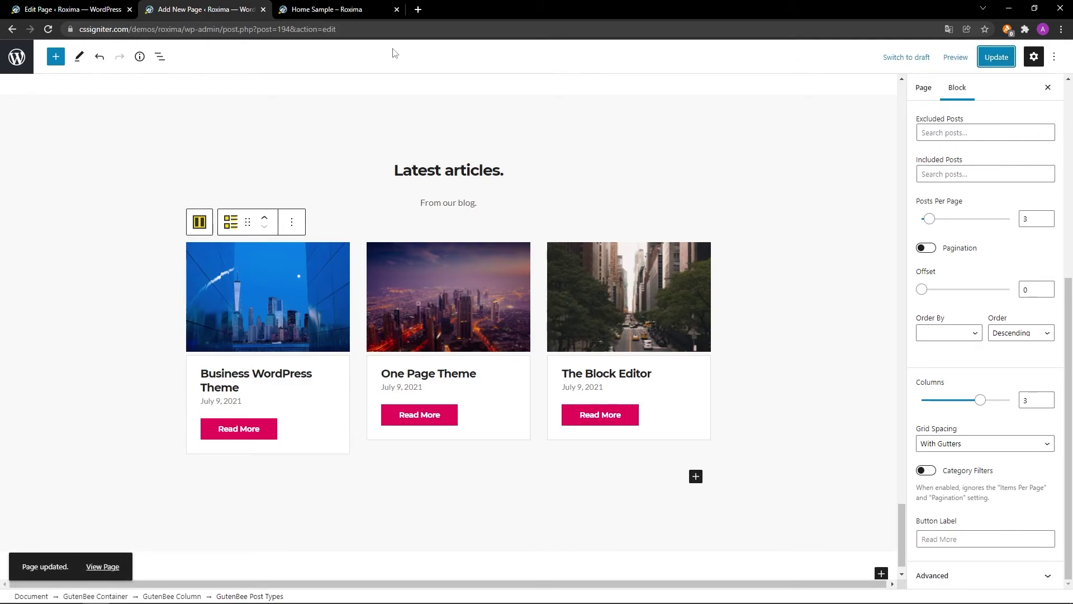
# Reload the Home Sample preview to check the boxed 'Latest articles.' grid, then return to the editor.
pyautogui.click(336, 9)
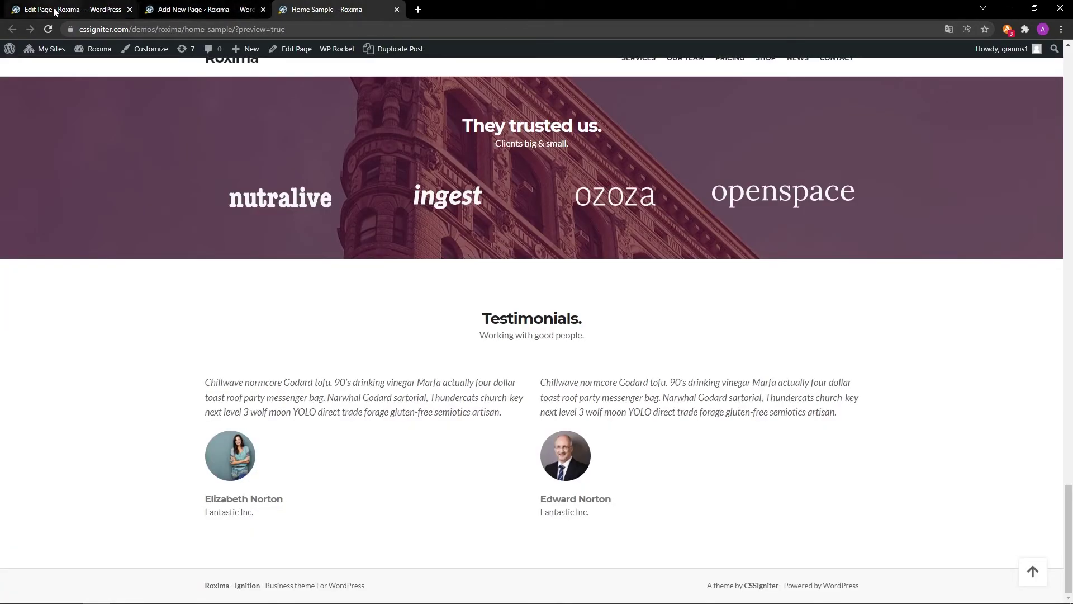
pyautogui.click(49, 29)
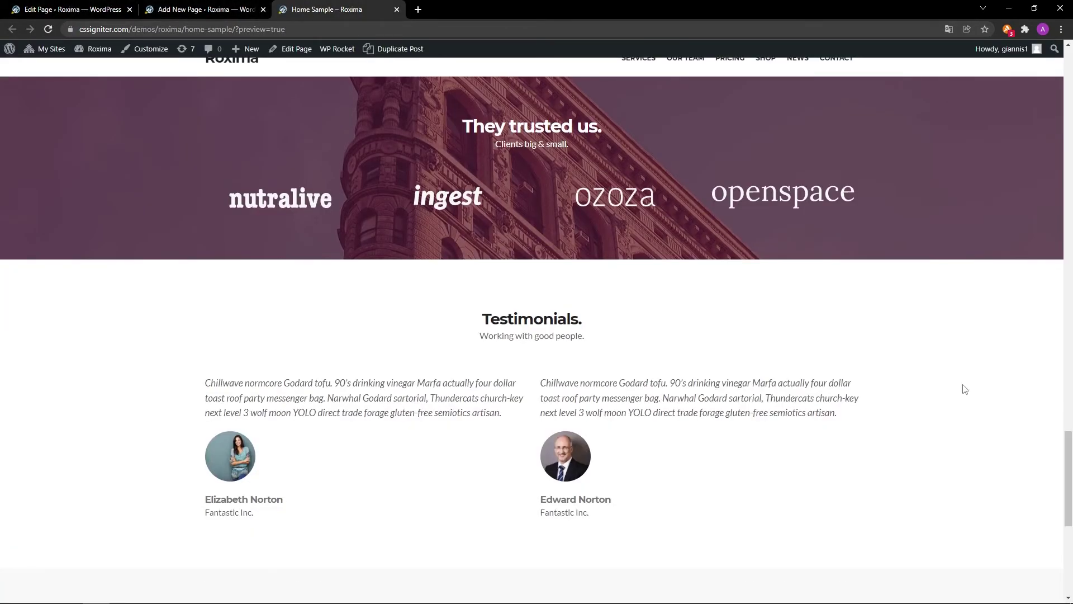
pyautogui.scroll(-7, 965, 389)
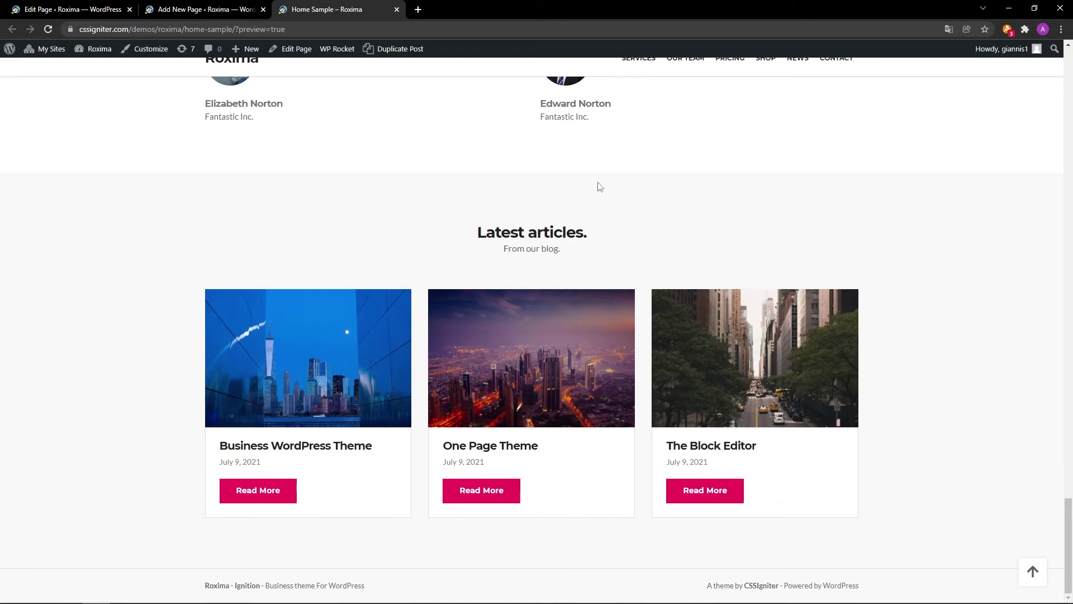
pyautogui.click(234, 8)
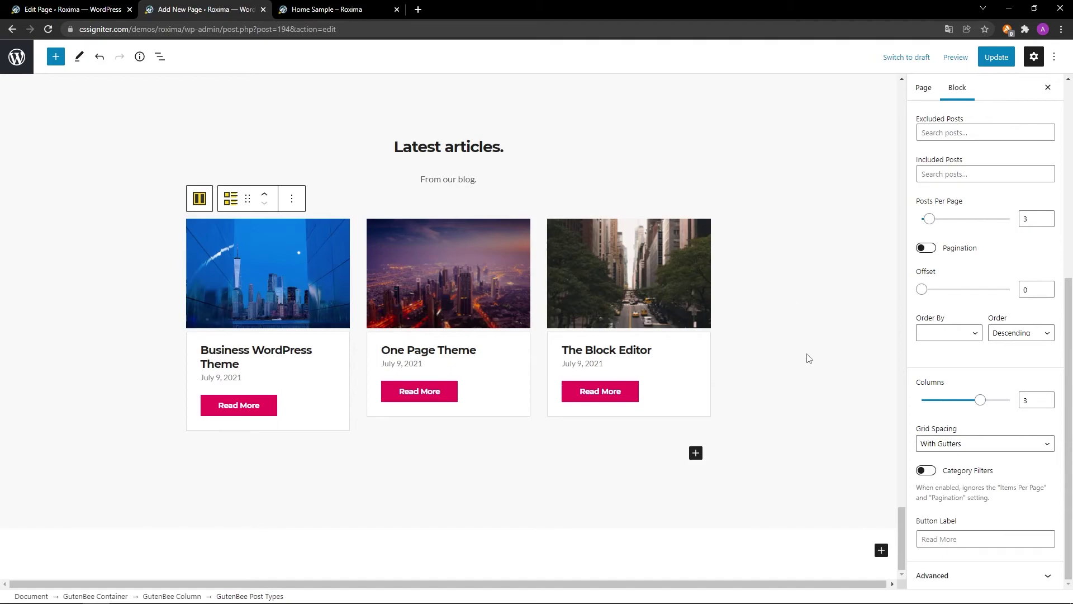
# Add a full-width single-column (100) GutenBee Container below the articles.
pyautogui.click(881, 550)
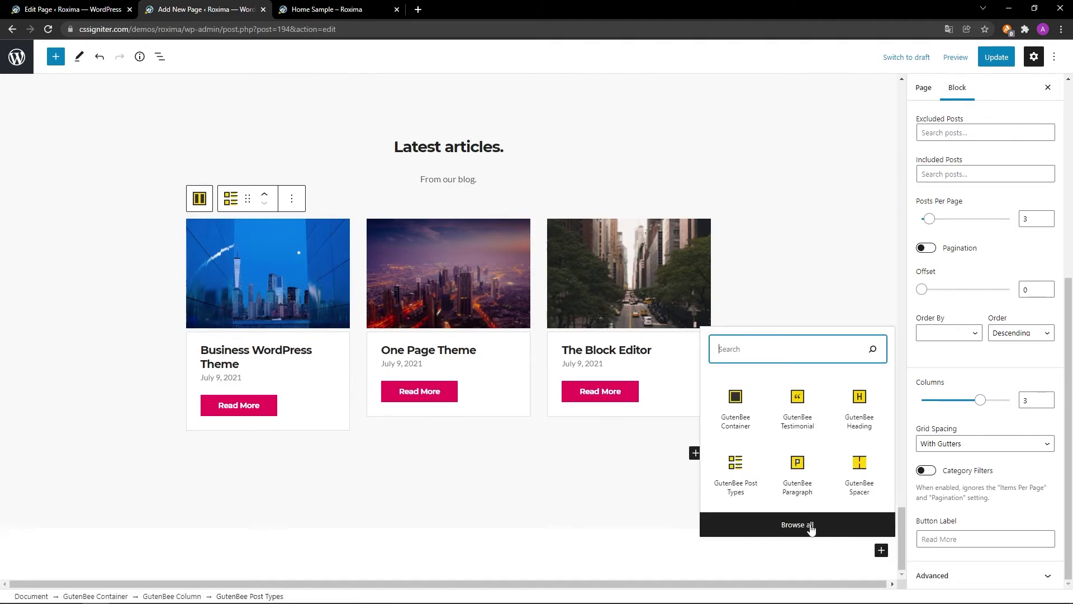
pyautogui.click(736, 410)
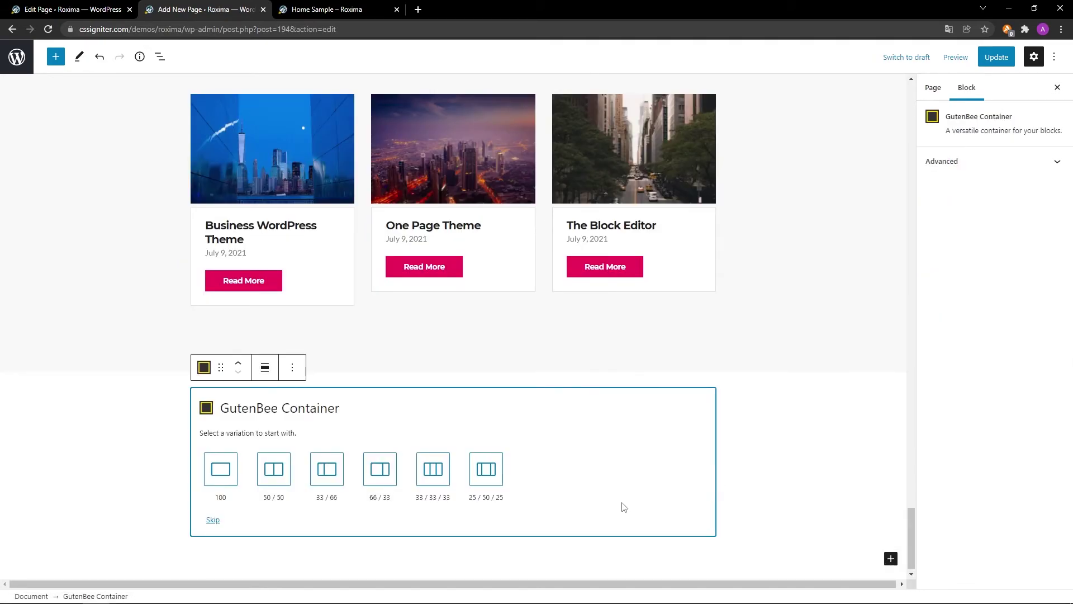
pyautogui.click(221, 471)
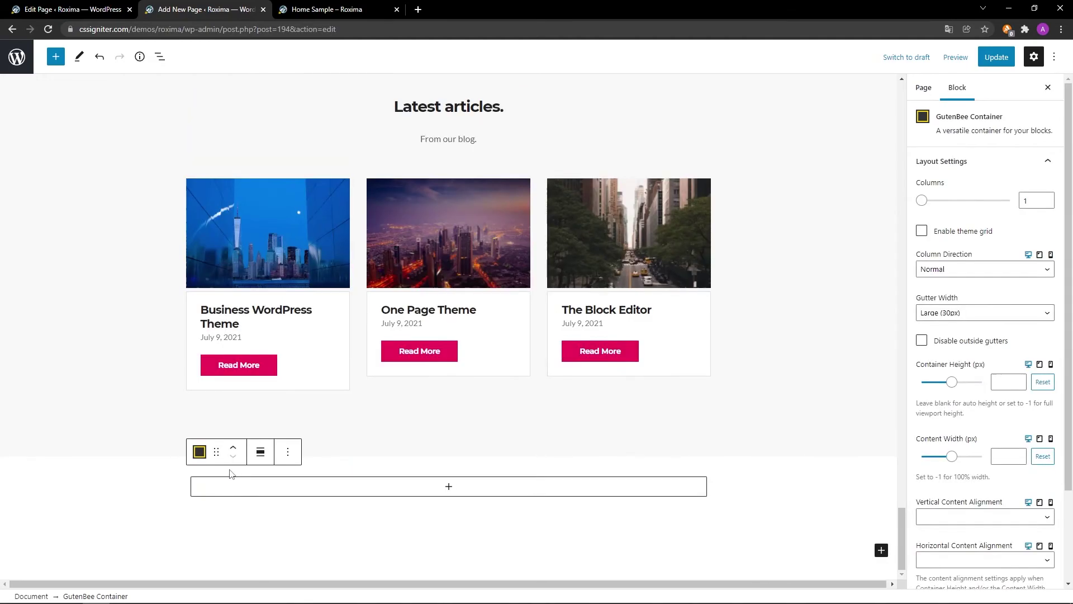
pyautogui.click(261, 454)
pyautogui.click(274, 510)
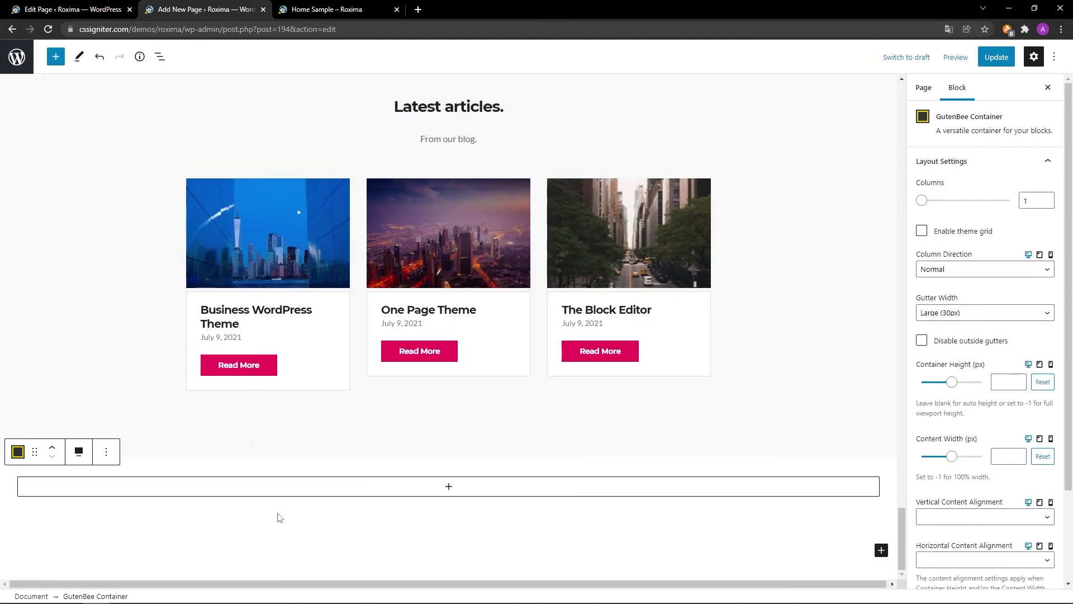
# Put a GutenBee Spacer in the column with height 10 and bottom margin -10.
pyautogui.click(450, 486)
pyautogui.click(451, 486)
pyautogui.click(515, 398)
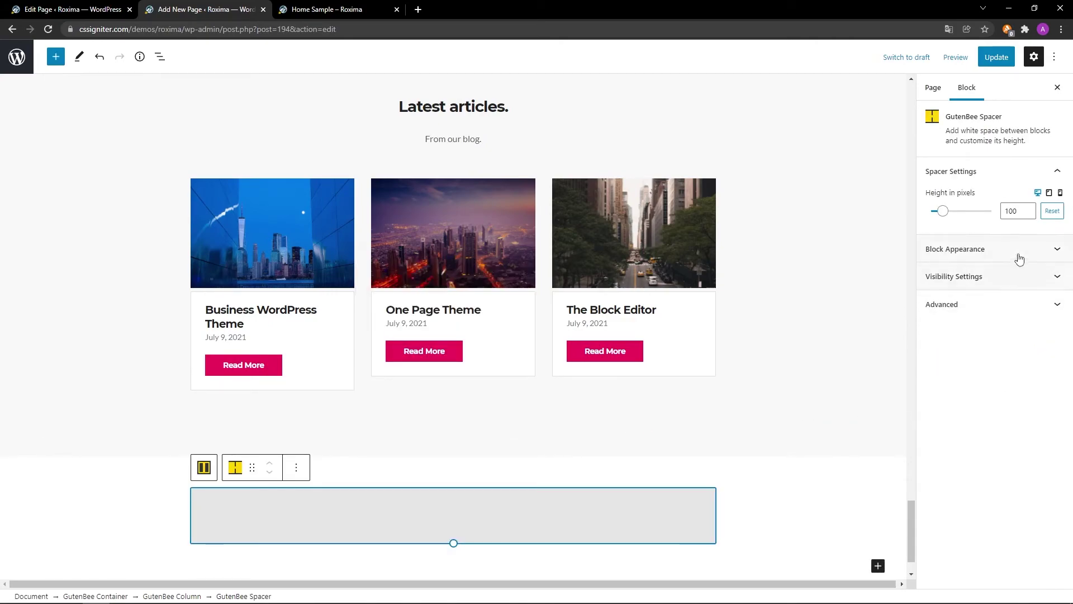
pyautogui.doubleClick(1023, 212)
pyautogui.write('10')
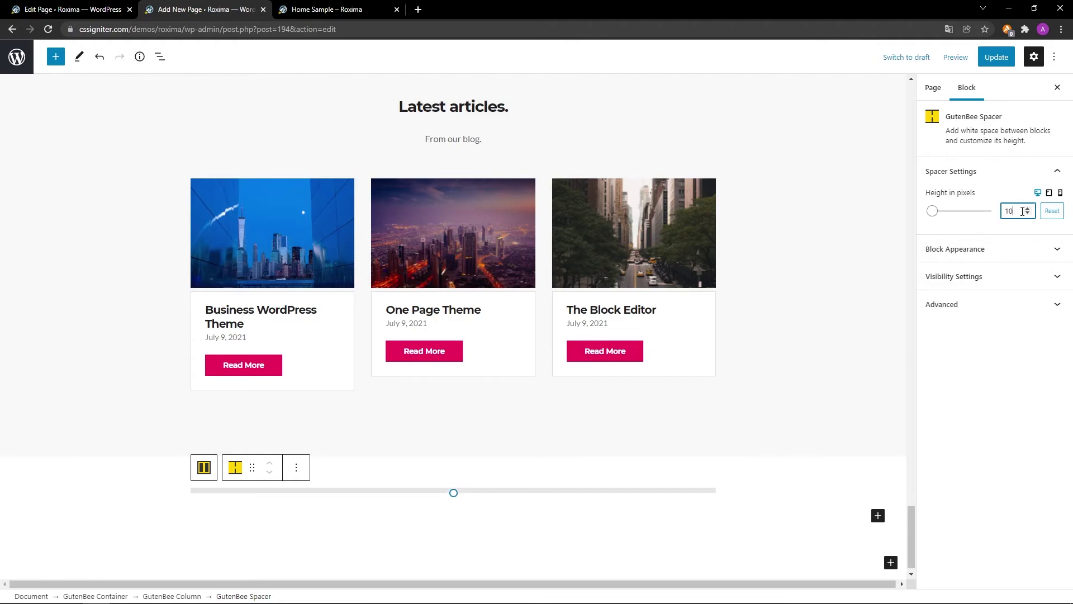
pyautogui.click(1051, 249)
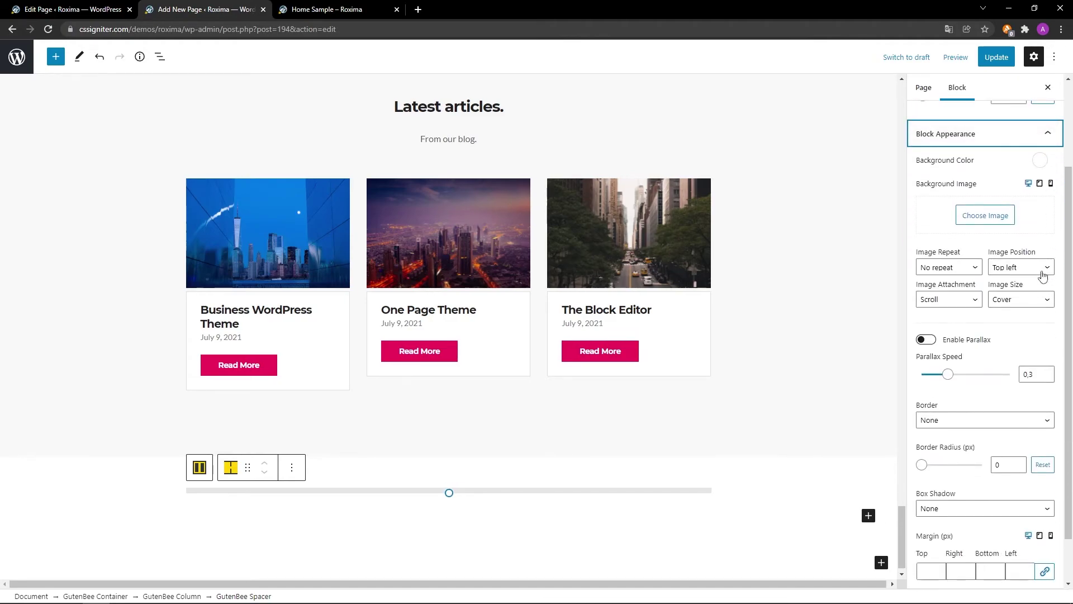
pyautogui.scroll(-1, 981, 538)
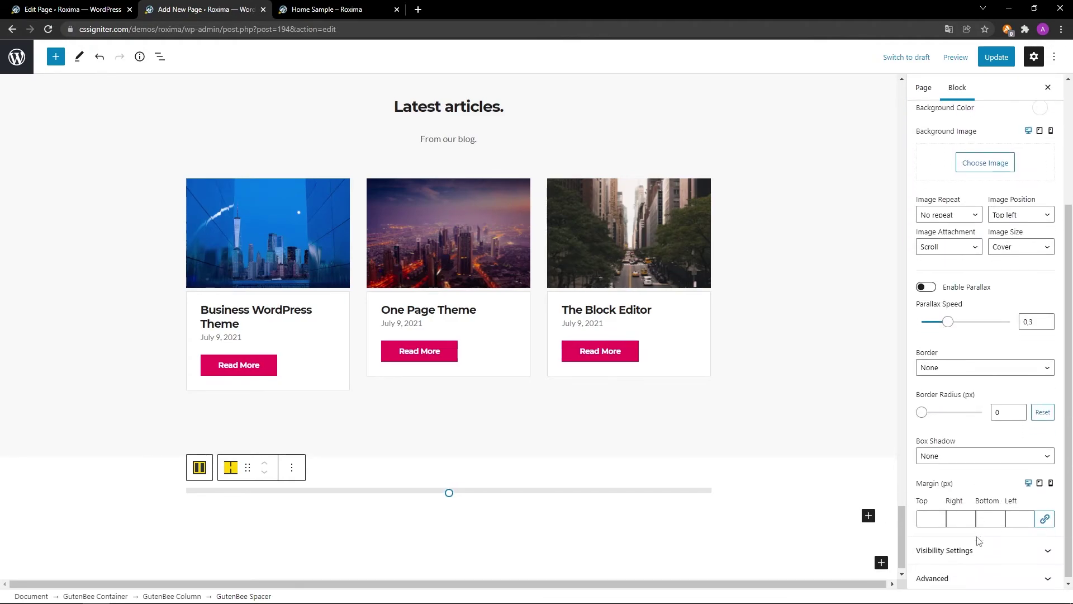
pyautogui.click(994, 516)
pyautogui.write('-10')
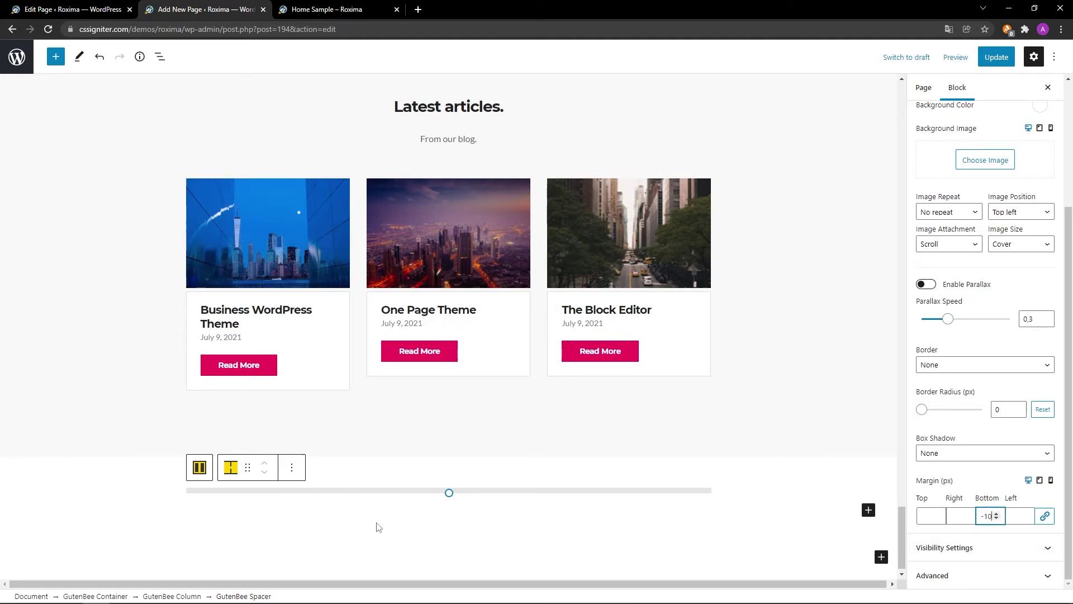
pyautogui.click(291, 468)
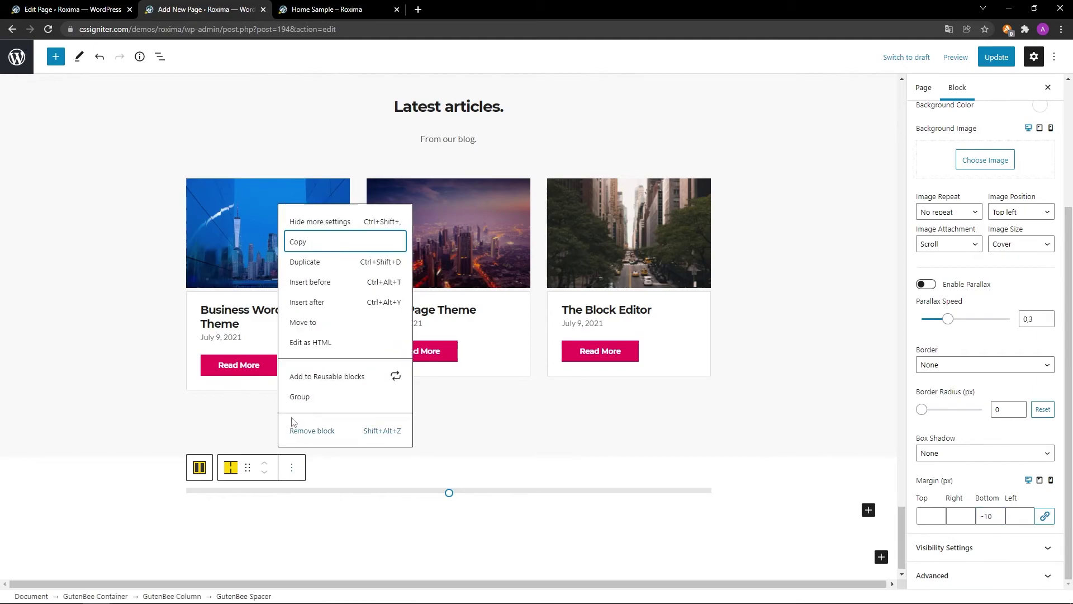
# Wrap the spacer in a full-width Group and insert a GutenBee Google Maps block inside it.
pyautogui.click(296, 398)
pyautogui.click(296, 467)
pyautogui.click(313, 523)
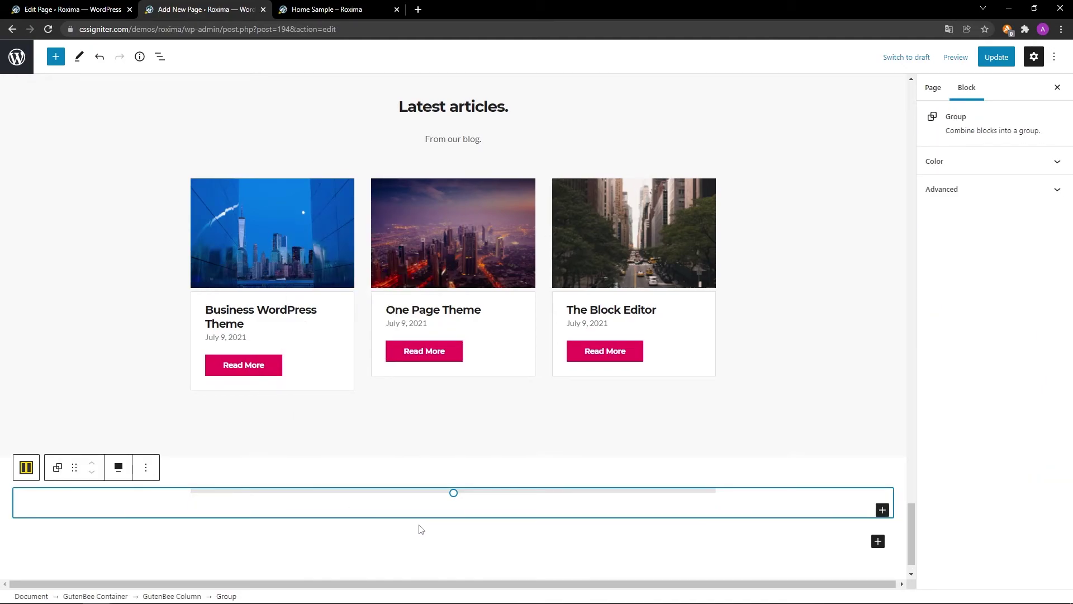
pyautogui.click(882, 509)
pyautogui.write('GutenBee Google Maps')
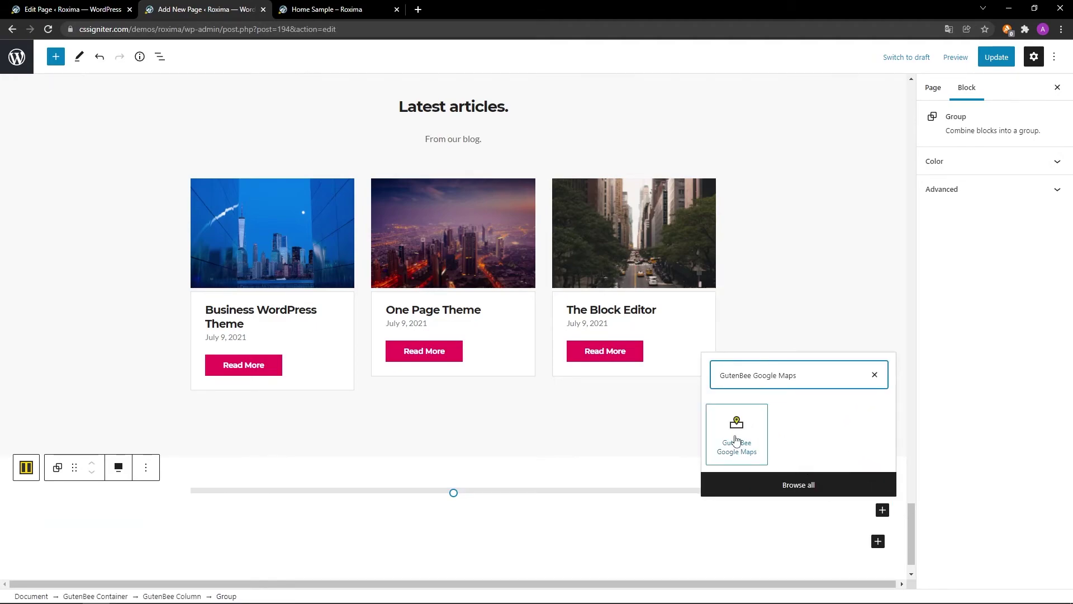
pyautogui.click(735, 434)
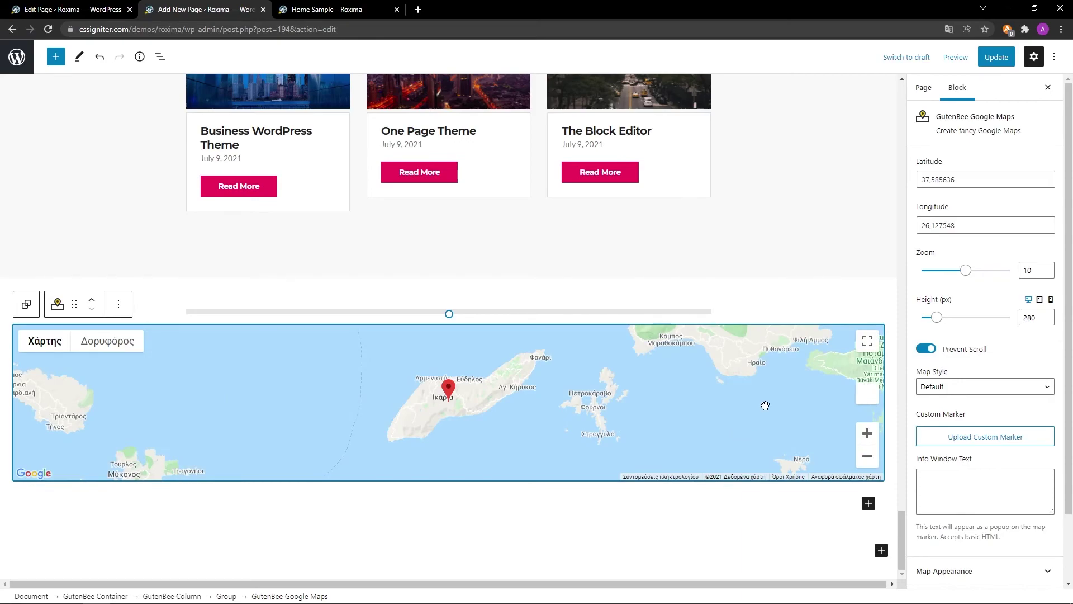
# Set the map to latitude 52,585636, longitude 13,127548, zoom 12 and height 500.
pyautogui.doubleClick(1039, 179)
pyautogui.write('52,585636')
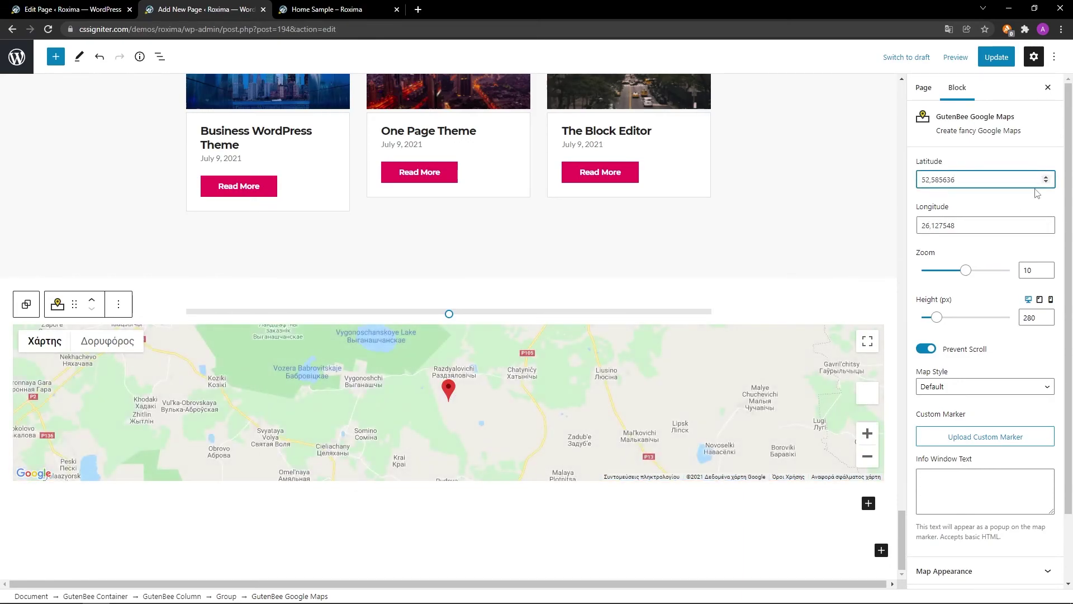
pyautogui.doubleClick(1039, 225)
pyautogui.write('13,127548')
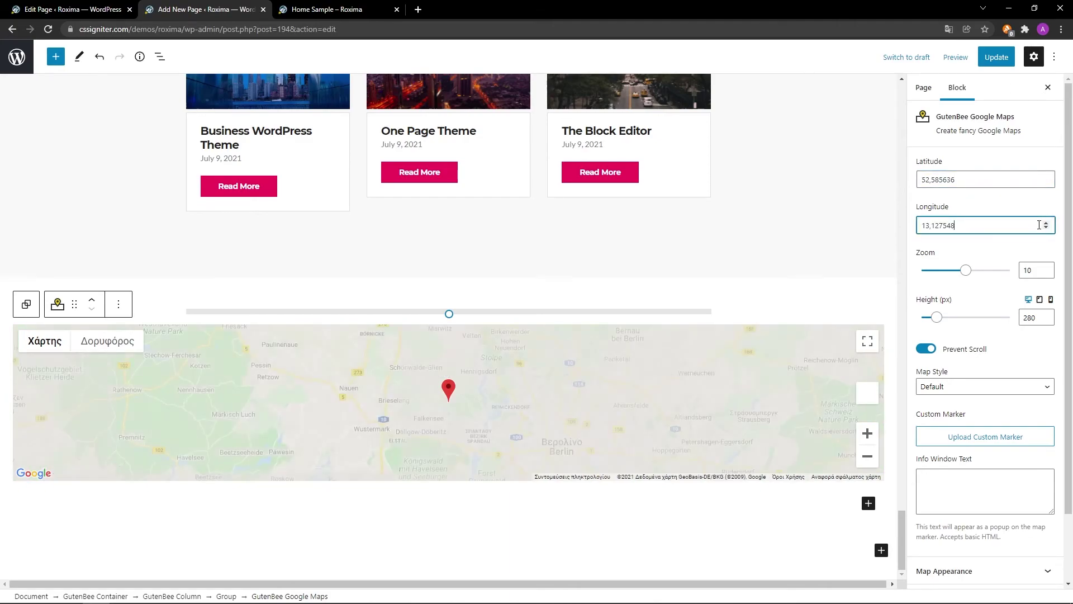
pyautogui.click(1042, 267)
pyautogui.press('Up')
pyautogui.press('Up')
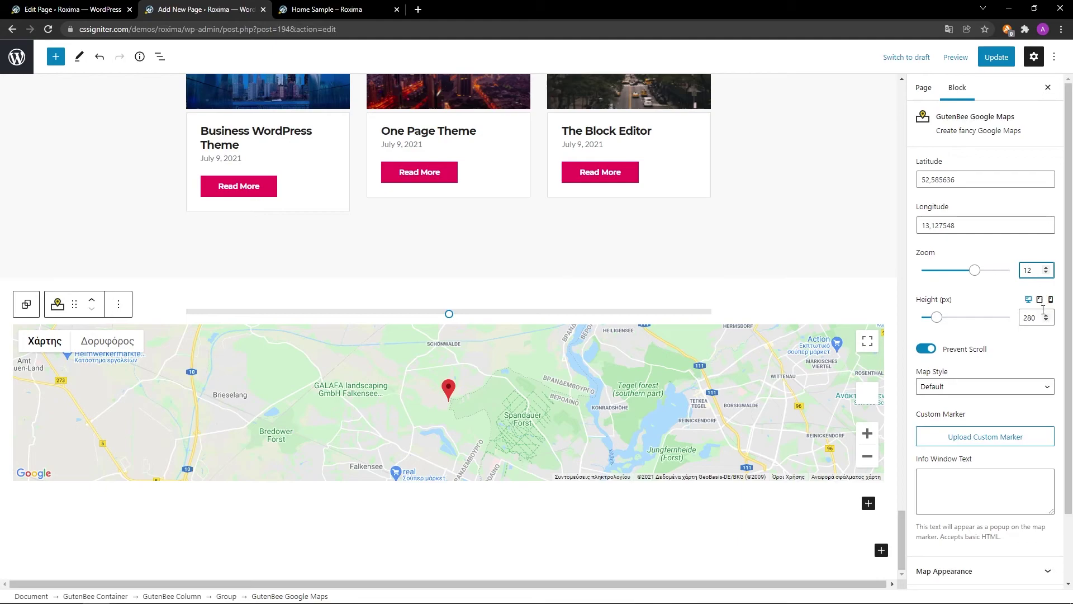
pyautogui.doubleClick(1041, 317)
pyautogui.write('500')
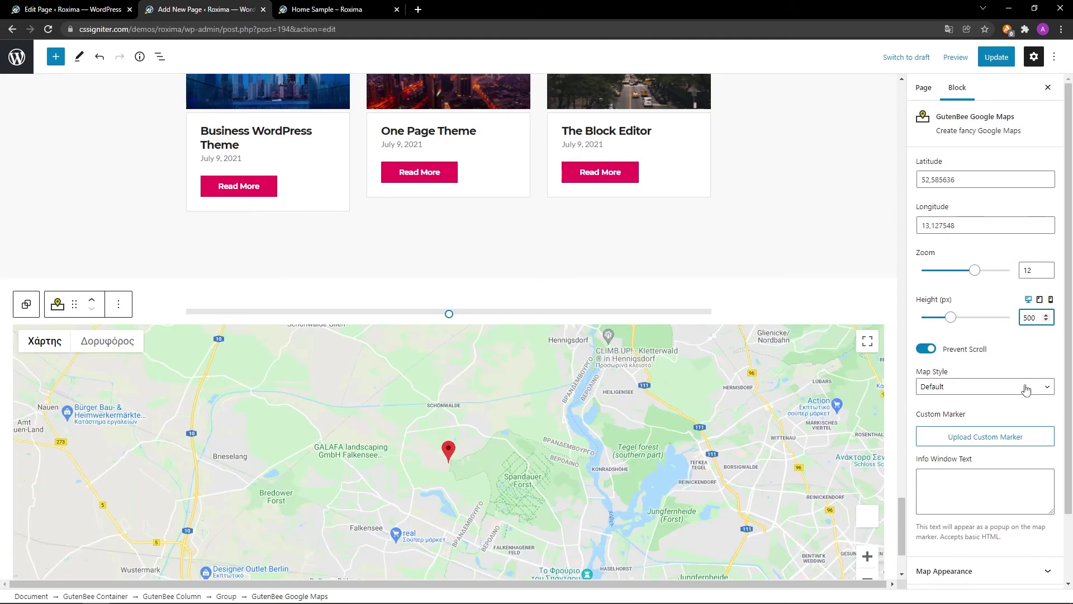
# Set the Google Maps block's top and bottom margins to 0 and update the page.
pyautogui.click(1017, 536)
pyautogui.scroll(-1, 992, 538)
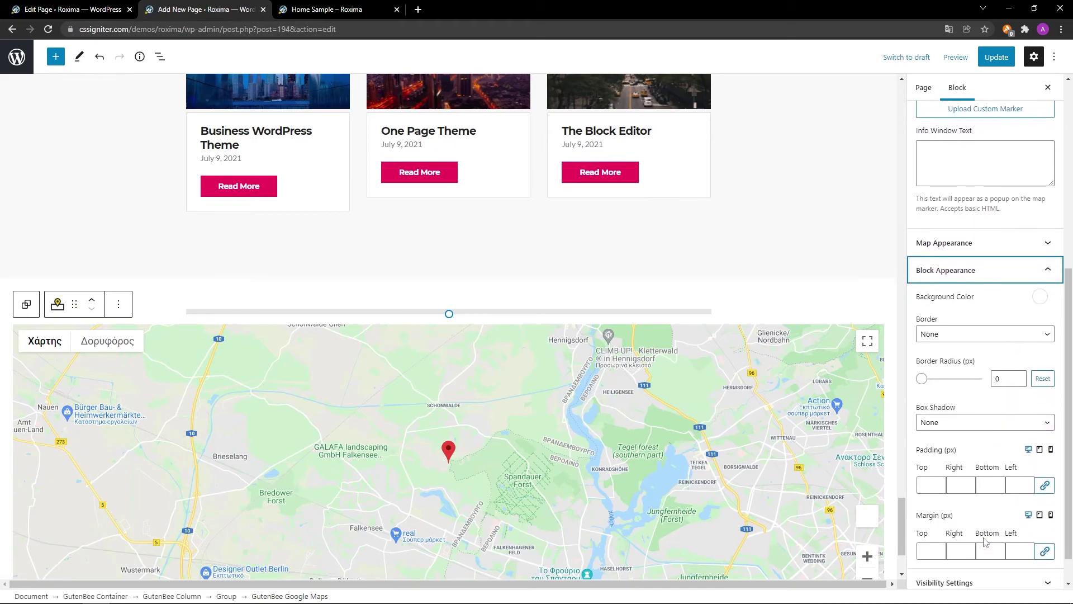
pyautogui.click(931, 515)
pyautogui.write('0')
pyautogui.click(993, 516)
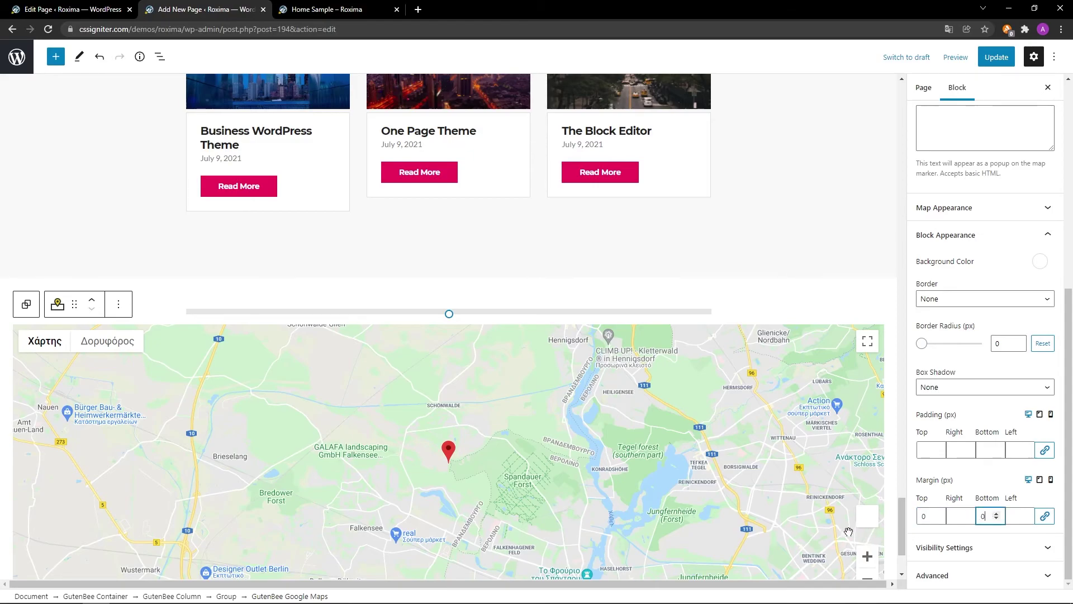
pyautogui.scroll(-2, 813, 535)
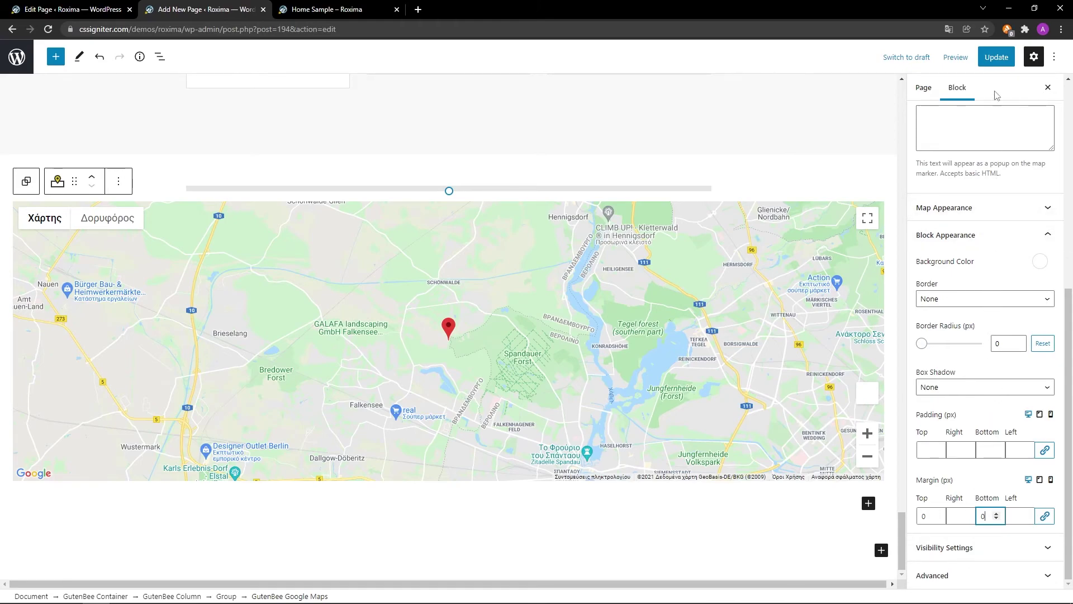
pyautogui.click(997, 56)
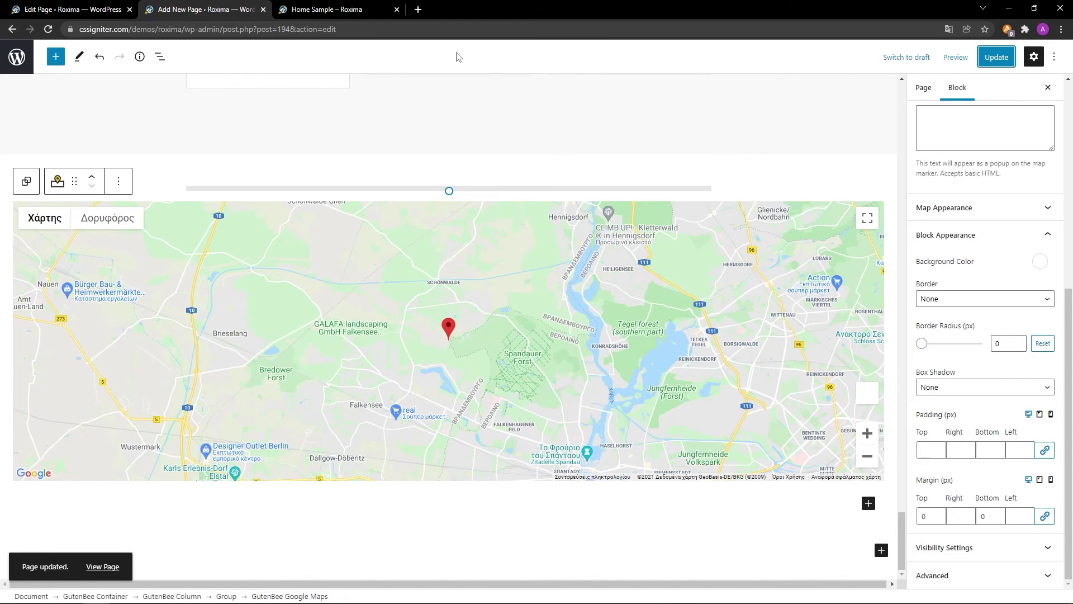
pyautogui.click(334, 9)
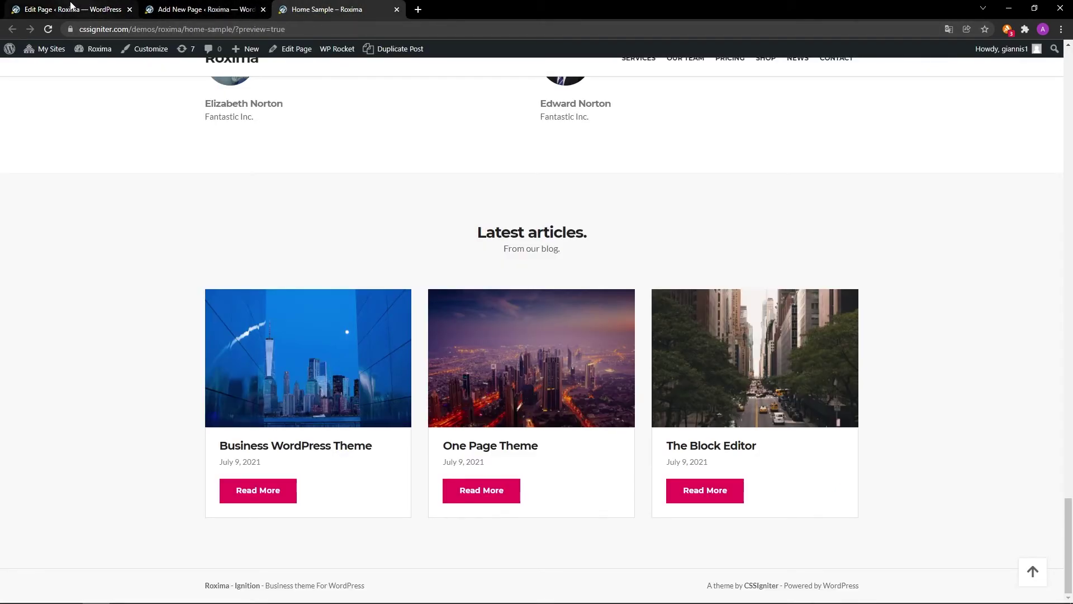
pyautogui.click(48, 29)
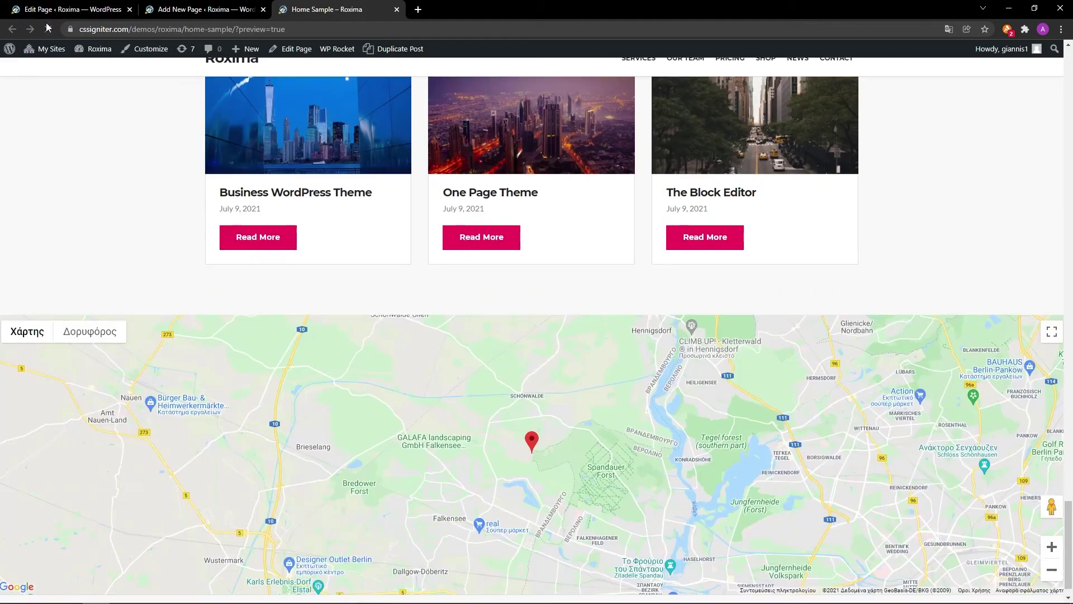
pyautogui.scroll(-1, 975, 241)
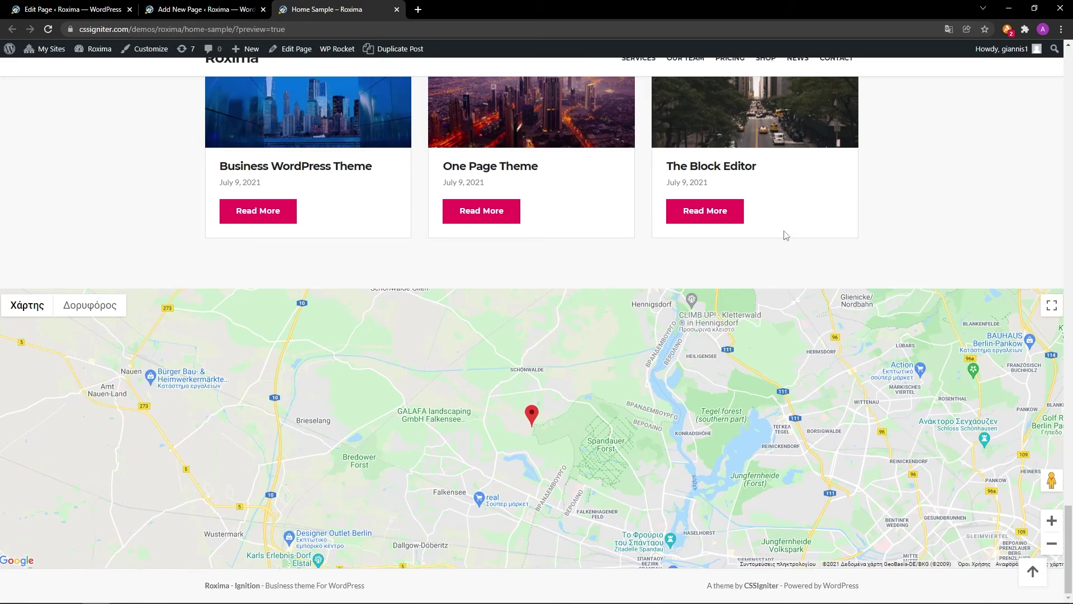
pyautogui.click(233, 9)
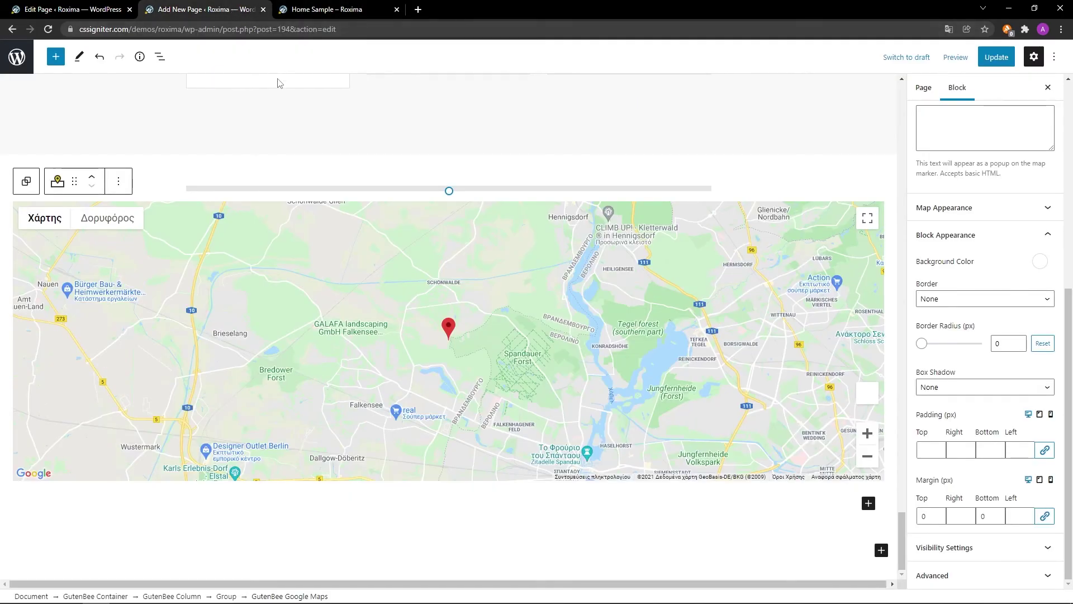
# Insert a GutenBee Container with the 33 / 66 two-column layout below the map.
pyautogui.click(881, 550)
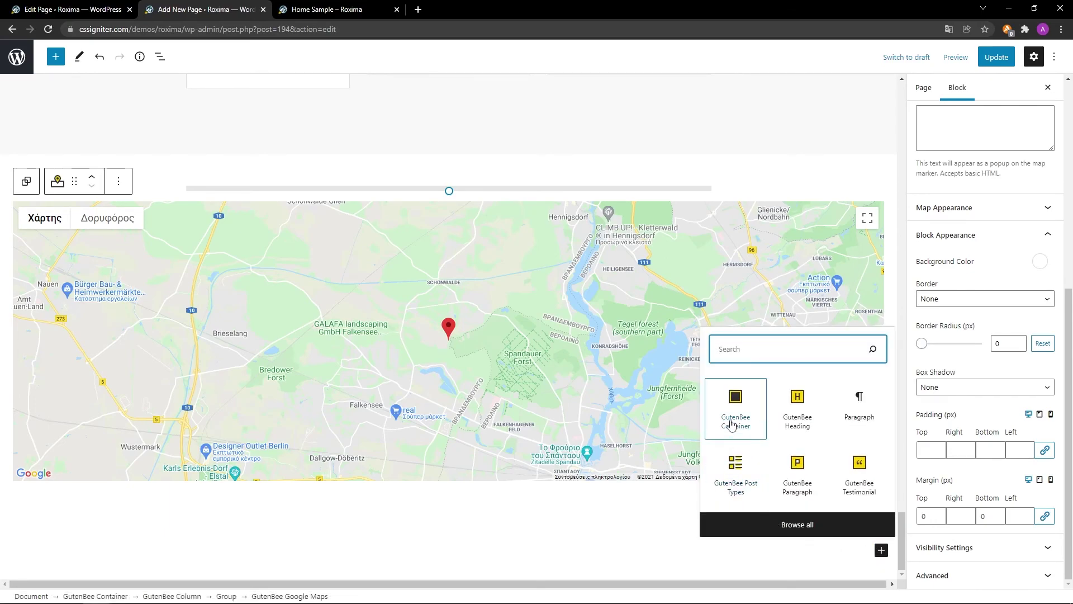
pyautogui.click(731, 423)
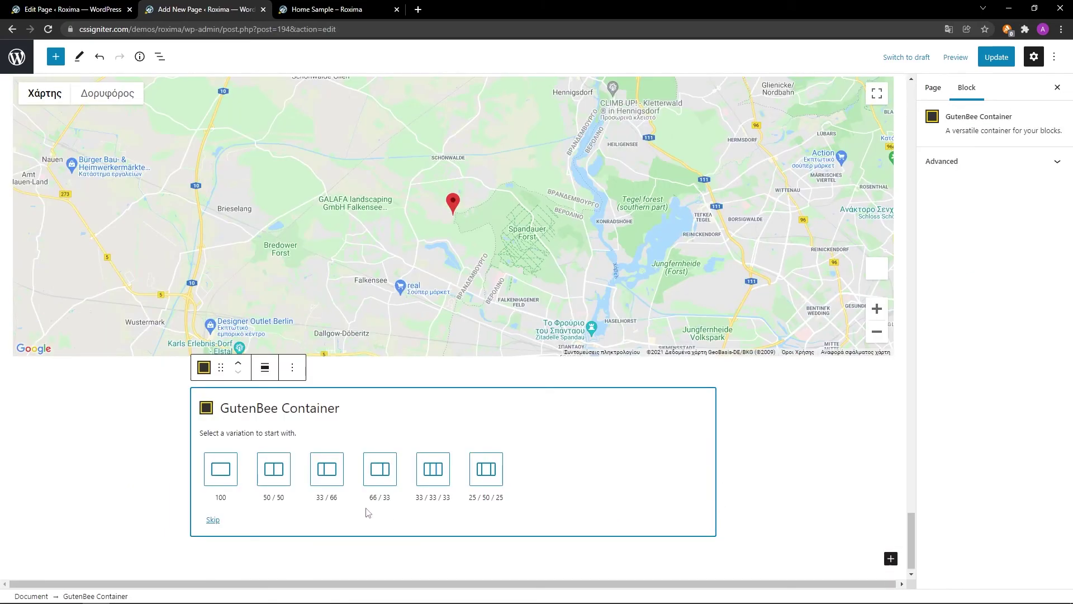
pyautogui.click(327, 470)
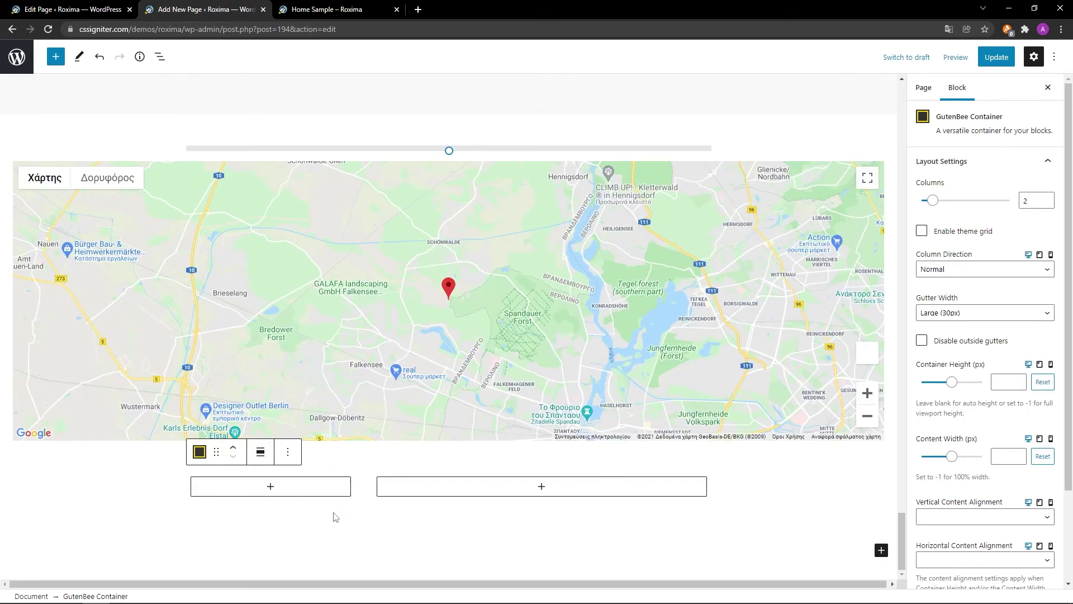
pyautogui.scroll(-3, 947, 538)
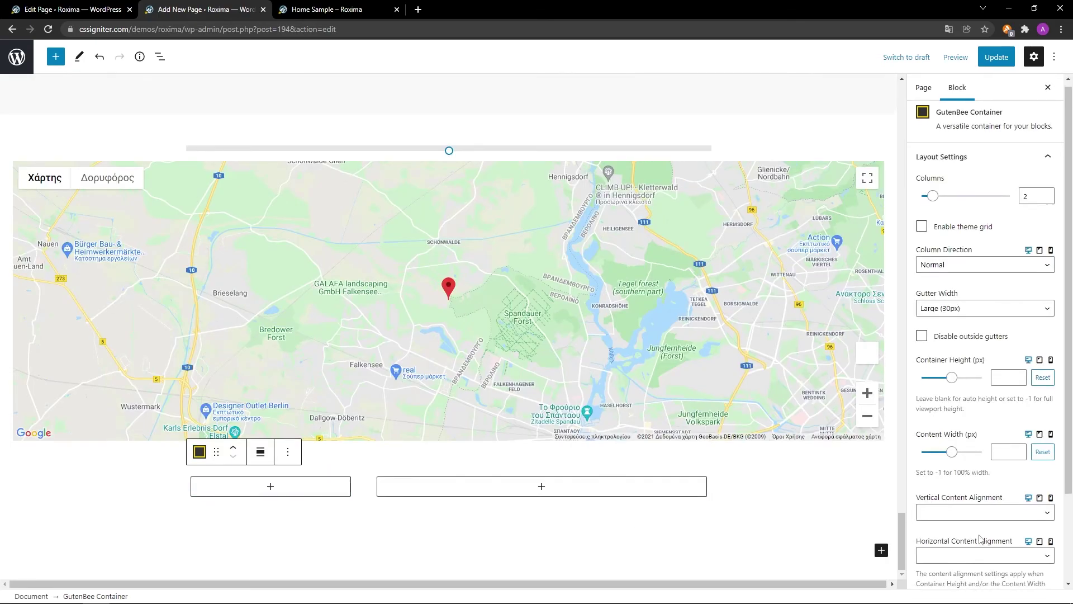
# Give the container 90 top and bottom padding.
pyautogui.click(999, 522)
pyautogui.scroll(-3, 994, 527)
pyautogui.scroll(-3, 992, 552)
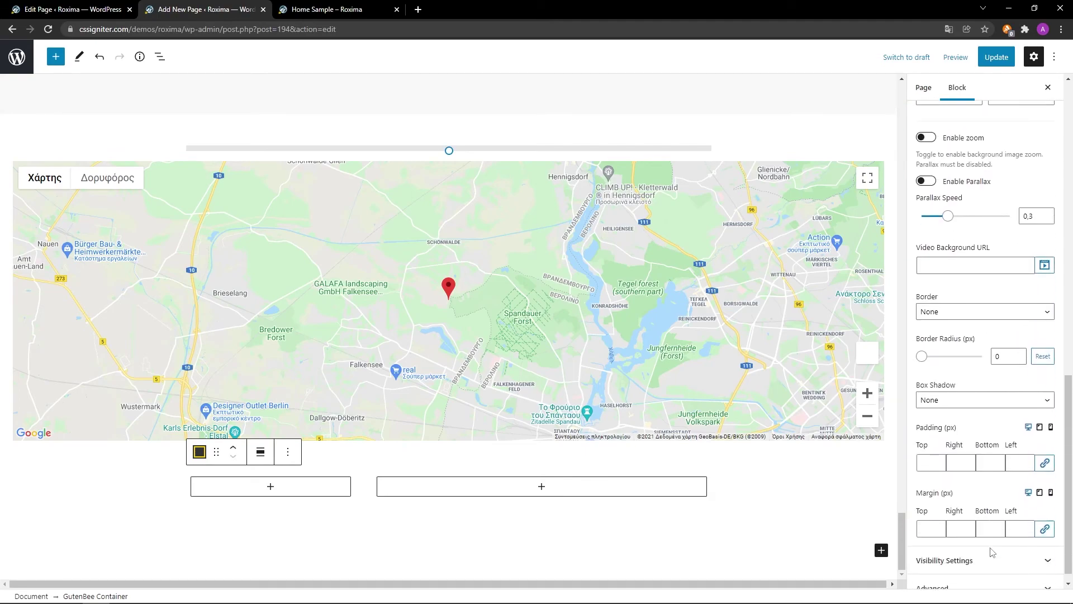
pyautogui.click(931, 450)
pyautogui.write('90')
pyautogui.click(992, 450)
pyautogui.write('90')
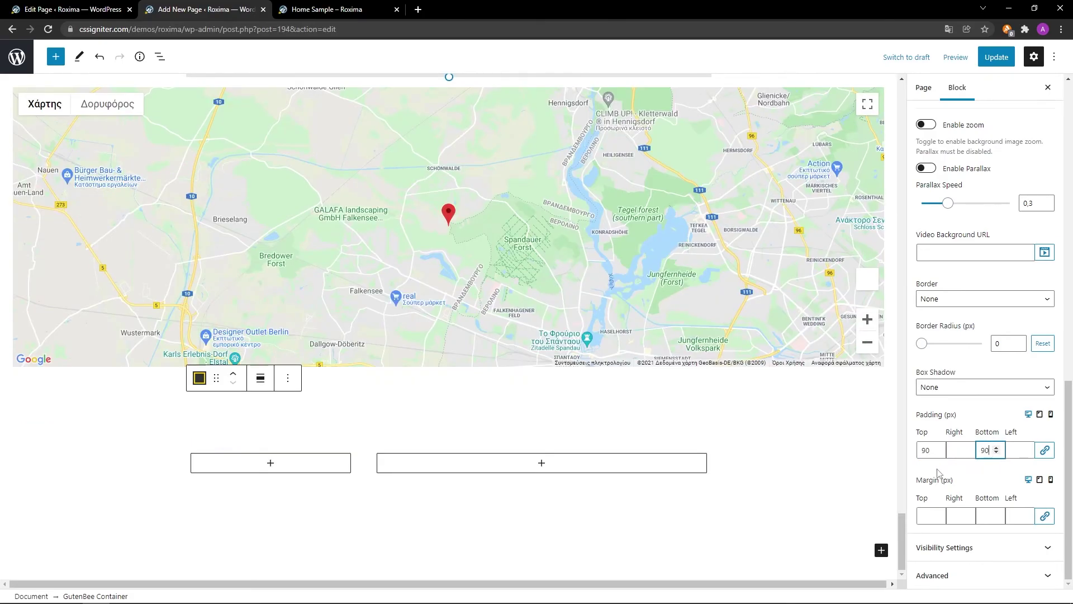
pyautogui.click(338, 464)
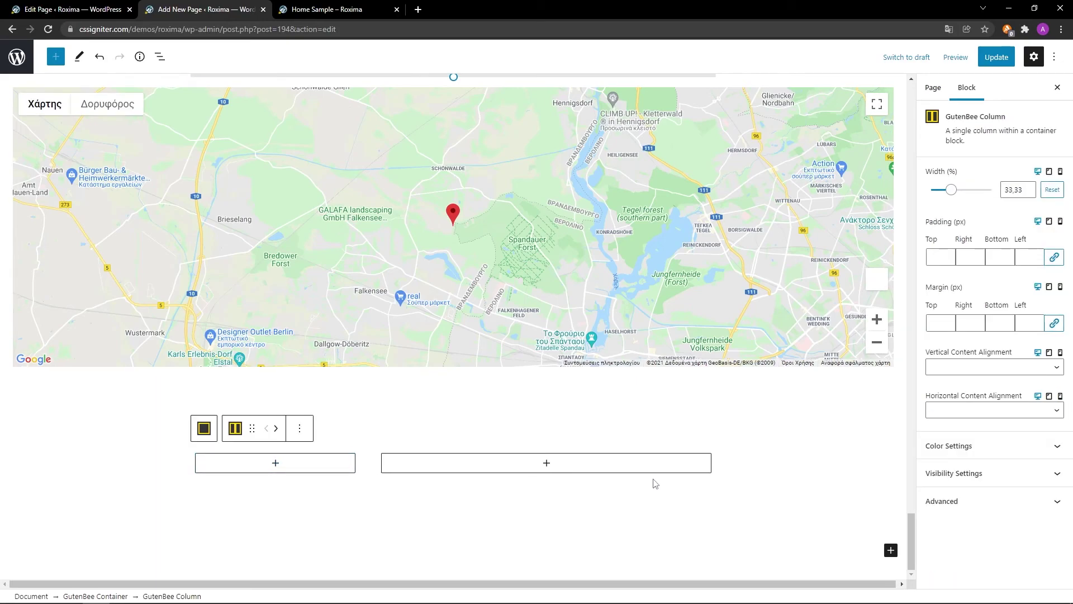
# Set the left column width to 30% and insert an empty H3 GutenBee Heading inside it.
pyautogui.tripleClick(1022, 190)
pyautogui.write('30')
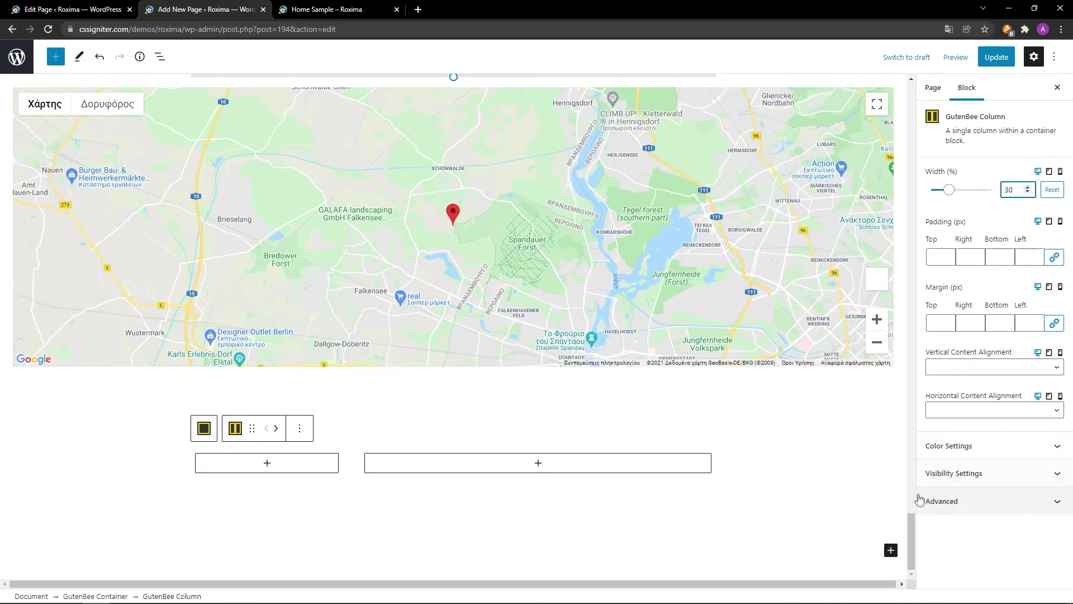
pyautogui.click(267, 468)
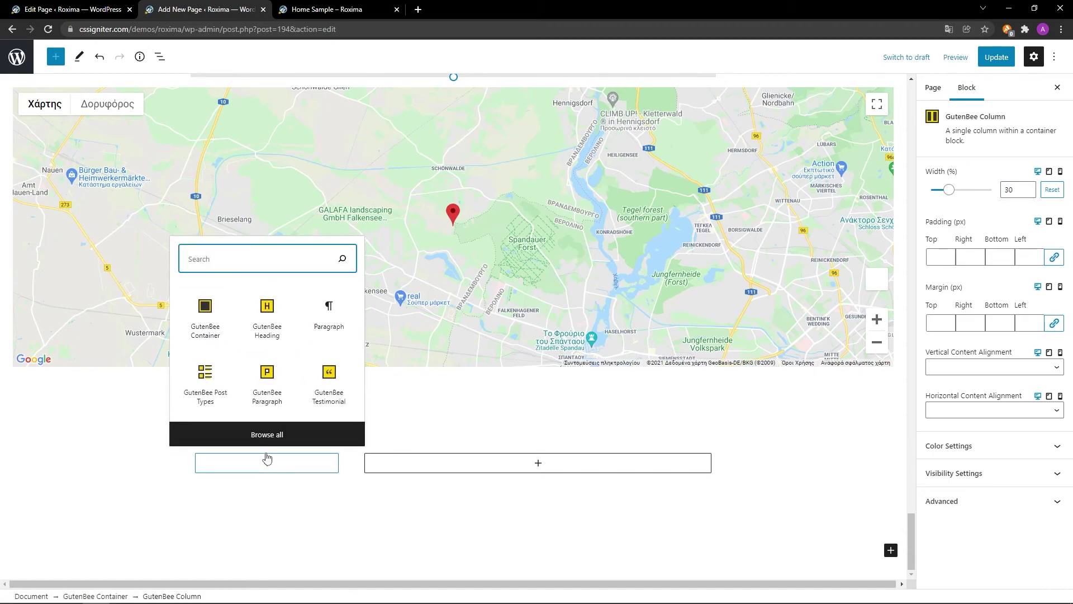
pyautogui.click(270, 334)
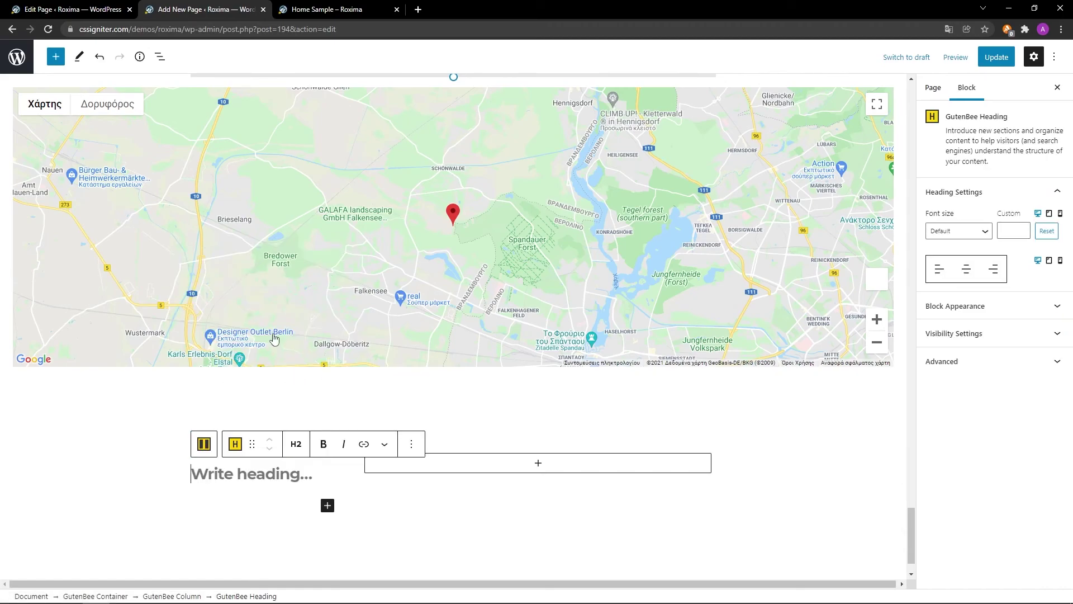
pyautogui.click(296, 444)
pyautogui.click(300, 522)
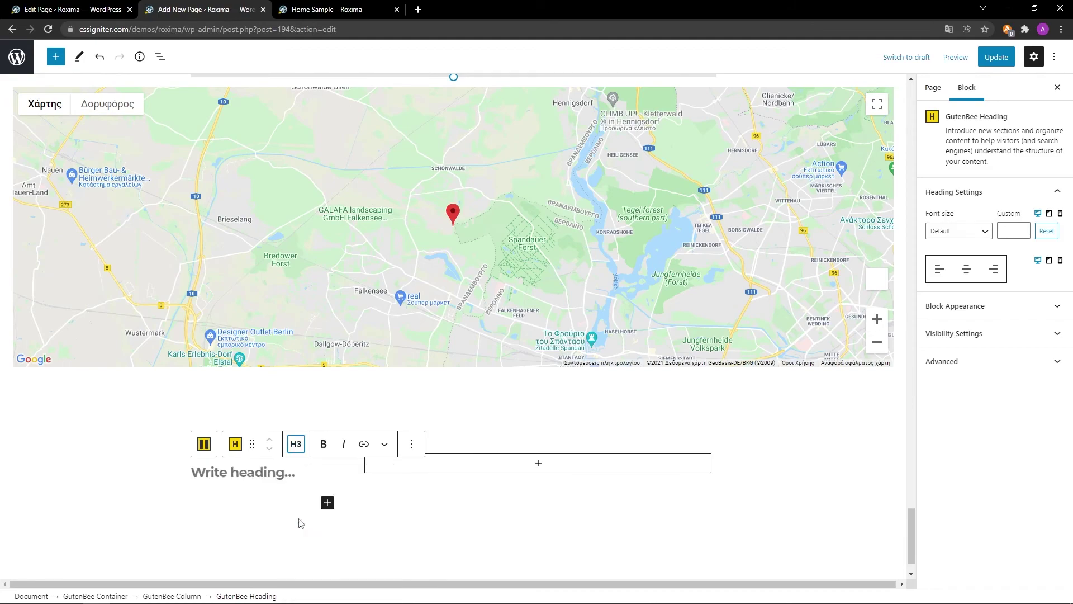
pyautogui.click(306, 471)
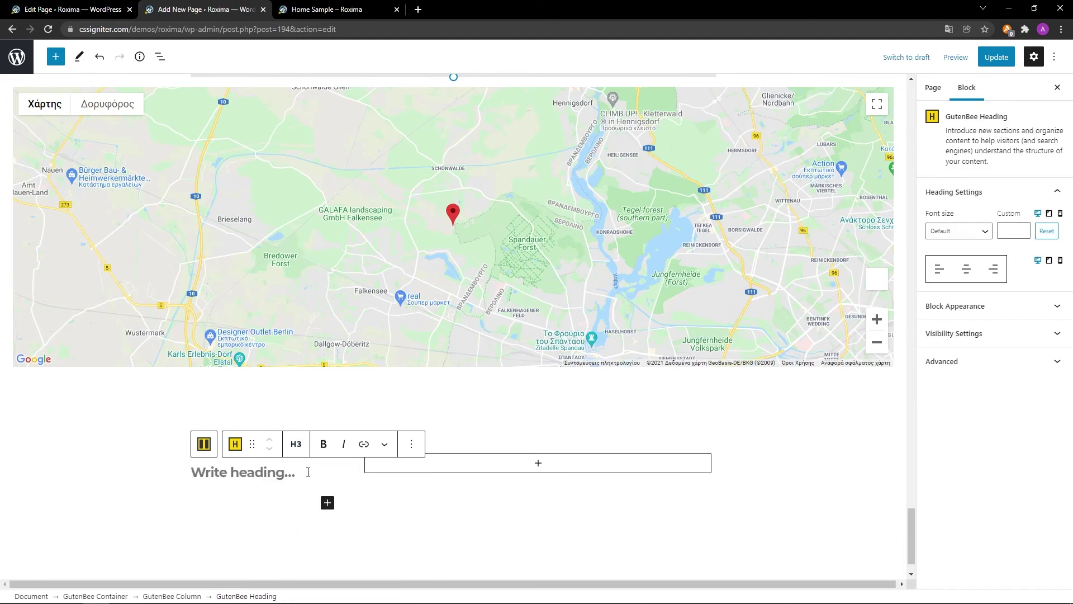